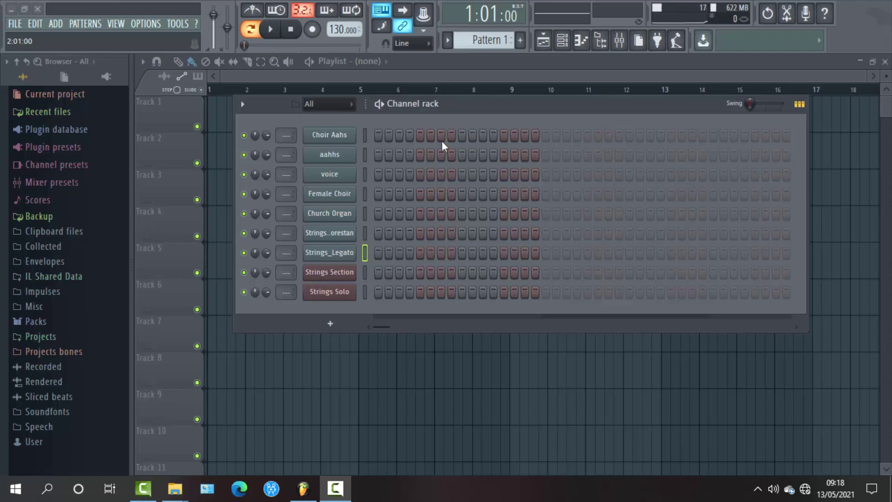
# - Select the Choir Aahs channel, look at the mixer, and return to the channel rack
pyautogui.click(364, 134)
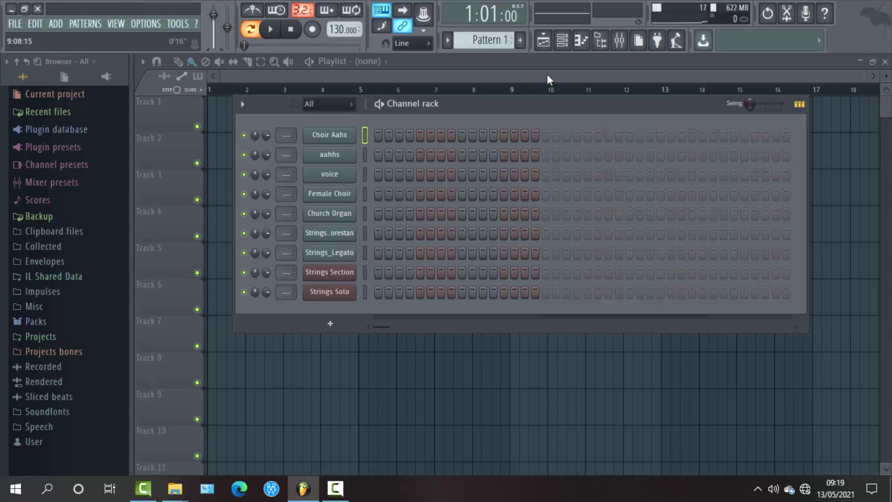
pyautogui.press('F6')
pyautogui.click(620, 40)
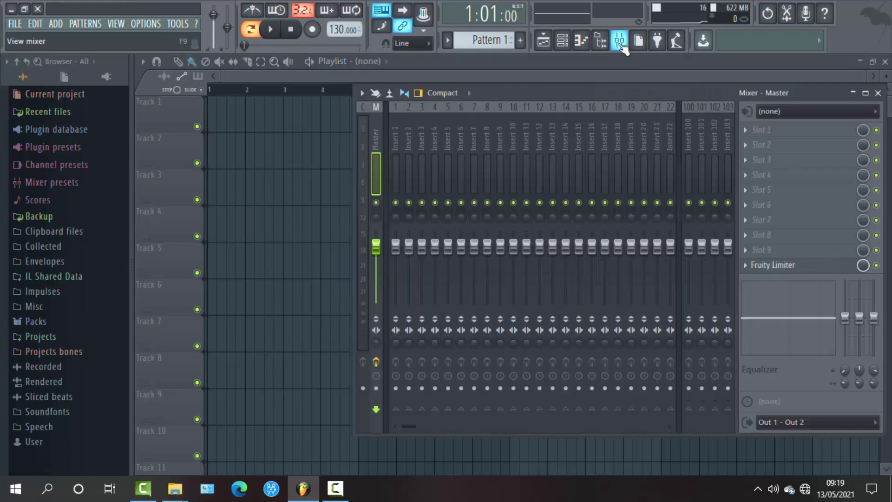
pyautogui.click(562, 42)
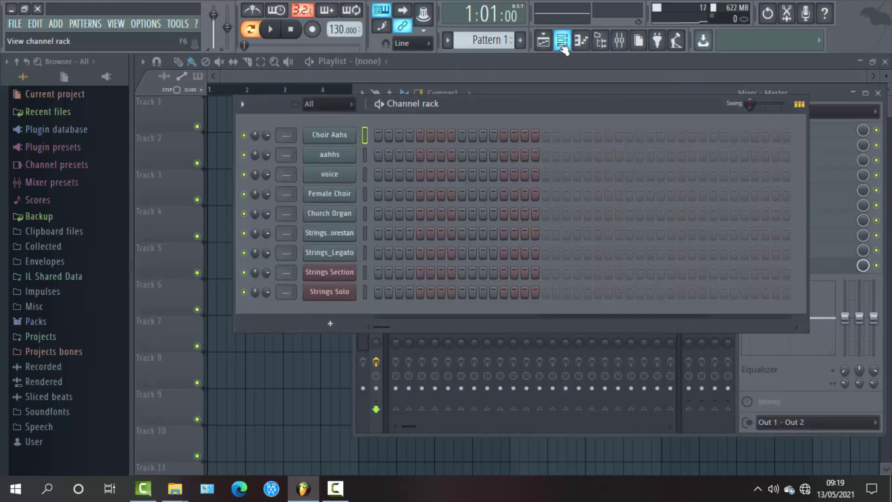
pyautogui.click(620, 43)
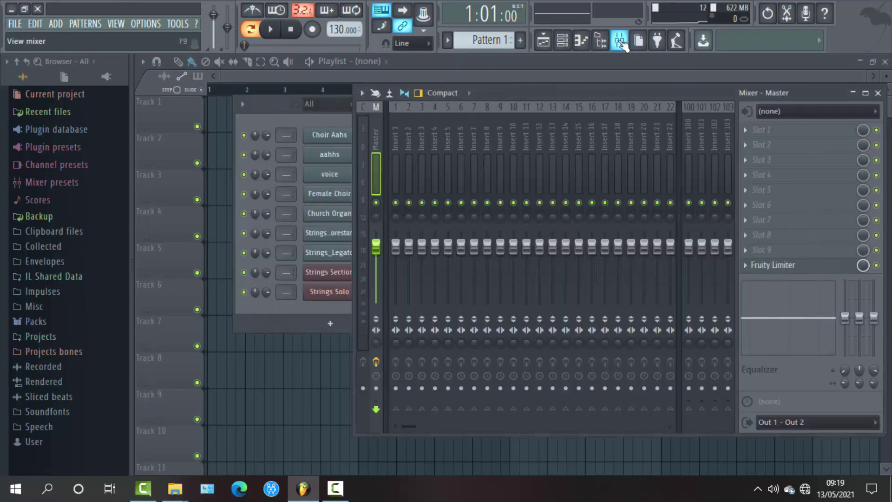
pyautogui.click(621, 42)
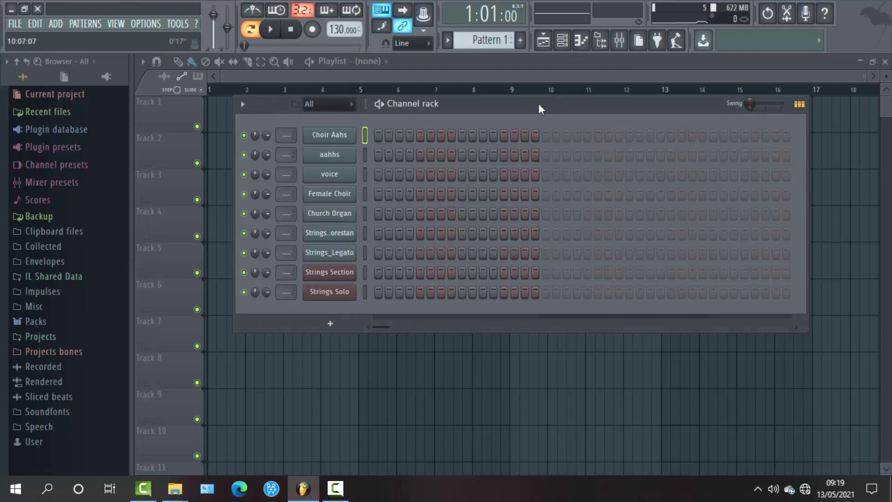
# - Step up and down through the choir, organ and strings channels in the rack, starting from Choir Aahs, to preview their sounds
pyautogui.moveTo(539, 105); pyautogui.dragTo(485, 105)
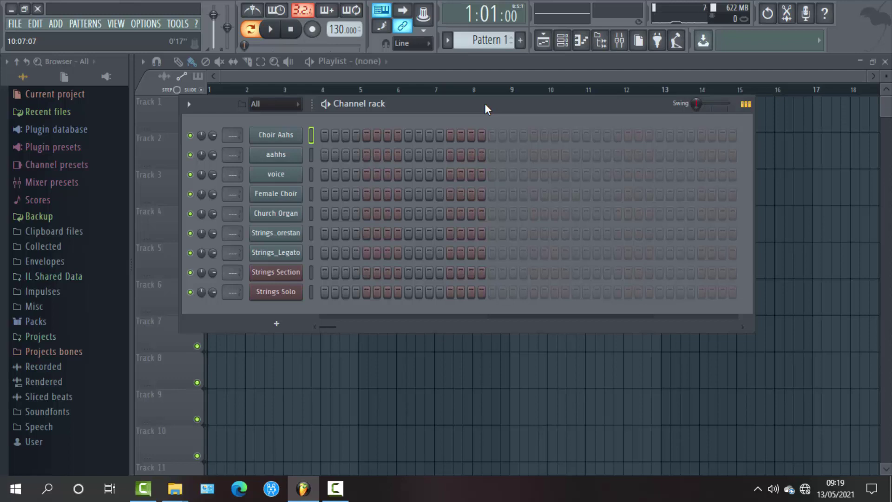
pyautogui.press('Down')
pyautogui.press('Down')
pyautogui.press('Down')
pyautogui.press('Down')
pyautogui.press('Down')
pyautogui.press('Down')
pyautogui.press('Up')
pyautogui.press('Down')
pyautogui.press('Down')
pyautogui.press('Up')
pyautogui.press('Down')
pyautogui.press('Up')
pyautogui.press('Up')
pyautogui.press('Up')
pyautogui.press('Up')
pyautogui.press('Up')
pyautogui.press('Up')
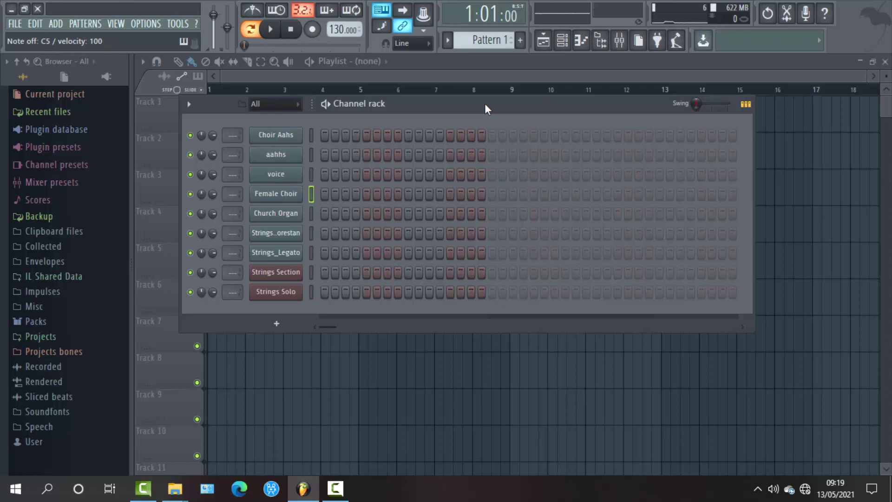
# - Audition the channels in order from aahhs down to Strings Solo by playing a note on each
pyautogui.press('Up')
pyautogui.press('Down')
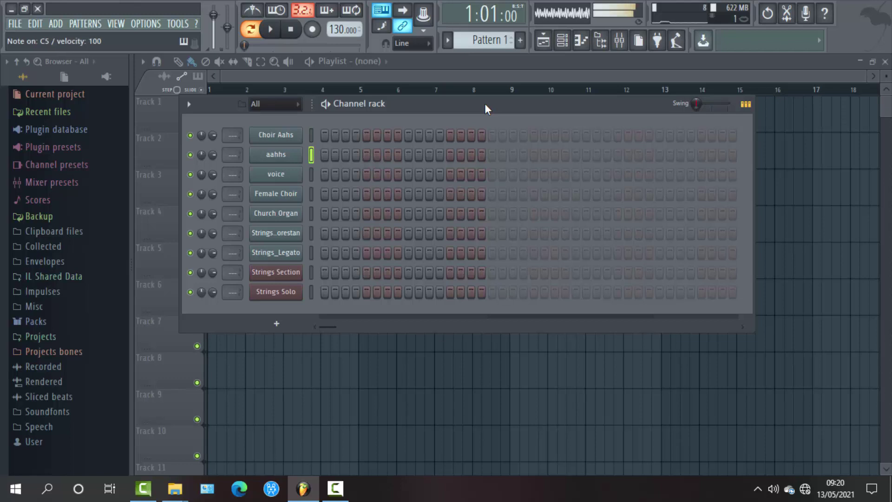
pyautogui.press('Down')
pyautogui.press('Down')
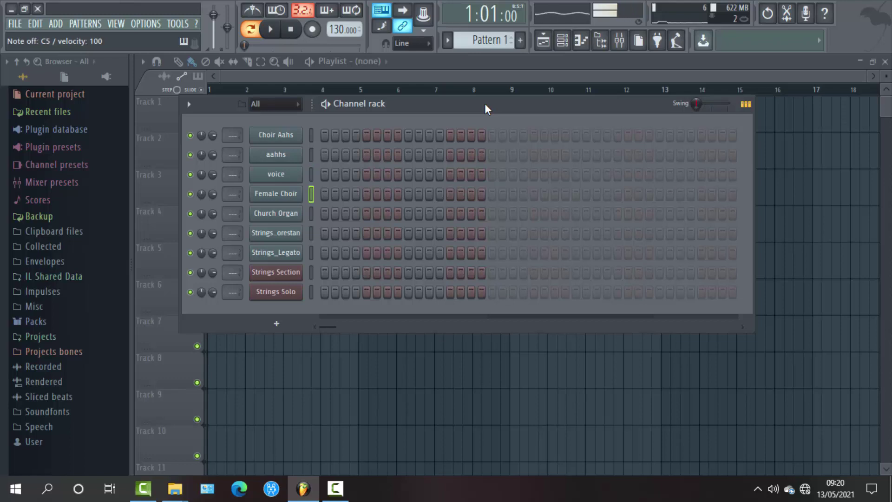
pyautogui.press('Down')
pyautogui.press('Down')
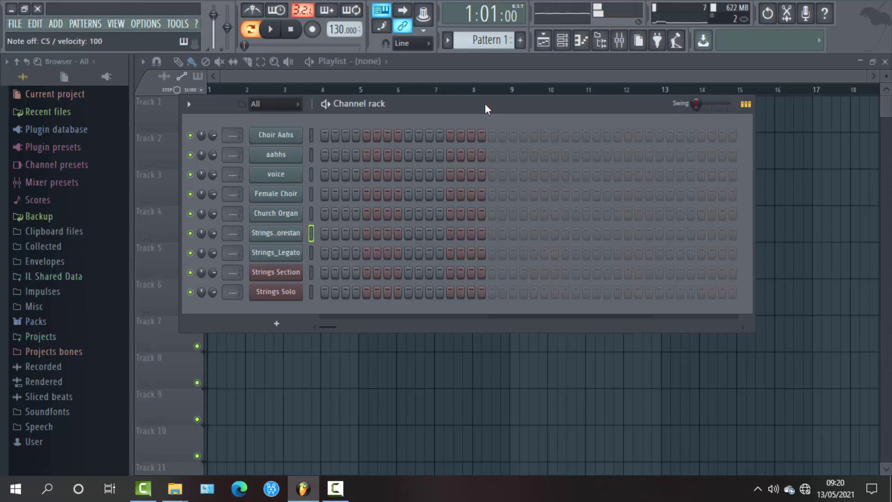
pyautogui.press('Down')
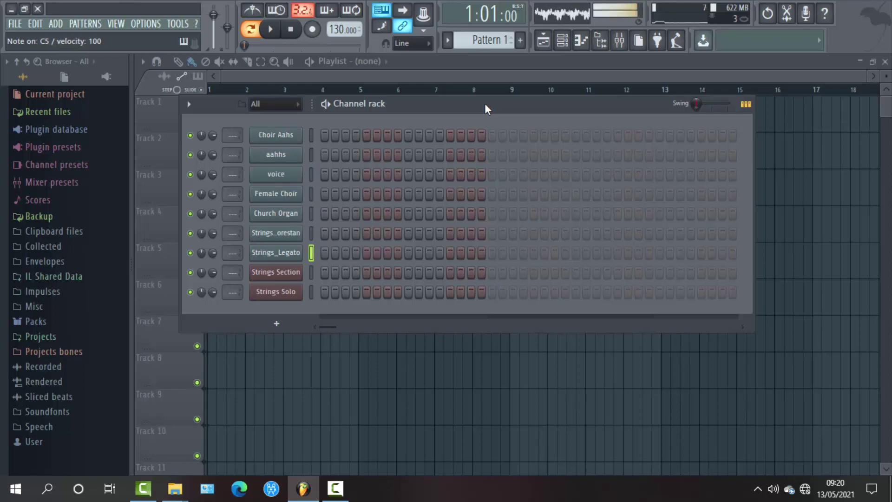
pyautogui.press('Down')
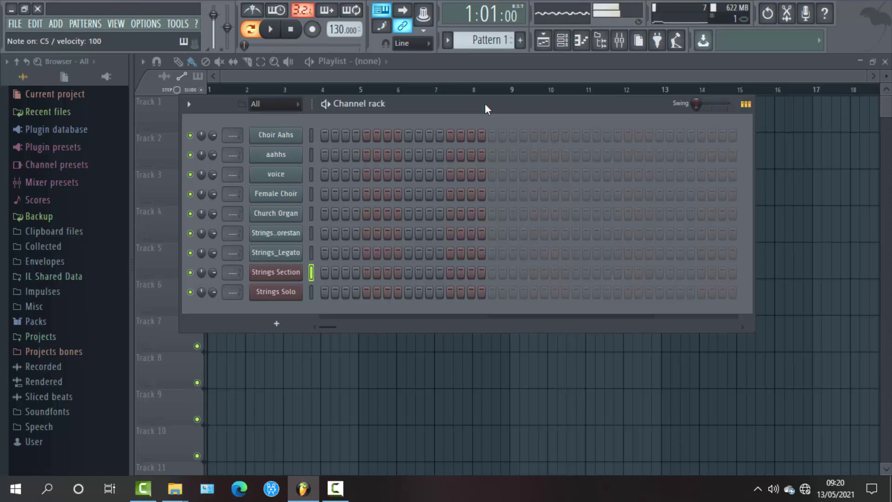
pyautogui.press('Down')
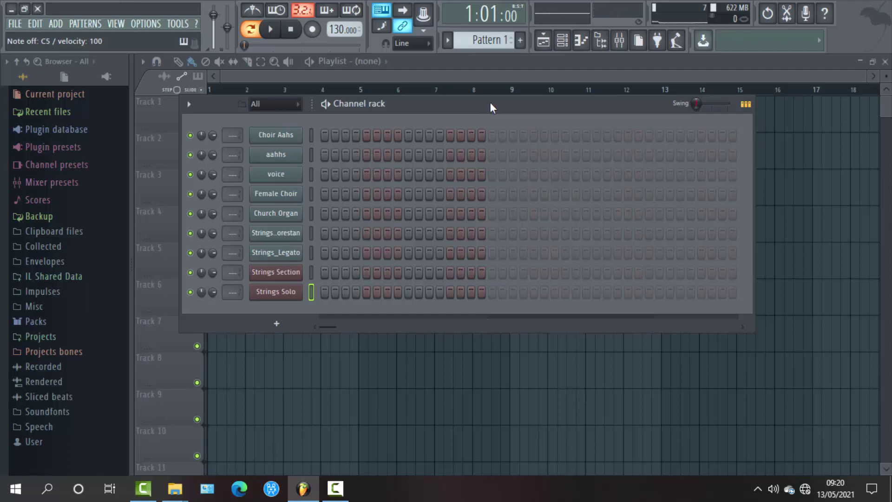
pyautogui.moveTo(490, 103); pyautogui.dragTo(541, 96)
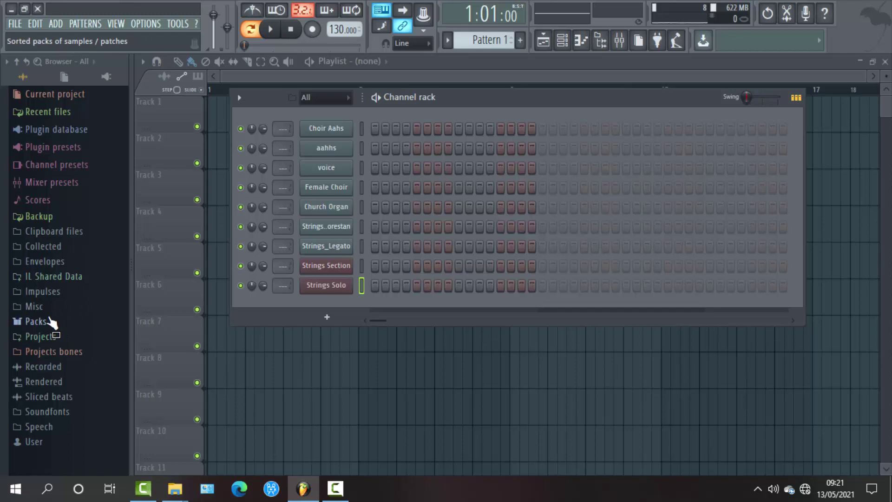
# - Expand the Packs folder and its KEYOBEATS folder in the browser, leaving the nested KEYOBEATS subfolder collapsed
pyautogui.click(50, 319)
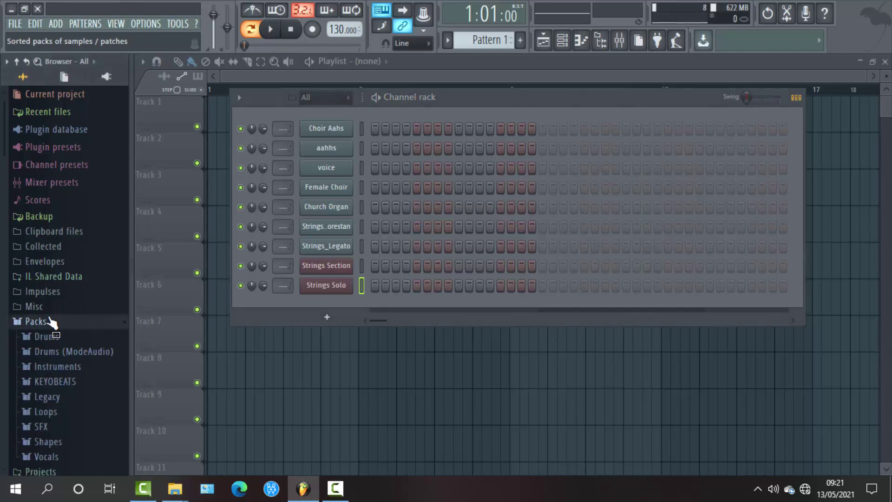
pyautogui.click(61, 381)
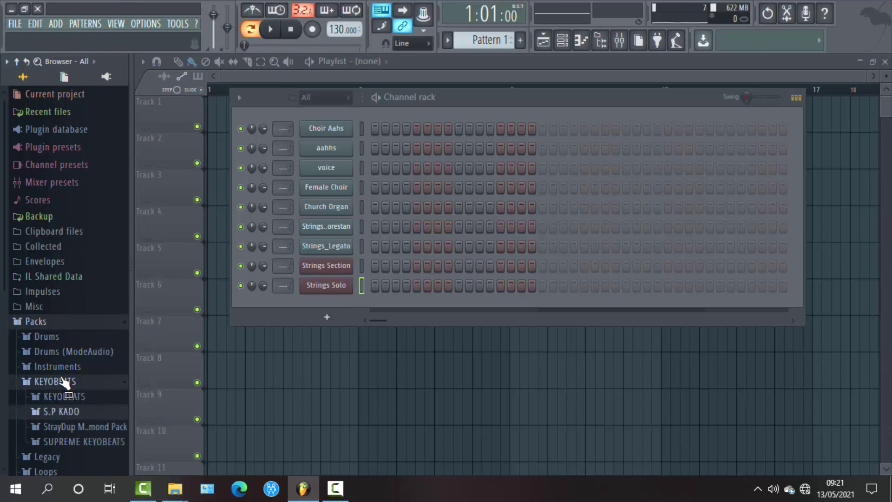
pyautogui.click(64, 396)
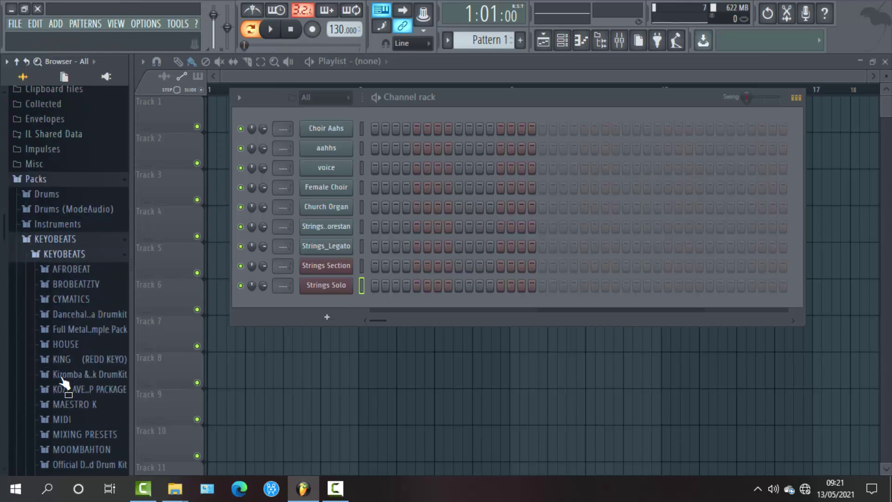
pyautogui.press('Left')
pyautogui.press('Down')
pyautogui.press('Down')
pyautogui.press('Down')
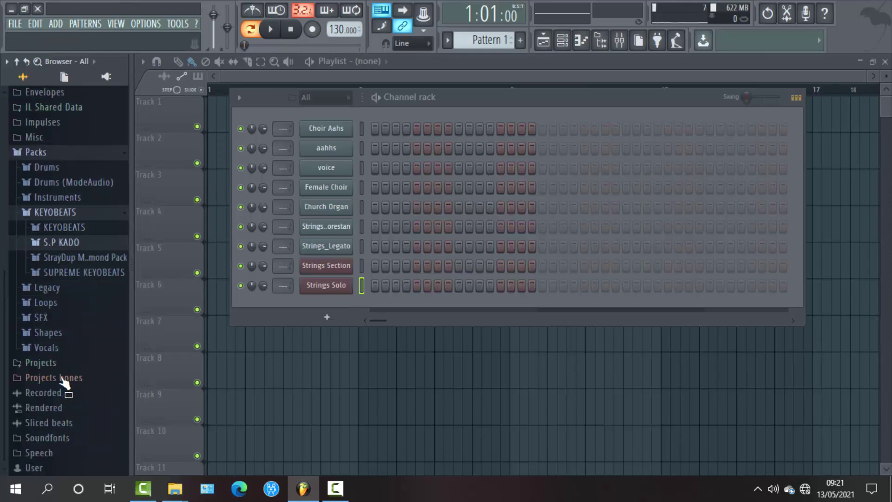
pyautogui.press('Right')
pyautogui.press('Down')
pyautogui.press('Down')
pyautogui.press('Down')
pyautogui.press('Down')
pyautogui.press('Down')
pyautogui.press('Down')
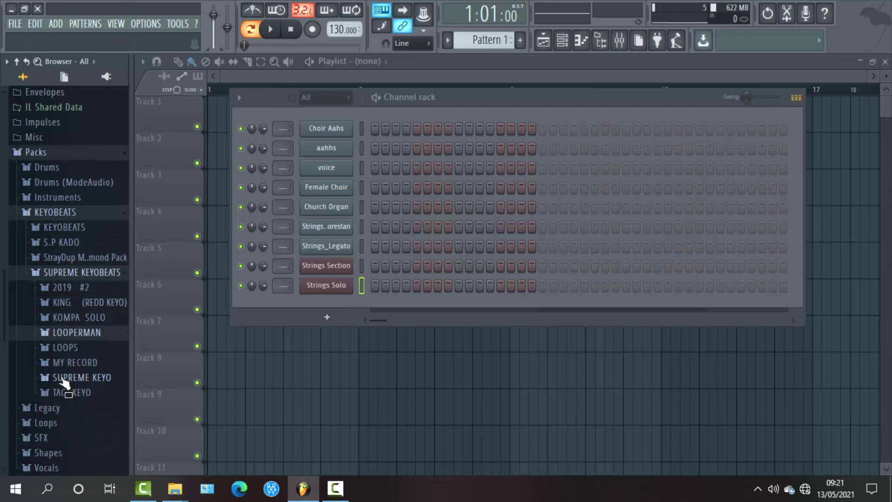
pyautogui.press('Down')
pyautogui.press('Down')
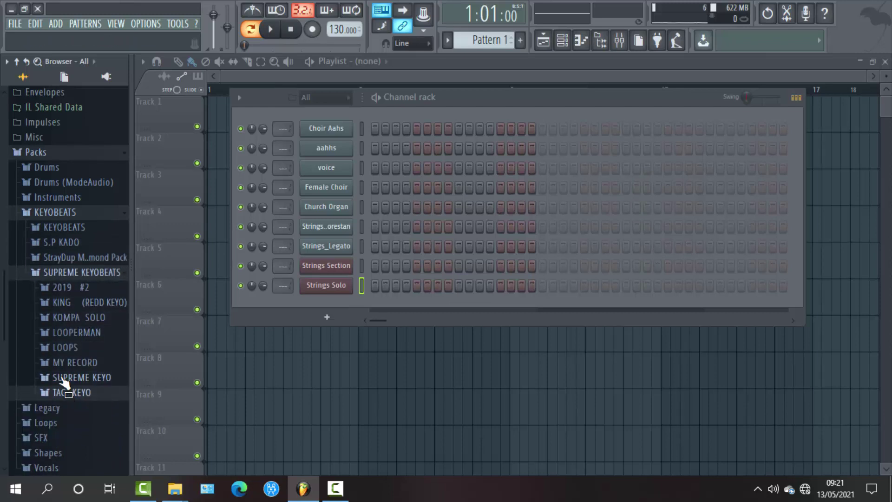
pyautogui.press('Up')
pyautogui.press('Up')
pyautogui.press('Up')
pyautogui.press('Up')
pyautogui.press('Up')
pyautogui.press('Up')
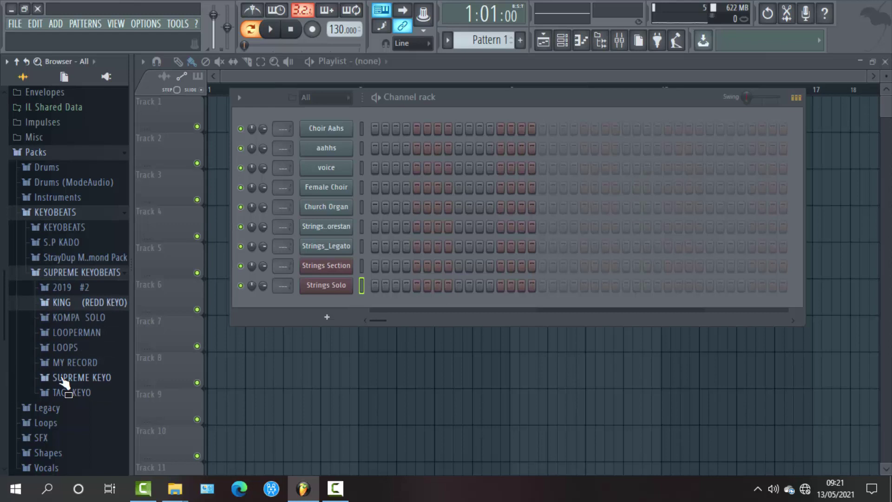
pyautogui.press('Up')
pyautogui.press('Up')
pyautogui.press('Left')
pyautogui.press('Up')
pyautogui.press('Up')
pyautogui.press('Down')
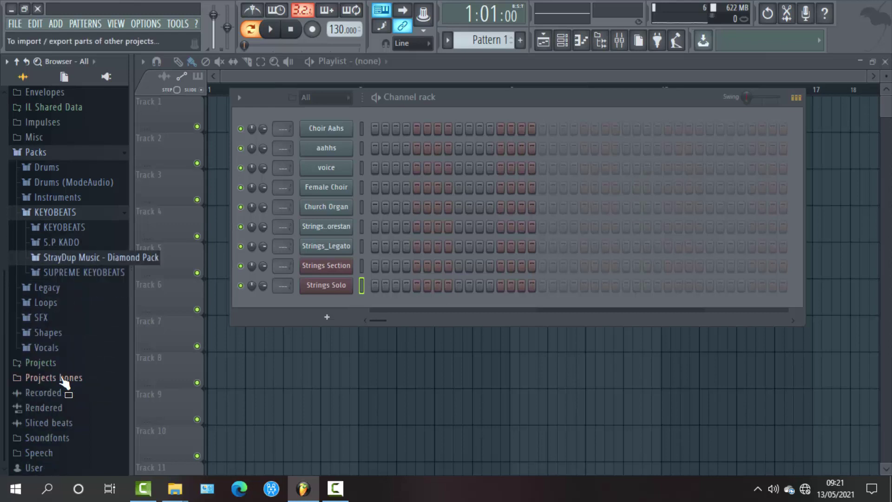
# - Expand the SUPREME KEYOBEATS folder inside KEYOBEATS
pyautogui.press('Down')
pyautogui.press('Right')
pyautogui.press('Down')
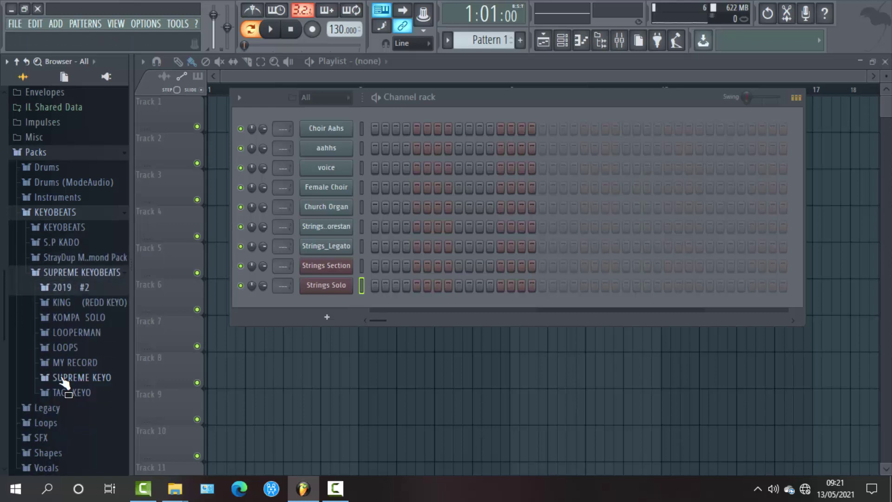
pyautogui.press('Down')
pyautogui.press('Right')
pyautogui.press('Down')
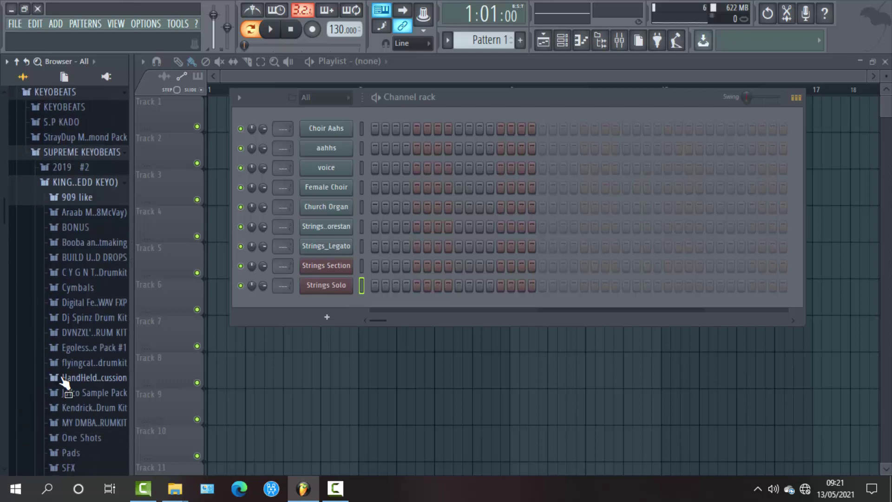
pyautogui.press('Left')
pyautogui.press('Left')
# - Expand the SUPREME KEYO folder within SUPREME KEYOBEATS and open its BIG soundfonts subfolder
pyautogui.press('Down')
pyautogui.press('Down')
pyautogui.press('Down')
pyautogui.press('Down')
pyautogui.press('Down')
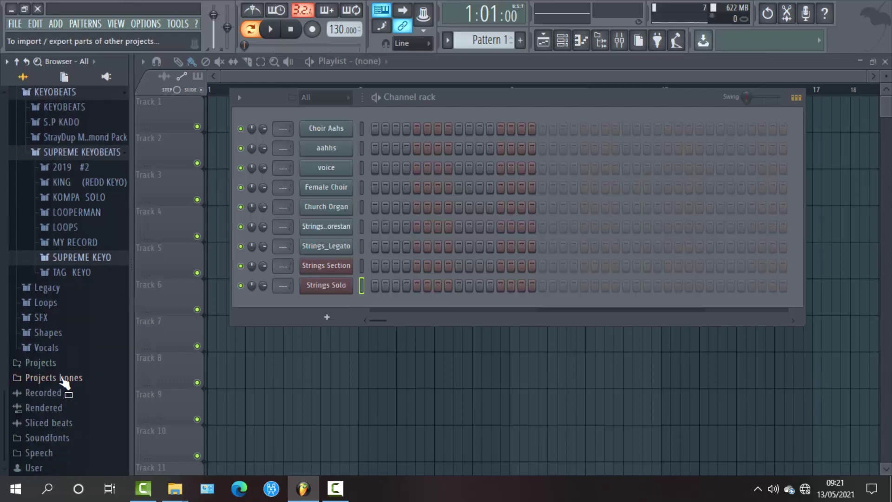
pyautogui.press('Right')
pyautogui.press('Down')
pyautogui.press('Down')
pyautogui.press('Right')
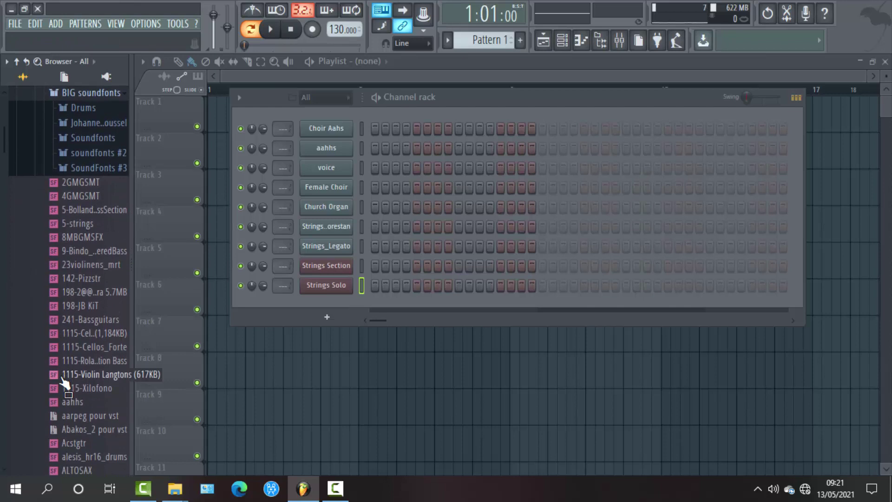
# - Load the 5-BollandBrassSection soundfont from BIG soundfonts as a new channel below Strings Solo and close its player window
pyautogui.press('Down')
pyautogui.press('Down')
pyautogui.press('Down')
pyautogui.press('Down')
pyautogui.press('Down')
pyautogui.press('Down')
pyautogui.press('Down')
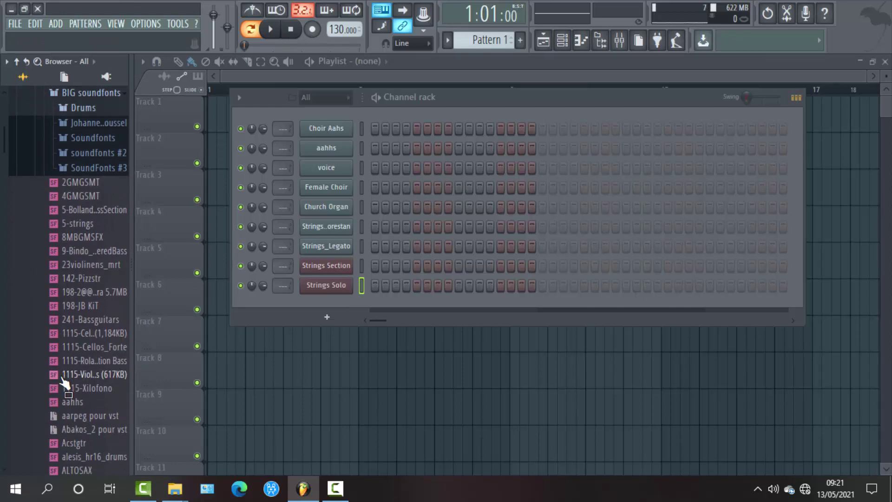
pyautogui.press('Down')
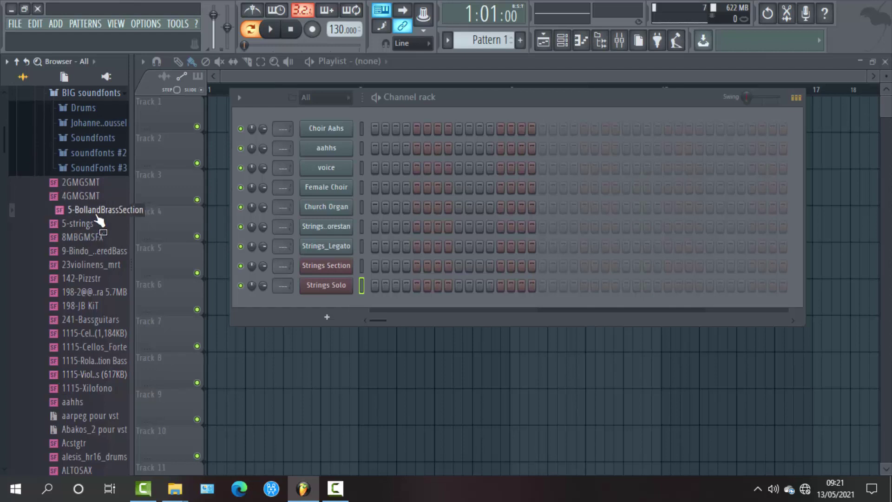
pyautogui.moveTo(96, 215); pyautogui.dragTo(297, 303)
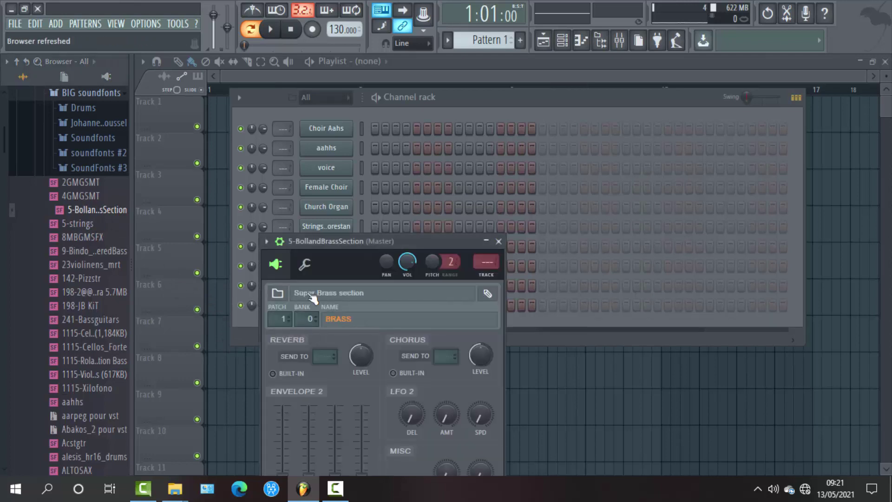
pyautogui.moveTo(495, 145); pyautogui.dragTo(505, 138)
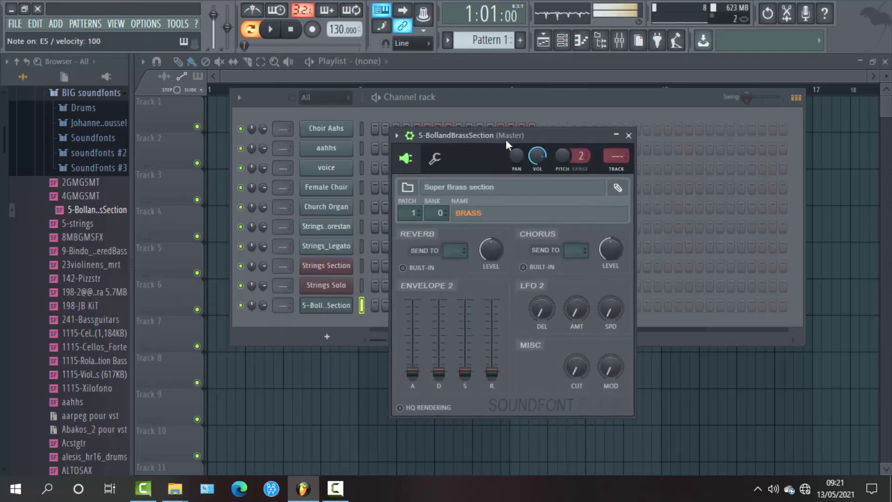
pyautogui.click(629, 136)
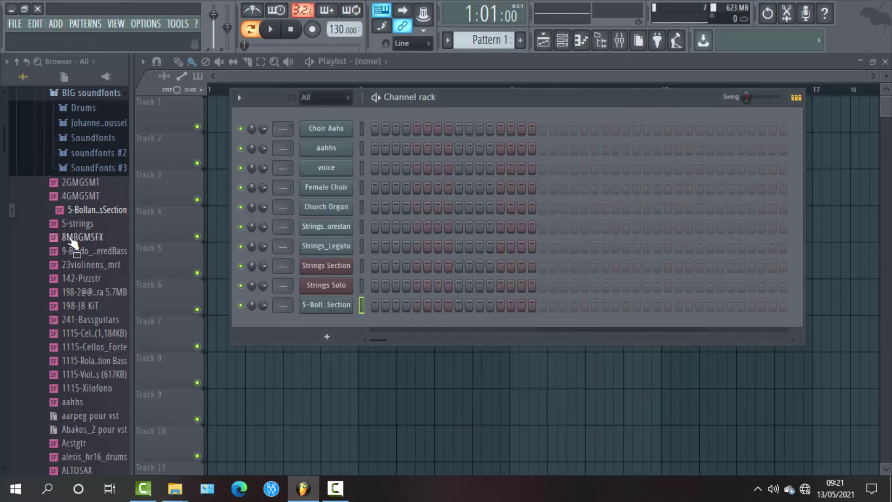
# - Load the 241-Bassguitars soundfont as a new channel below the brass section channel and close its player window
pyautogui.moveTo(93, 320); pyautogui.dragTo(299, 317)
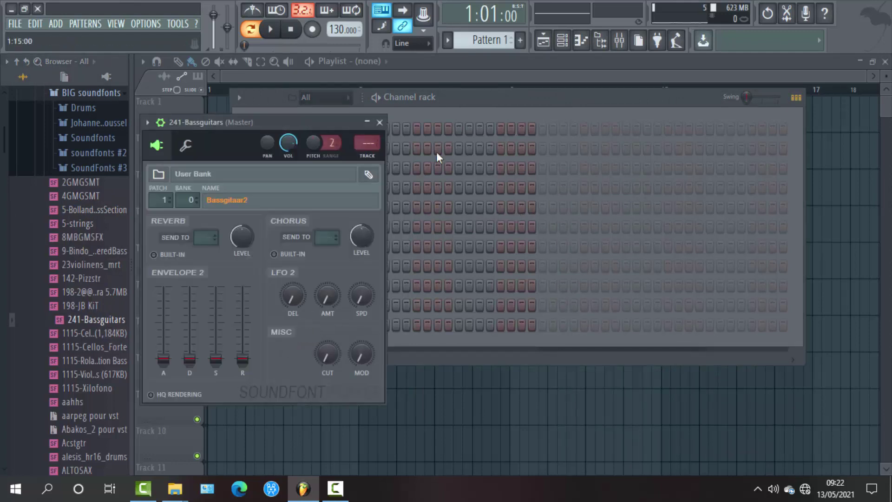
pyautogui.moveTo(311, 122); pyautogui.dragTo(612, 103)
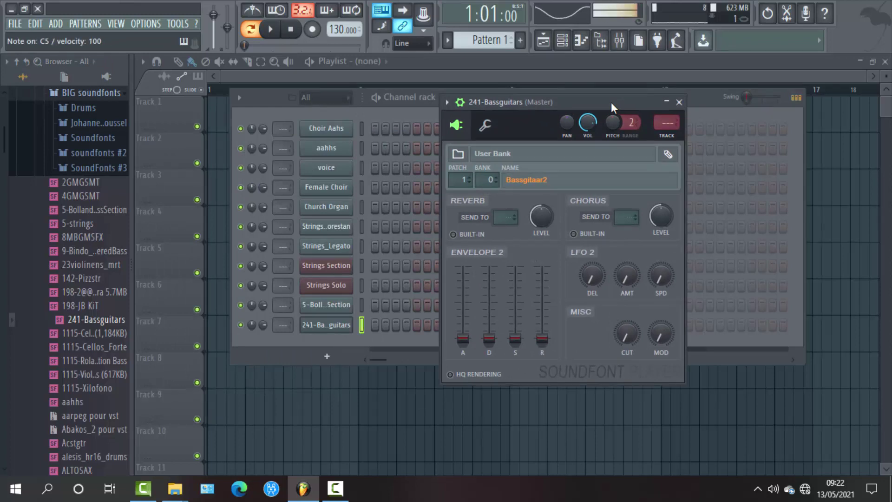
pyautogui.click(679, 103)
# - Delete the 241-Bassguitars and 5-BollandBrassSection channels from the channel rack, confirming each deletion
pyautogui.rightClick(330, 331)
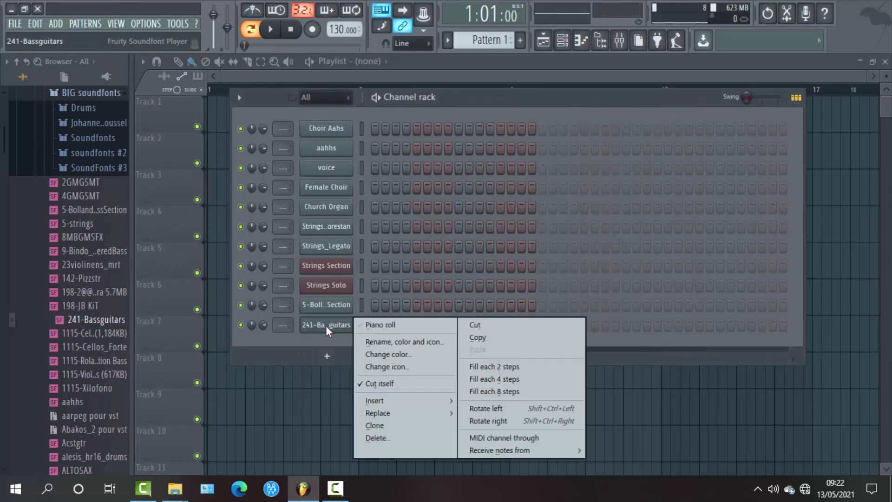
pyautogui.click(390, 437)
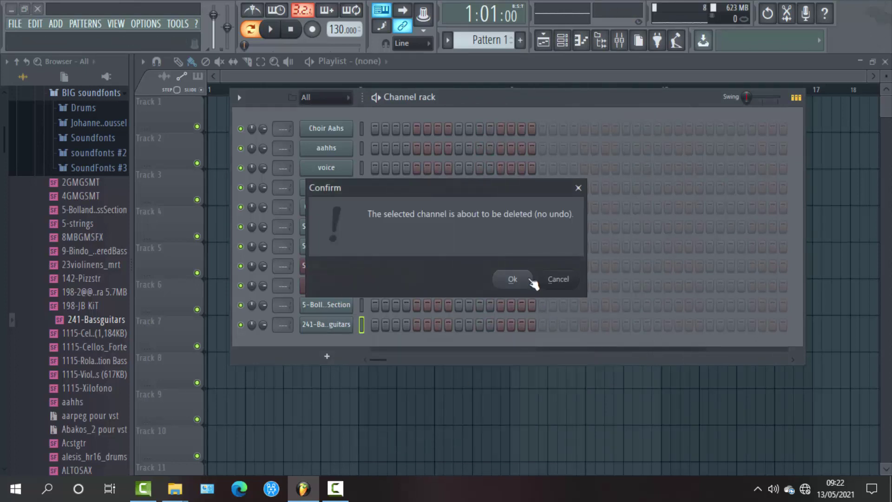
pyautogui.click(513, 279)
pyautogui.rightClick(348, 310)
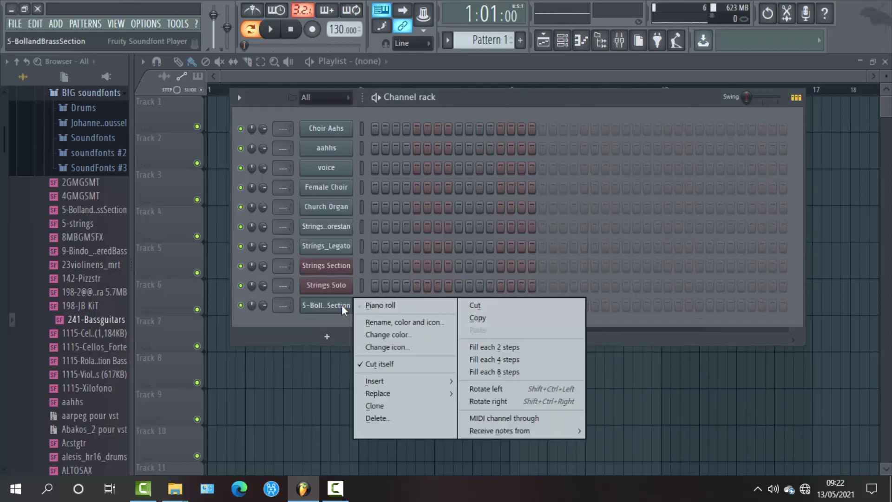
pyautogui.click(395, 419)
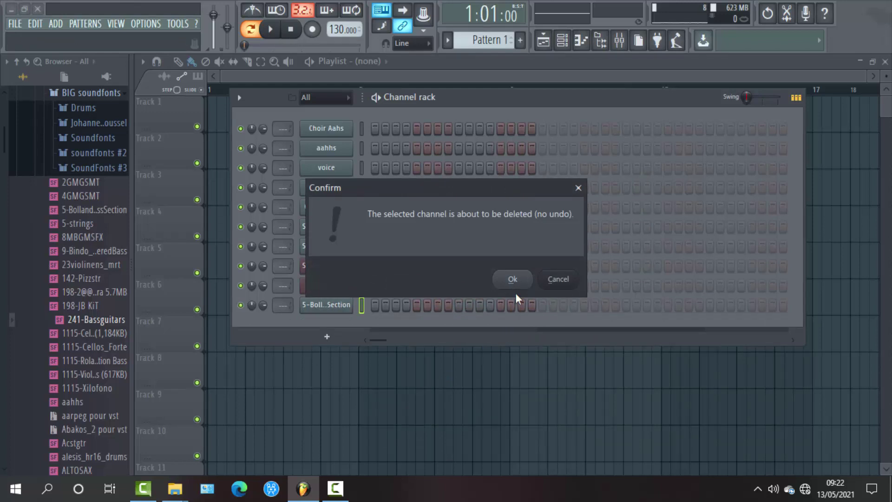
pyautogui.click(512, 279)
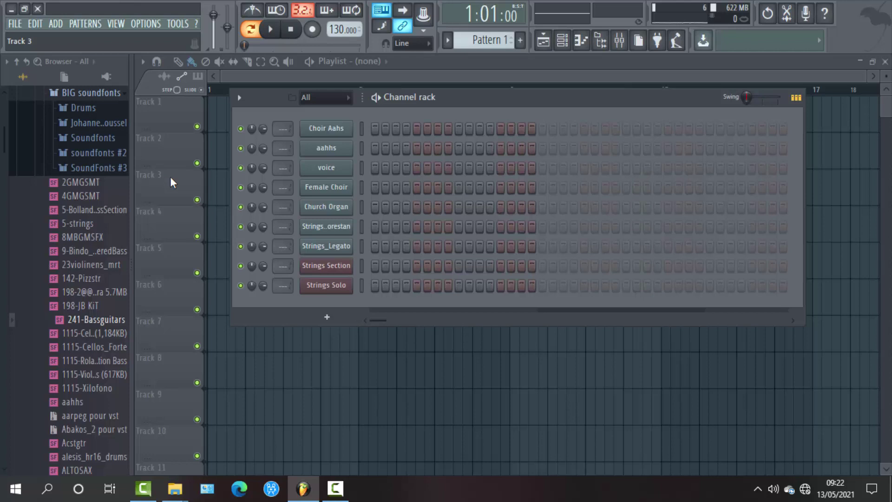
# - Collapse the BIG soundfonts folder and the rest of the browser tree to its top-level folders
pyautogui.click(110, 93)
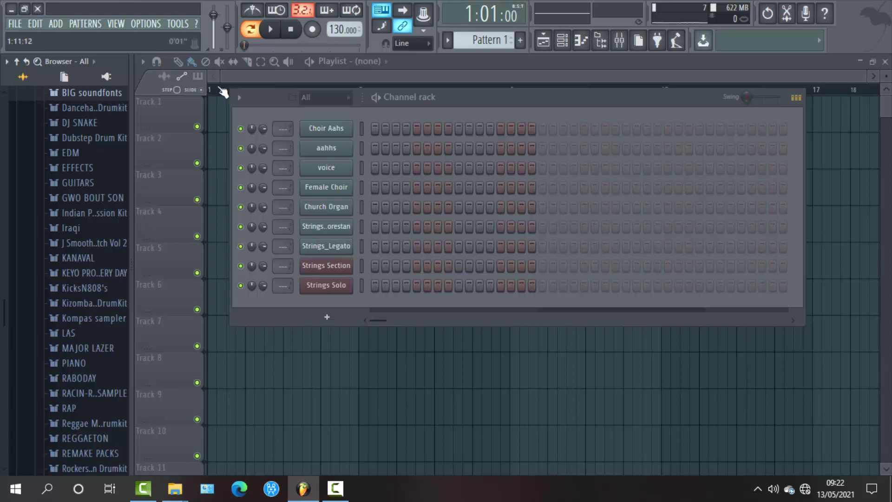
pyautogui.click(18, 61)
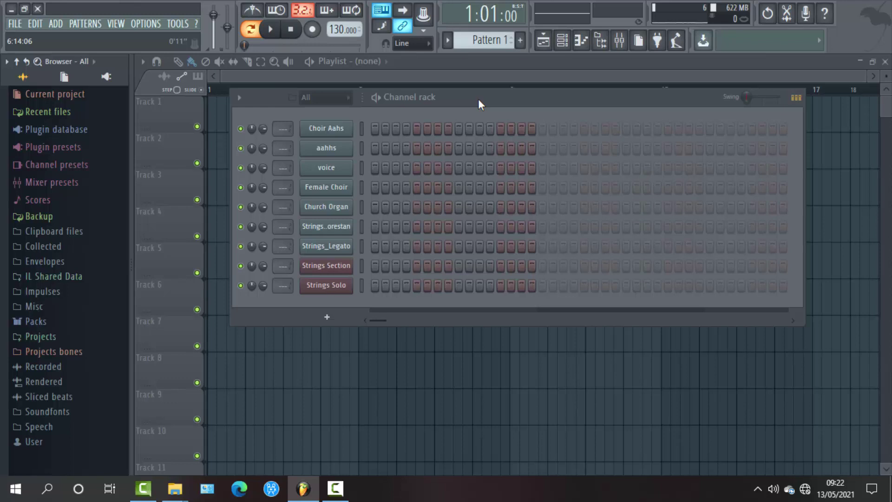
pyautogui.moveTo(478, 99)
pyautogui.mouseDown()
pyautogui.moveTo(537, 89)
pyautogui.moveTo(483, 92)
pyautogui.moveTo(486, 100)
pyautogui.mouseUp()
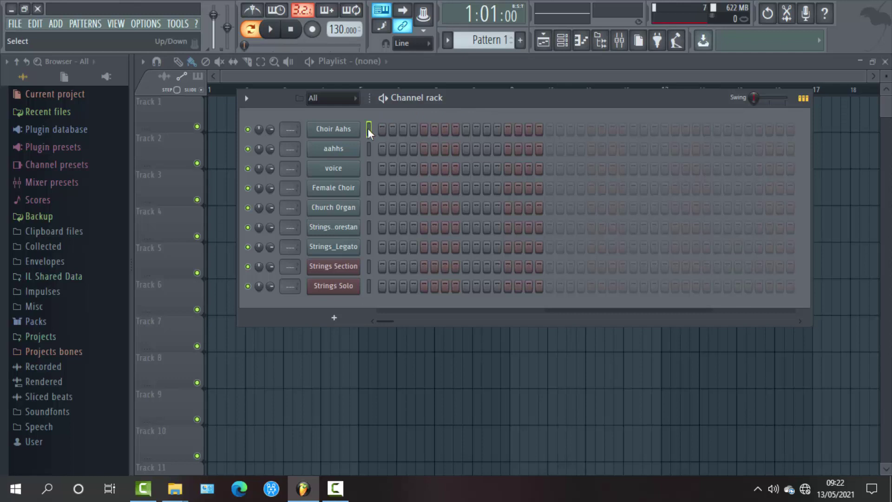
# - Audition the Choir Aahs channel by playing a few notes on the typing keyboard
pyautogui.press('q')
pyautogui.press('e')
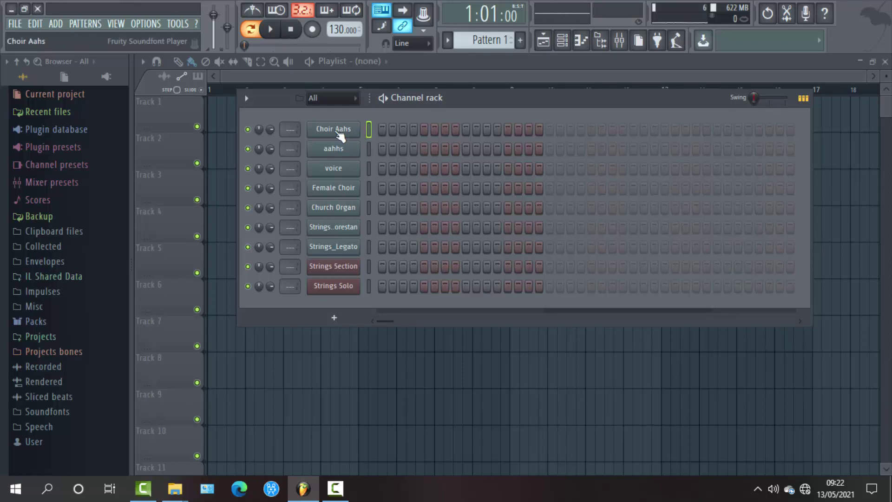
pyautogui.press('q')
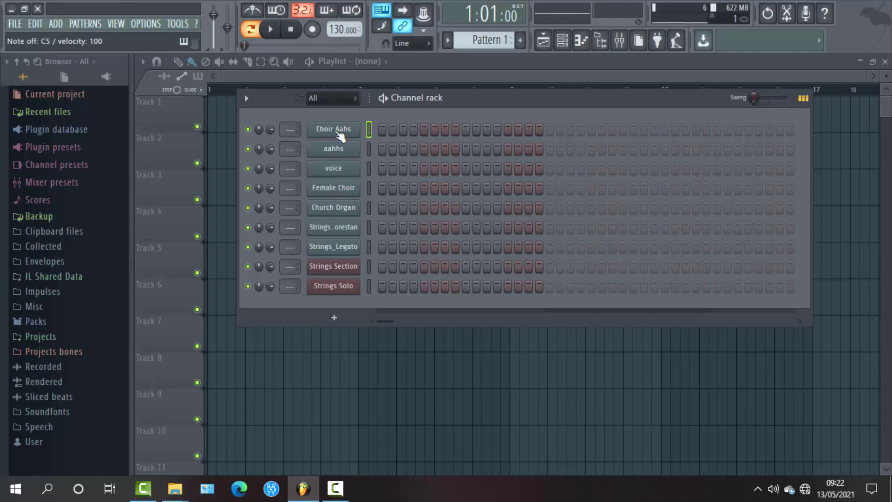
# - Open the Choir Aahs channel in the piano roll and enlarge the note grid by shrinking the velocity lane
pyautogui.rightClick(338, 129)
pyautogui.click(378, 128)
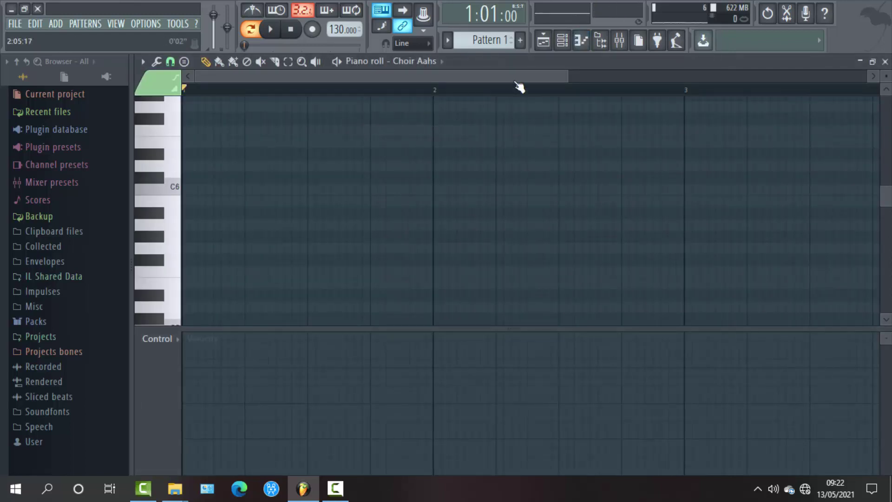
pyautogui.moveTo(568, 74); pyautogui.dragTo(864, 74)
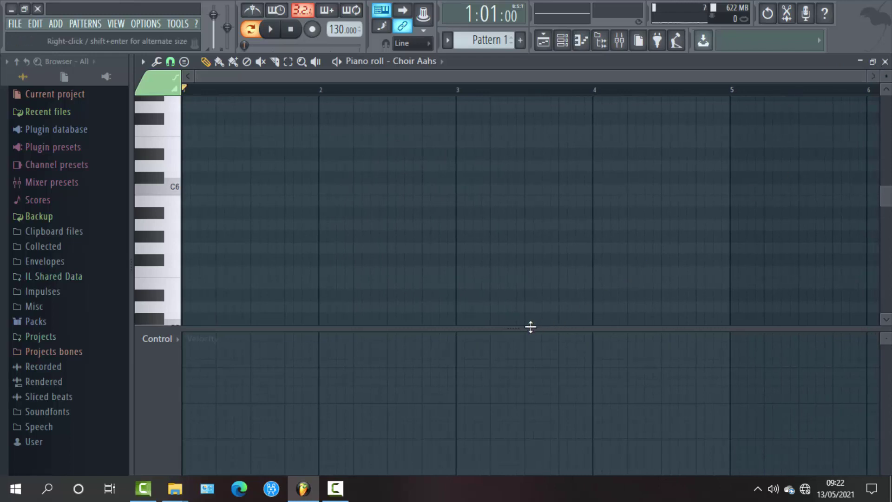
pyautogui.moveTo(531, 327); pyautogui.dragTo(524, 394)
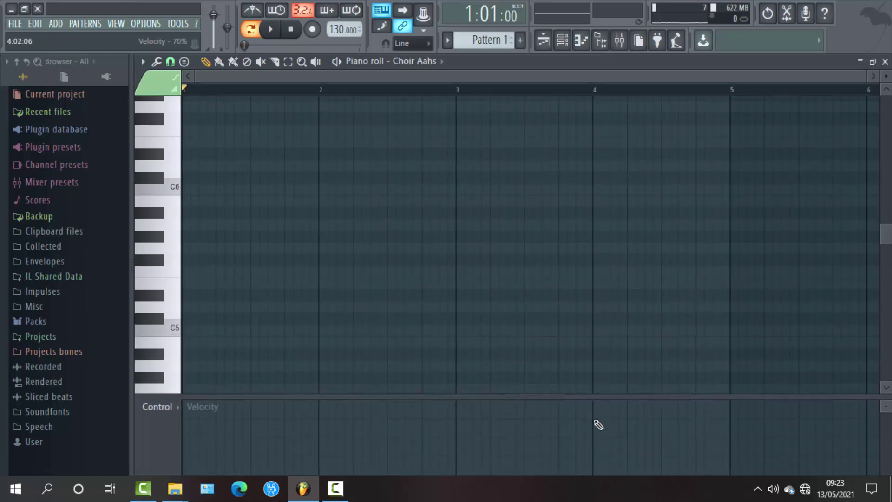
pyautogui.moveTo(581, 396); pyautogui.dragTo(581, 410)
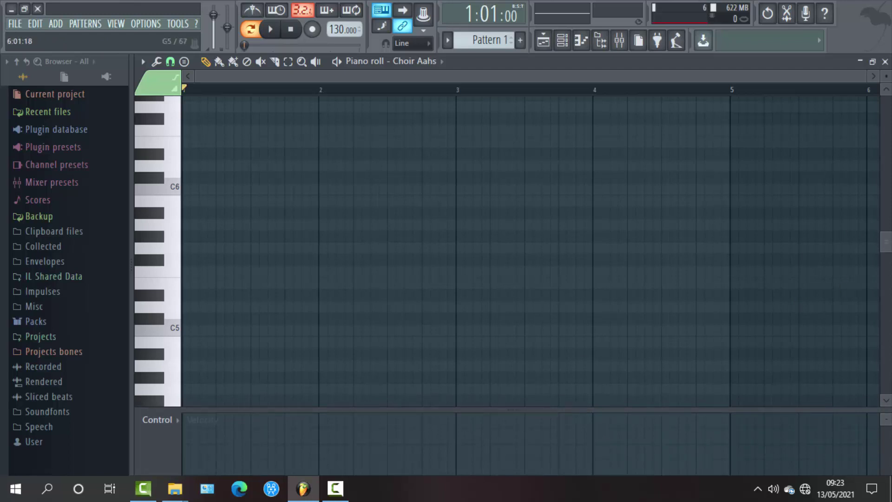
pyautogui.moveTo(889, 237); pyautogui.dragTo(889, 241)
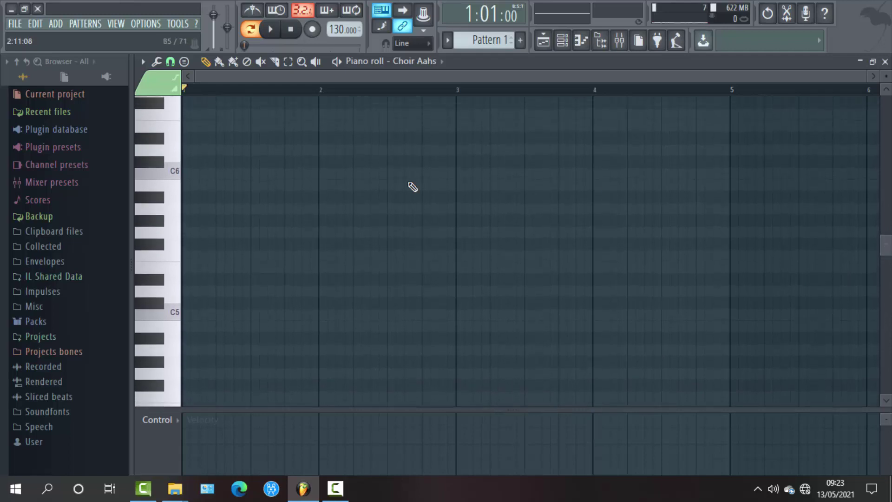
# - Place a short C#6 note at the start of bar 1 and play the pattern back briefly
pyautogui.click(188, 172)
pyautogui.moveTo(188, 172); pyautogui.dragTo(190, 161)
pyautogui.press('space')
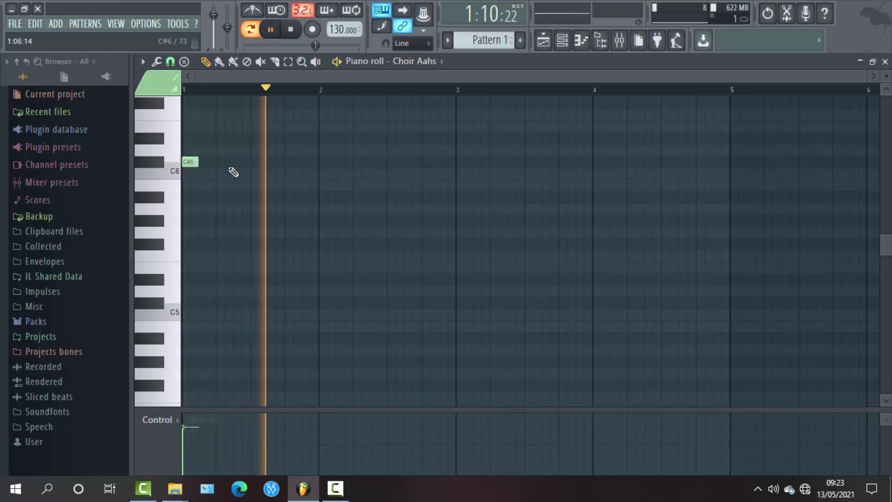
pyautogui.press('space')
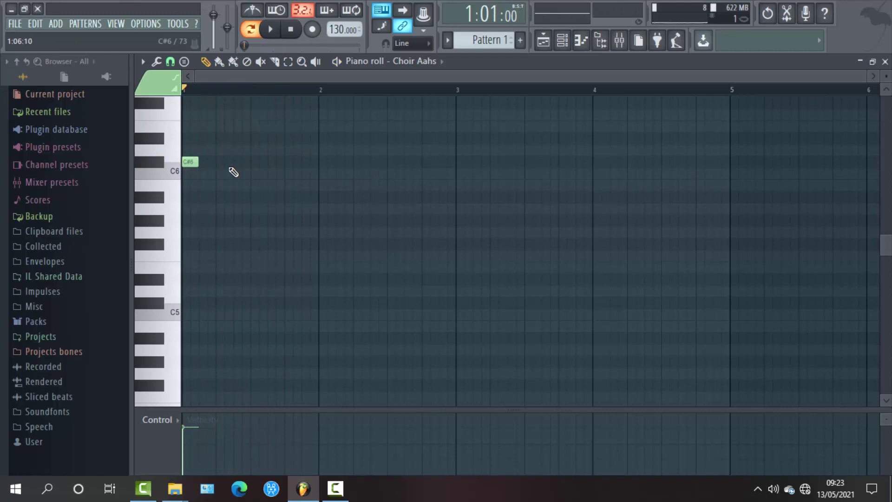
# - Audition a run of Choir Aahs notes from C5 upward on the typing keyboard
pyautogui.press('z')
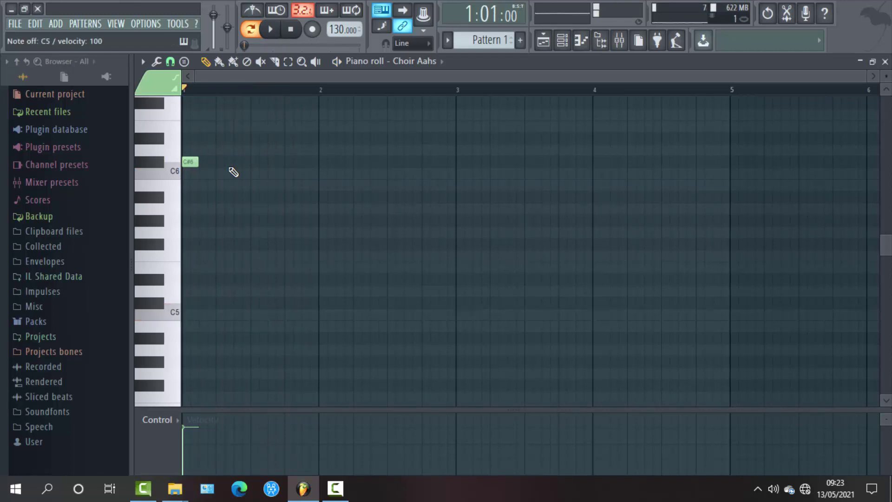
pyautogui.press('d')
pyautogui.press('d')
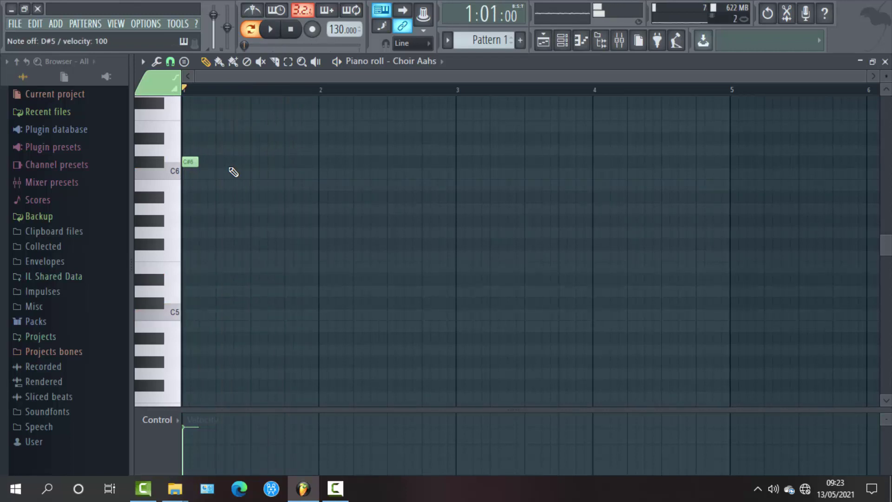
pyautogui.press('v')
pyautogui.press('b')
pyautogui.press('n')
pyautogui.press('m')
pyautogui.press('x')
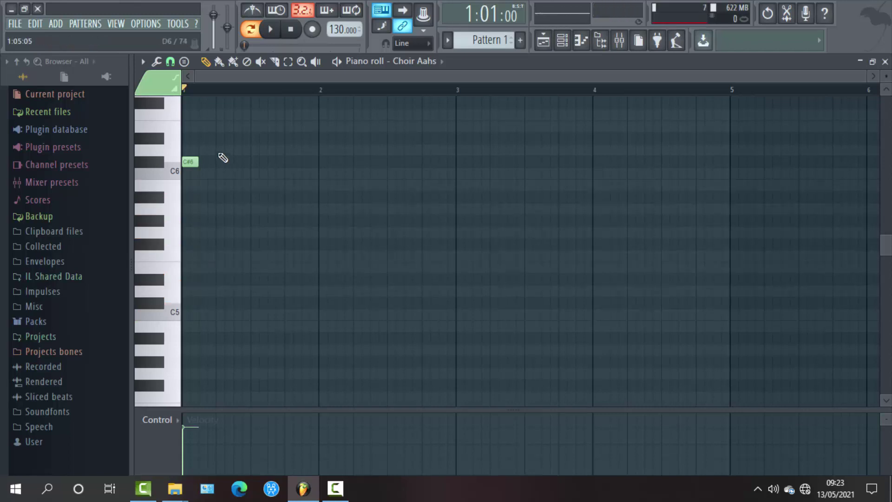
# - Add short D6 and B5 notes after the C#6 note in bar 1 and play the pattern back
pyautogui.click(222, 149)
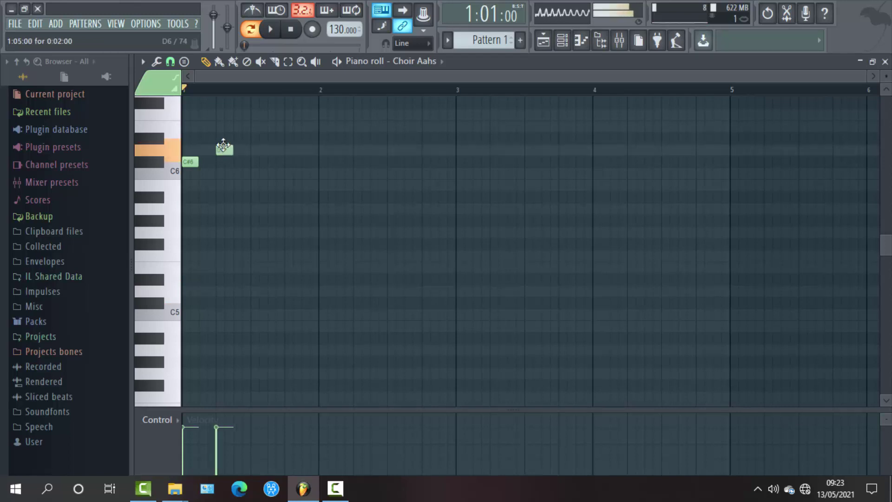
pyautogui.click(238, 176)
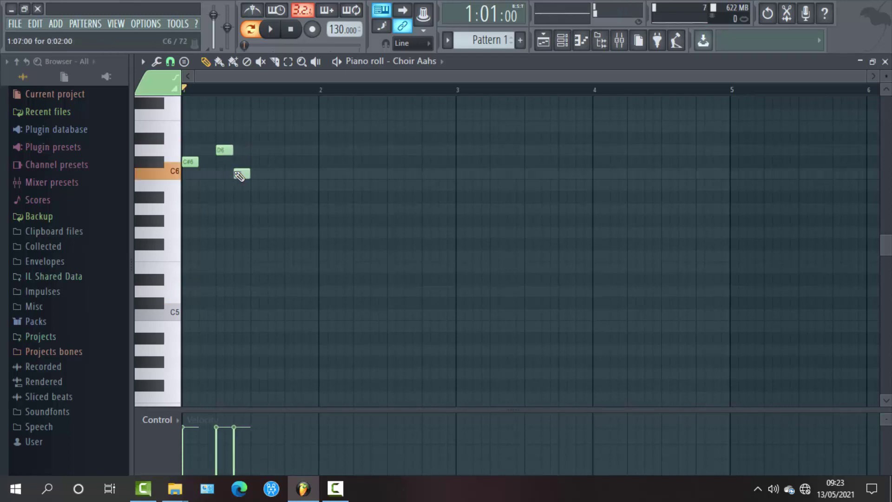
pyautogui.click(241, 180)
pyautogui.moveTo(242, 181); pyautogui.dragTo(241, 192)
pyautogui.press('space')
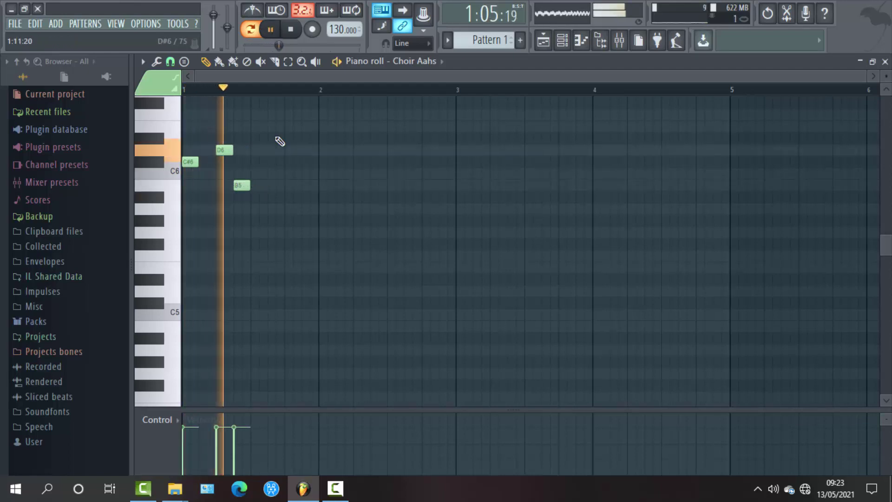
pyautogui.press('space')
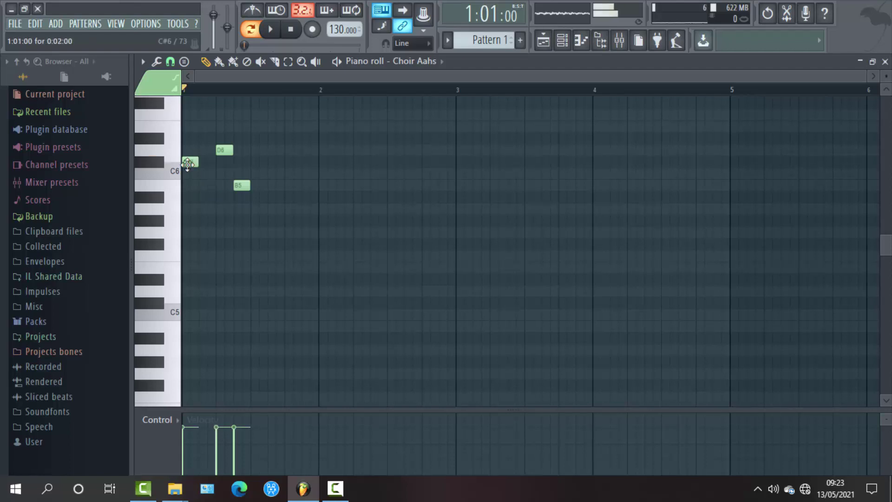
# - Draw a C5 note at the start of bar 1 and lengthen it to eight bars
pyautogui.click(191, 317)
pyautogui.moveTo(191, 317); pyautogui.dragTo(187, 315)
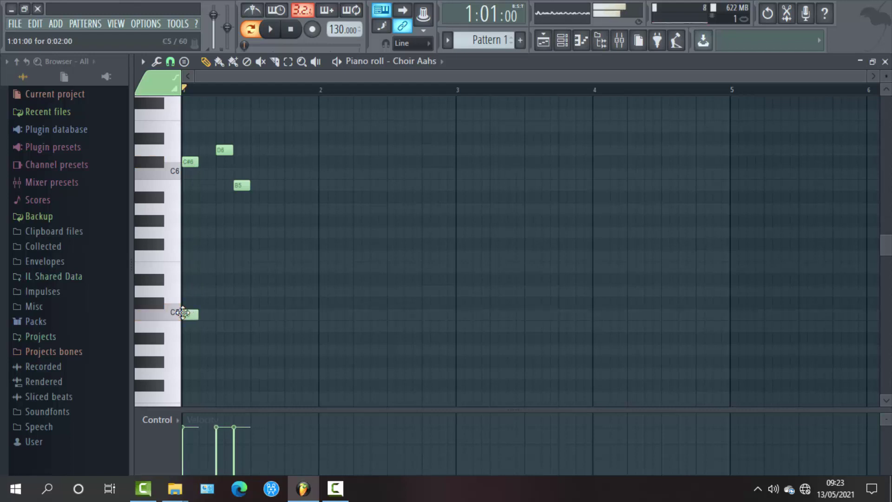
pyautogui.moveTo(240, 308); pyautogui.dragTo(730, 310)
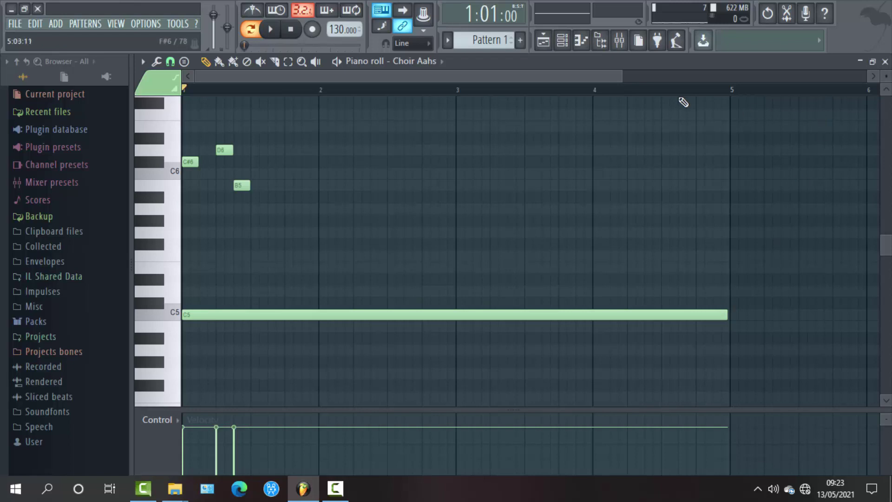
pyautogui.moveTo(619, 78); pyautogui.dragTo(866, 78)
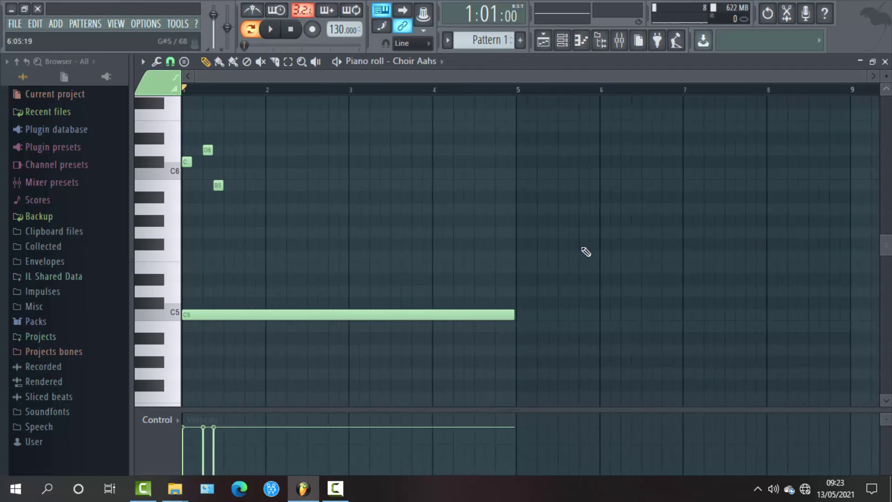
pyautogui.moveTo(542, 315); pyautogui.dragTo(844, 290)
# - Set the piano roll snap to Cell and play the pattern back briefly
pyautogui.click(176, 62)
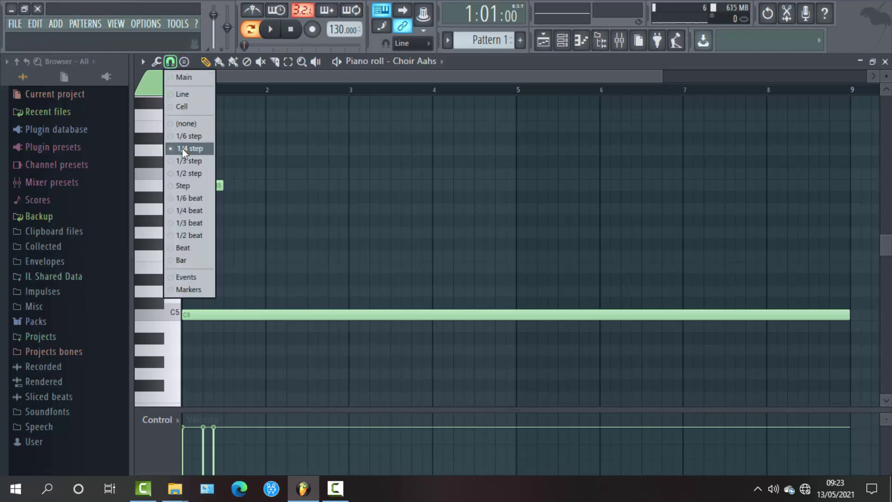
pyautogui.click(182, 106)
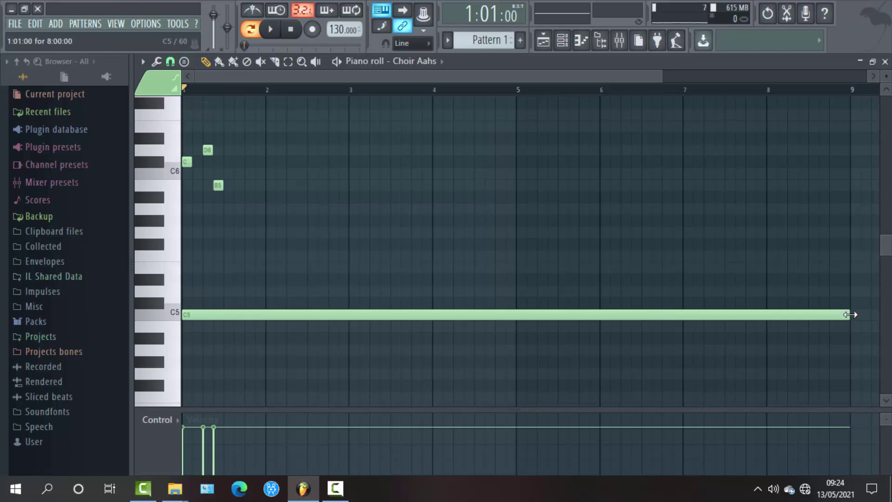
pyautogui.press('space')
pyautogui.press('space')
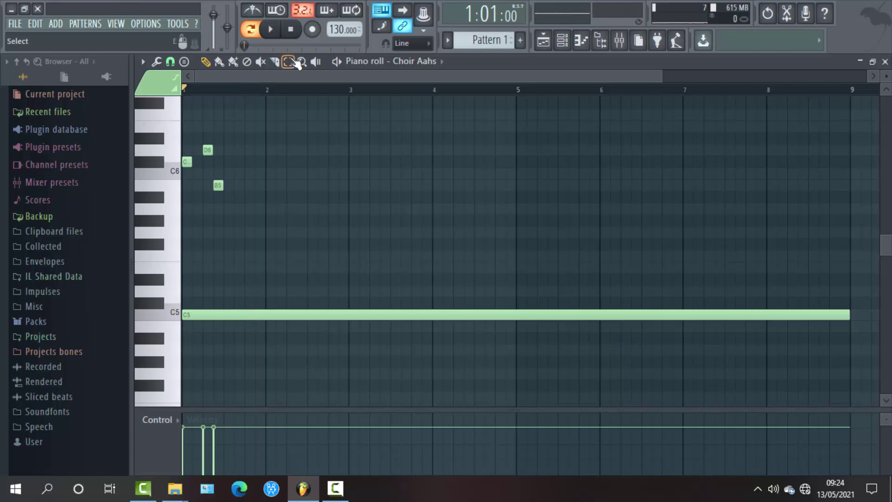
# - Select the short C#6, D6 and B5 notes above the long C5 note and delete them
pyautogui.click(288, 60)
pyautogui.moveTo(212, 161); pyautogui.dragTo(225, 199)
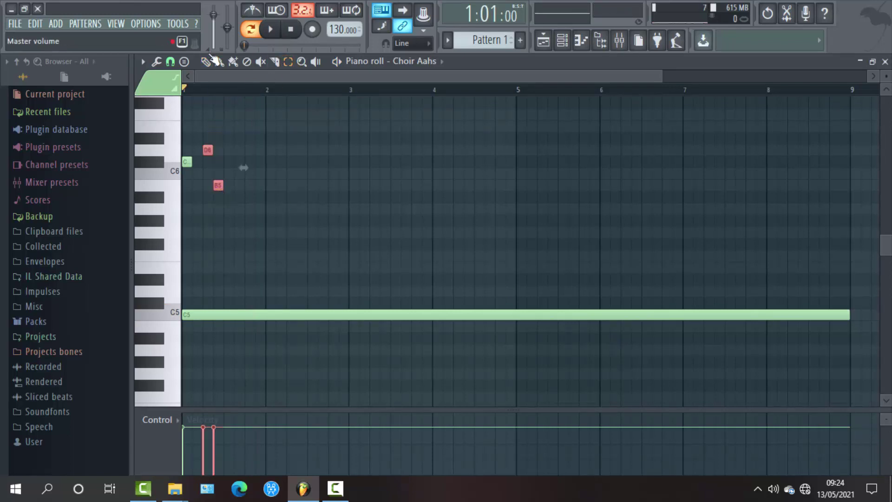
pyautogui.press('p')
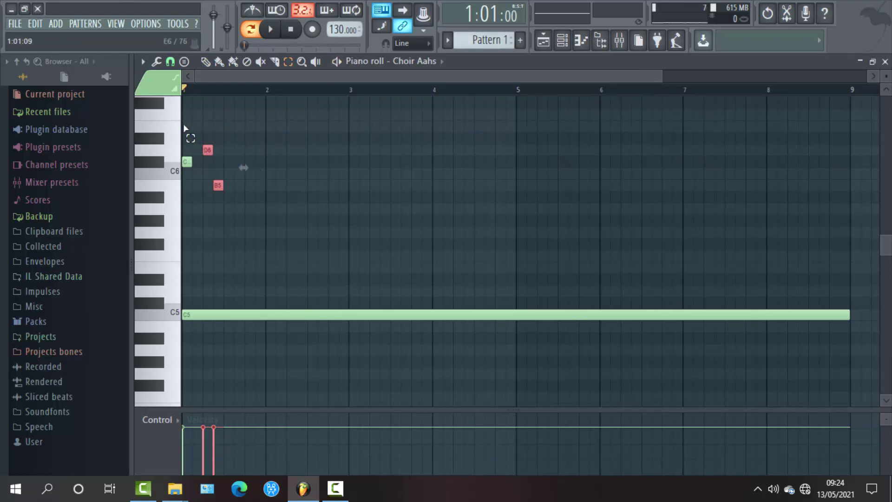
pyautogui.moveTo(185, 129); pyautogui.dragTo(253, 223)
pyautogui.press('Delete')
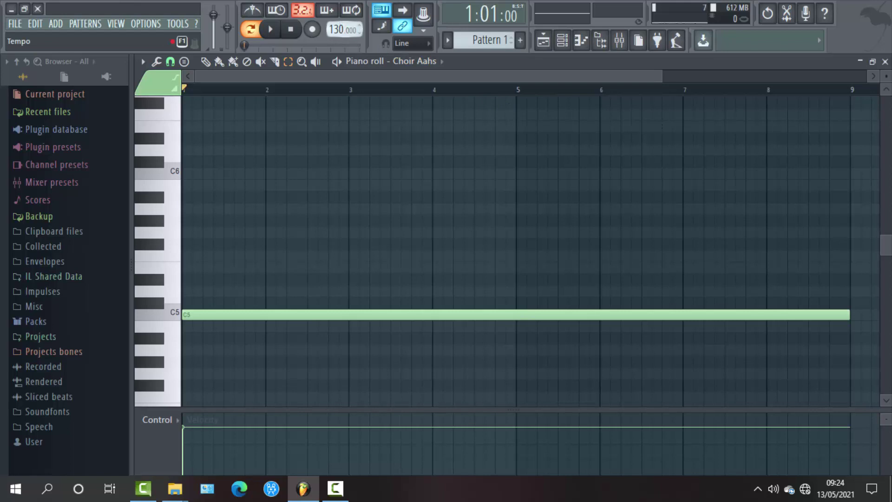
# - Set the project tempo to 138 BPM
pyautogui.moveTo(344, 29); pyautogui.dragTo(344, 19)
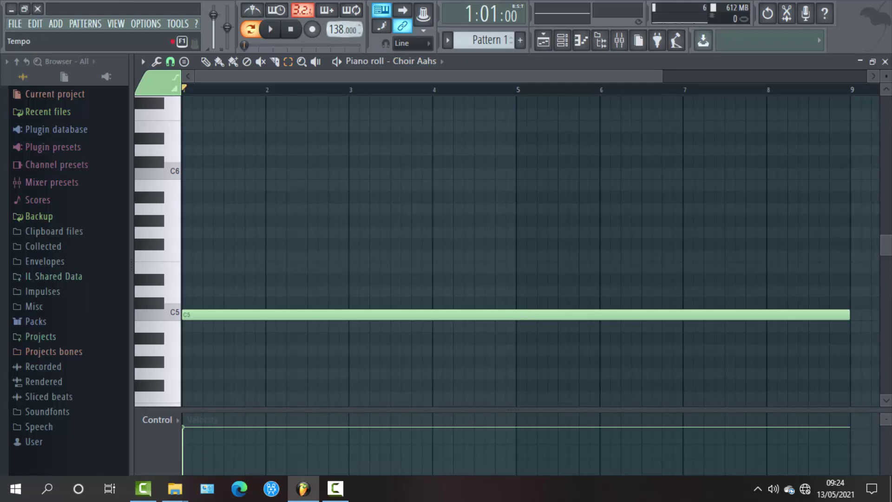
pyautogui.moveTo(663, 77); pyautogui.dragTo(865, 77)
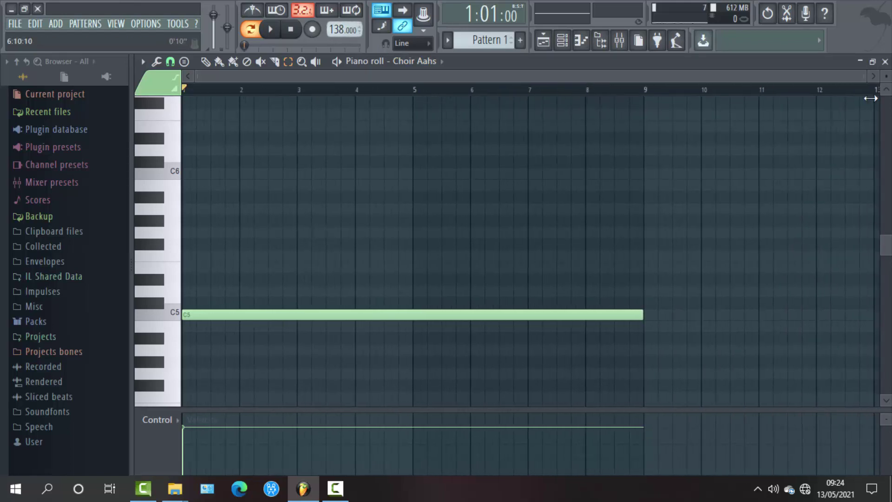
# - Draw a one-bar C6 note in bar 1 and half-bar D6 and B5 notes in bar 2, and play them back
pyautogui.click(199, 200)
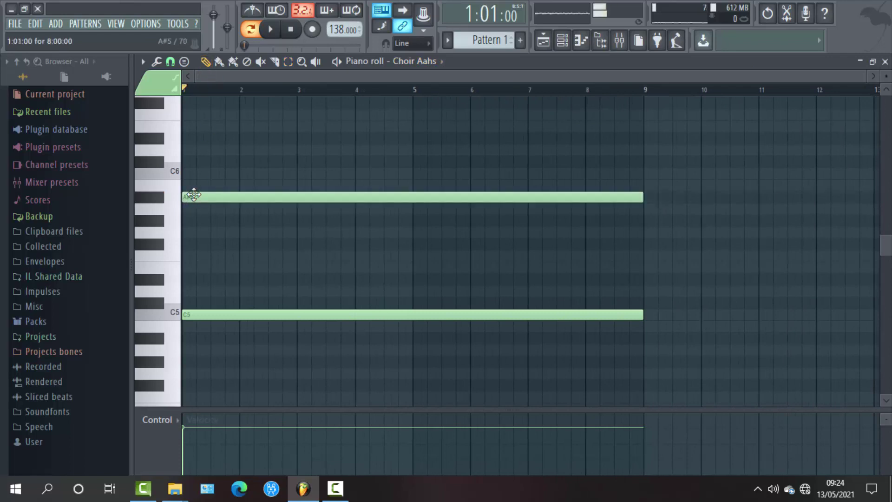
pyautogui.moveTo(199, 200); pyautogui.dragTo(199, 170)
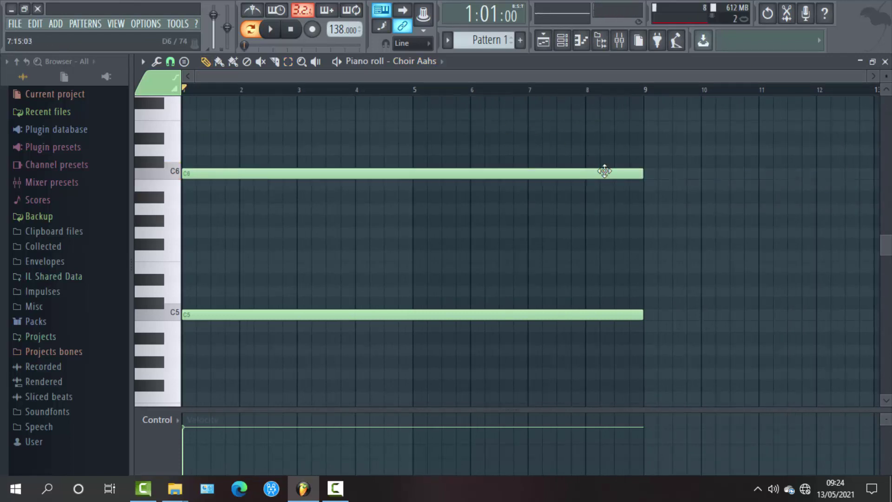
pyautogui.moveTo(639, 173); pyautogui.dragTo(277, 193)
pyautogui.click(243, 161)
pyautogui.click(277, 179)
pyautogui.press('space')
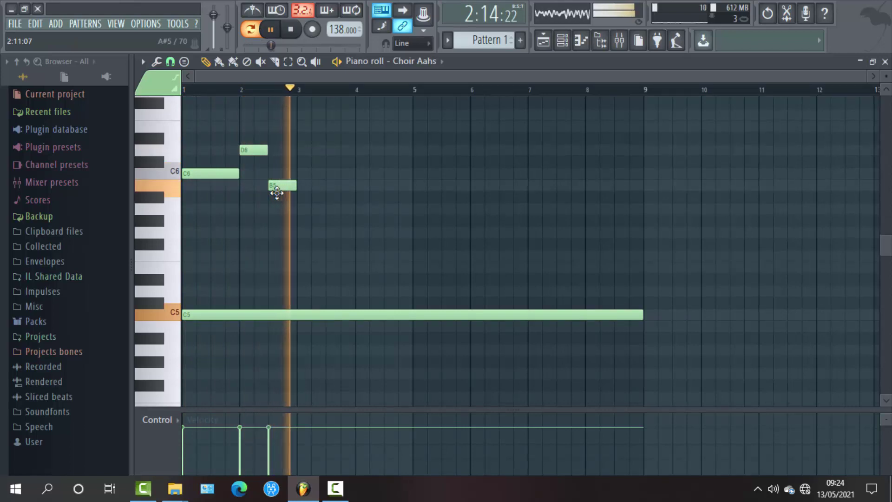
pyautogui.press('space')
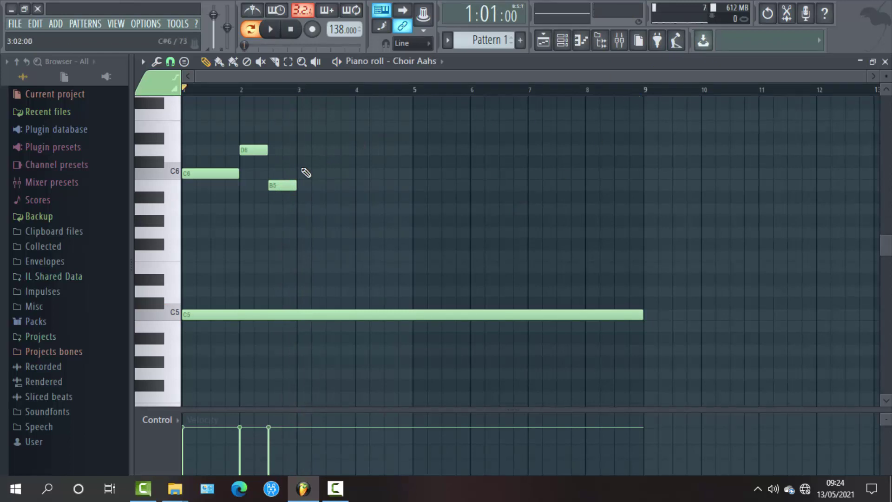
# - Add a half-bar C6 note at the start of bar 3, raise the bar 1 note to C#6, and play the pattern back
pyautogui.click(303, 175)
pyautogui.moveTo(201, 174); pyautogui.dragTo(206, 162)
pyautogui.press('space')
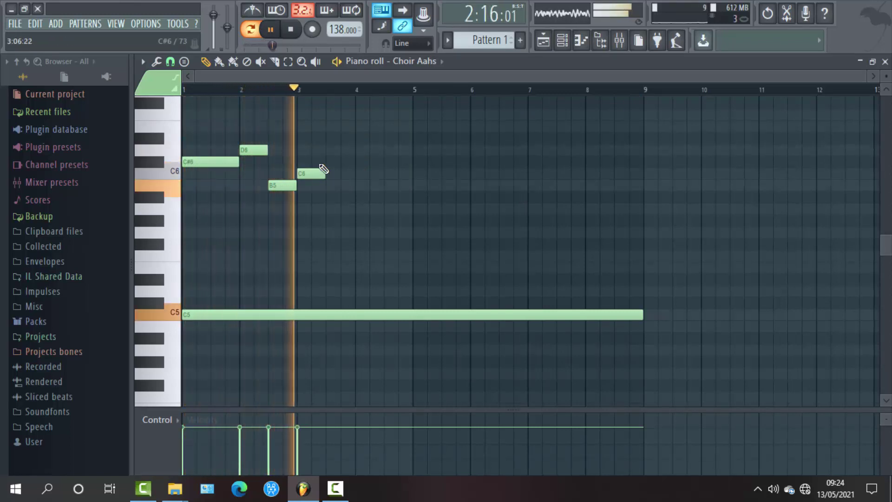
pyautogui.press('space')
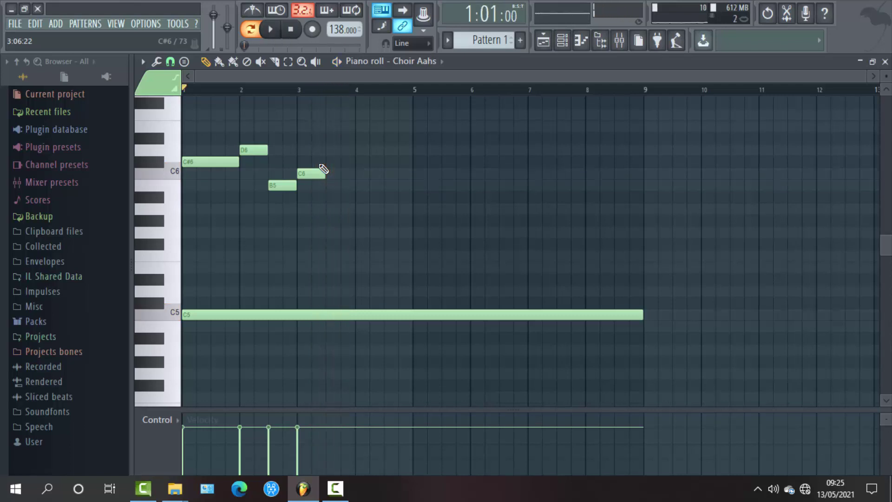
# - Raise the bar 3 note to C#6, lengthen it to one bar with no extra note after it, and play it back
pyautogui.click(330, 162)
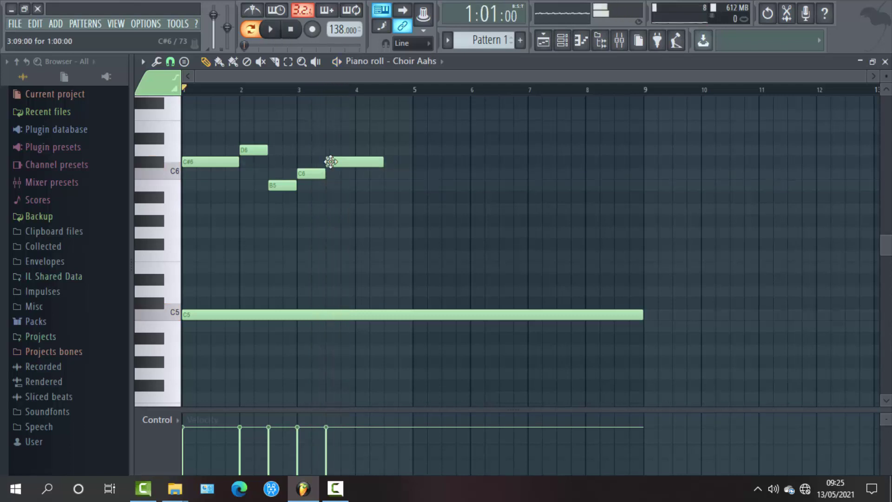
pyautogui.rightClick(359, 160)
pyautogui.moveTo(319, 172); pyautogui.dragTo(354, 162)
pyautogui.press('space')
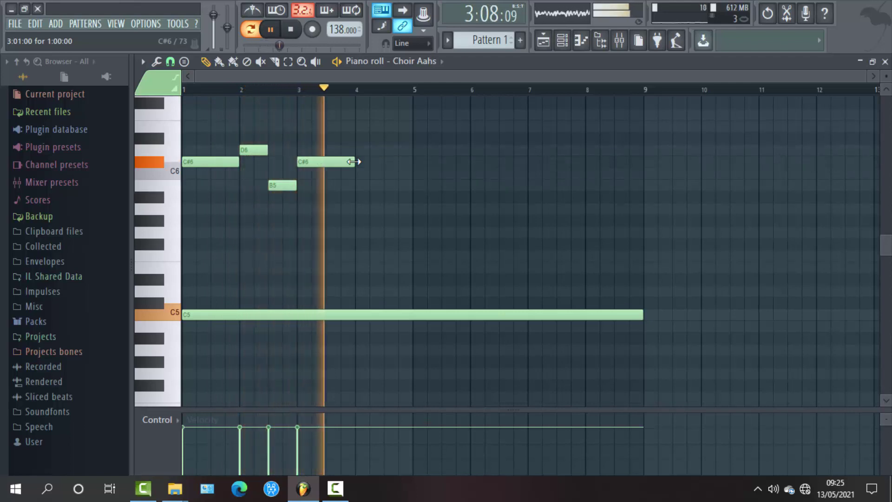
pyautogui.press('space')
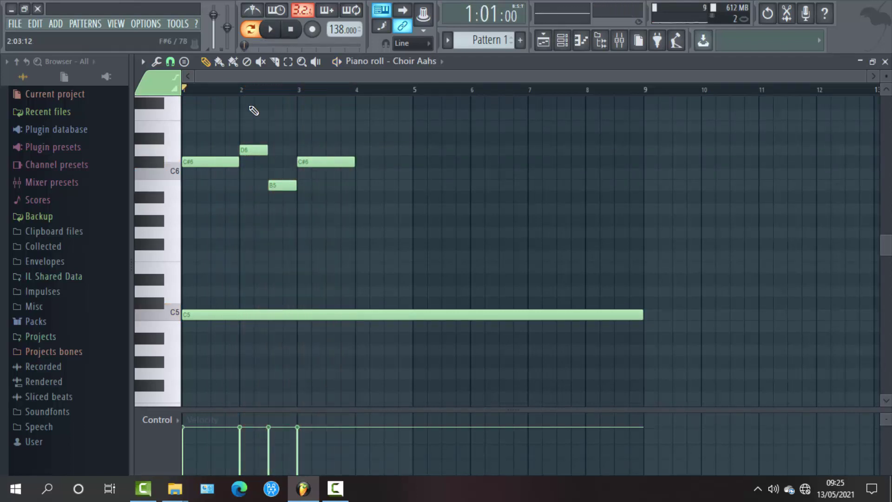
# - Duplicate the D6 and B5 pair into bar 4, and repeat the whole bars 3–4 phrase in bars 5–6
pyautogui.click(288, 62)
pyautogui.moveTo(242, 134); pyautogui.dragTo(290, 192)
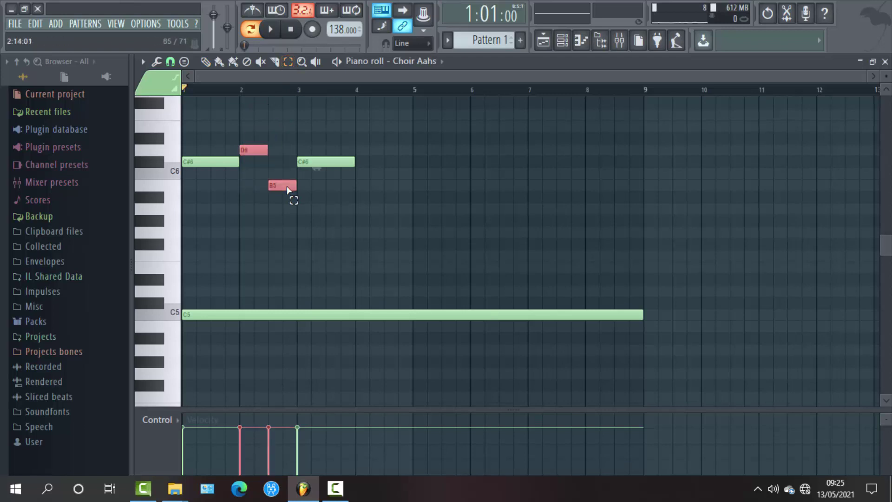
pyautogui.hotkey('ctrl', 'b')
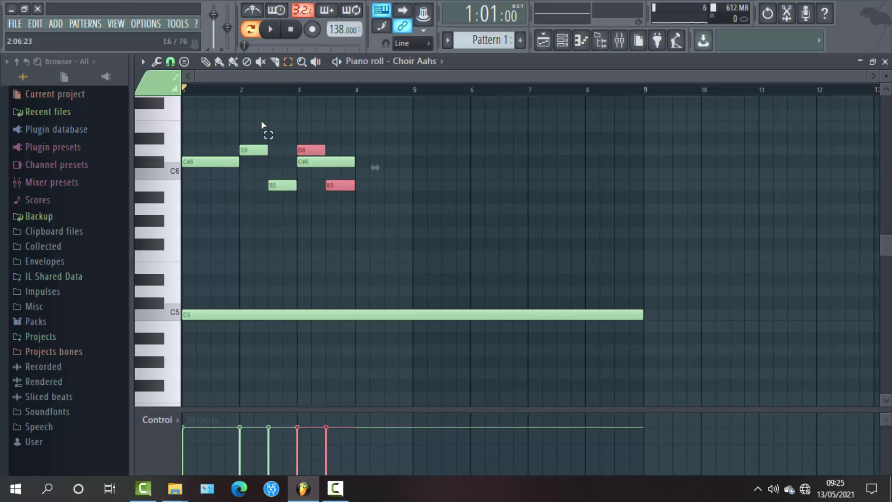
pyautogui.click(209, 62)
pyautogui.moveTo(312, 145); pyautogui.dragTo(368, 146)
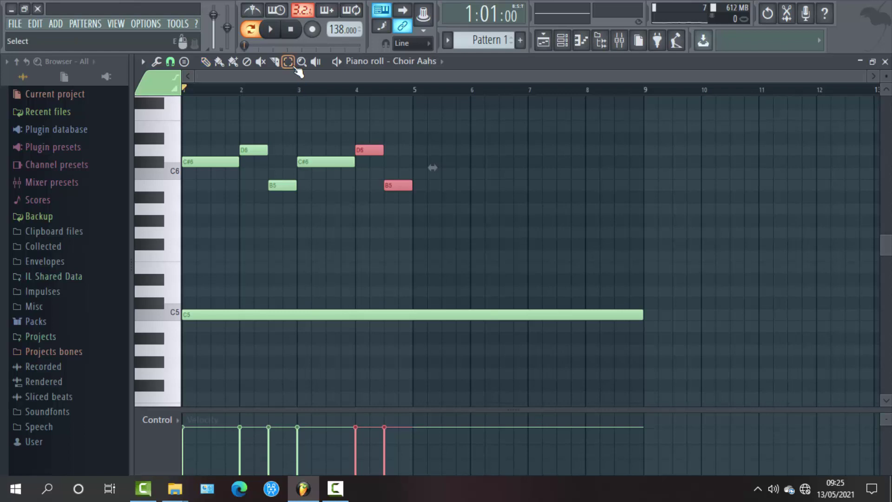
pyautogui.moveTo(300, 118); pyautogui.dragTo(418, 199)
pyautogui.hotkey('ctrl', 'b')
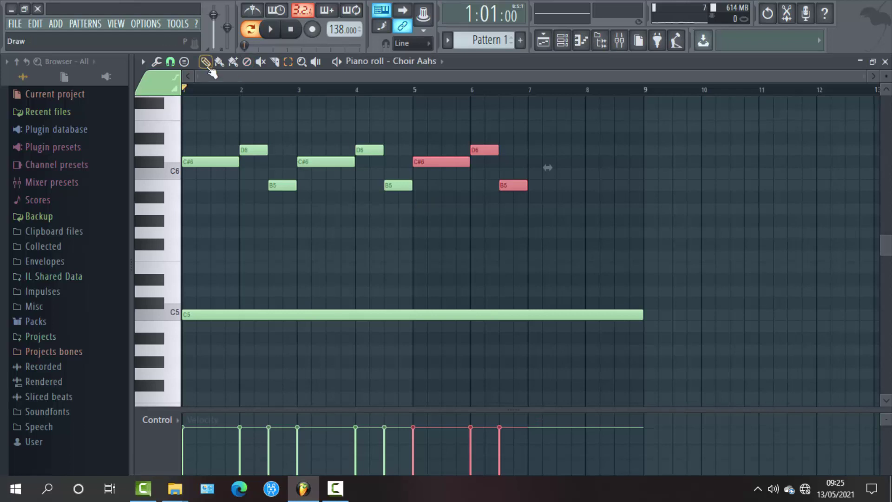
# - Add a one-bar G#5 note in bar 7 and a half-bar A5 note at the start of bar 8 while auditioning the pattern
pyautogui.click(556, 219)
pyautogui.moveTo(550, 219)
pyautogui.mouseDown()
pyautogui.moveTo(554, 206)
pyautogui.moveTo(540, 234)
pyautogui.moveTo(548, 219)
pyautogui.mouseUp()
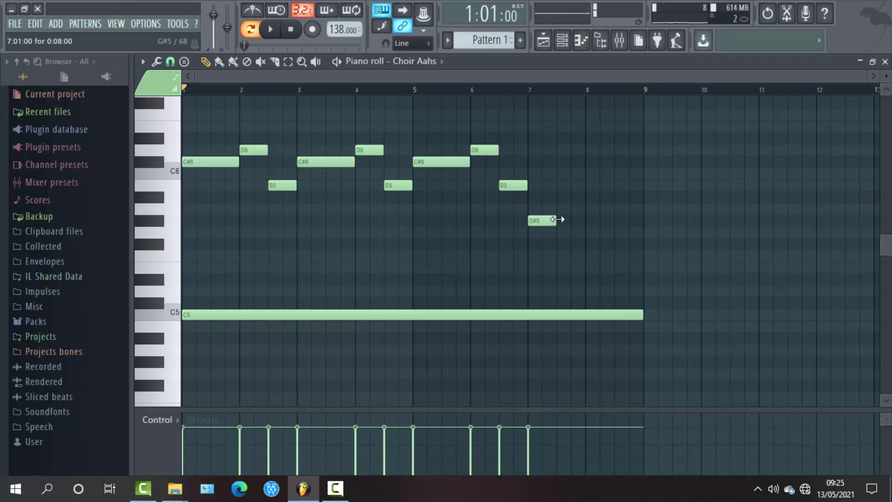
pyautogui.press('space')
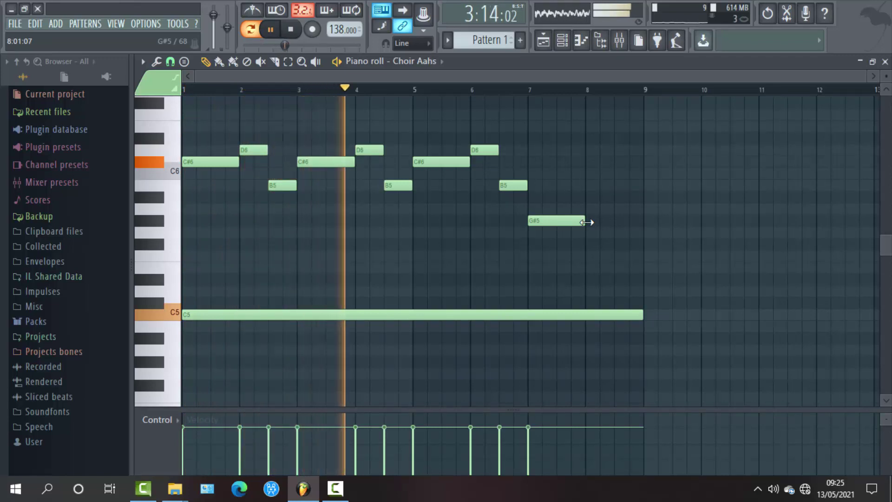
pyautogui.click(589, 197)
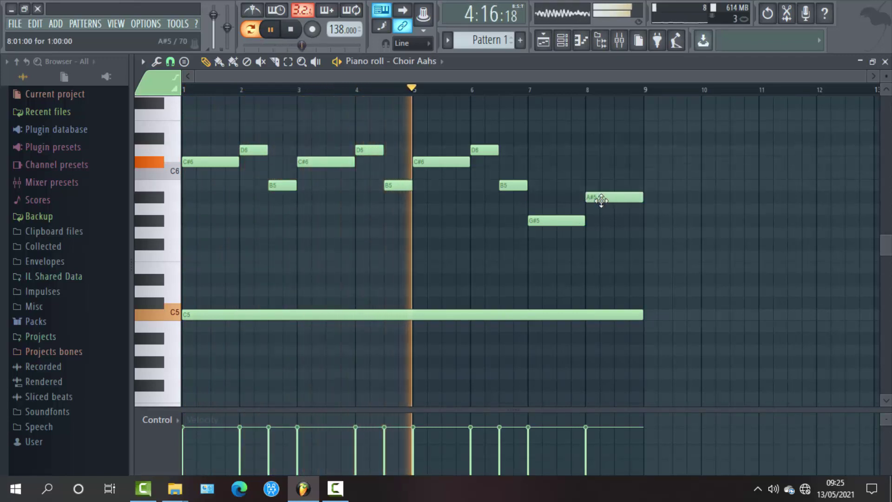
pyautogui.moveTo(600, 212); pyautogui.dragTo(617, 209)
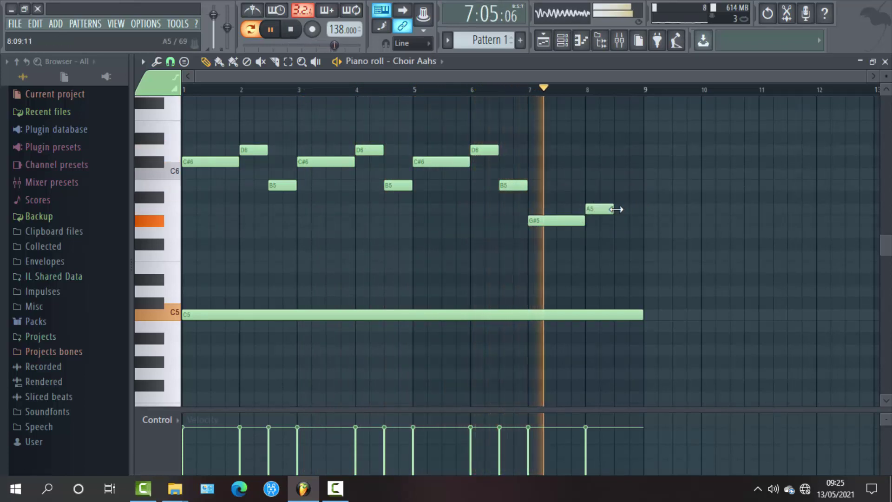
# - Add a half-bar note in the second half of bar 8 and settle it on E5 during playback
pyautogui.click(622, 232)
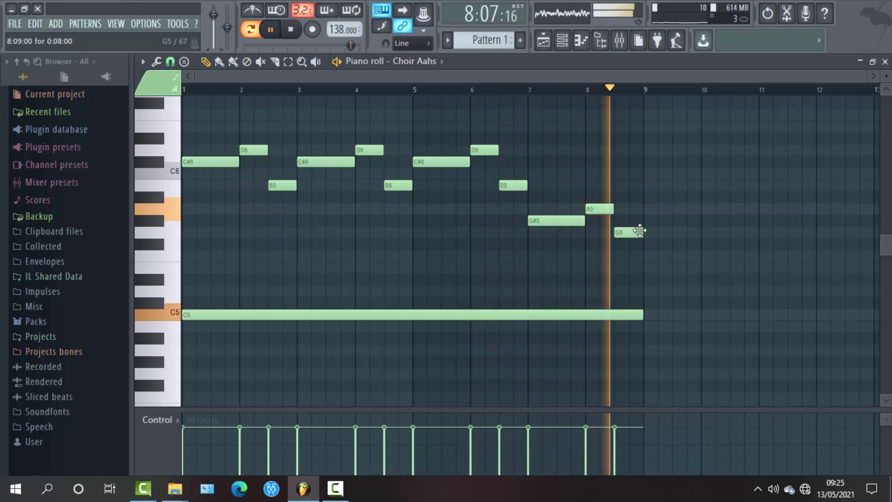
pyautogui.moveTo(624, 232); pyautogui.dragTo(625, 243)
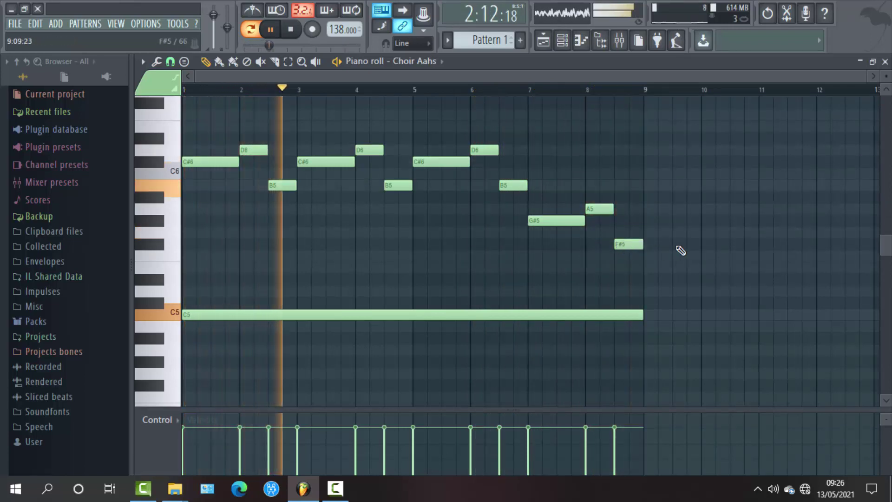
pyautogui.moveTo(622, 242); pyautogui.dragTo(628, 268)
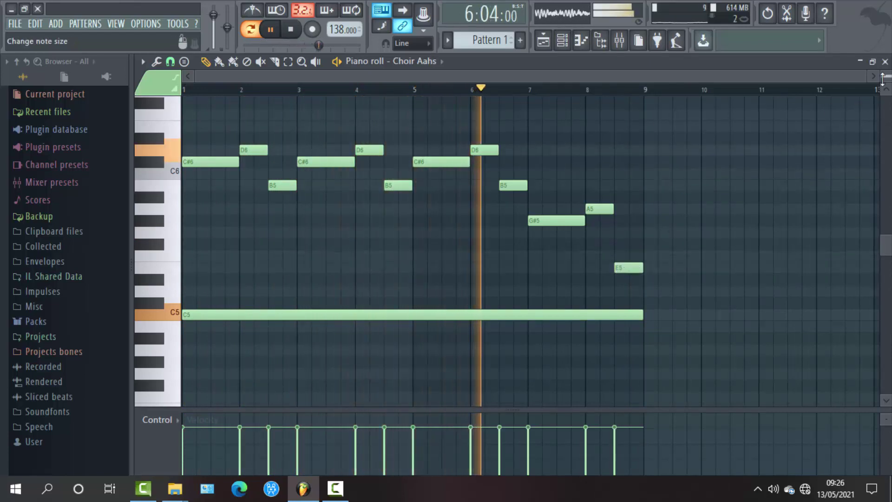
# - Duplicate the eight-bar C5 note, place the copy an octave lower at C4 from bar 1, and play it back briefly
pyautogui.scroll(-3, 888, 88)
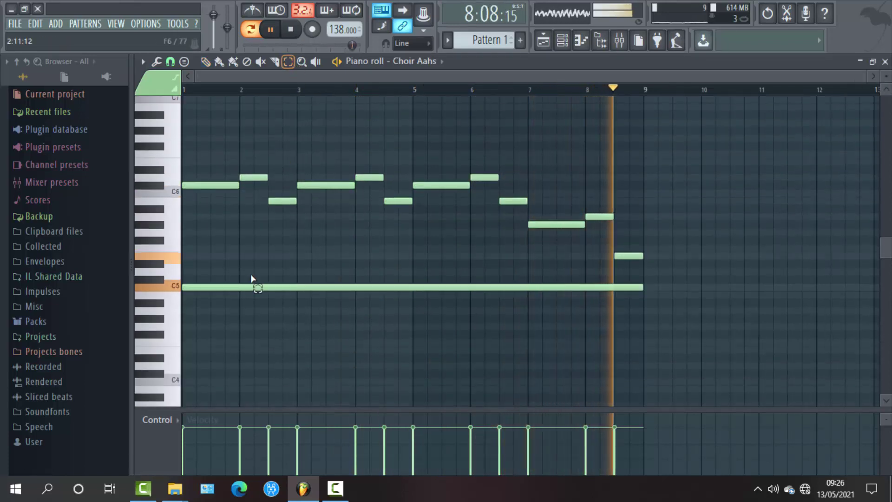
pyautogui.moveTo(195, 269); pyautogui.dragTo(399, 310)
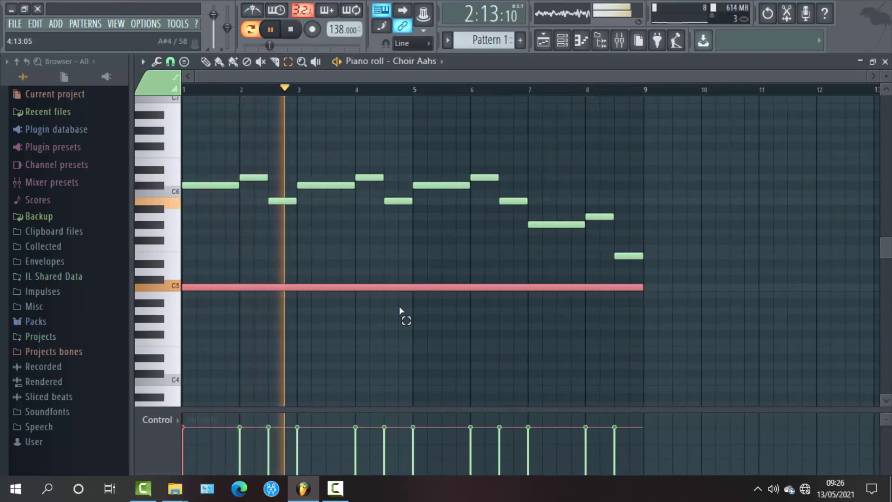
pyautogui.press('space')
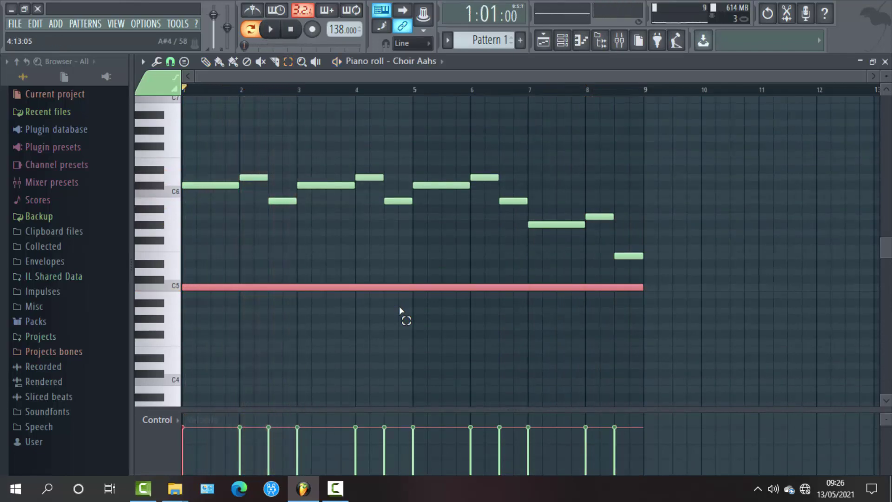
pyautogui.hotkey('shift', 'Right')
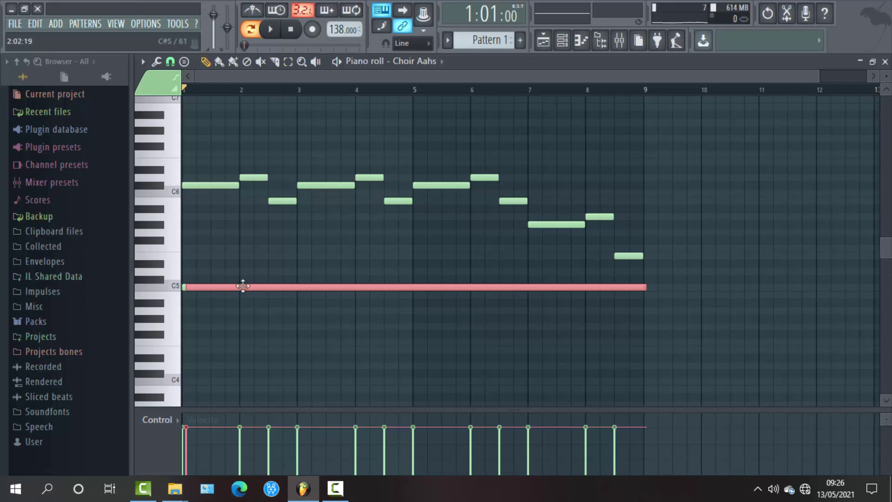
pyautogui.moveTo(243, 286); pyautogui.dragTo(209, 288)
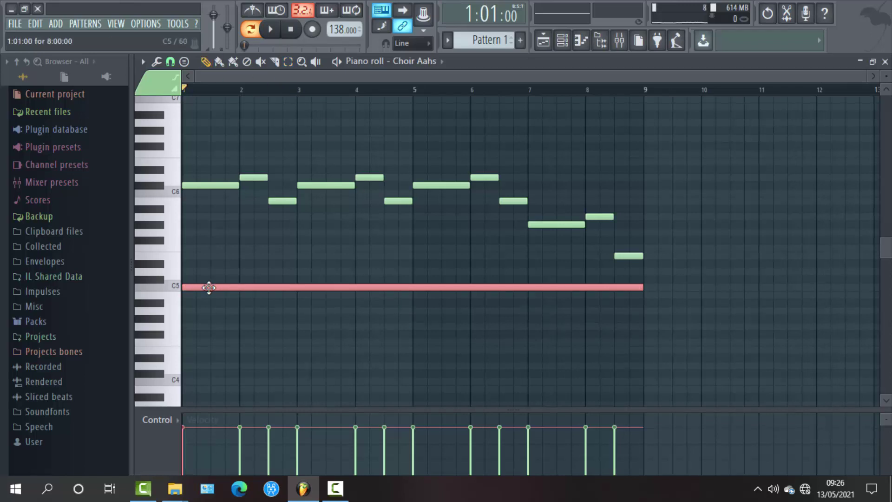
pyautogui.hotkey('ctrl', 'Down')
pyautogui.press('space')
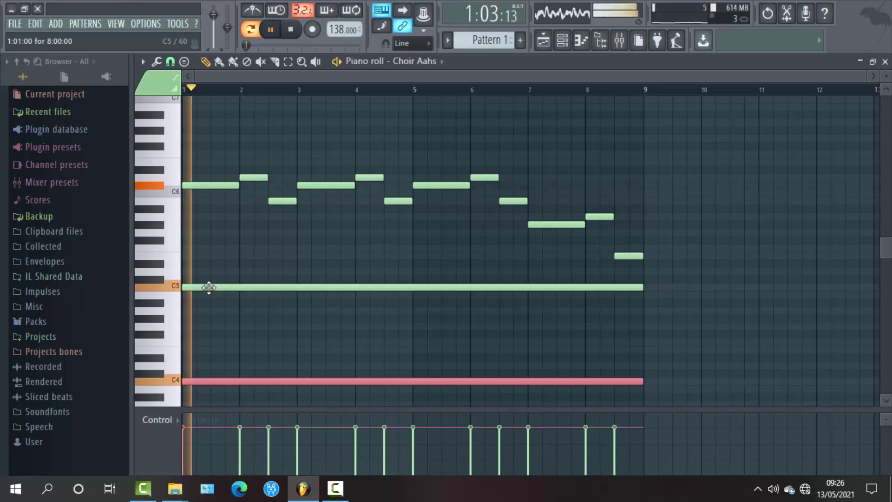
pyautogui.press('space')
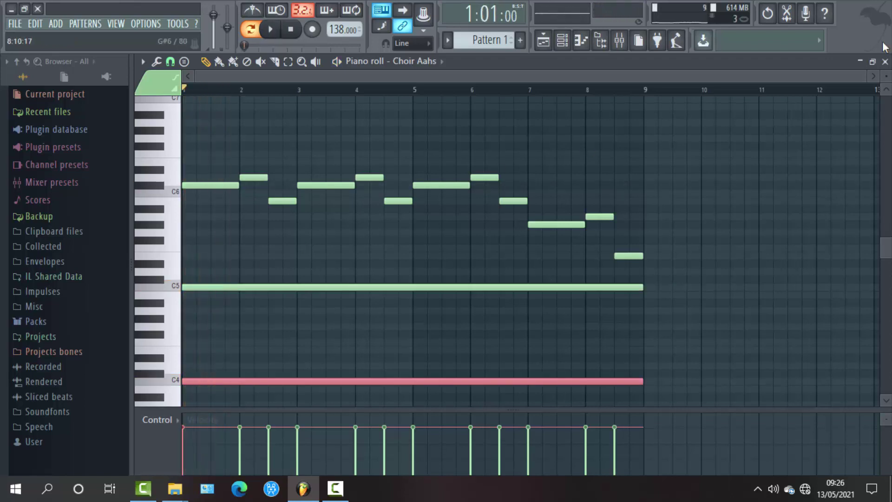
# - Copy the Choir Aahs notes to the aahhs channel with Choir Aahs muted, and play the pattern in the channel rack
pyautogui.click(885, 61)
pyautogui.rightClick(333, 127)
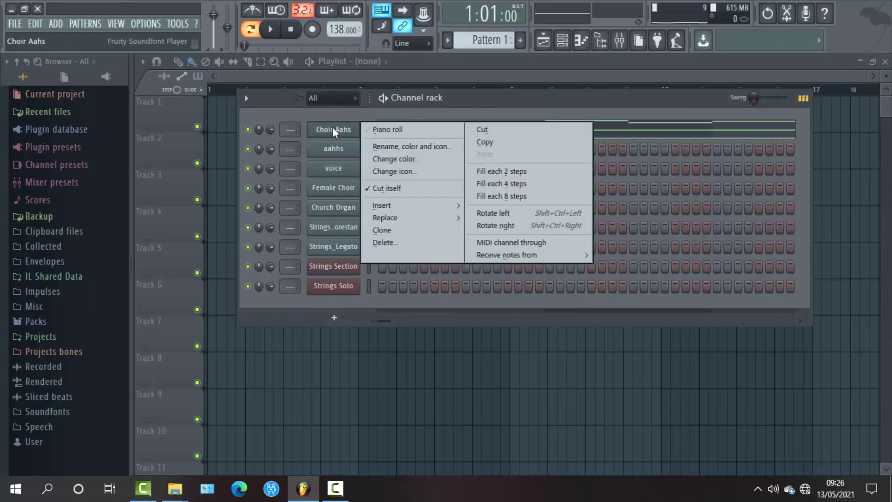
pyautogui.click(487, 143)
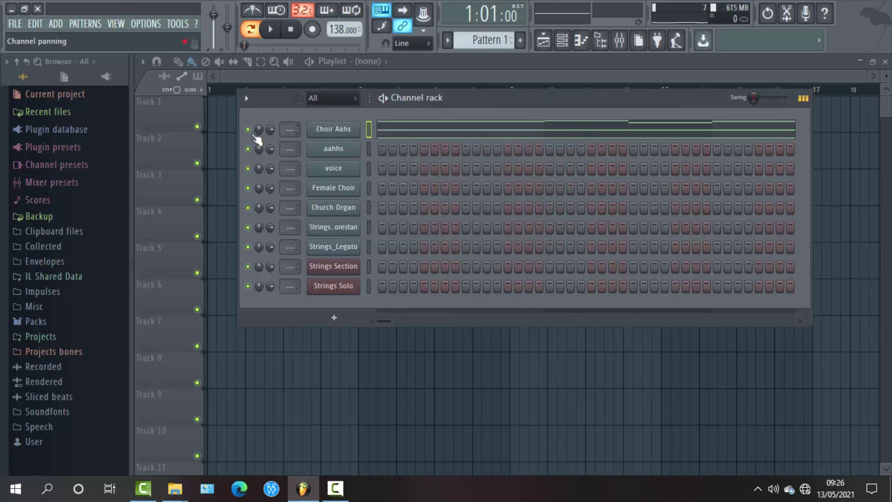
pyautogui.click(254, 136)
pyautogui.rightClick(332, 149)
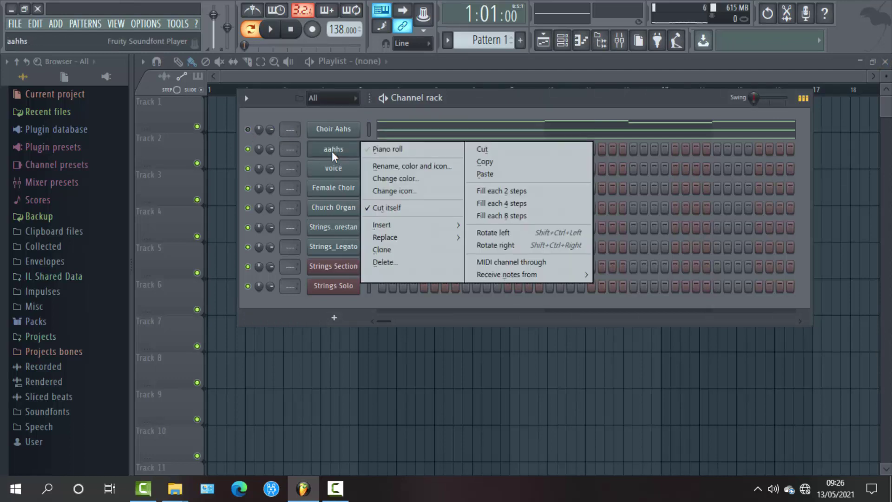
pyautogui.click(483, 178)
pyautogui.press('space')
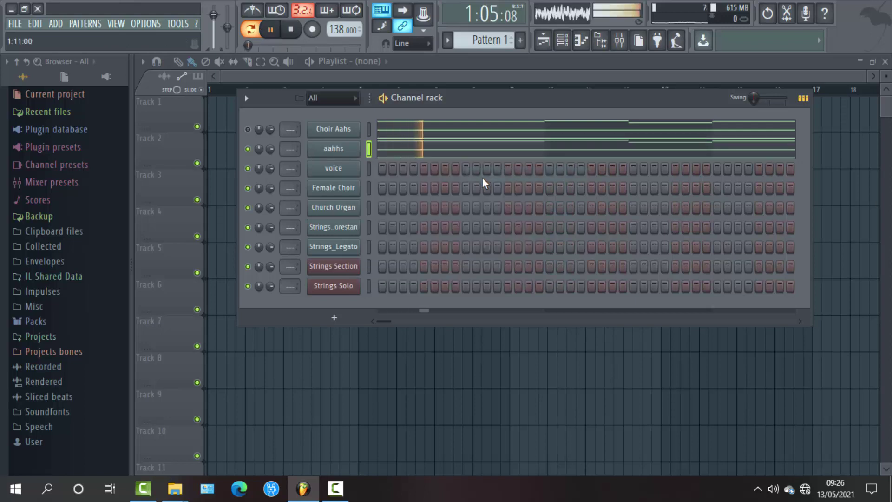
pyautogui.press('space')
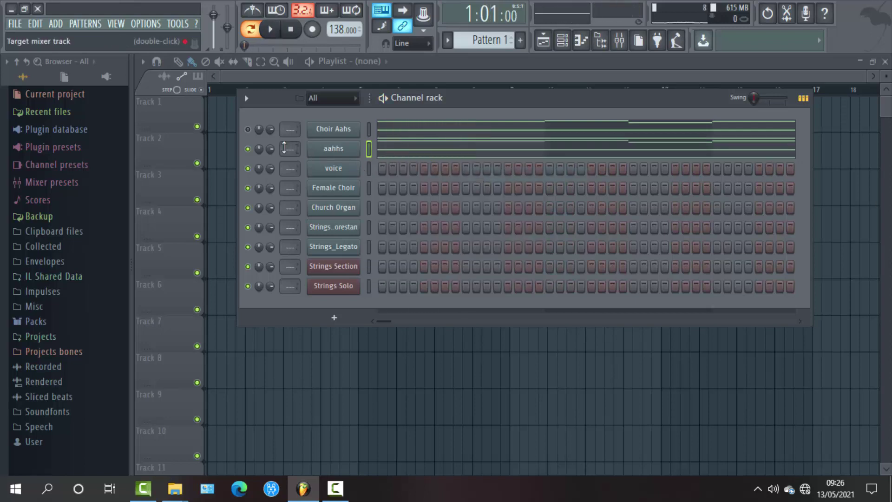
# - Mute the aahhs channel, paste the copied notes into the voice channel, and play the pattern
pyautogui.click(248, 149)
pyautogui.rightClick(349, 162)
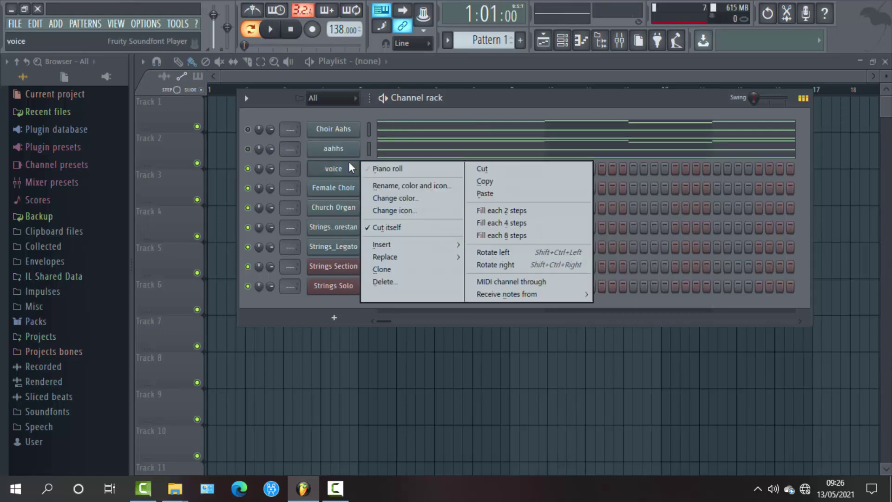
pyautogui.click(478, 196)
pyautogui.press('space')
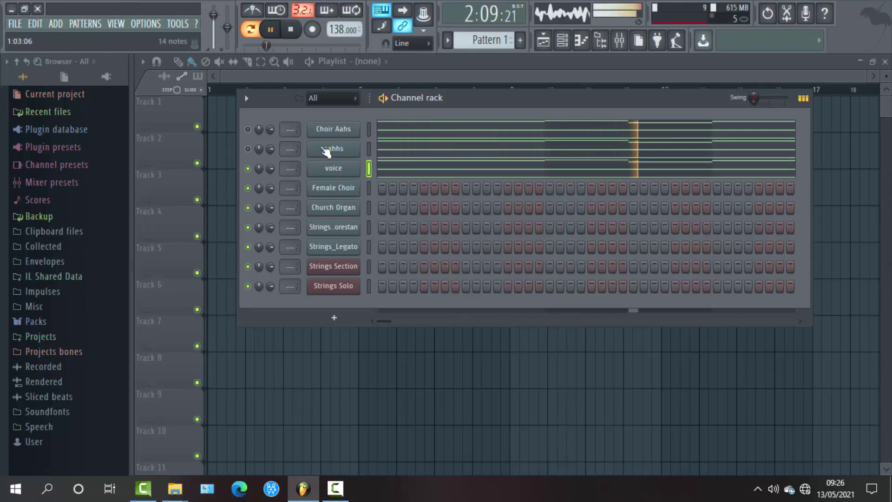
# - Mute the voice channel and unmute aahhs during playback to compare their sounds
pyautogui.click(248, 168)
pyautogui.click(247, 149)
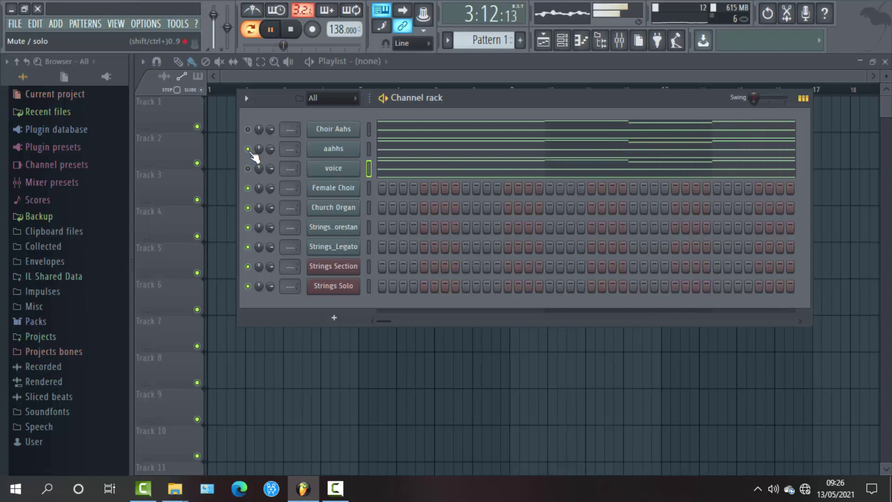
# - Mute the aahhs channel, open and close its instrument settings, and unmute the voice channel
pyautogui.click(248, 148)
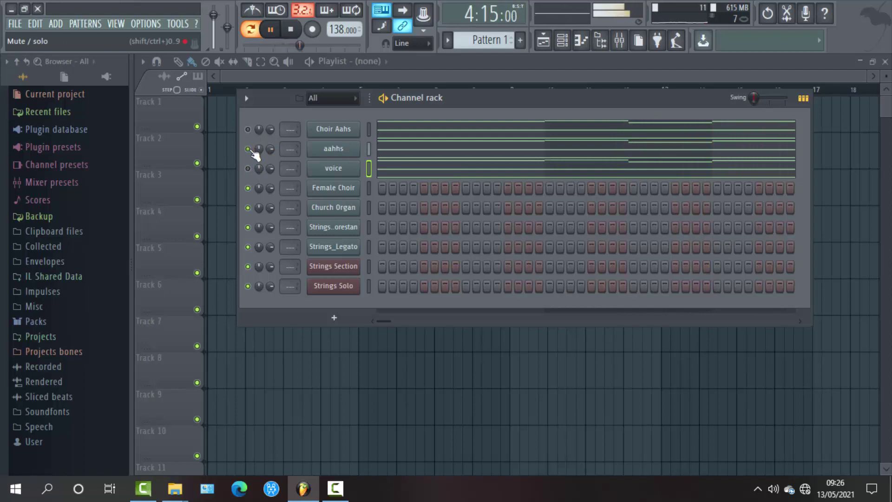
pyautogui.click(349, 151)
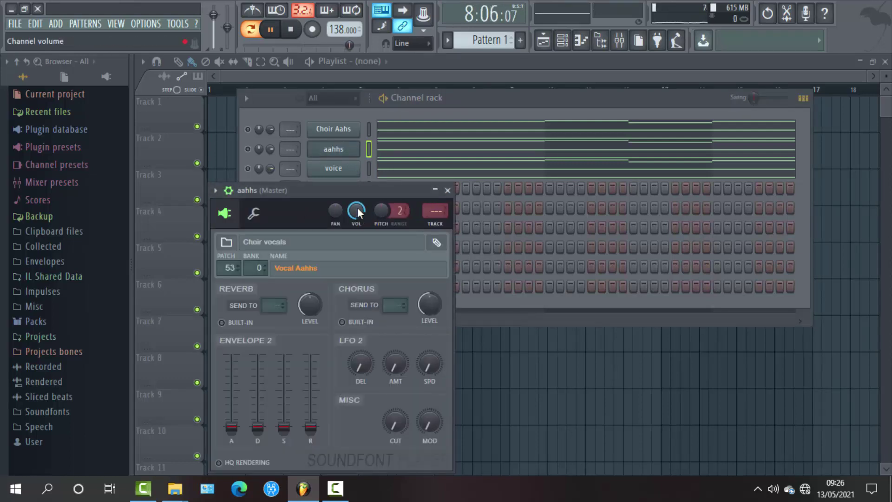
pyautogui.click(447, 190)
pyautogui.click(248, 168)
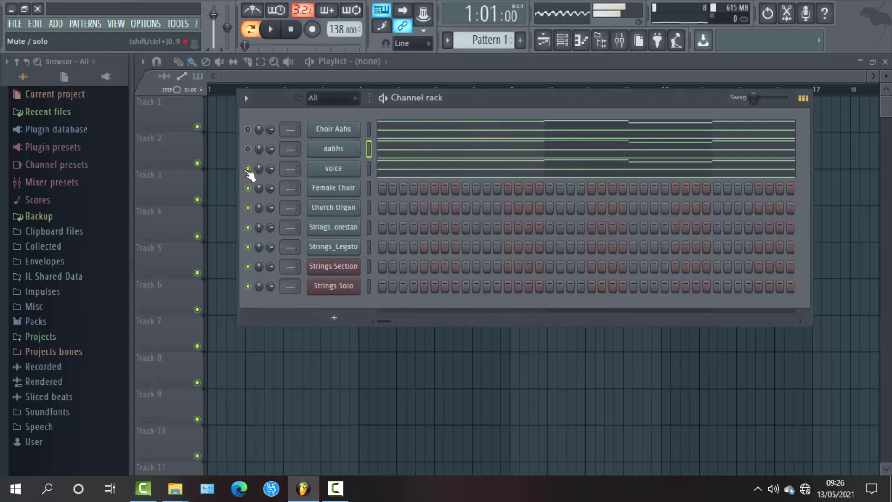
# - Copy the voice channel's notes and paste them into the Female Choir channel during playback
pyautogui.rightClick(359, 165)
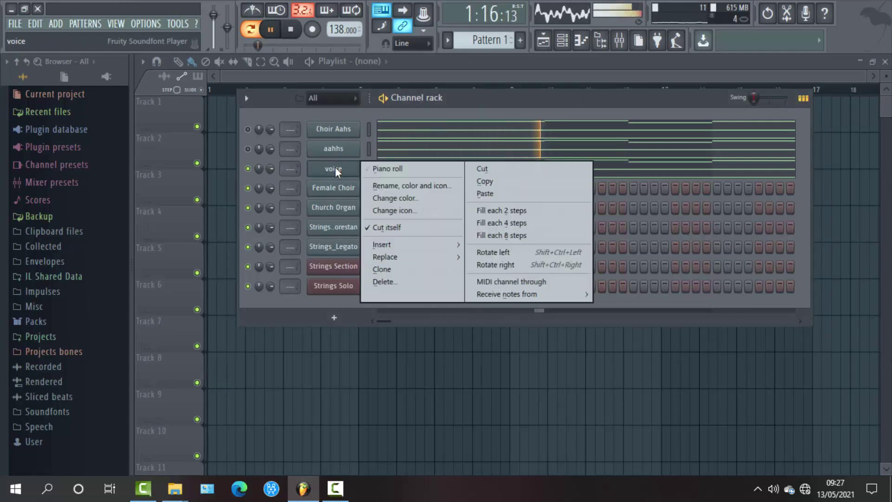
pyautogui.click(483, 186)
pyautogui.rightClick(344, 189)
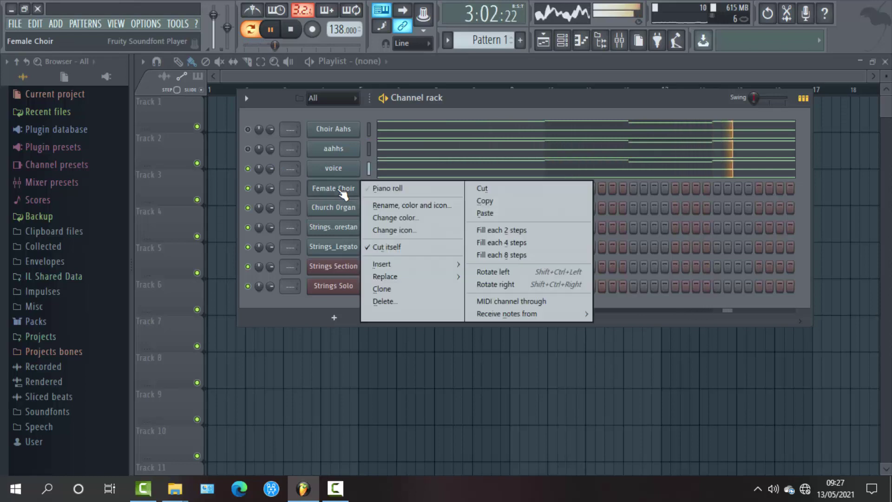
pyautogui.click(481, 213)
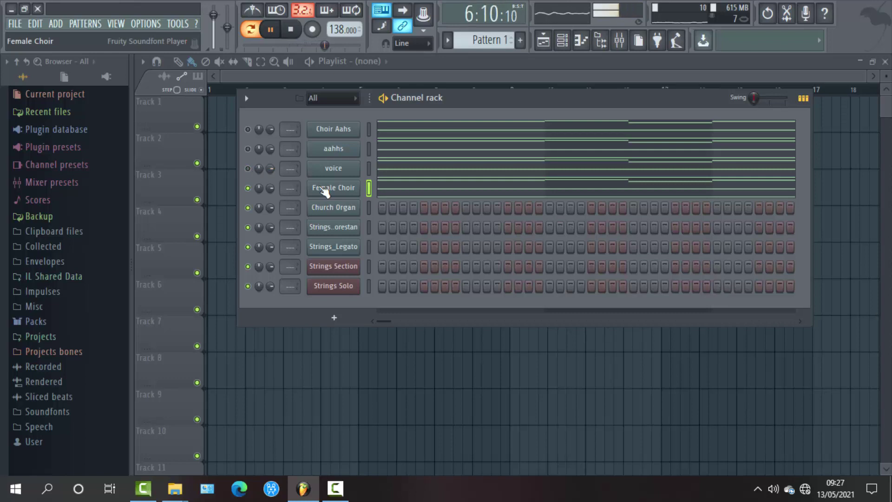
# - Review the Female Choir notes in the piano roll, return to the channel rack, and unmute the voice channel
pyautogui.click(394, 193)
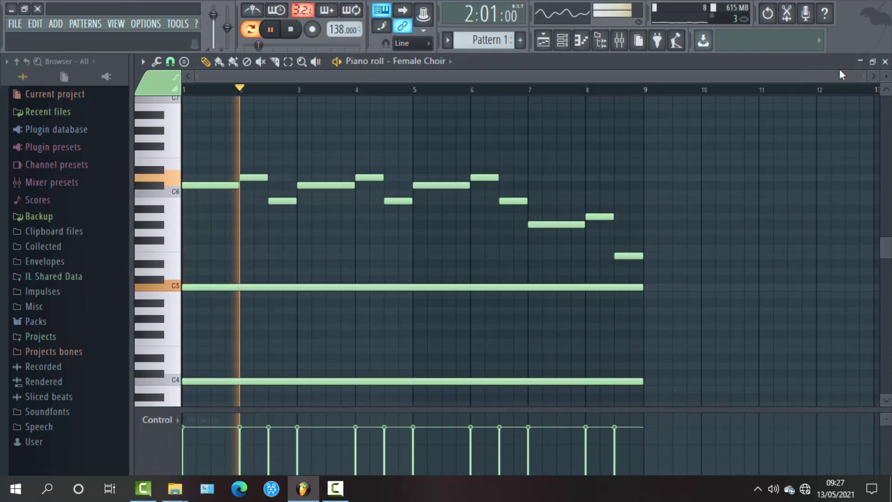
pyautogui.press('F7')
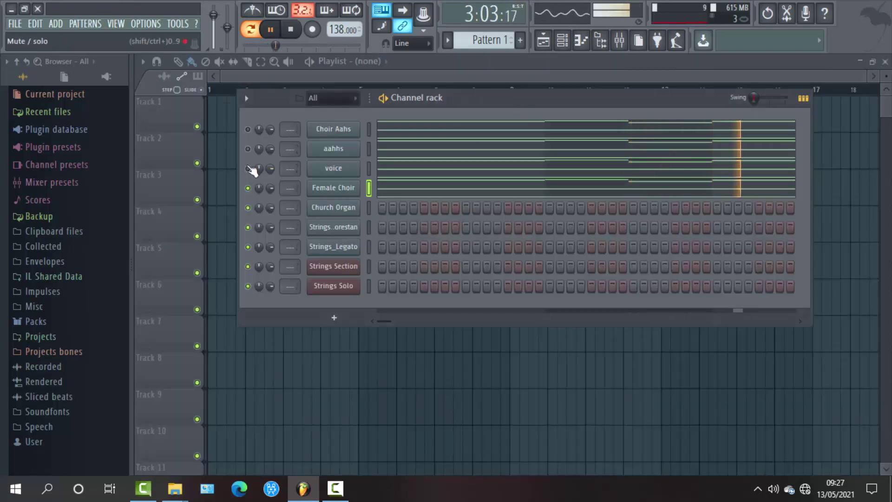
pyautogui.click(248, 169)
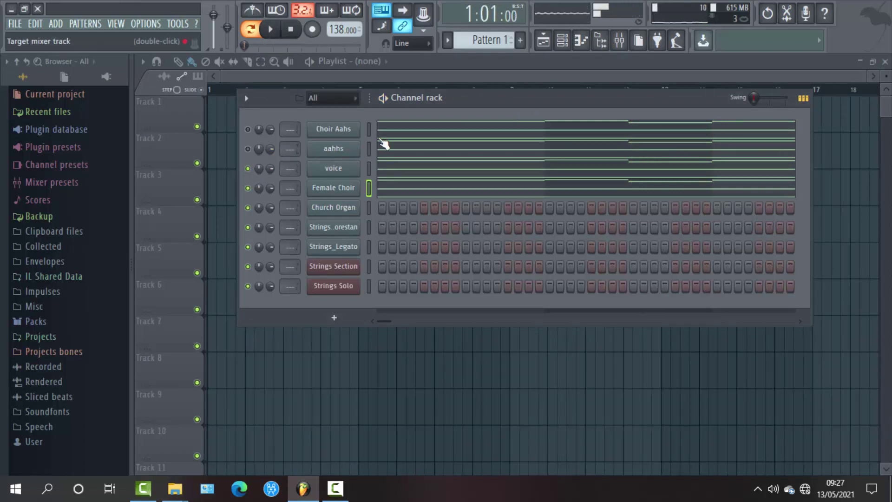
# - Delete the muted aahhs and Choir Aahs channels from the channel rack
pyautogui.rightClick(346, 147)
pyautogui.click(386, 263)
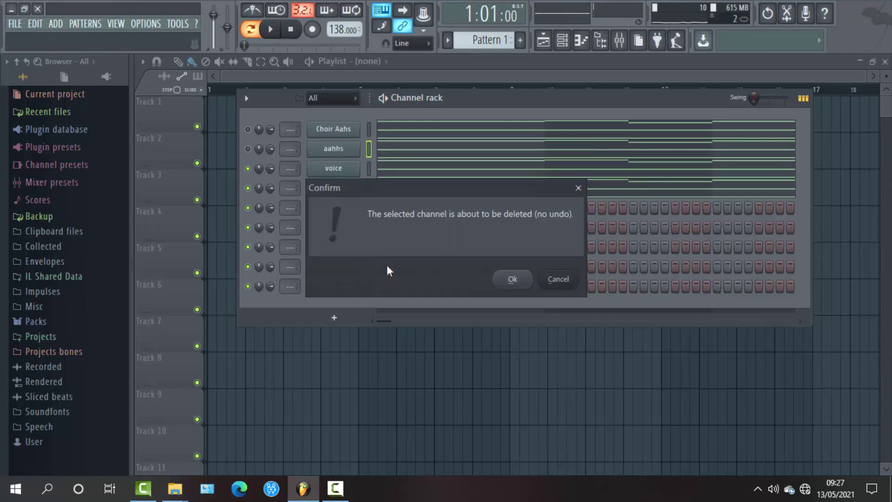
pyautogui.click(511, 279)
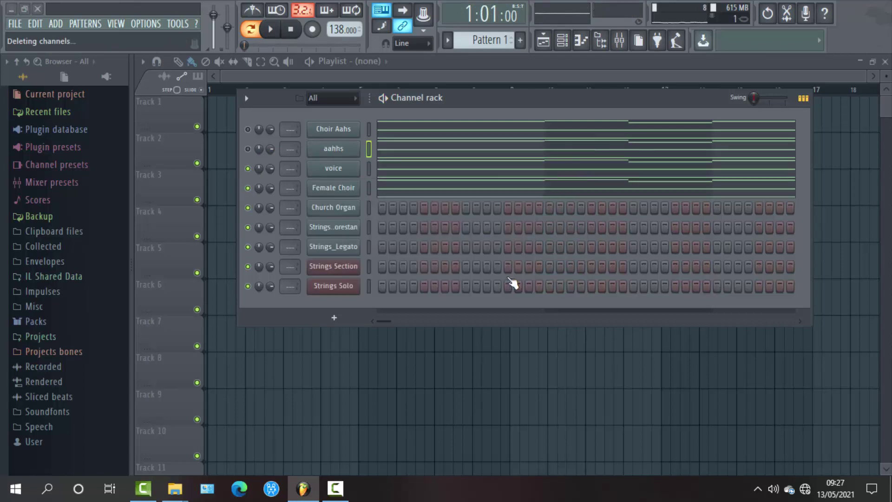
pyautogui.rightClick(347, 133)
pyautogui.click(392, 241)
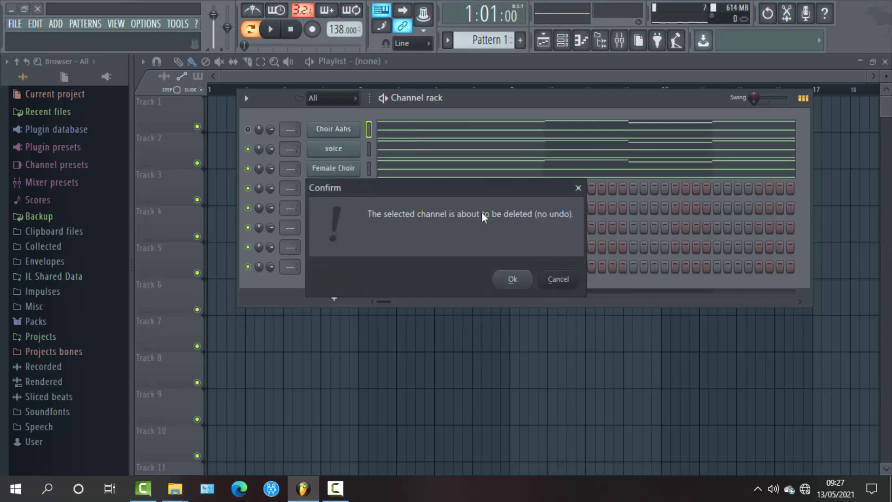
pyautogui.click(513, 279)
# - Play the pattern with the voice channel muted, paste the Female Choir notes into Church Organ, and stop playback
pyautogui.press('space')
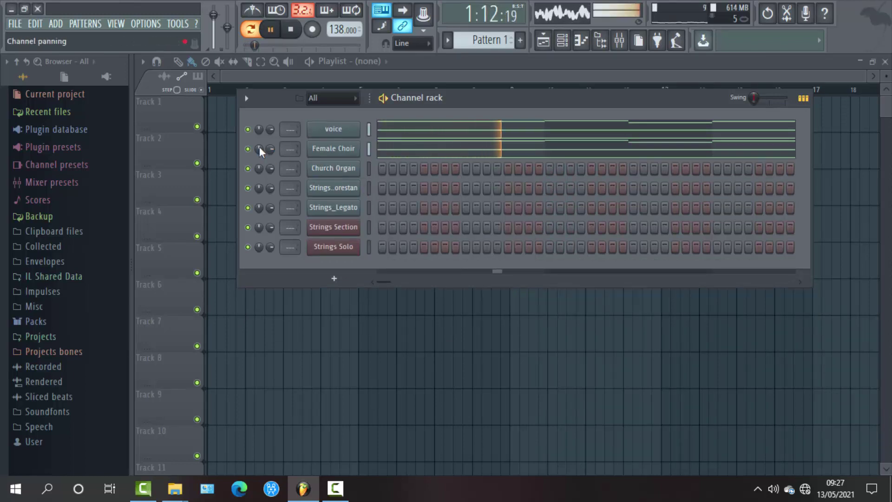
pyautogui.click(248, 129)
pyautogui.rightClick(342, 150)
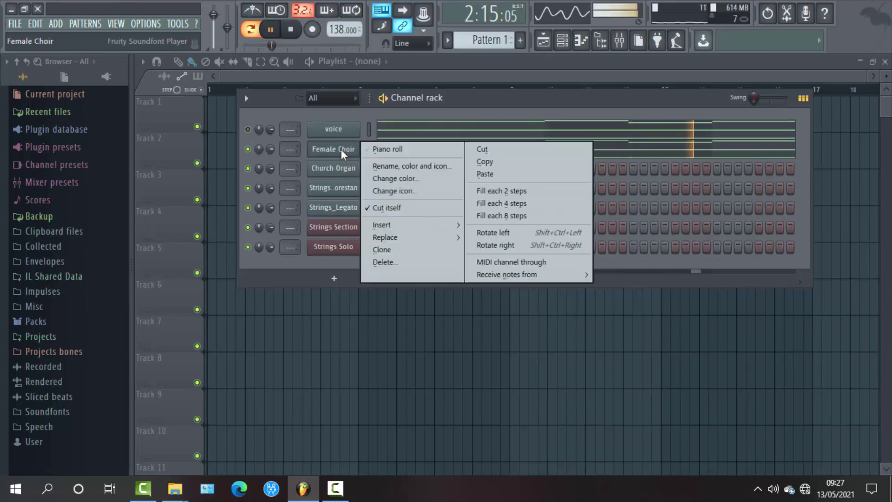
pyautogui.click(482, 159)
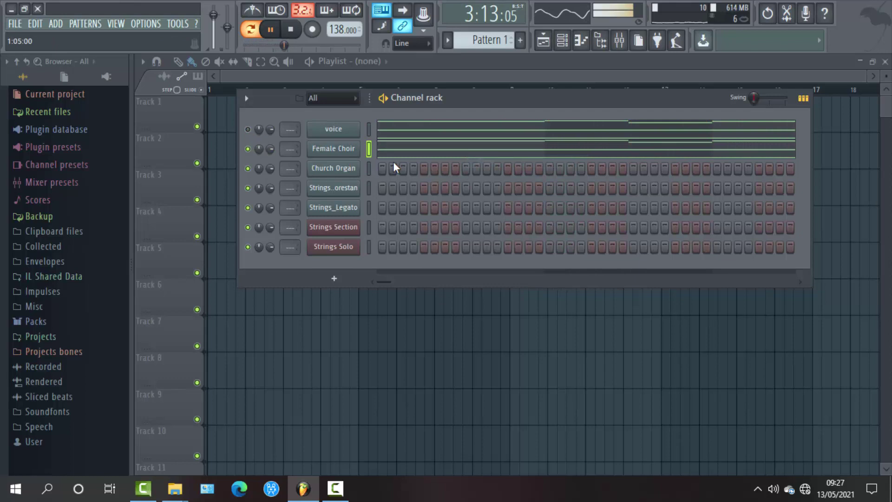
pyautogui.rightClick(355, 172)
pyautogui.click(482, 196)
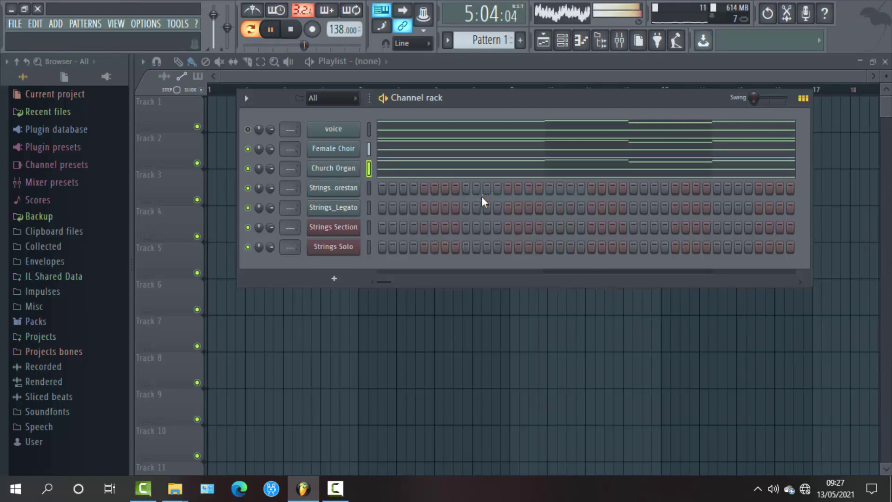
pyautogui.press('space')
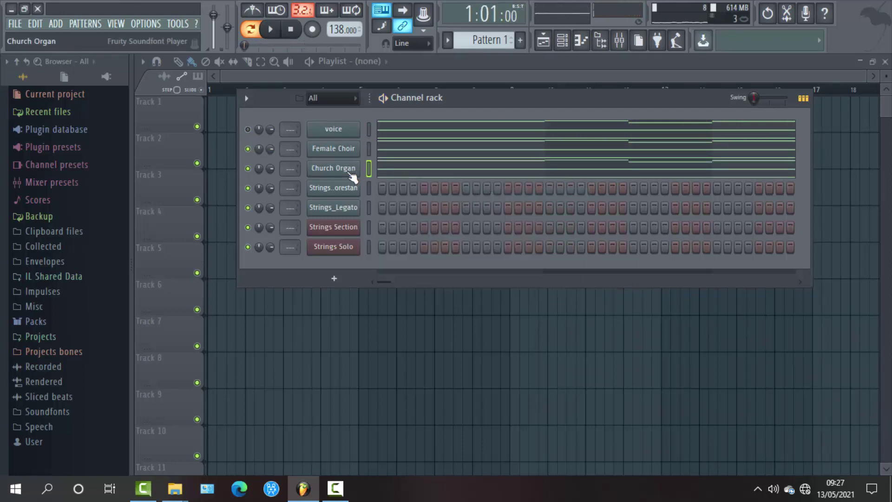
# - Assign Church Organ to a free mixer track, lower its volume to about -5.5 dB, and move it to insert 2
pyautogui.click(351, 175)
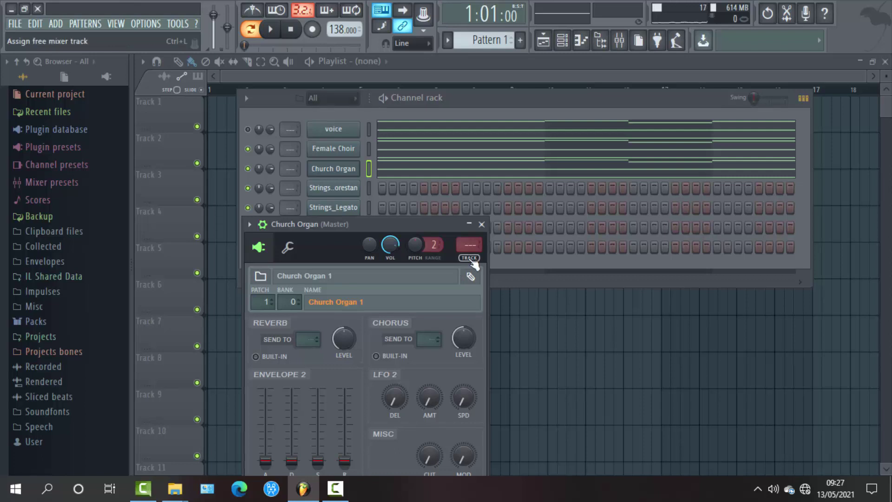
pyautogui.hotkey('ctrl', 'l')
pyautogui.moveTo(396, 247); pyautogui.dragTo(395, 256)
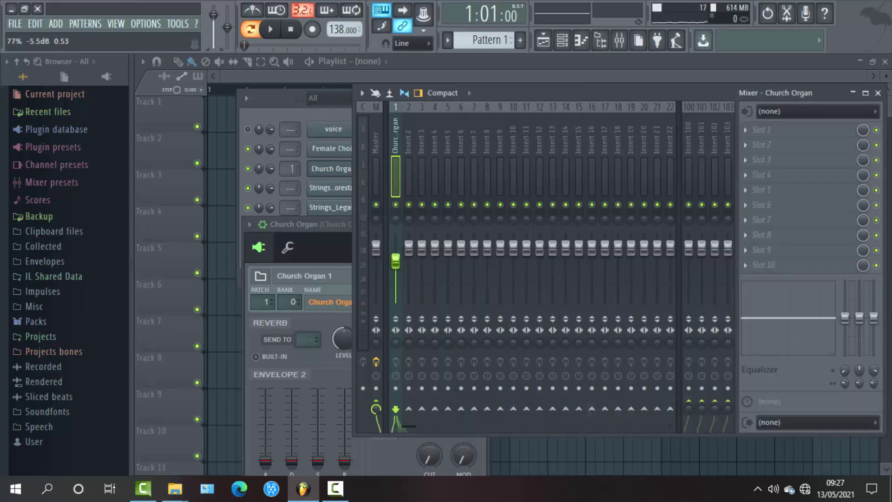
pyautogui.hotkey('alt', 'Right')
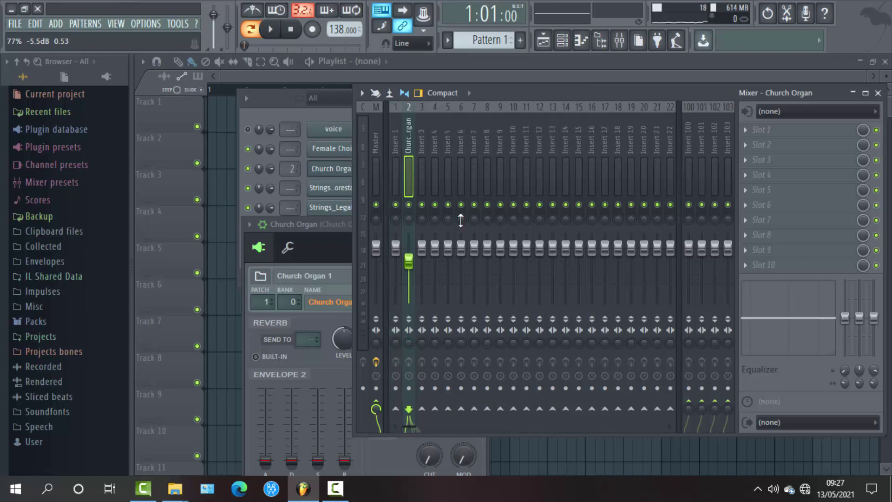
pyautogui.click(853, 93)
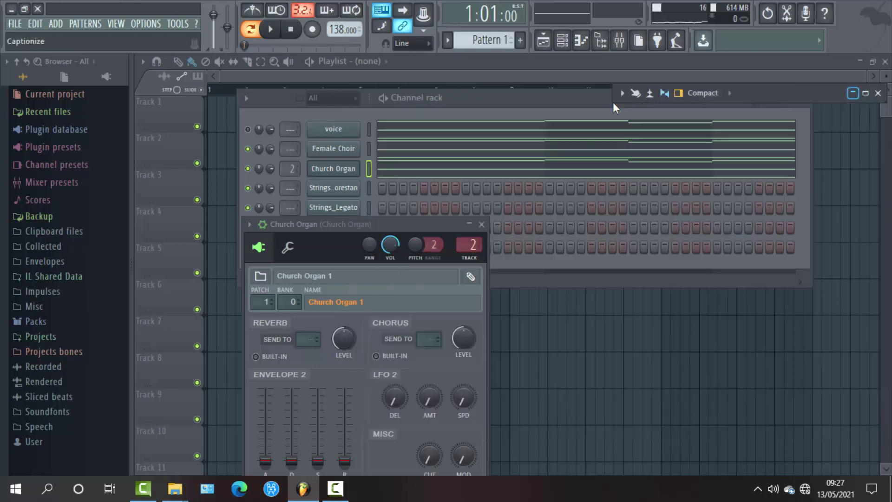
pyautogui.click(878, 94)
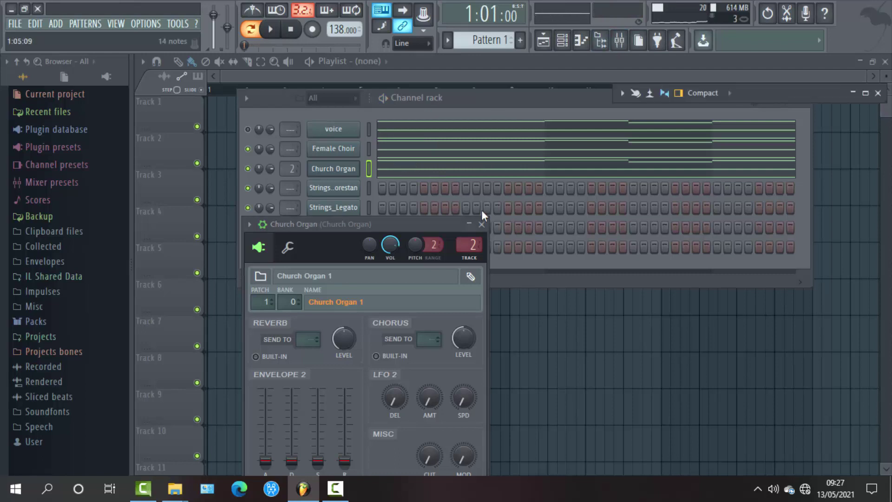
pyautogui.click(483, 226)
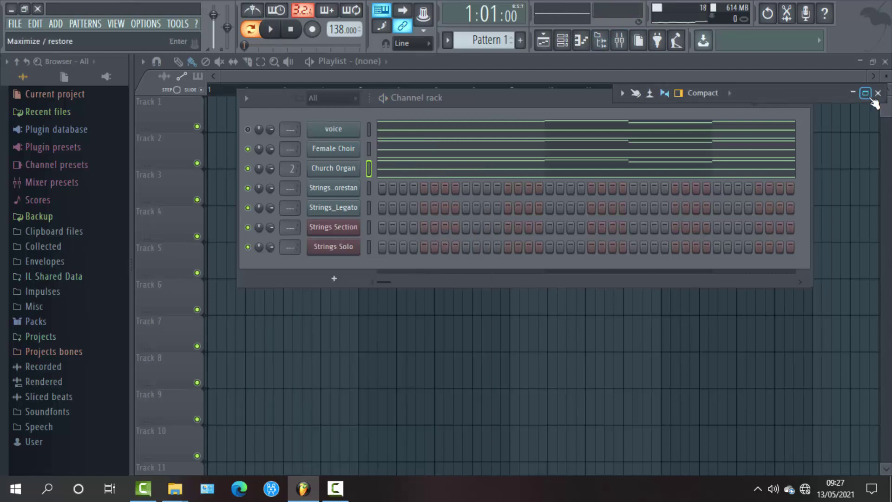
# - Lower the Church Organ mixer track to about -18.7 dB while playing the pattern, and close the mixer
pyautogui.press('F9')
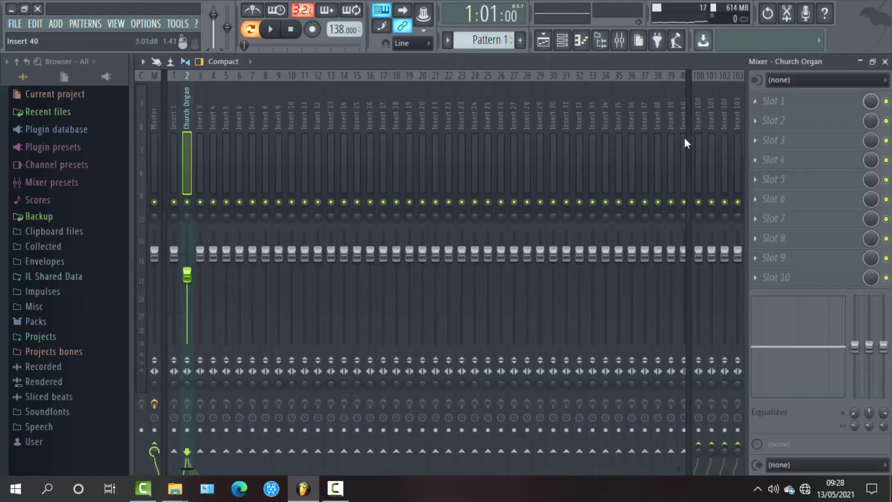
pyautogui.moveTo(191, 275); pyautogui.dragTo(190, 280)
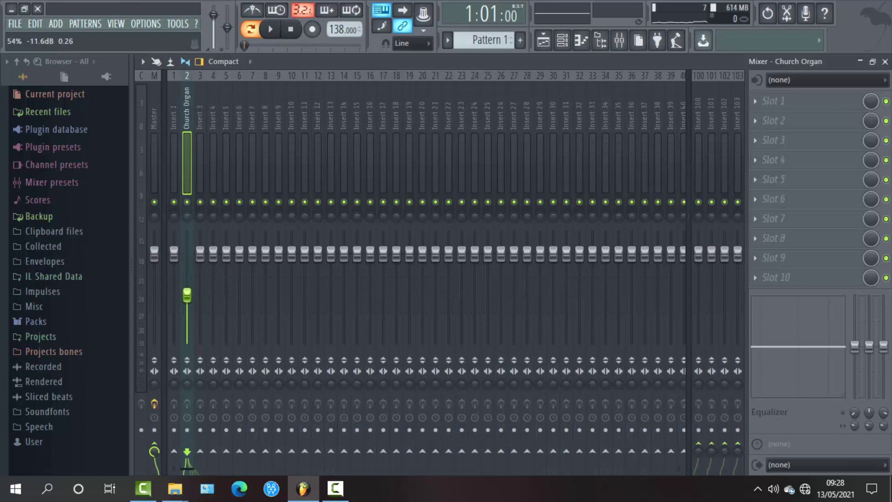
pyautogui.press('space')
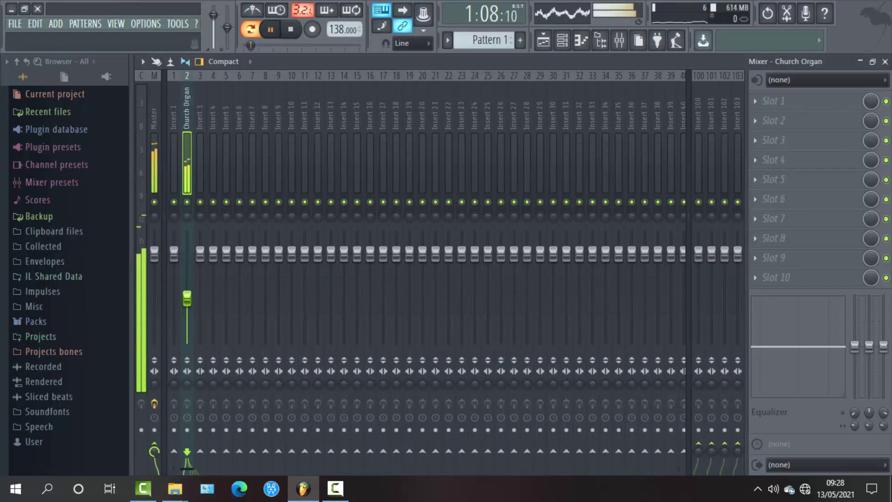
pyautogui.moveTo(189, 303); pyautogui.dragTo(189, 319)
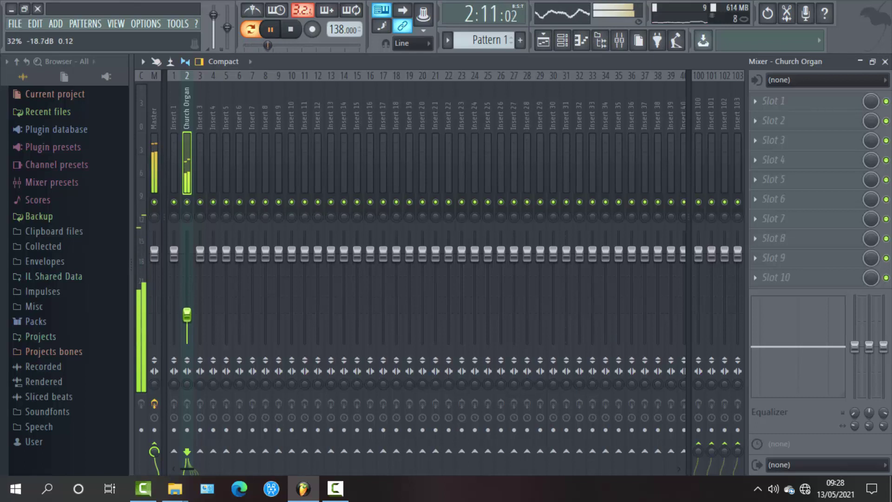
pyautogui.click(872, 62)
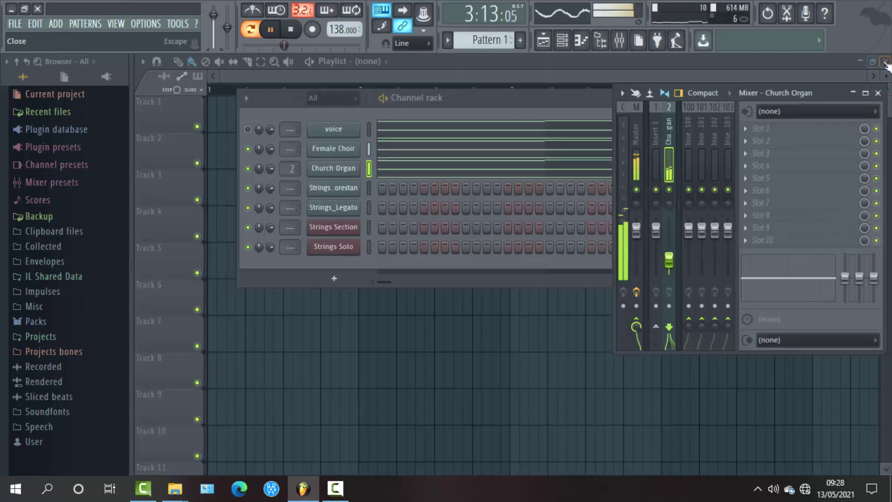
pyautogui.click(878, 93)
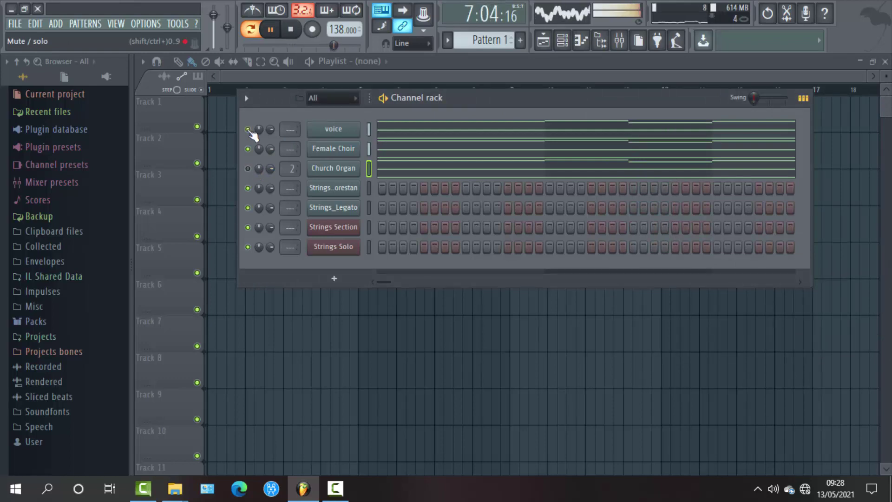
# - Assign the voice channel to a free mixer track and move that track to insert 3
pyautogui.click(333, 130)
pyautogui.doubleClick(435, 212)
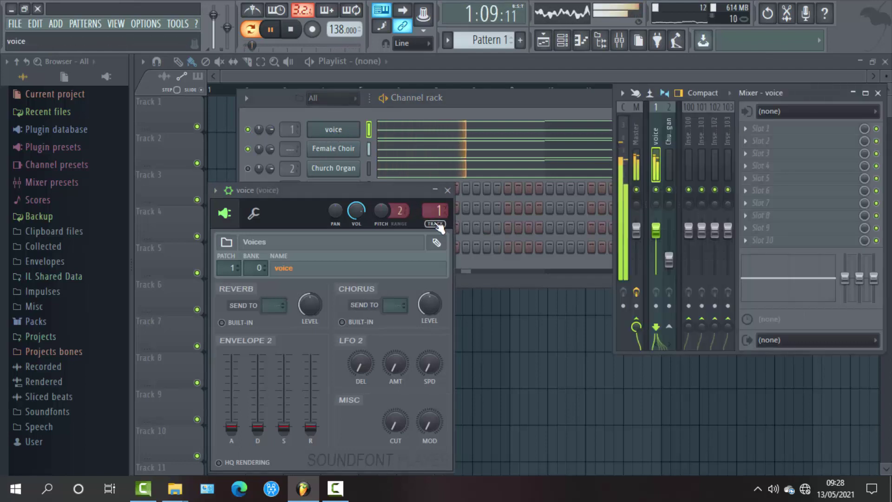
pyautogui.click(865, 93)
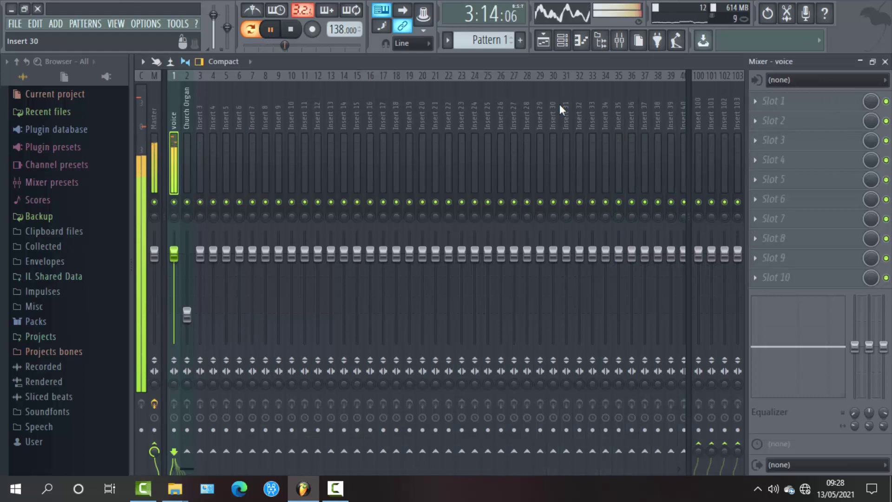
pyautogui.hotkey('alt', 'Right')
pyautogui.hotkey('alt', 'Right')
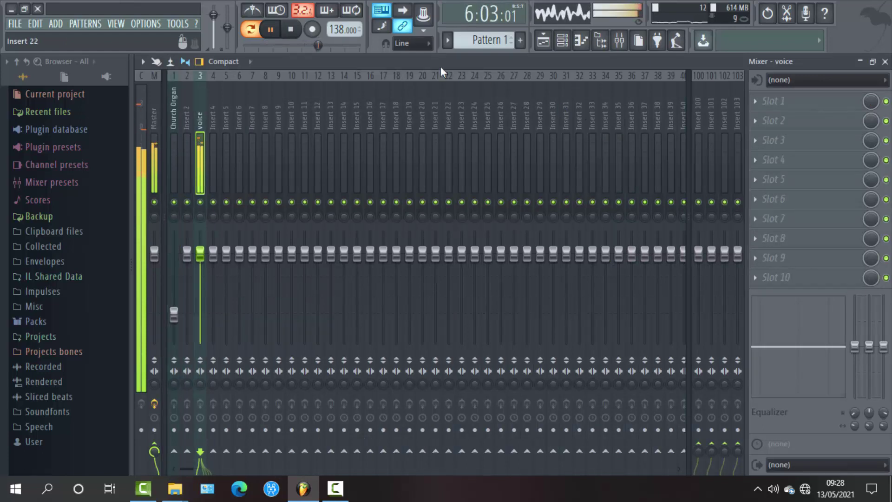
pyautogui.click(886, 61)
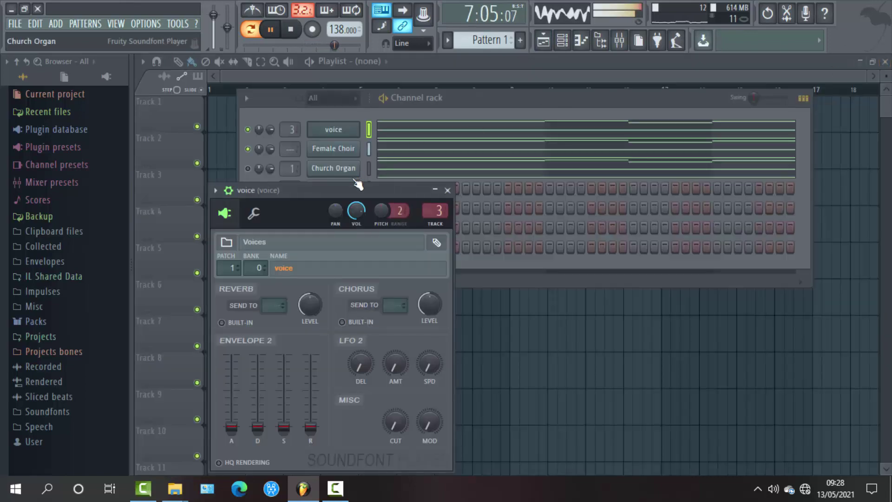
pyautogui.click(441, 191)
# - Open the Female Choir instrument settings and assign the channel to free mixer insert 2
pyautogui.click(346, 149)
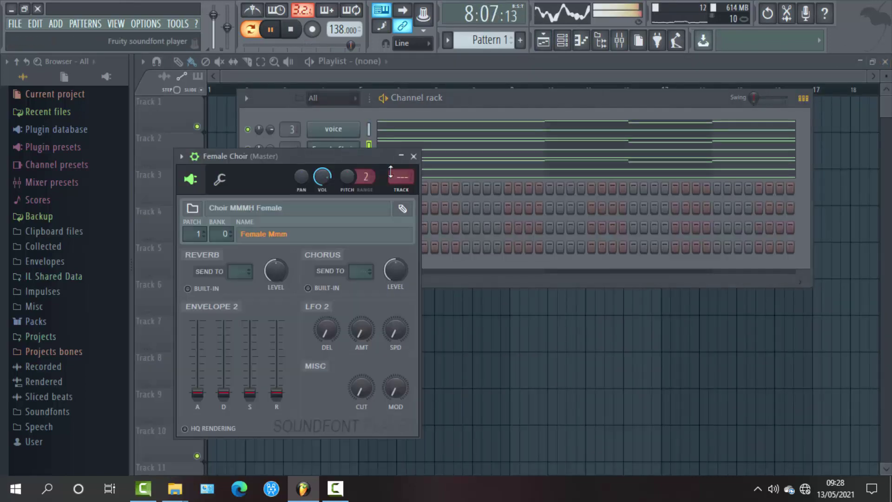
pyautogui.click(402, 179)
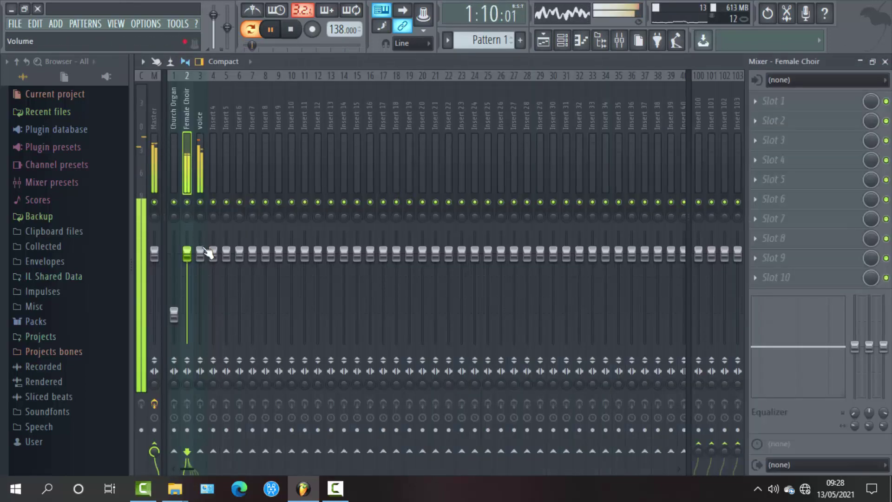
# - Stop playback, lower the voice and Female Choir mixer tracks slightly, and close the mixer and the Female Choir settings
pyautogui.press('space')
pyautogui.moveTo(203, 257); pyautogui.dragTo(188, 268)
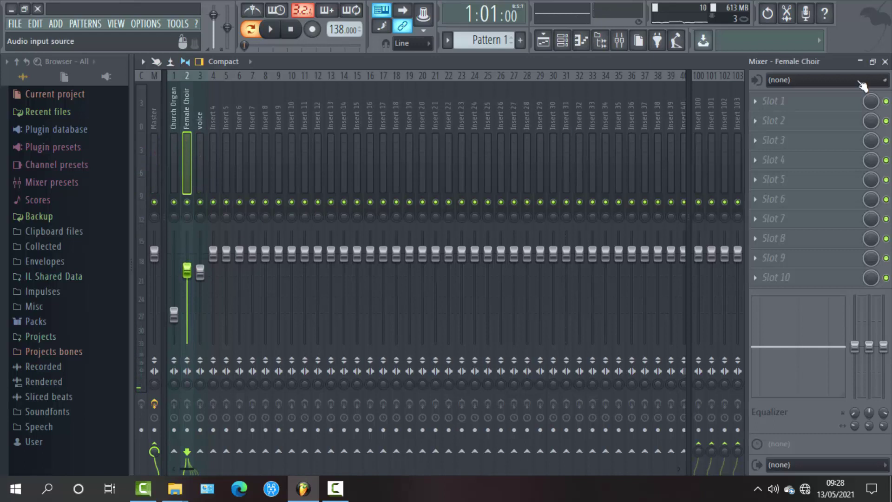
pyautogui.click(885, 62)
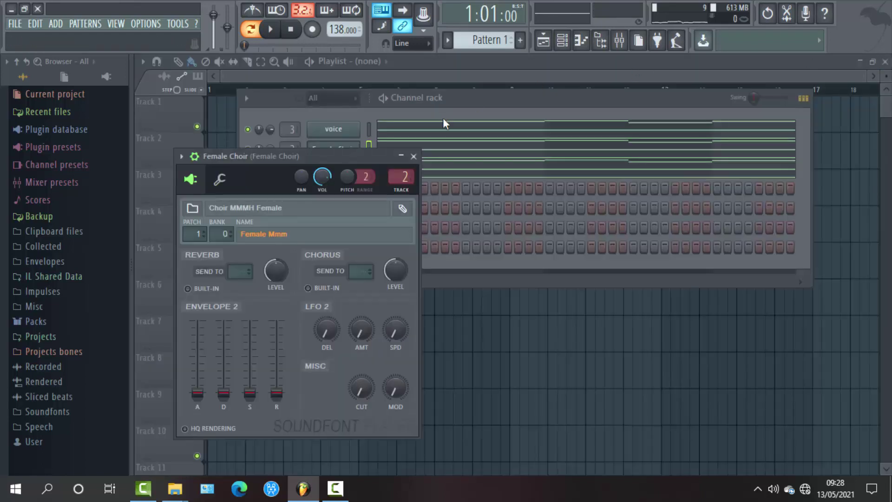
pyautogui.click(414, 156)
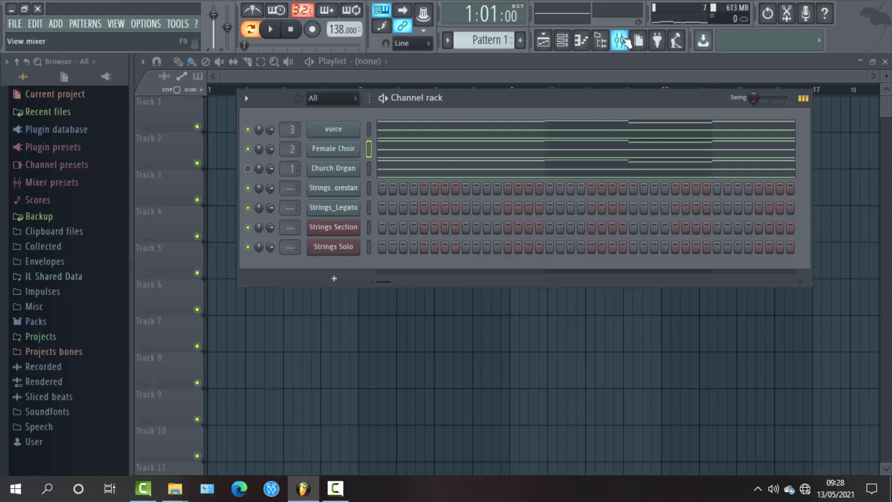
# - Set the Female Choir mixer track volume to about -4.6 dB and check the balance by playing the pattern
pyautogui.click(619, 41)
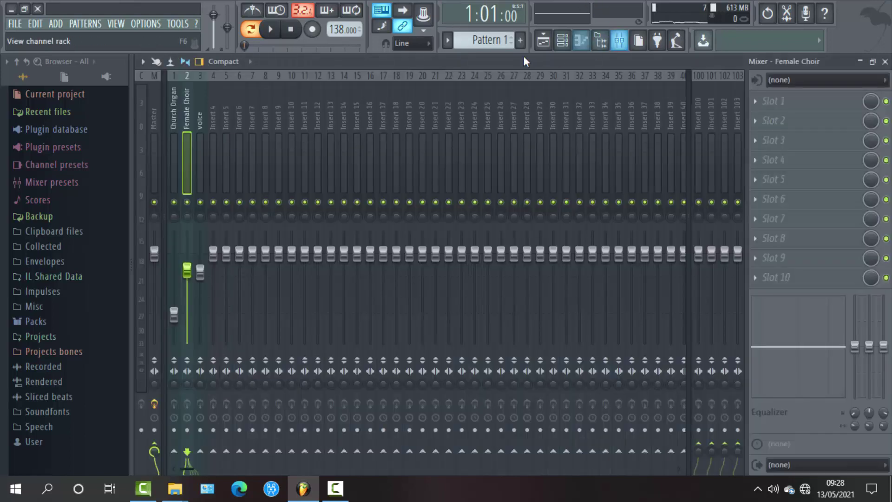
pyautogui.click(191, 257)
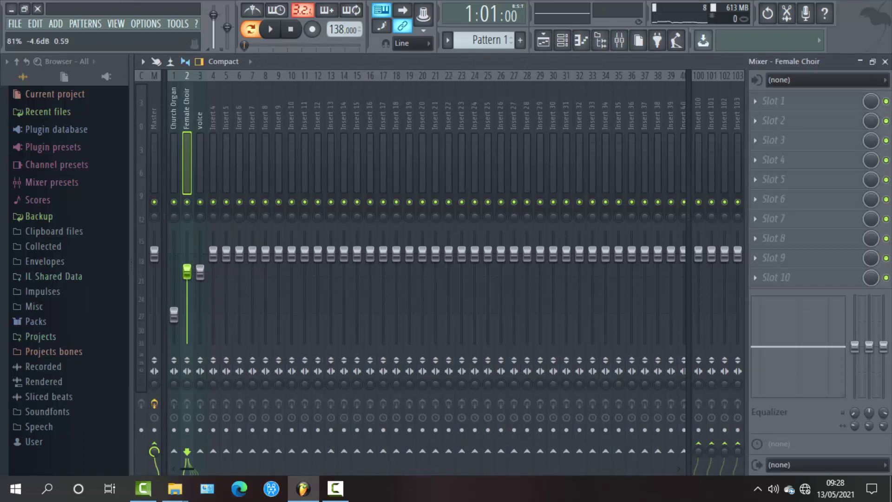
pyautogui.press('space')
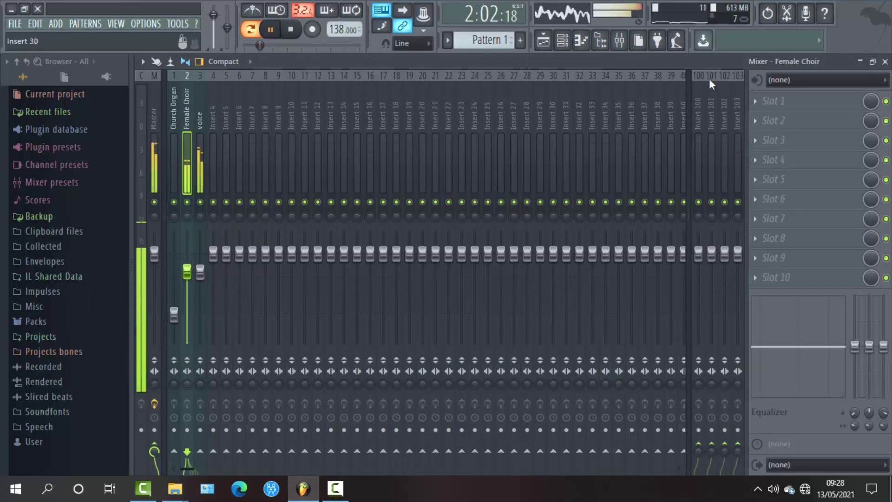
pyautogui.click(885, 62)
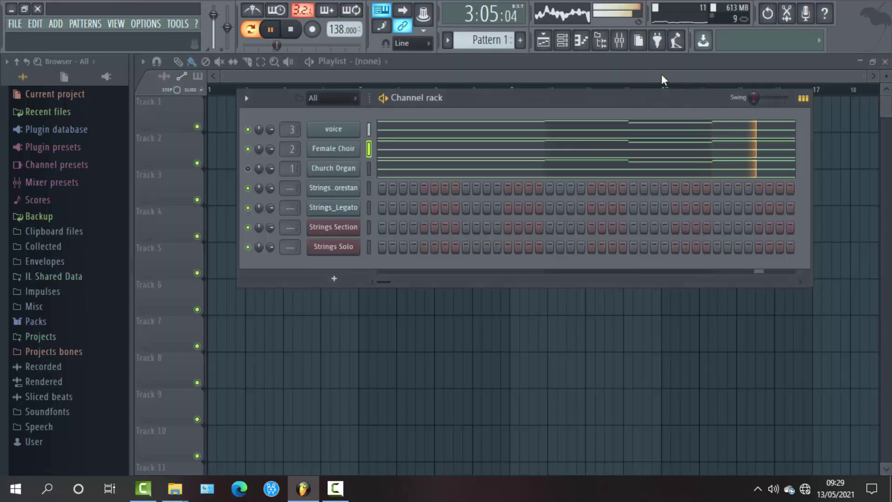
pyautogui.press('space')
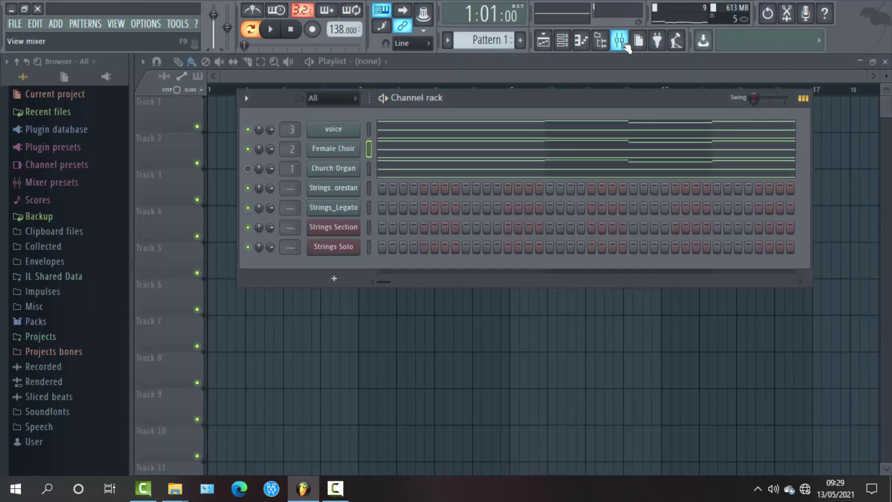
# - Fine-tune the Female Choir track volume slightly downward in the mixer, close the mixer, and play the pattern
pyautogui.click(620, 42)
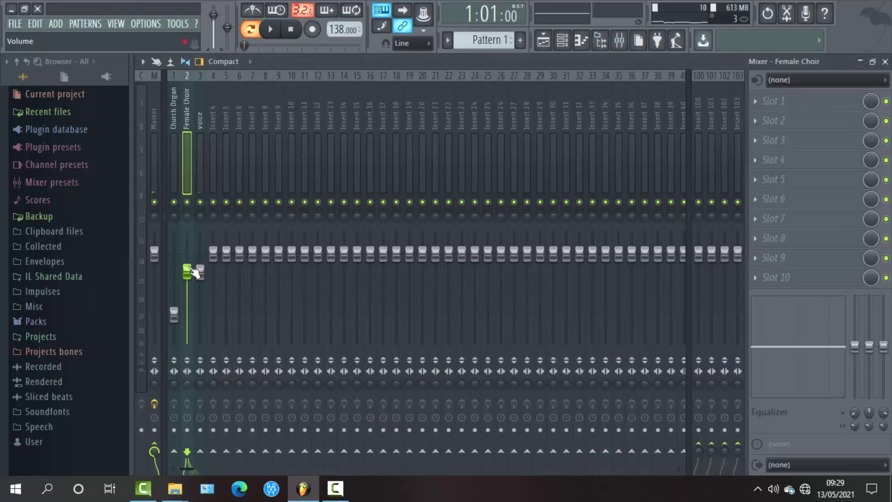
pyautogui.moveTo(193, 271); pyautogui.dragTo(193, 273)
pyautogui.click(885, 62)
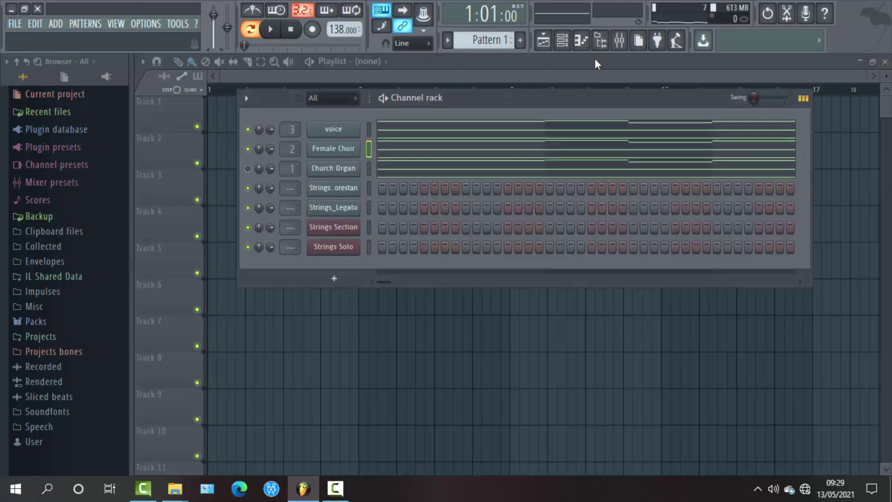
pyautogui.press('space')
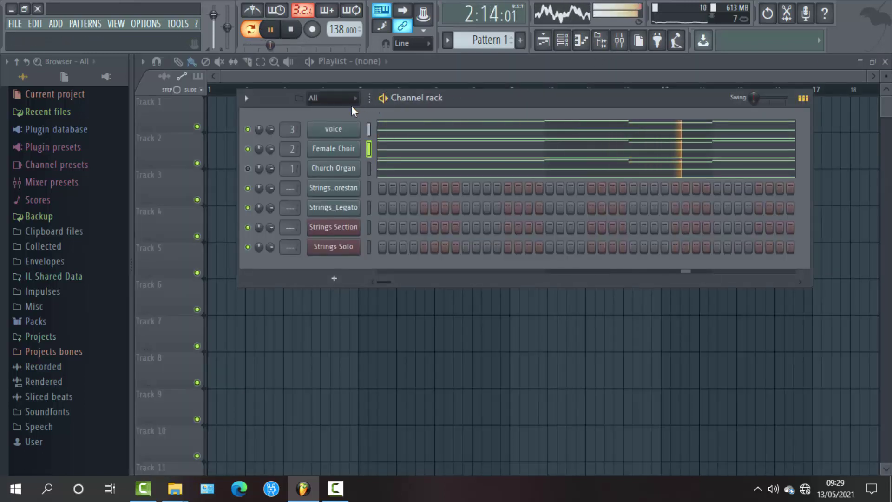
# - Unmute the Church Organ channel and set its mixer track volume to about -19.4 dB, leaving the mixer closed
pyautogui.click(248, 168)
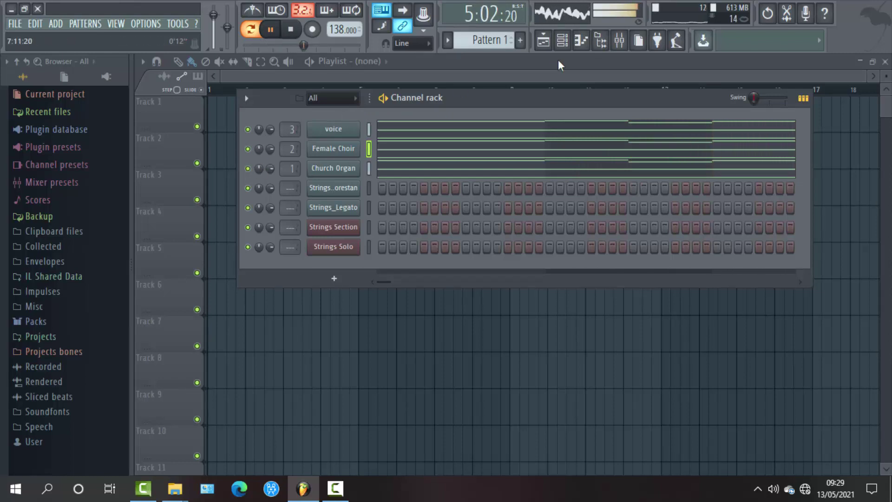
pyautogui.click(619, 41)
pyautogui.moveTo(174, 309)
pyautogui.mouseDown()
pyautogui.moveTo(174, 272)
pyautogui.moveTo(173, 314)
pyautogui.mouseUp()
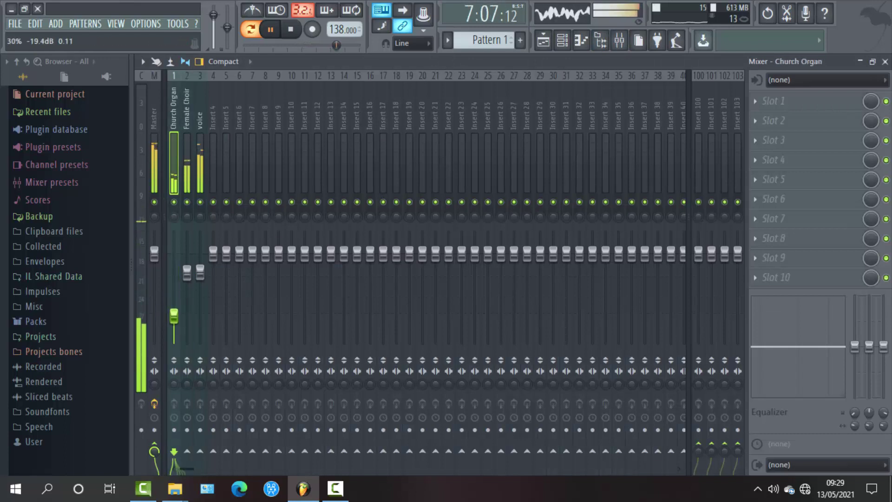
pyautogui.click(884, 62)
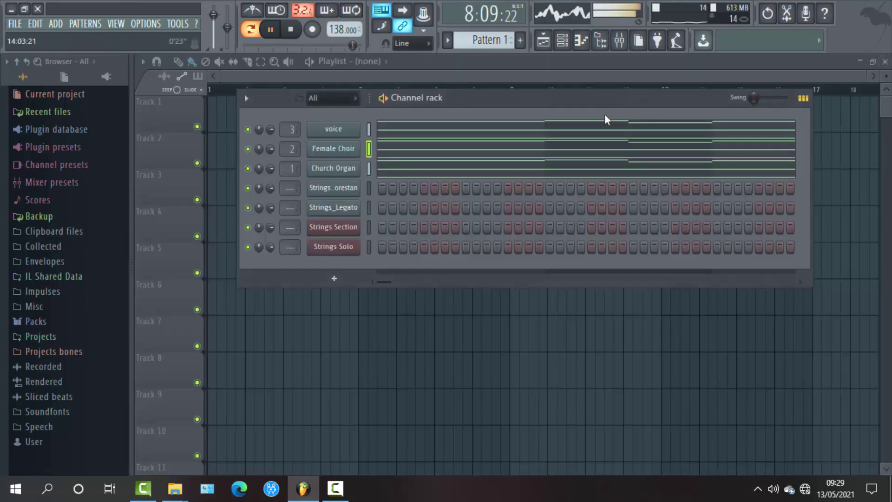
# - Try the Church Organ notes one octave higher in the piano roll and audition them
pyautogui.click(440, 170)
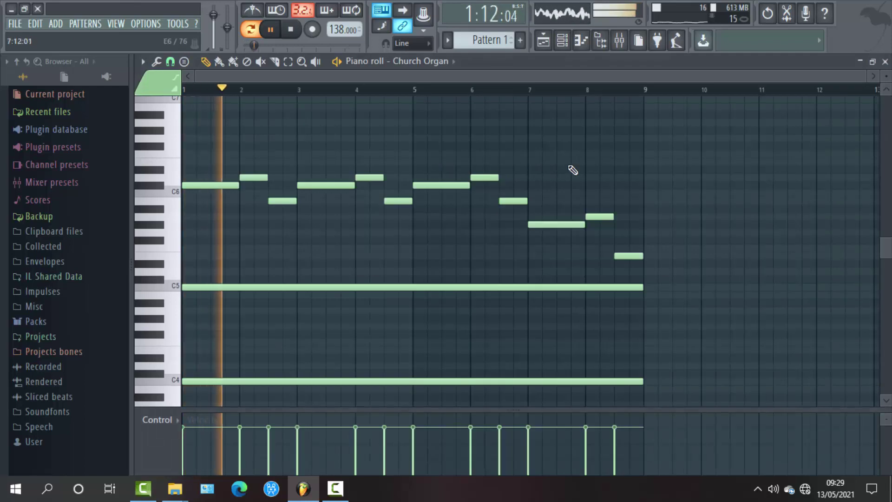
pyautogui.press('space')
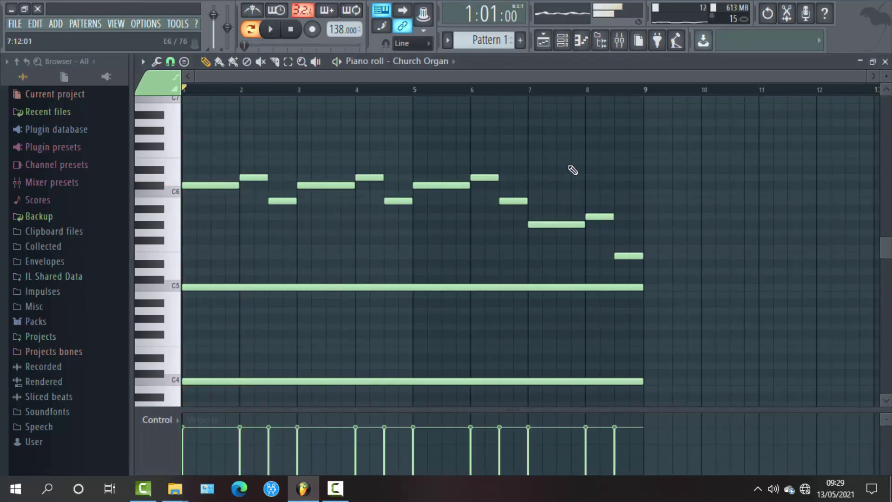
pyautogui.hotkey('ctrl', 'Up')
pyautogui.press('space')
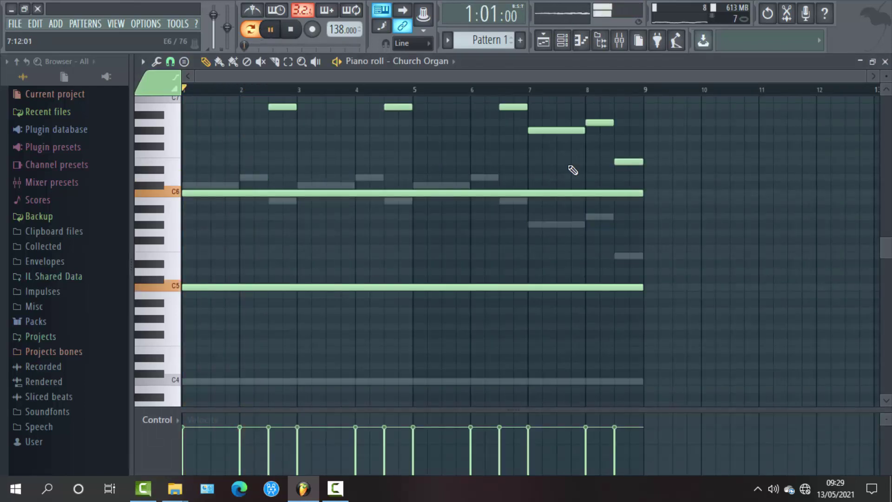
pyautogui.press('space')
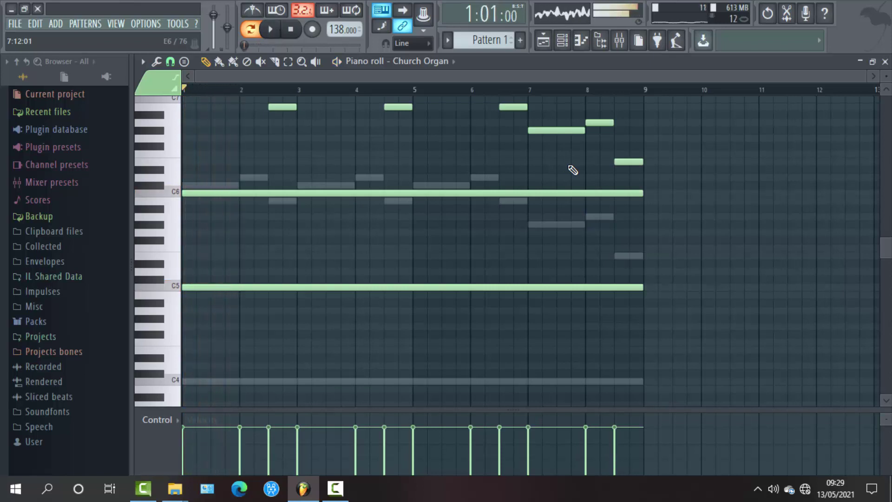
# - Transpose the Church Organ notes back down one octave, audition them, and close the piano roll
pyautogui.hotkey('ctrl', 'Down')
pyautogui.press('space')
pyautogui.press('space')
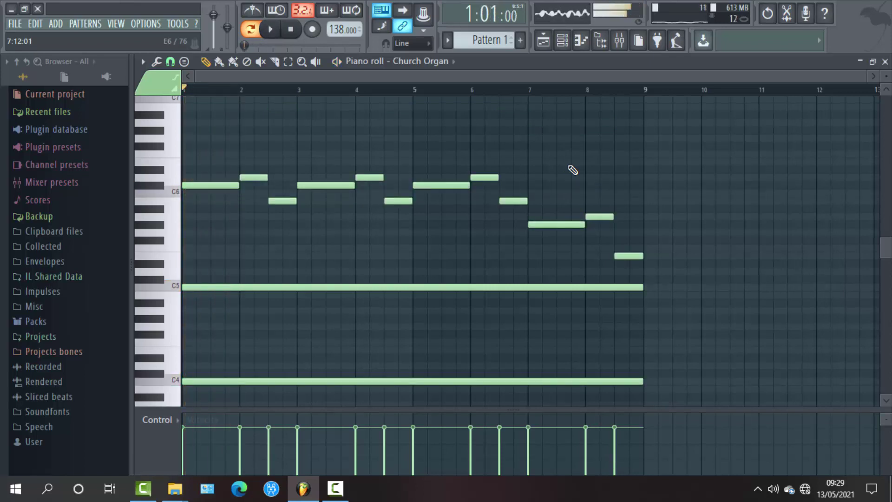
pyautogui.click(886, 61)
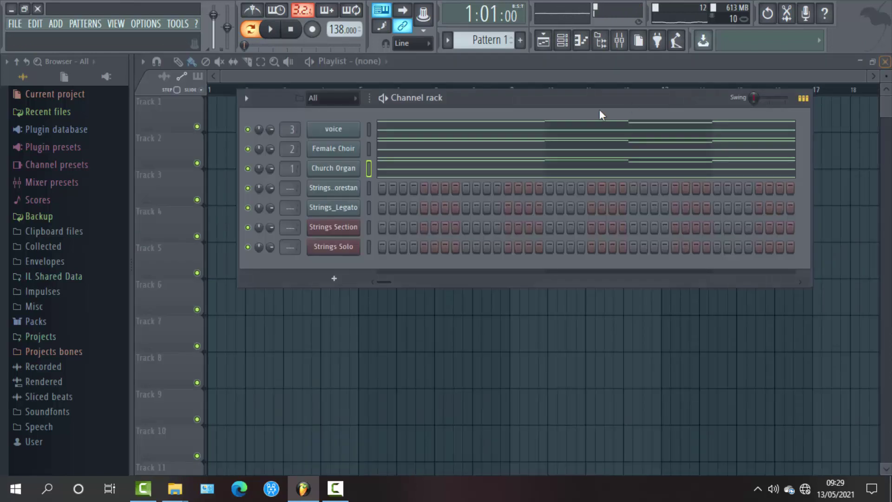
# - Find Purity among the installed VST generators, add it to the channel rack, and dismiss its error message
pyautogui.click(106, 77)
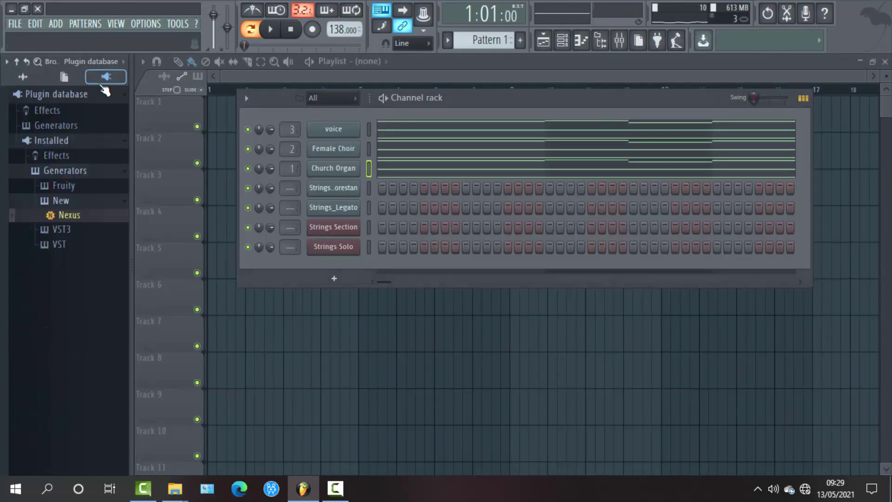
pyautogui.click(88, 200)
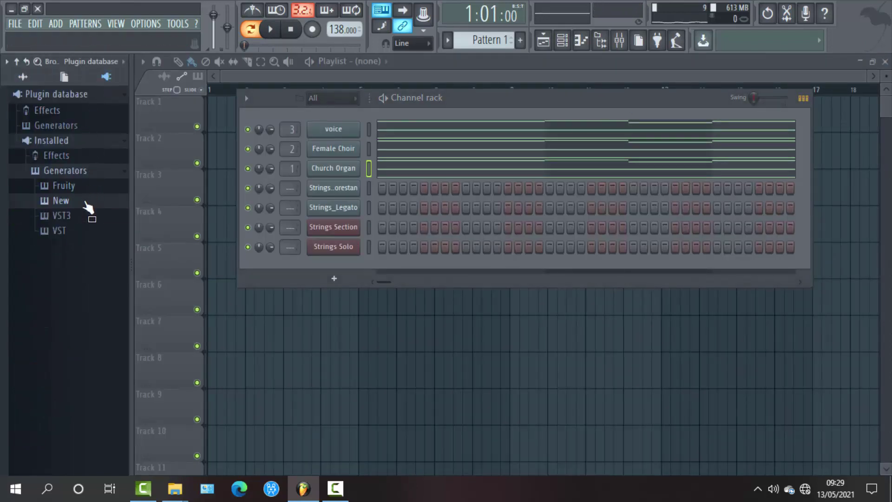
pyautogui.click(59, 230)
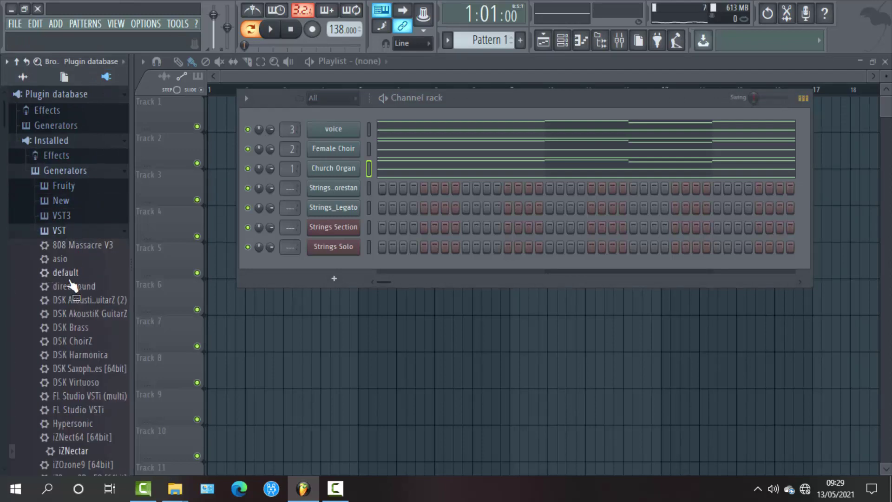
pyautogui.scroll(-7, 72, 284)
pyautogui.scroll(-5, 72, 284)
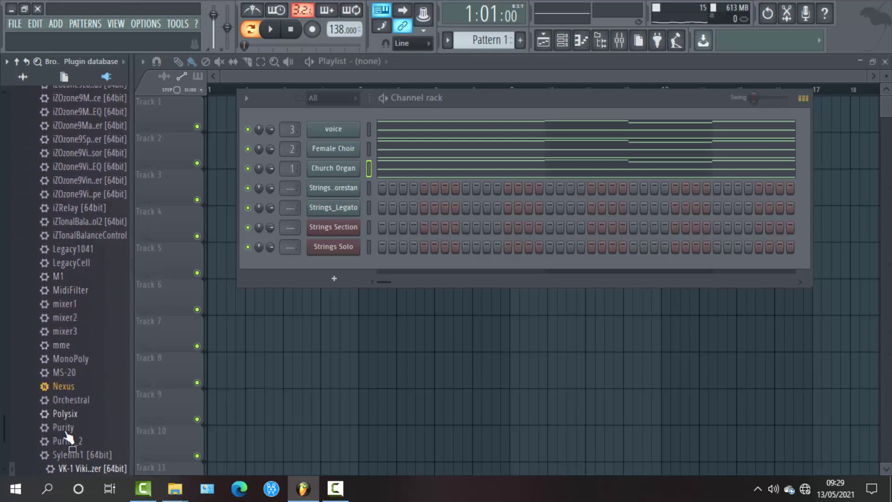
pyautogui.moveTo(65, 427); pyautogui.dragTo(347, 264)
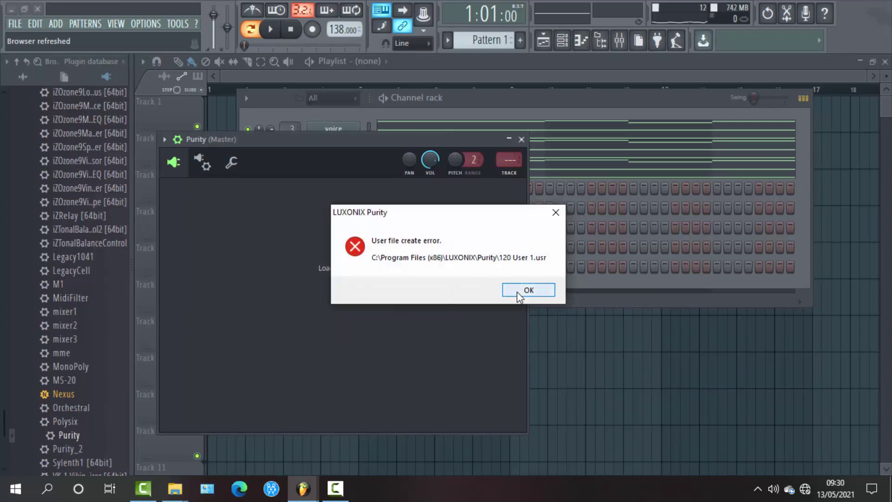
pyautogui.click(519, 291)
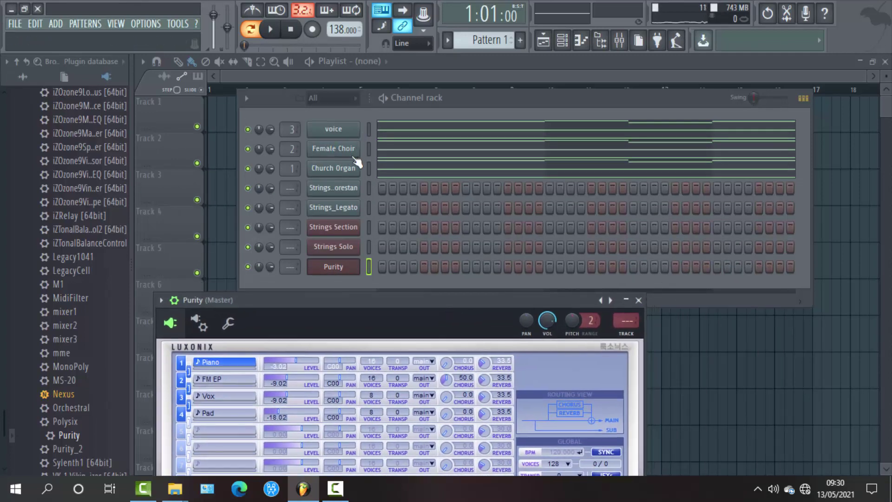
# - Copy the Church Organ notes into the Purity channel and mute the Church Organ channel
pyautogui.rightClick(338, 169)
pyautogui.click(486, 180)
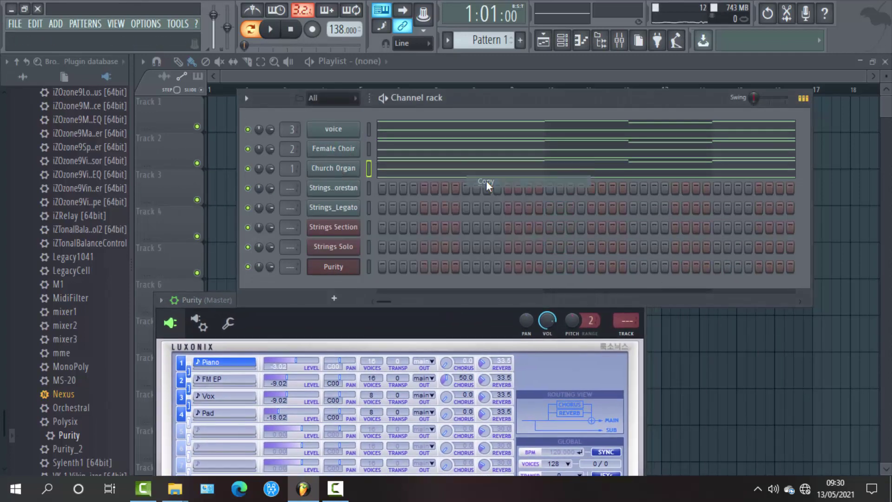
pyautogui.rightClick(348, 263)
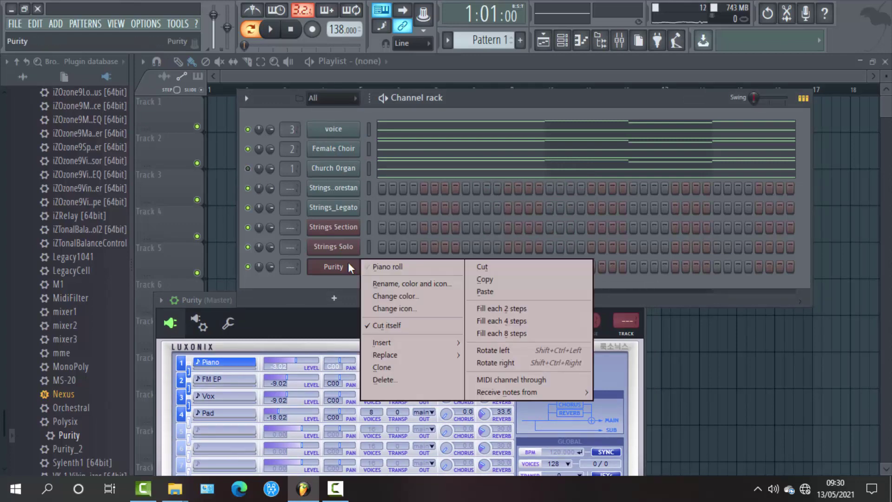
pyautogui.click(480, 290)
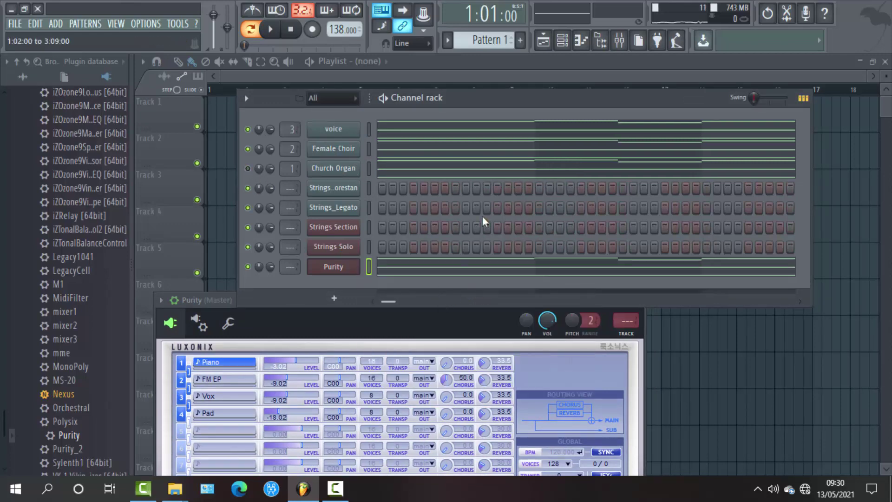
pyautogui.hscroll(-2, 418, 250)
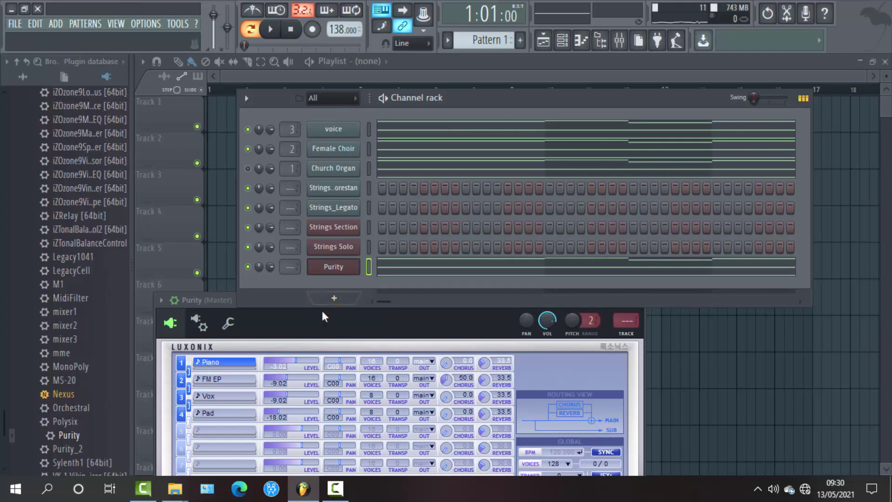
# - Bring the Purity window fully into view and show its Organ category of presets
pyautogui.moveTo(225, 299); pyautogui.dragTo(421, 79)
pyautogui.moveTo(364, 62); pyautogui.dragTo(358, 57)
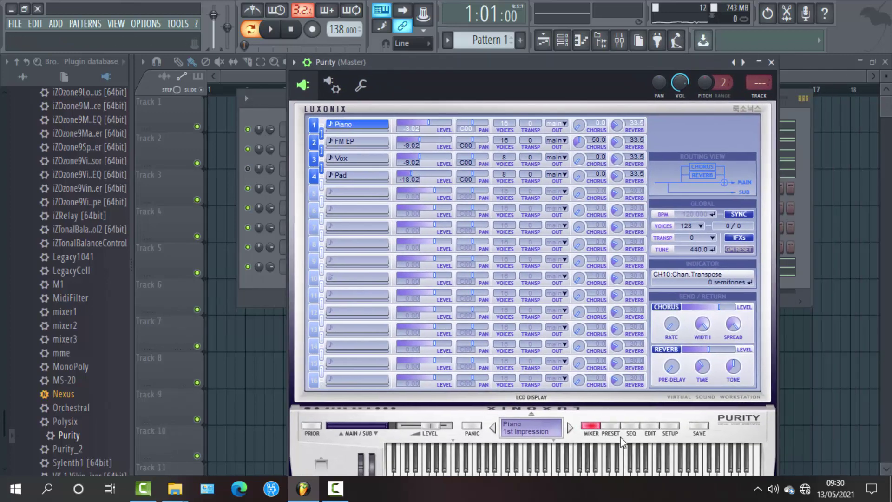
pyautogui.click(610, 427)
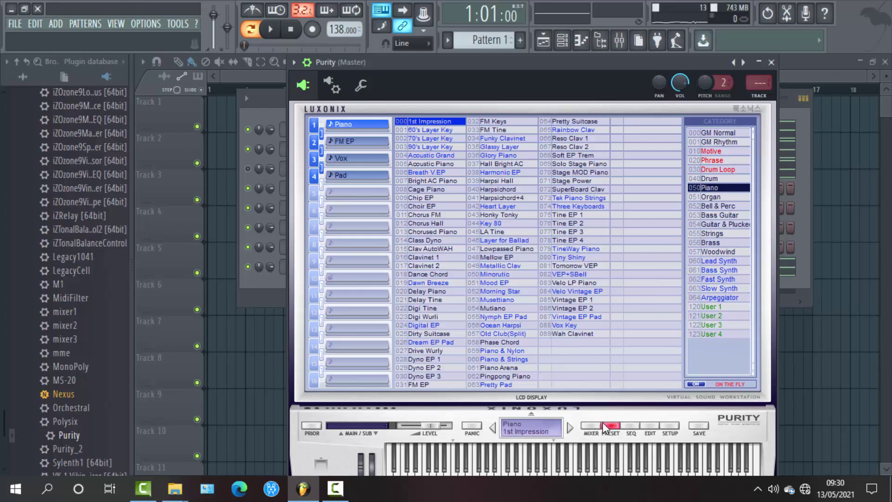
pyautogui.click(712, 197)
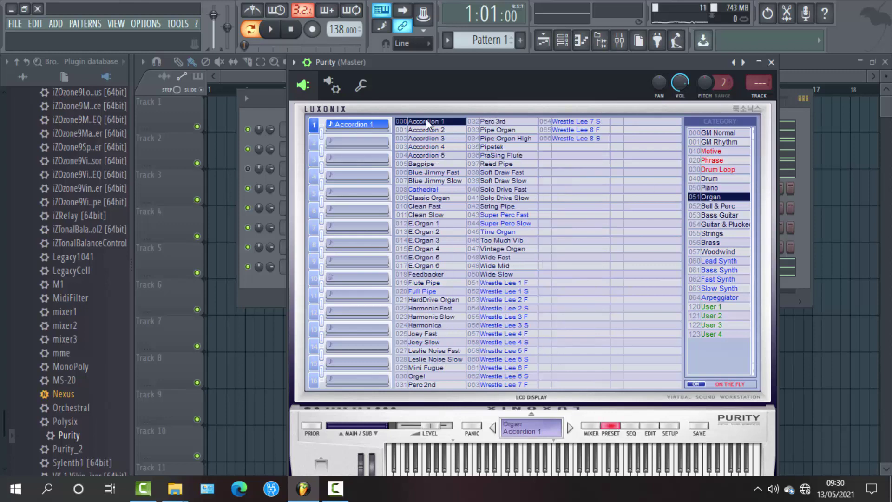
# - Audition Purity's Accordion 1 to Accordion 4 and Cathedral presets while the pattern plays
pyautogui.press('space')
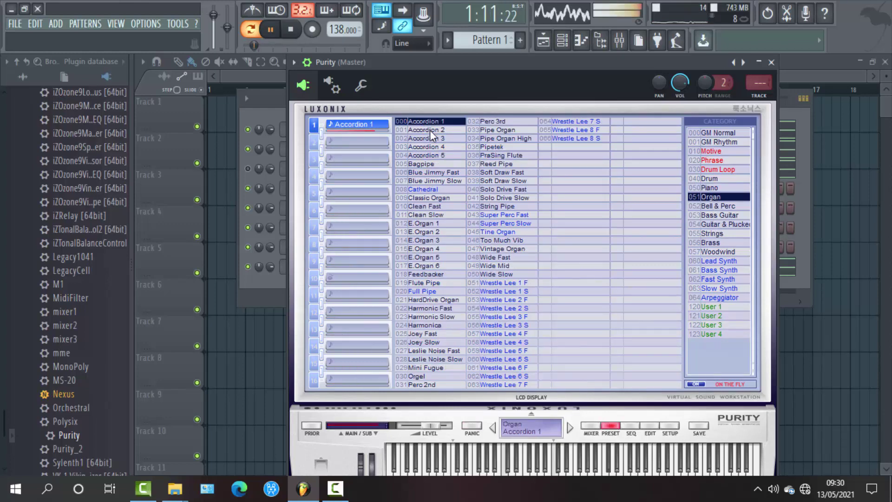
pyautogui.click(433, 130)
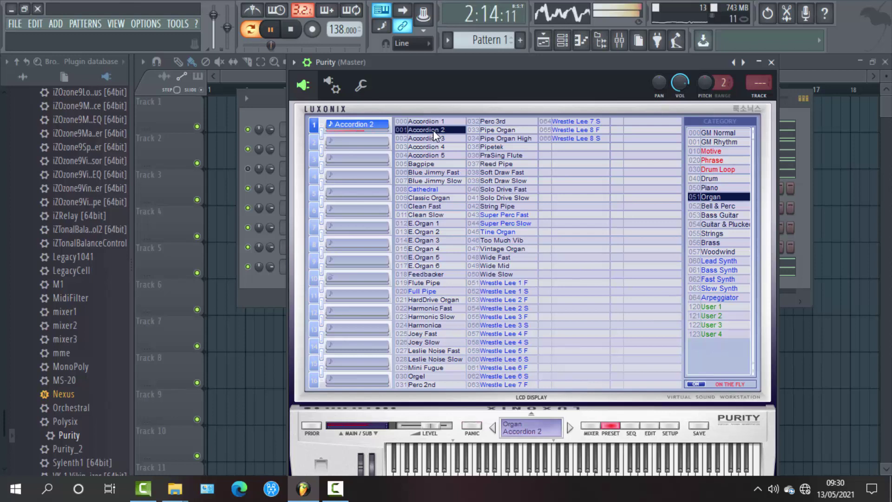
pyautogui.click(445, 139)
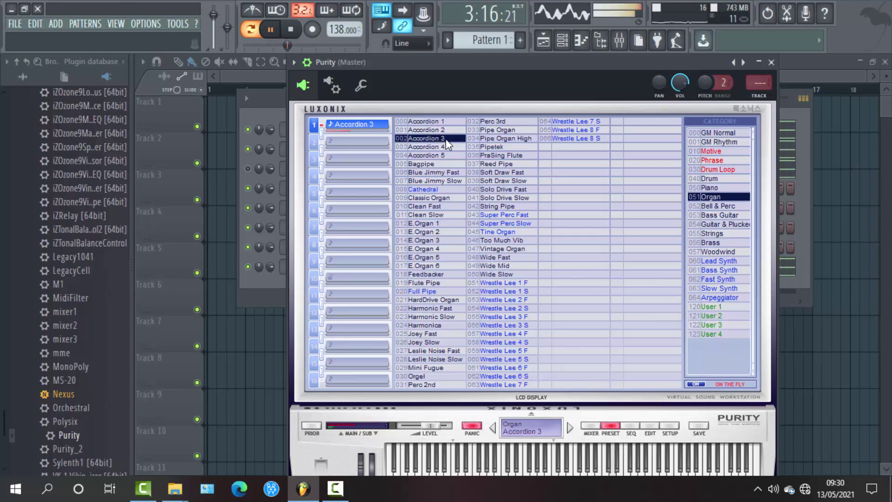
pyautogui.click(445, 147)
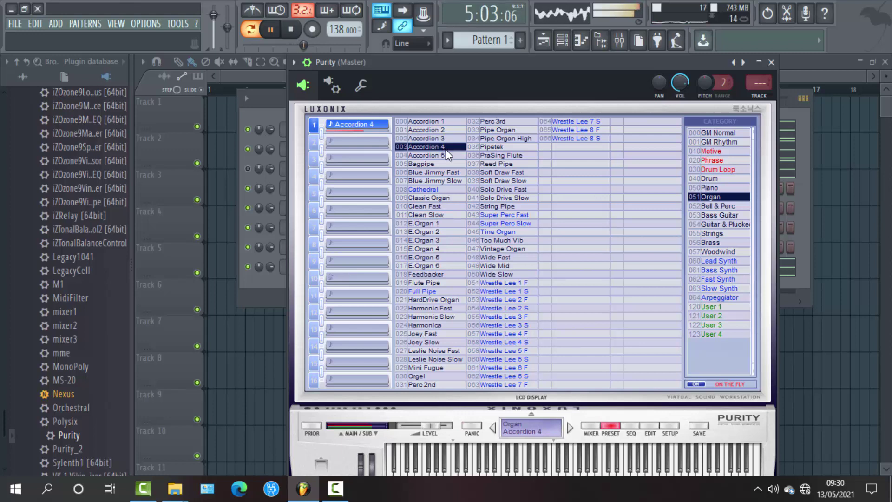
pyautogui.click(433, 190)
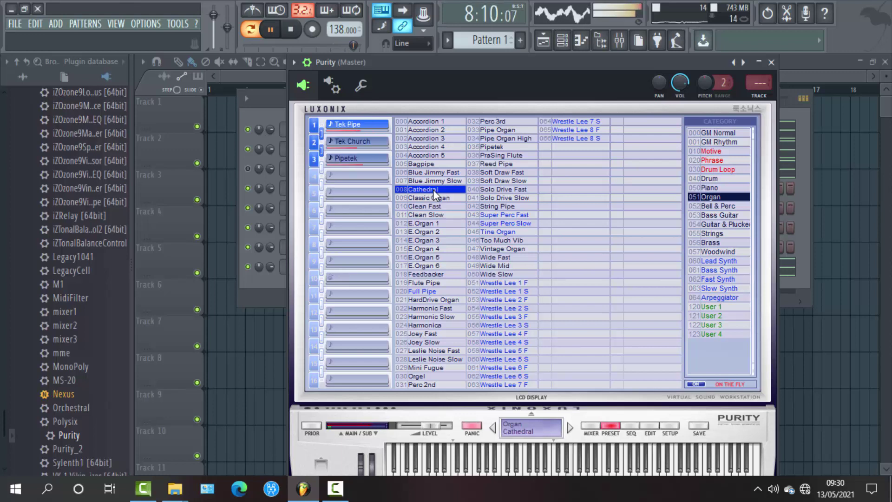
# - Audition Purity's Classic Organ, Clean Fast, Clean Slow, E.Organ 1 and E.Organ 2 presets
pyautogui.click(439, 199)
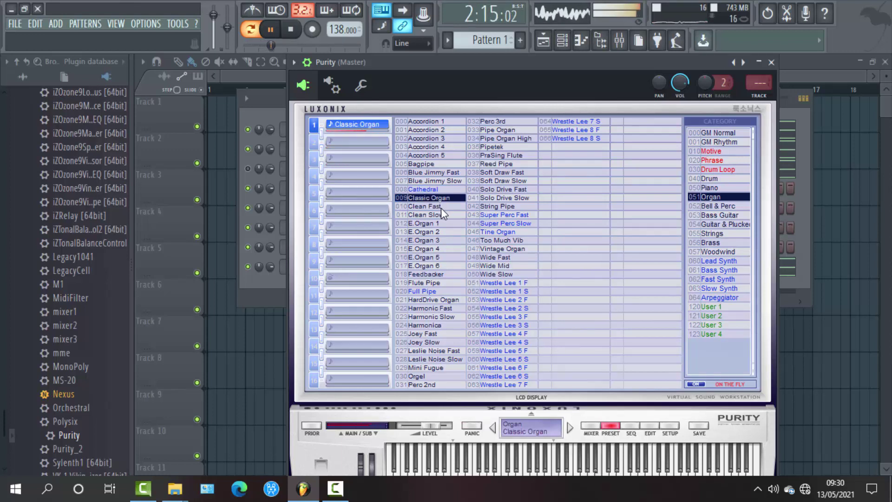
pyautogui.click(441, 208)
pyautogui.click(445, 216)
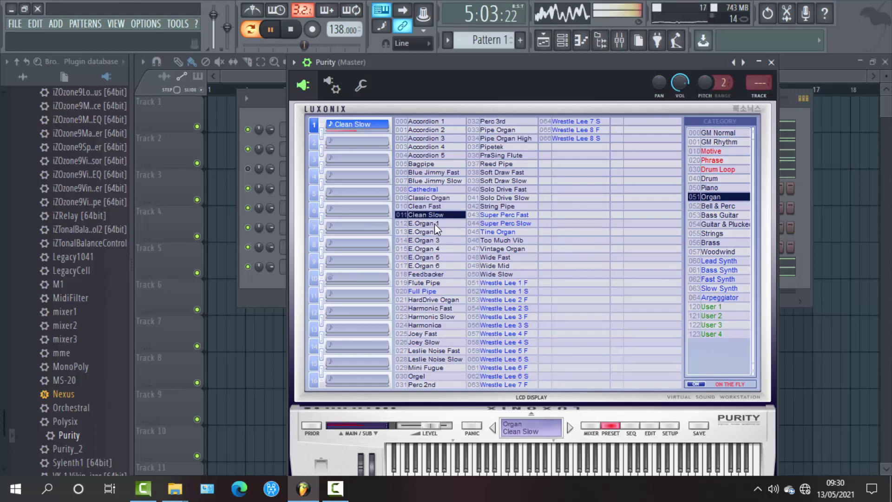
pyautogui.click(434, 224)
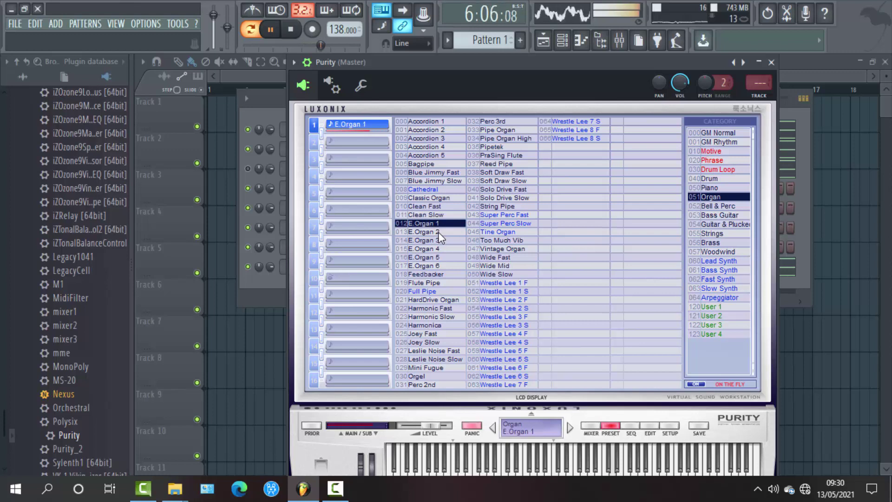
pyautogui.click(439, 232)
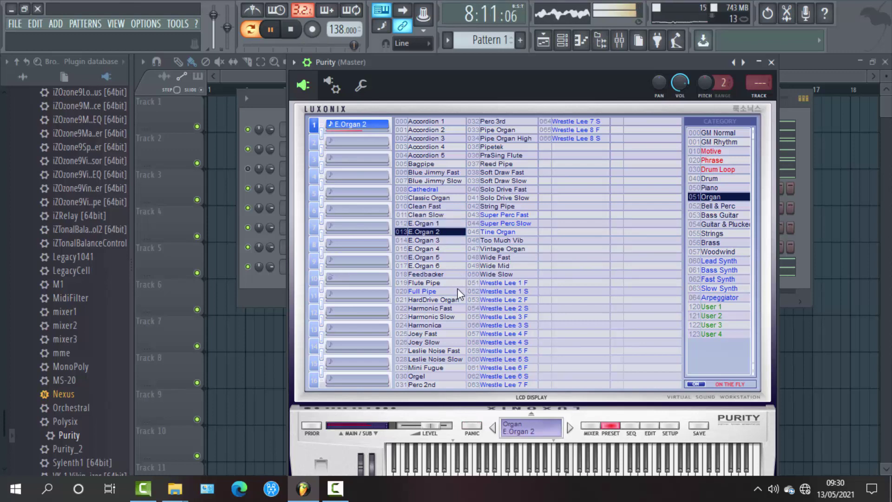
# - Audition Perc 2nd, HardDrive Organ, Harmonic Fast, Perc 3rd and Pipe Organ, and close Purity with playback stopped
pyautogui.click(435, 384)
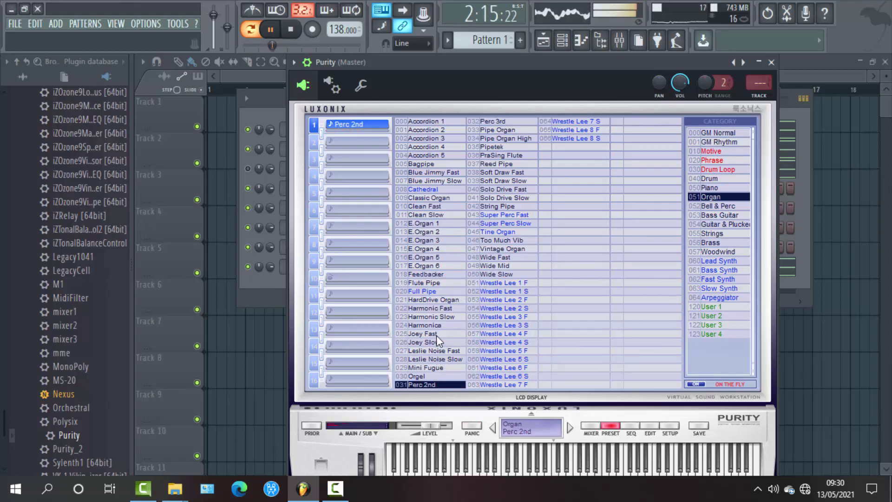
pyautogui.click(437, 297)
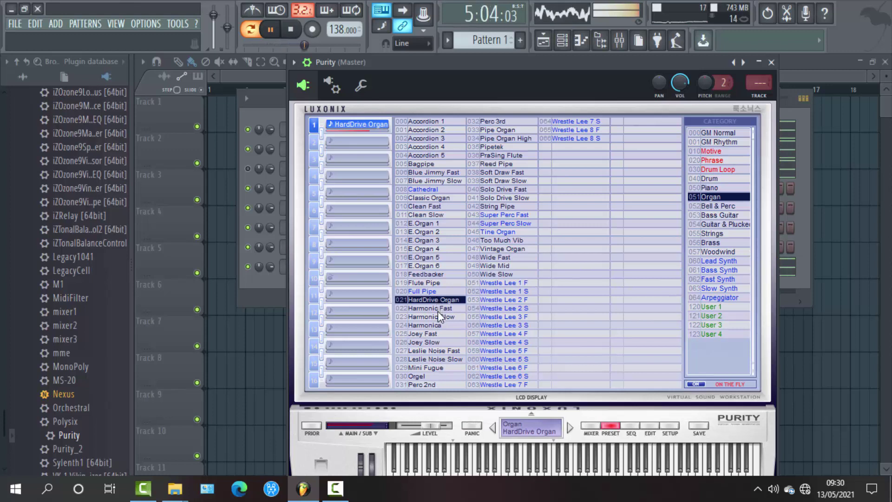
pyautogui.click(438, 309)
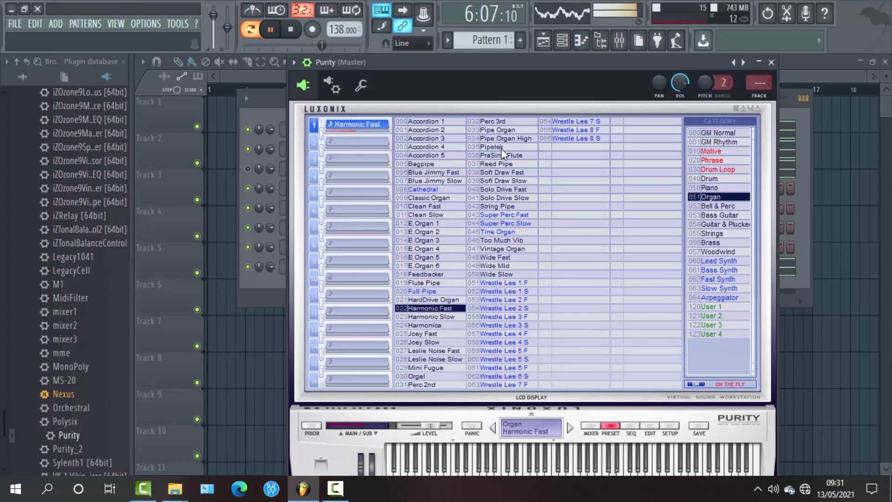
pyautogui.click(503, 121)
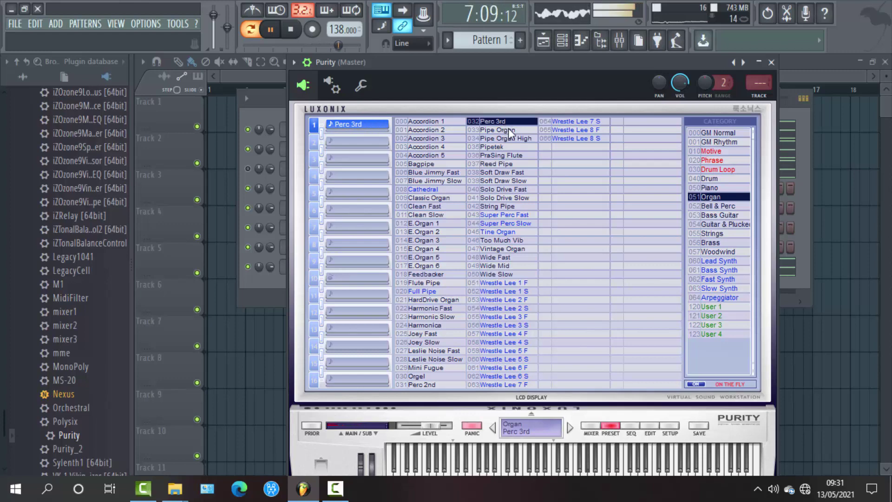
pyautogui.click(511, 130)
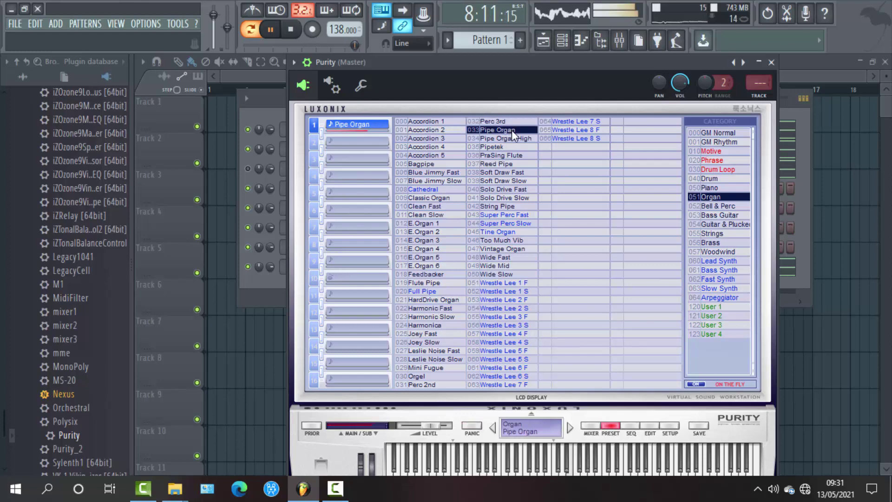
pyautogui.click(771, 62)
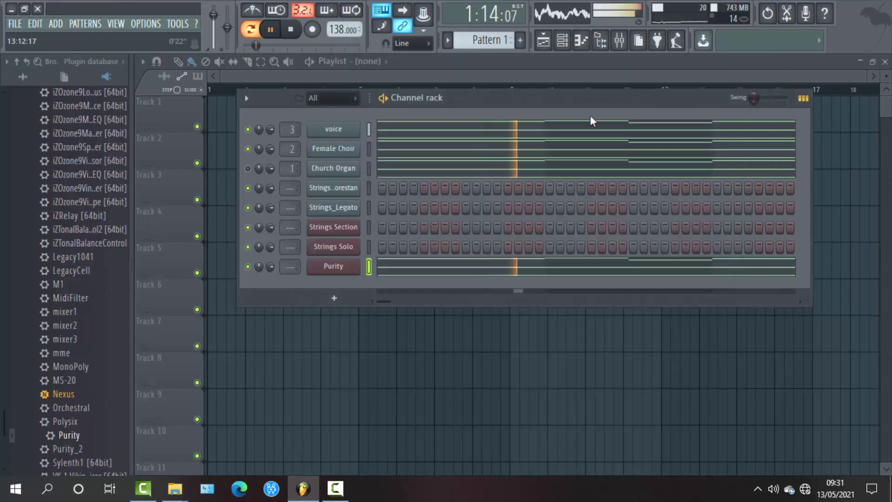
pyautogui.press('space')
# - Delete the Purity channel from the channel rack and dismiss the plugin's error messages
pyautogui.rightClick(334, 268)
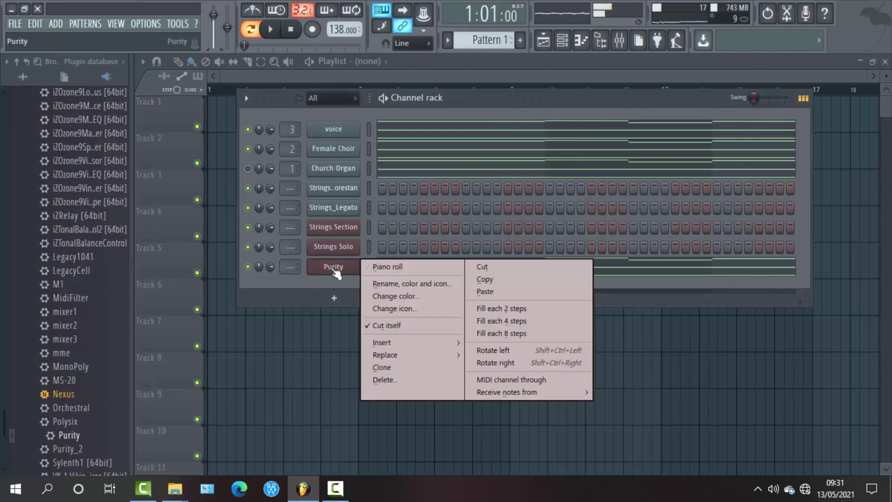
pyautogui.click(379, 379)
pyautogui.click(506, 282)
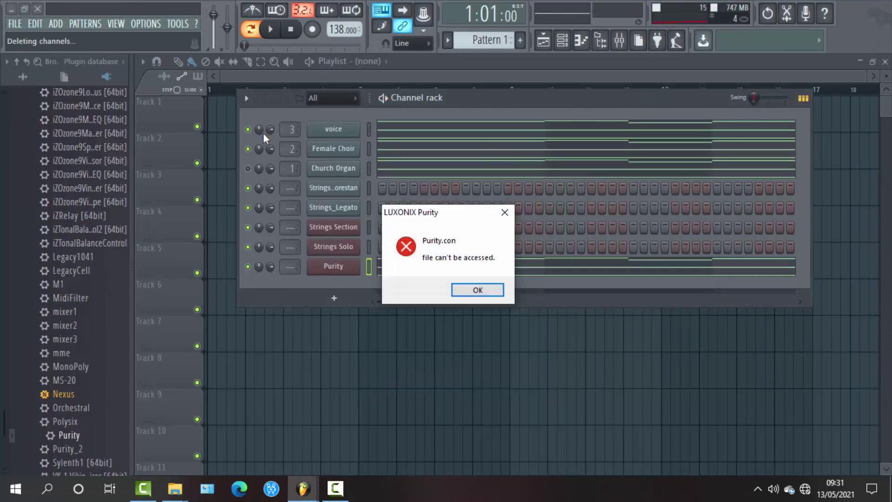
pyautogui.click(478, 291)
pyautogui.click(478, 291)
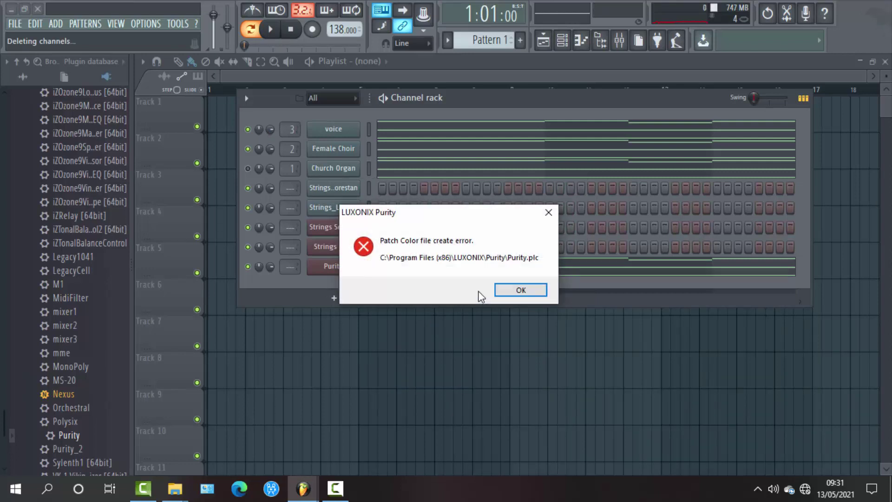
pyautogui.click(508, 292)
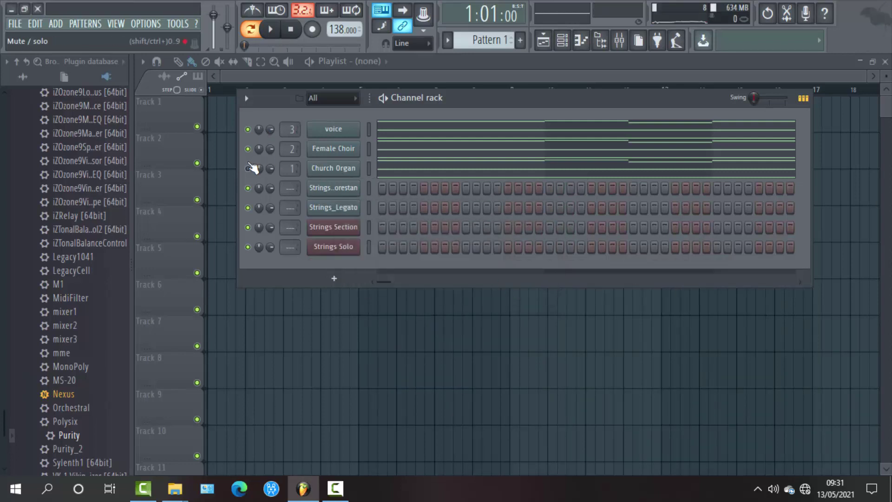
# - Unmute the Church Organ channel, lower its mixer track to about -25.0 dB during playback, and return to the channel rack
pyautogui.press('space')
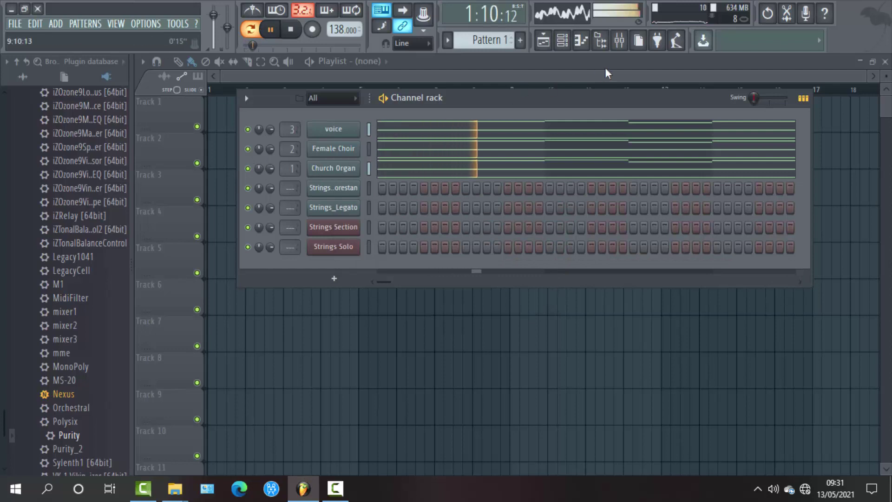
pyautogui.click(620, 42)
pyautogui.moveTo(174, 316); pyautogui.dragTo(173, 326)
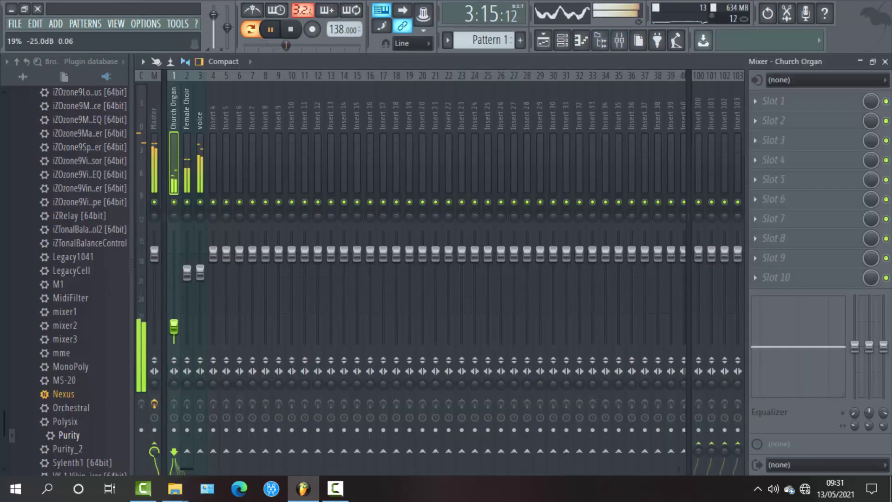
pyautogui.click(543, 41)
pyautogui.click(582, 41)
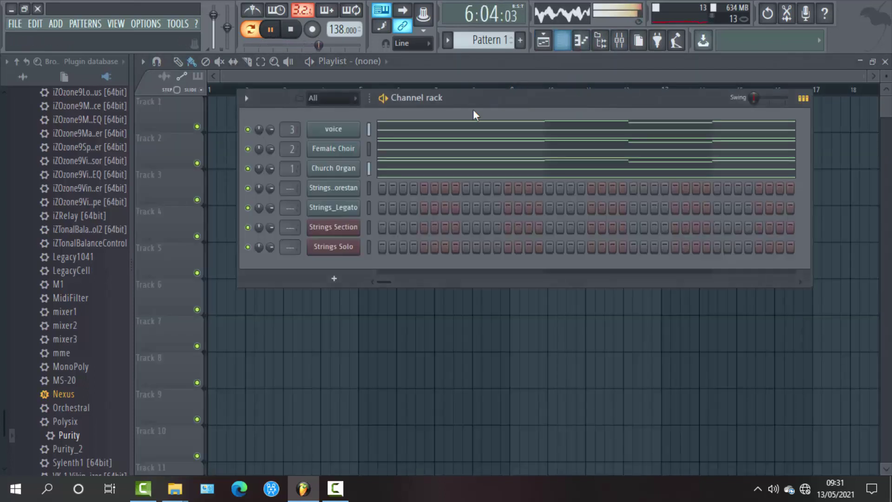
# - Collapse the browser folders, stop playback, and expand the Instruments folder under Packs
pyautogui.click(17, 62)
pyautogui.click(17, 62)
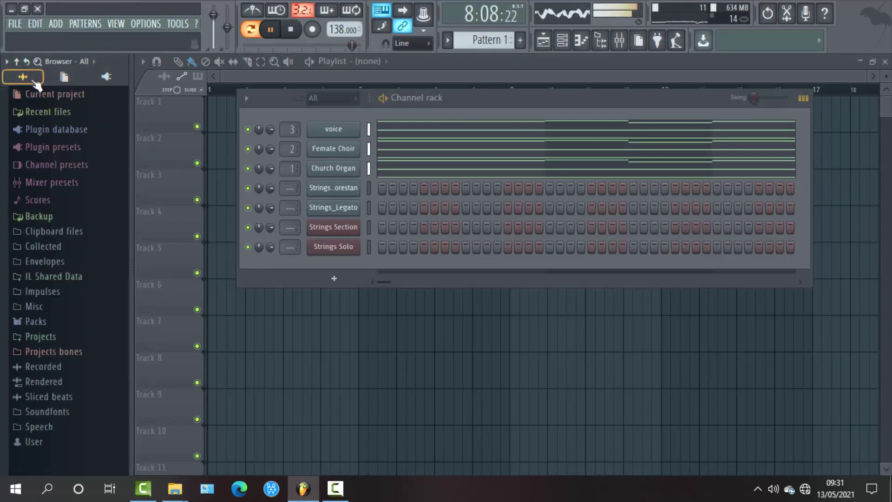
pyautogui.press('space')
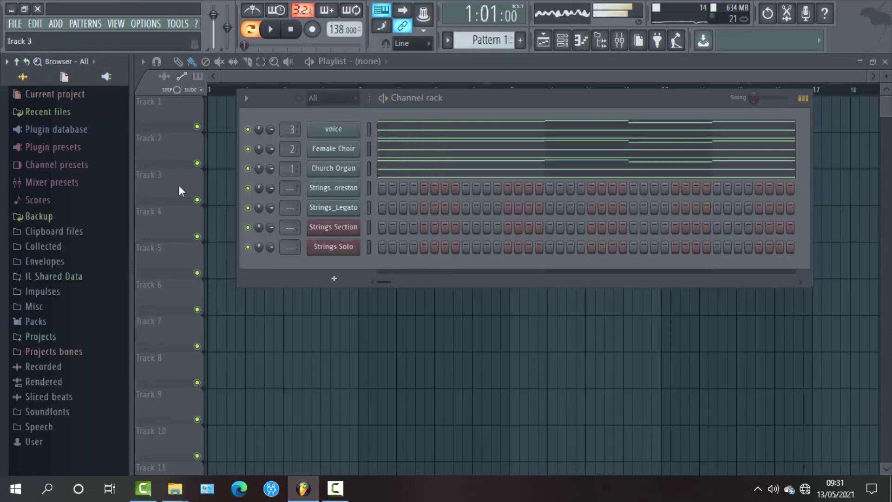
pyautogui.click(36, 322)
pyautogui.press('Down')
pyautogui.press('Down')
pyautogui.press('Down')
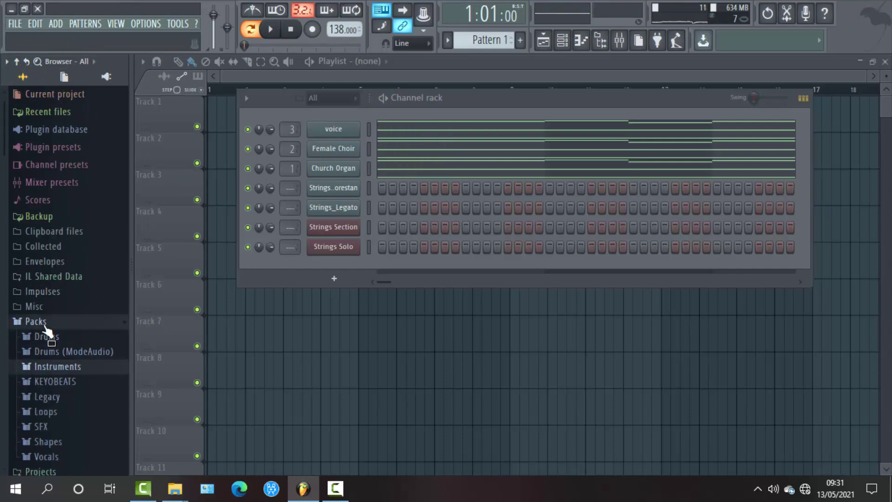
pyautogui.press('Down')
pyautogui.press('Up')
pyautogui.press('Right')
# - Look through the presets in the Orchestral instruments folder, including the choirs, and collapse it
pyautogui.press('Down')
pyautogui.press('Down')
pyautogui.press('Down')
pyautogui.press('Down')
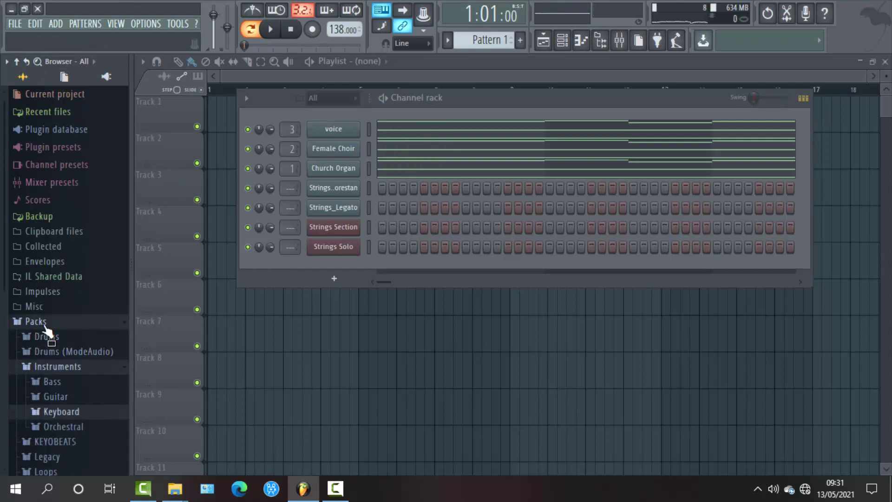
pyautogui.press('Right')
pyautogui.press('Down')
pyautogui.press('Down')
pyautogui.press('Down')
pyautogui.press('Down')
pyautogui.press('Down')
pyautogui.press('Down')
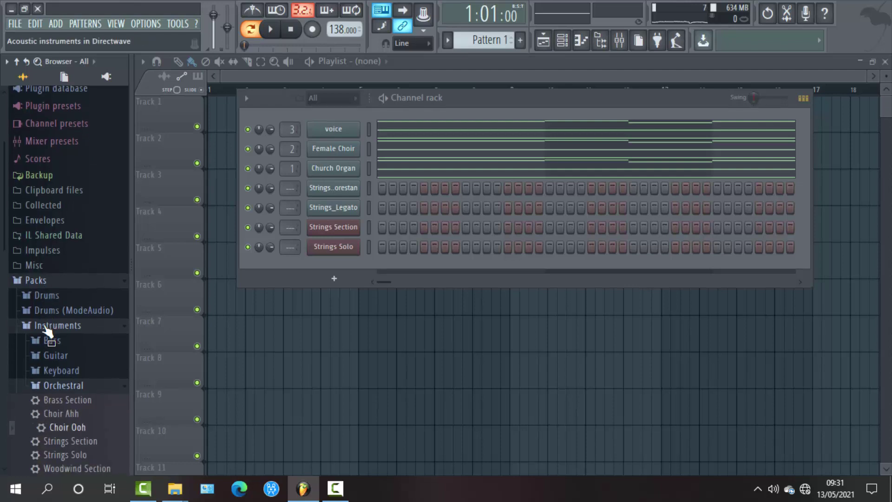
pyautogui.press('Left')
# - Look through the Keyboard instruments folder for a suitable piano sound and collapse it
pyautogui.press('Up')
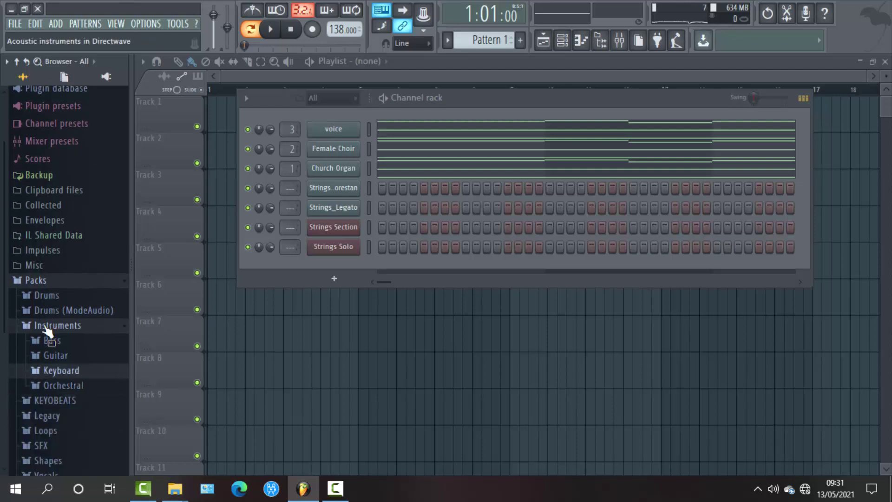
pyautogui.press('Right')
pyautogui.press('Down')
pyautogui.press('Down')
pyautogui.press('Down')
pyautogui.press('Down')
pyautogui.press('Down')
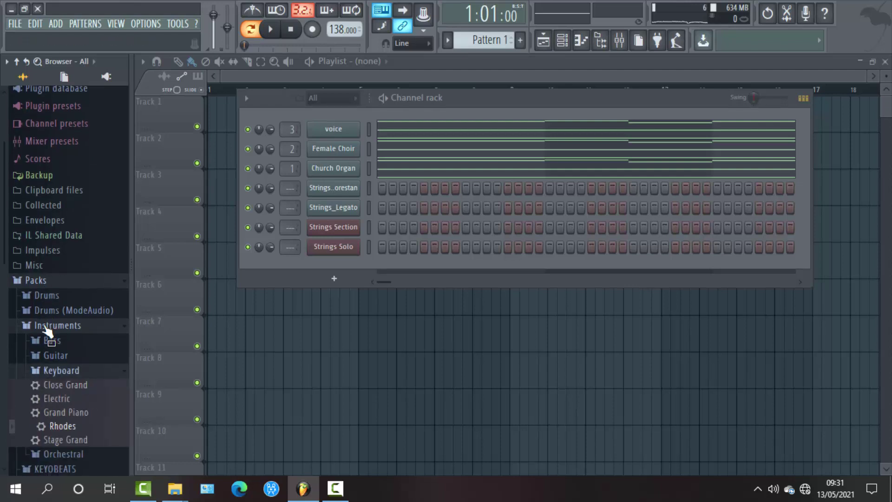
pyautogui.press('Up')
pyautogui.press('Up')
pyautogui.press('Up')
pyautogui.press('Up')
pyautogui.press('Down')
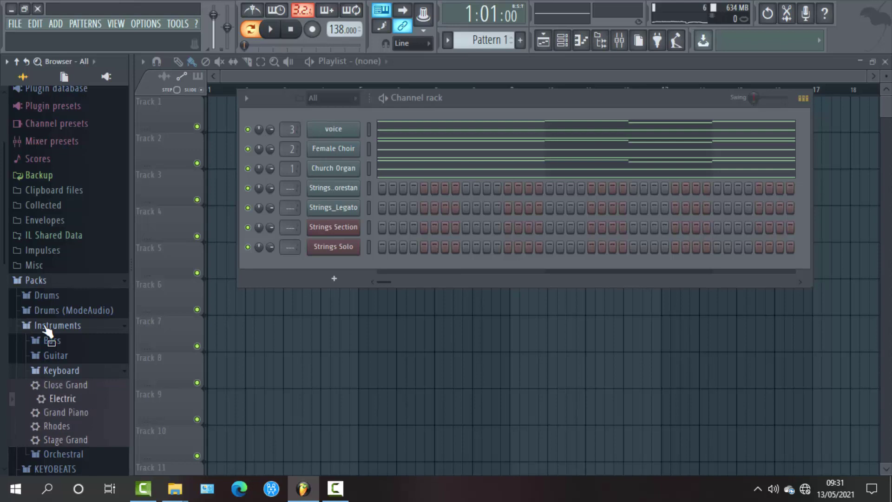
pyautogui.press('Down')
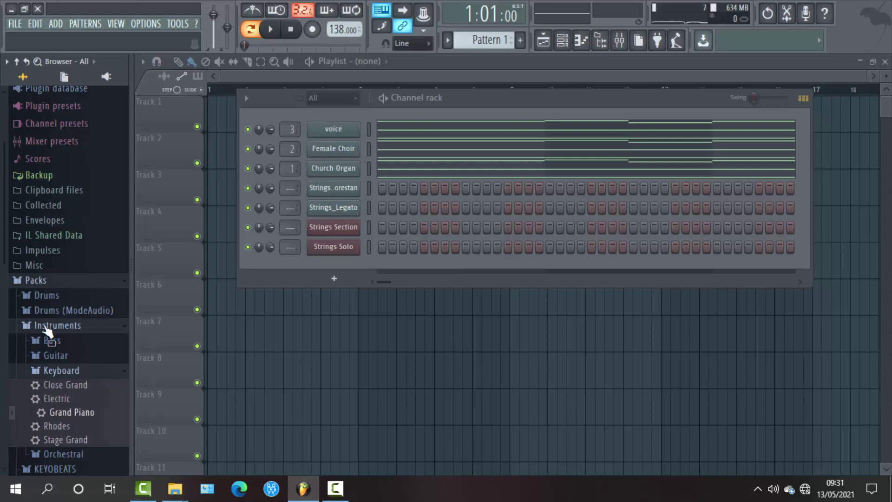
pyautogui.press('Up')
pyautogui.press('Up')
pyautogui.press('Up')
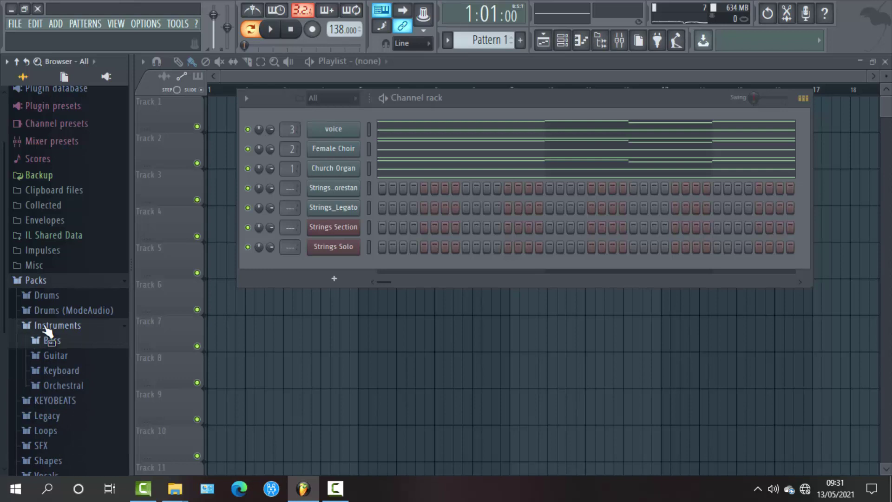
# - Add the Choir Ahh preset from the Orchestral instruments folder as a channel below Church Organ and close its plugin window
pyautogui.press('Right')
pyautogui.press('Down')
pyautogui.press('Down')
pyautogui.press('Down')
pyautogui.press('Down')
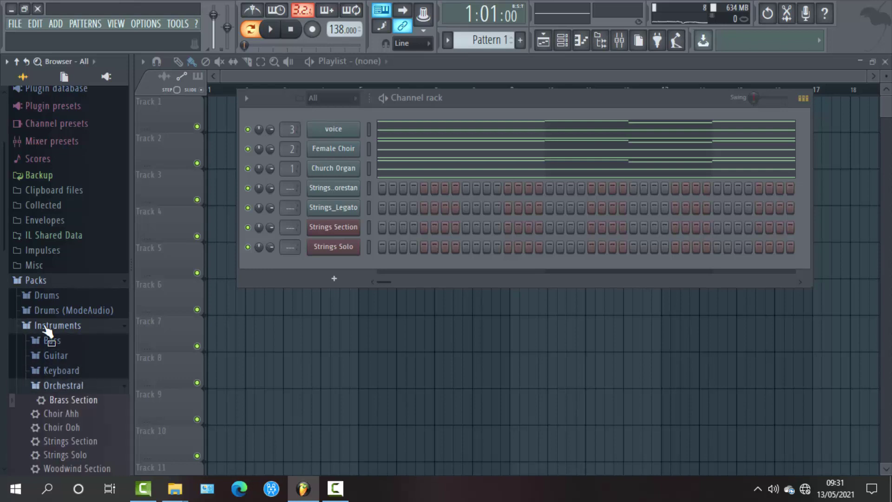
pyautogui.press('Down')
pyautogui.press('Up')
pyautogui.press('Up')
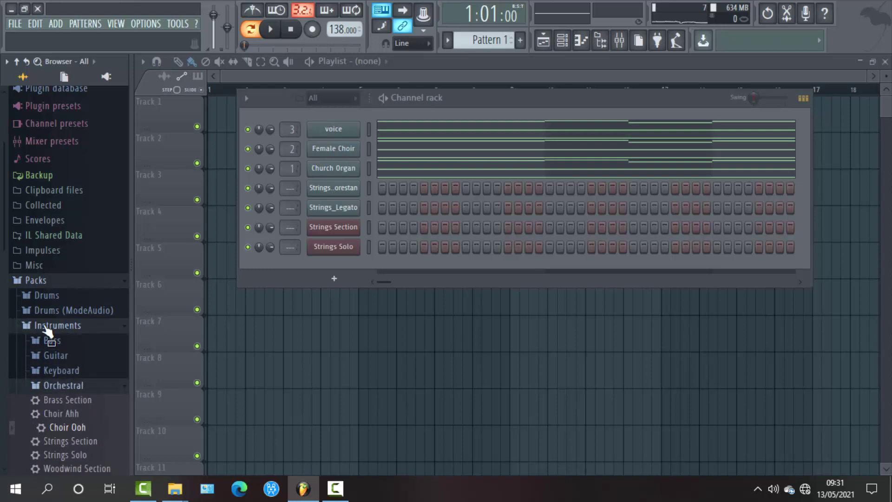
pyautogui.press('Up')
pyautogui.moveTo(68, 421); pyautogui.dragTo(248, 178)
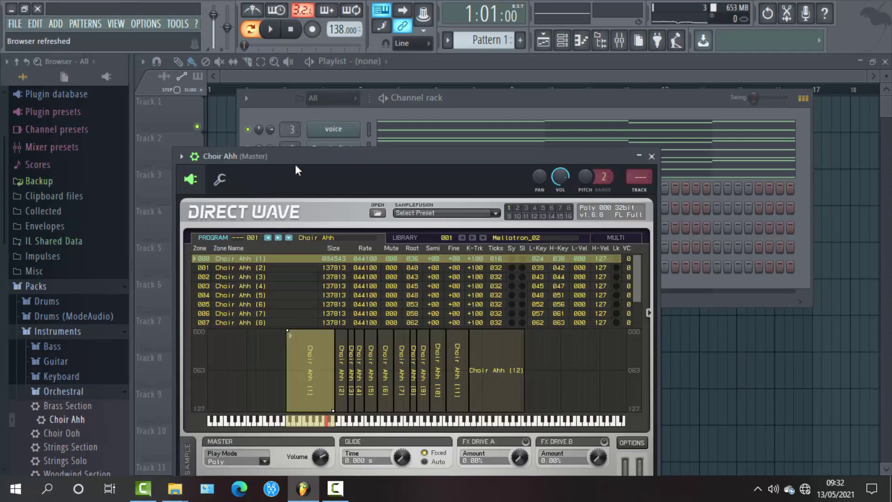
pyautogui.click(652, 156)
# - Mute the Church Organ channel during playback and copy the Female Choir notes into the Choir Ahh channel
pyautogui.press('space')
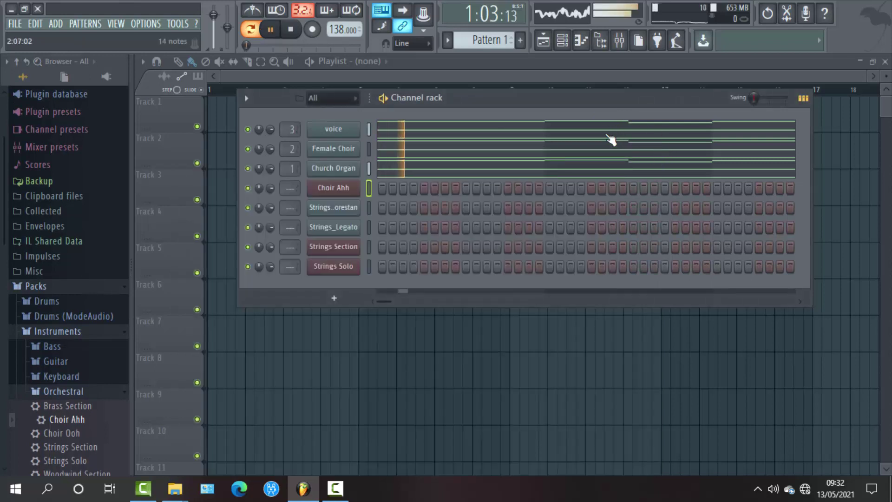
pyautogui.click(247, 168)
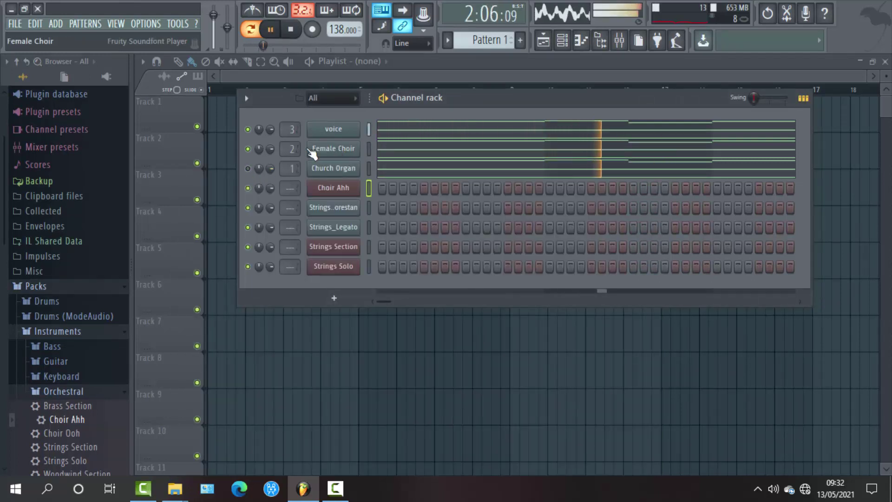
pyautogui.rightClick(351, 149)
pyautogui.click(488, 157)
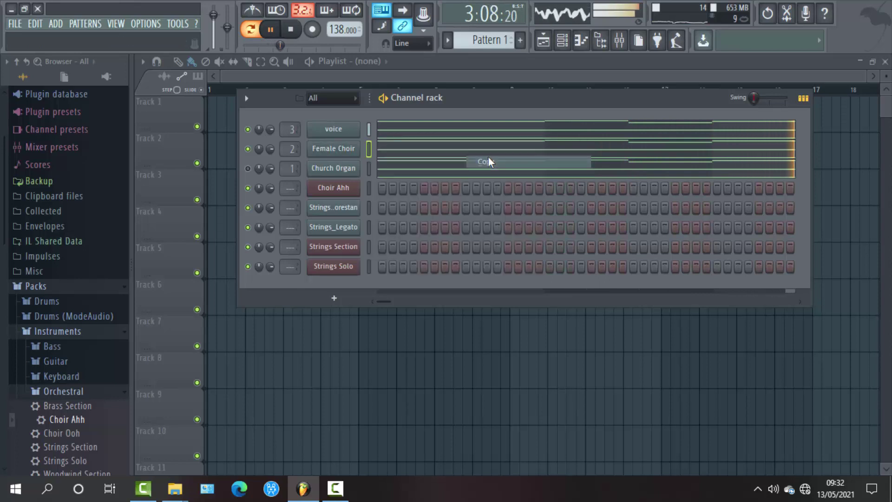
pyautogui.rightClick(349, 193)
pyautogui.moveTo(390, 189)
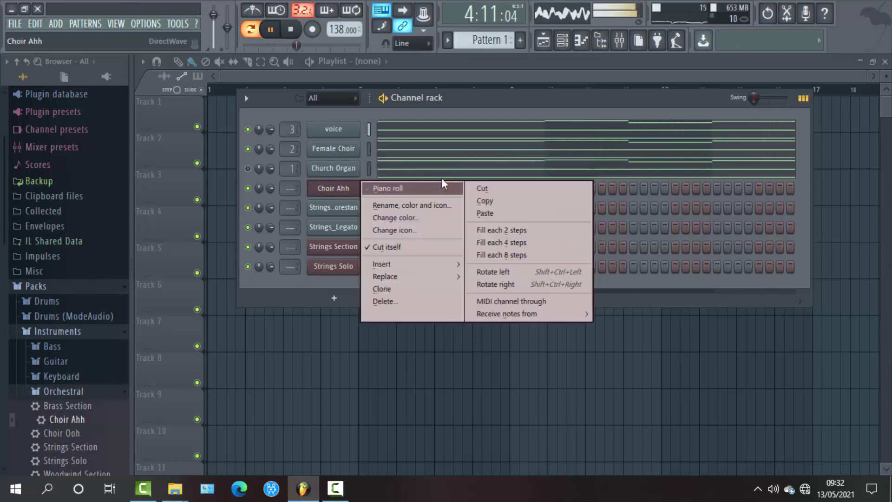
pyautogui.click(478, 214)
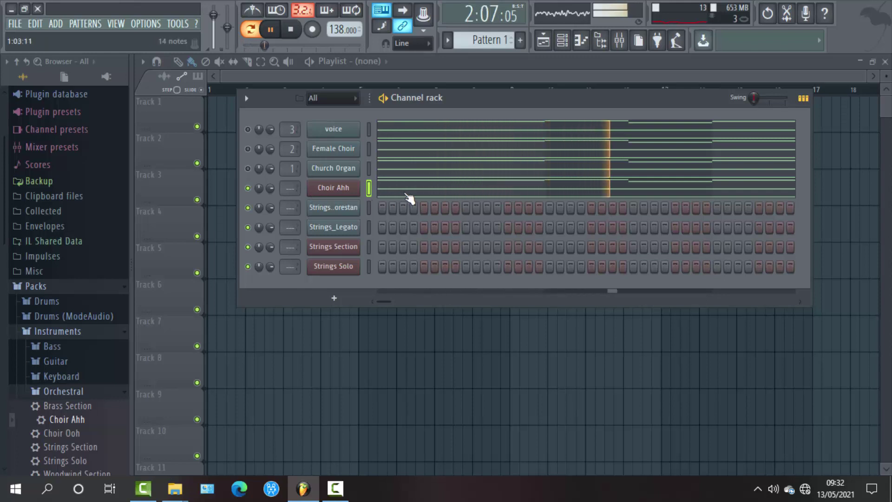
# - Audition the Choir Ahh part on its own, and replace its instrument with the Choir Ooh preset during playback
pyautogui.press('space')
pyautogui.press('space')
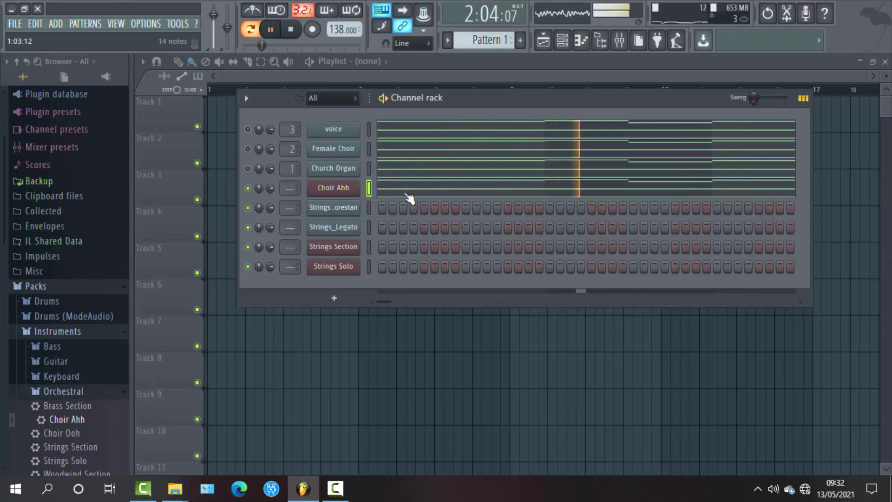
pyautogui.press('space')
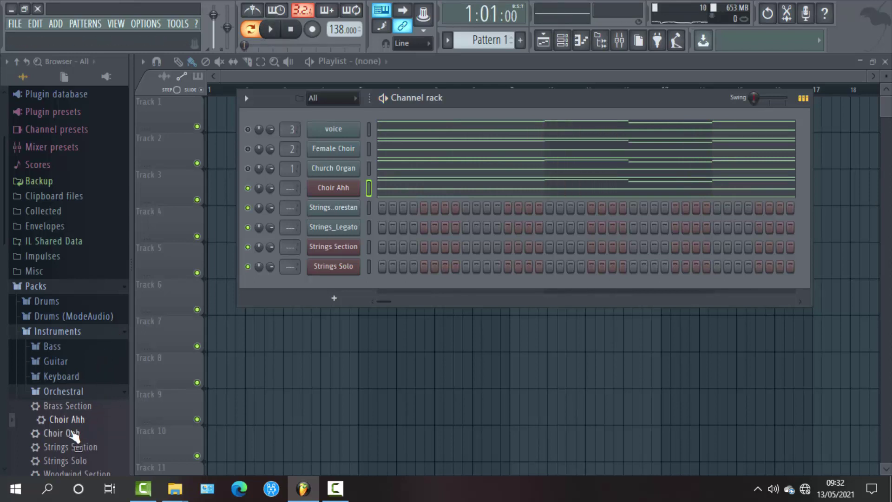
pyautogui.moveTo(74, 434); pyautogui.dragTo(323, 188)
pyautogui.press('space')
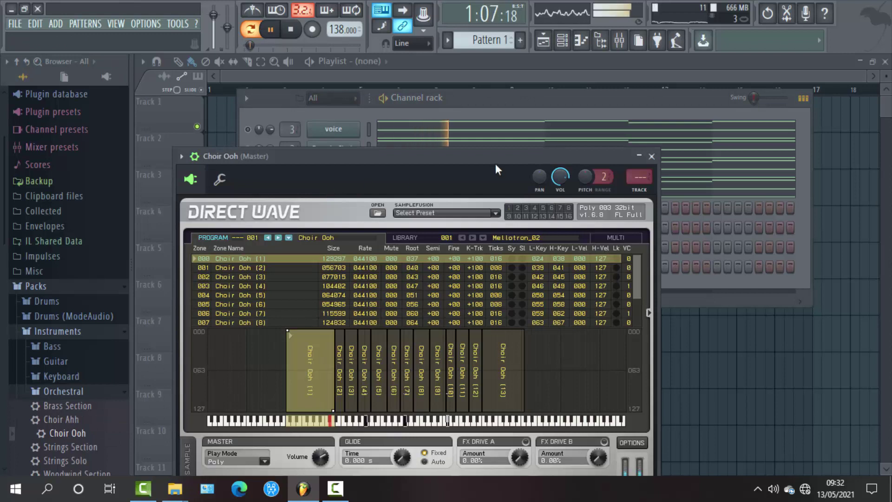
pyautogui.click(651, 157)
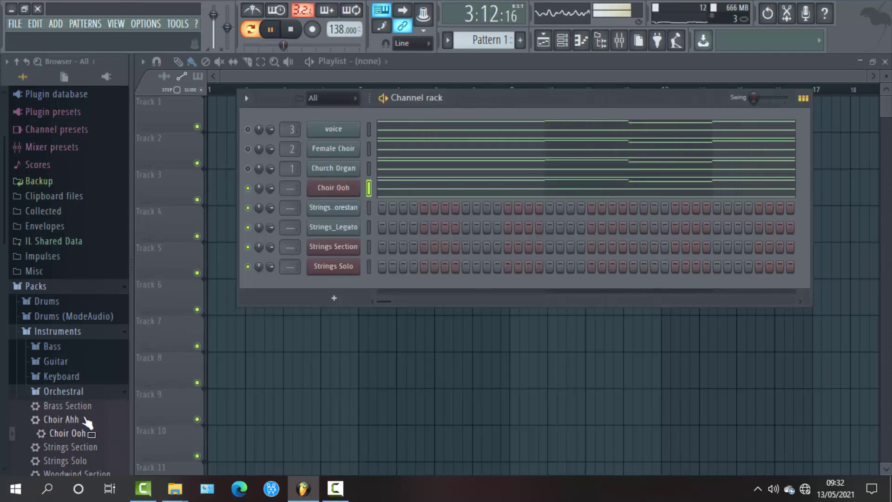
# - Swap the Choir Ooh channel back to the Choir Ahh preset, listen to it, and stop playback
pyautogui.moveTo(65, 419); pyautogui.dragTo(356, 191)
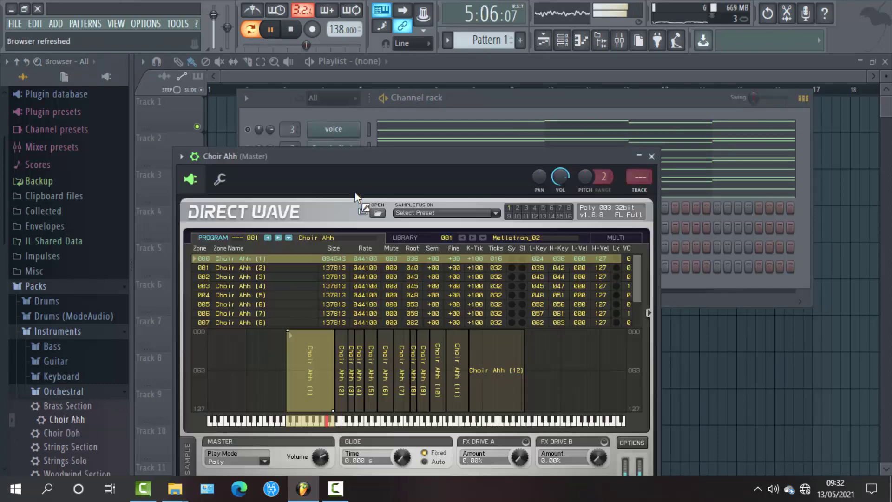
pyautogui.click(651, 157)
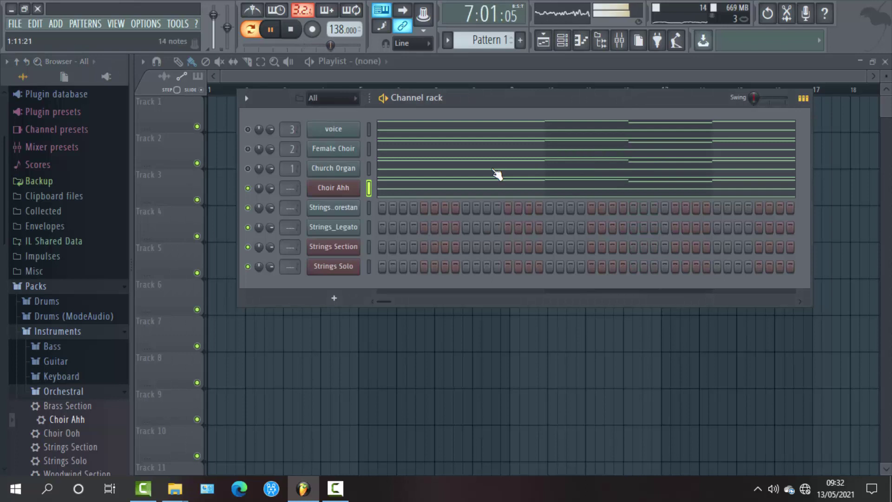
pyautogui.press('space')
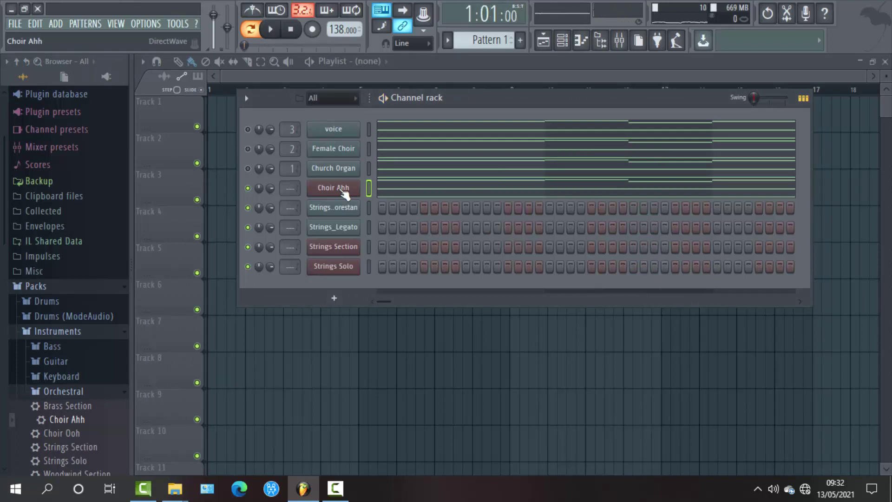
# - Delete the Choir Ahh channel and play the pattern with the voice and Female Choir channels unmuted
pyautogui.rightClick(343, 188)
pyautogui.click(403, 303)
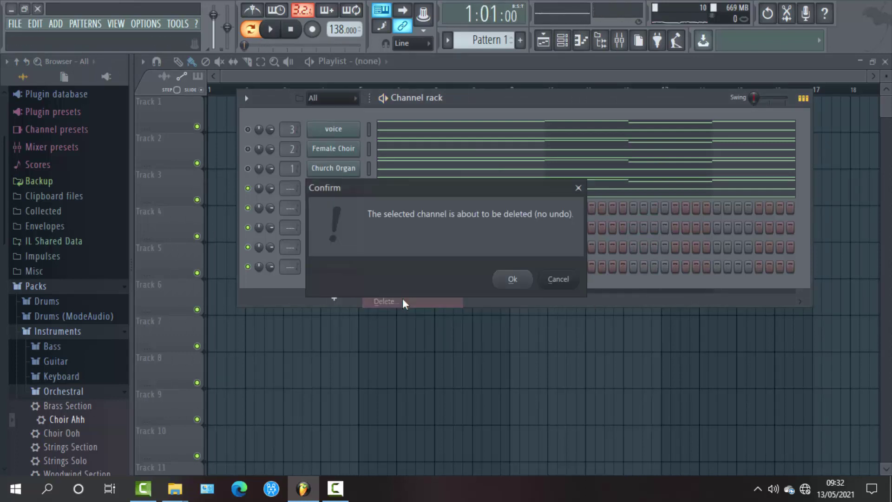
pyautogui.click(512, 279)
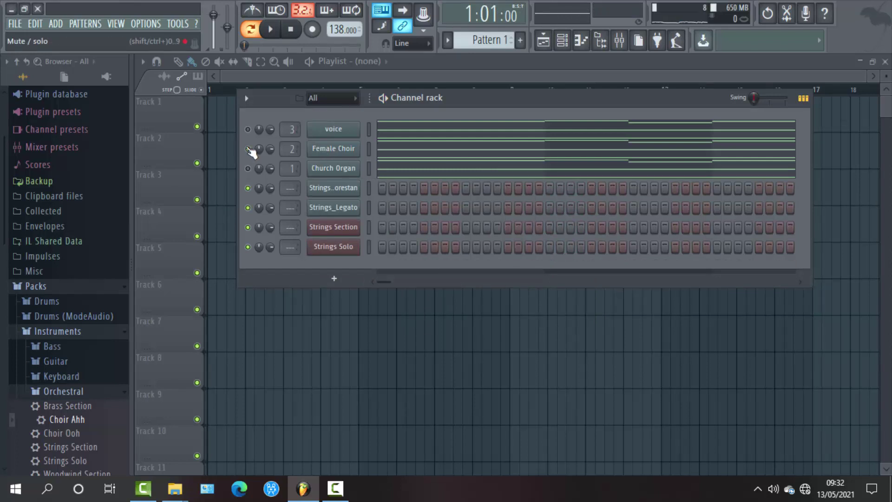
pyautogui.press('space')
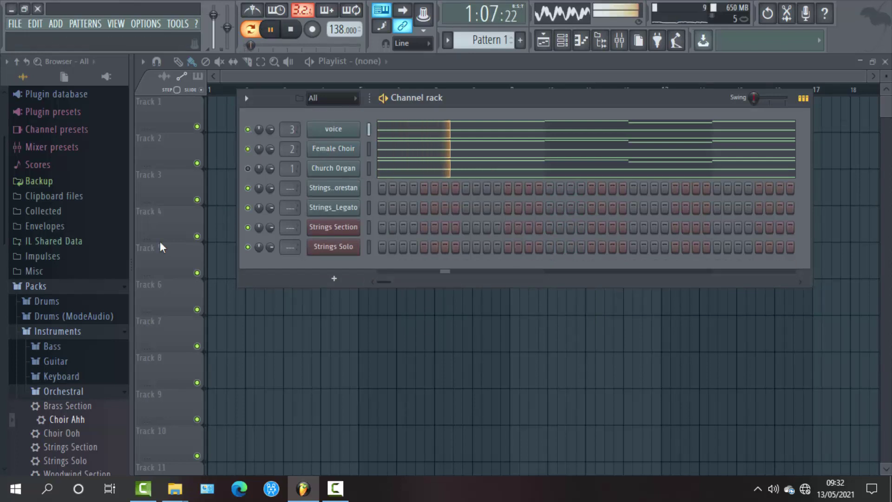
# - Collapse the browser folders, slightly lower the voice and Female Choir mixer tracks during playback, and close the mixer
pyautogui.click(27, 62)
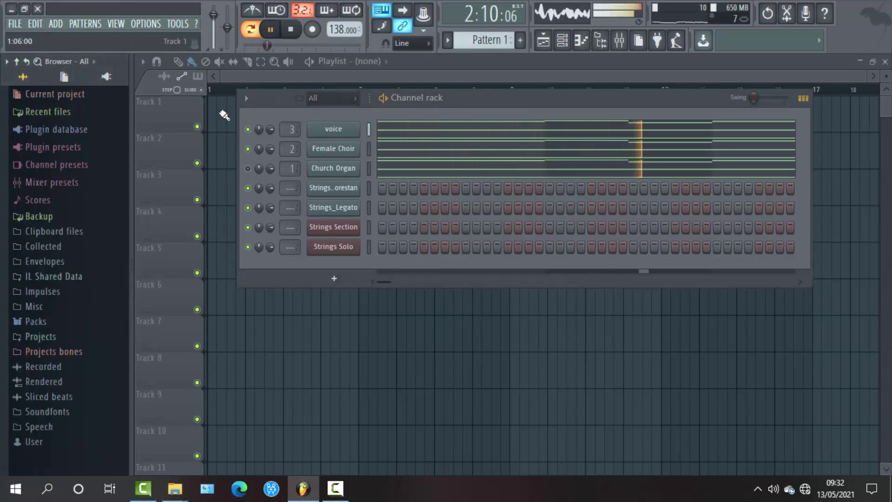
pyautogui.click(619, 44)
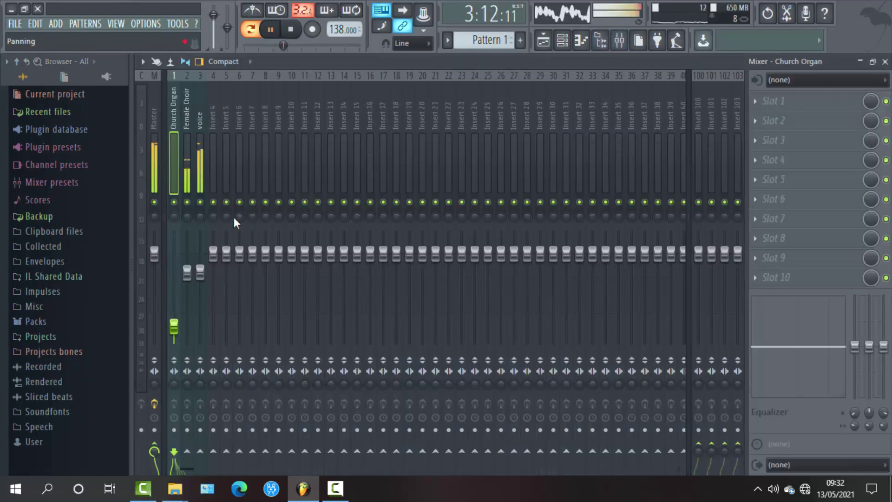
pyautogui.moveTo(200, 271); pyautogui.dragTo(186, 276)
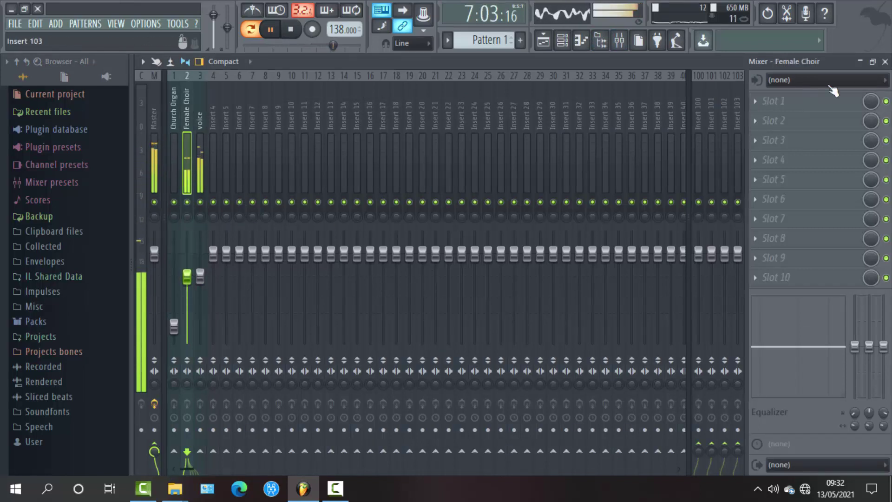
pyautogui.click(885, 61)
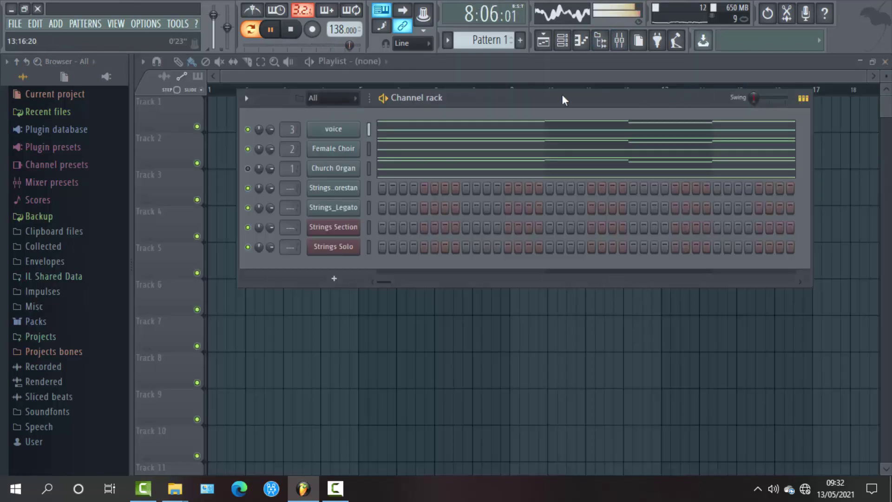
# - Move the channel rack slightly down, stop playback, and mute the Church Organ channel
pyautogui.moveTo(559, 94); pyautogui.dragTo(557, 113)
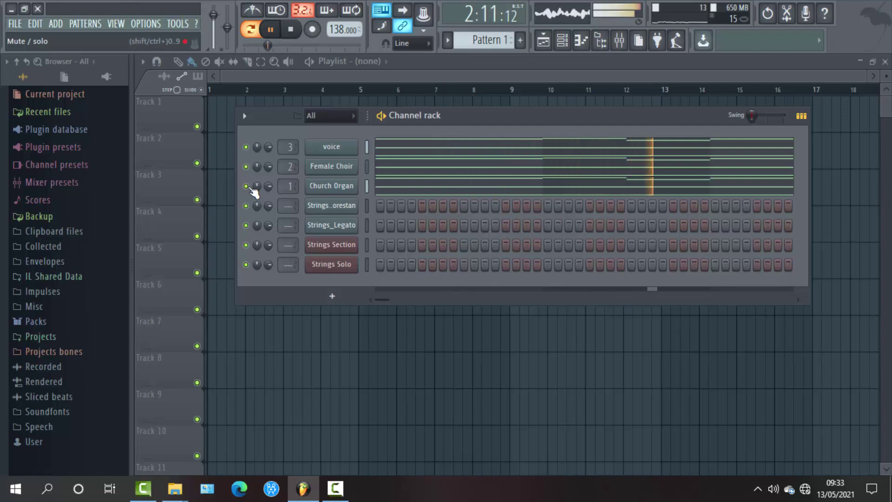
pyautogui.press('space')
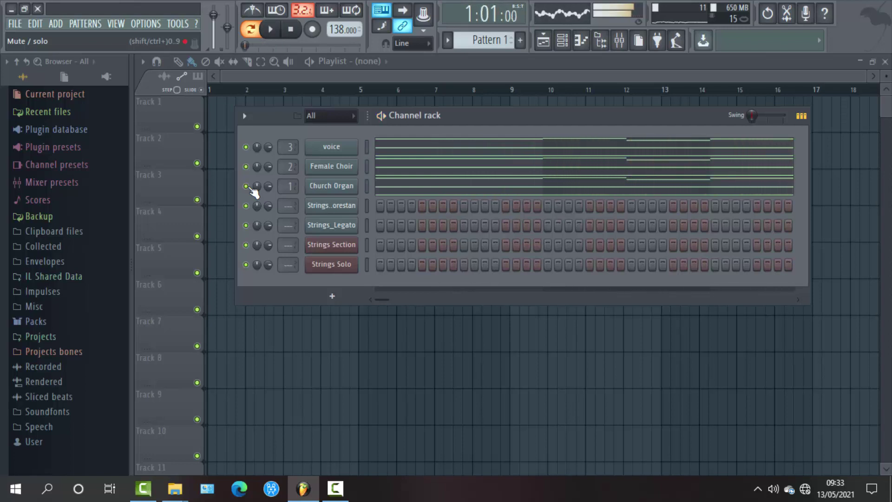
pyautogui.click(251, 186)
# - Look over the Church Organ channel's soundfont player and its miscellaneous settings, and close the window
pyautogui.click(321, 186)
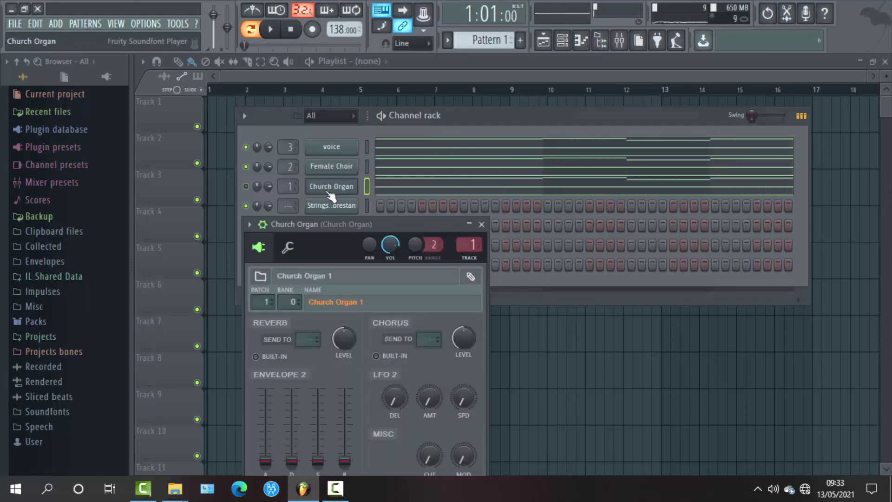
pyautogui.click(288, 247)
pyautogui.moveTo(330, 227); pyautogui.dragTo(354, 148)
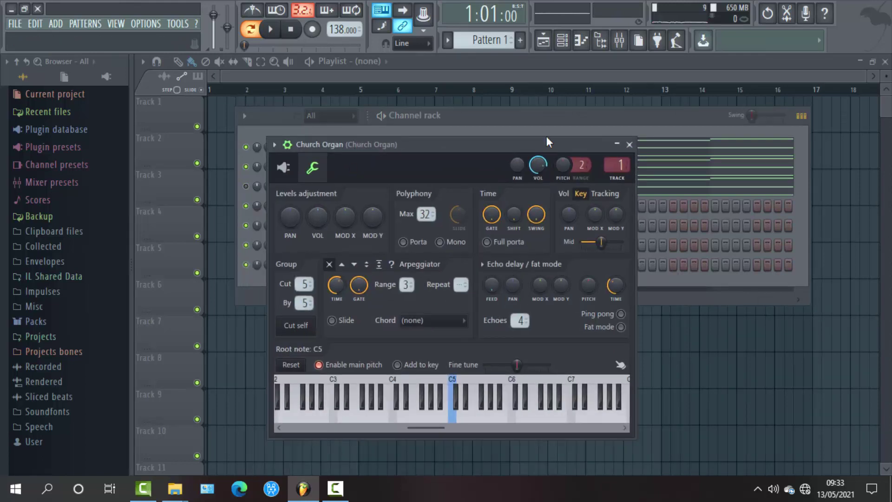
pyautogui.click(629, 144)
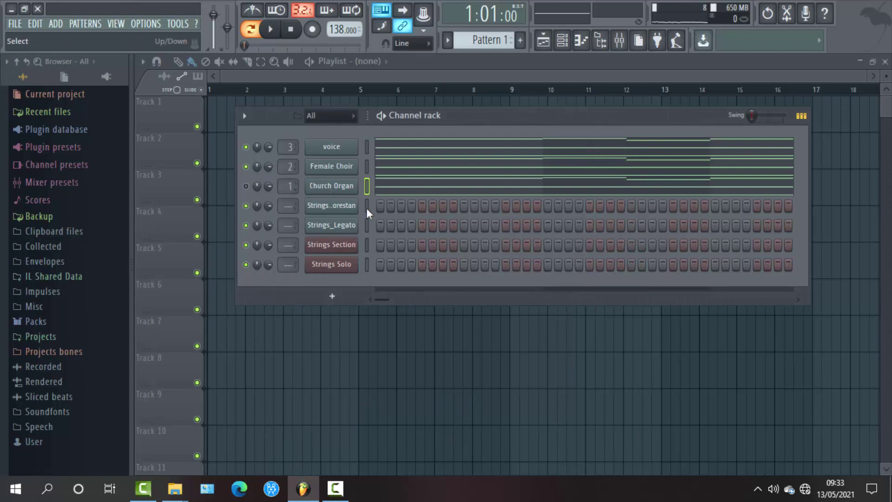
# - Select the Strings_Florestan channel and audition its sound with a few notes
pyautogui.press('n')
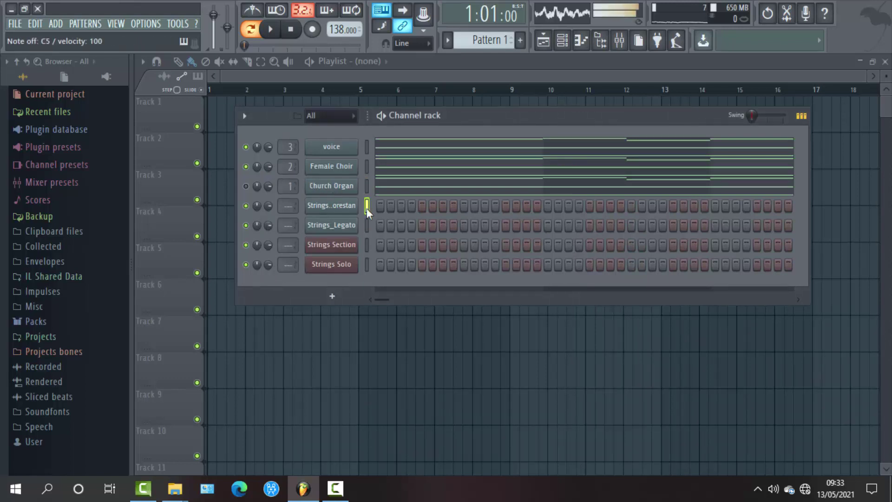
pyautogui.press('q')
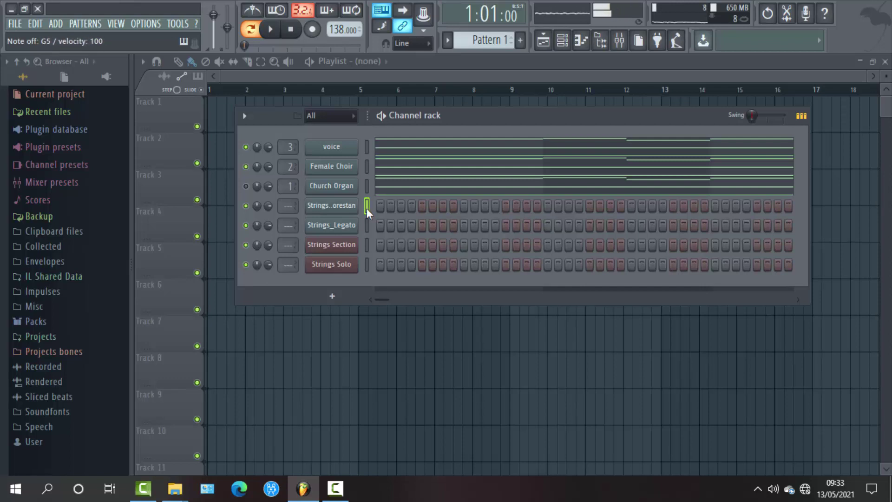
pyautogui.press('n')
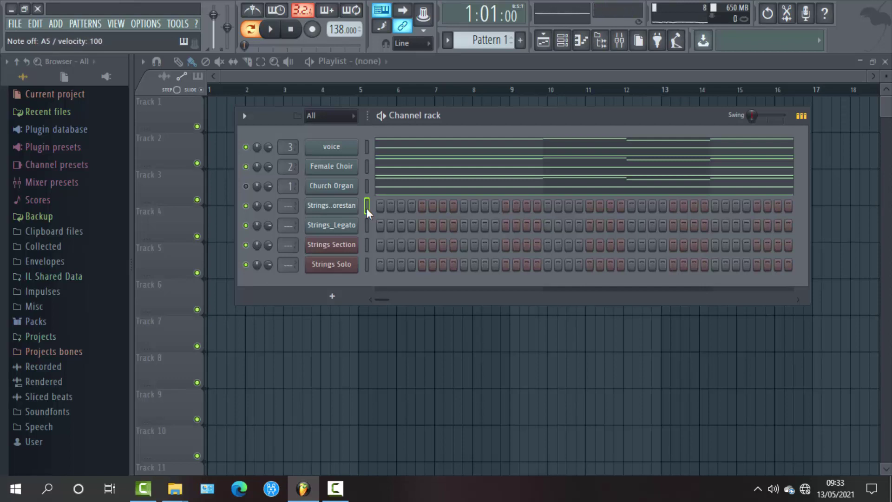
# - In the Strings_Florestan piano roll, place a C#6 note at the start of bar 1 and shorten it to one beat
pyautogui.rightClick(347, 212)
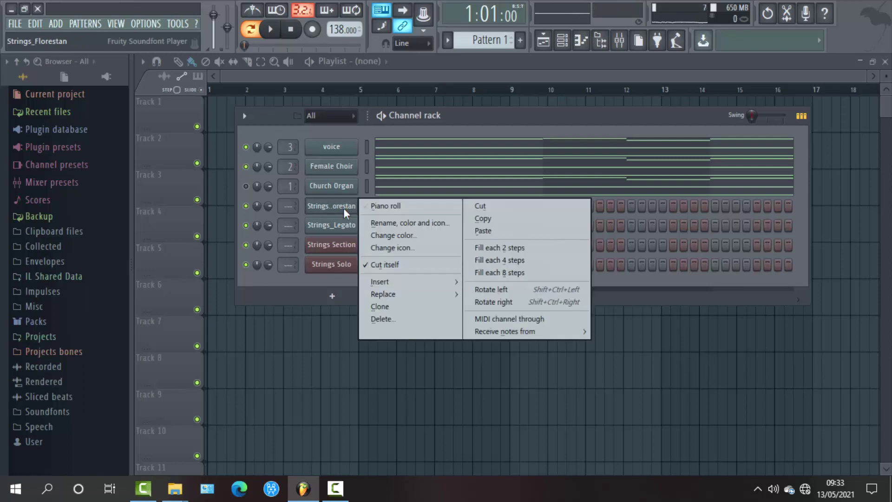
pyautogui.click(392, 210)
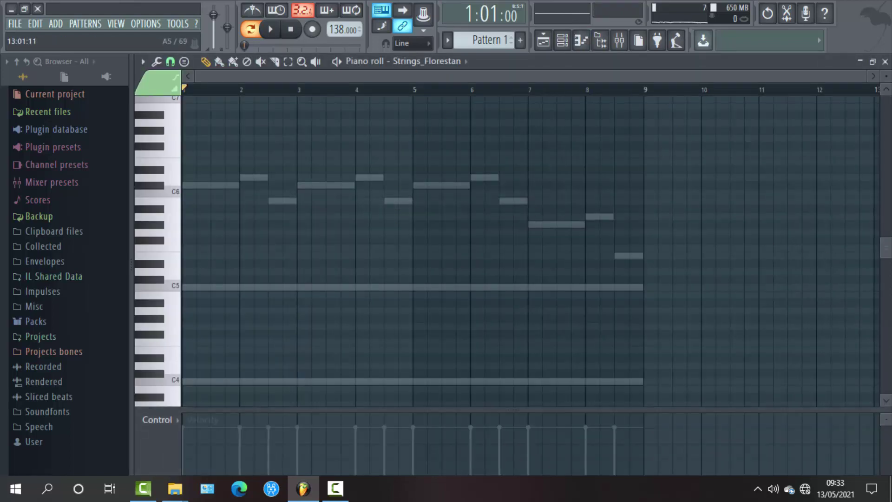
pyautogui.moveTo(888, 251); pyautogui.dragTo(888, 256)
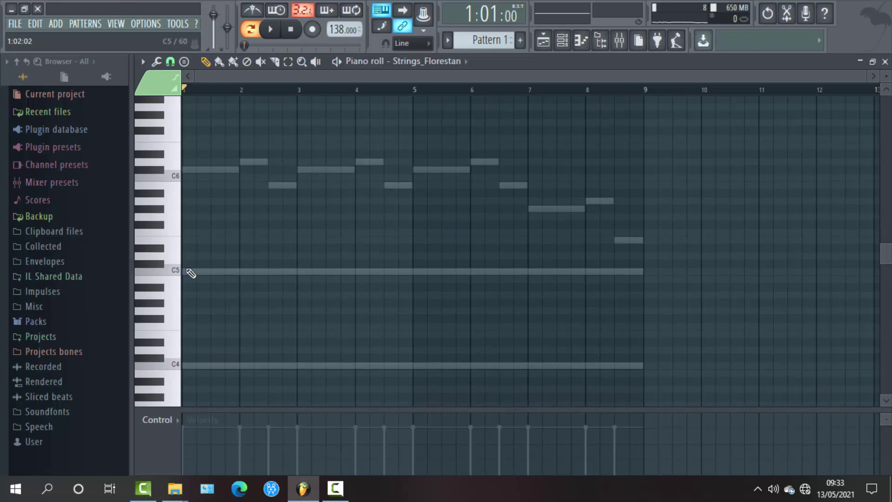
pyautogui.click(193, 271)
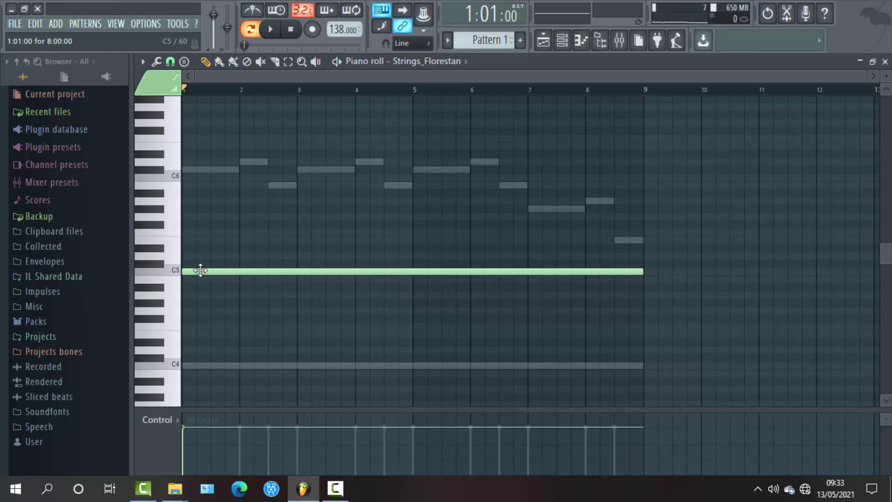
pyautogui.moveTo(199, 270); pyautogui.dragTo(197, 166)
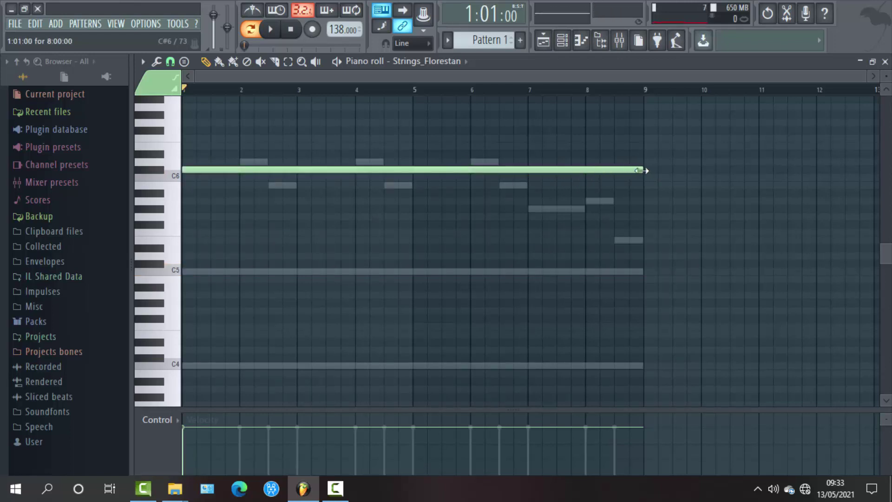
pyautogui.moveTo(616, 172); pyautogui.dragTo(210, 138)
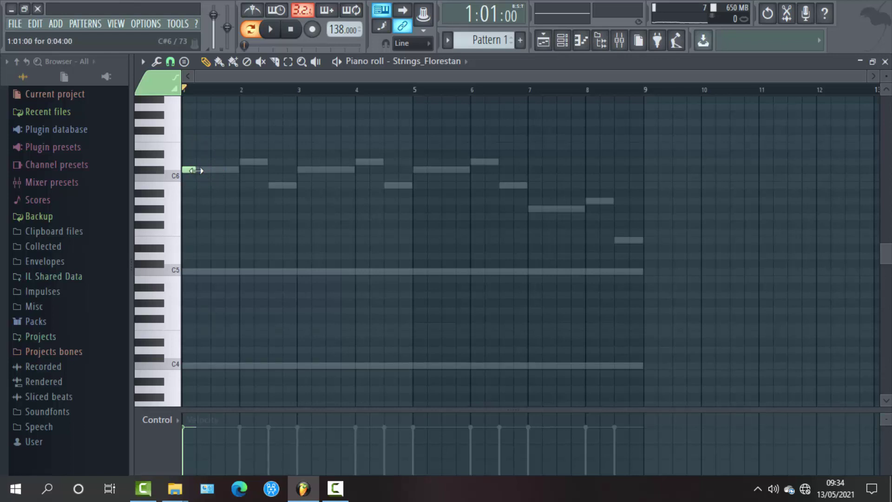
# - Add three more one-beat C#6 notes to fill bar 1 and play the pattern back
pyautogui.click(203, 170)
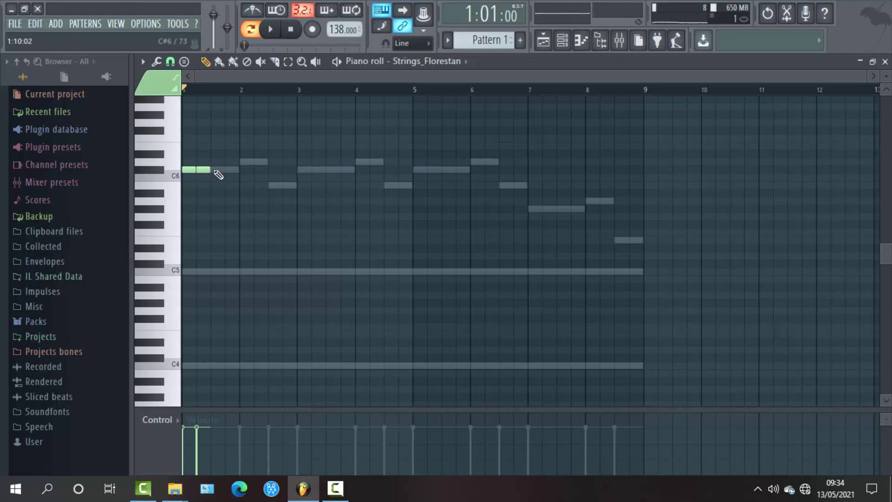
pyautogui.click(217, 170)
pyautogui.click(232, 171)
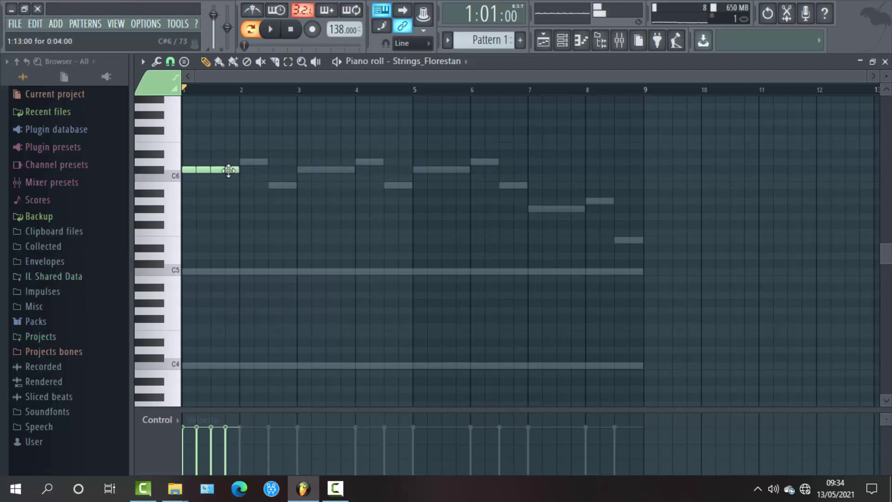
pyautogui.press('space')
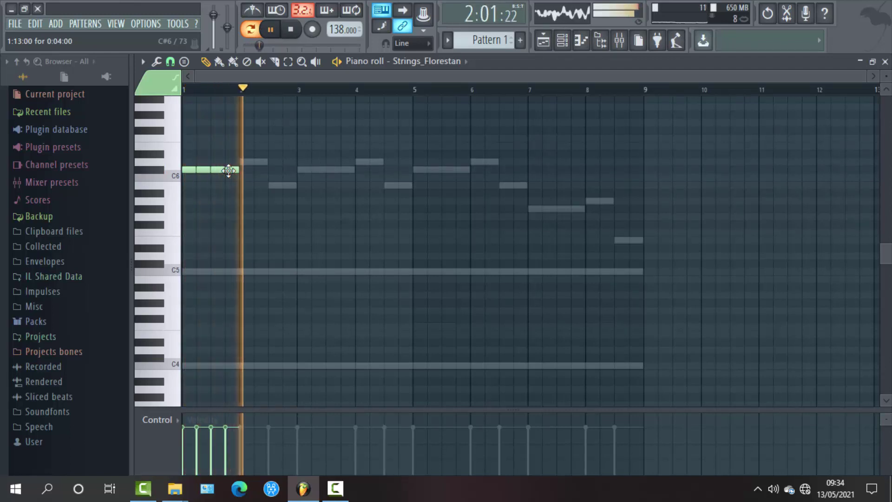
pyautogui.press('space')
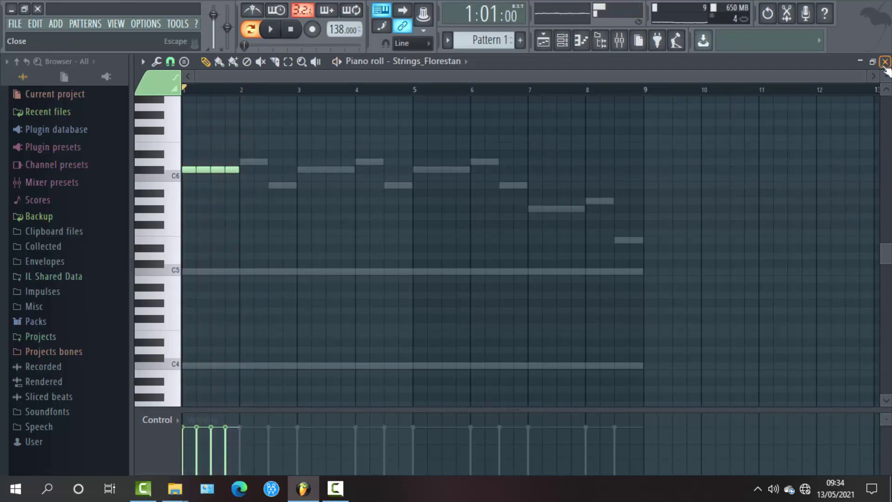
# - Mute the voice and Female Choir channels, then reopen the Strings_Florestan notes and play them alone
pyautogui.click(885, 61)
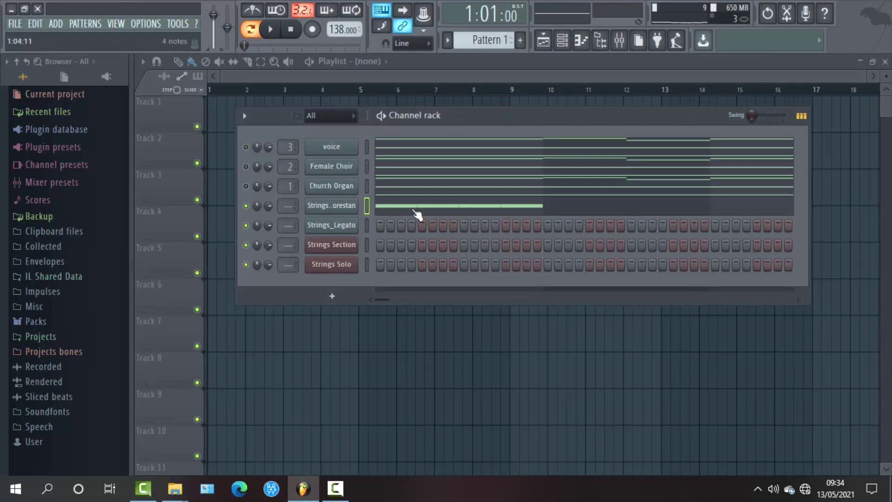
pyautogui.click(418, 215)
pyautogui.press('space')
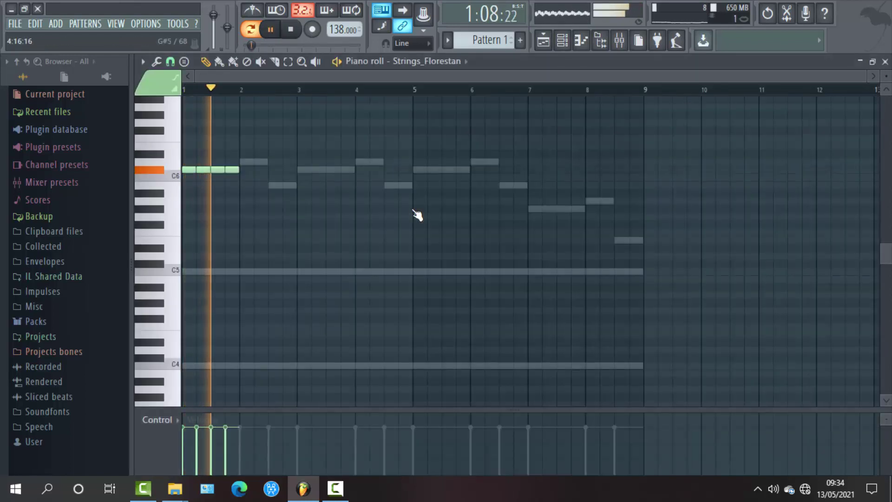
pyautogui.press('space')
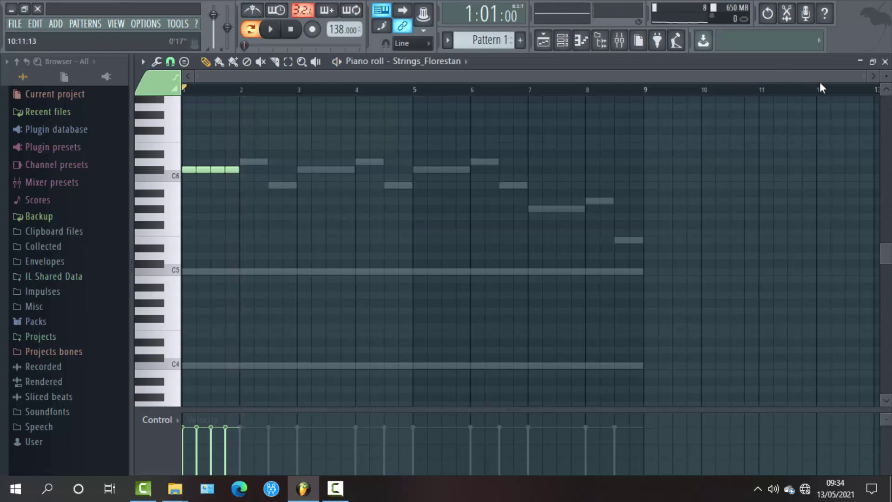
# - Shorten the four C#6 notes in bar 1 to half a beat each and play them back
pyautogui.moveTo(864, 77); pyautogui.dragTo(414, 100)
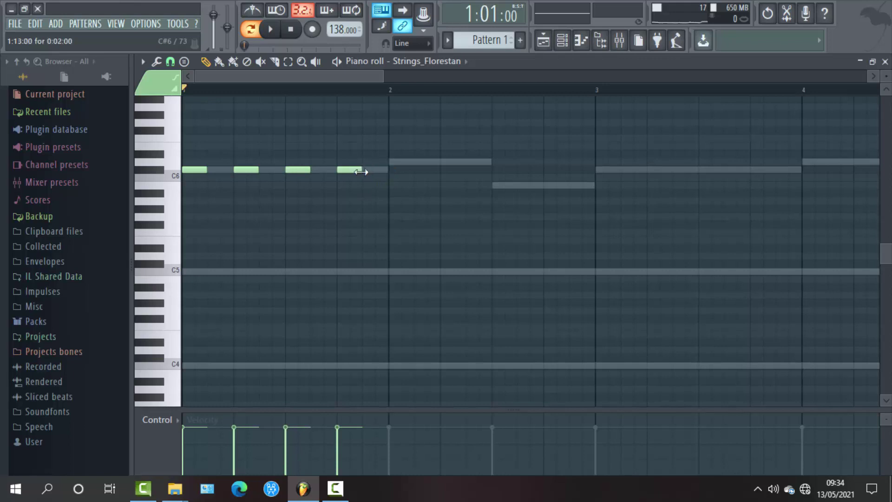
pyautogui.press('space')
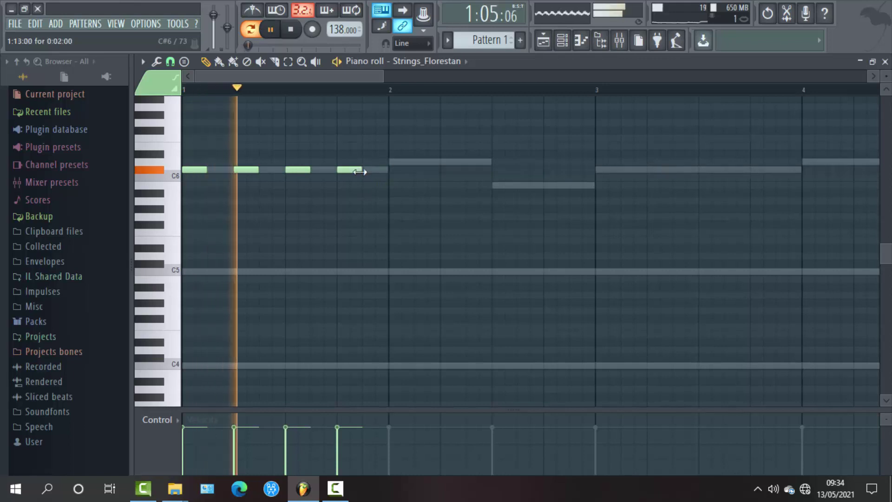
pyautogui.press('space')
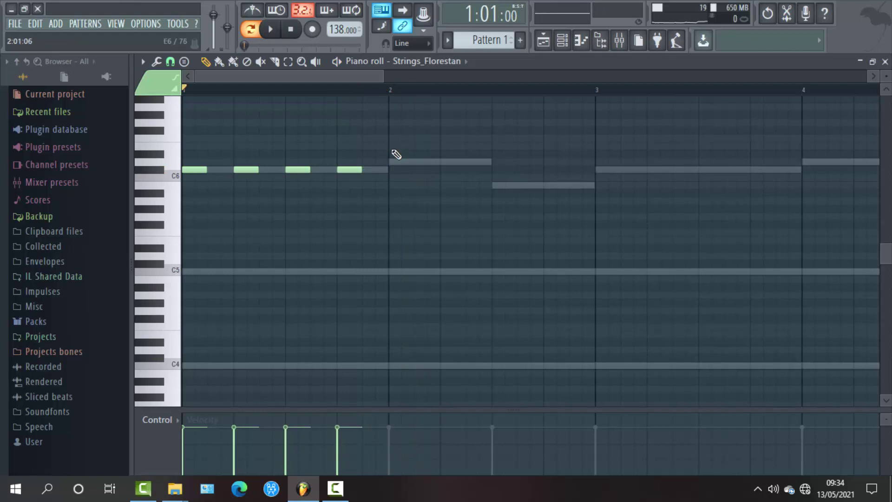
# - Add half-beat notes on the first two beats of bar 2, audition them, and lower both to D6
pyautogui.click(391, 148)
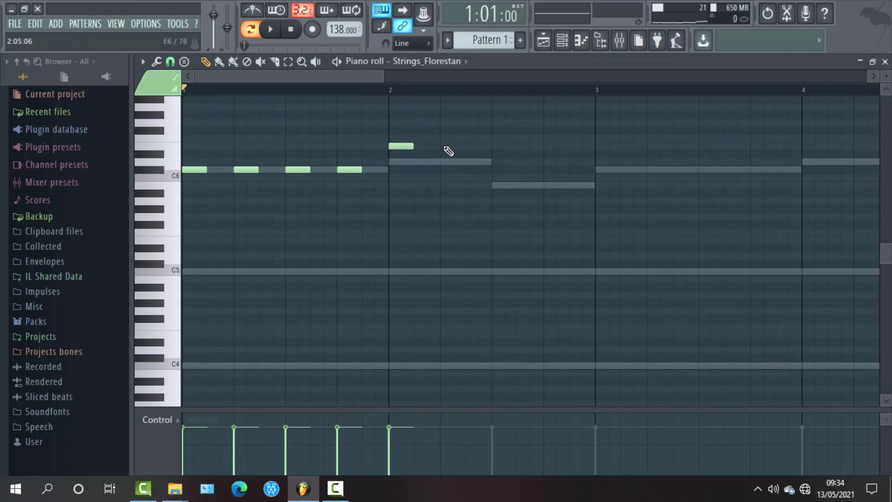
pyautogui.click(445, 147)
pyautogui.press('space')
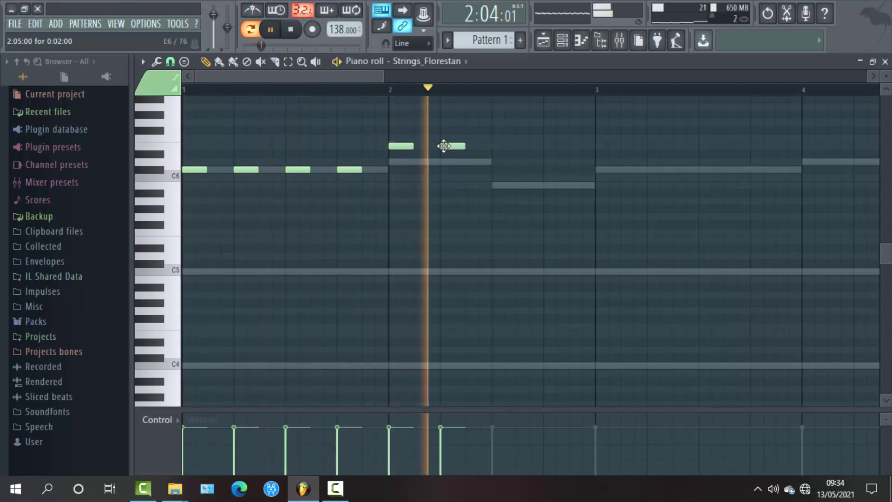
pyautogui.press('space')
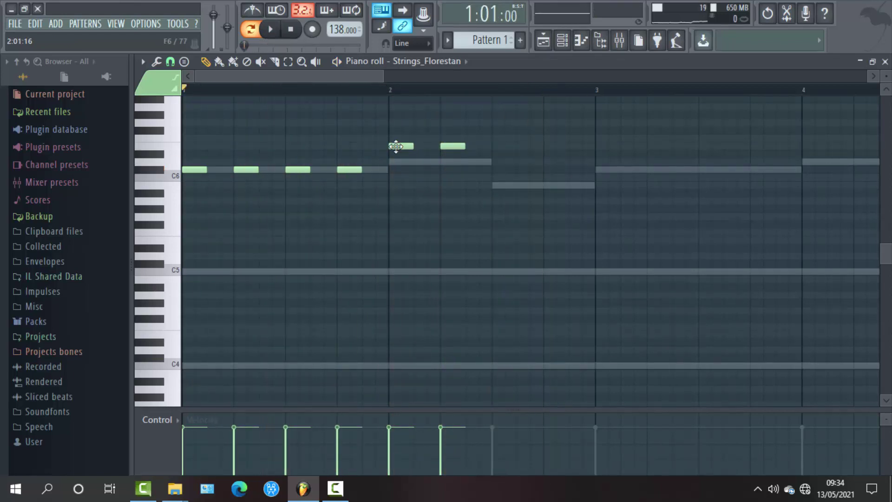
pyautogui.moveTo(395, 146); pyautogui.dragTo(396, 166)
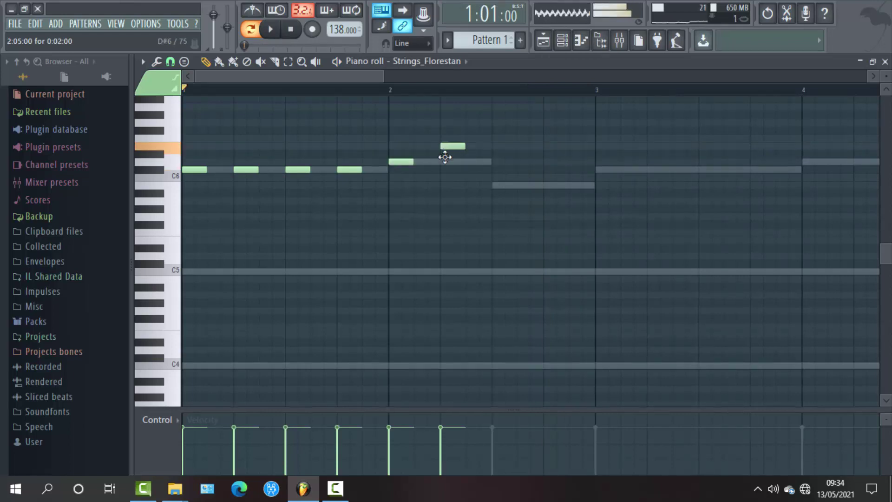
pyautogui.moveTo(446, 147); pyautogui.dragTo(445, 167)
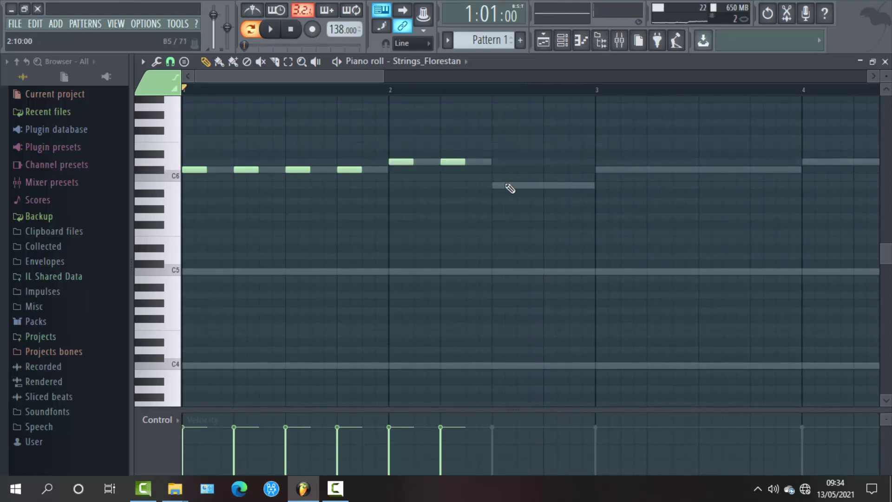
# - Add half-beat B5 notes on beats three and four of bar 2 and play the phrase back
pyautogui.click(503, 188)
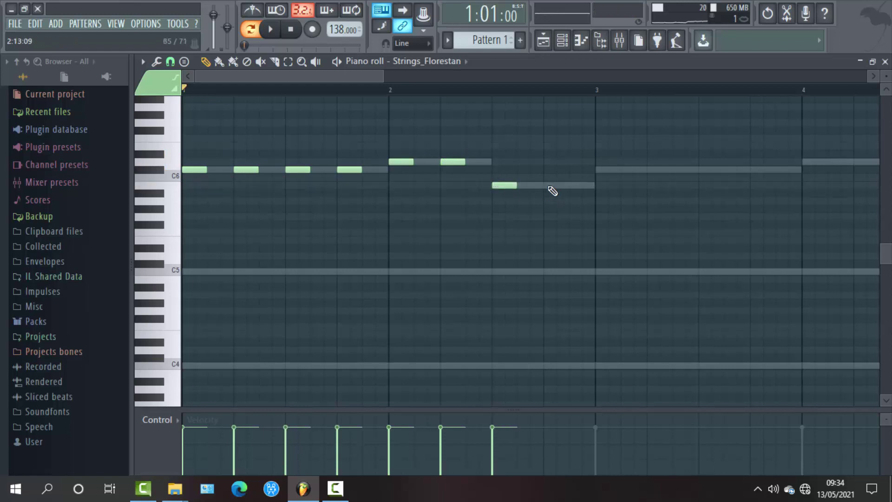
pyautogui.click(551, 190)
pyautogui.doubleClick(551, 188)
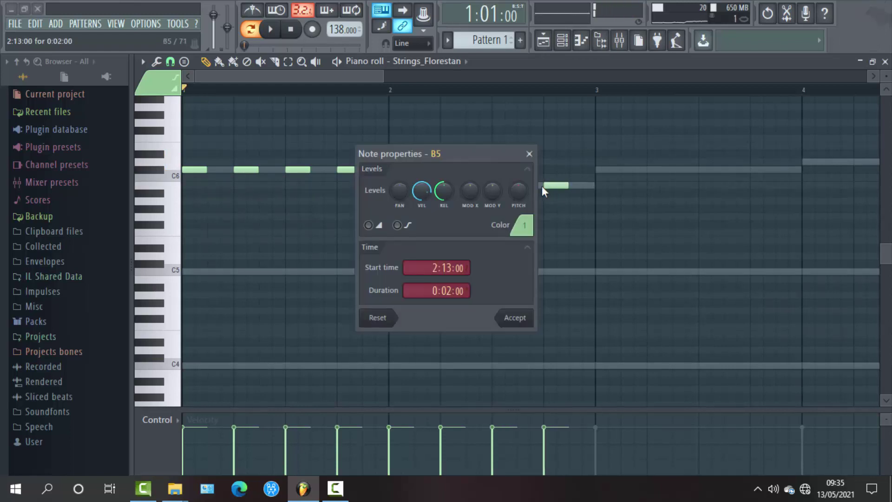
pyautogui.click(531, 156)
pyautogui.press('space')
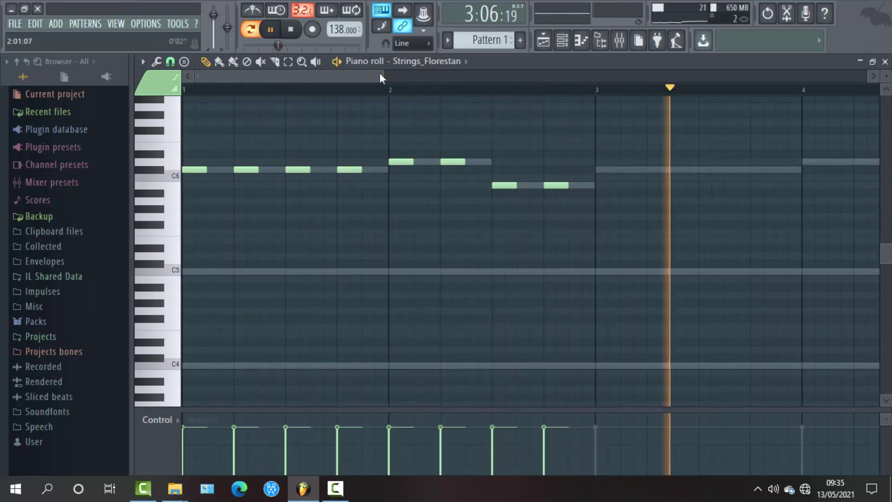
pyautogui.moveTo(381, 73); pyautogui.dragTo(555, 93)
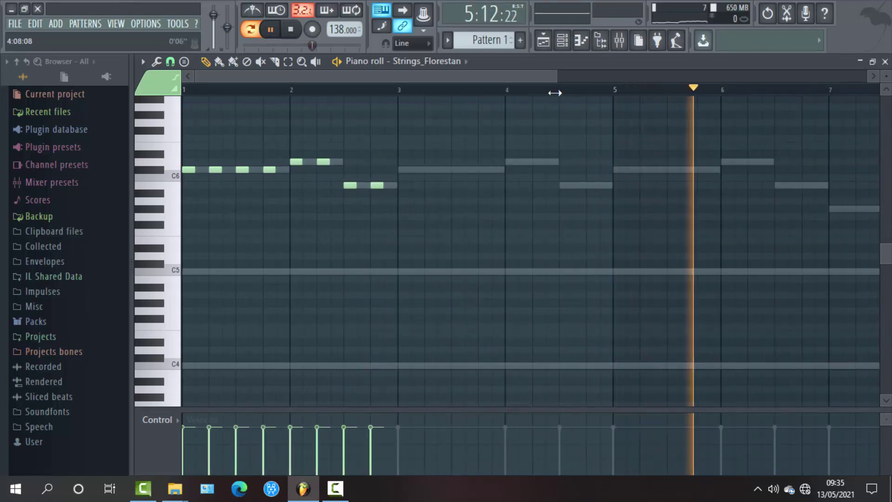
pyautogui.press('space')
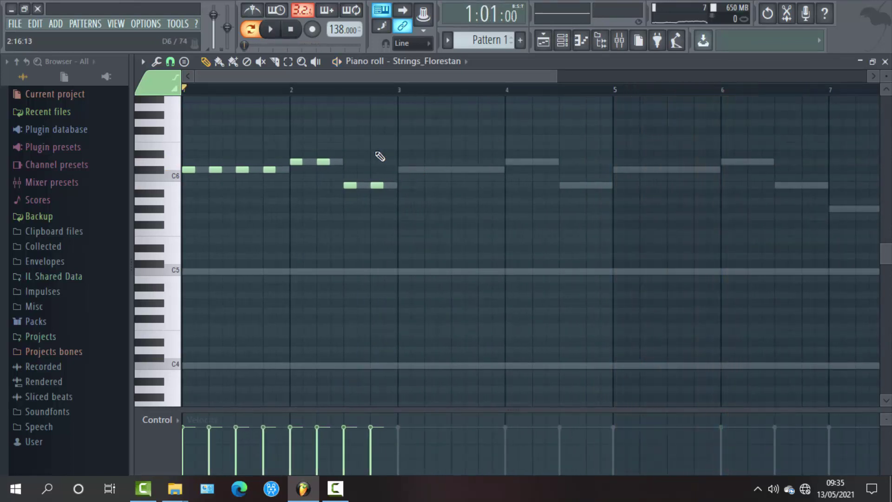
# - Select the eight notes of bars 1 and 2, duplicate them, and align the copy with the start of bar 3
pyautogui.click(401, 172)
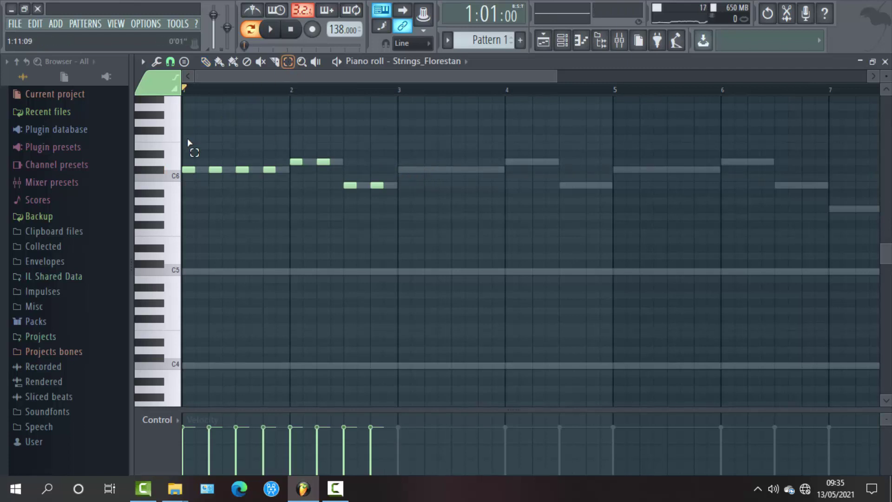
pyautogui.moveTo(188, 140); pyautogui.dragTo(403, 223)
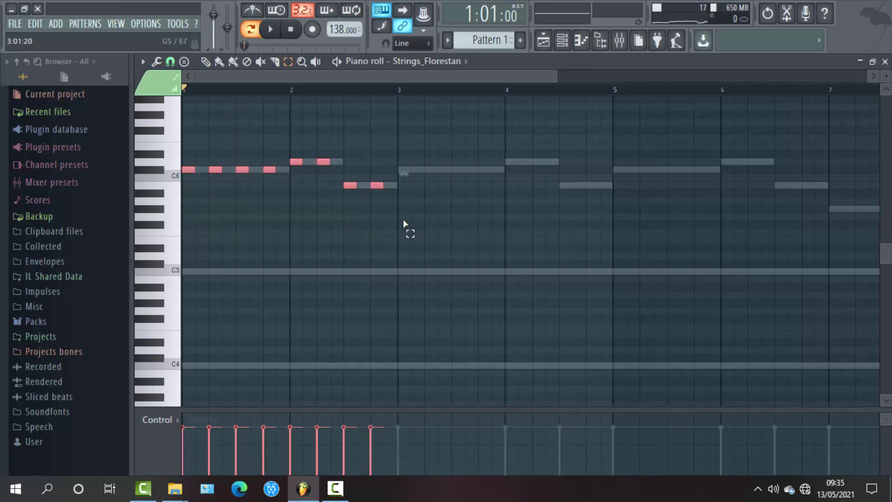
pyautogui.hotkey('ctrl', 'b')
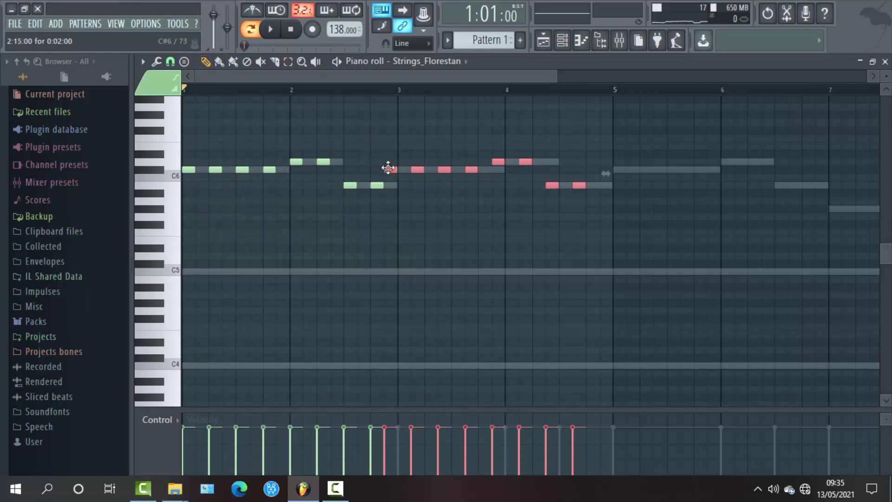
pyautogui.moveTo(388, 168); pyautogui.dragTo(405, 165)
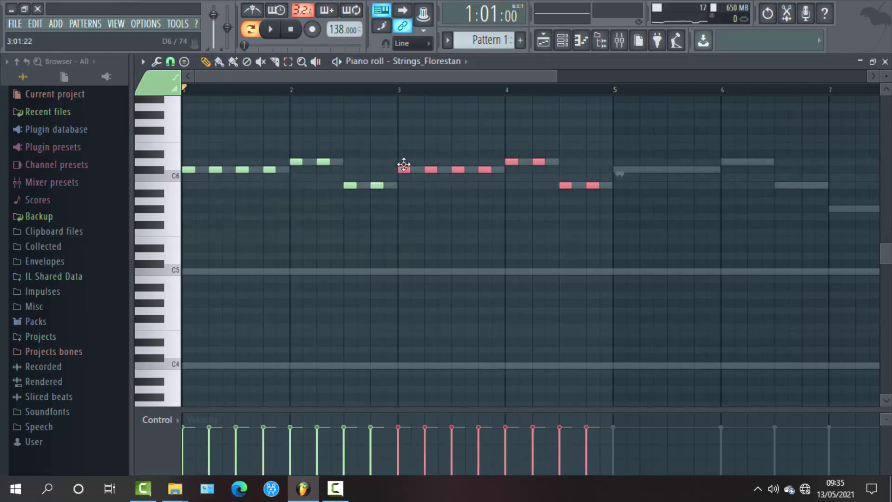
# - During playback, duplicate the two-bar string phrase again and align the copy with the start of bar 5
pyautogui.press('space')
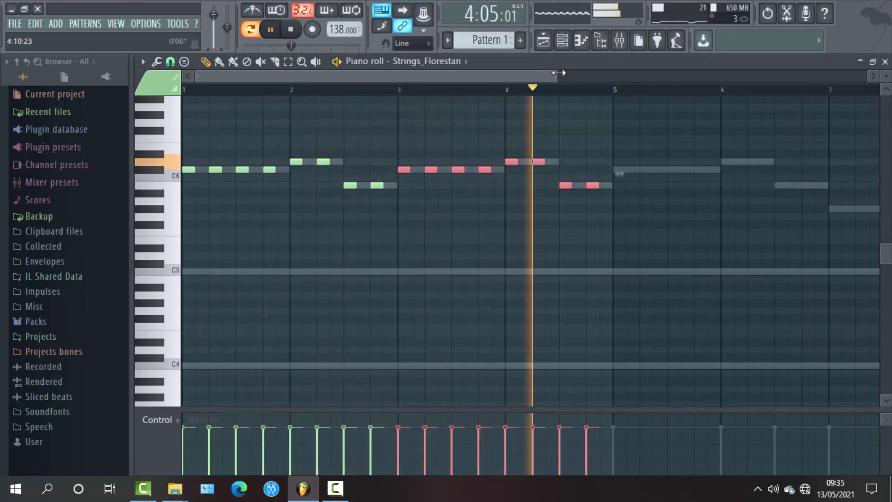
pyautogui.moveTo(559, 73); pyautogui.dragTo(615, 79)
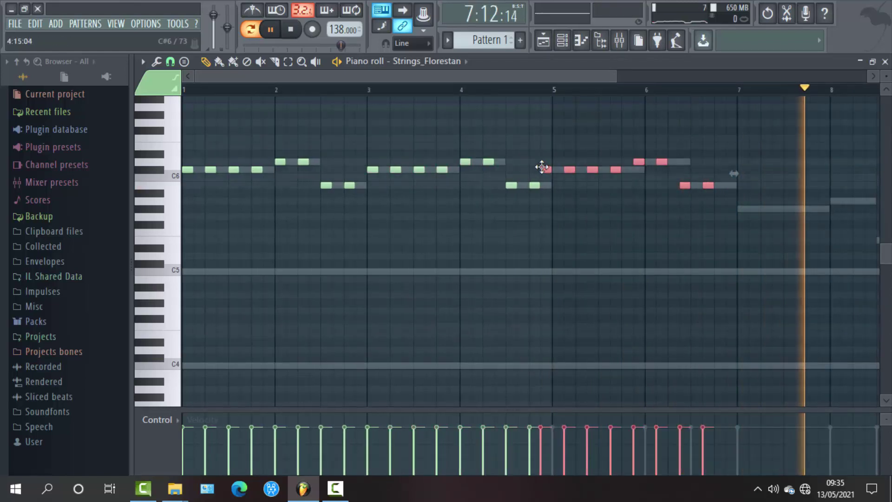
pyautogui.moveTo(542, 167); pyautogui.dragTo(552, 168)
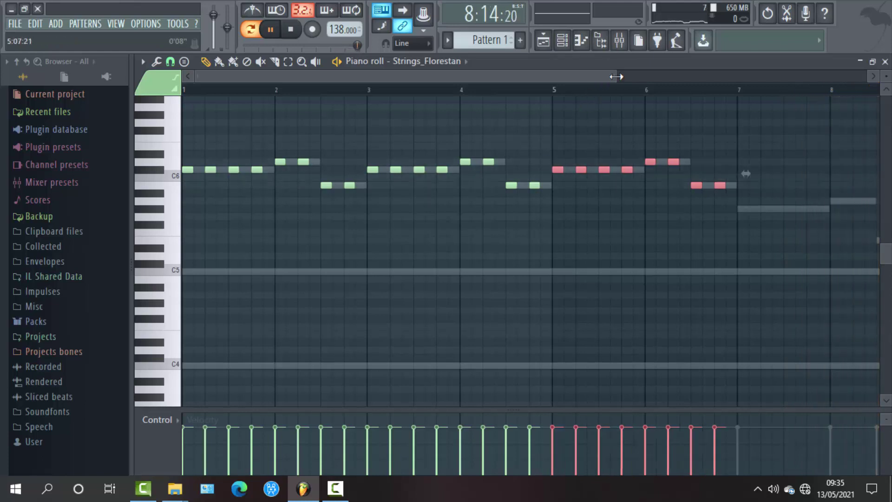
# - Return to the channel rack and unmute the Female Choir channel while the pattern plays
pyautogui.moveTo(616, 77); pyautogui.dragTo(768, 81)
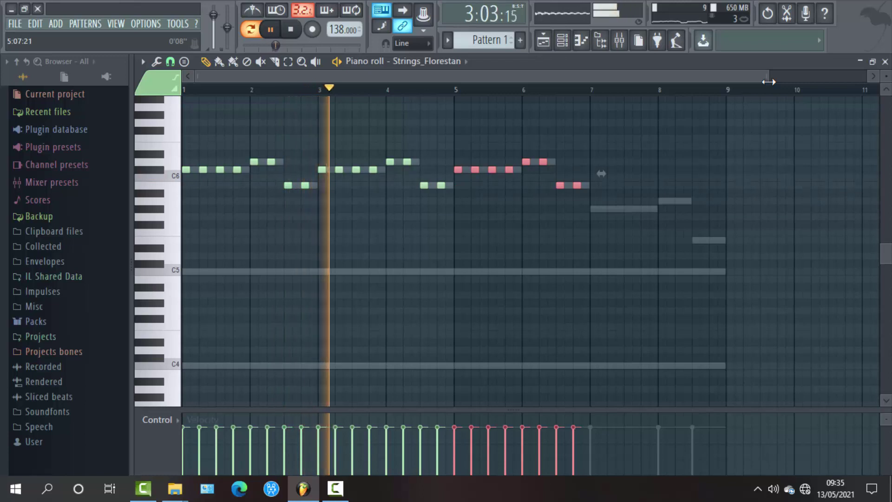
pyautogui.click(544, 42)
pyautogui.click(562, 42)
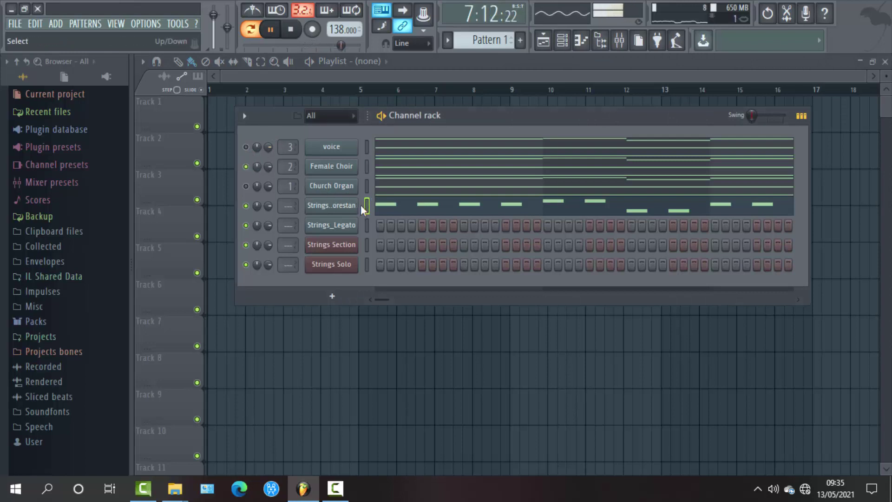
# - Toggle the Female Choir and voice channels on and off during playback to compare them with the strings
pyautogui.click(250, 31)
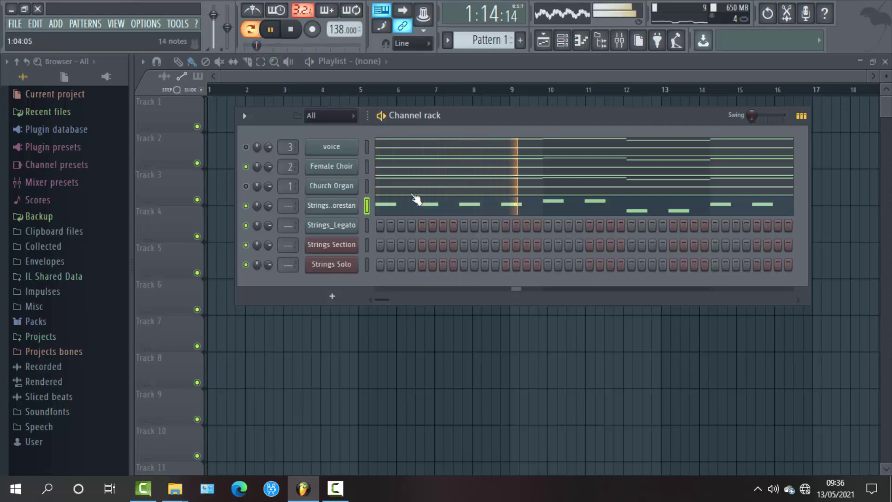
pyautogui.click(246, 167)
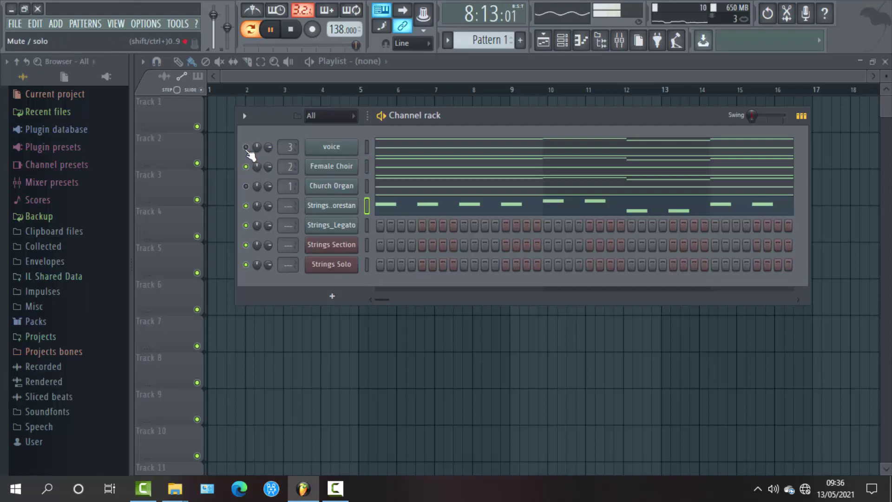
pyautogui.click(246, 147)
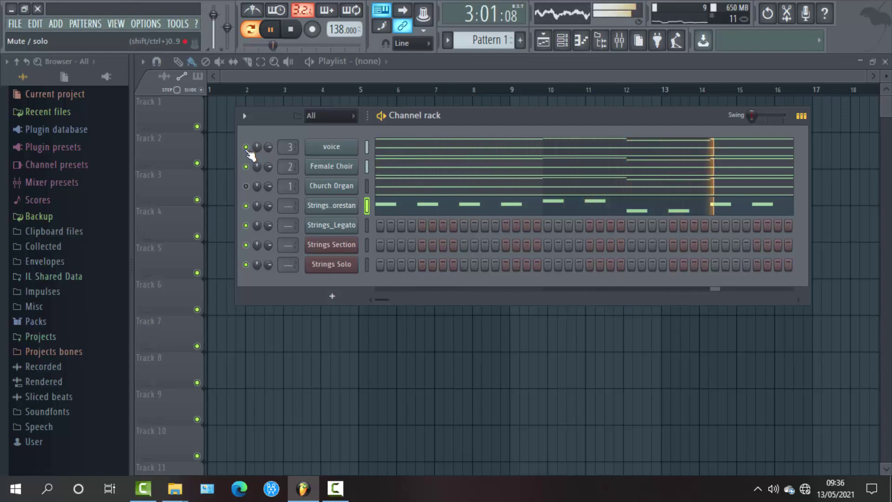
pyautogui.click(246, 147)
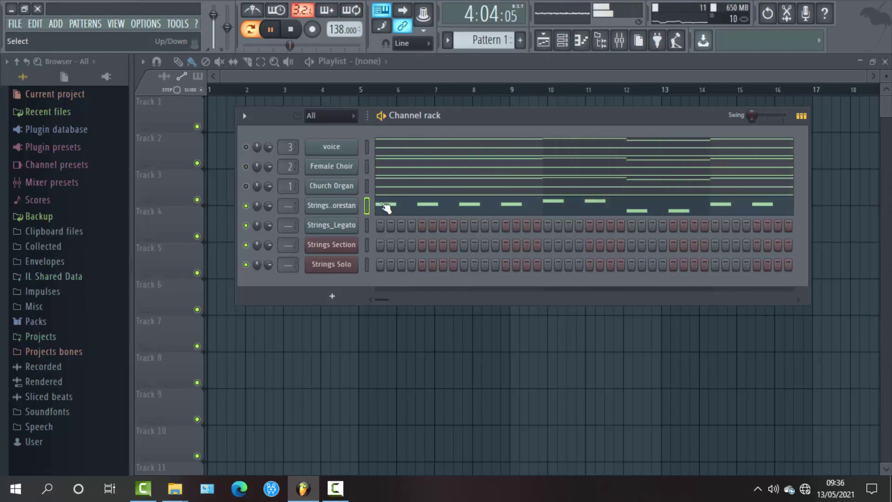
# - In the Strings_Florestan piano roll, stop playback and place half-beat G#5 notes on all four beats of bar 7
pyautogui.click(407, 211)
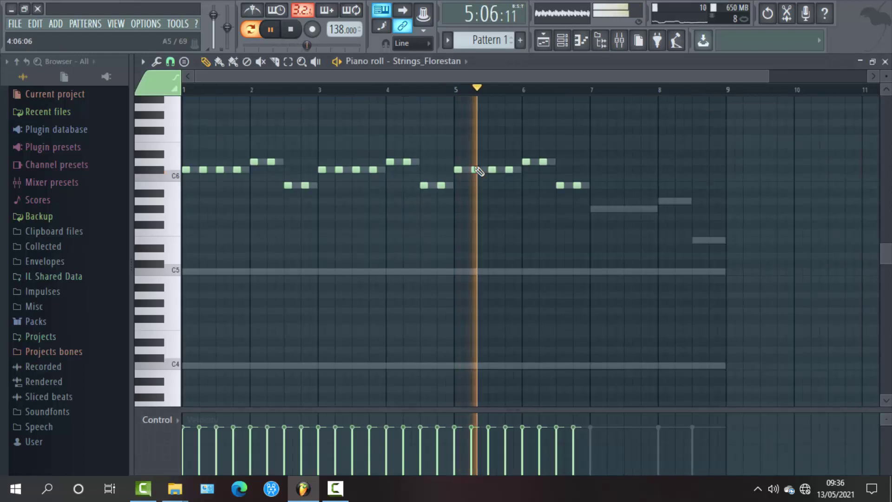
pyautogui.press('space')
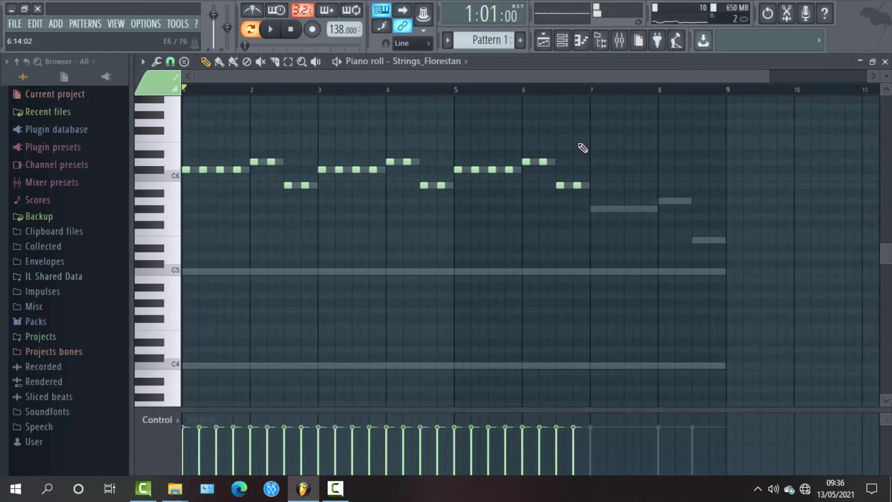
pyautogui.click(594, 217)
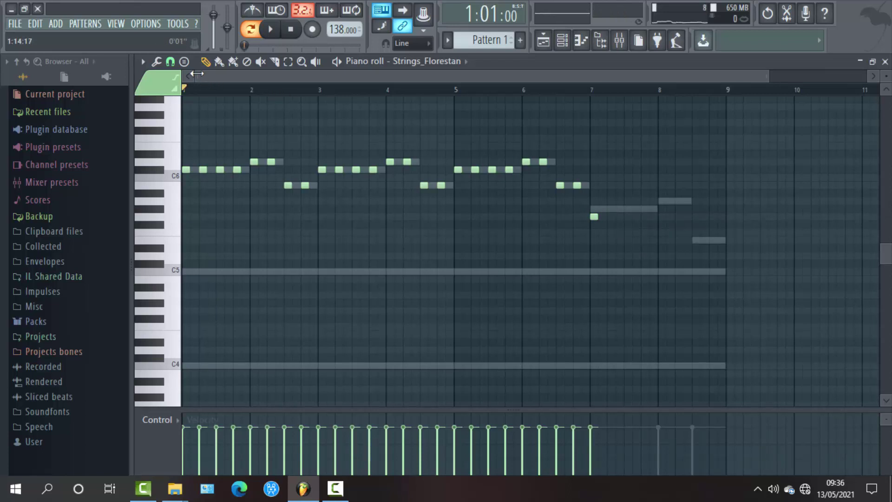
pyautogui.moveTo(197, 73); pyautogui.dragTo(412, 46)
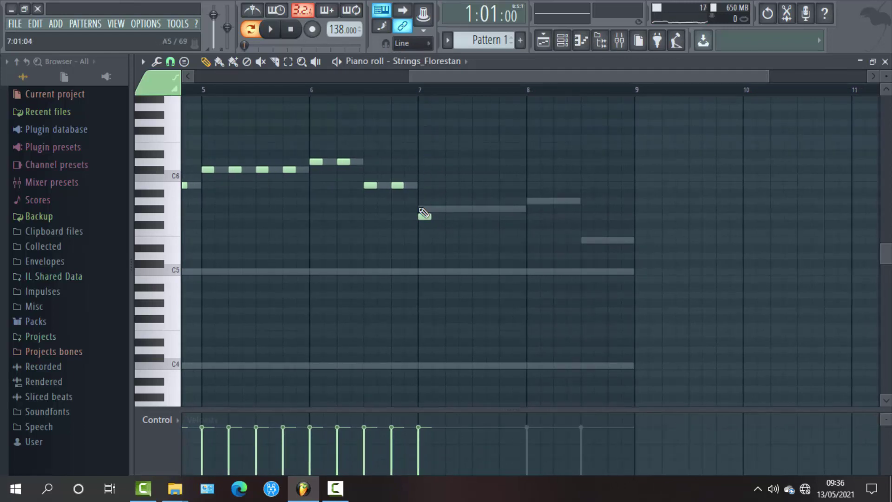
pyautogui.moveTo(422, 214); pyautogui.dragTo(427, 208)
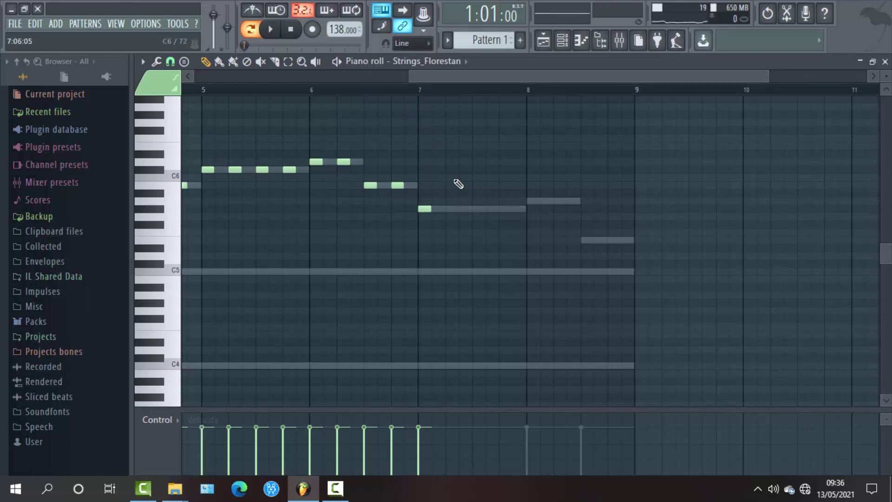
pyautogui.click(447, 208)
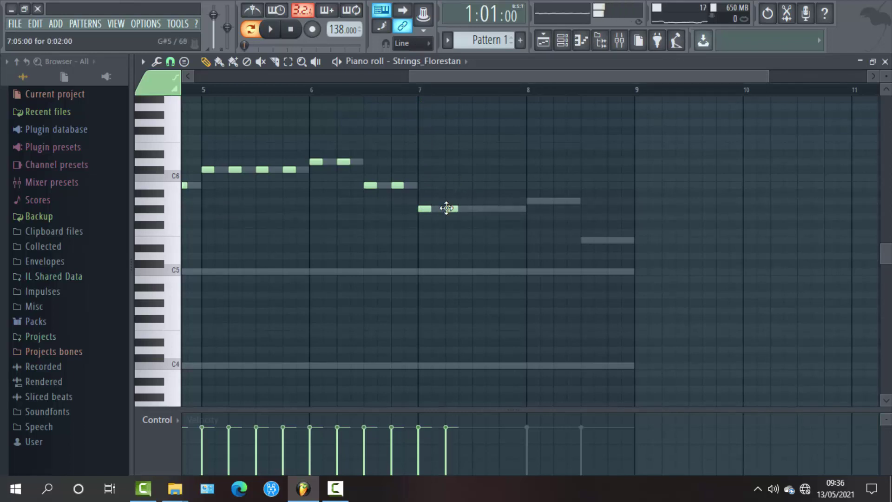
pyautogui.click(476, 209)
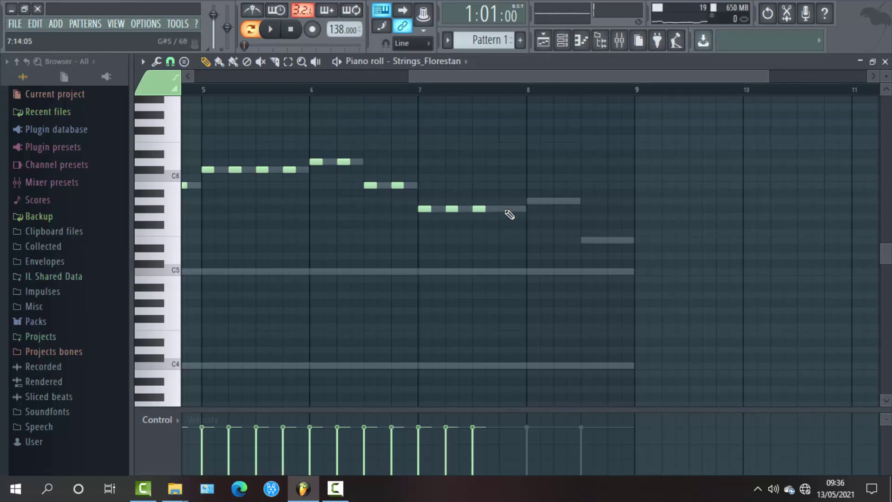
pyautogui.click(495, 209)
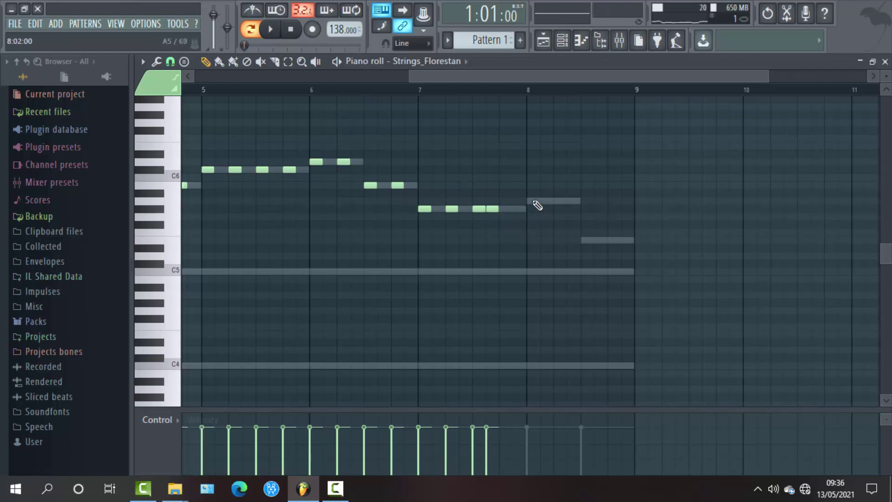
pyautogui.moveTo(502, 207); pyautogui.dragTo(515, 208)
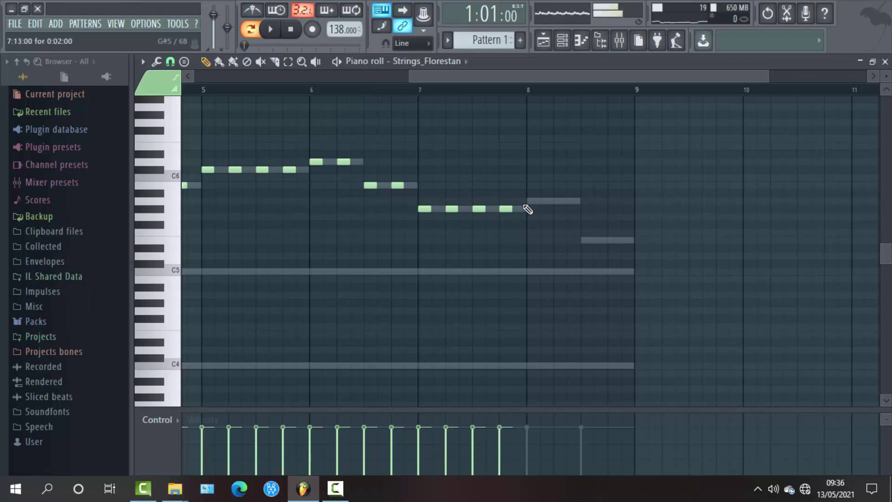
# - Add half-beat A5 notes on beats one and two of bar 8 and half-beat D#5 notes on beats three and four
pyautogui.click(529, 202)
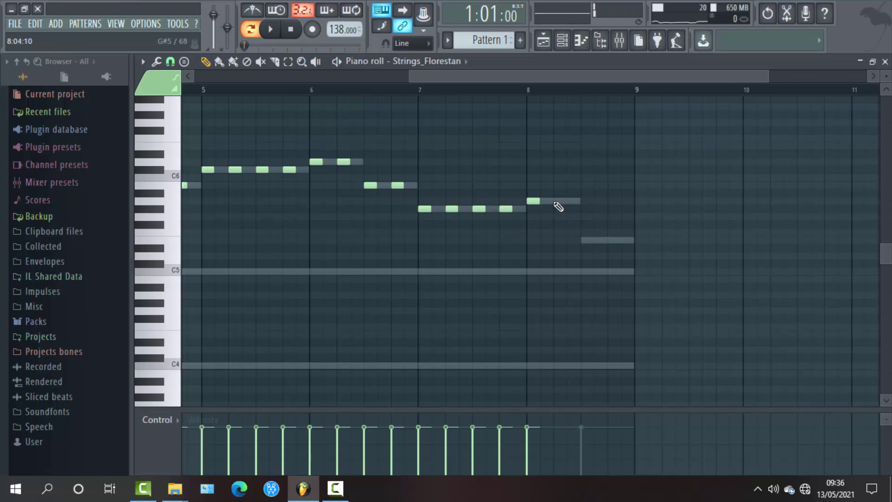
pyautogui.click(551, 202)
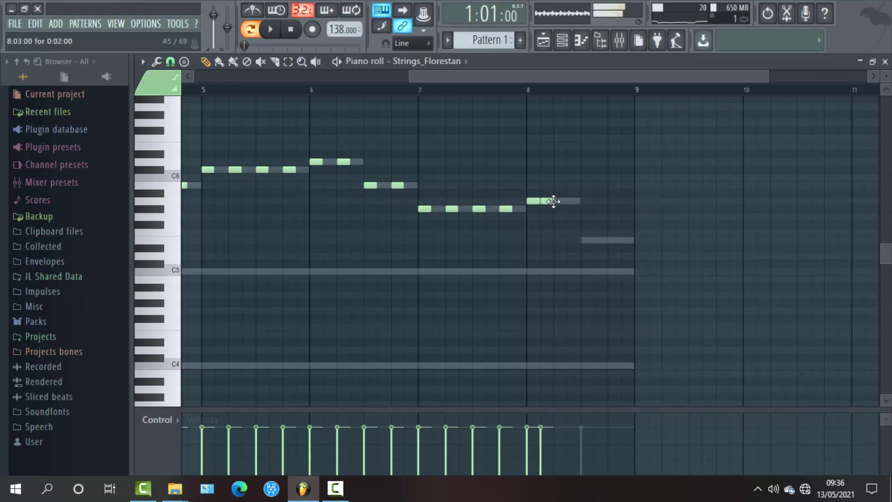
pyautogui.click(586, 256)
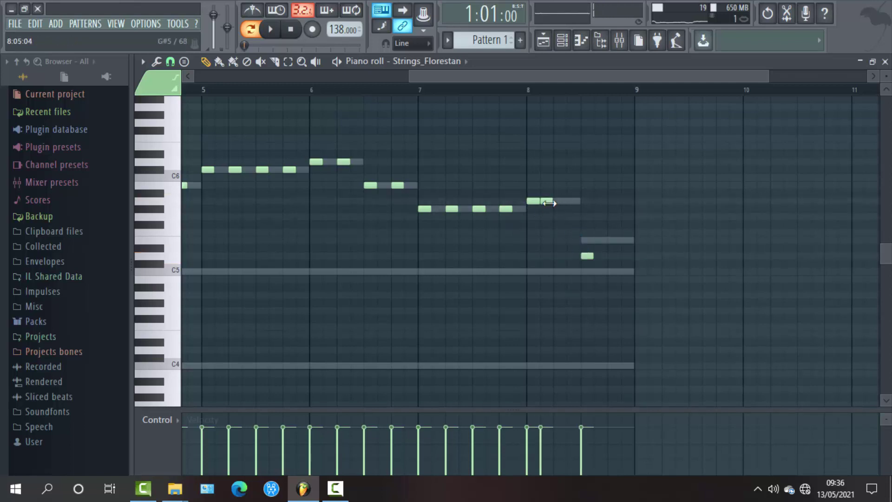
pyautogui.moveTo(547, 202); pyautogui.dragTo(559, 200)
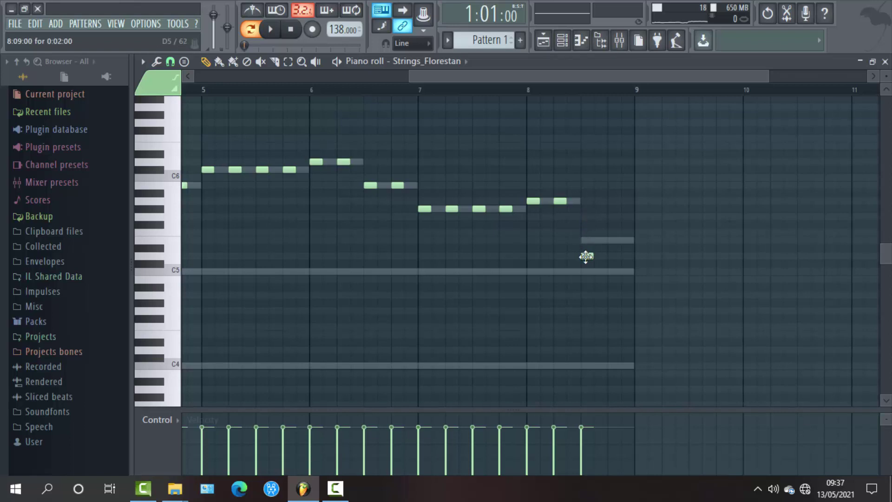
pyautogui.click(608, 248)
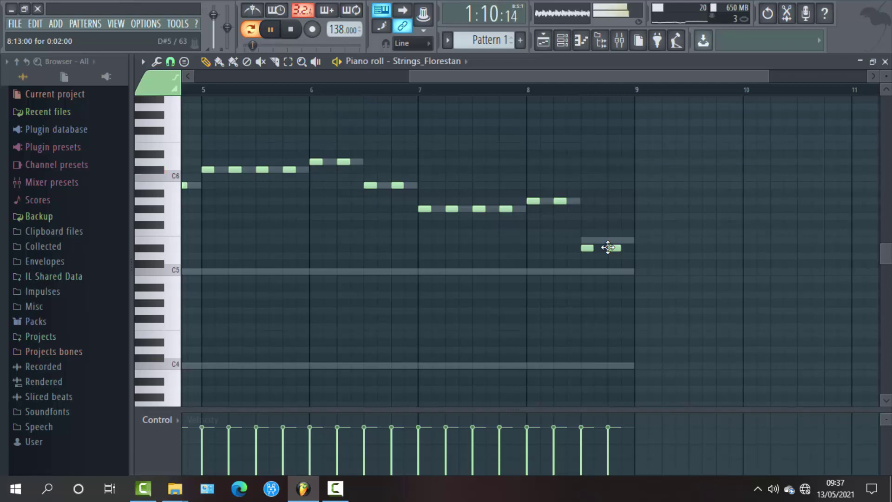
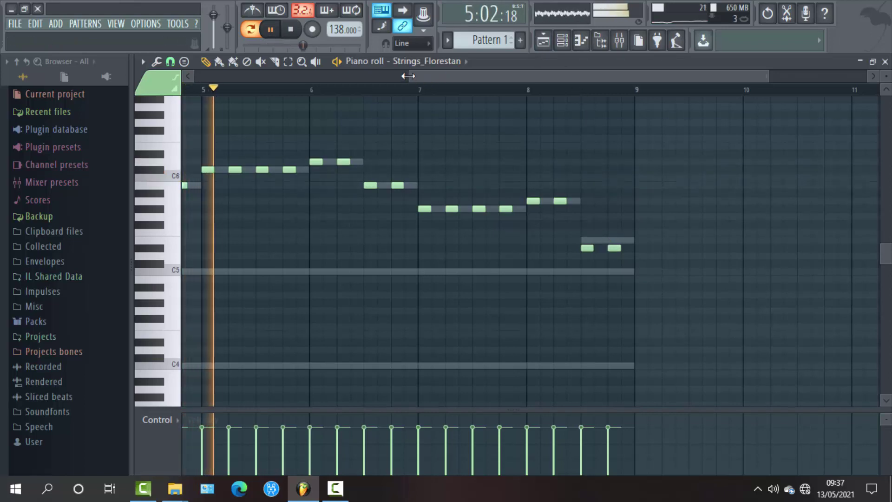
# - Add a sustained C5 note spanning all eight bars under the string melody, audition it, and stop playback
pyautogui.moveTo(886, 79); pyautogui.dragTo(886, 86)
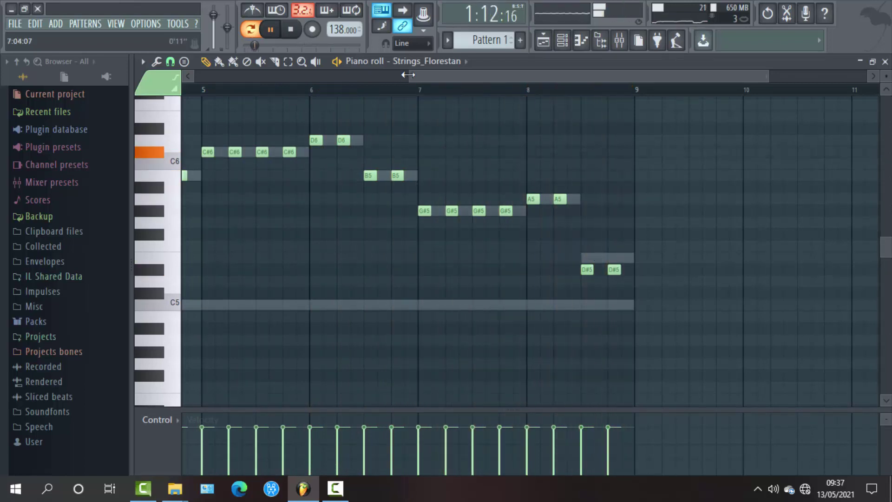
pyautogui.moveTo(411, 74); pyautogui.dragTo(185, 84)
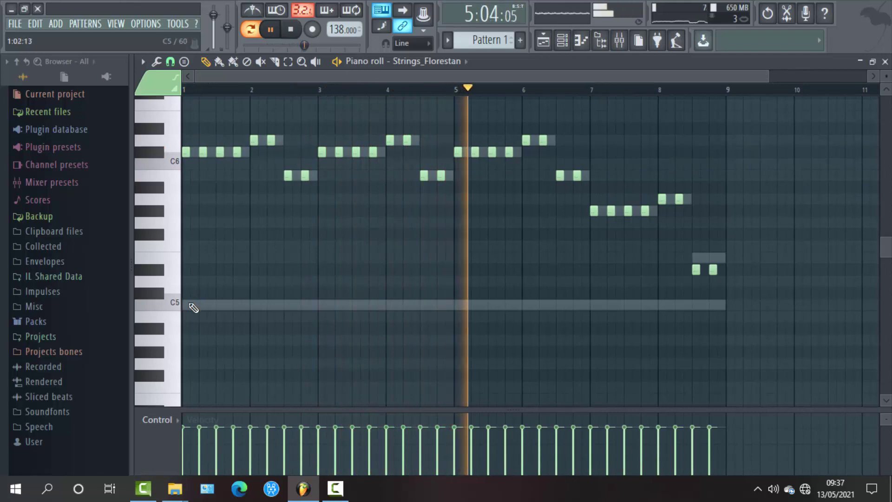
pyautogui.click(185, 303)
pyautogui.moveTo(189, 303); pyautogui.dragTo(726, 234)
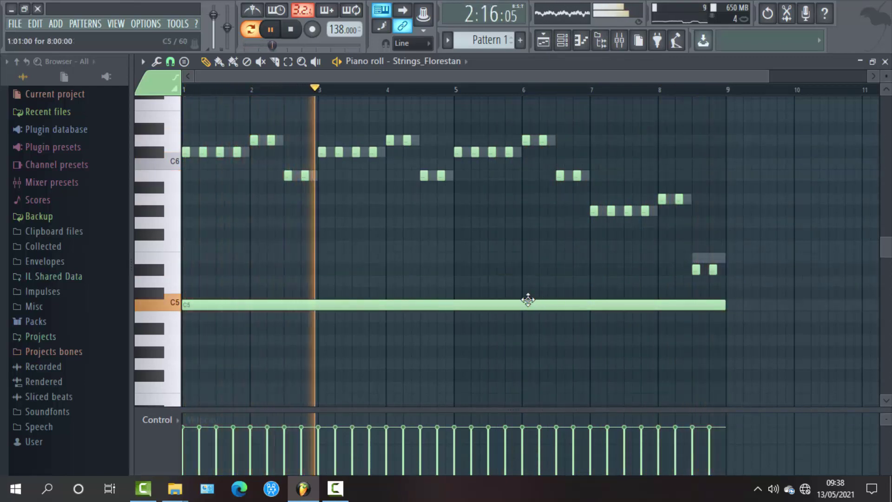
pyautogui.press('space')
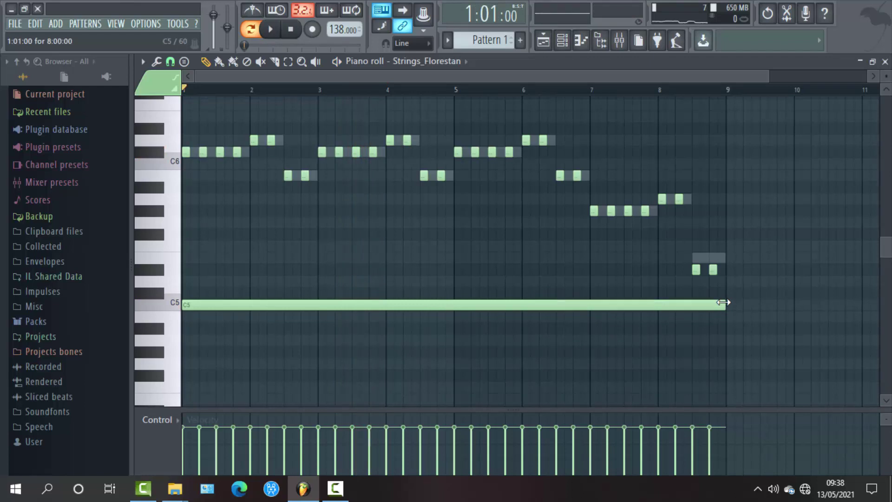
# - Shorten the sustained C5 note to two bars and add a matching two-bar C5 note starting at bar 3
pyautogui.moveTo(723, 302); pyautogui.dragTo(326, 306)
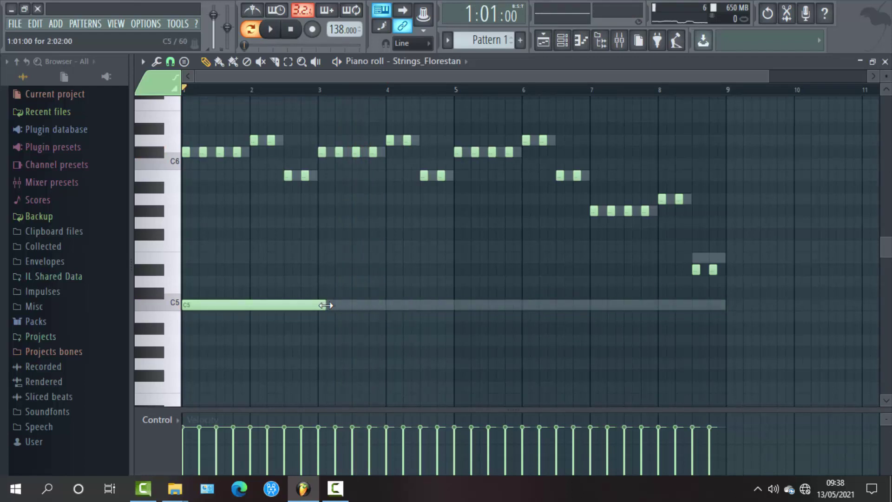
pyautogui.click(298, 305)
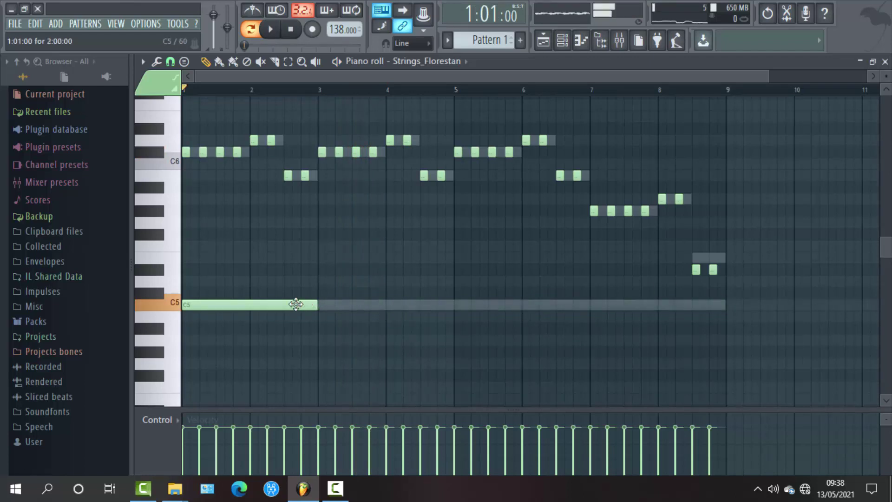
pyautogui.click(331, 304)
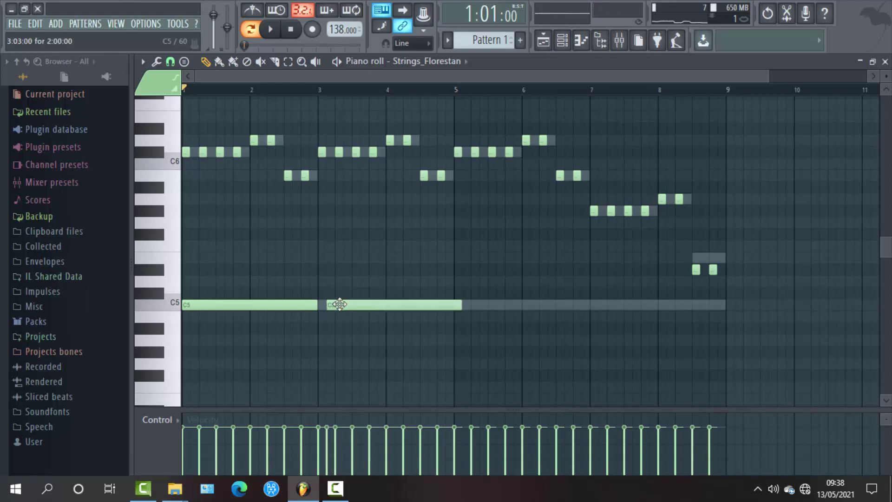
pyautogui.moveTo(340, 304); pyautogui.dragTo(330, 304)
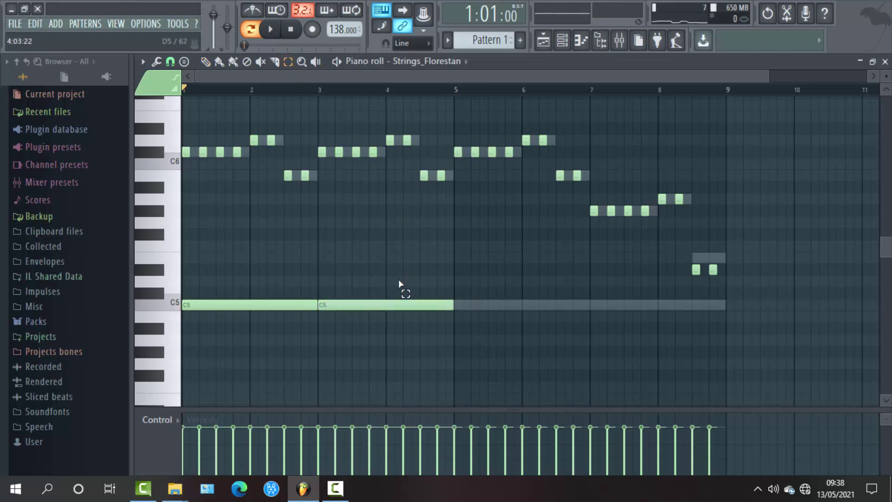
# - Select both two-bar C5 notes, duplicate them across bars 5 to 8, play the pattern, and clear the selection
pyautogui.moveTo(399, 281); pyautogui.dragTo(287, 317)
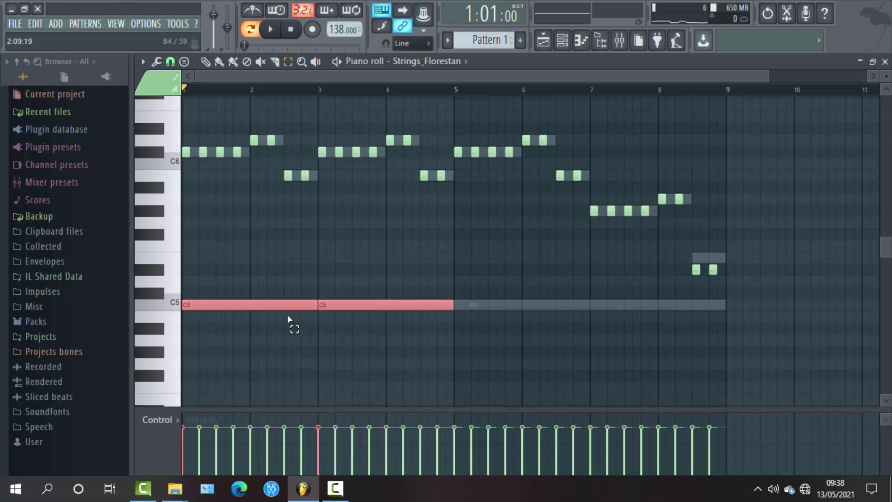
pyautogui.hotkey('ctrl', 'b')
pyautogui.press('space')
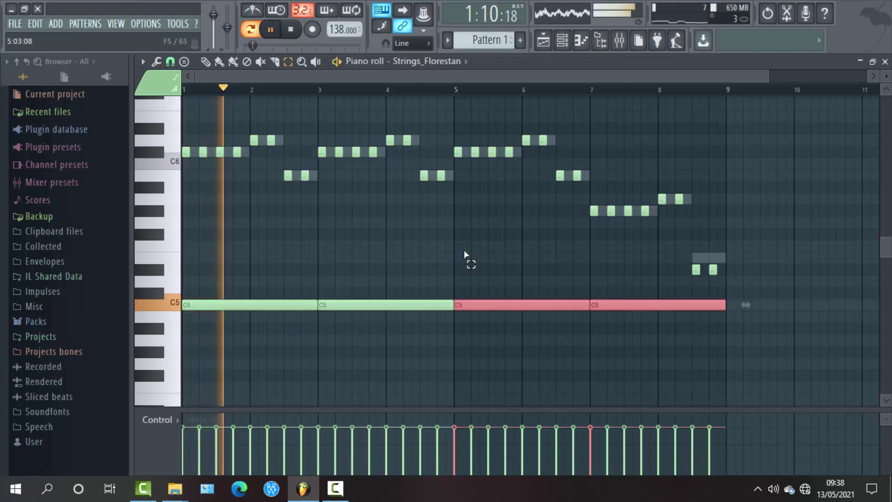
pyautogui.hscroll(3, 771, 85)
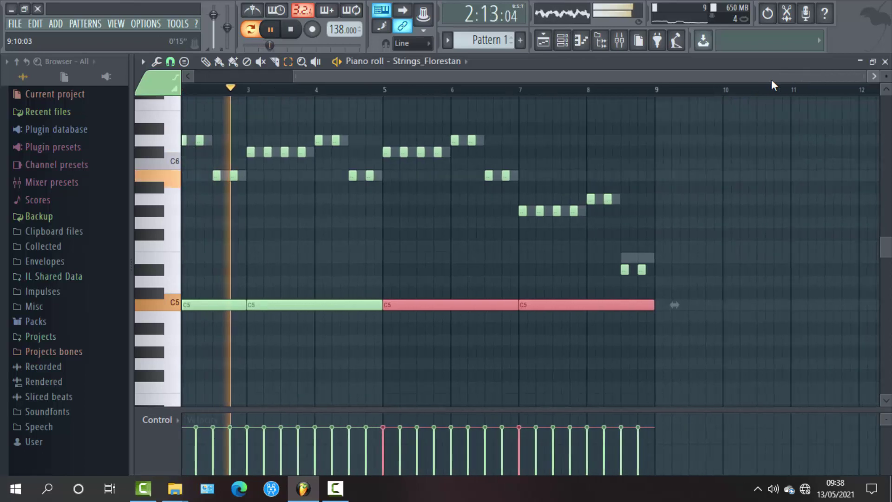
pyautogui.hscroll(-2, 695, 80)
pyautogui.moveTo(651, 78); pyautogui.dragTo(604, 73)
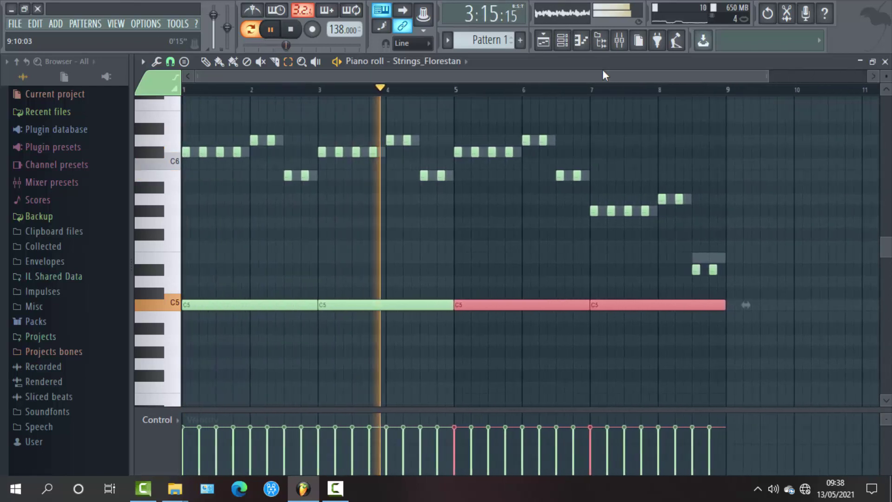
pyautogui.moveTo(770, 74); pyautogui.dragTo(864, 75)
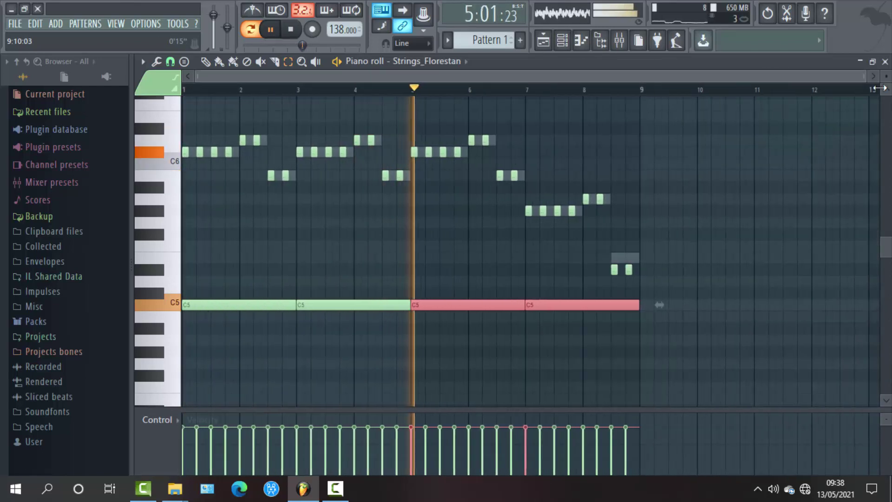
pyautogui.keyDown('ctrl'); pyautogui.click(779, 172); pyautogui.keyUp('ctrl')
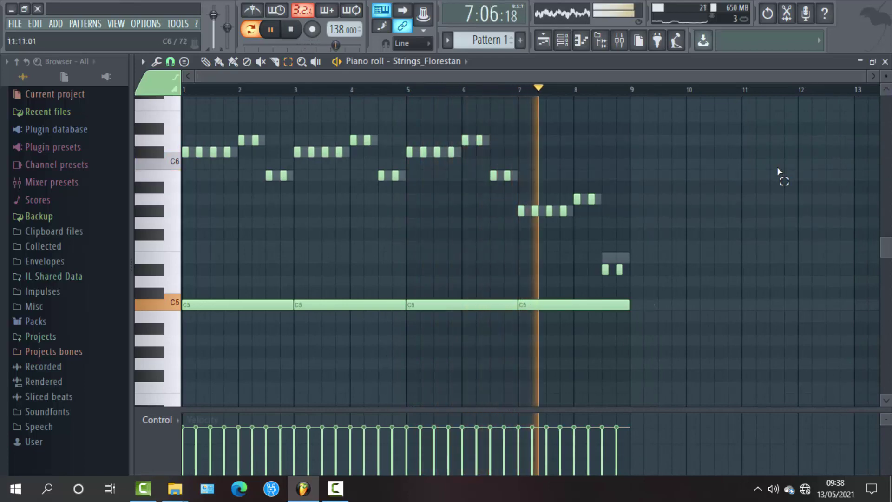
# - Delete all four sustained C5 notes from the string part and play the pattern back
pyautogui.press('space')
pyautogui.moveTo(636, 309); pyautogui.dragTo(218, 308)
pyautogui.press('Delete')
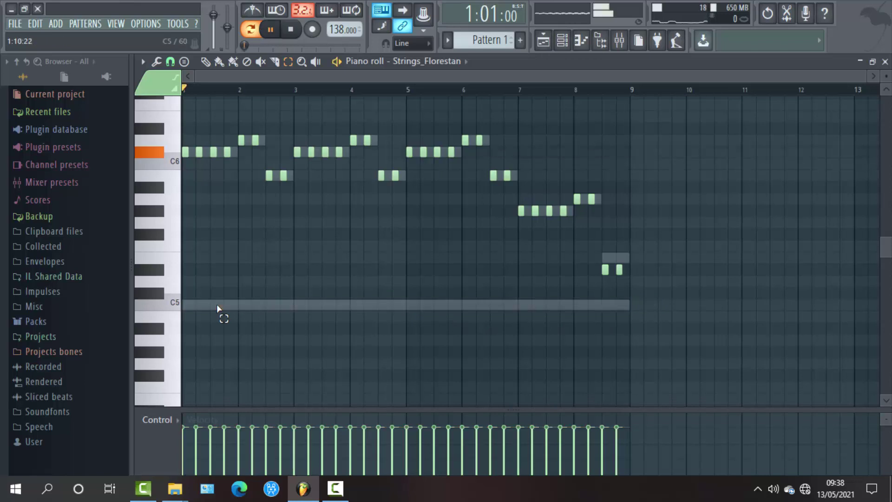
pyautogui.press('space')
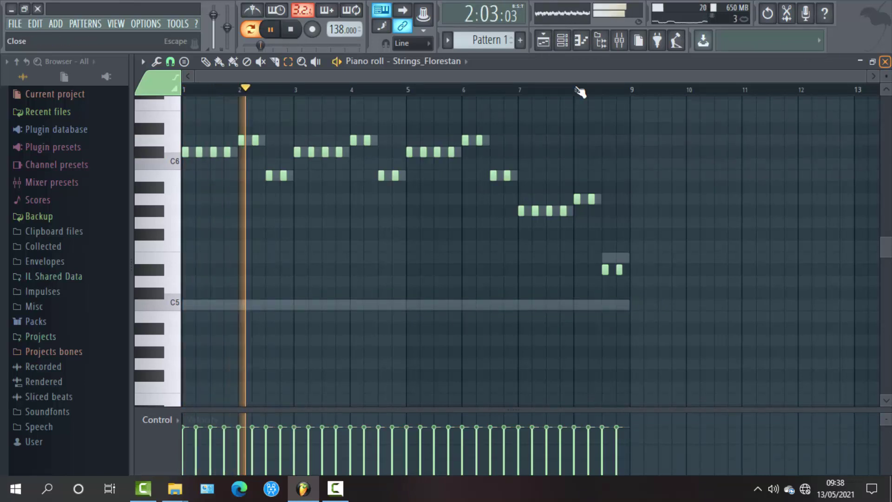
# - Close the piano roll and mute the voice, Female Choir and Church Organ channels to audition the Strings_Florestan part alone
pyautogui.press('Escape')
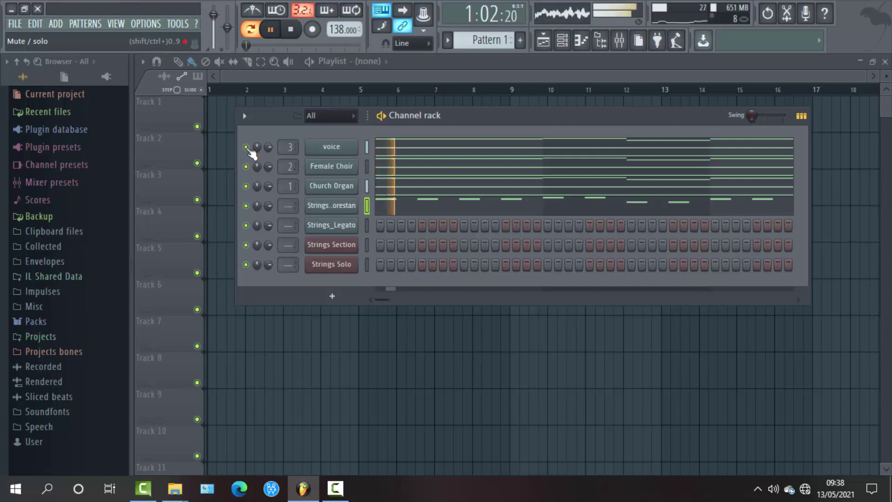
pyautogui.press('space')
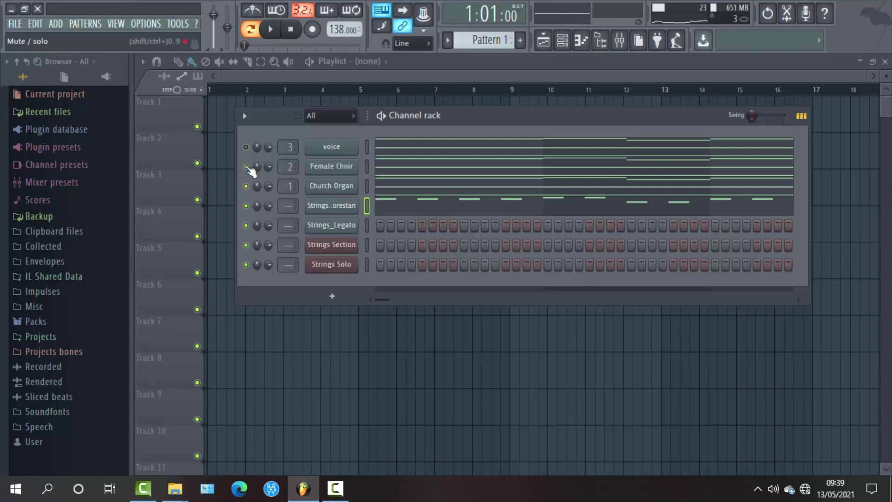
pyautogui.press('space')
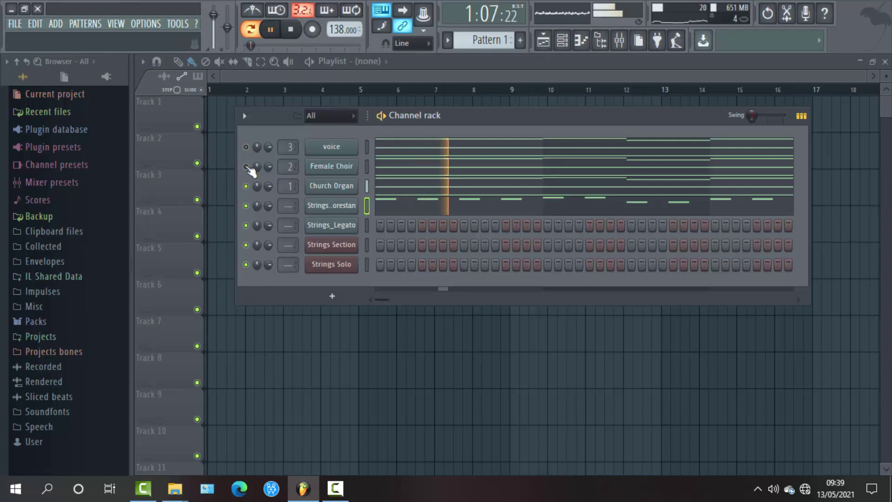
pyautogui.click(246, 187)
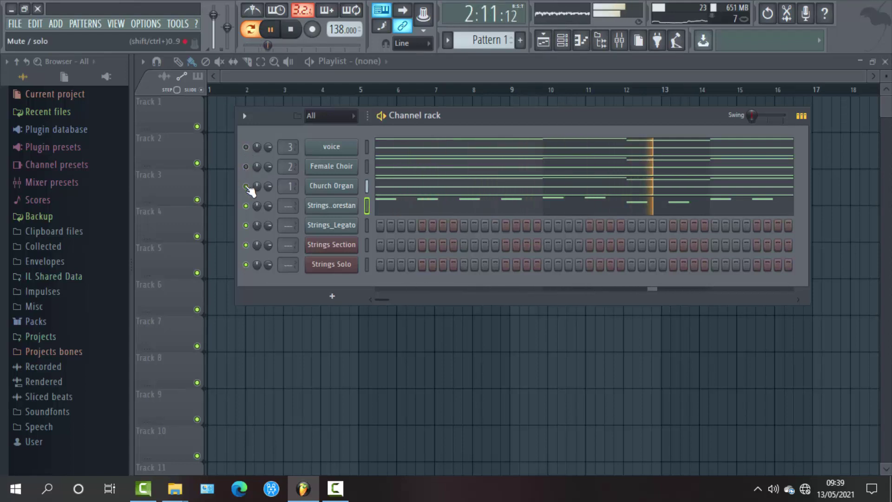
# - Stop playback, copy the Strings_Florestan notes into the Strings_Legato channel, and play the pattern with both string layers
pyautogui.rightClick(332, 210)
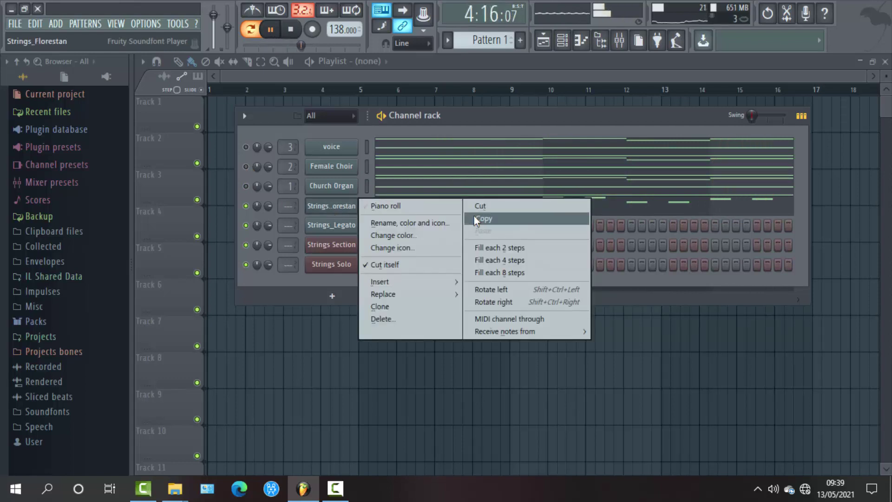
pyautogui.click(456, 117)
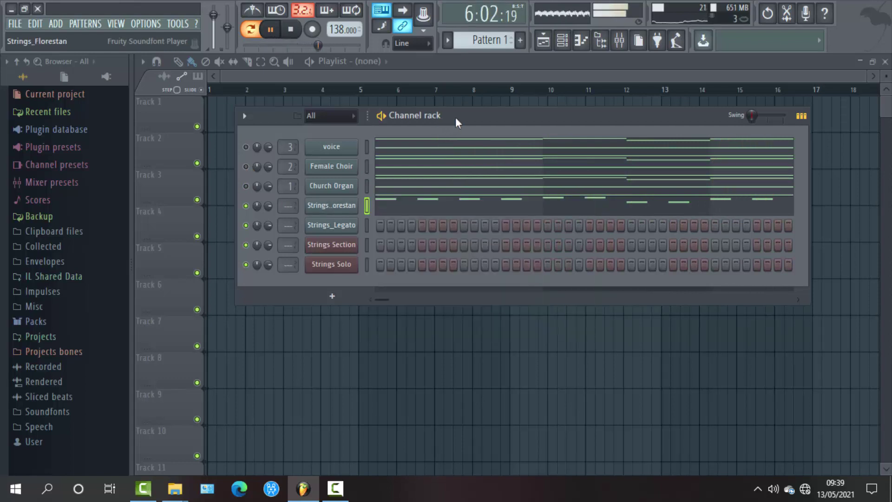
pyautogui.press('space')
pyautogui.rightClick(342, 205)
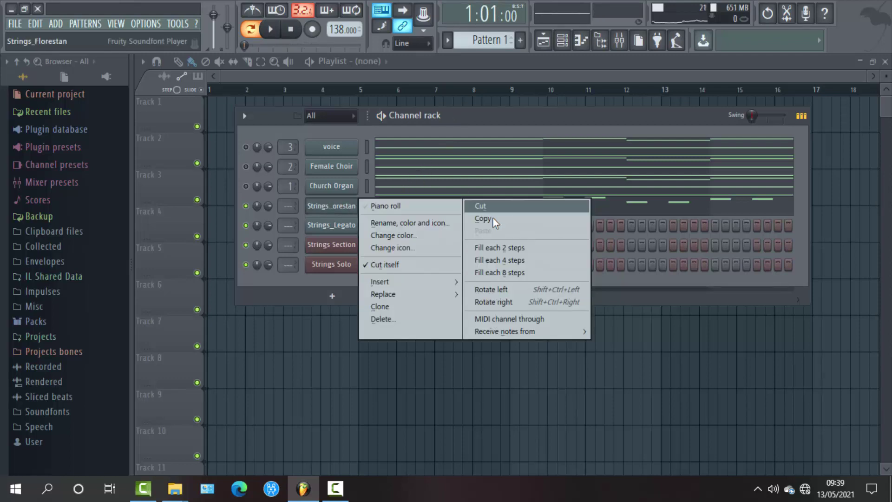
pyautogui.click(493, 217)
pyautogui.rightClick(346, 226)
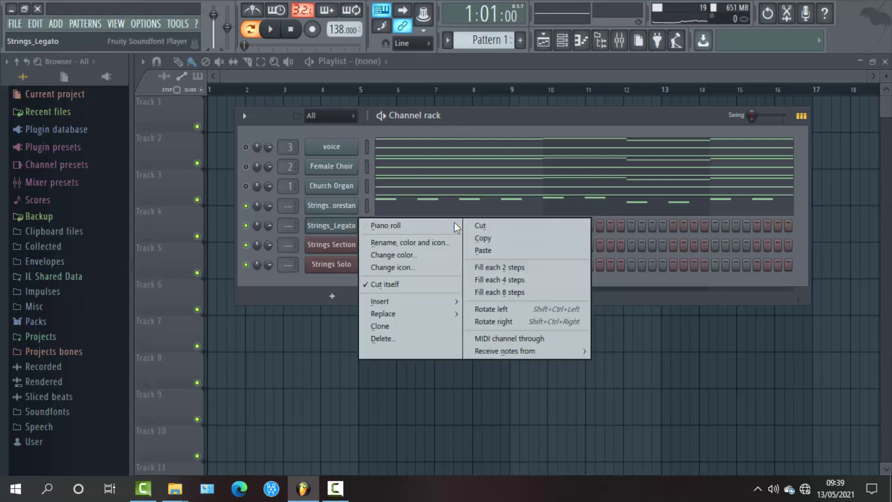
pyautogui.click(484, 250)
pyautogui.press('space')
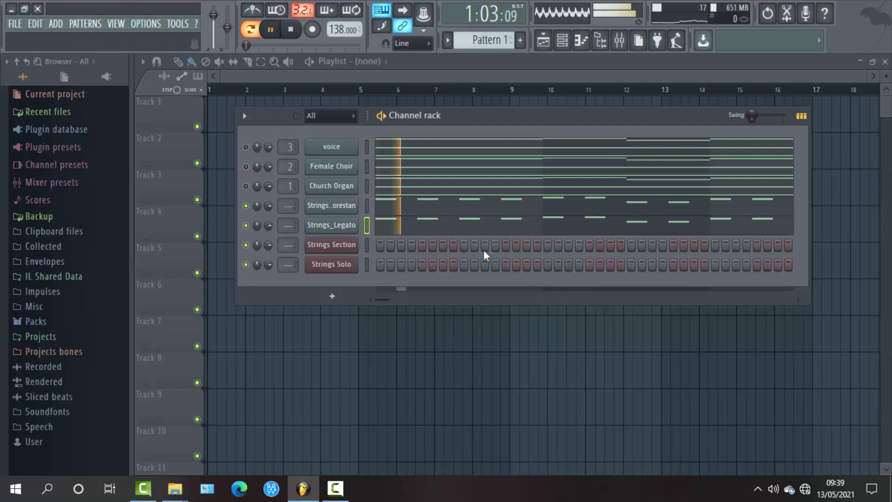
# - Transpose all the Strings_Legato notes up one octave in its piano roll
pyautogui.click(454, 231)
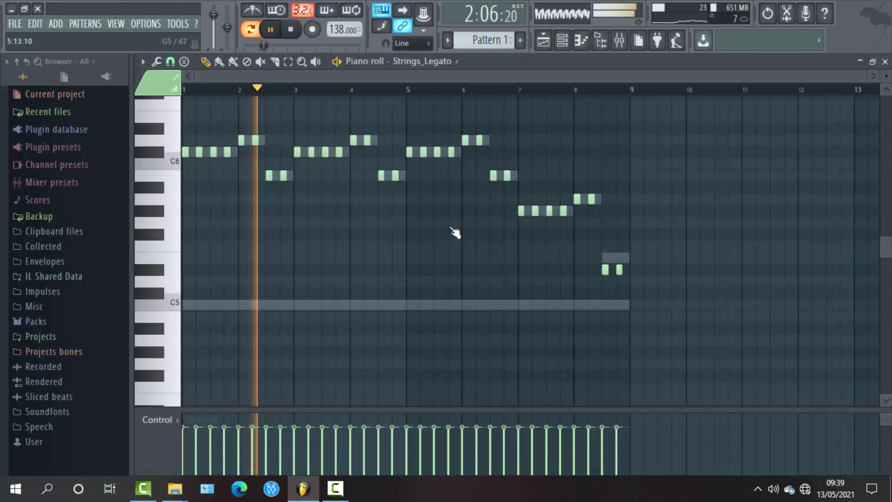
pyautogui.hotkey('ctrl', 'z')
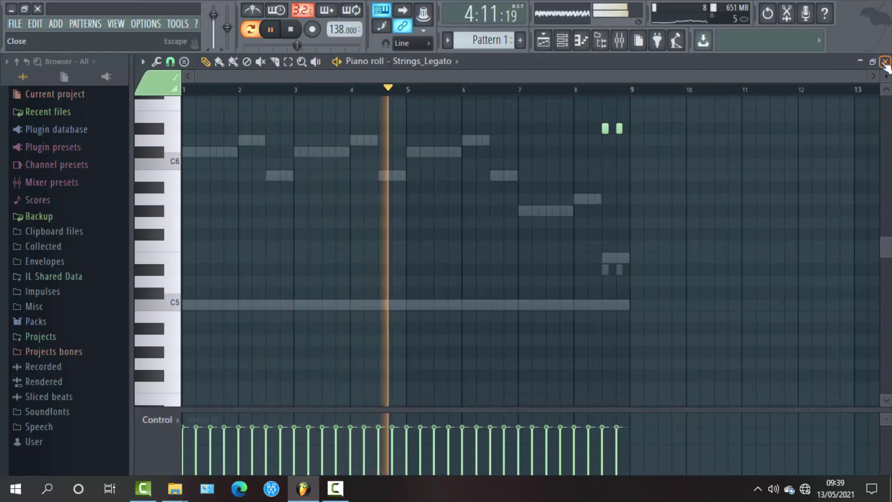
pyautogui.click(885, 62)
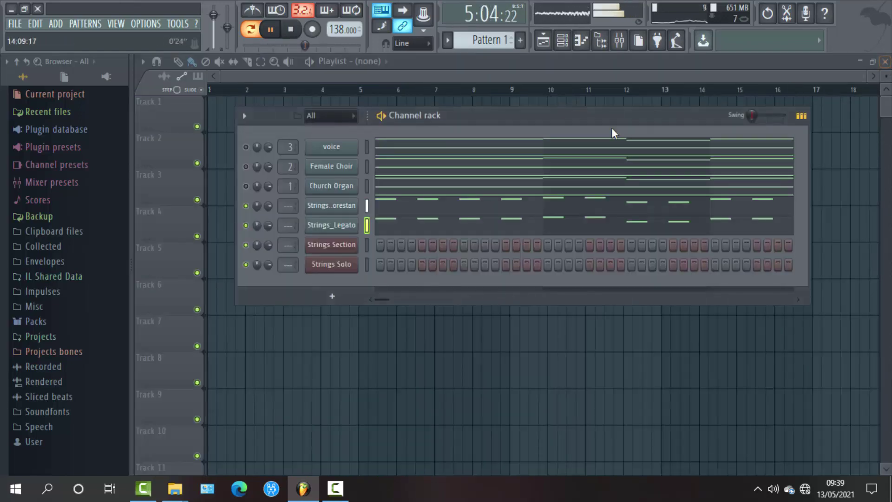
# - Route Strings_Florestan to mixer track 4 and lower its fader to below the Female Choir level
pyautogui.click(349, 209)
pyautogui.click(385, 169)
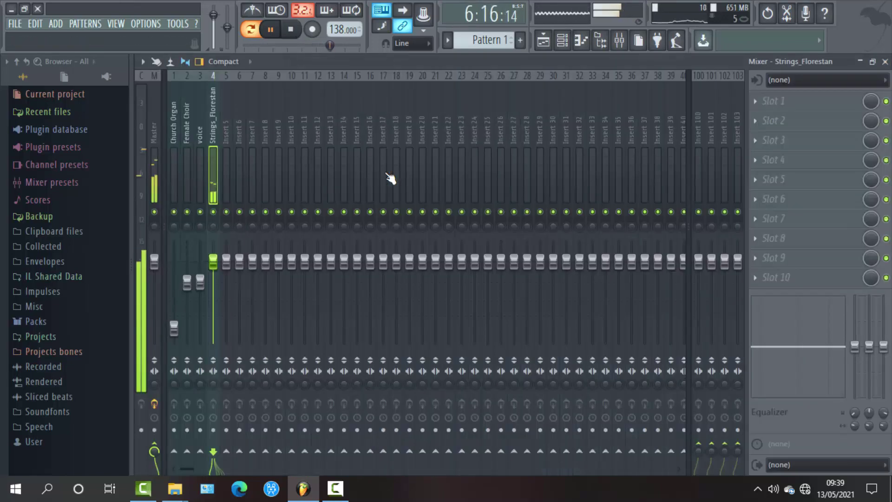
pyautogui.moveTo(219, 260); pyautogui.dragTo(213, 302)
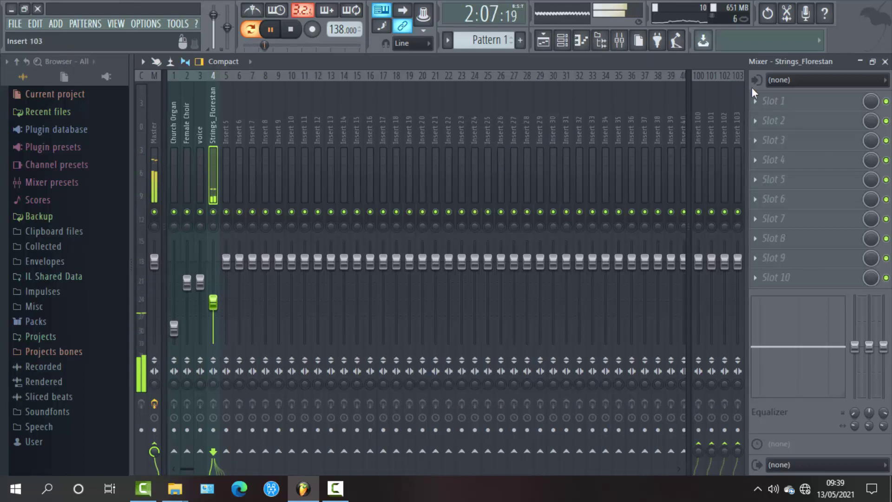
pyautogui.click(885, 61)
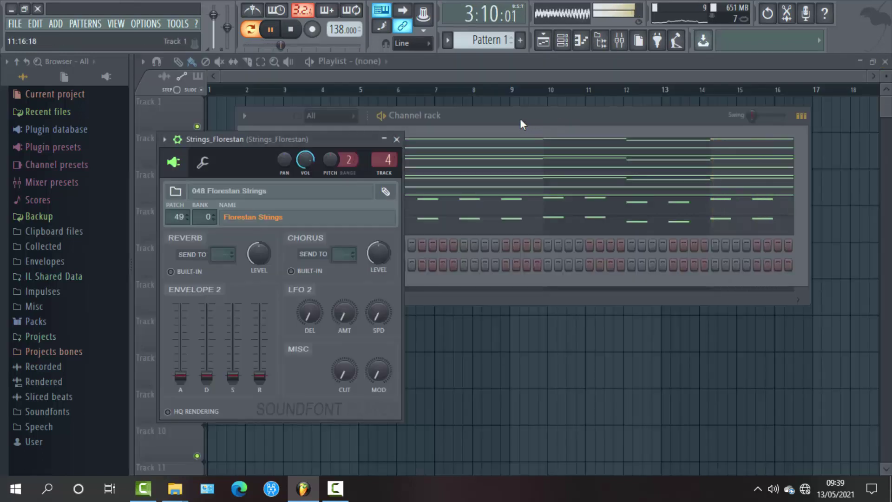
pyautogui.click(520, 118)
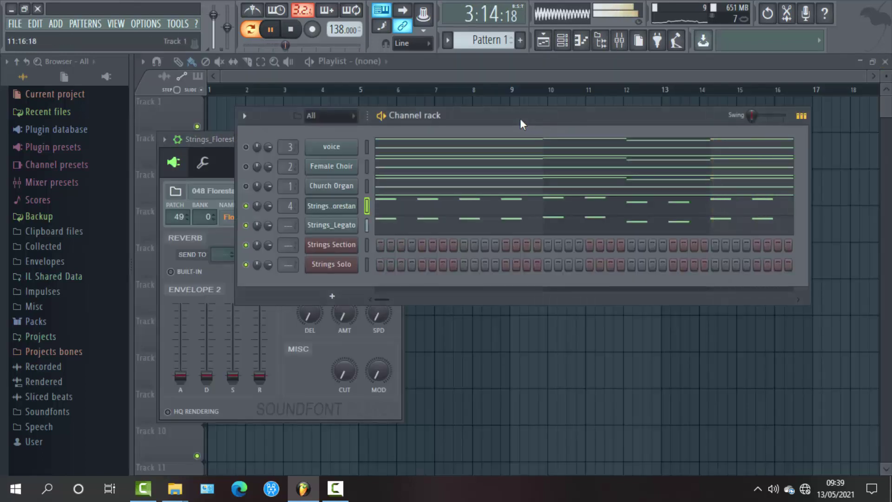
# - Route Strings_Legato to mixer track 5 and lower its fader to about 67% (-8.0 dB)
pyautogui.click(343, 225)
pyautogui.click(420, 205)
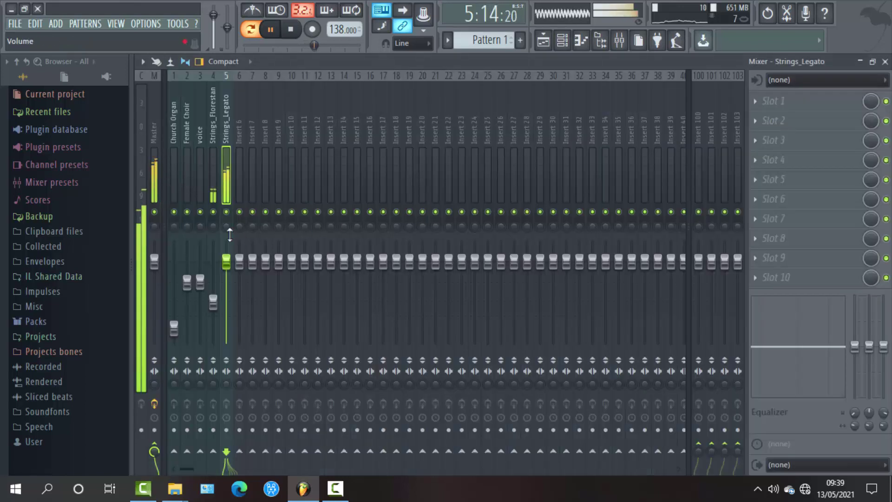
pyautogui.moveTo(226, 262); pyautogui.dragTo(226, 297)
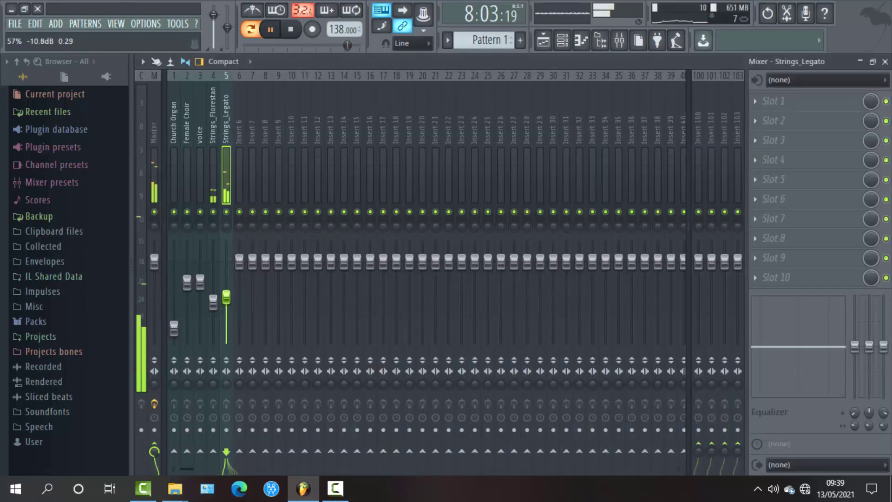
pyautogui.moveTo(226, 295); pyautogui.dragTo(226, 292)
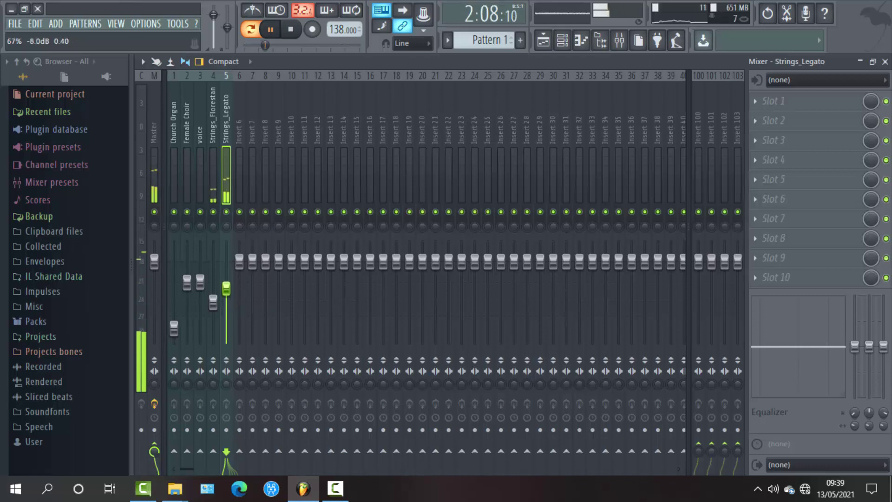
# - Raise the Strings_Florestan fader level with Female Choir and voice, and close the mixer and Strings_Legato windows
pyautogui.moveTo(226, 288)
pyautogui.mouseDown()
pyautogui.moveTo(213, 295)
pyautogui.moveTo(214, 282)
pyautogui.mouseUp()
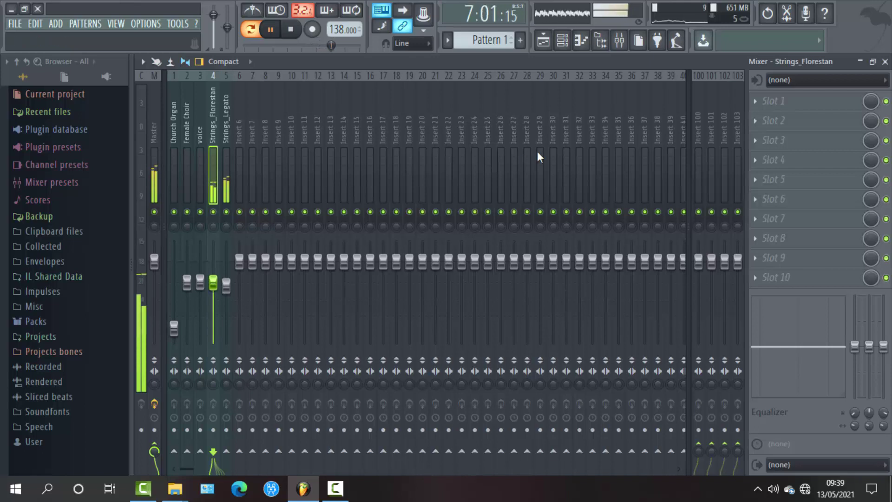
pyautogui.click(885, 62)
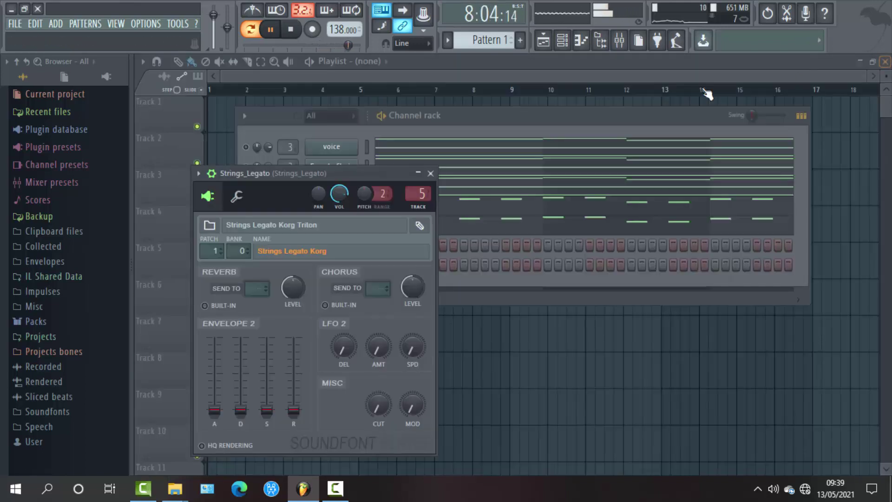
pyautogui.click(430, 173)
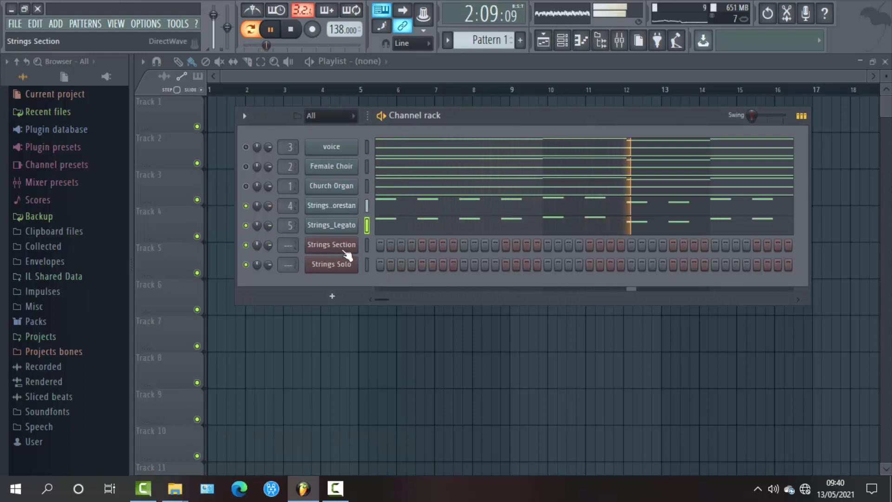
# - Stop playback and copy the Strings_Legato notes into the Strings Solo channel
pyautogui.press('space')
pyautogui.click(367, 264)
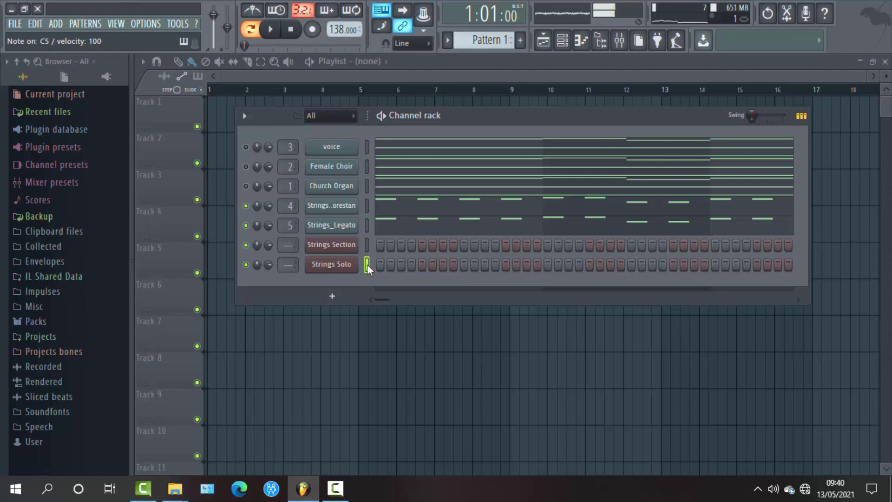
pyautogui.rightClick(336, 223)
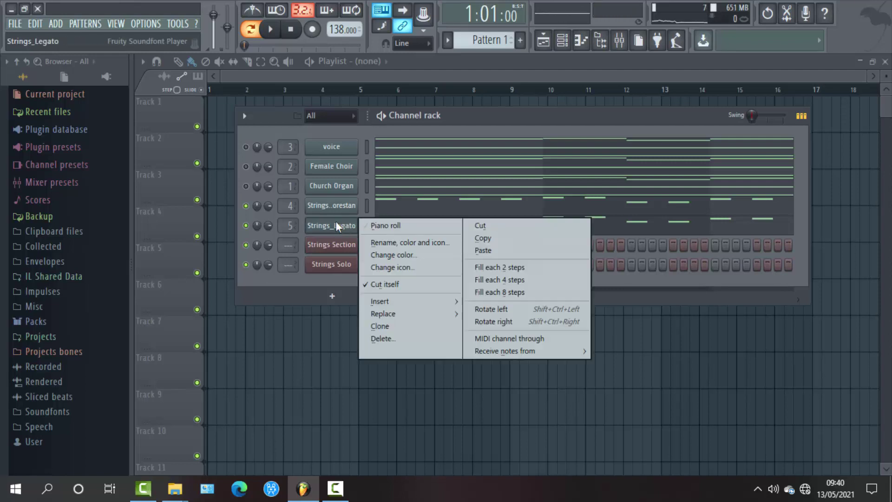
pyautogui.click(491, 242)
pyautogui.click(366, 264)
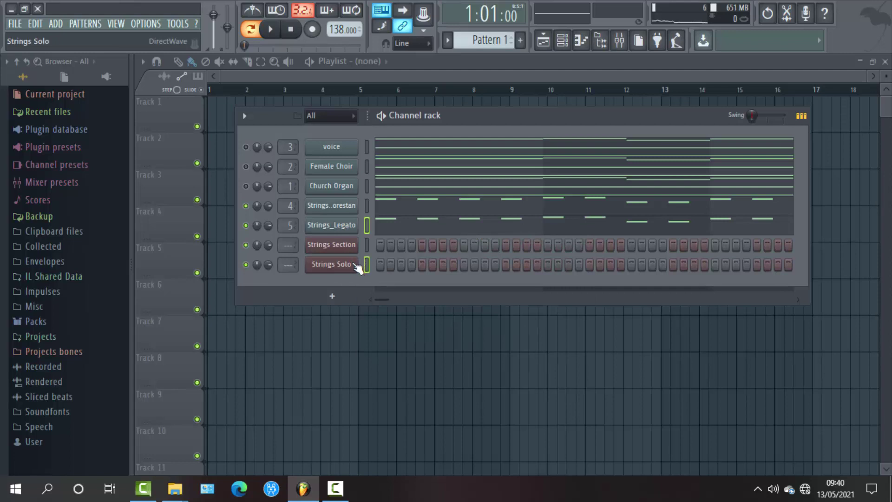
pyautogui.rightClick(358, 269)
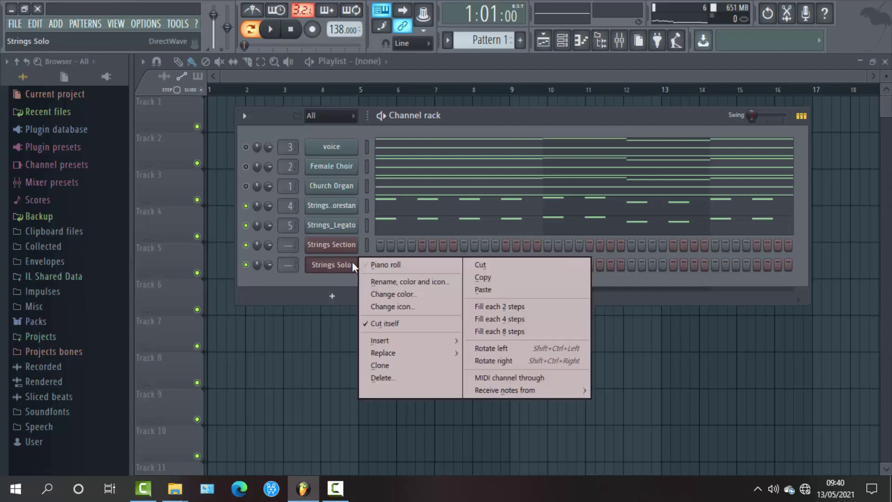
pyautogui.click(481, 289)
# - Play the pattern and mute Strings_Legato and Strings_Florestan to hear Strings Solo alone
pyautogui.press('space')
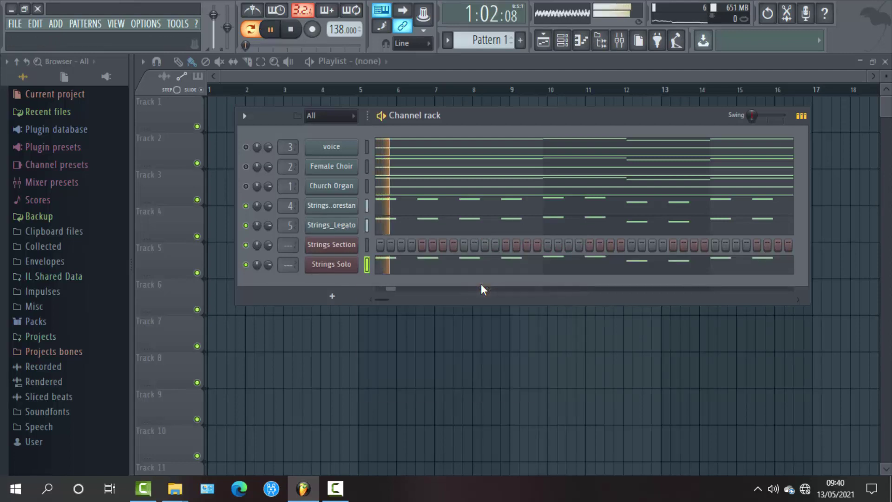
pyautogui.click(246, 226)
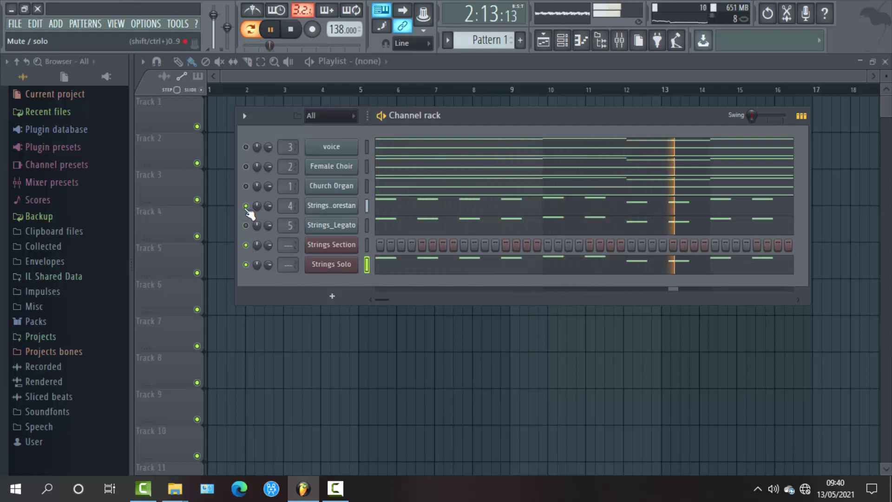
pyautogui.click(246, 205)
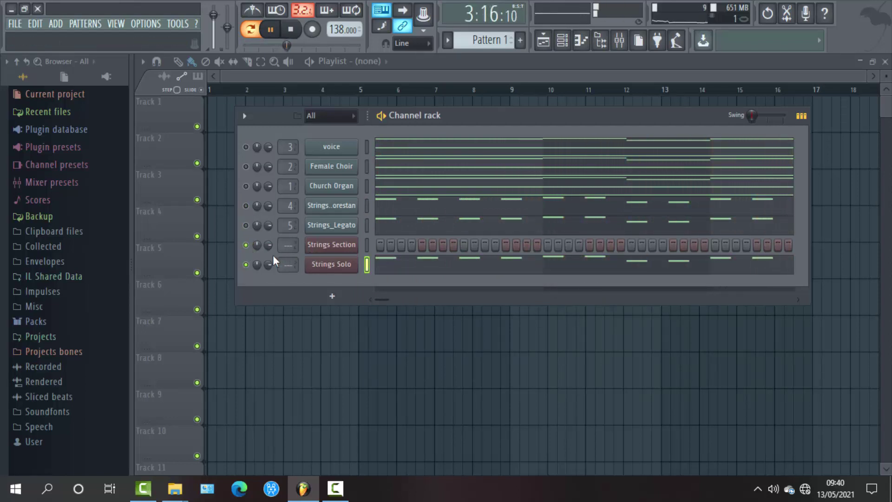
# - Copy the Strings Solo notes into the Strings Section channel
pyautogui.rightClick(346, 267)
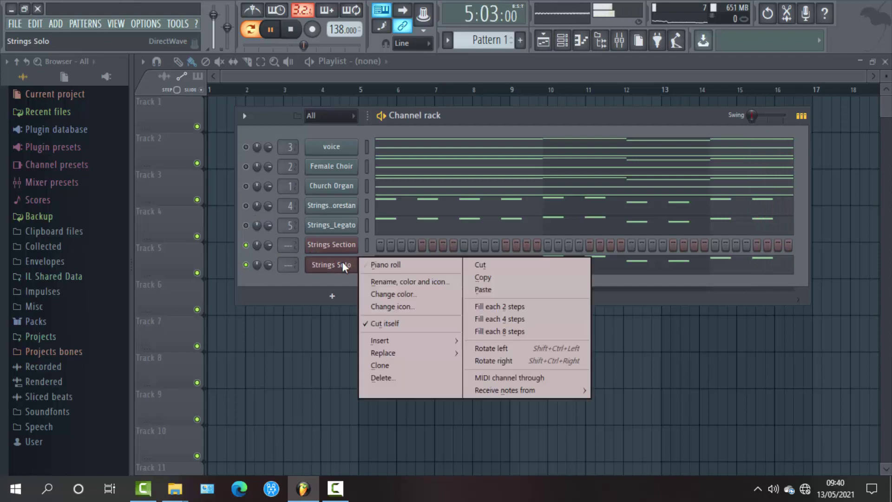
pyautogui.click(479, 279)
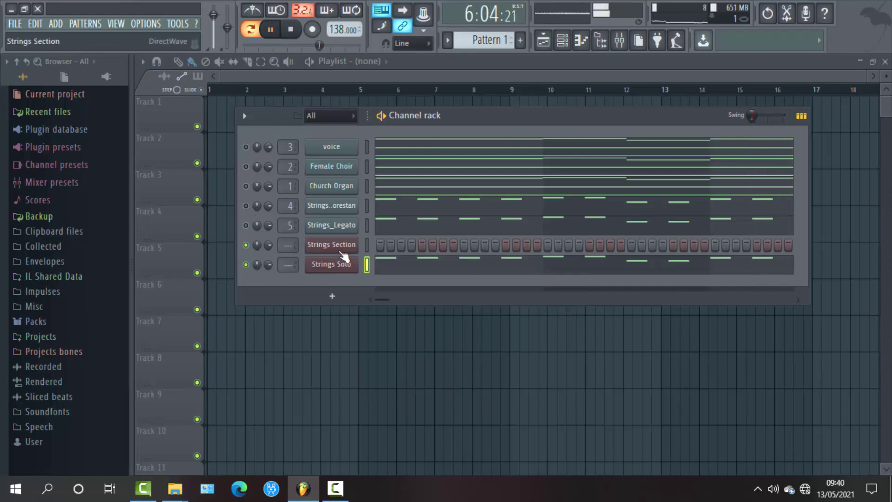
pyautogui.rightClick(338, 250)
pyautogui.click(485, 271)
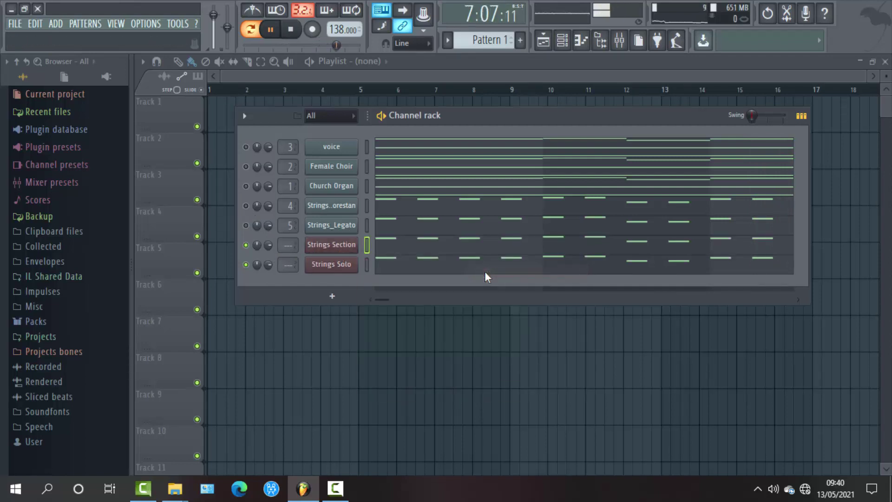
# - Leave only Female Choir, Strings_Florestan and Strings Solo unmuted, and move Female Choir down below Strings_Legato
pyautogui.click(246, 264)
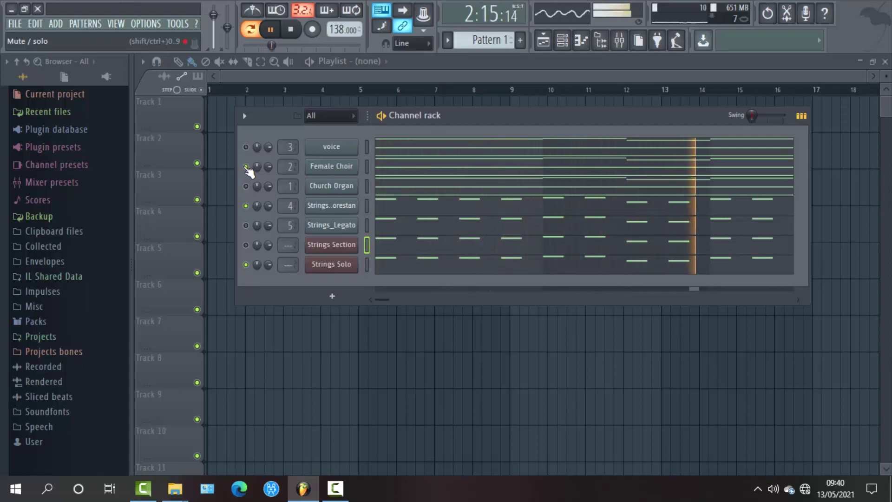
pyautogui.click(367, 166)
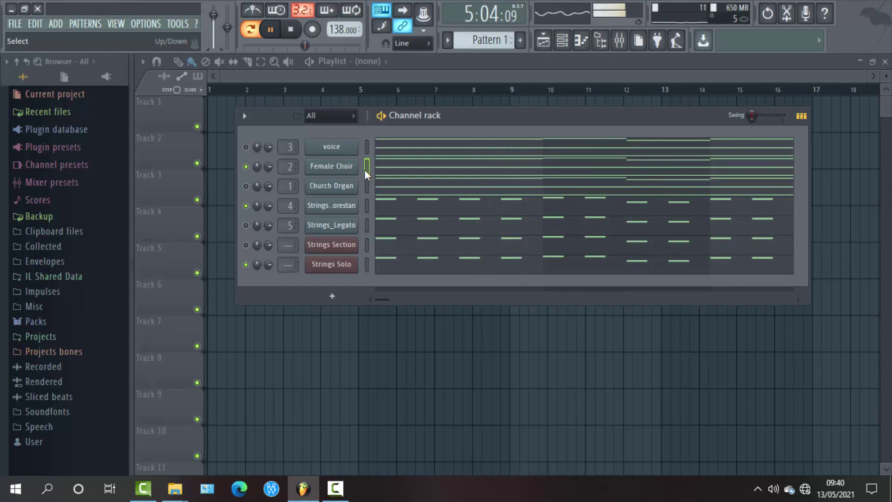
pyautogui.hotkey('alt', 'Down')
pyautogui.hotkey('alt', 'Down')
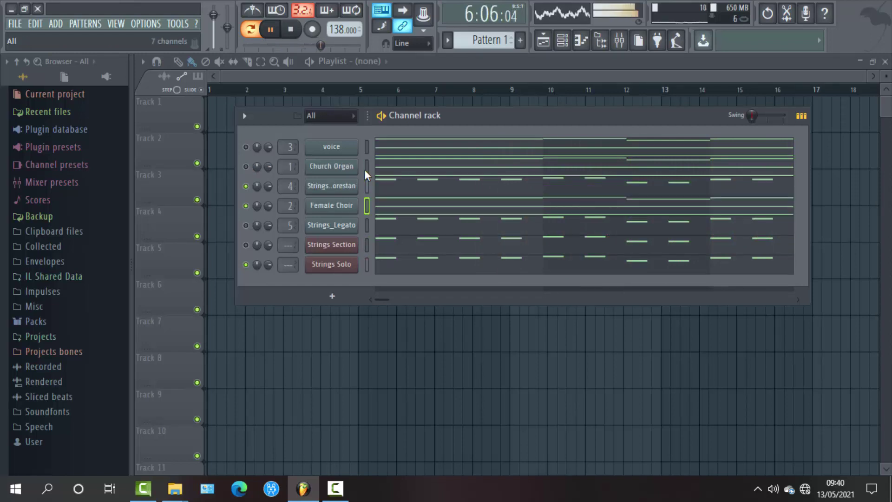
pyautogui.hotkey('alt', 'Down')
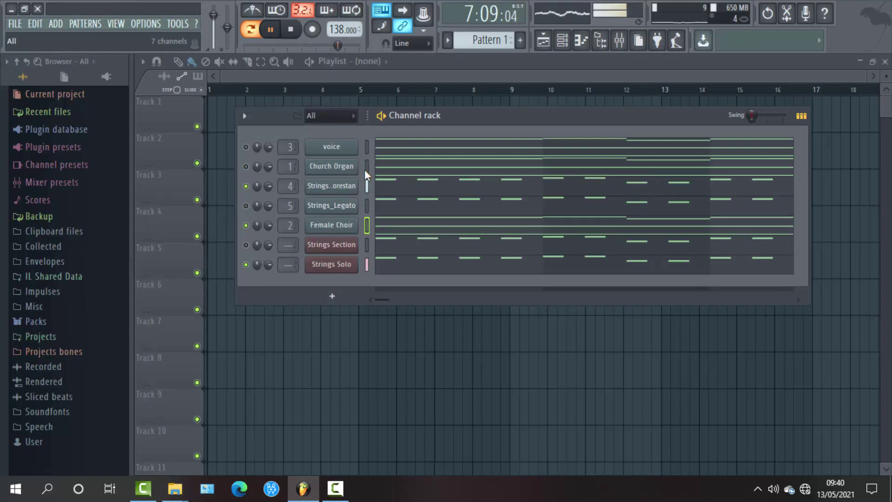
# - Move Strings_Florestan down the channel rack so it sits directly below Female Choir
pyautogui.press('Up')
pyautogui.press('Up')
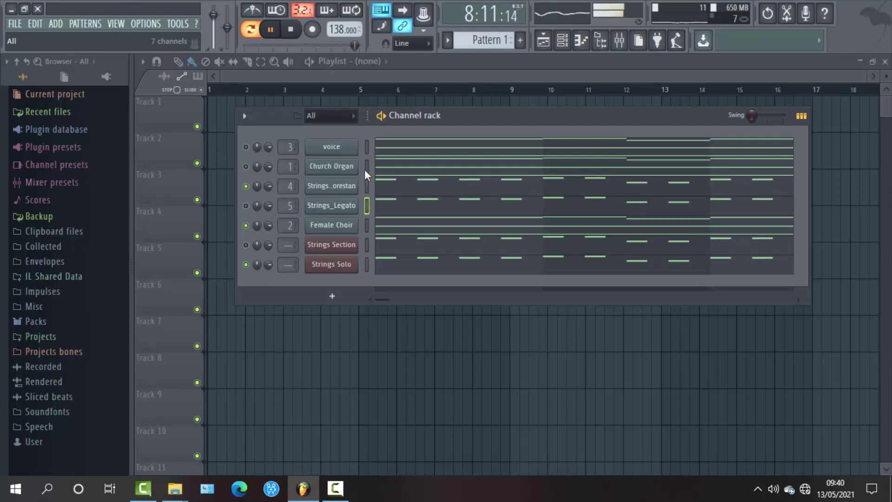
pyautogui.hotkey('alt', 'Down')
pyautogui.hotkey('alt', 'Down')
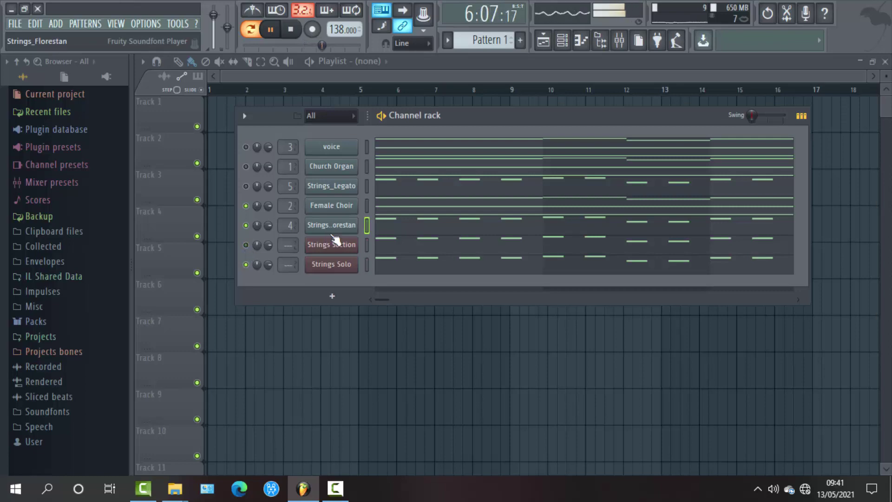
# - Route Strings Solo to mixer track 6, set its fader to 75% (-6.0 dB), and close its windows
pyautogui.click(333, 264)
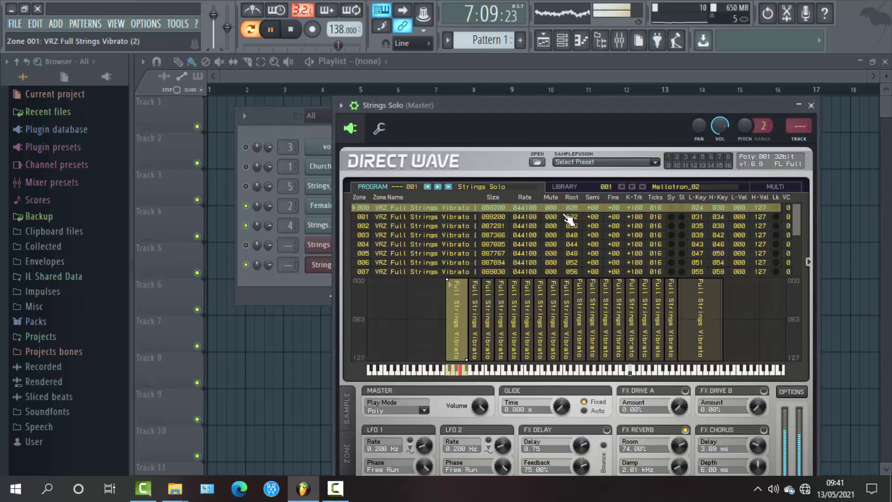
pyautogui.click(798, 138)
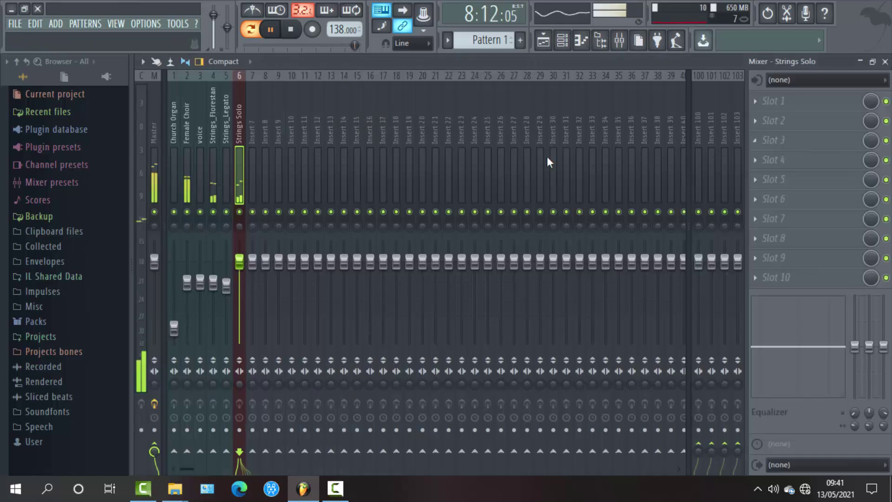
pyautogui.moveTo(239, 262); pyautogui.dragTo(240, 281)
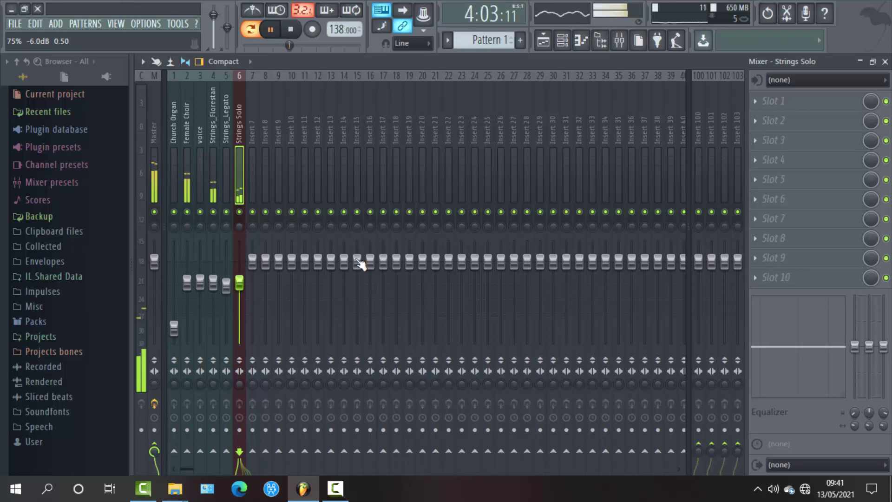
pyautogui.click(885, 62)
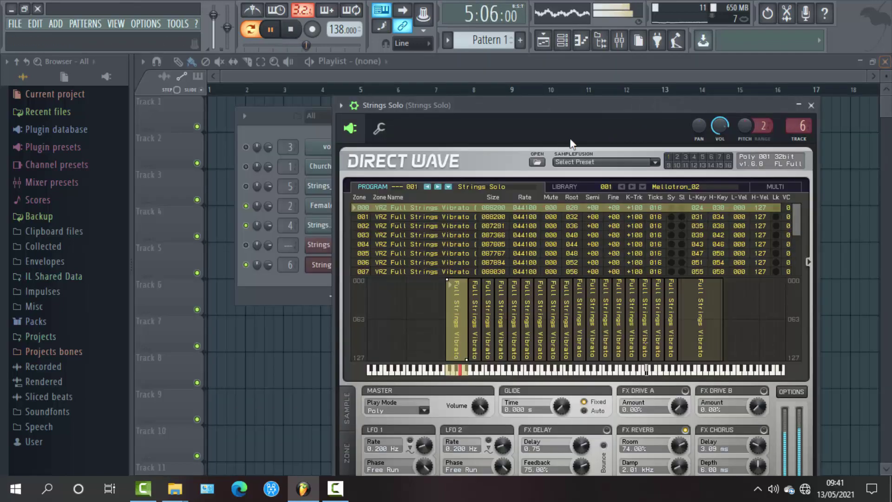
pyautogui.click(811, 105)
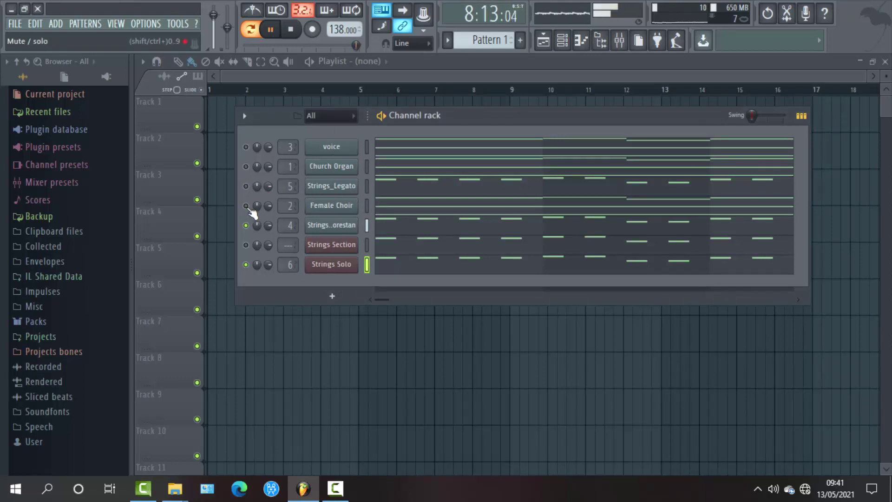
# - Mute Female Choir and unmute Strings_Legato to play it with Strings_Florestan and Strings Solo
pyautogui.click(246, 187)
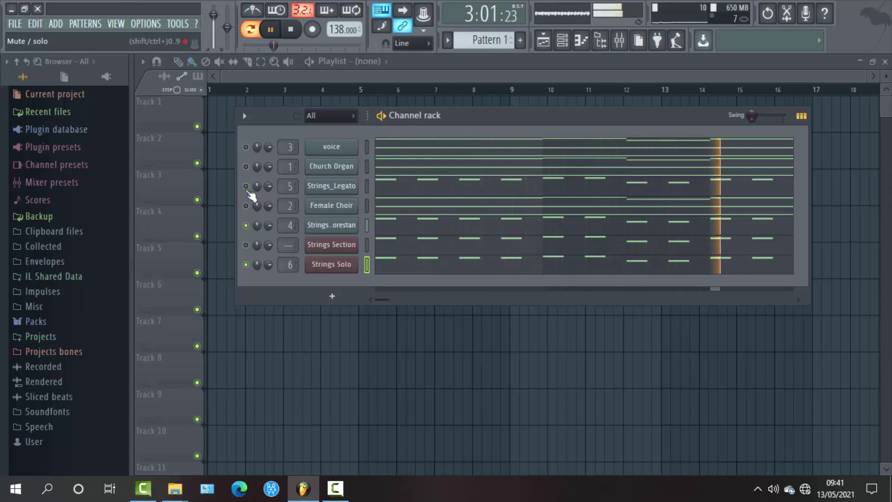
# - Unmute Female Choir in place of Strings_Legato and delete the Strings_Legato channel from the channel rack
pyautogui.click(246, 206)
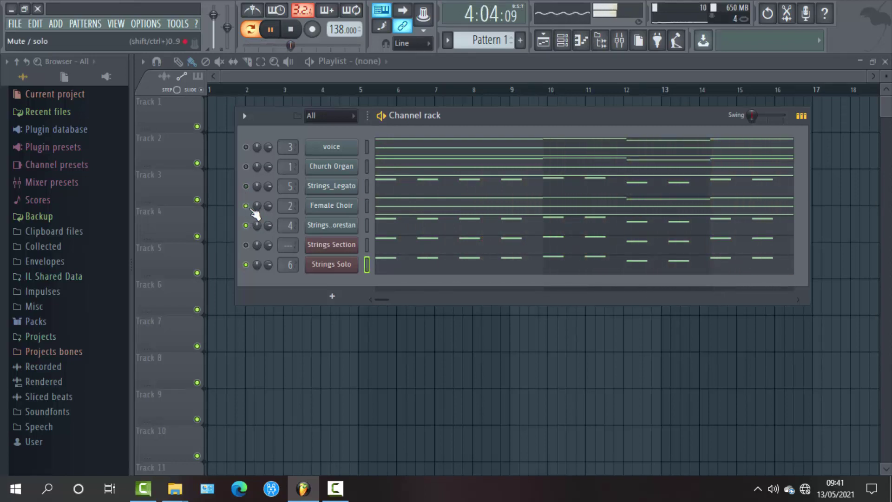
pyautogui.rightClick(334, 186)
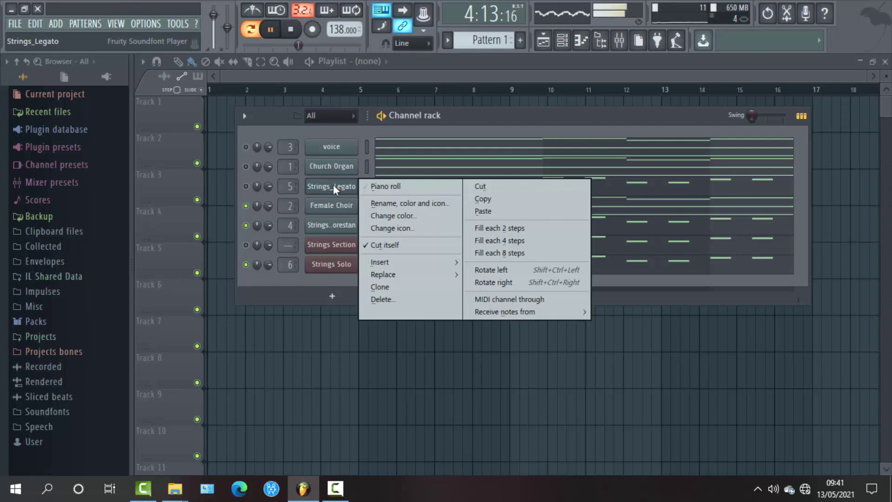
pyautogui.click(385, 300)
pyautogui.click(505, 280)
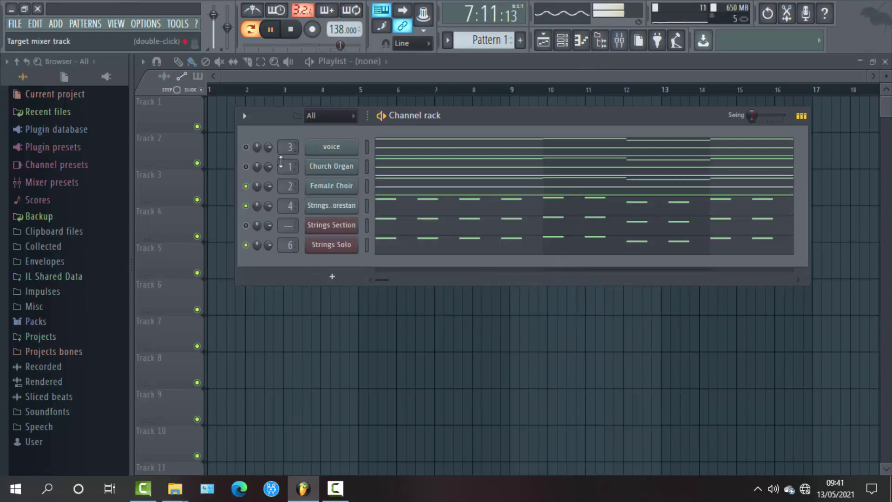
# - Delete the Church Organ and voice channels from the channel rack
pyautogui.rightClick(332, 166)
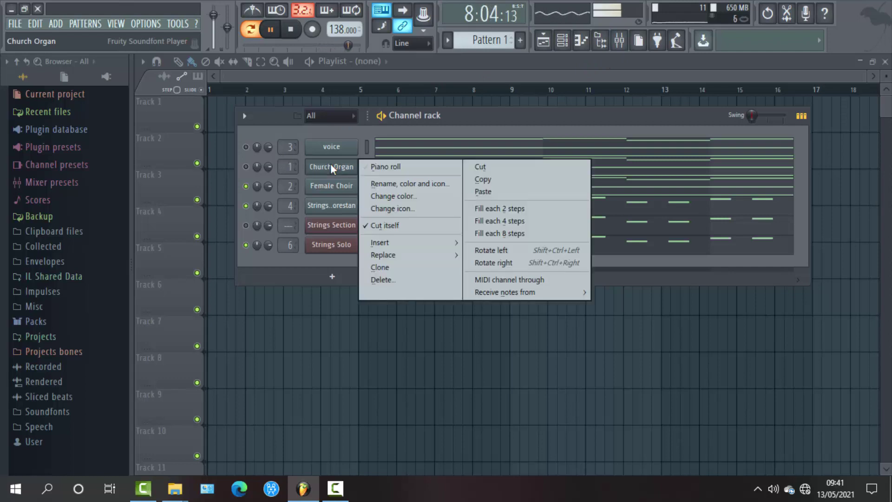
pyautogui.click(395, 278)
pyautogui.click(512, 279)
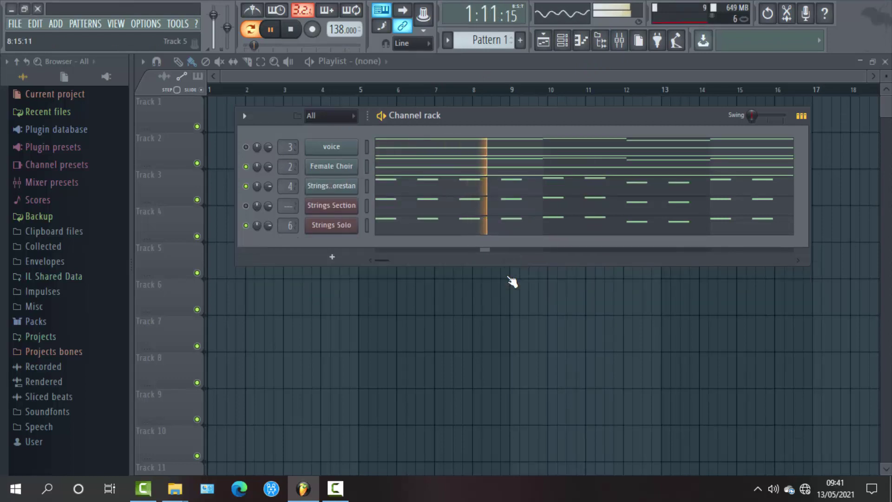
pyautogui.rightClick(315, 147)
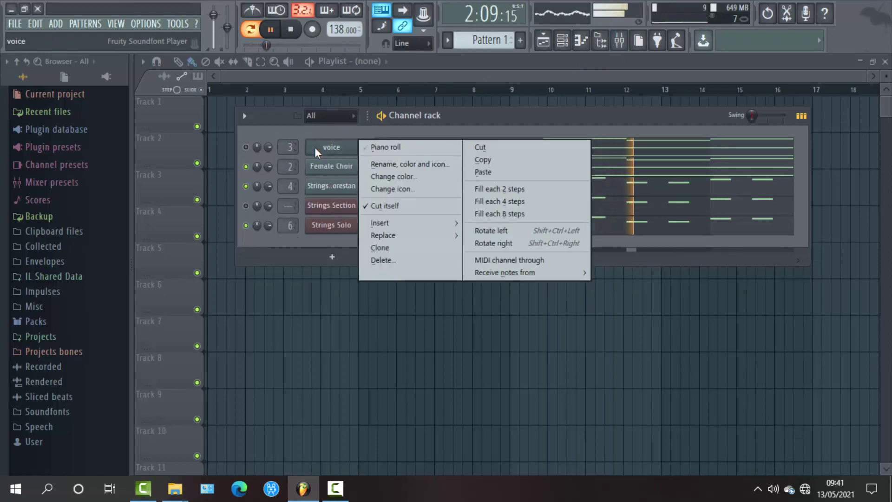
pyautogui.click(386, 257)
pyautogui.click(513, 280)
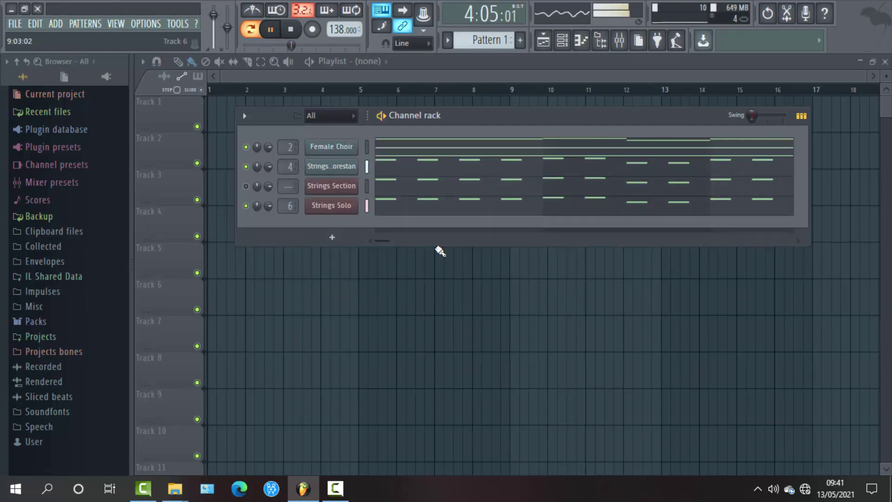
# - Move Strings Solo up above Strings Section in the channel rack and stop playback
pyautogui.click(366, 205)
pyautogui.hotkey('alt', 'Up')
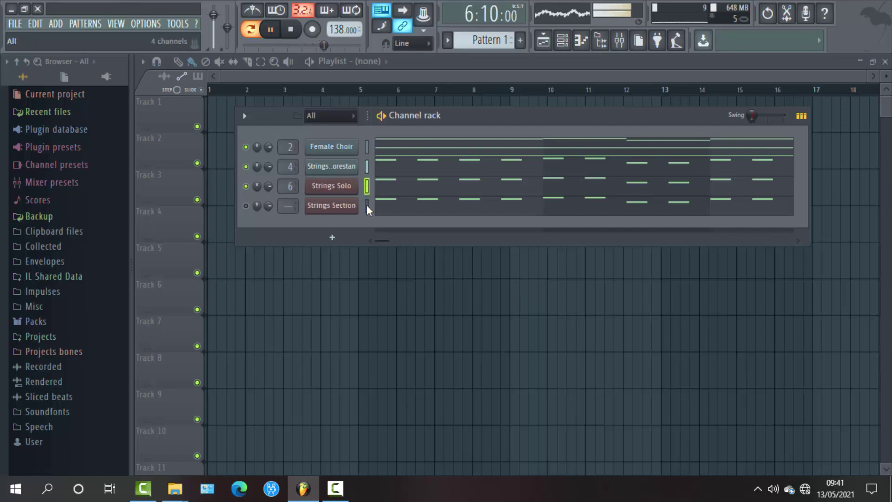
pyautogui.press('space')
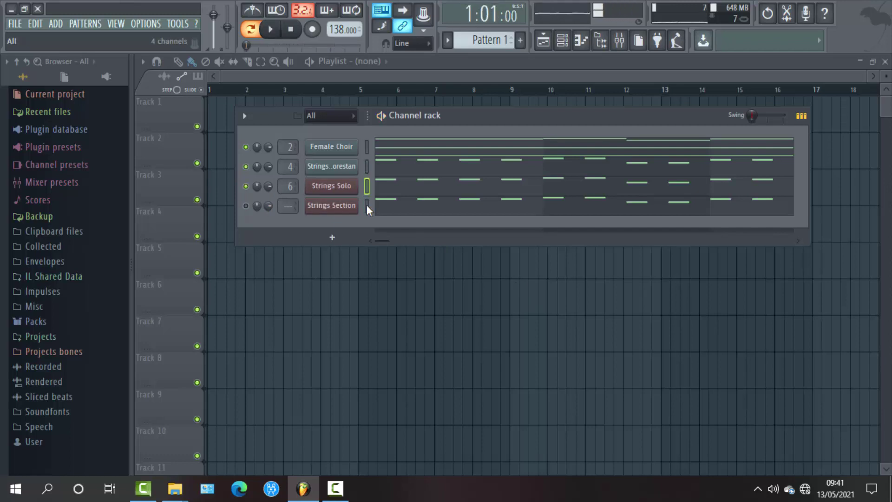
# - Place Pattern 1 on Track 1 of the playlist starting at bar 1 and play it in song mode
pyautogui.click(393, 74)
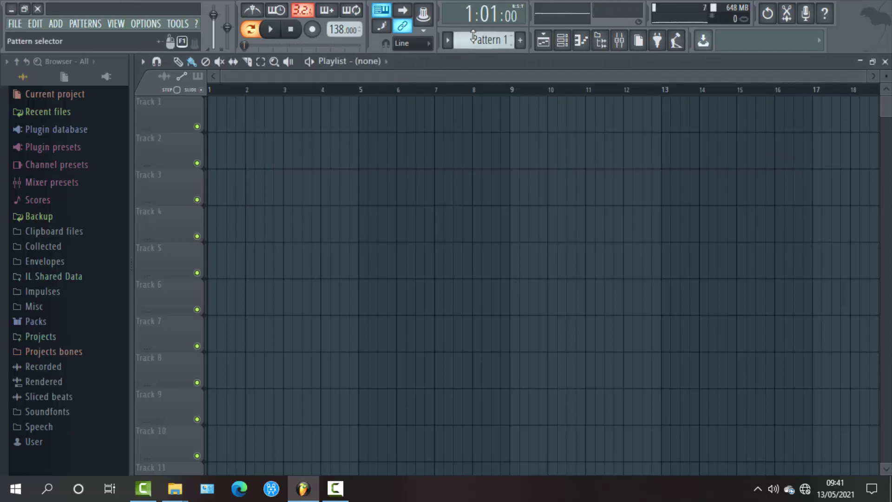
pyautogui.click(270, 114)
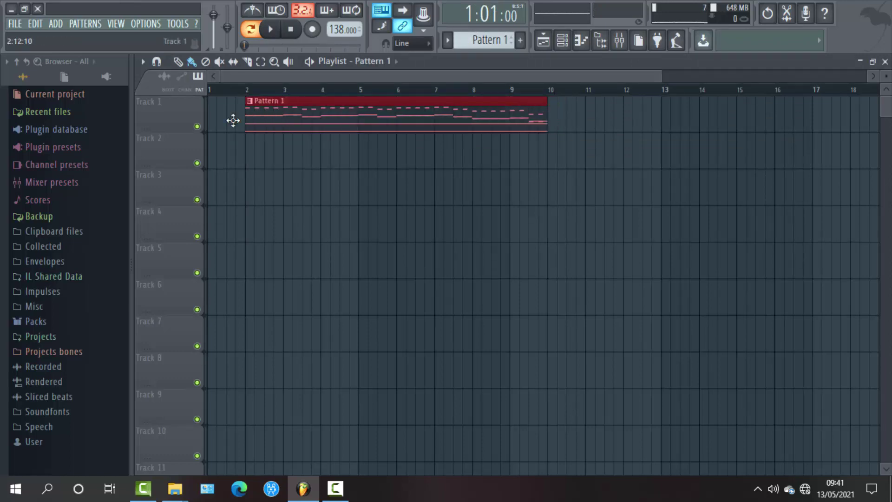
pyautogui.moveTo(233, 120); pyautogui.dragTo(216, 123)
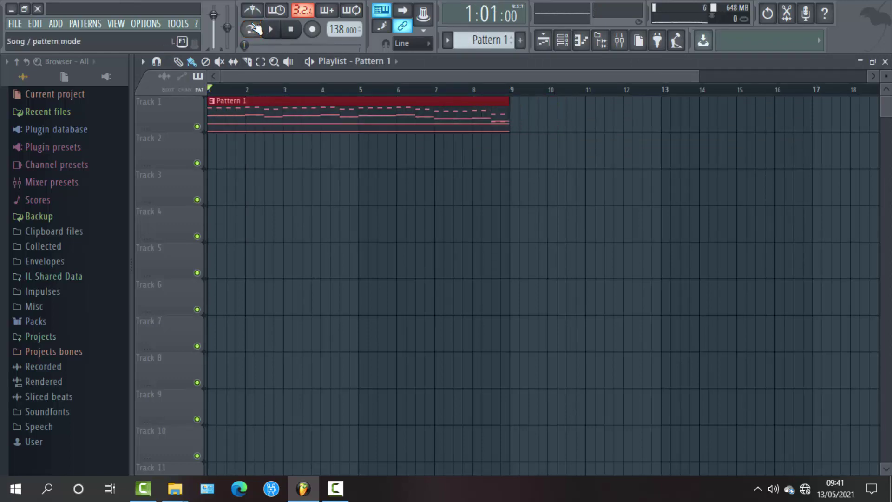
pyautogui.click(272, 30)
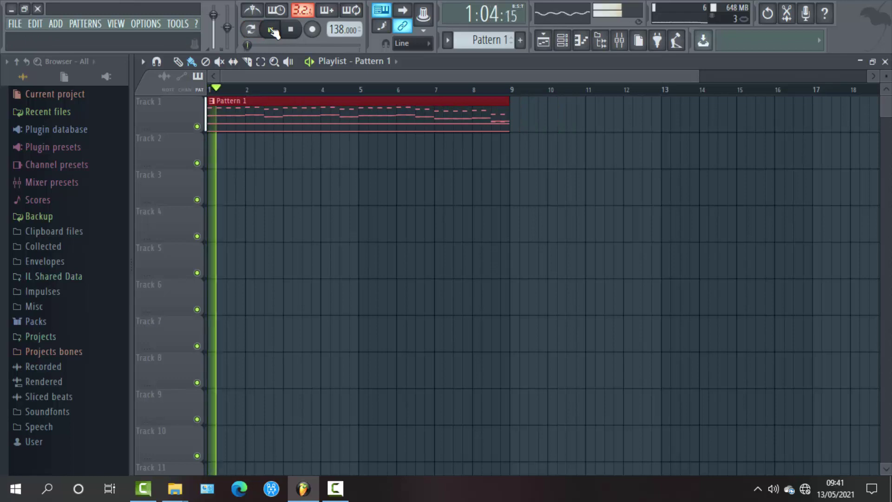
# - Inspect Female Choir's notes in the piano roll, stop playback, and return to the playlist
pyautogui.click(562, 40)
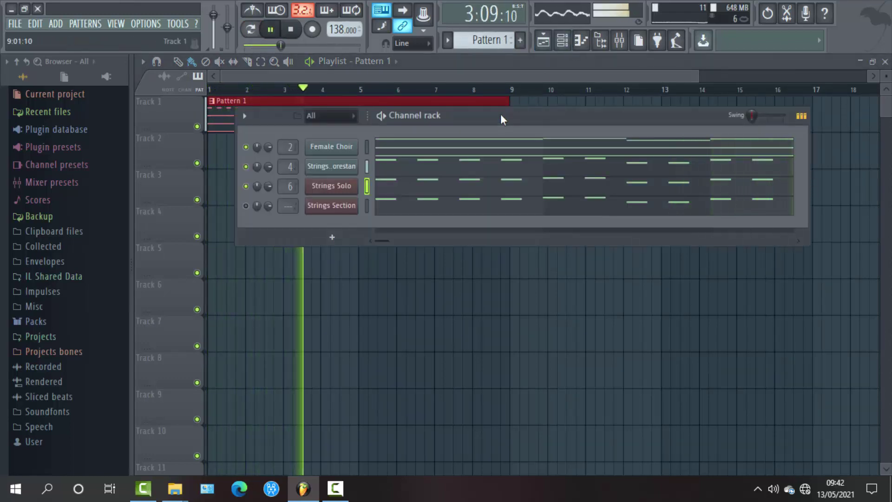
pyautogui.moveTo(500, 113); pyautogui.dragTo(506, 163)
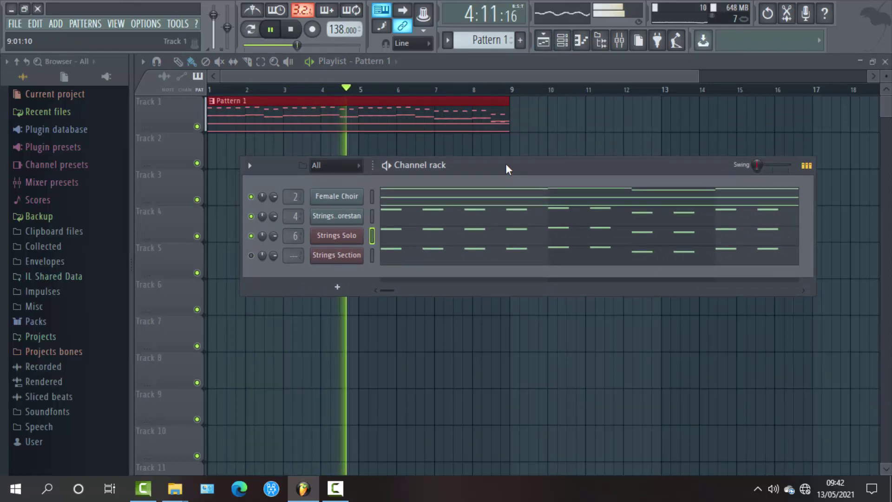
pyautogui.click(463, 201)
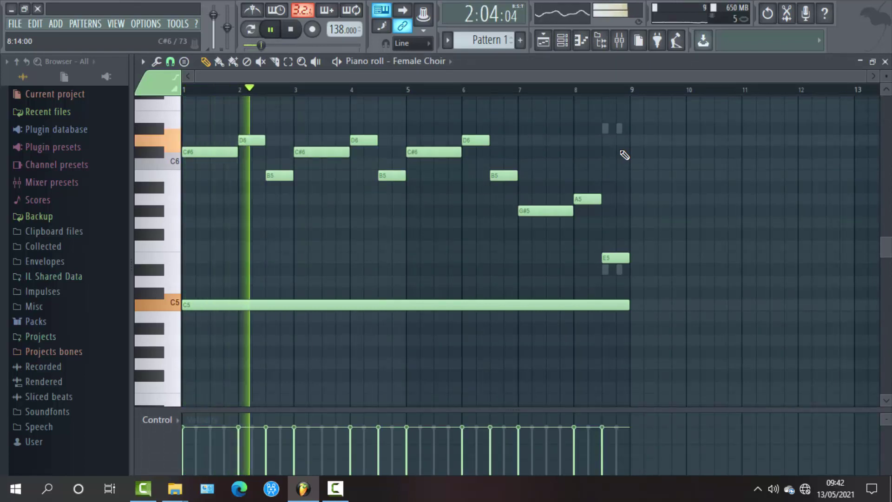
pyautogui.press('space')
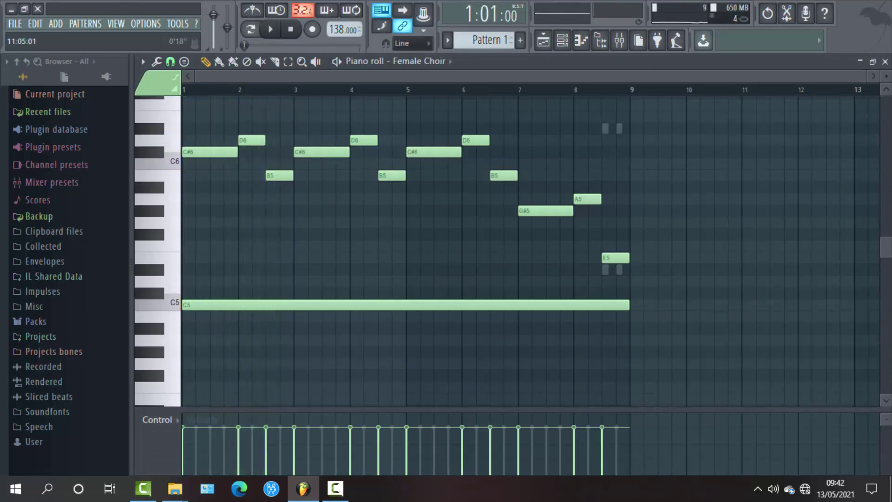
pyautogui.click(885, 61)
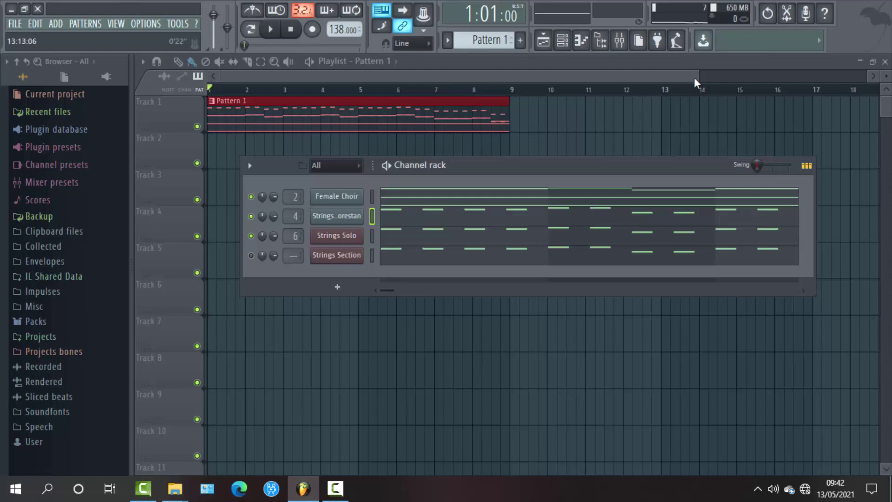
# - Play the Pattern 1 clip in the playlist from the start of the song and stop it
pyautogui.moveTo(695, 77); pyautogui.dragTo(776, 77)
pyautogui.press('space')
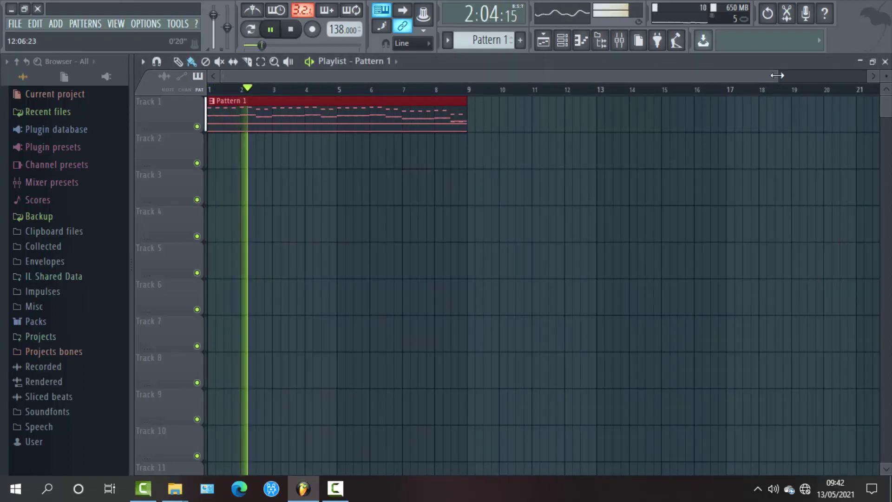
pyautogui.moveTo(778, 76); pyautogui.dragTo(874, 75)
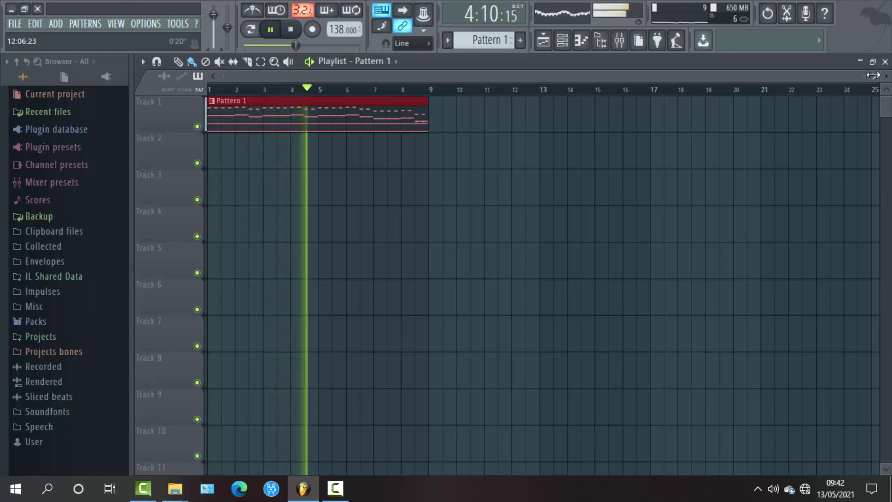
pyautogui.press('space')
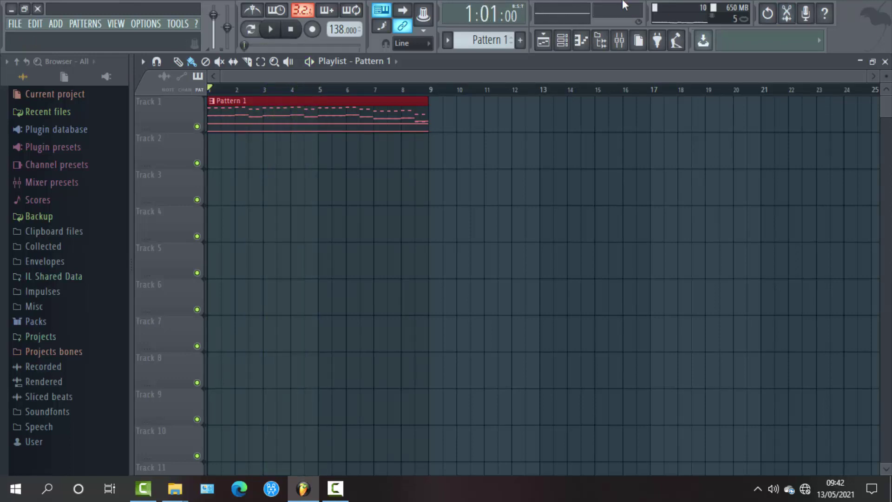
# - Split Pattern 1 by channel so each instrument gets its own pattern
pyautogui.click(568, 40)
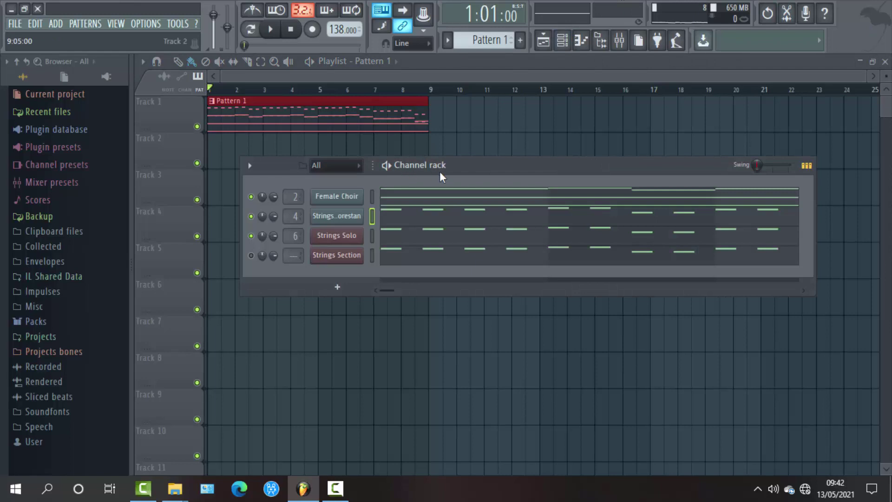
pyautogui.moveTo(465, 166); pyautogui.dragTo(484, 136)
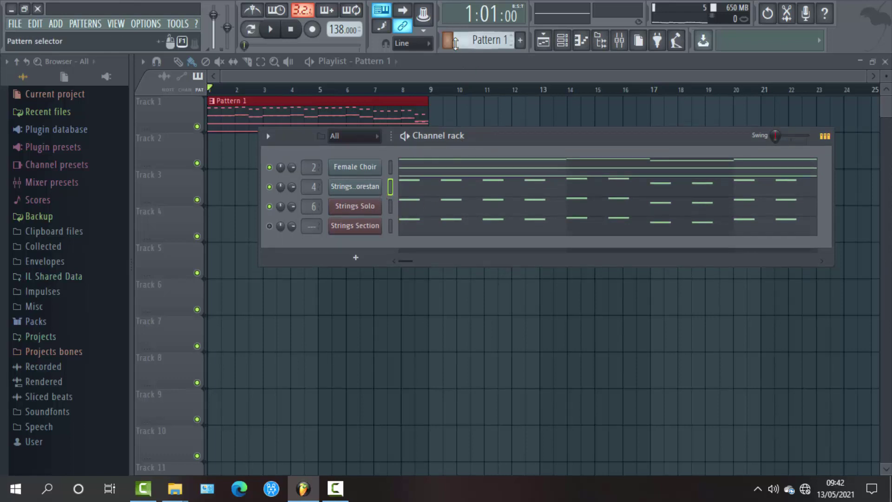
pyautogui.click(448, 41)
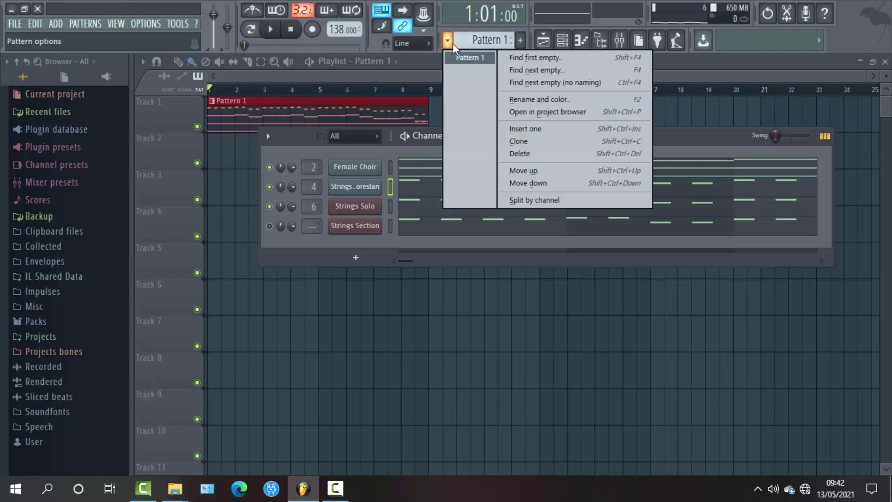
pyautogui.click(536, 200)
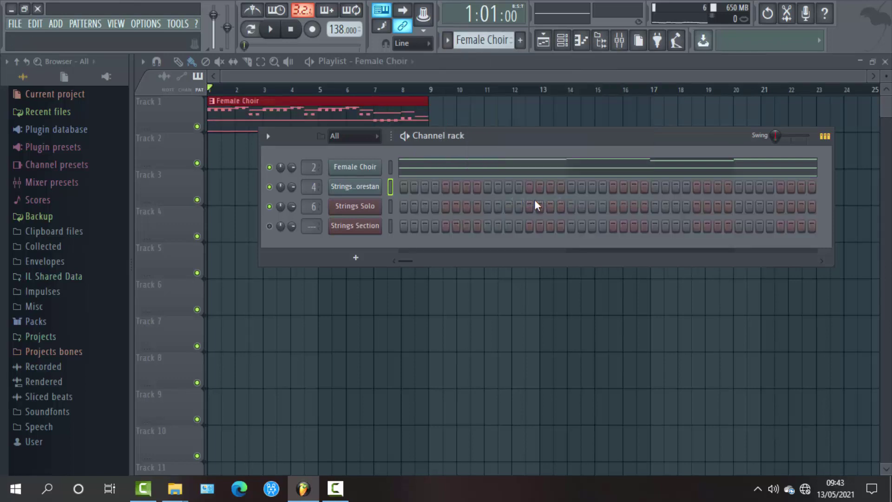
# - Delete the existing pattern clip from Track 1 of the playlist
pyautogui.click(262, 63)
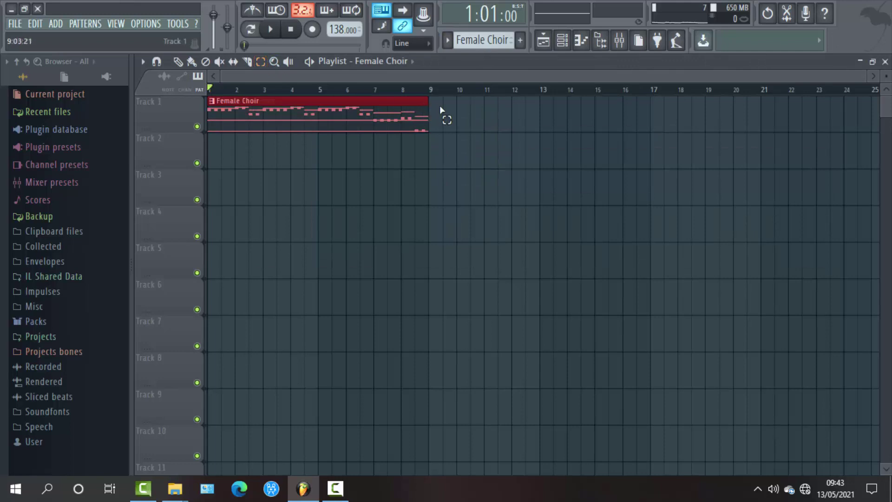
pyautogui.moveTo(332, 135); pyautogui.dragTo(339, 140)
pyautogui.hotkey('ctrl', 'a')
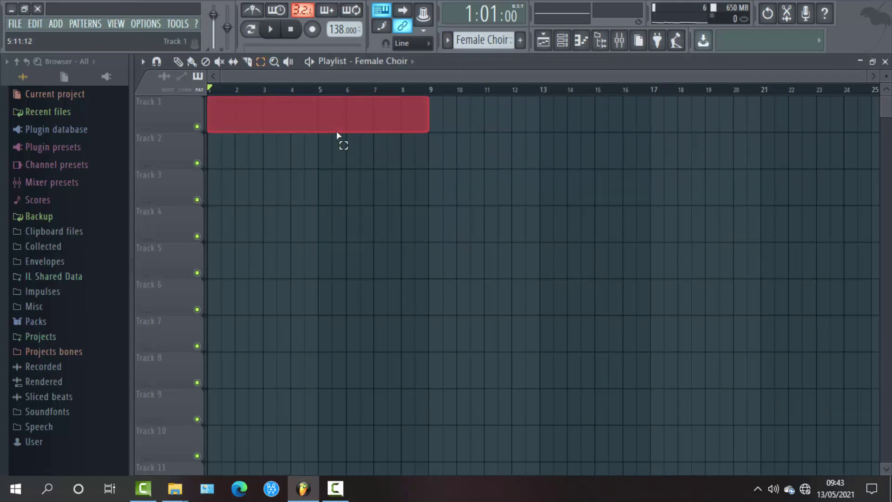
pyautogui.press('Delete')
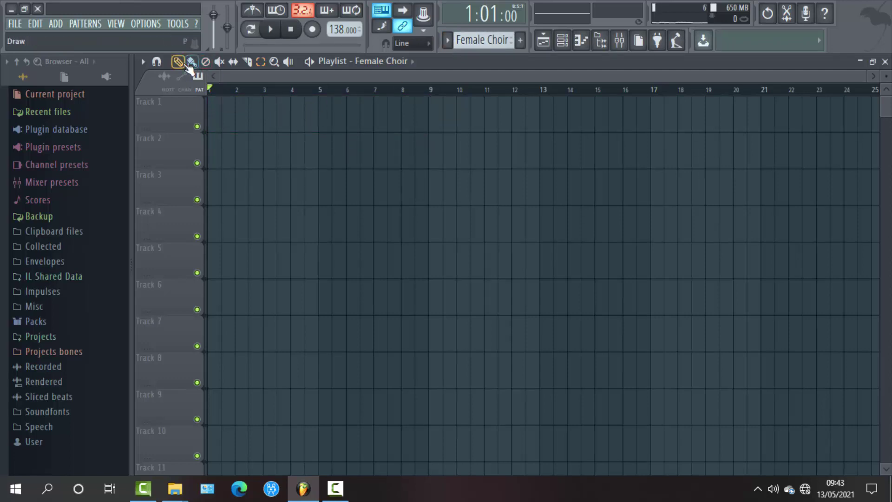
# - Place the Female Choir pattern on Track 1 and Strings_Florestan on Track 2, both starting at bar 1
pyautogui.click(279, 117)
pyautogui.moveTo(256, 106); pyautogui.dragTo(216, 94)
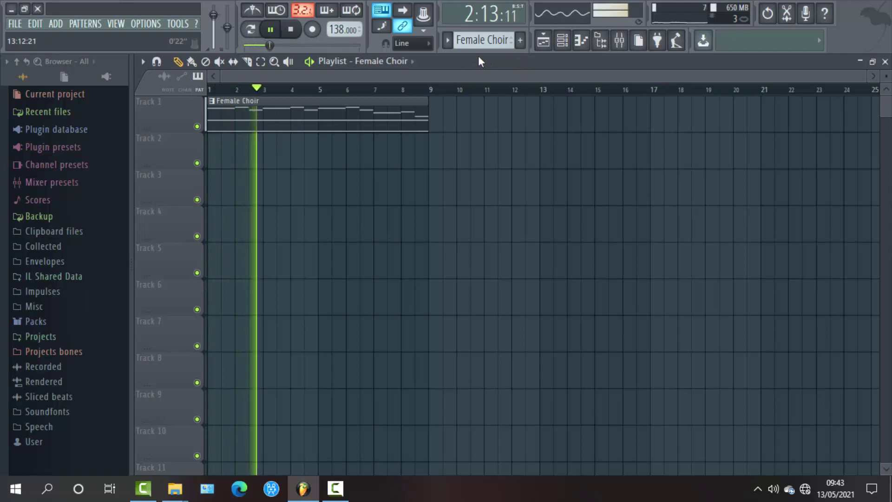
pyautogui.click(447, 40)
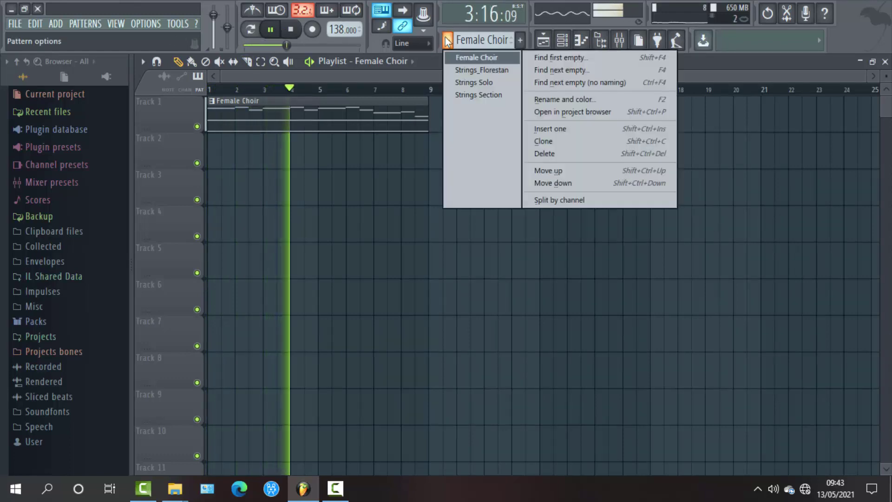
pyautogui.click(467, 72)
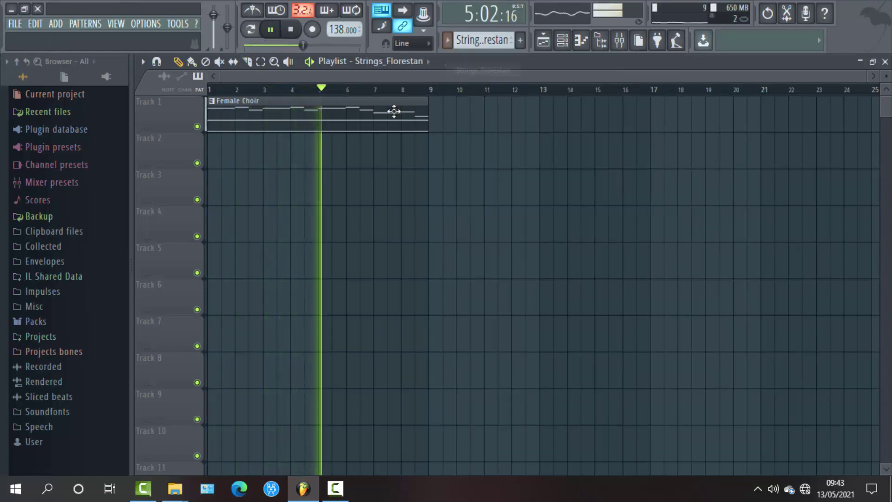
pyautogui.click(251, 151)
pyautogui.moveTo(254, 148); pyautogui.dragTo(227, 148)
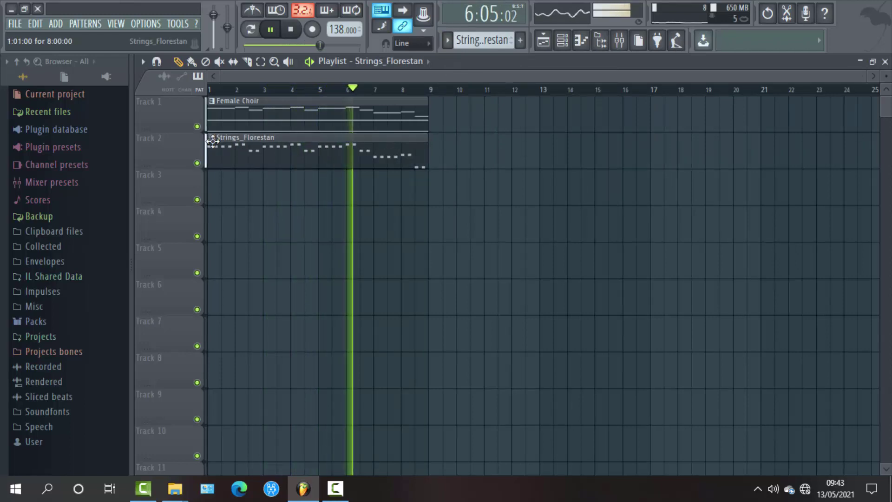
# - Move the Female Choir and Strings_Florestan clips so both start at bar 9
pyautogui.moveTo(246, 105); pyautogui.dragTo(466, 105)
pyautogui.moveTo(396, 139); pyautogui.dragTo(608, 149)
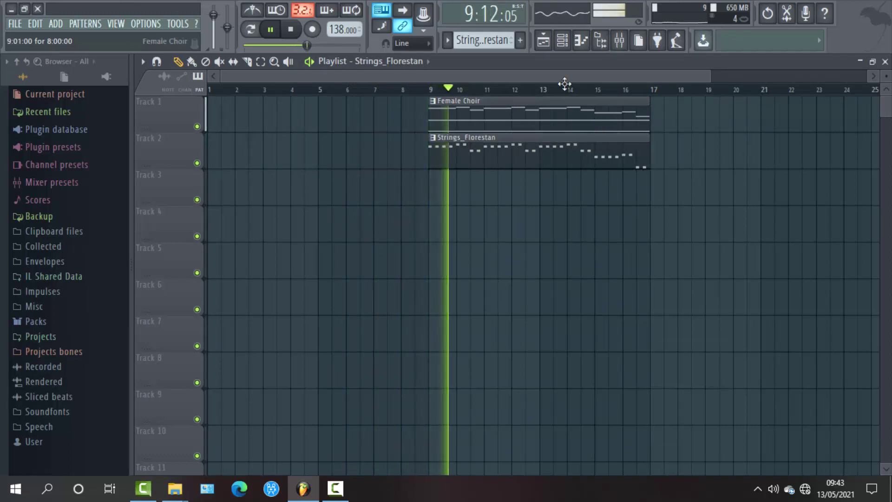
# - Try the Strings_Florestan pattern on Track 3 at bar 1 and remove its clip
pyautogui.click(447, 45)
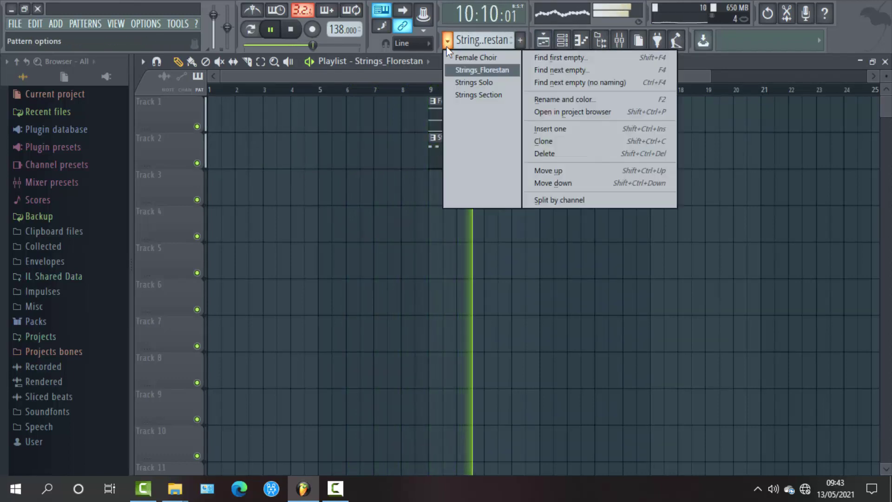
pyautogui.click(473, 80)
pyautogui.click(460, 149)
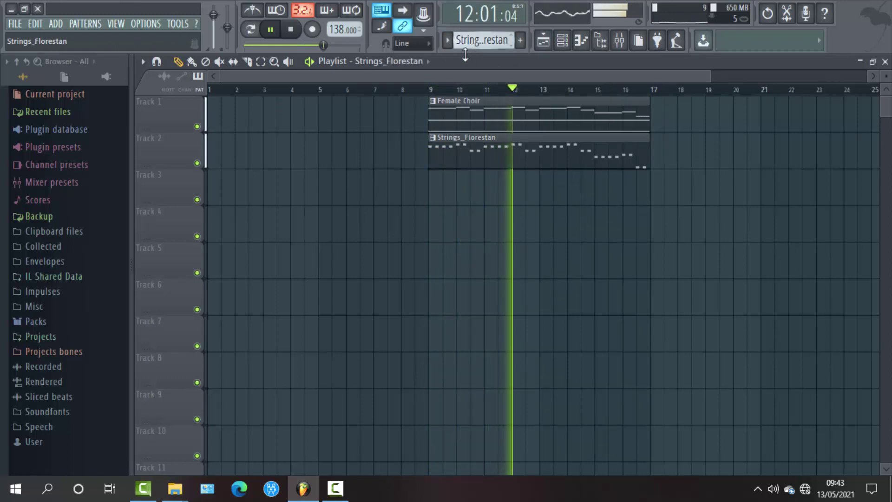
pyautogui.click(255, 184)
pyautogui.moveTo(255, 184); pyautogui.dragTo(234, 183)
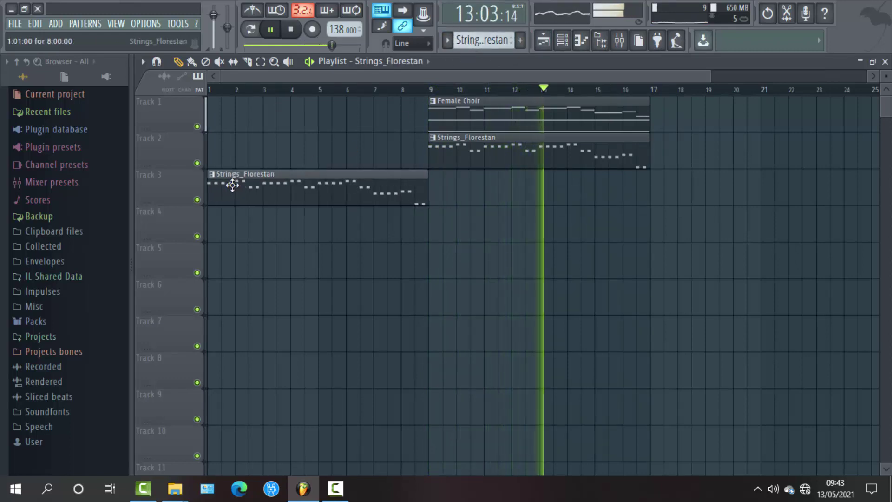
pyautogui.press('space')
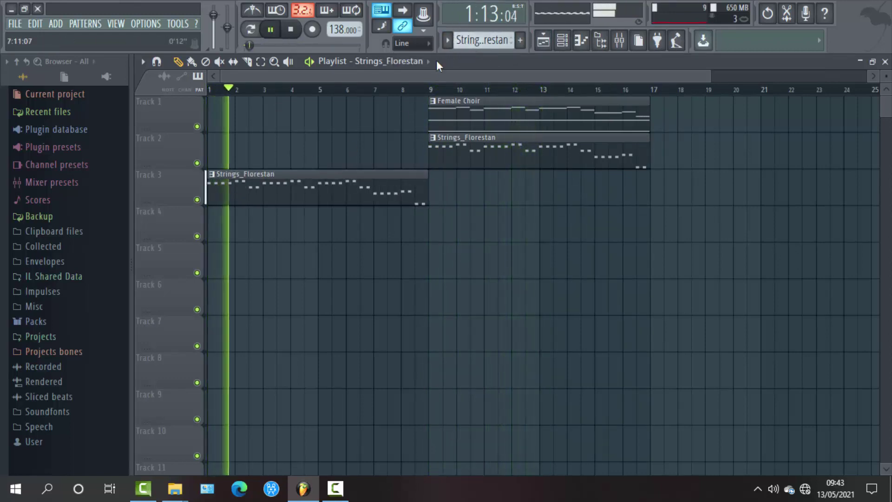
pyautogui.rightClick(374, 174)
# - Place the Strings Section pattern on Track 3 at bar 1 and audition it in pattern mode and song mode
pyautogui.click(446, 42)
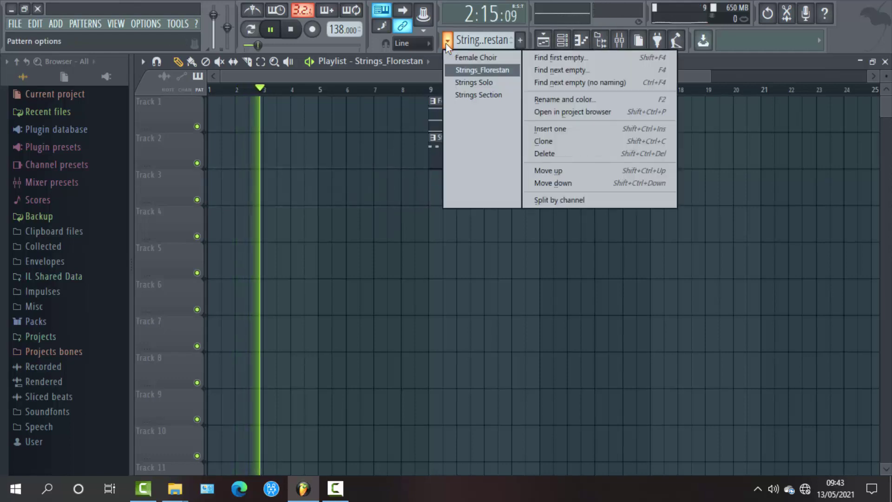
pyautogui.click(460, 91)
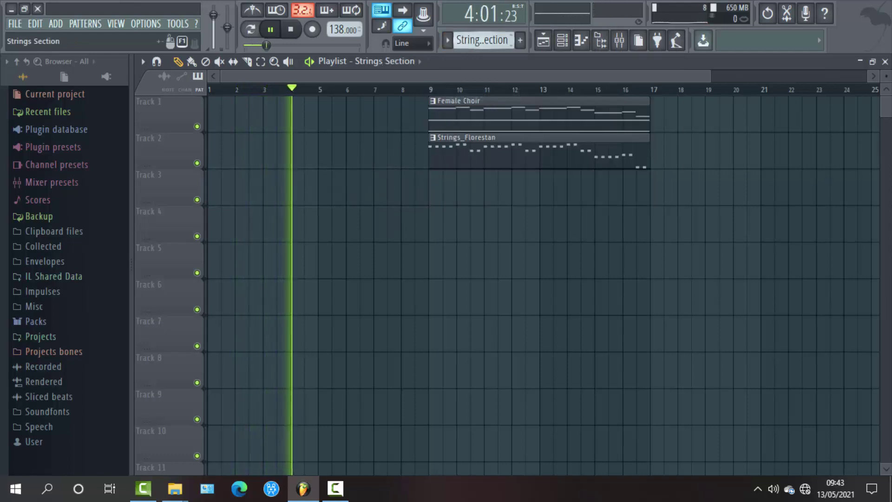
pyautogui.click(281, 178)
pyautogui.moveTo(282, 177); pyautogui.dragTo(228, 177)
pyautogui.click(542, 42)
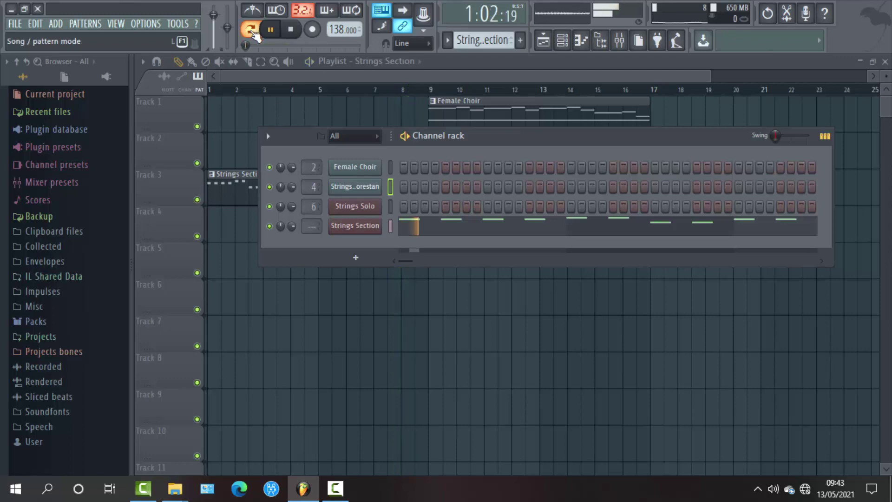
pyautogui.click(291, 71)
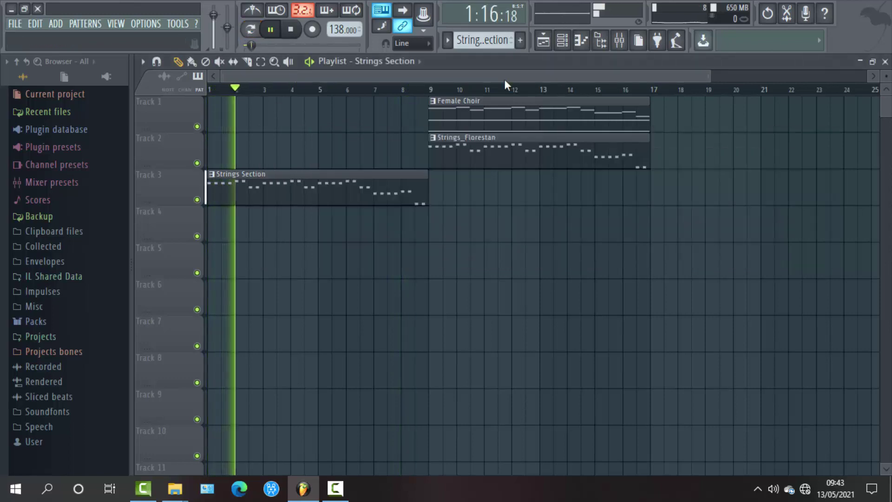
# - Add a second Female Choir clip on Track 1 starting at bar 1
pyautogui.click(577, 114)
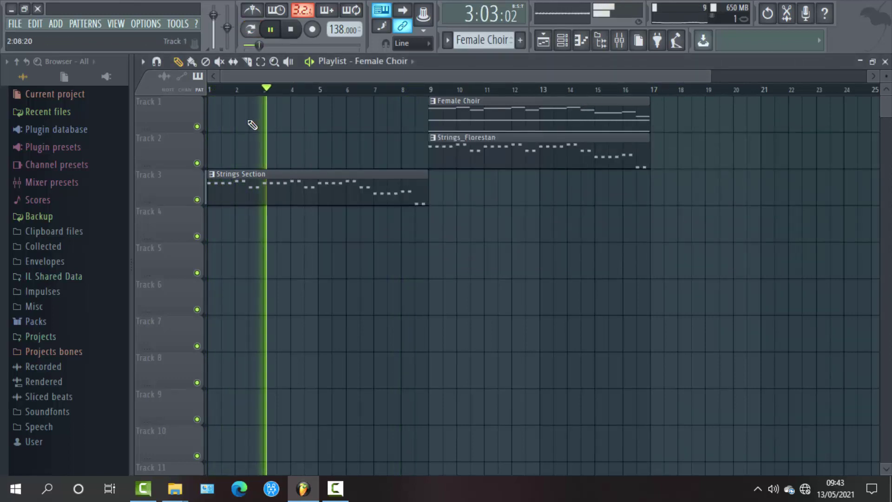
pyautogui.click(219, 125)
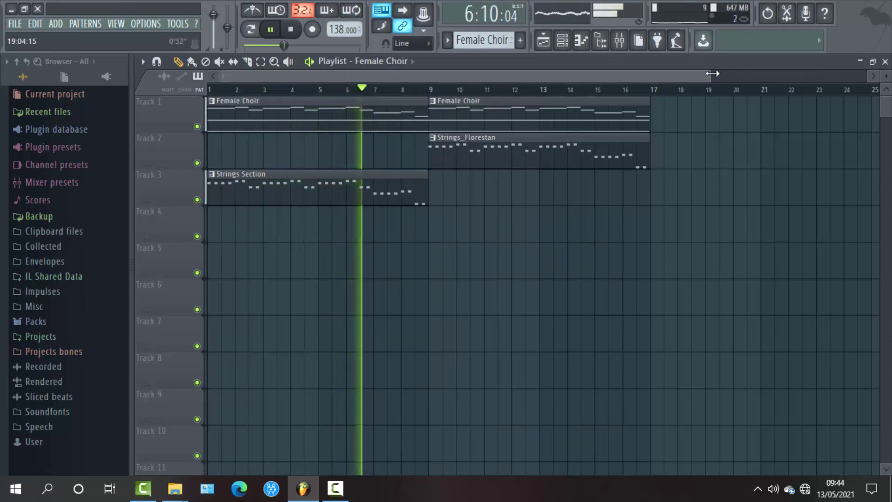
pyautogui.moveTo(711, 76); pyautogui.dragTo(880, 77)
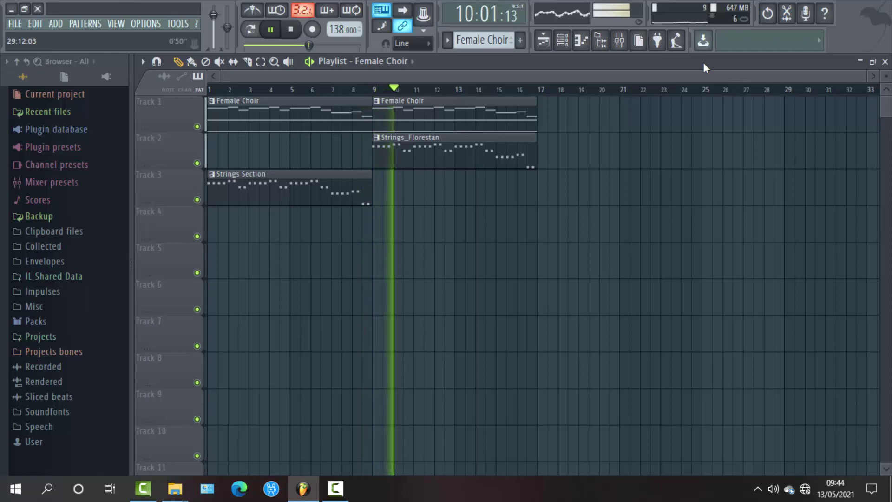
# - Check which channel the Female Choir and Strings_Florestan patterns use in the channel rack, auditioning Strings_Florestan in pattern mode
pyautogui.click(566, 46)
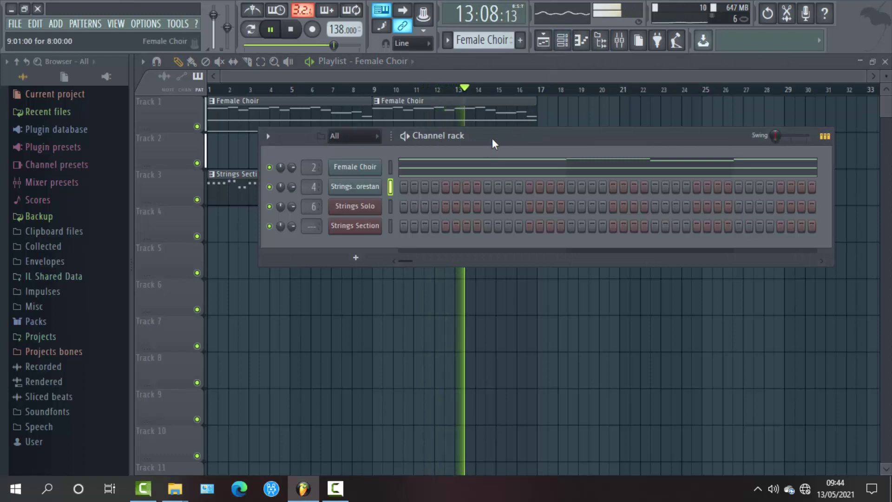
pyautogui.moveTo(492, 138)
pyautogui.mouseDown()
pyautogui.moveTo(484, 135)
pyautogui.moveTo(492, 154)
pyautogui.mouseUp()
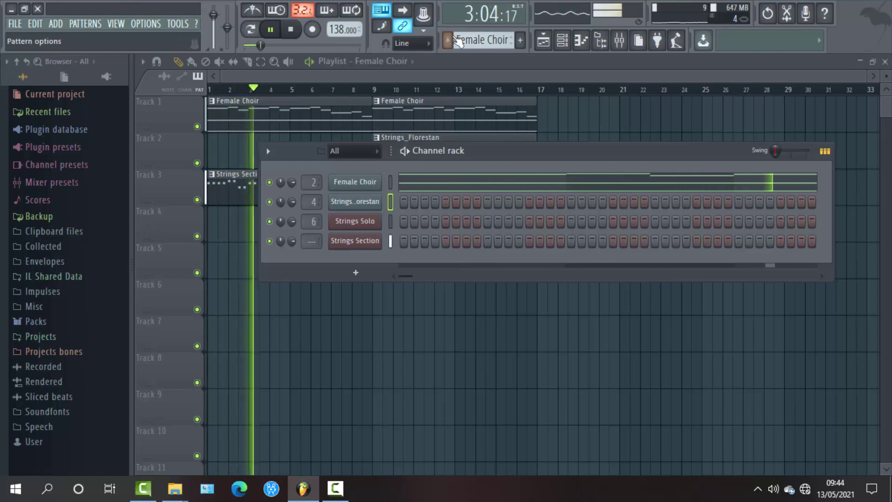
pyautogui.click(457, 39)
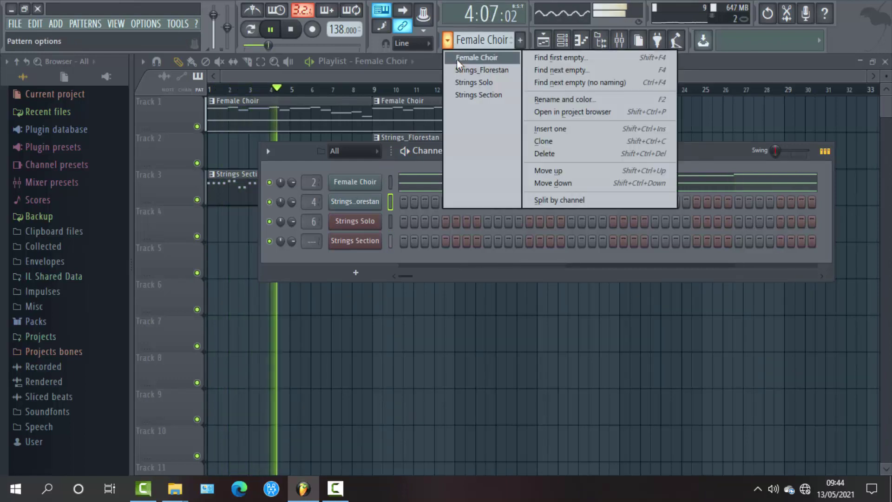
pyautogui.click(457, 57)
pyautogui.press('space')
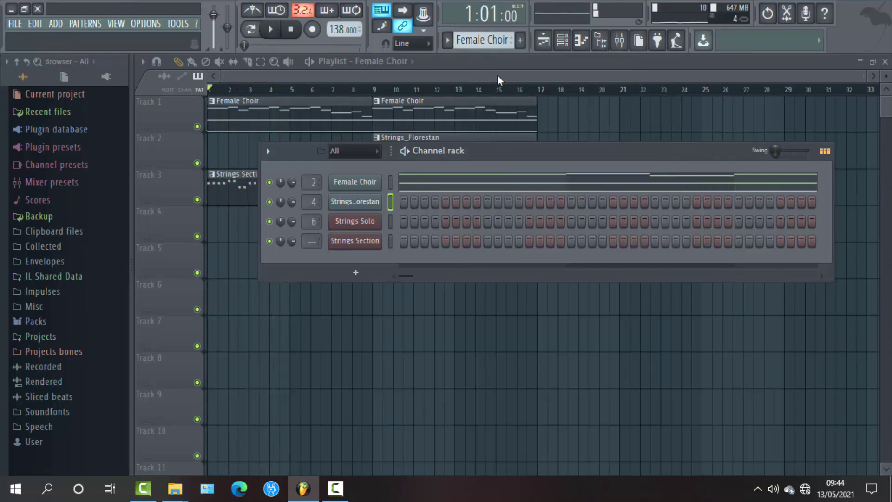
pyautogui.click(563, 47)
pyautogui.click(563, 46)
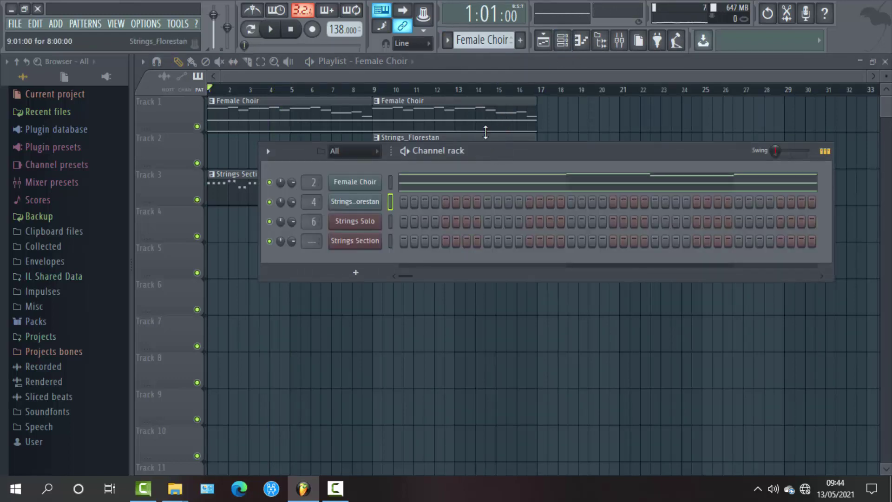
pyautogui.click(448, 40)
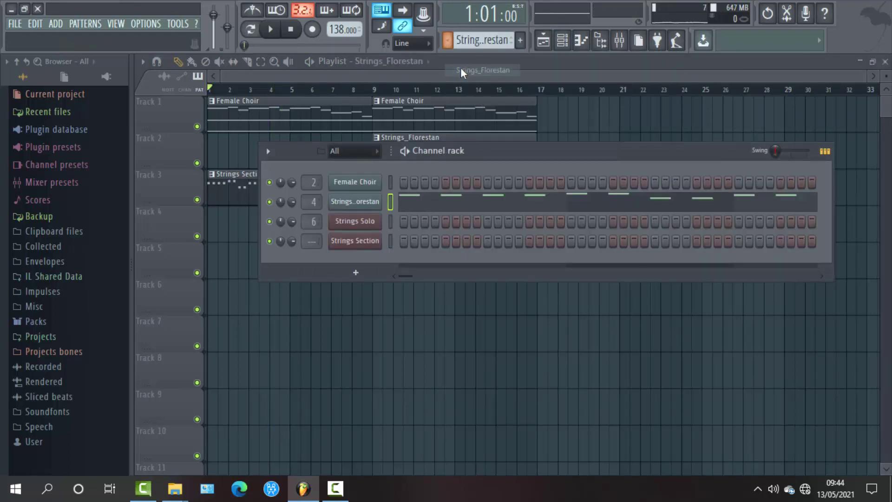
pyautogui.click(461, 69)
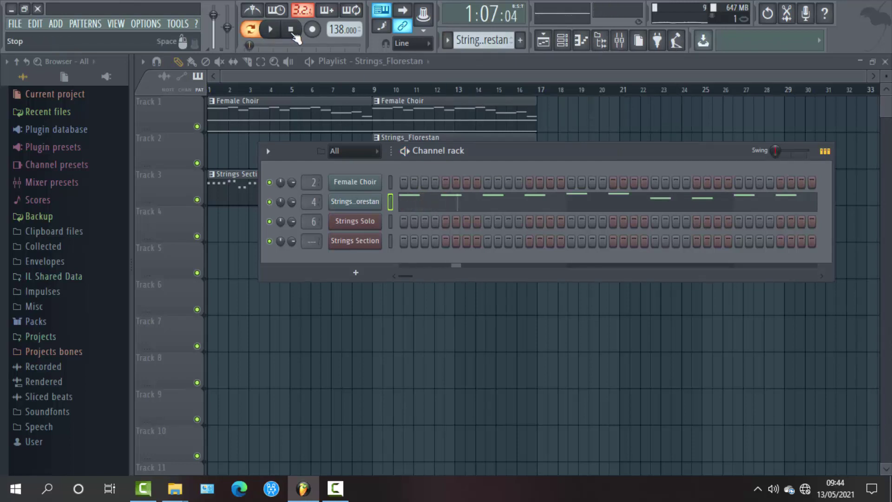
pyautogui.click(448, 41)
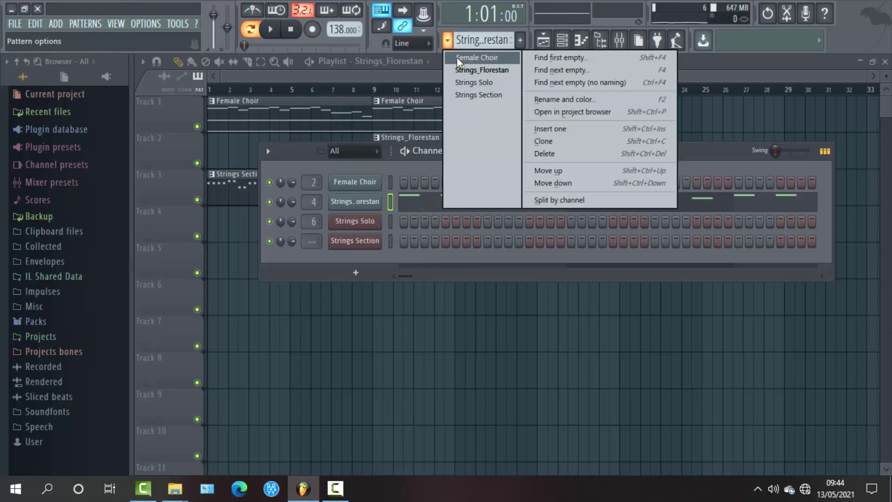
pyautogui.click(459, 70)
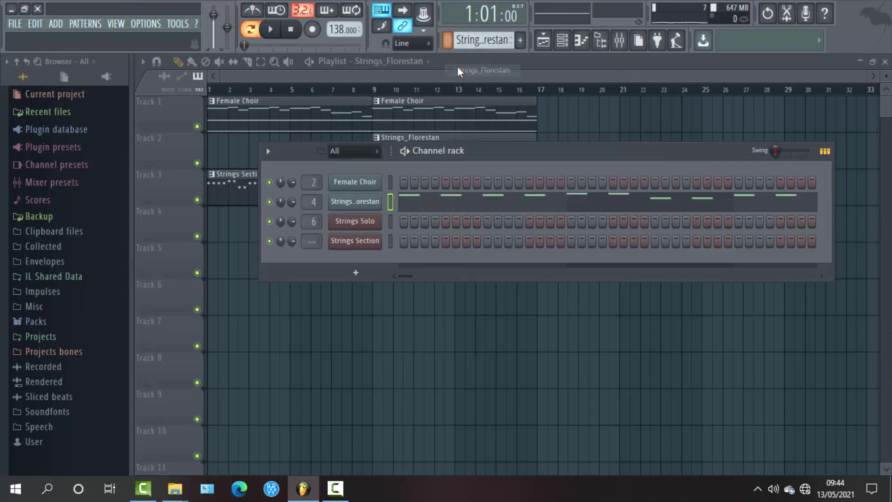
# - Audition the Strings Solo pattern and place it on Track 4 at bar 1
pyautogui.click(448, 41)
pyautogui.click(466, 84)
pyautogui.press('space')
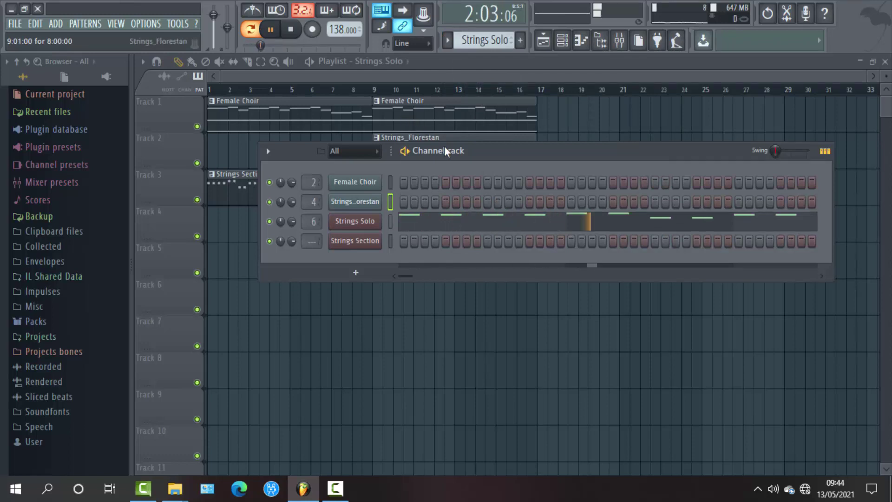
pyautogui.moveTo(457, 148); pyautogui.dragTo(445, 259)
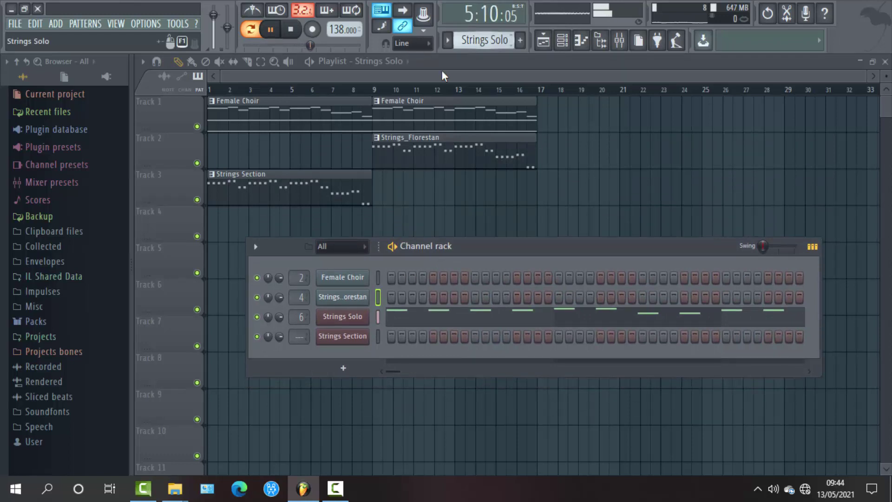
pyautogui.click(238, 224)
pyautogui.press('F6')
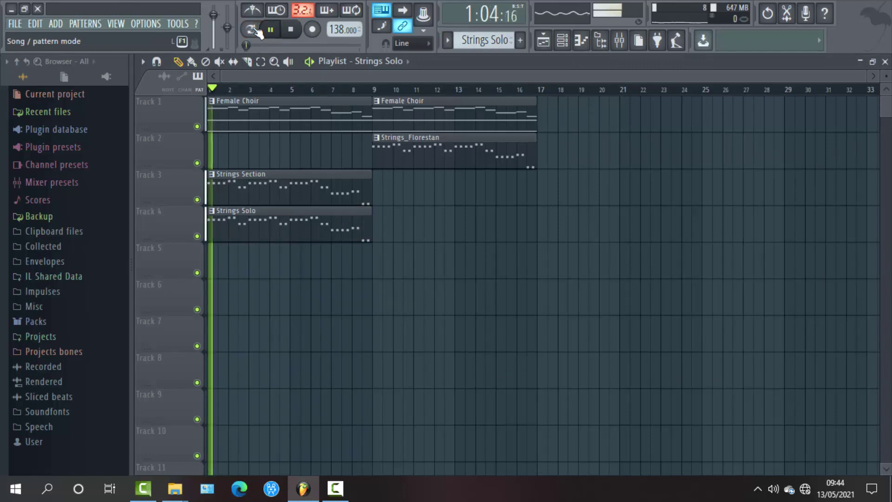
# - Compare the two string layers by muting Track 3 and Track 4 in turn, and delete the Strings Solo clip
pyautogui.click(197, 199)
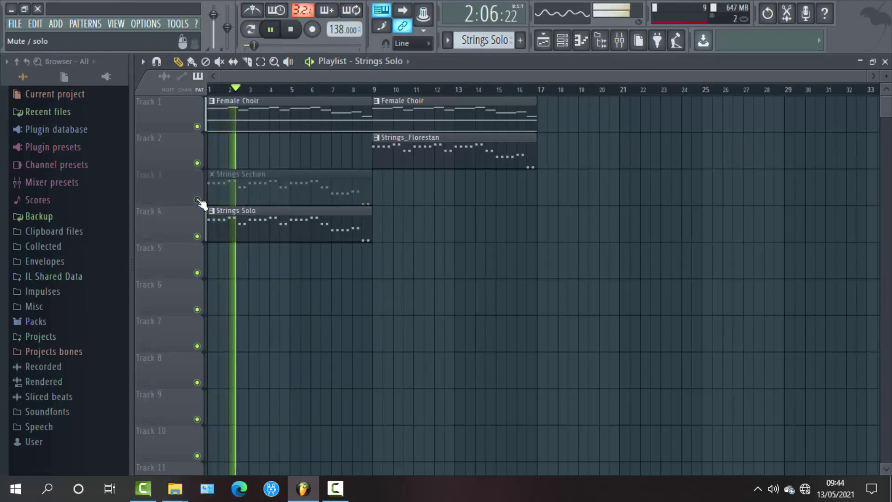
pyautogui.click(197, 200)
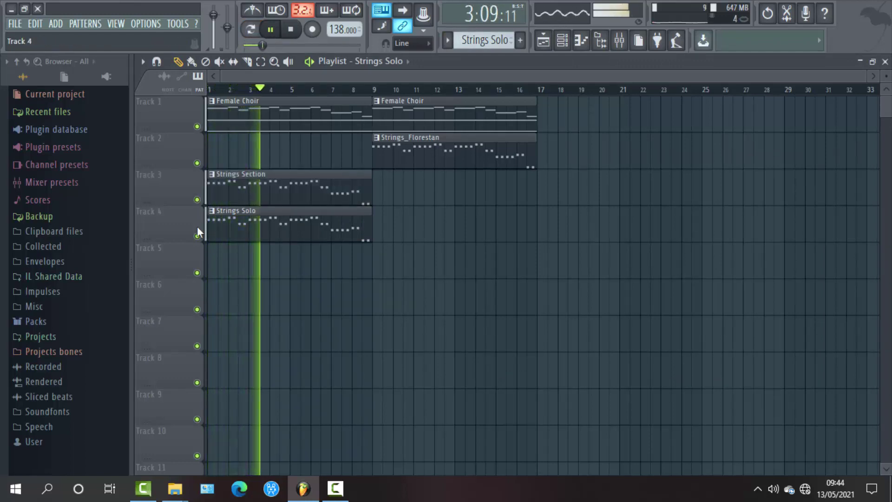
pyautogui.click(197, 237)
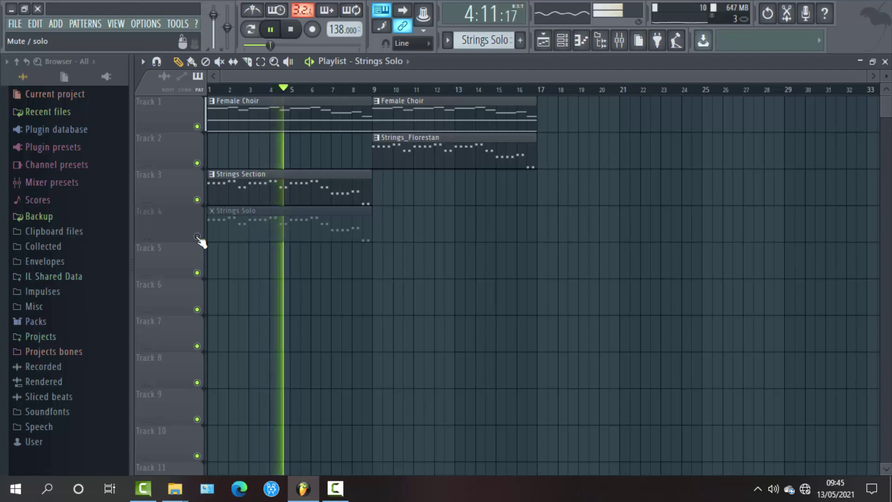
pyautogui.click(197, 236)
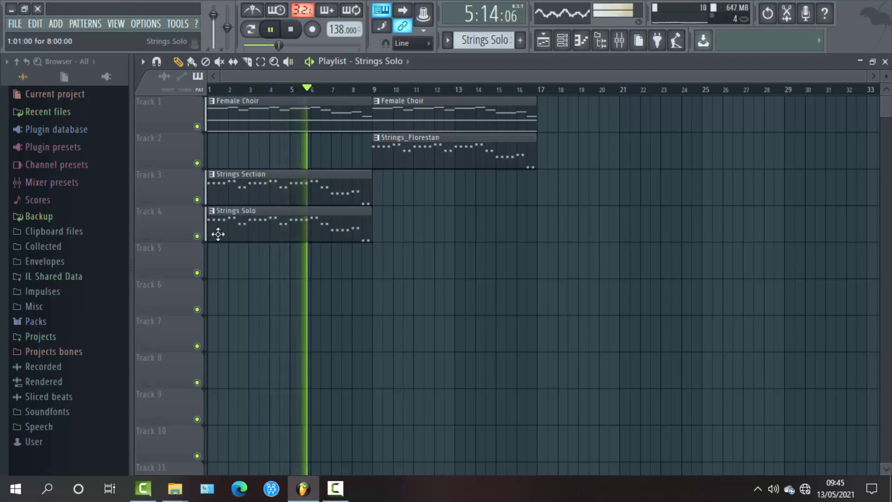
pyautogui.rightClick(219, 236)
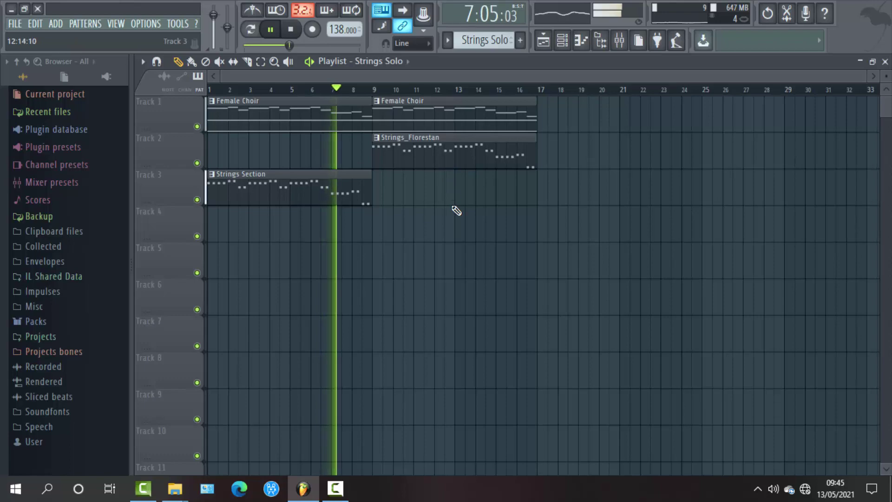
# - Arrange the mixer as a widened floating window over the playlist, stop playback, and open the channel rack over its upper part
pyautogui.click(620, 41)
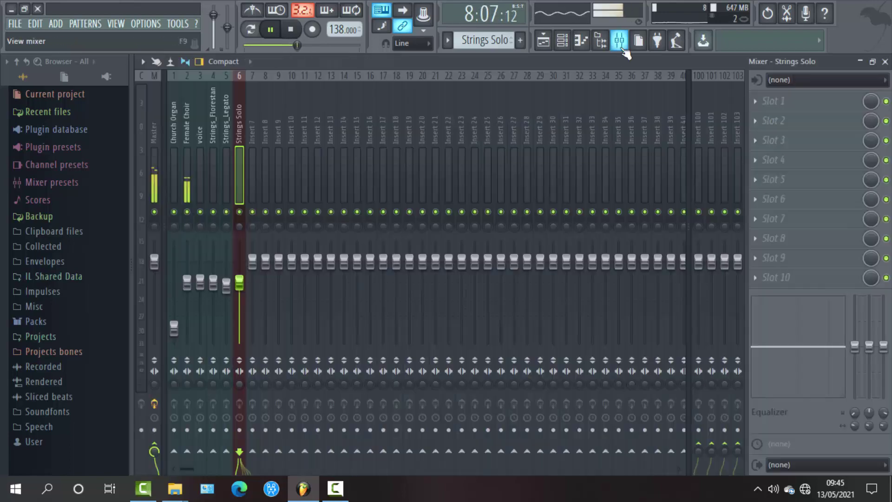
pyautogui.click(873, 63)
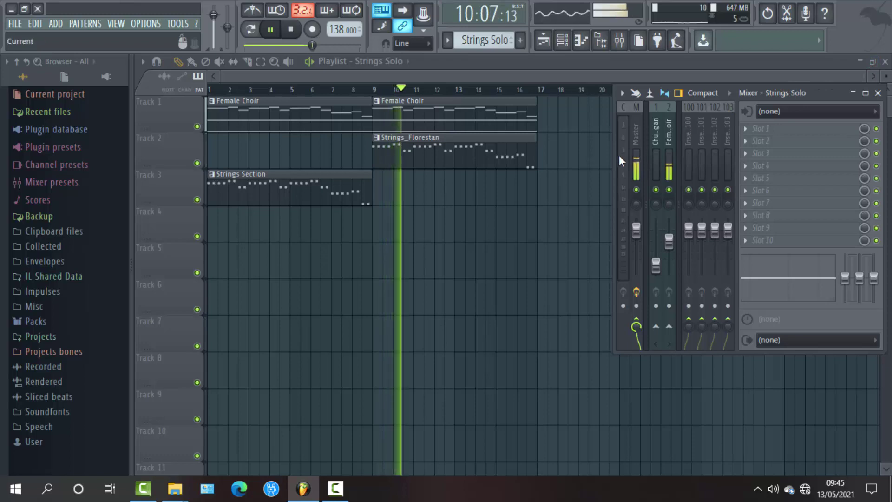
pyautogui.moveTo(615, 188); pyautogui.dragTo(418, 190)
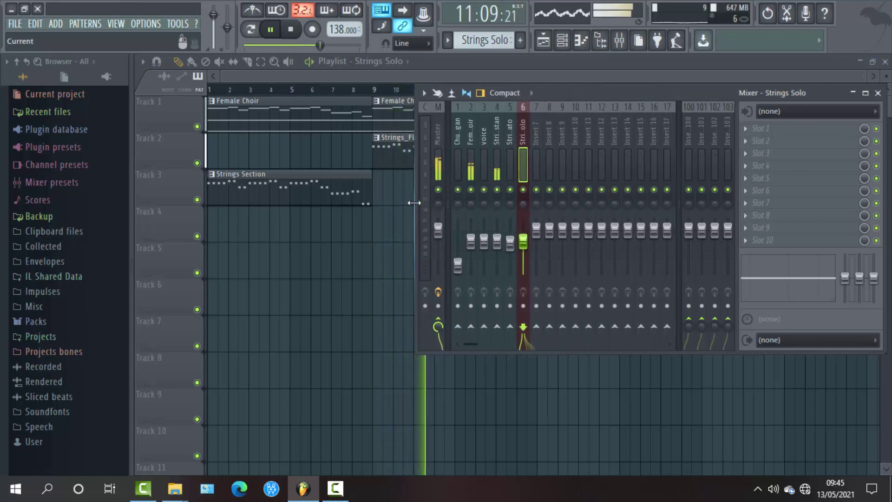
pyautogui.moveTo(573, 90); pyautogui.dragTo(561, 153)
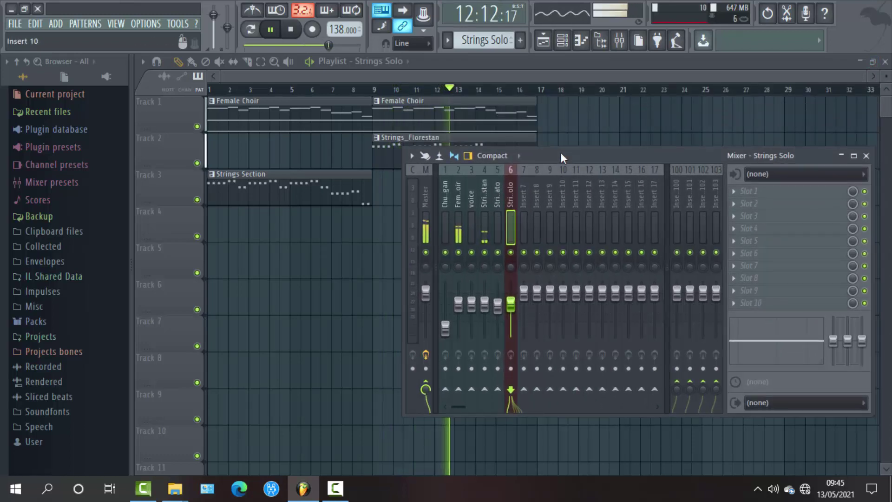
pyautogui.press('space')
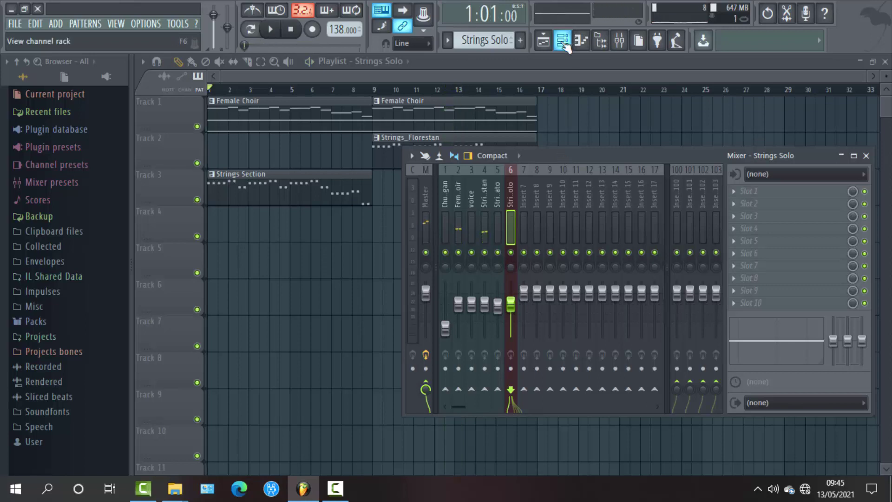
pyautogui.click(562, 41)
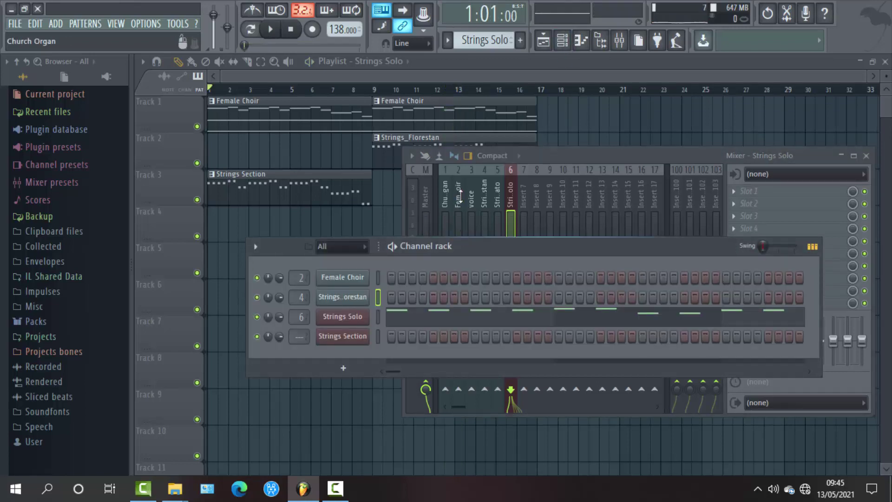
pyautogui.moveTo(463, 248); pyautogui.dragTo(472, 152)
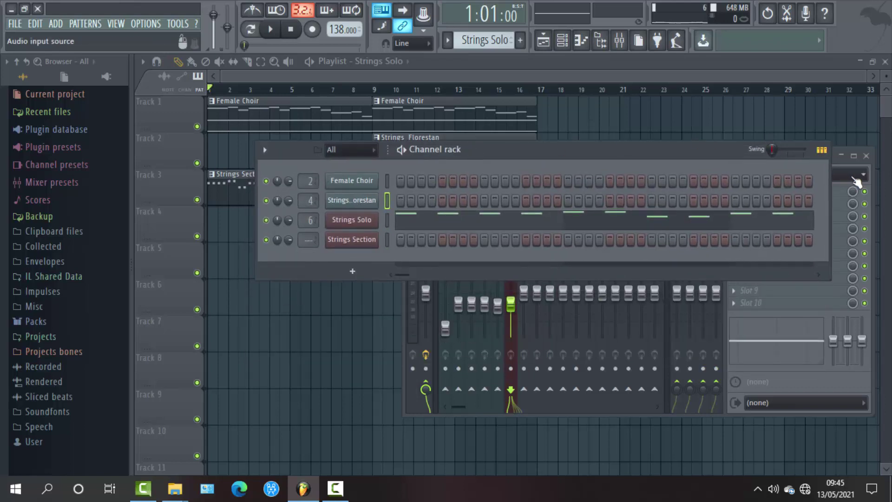
# - Bring the mixer in front of the channel rack and enlarge it to be taller and wider
pyautogui.click(869, 189)
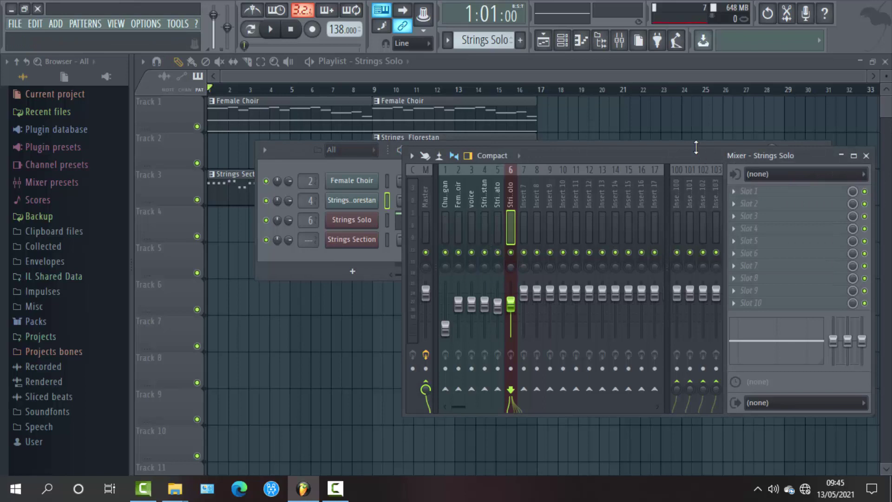
pyautogui.moveTo(695, 148); pyautogui.dragTo(692, 92)
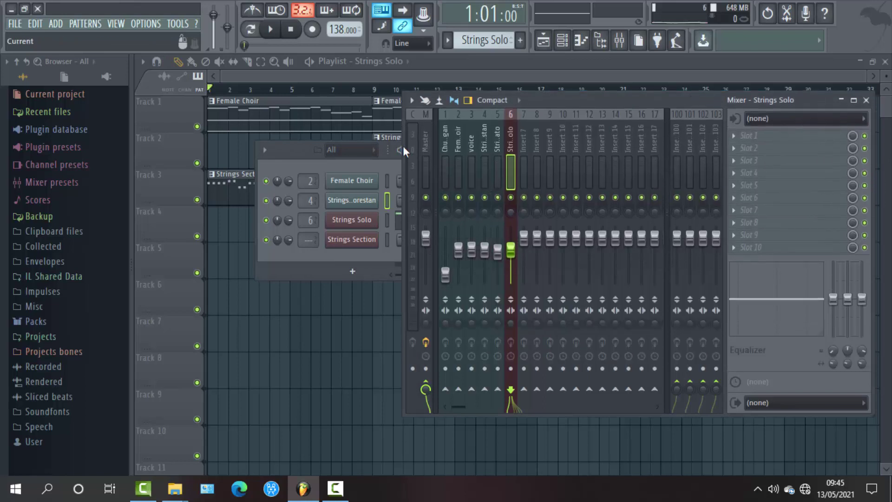
pyautogui.moveTo(404, 148); pyautogui.dragTo(369, 148)
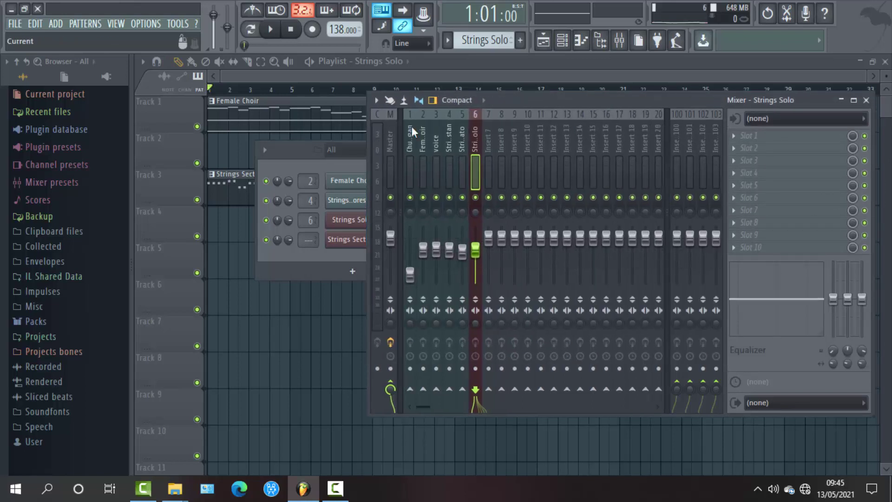
# - Bring the playlist and channel rack back in front of the mixer, and move the channel rack slightly higher over the playlist
pyautogui.click(544, 40)
pyautogui.click(562, 40)
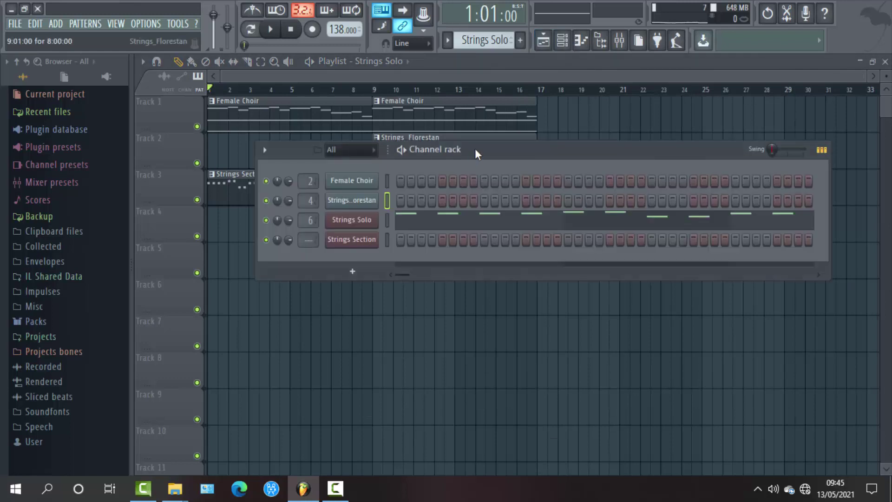
pyautogui.moveTo(475, 146); pyautogui.dragTo(481, 127)
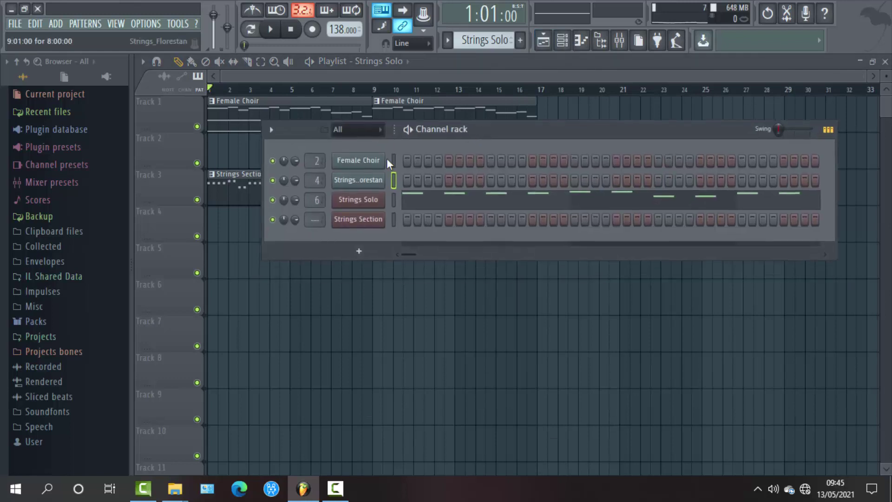
# - Expand the Packs folder in the browser and open the KEYOBEATS folder inside the KEYOBEATS pack
pyautogui.click(36, 321)
pyautogui.press('Down')
pyautogui.press('Down')
pyautogui.press('Down')
pyautogui.press('Down')
pyautogui.press('Right')
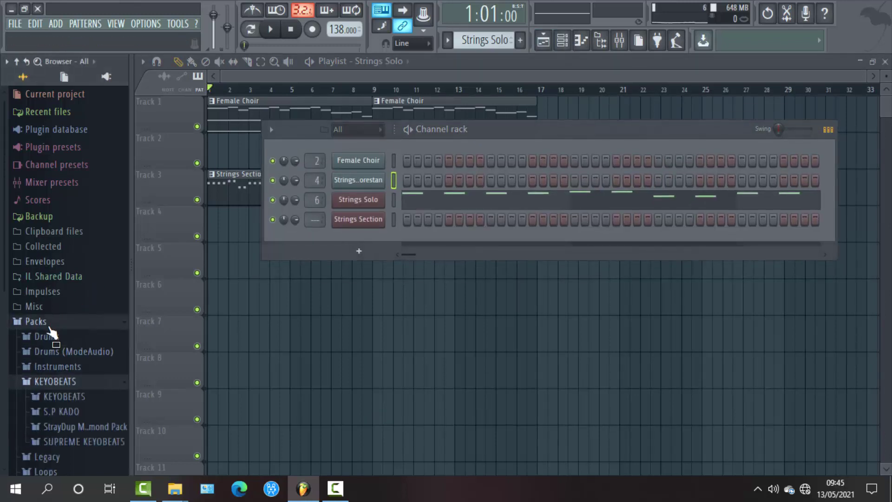
pyautogui.press('Down')
pyautogui.press('Right')
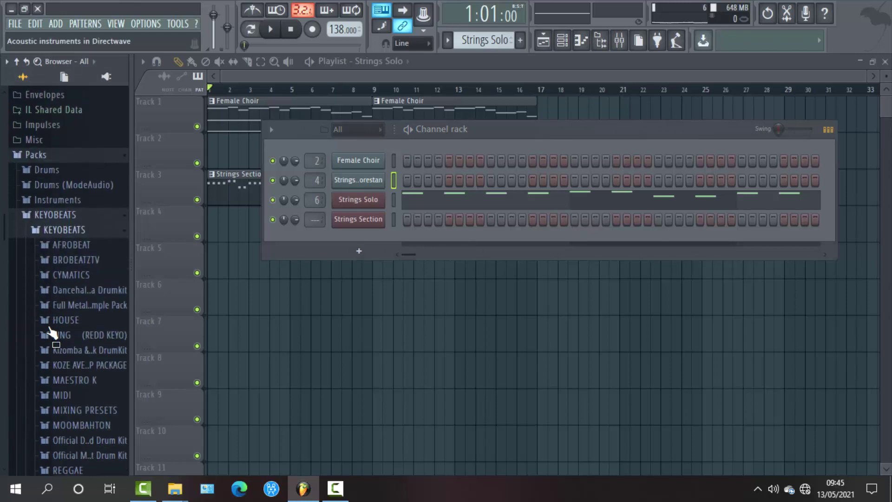
# - Find the TRAP KEYO folder among the KEYOBEATS kits and expand it
pyautogui.press('Down')
pyautogui.press('Down')
pyautogui.press('Down')
pyautogui.press('Down')
pyautogui.press('Down')
pyautogui.press('Down')
pyautogui.press('Down')
pyautogui.press('Down')
pyautogui.press('Down')
pyautogui.press('Down')
pyautogui.press('Down')
pyautogui.press('Down')
pyautogui.press('Down')
pyautogui.press('Down')
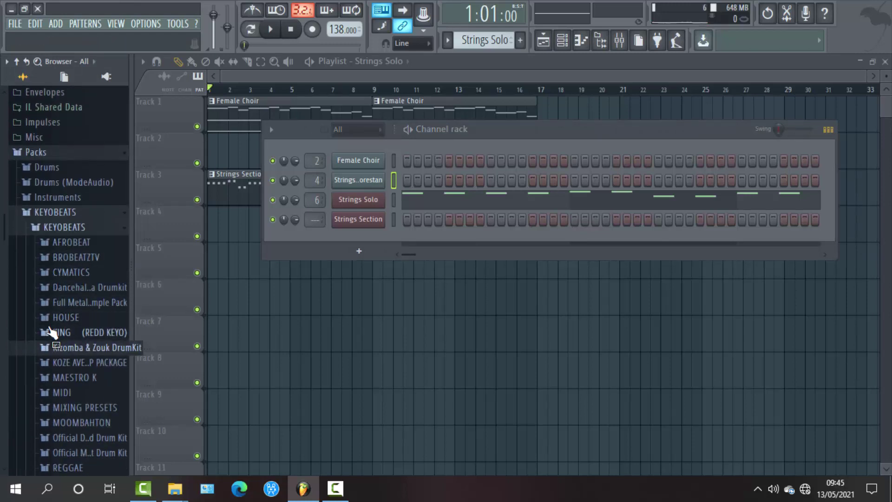
pyautogui.press('Down')
pyautogui.press('Down')
pyautogui.press('Down')
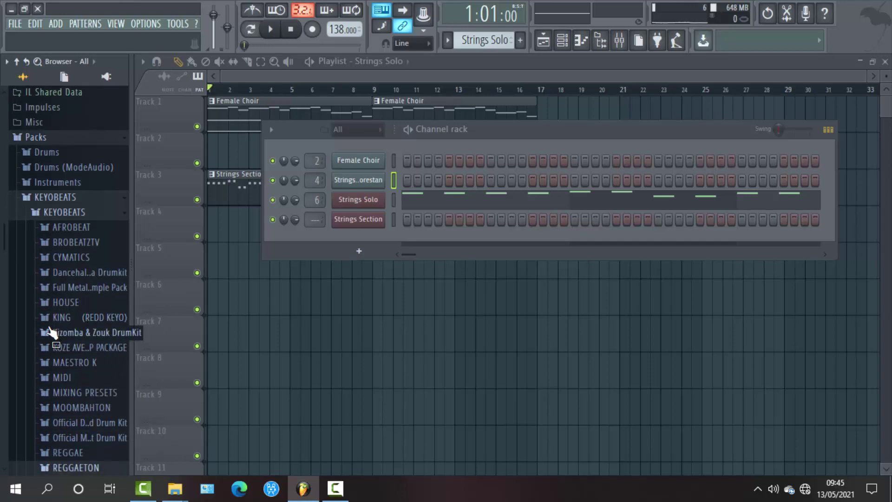
pyautogui.press('Down')
pyautogui.press('Down')
pyautogui.press('Down')
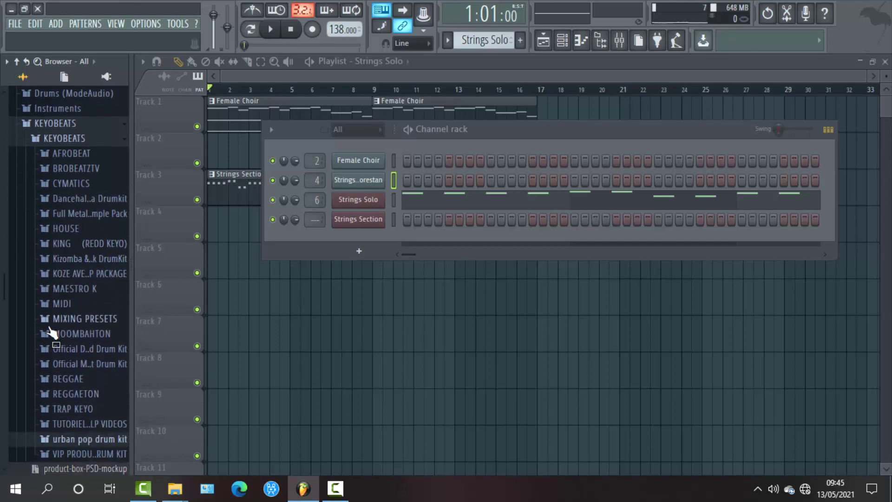
pyautogui.press('Up')
pyautogui.press('Up')
pyautogui.press('Right')
# - Look through the TRAP KEYO kits and open the SAMPLES folder of the drum kit beginning with "The Lif"
pyautogui.press('Down')
pyautogui.press('Down')
pyautogui.press('Down')
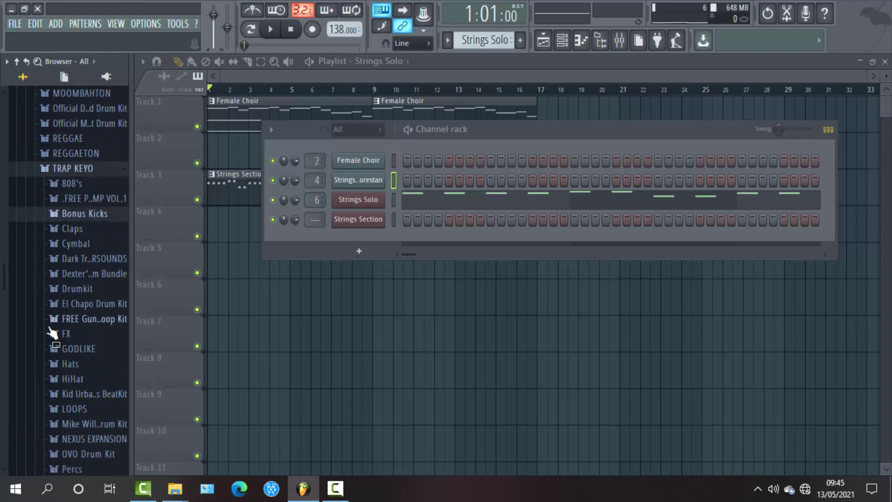
pyautogui.press('Down')
pyautogui.press('Down')
pyautogui.press('Down')
pyautogui.press('Down')
pyautogui.press('Down')
pyautogui.press('Down')
pyautogui.press('Down')
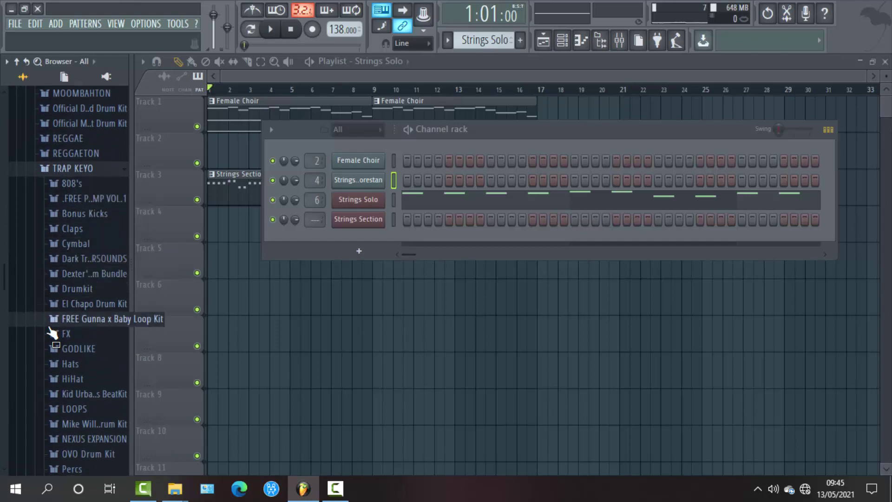
pyautogui.press('Up')
pyautogui.press('Down')
pyautogui.press('Down')
pyautogui.press('Down')
pyautogui.press('Down')
pyautogui.press('Down')
pyautogui.press('Down')
pyautogui.press('Down')
pyautogui.press('Down')
pyautogui.press('Down')
pyautogui.press('Down')
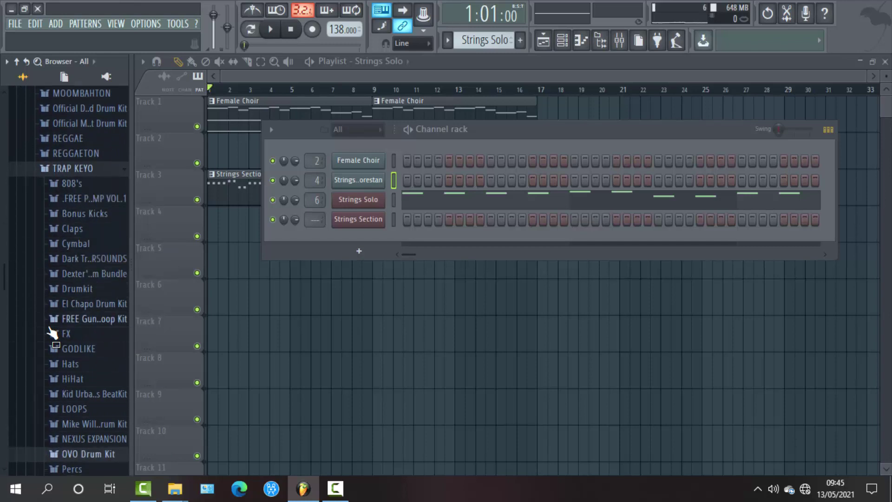
pyautogui.press('Up')
pyautogui.press('Up')
pyautogui.press('Up')
pyautogui.press('Up')
pyautogui.press('Down')
pyautogui.press('Down')
pyautogui.press('Down')
pyautogui.press('Down')
pyautogui.press('Down')
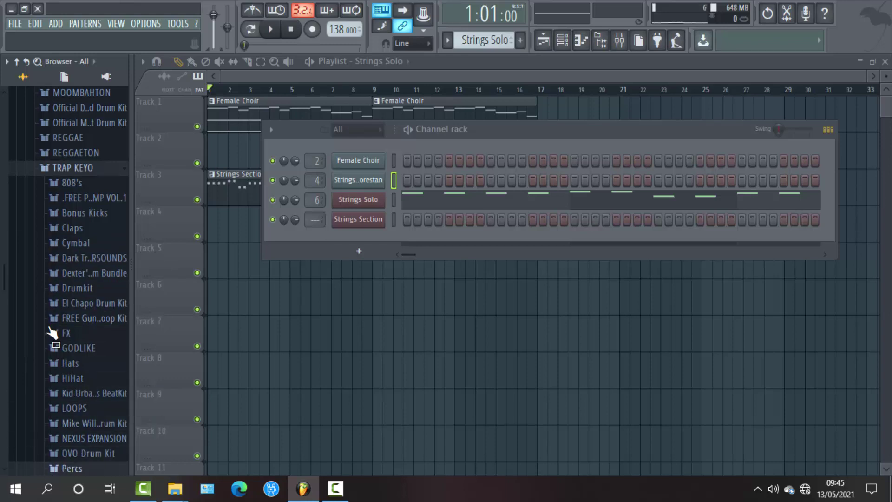
pyautogui.press('Down')
pyautogui.press('Down')
pyautogui.press('Down')
pyautogui.press('Down')
pyautogui.press('Down')
pyautogui.press('Down')
pyautogui.press('Down')
pyautogui.press('Down')
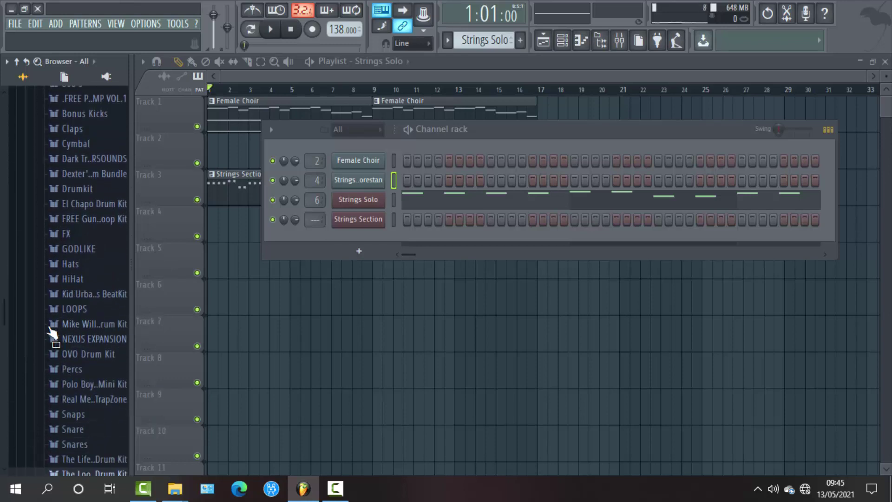
pyautogui.press('Right')
pyautogui.press('Down')
pyautogui.press('Down')
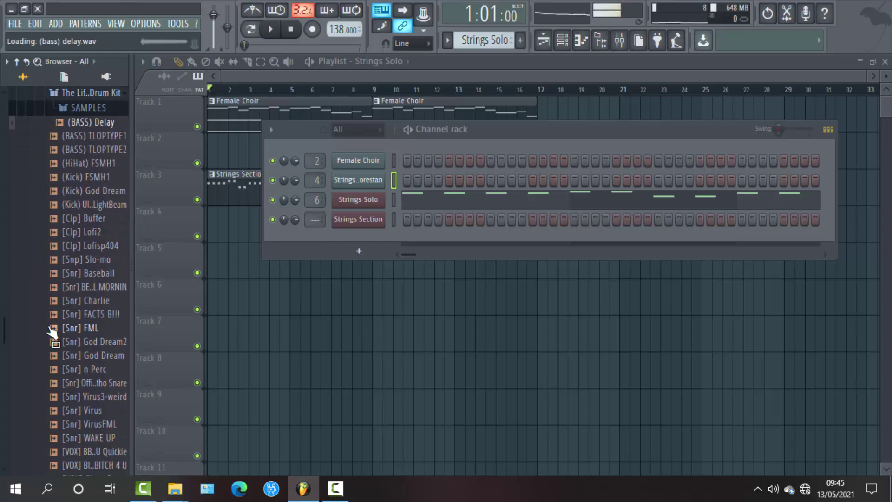
# - Audition the bass and hi-hat samples against the song, and add (HiHat) FSMH1 and (Kick) FSMH1 as new channels
pyautogui.press('Down')
pyautogui.press('space')
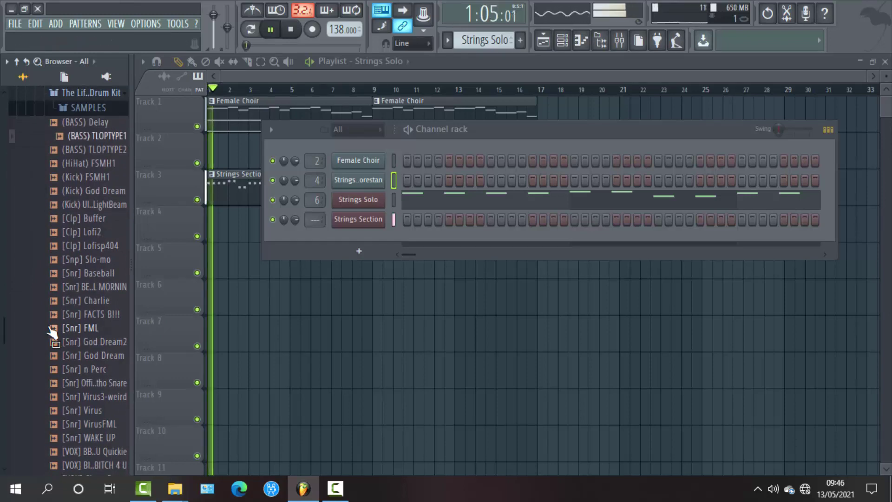
pyautogui.press('Down')
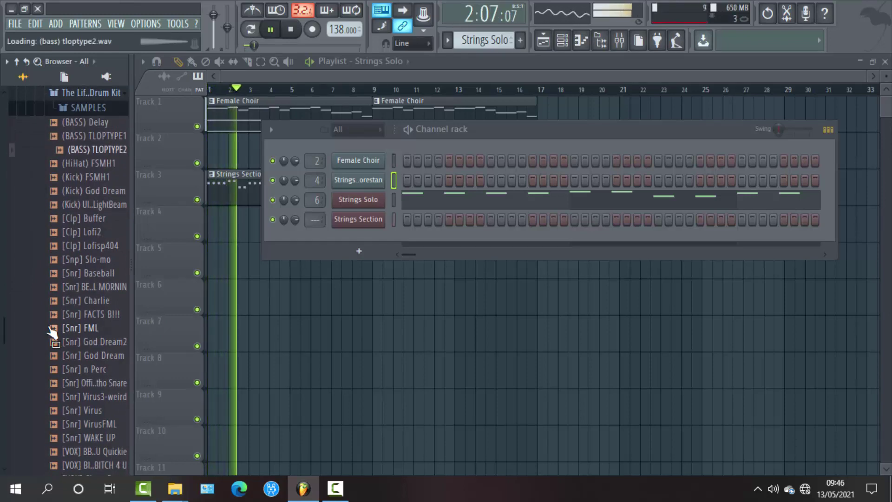
pyautogui.press('Down')
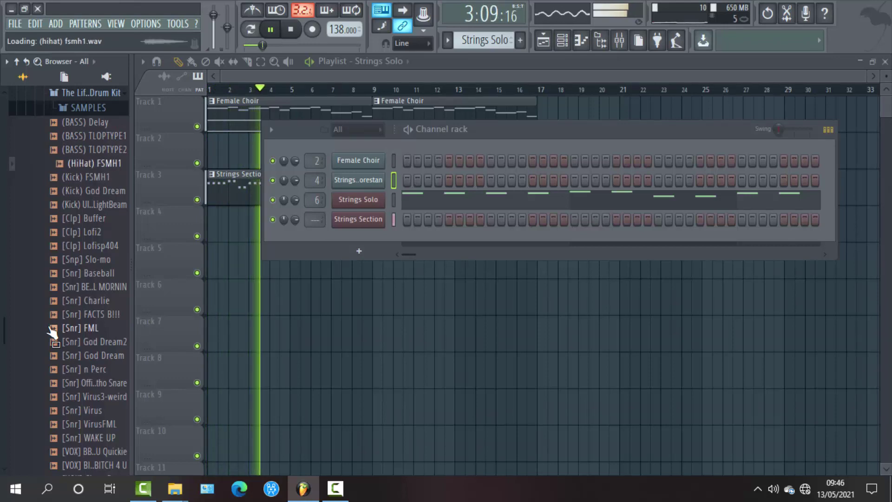
pyautogui.moveTo(93, 163); pyautogui.dragTo(325, 255)
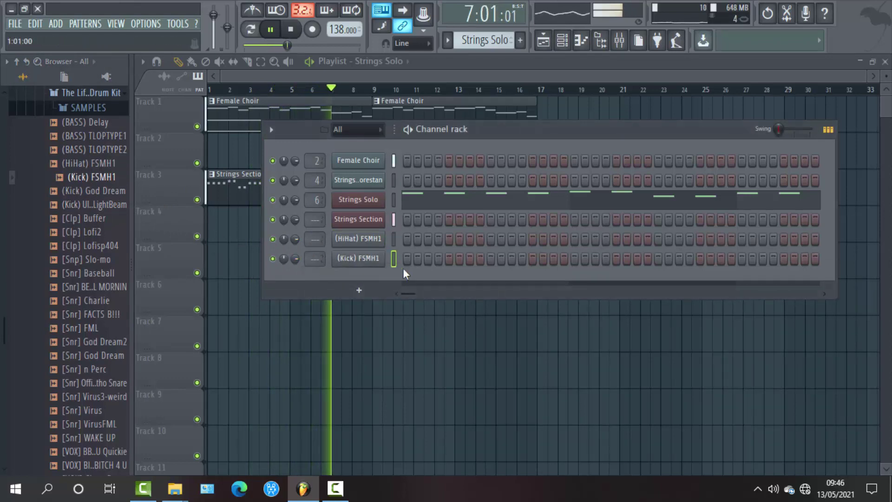
# - Move the kick channel above the hi-hat, place a kick on step 1, and switch playback to pattern mode
pyautogui.hotkey('alt', 'Up')
pyautogui.click(406, 239)
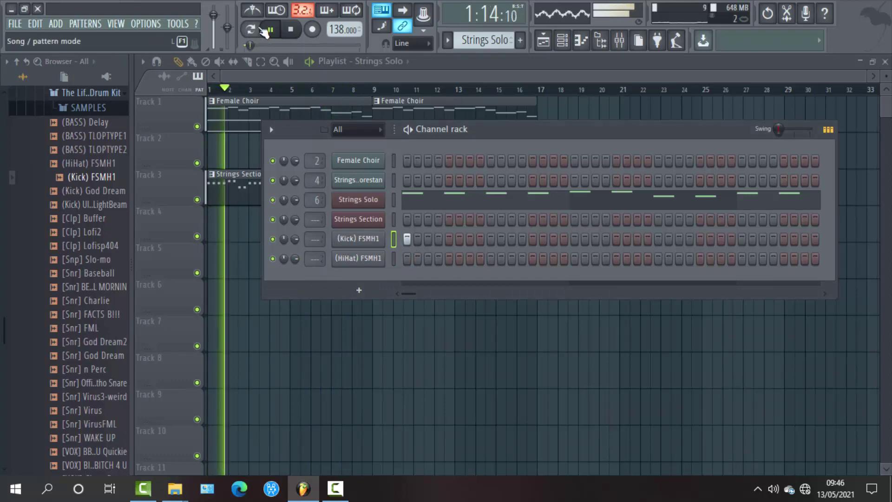
pyautogui.click(250, 29)
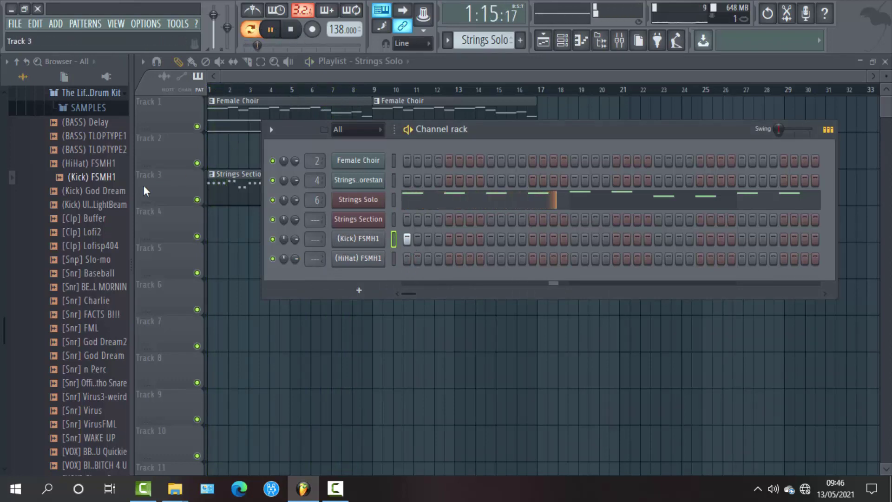
# - Audition clap and snare samples, and add [Clp] Lofi2 and [Snr] BEAUTIFUL MORNIN as new channels
pyautogui.click(90, 233)
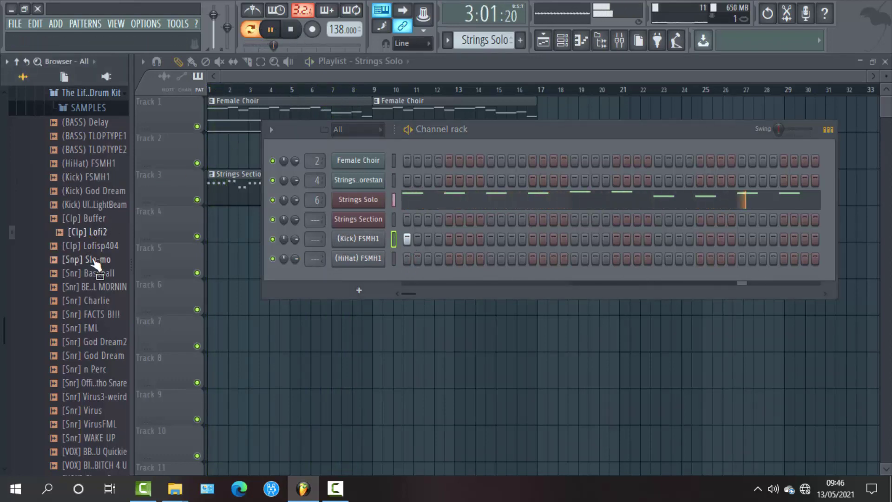
pyautogui.moveTo(99, 236); pyautogui.dragTo(314, 274)
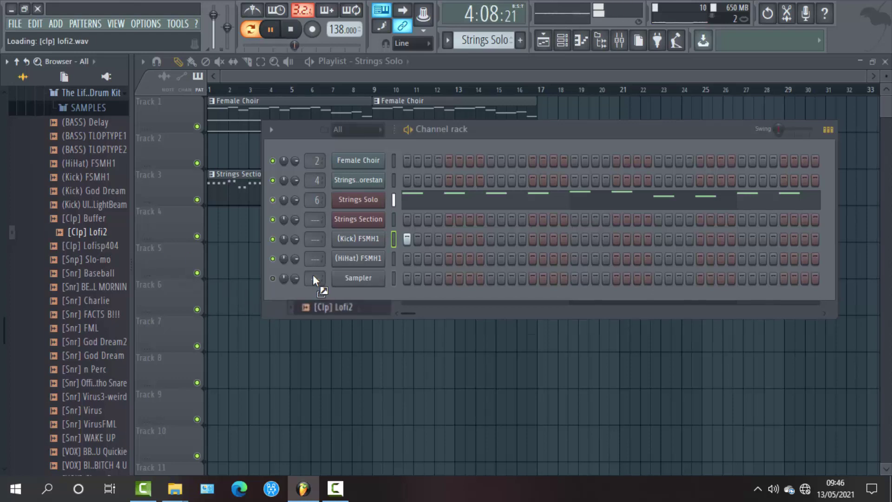
pyautogui.click(93, 274)
pyautogui.click(100, 288)
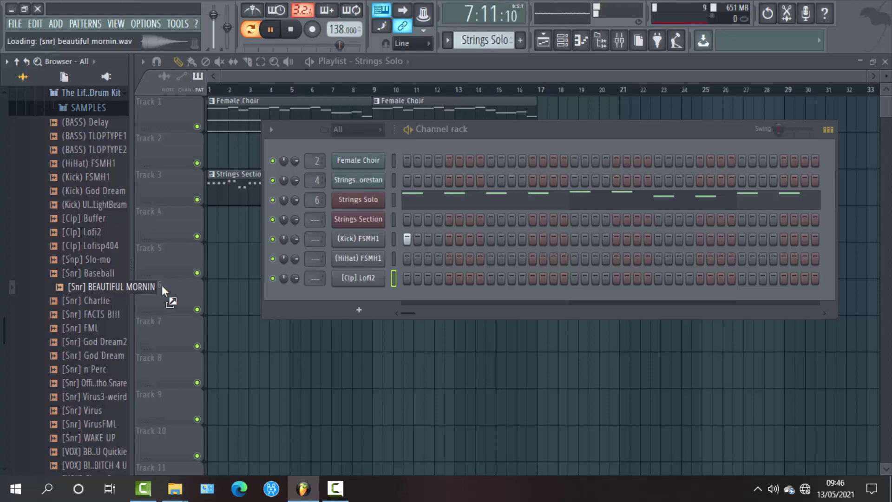
pyautogui.moveTo(162, 285); pyautogui.dragTo(345, 296)
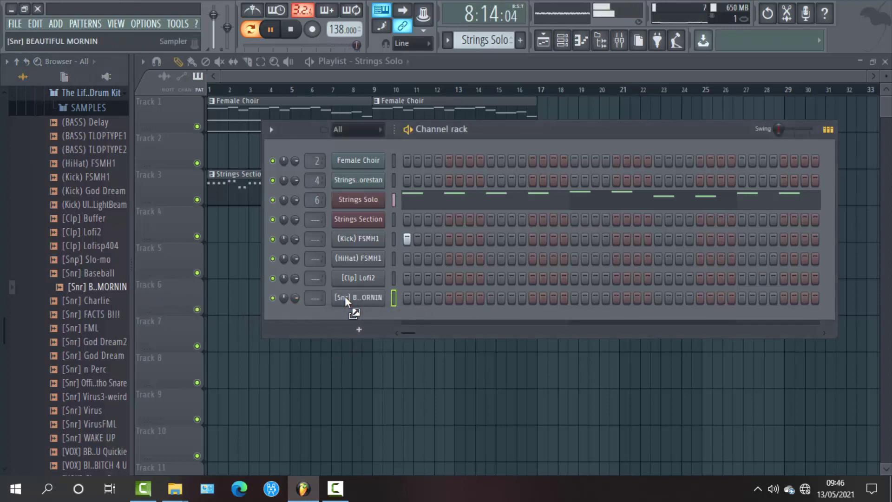
# - Move the snare channel directly below the kick and place a snare on step 5, playing the pattern to check it
pyautogui.hotkey('alt', 'Up')
pyautogui.hotkey('alt', 'Up')
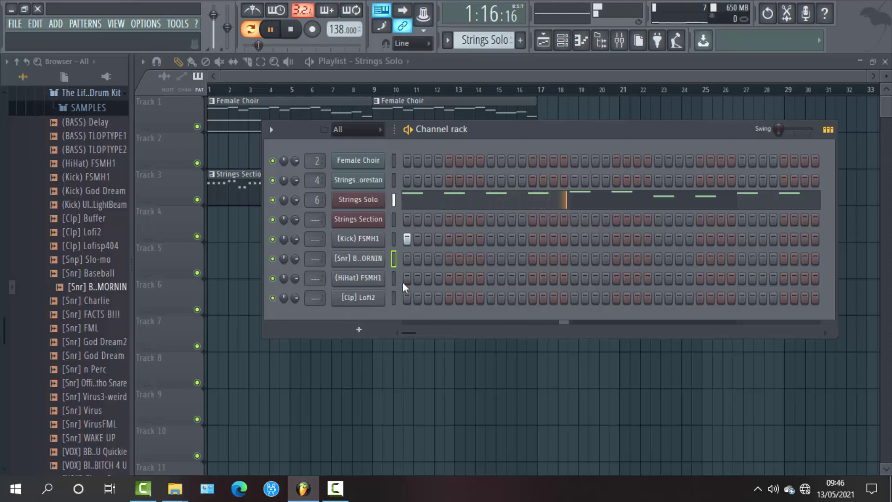
pyautogui.click(449, 259)
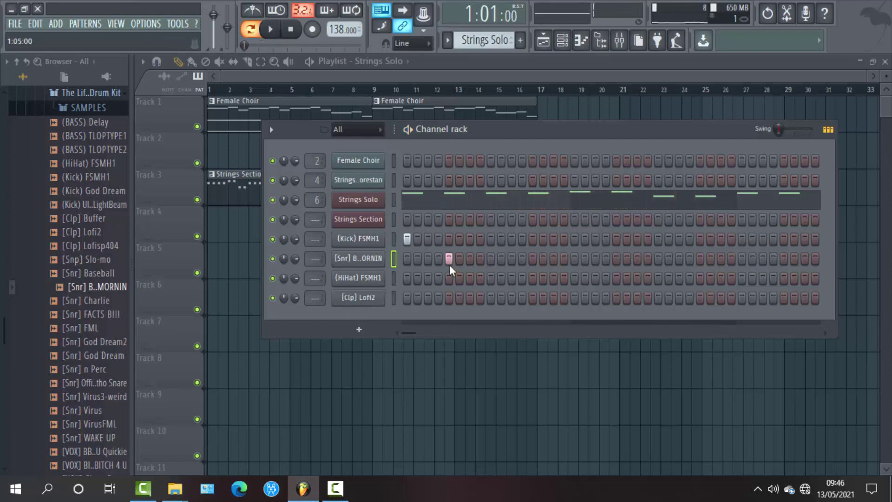
pyautogui.press('space')
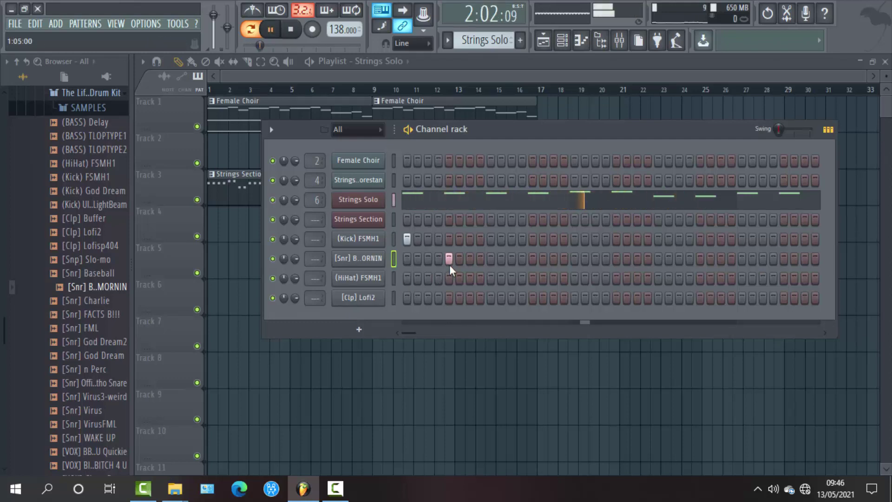
# - Extend the drum pattern with kicks on steps 17, 19 and 33 and snares on steps 21 and 37, auditioning it along the way
pyautogui.click(575, 239)
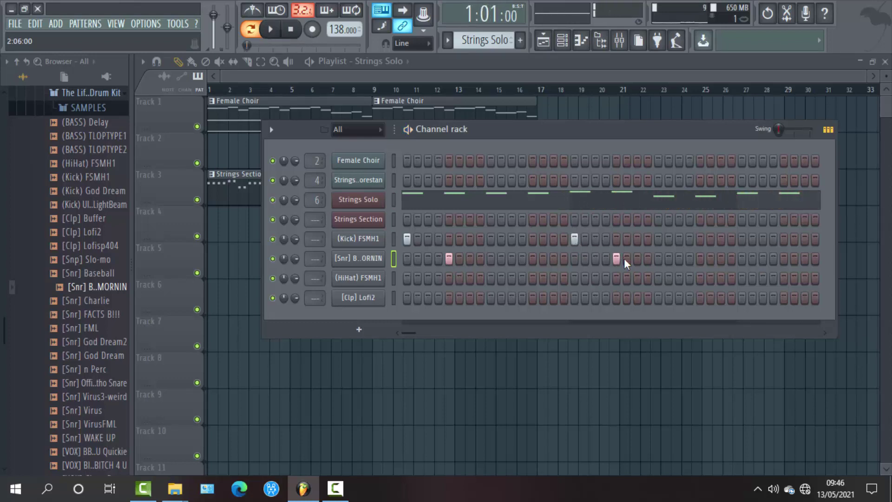
pyautogui.press('space')
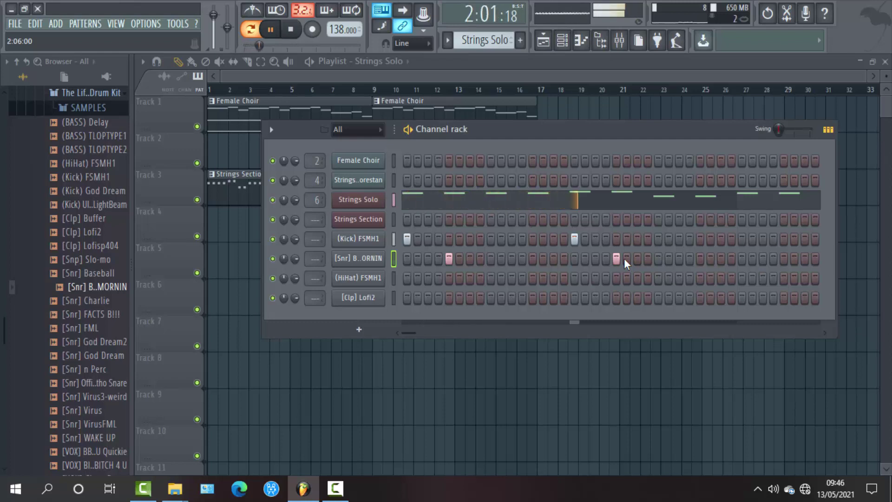
pyautogui.click(595, 240)
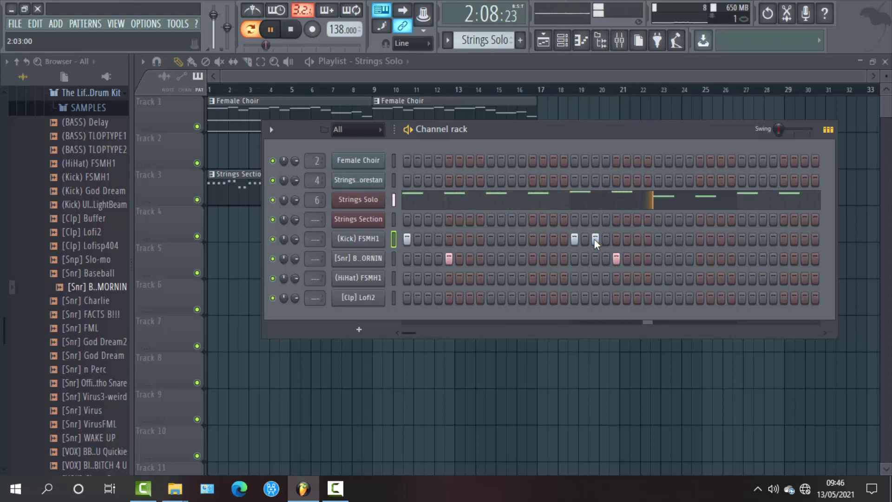
pyautogui.click(742, 238)
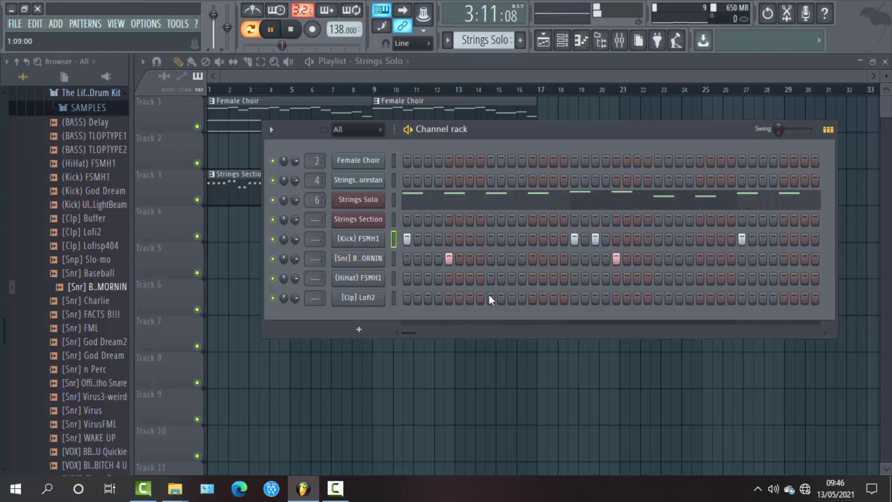
pyautogui.press('space')
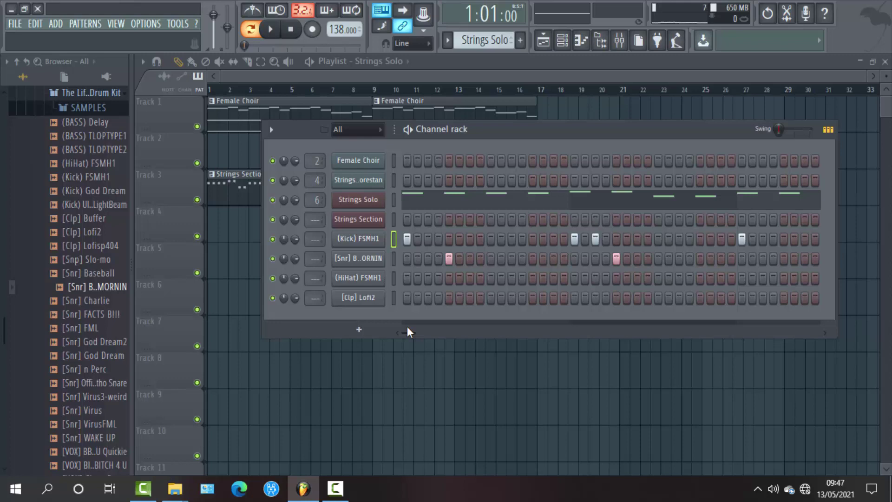
pyautogui.press('space')
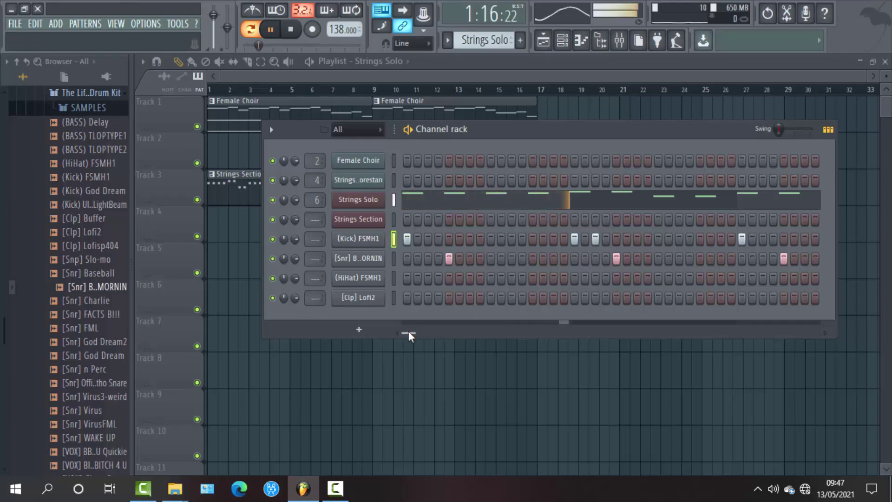
# - Try the pattern without the kick on step 19, and add kicks on steps 49 and 65 and snares on steps 53 and 68
pyautogui.moveTo(408, 332); pyautogui.dragTo(485, 333)
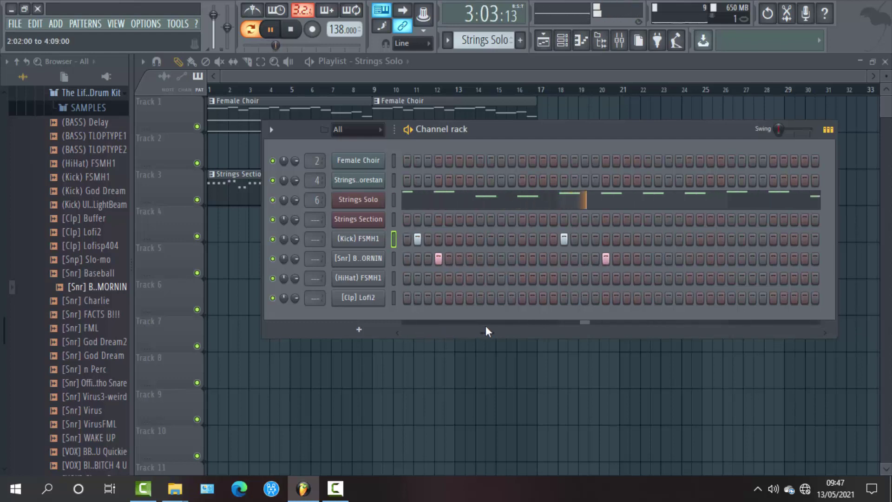
pyautogui.click(417, 240)
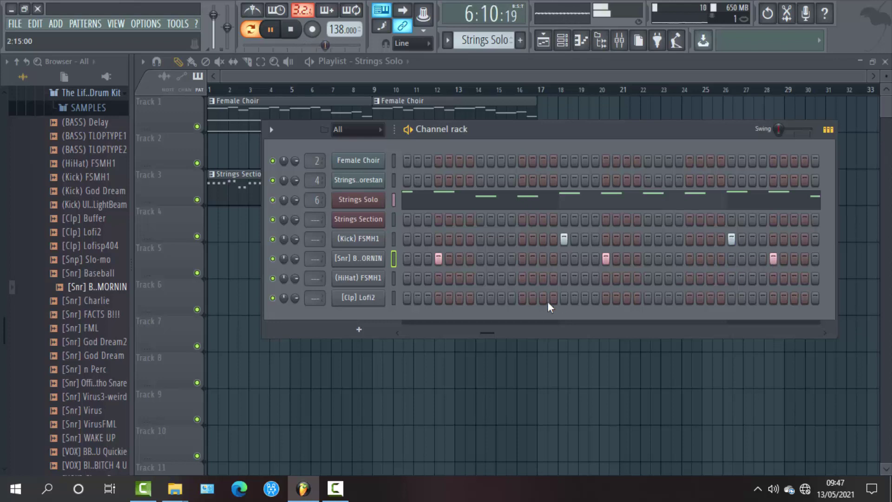
pyautogui.moveTo(486, 333); pyautogui.dragTo(625, 325)
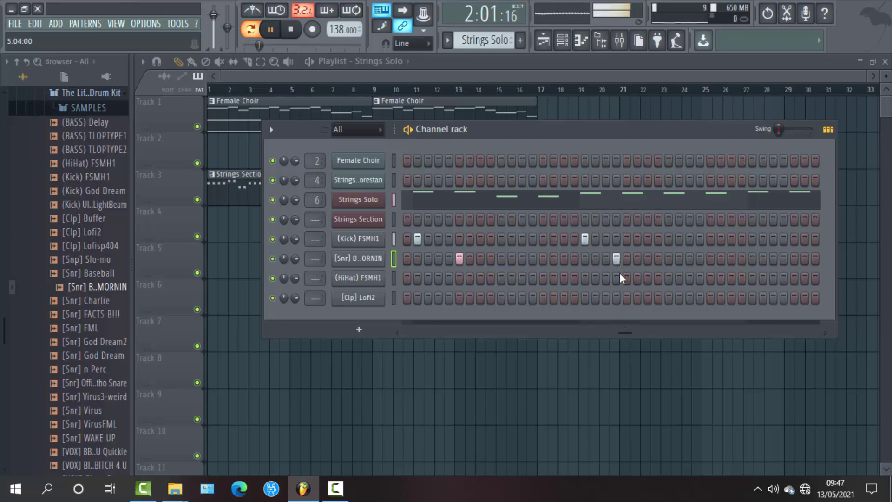
pyautogui.moveTo(626, 335); pyautogui.dragTo(402, 334)
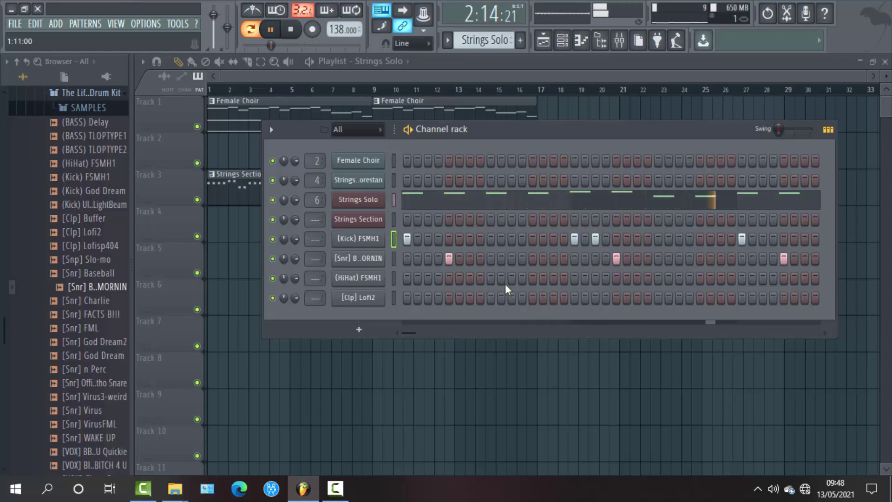
# - Extend the drum pattern with kicks on steps 51, 81, 83, 84, 97 and 99 and snares on steps 84 and 100
pyautogui.moveTo(411, 337); pyautogui.dragTo(537, 312)
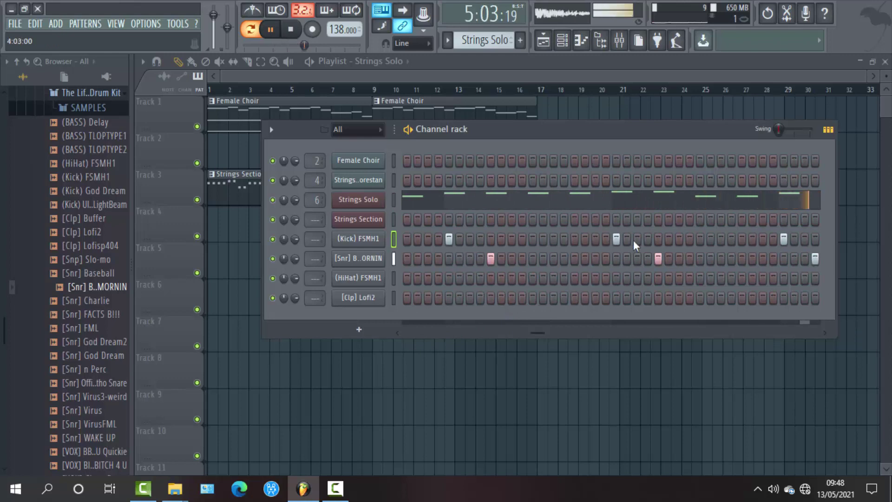
pyautogui.moveTo(537, 333); pyautogui.dragTo(677, 308)
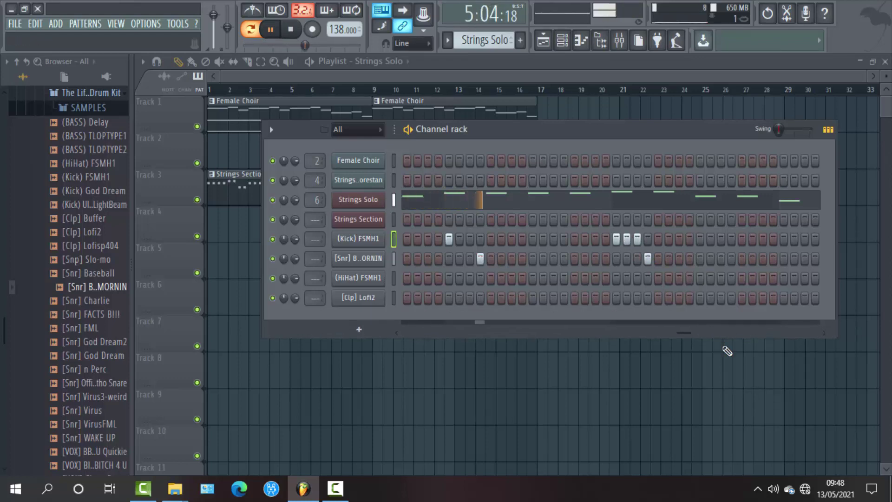
pyautogui.moveTo(691, 335); pyautogui.dragTo(750, 338)
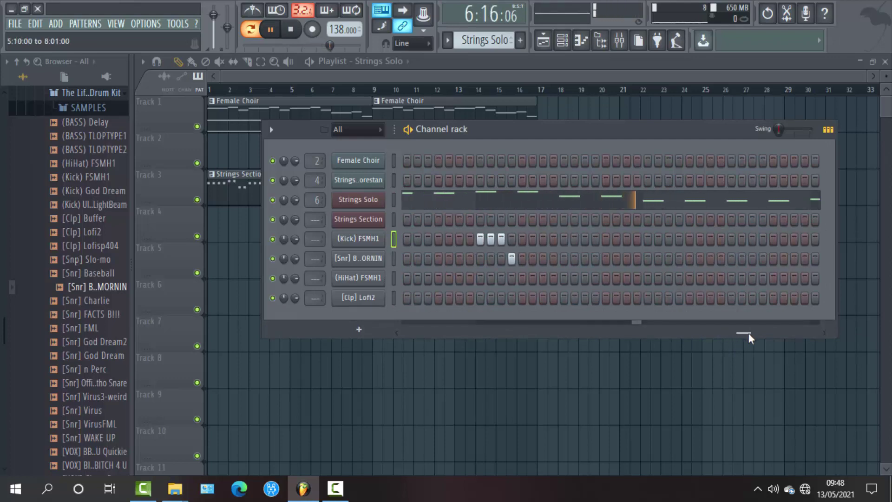
pyautogui.click(493, 243)
pyautogui.click(510, 240)
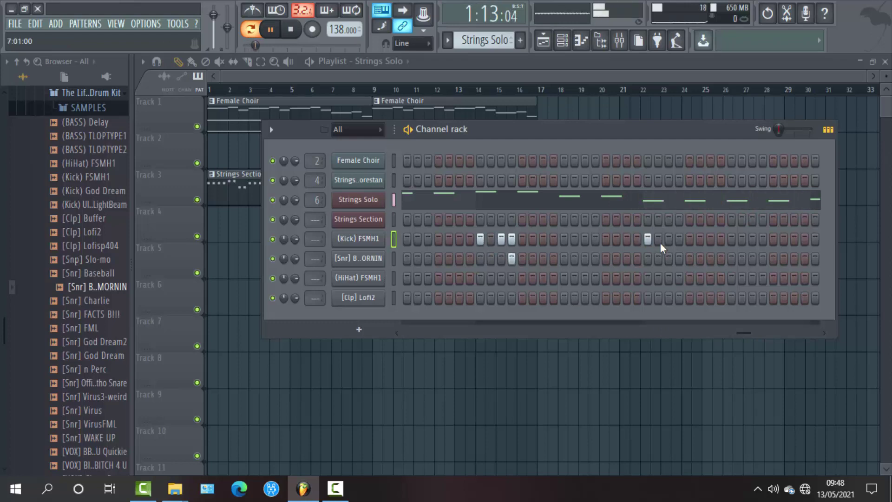
pyautogui.click(679, 258)
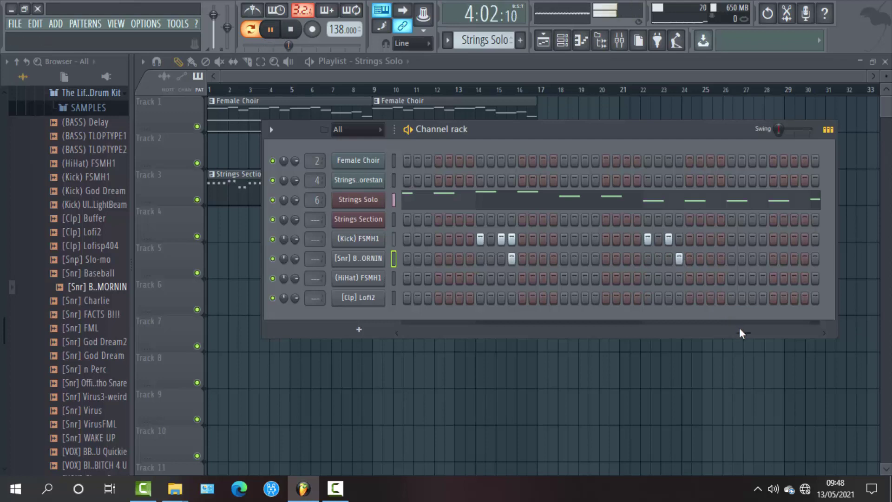
# - Move the snare from step 68 to step 69, trying it on step 70 along the way
pyautogui.moveTo(739, 328); pyautogui.dragTo(635, 328)
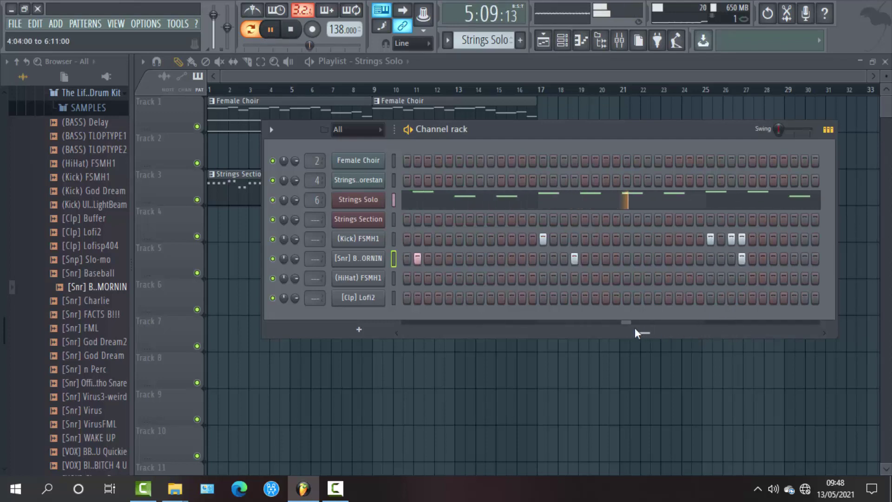
pyautogui.click(586, 259)
pyautogui.click(604, 259)
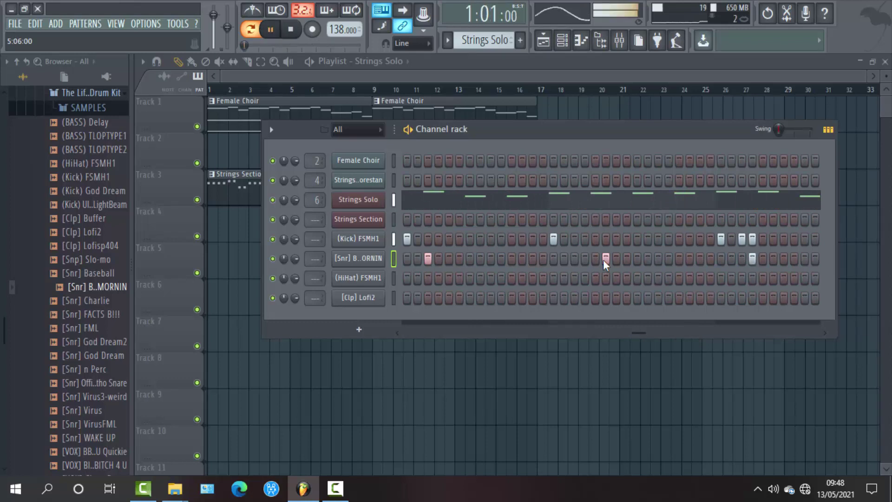
pyautogui.moveTo(642, 331); pyautogui.dragTo(584, 322)
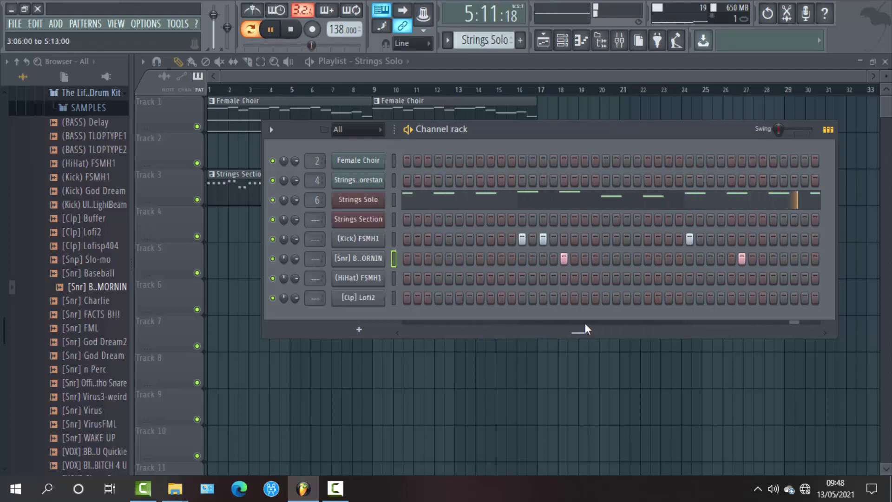
pyautogui.click(730, 258)
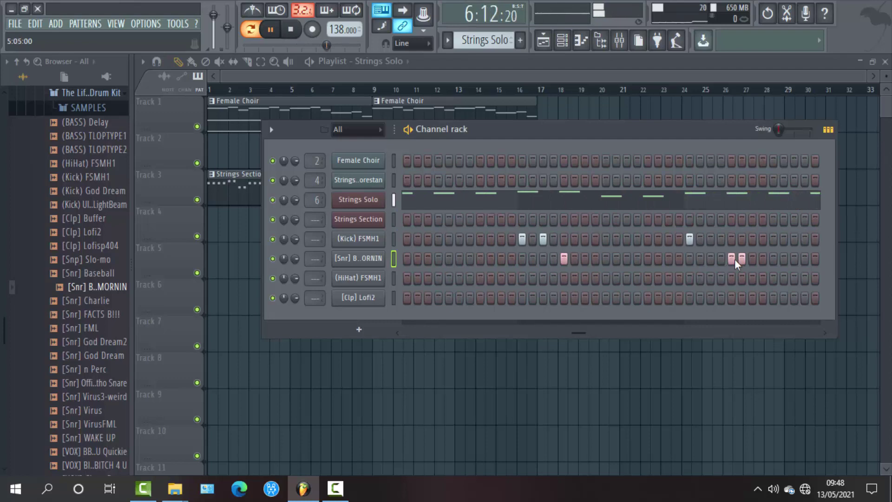
pyautogui.click(740, 261)
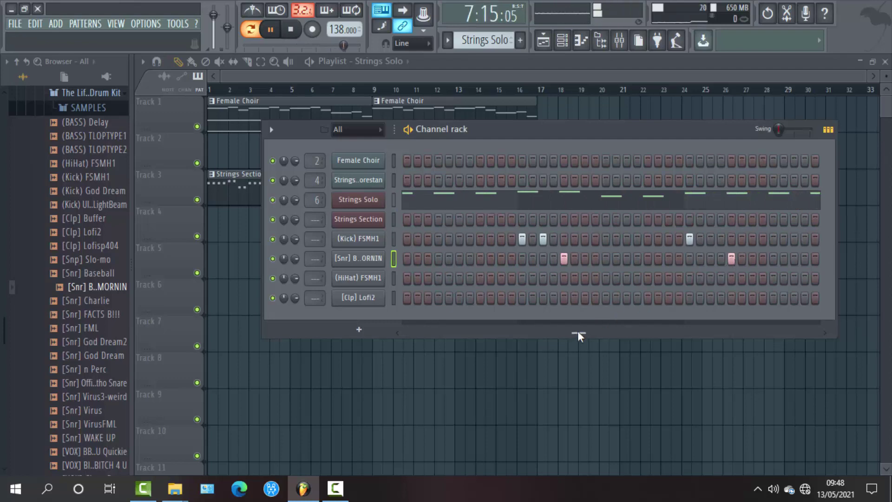
# - Remove the kick on step 84 and compare the pattern with and without the snare on that step
pyautogui.moveTo(578, 331); pyautogui.dragTo(671, 312)
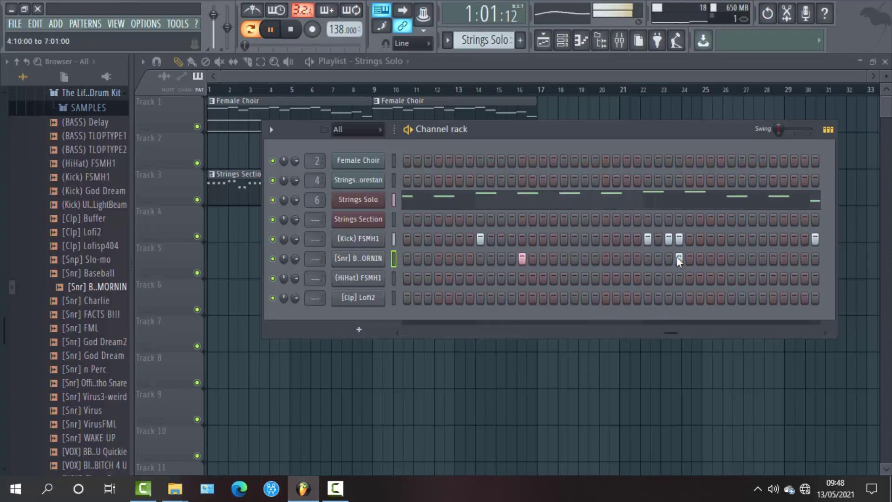
pyautogui.click(679, 239)
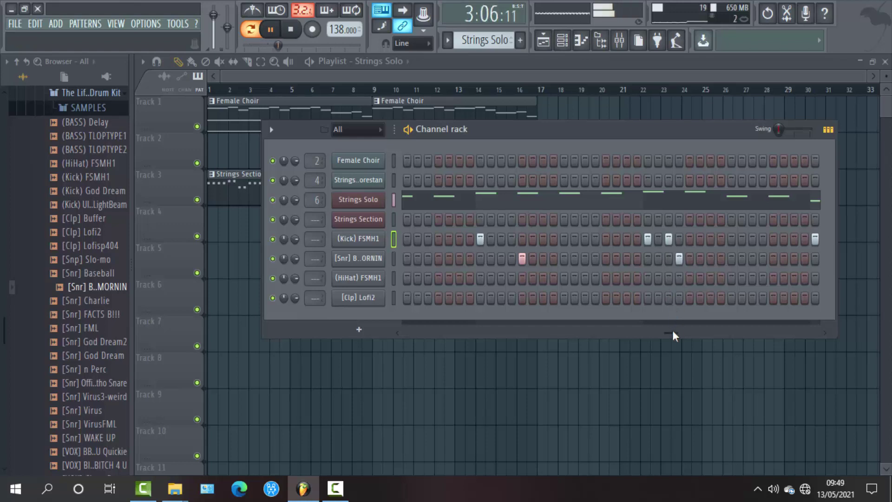
pyautogui.moveTo(672, 330); pyautogui.dragTo(701, 330)
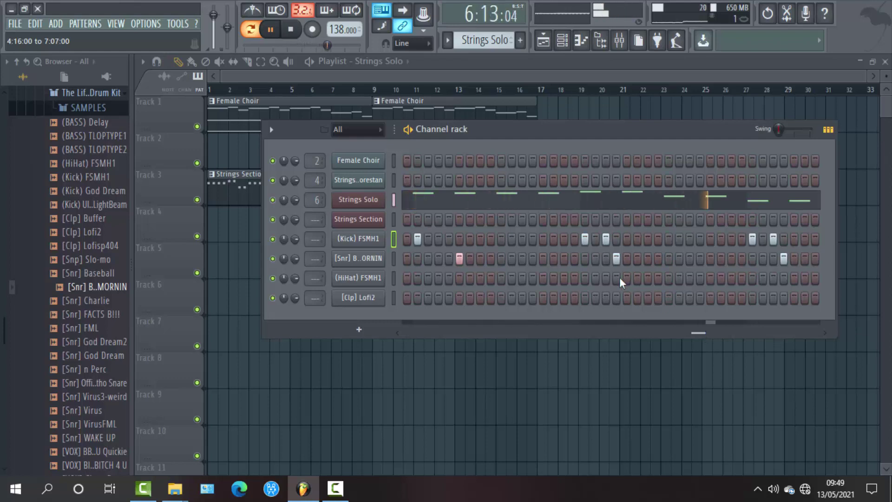
pyautogui.click(618, 258)
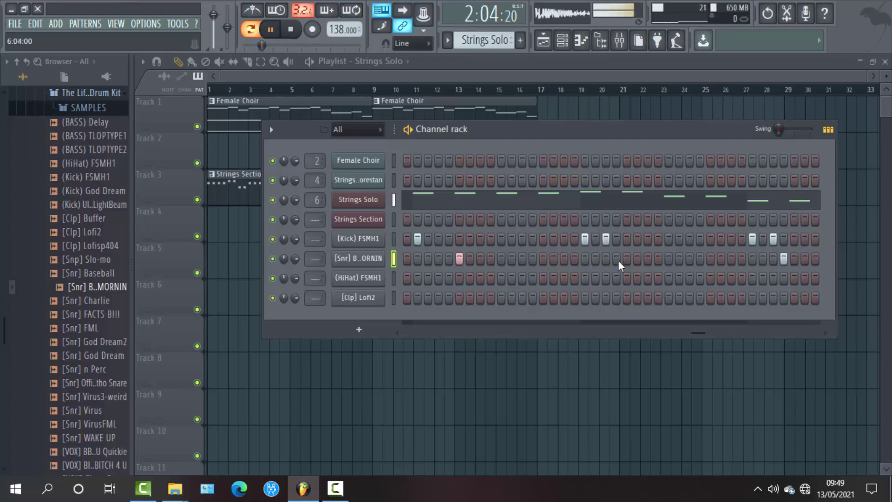
pyautogui.click(618, 260)
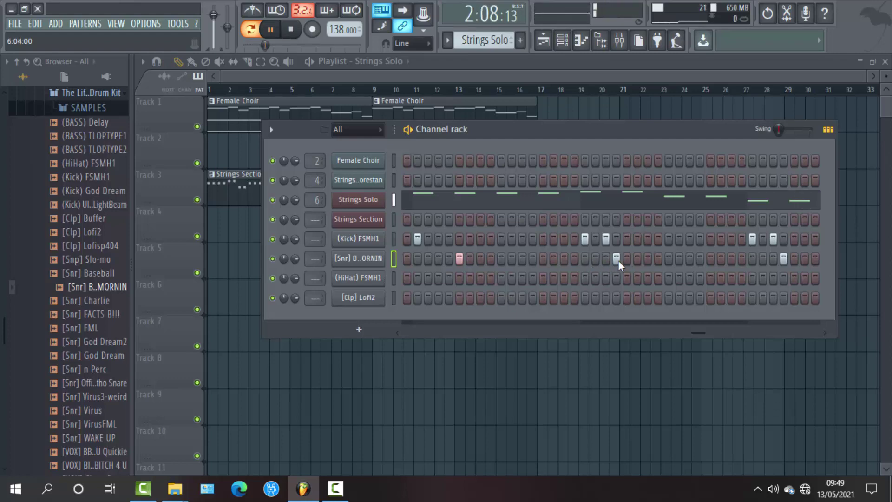
# - Add kicks on steps 82 and 100, and move the snares on steps 84 and 100 to steps 87 and 103
pyautogui.click(762, 241)
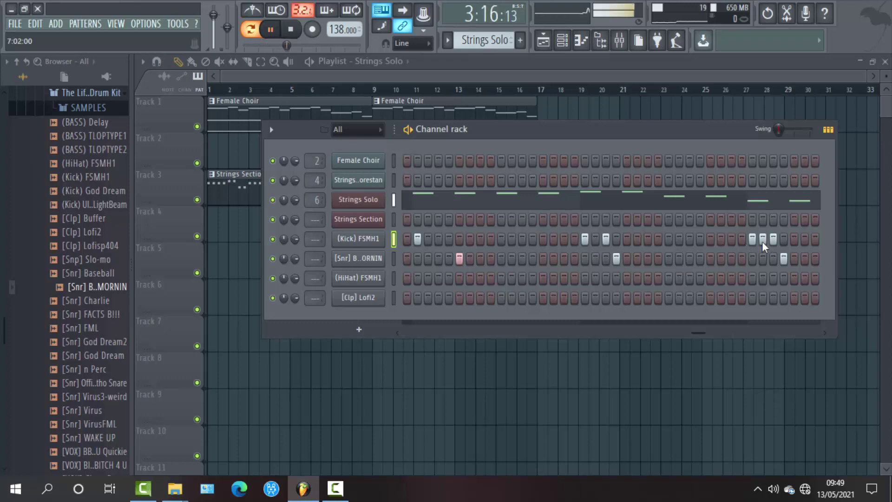
pyautogui.click(783, 256)
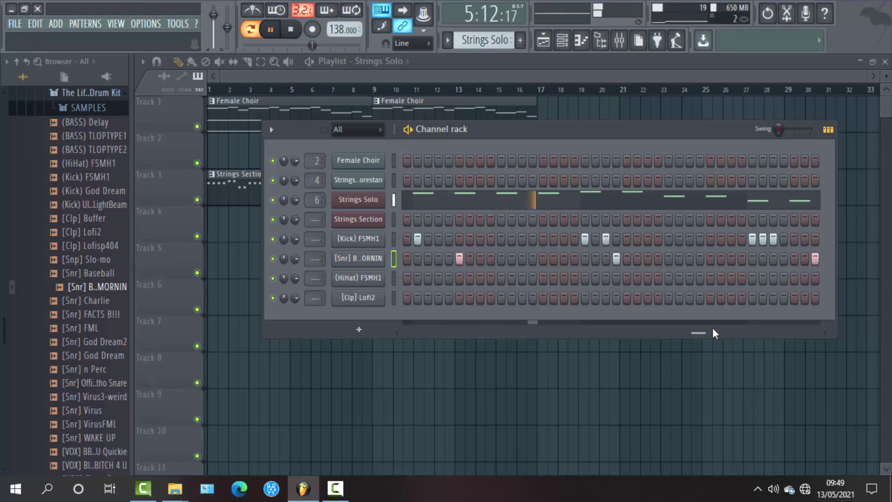
pyautogui.click(595, 239)
pyautogui.click(616, 258)
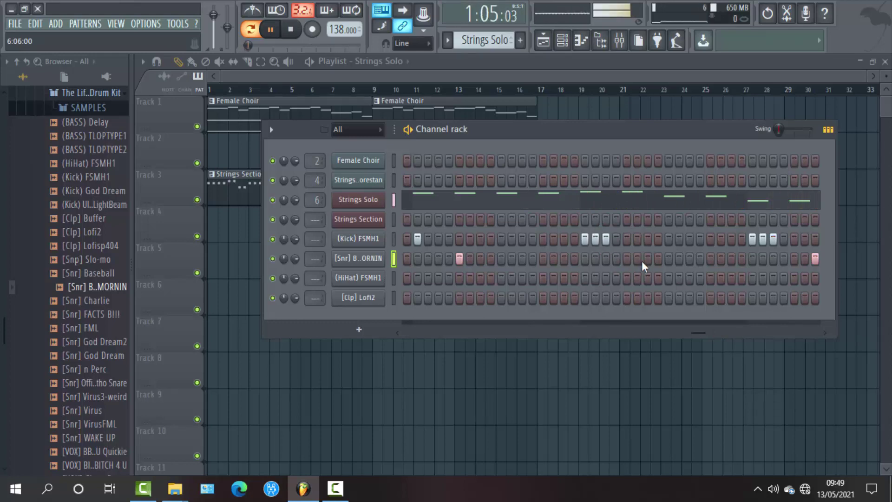
pyautogui.click(763, 239)
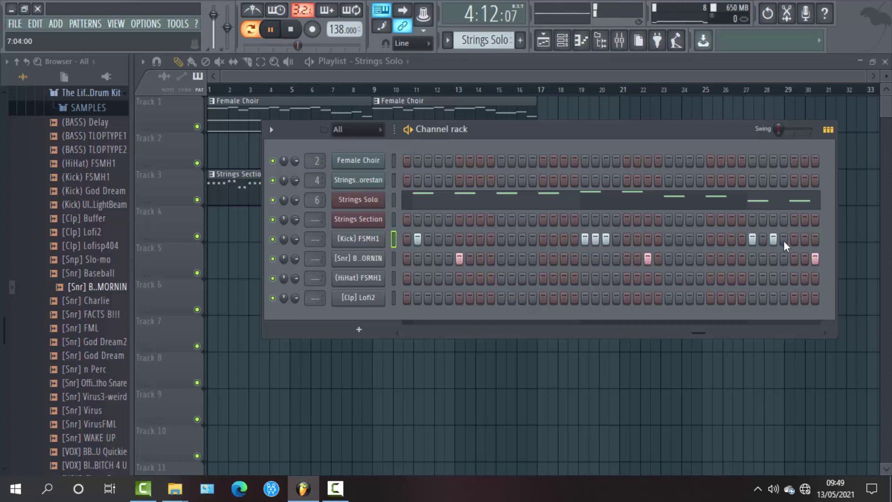
pyautogui.click(783, 239)
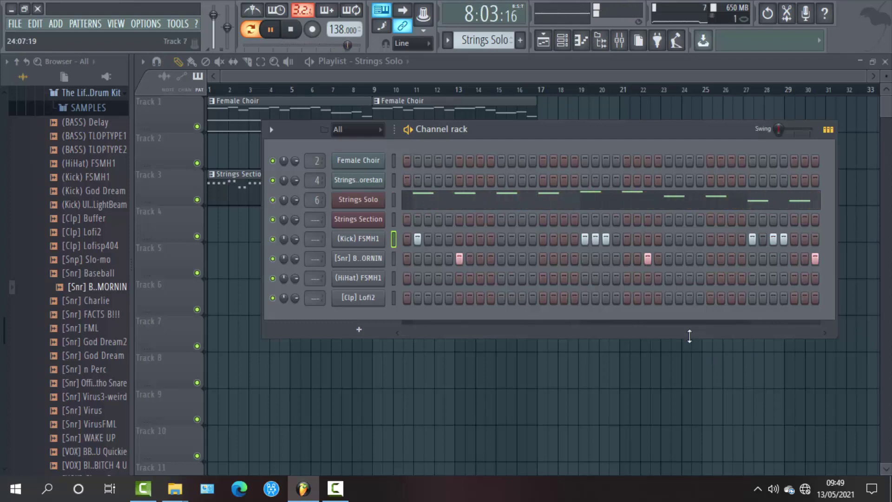
# - Remove the kicks on steps 99 and 100 and move the snare from step 103 to step 101
pyautogui.moveTo(693, 334); pyautogui.dragTo(799, 337)
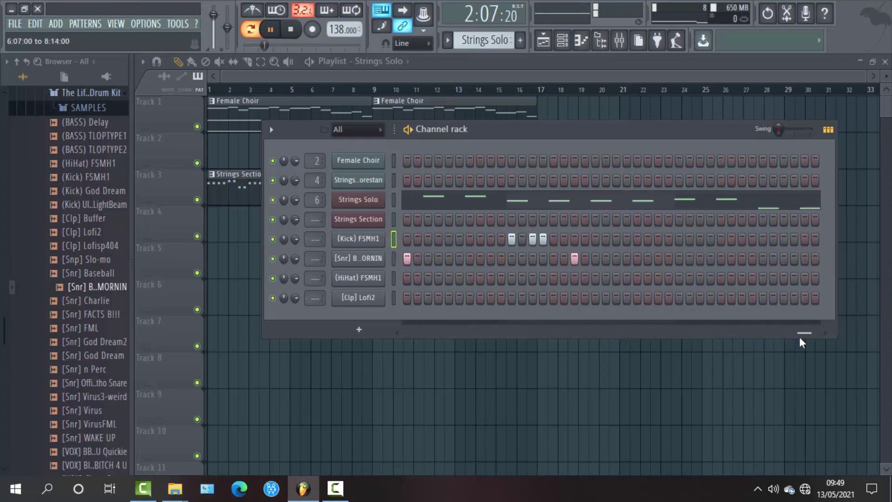
pyautogui.click(560, 261)
pyautogui.click(572, 262)
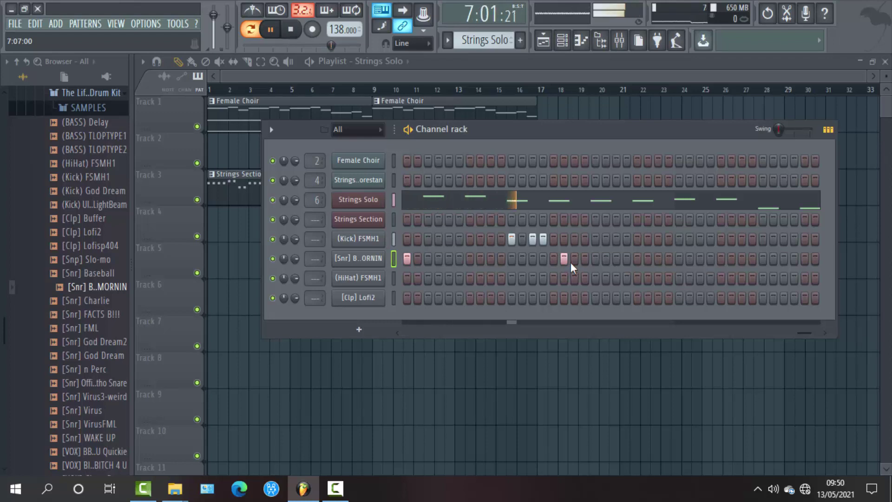
pyautogui.click(543, 239)
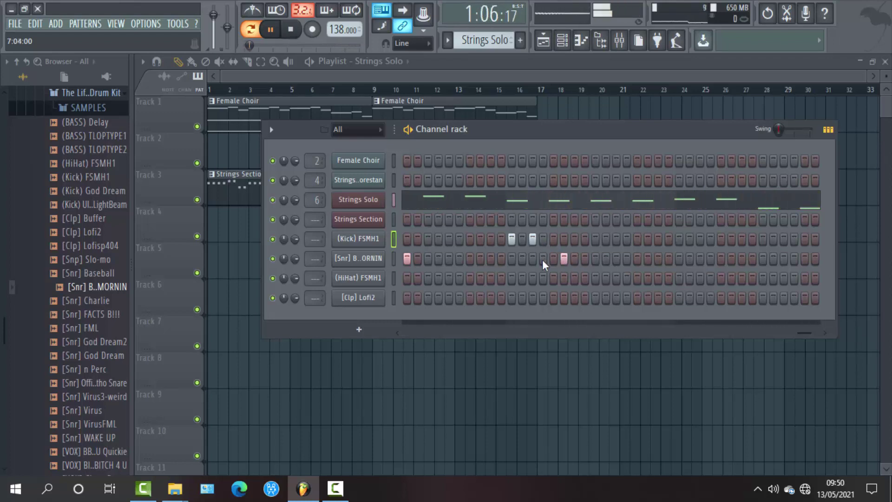
pyautogui.click(544, 258)
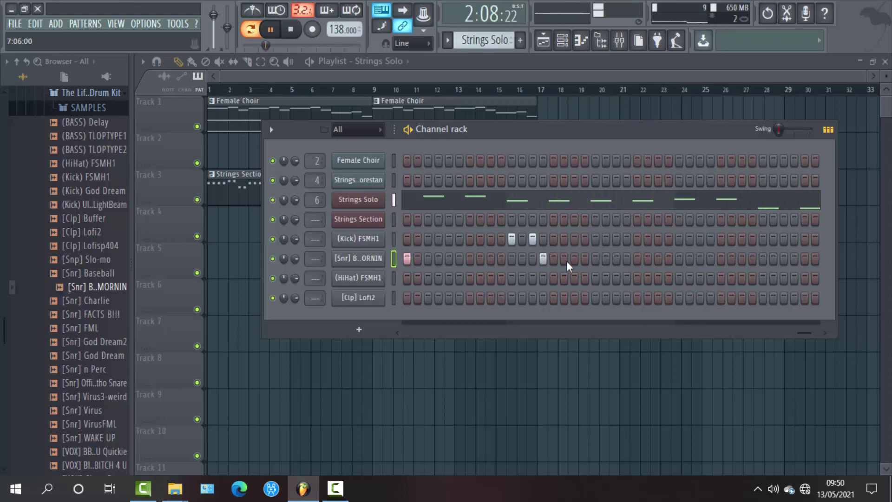
pyautogui.click(533, 235)
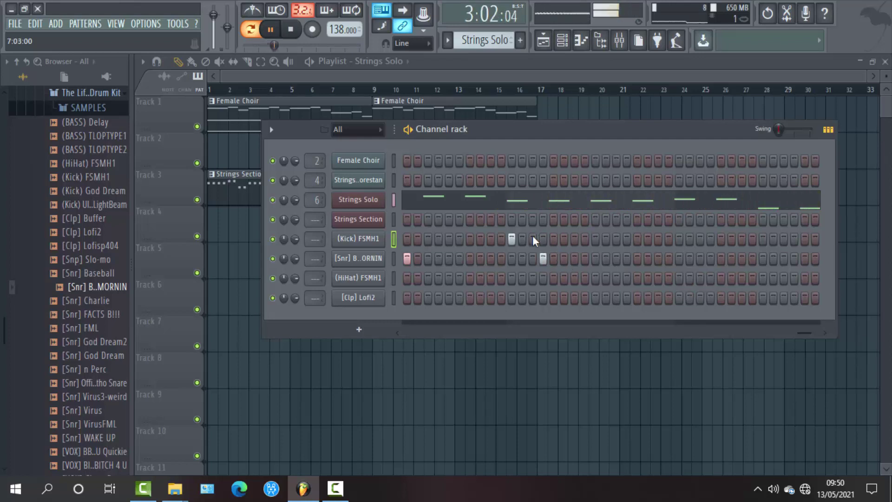
pyautogui.click(542, 258)
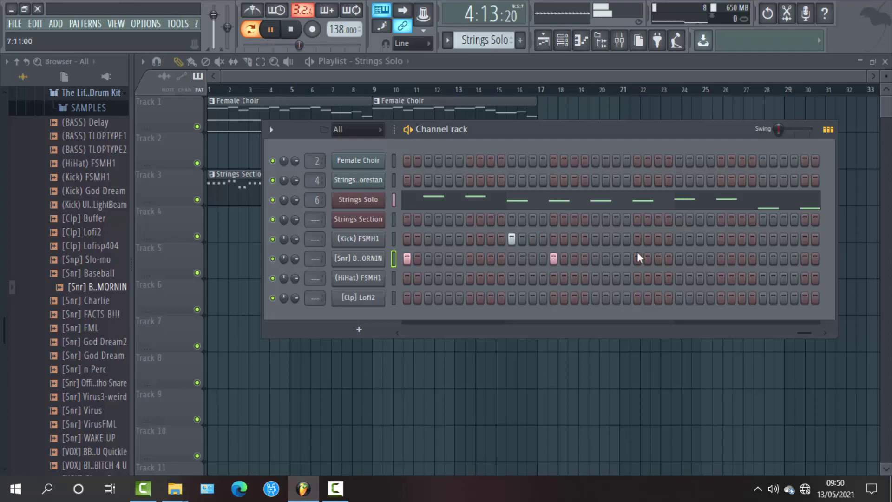
# - Add kicks on steps 98, 113, 115, 116 and 117 and a snare on step 120
pyautogui.click(677, 238)
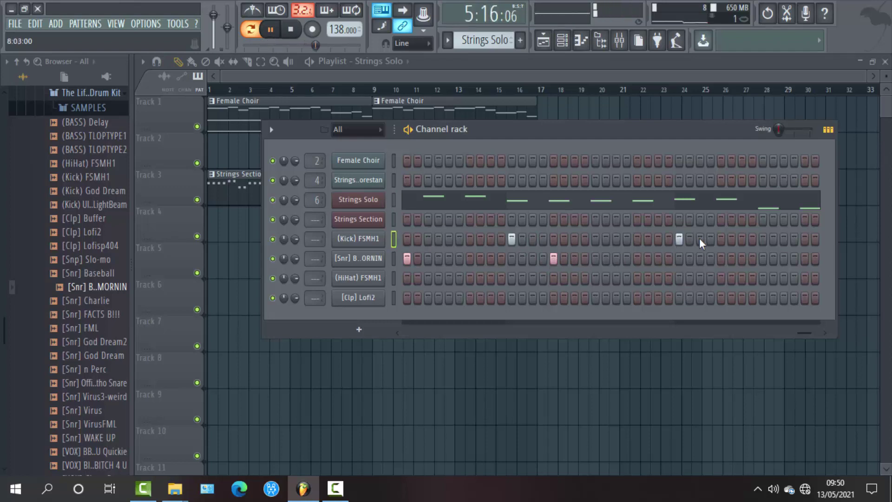
pyautogui.moveTo(699, 238); pyautogui.dragTo(718, 239)
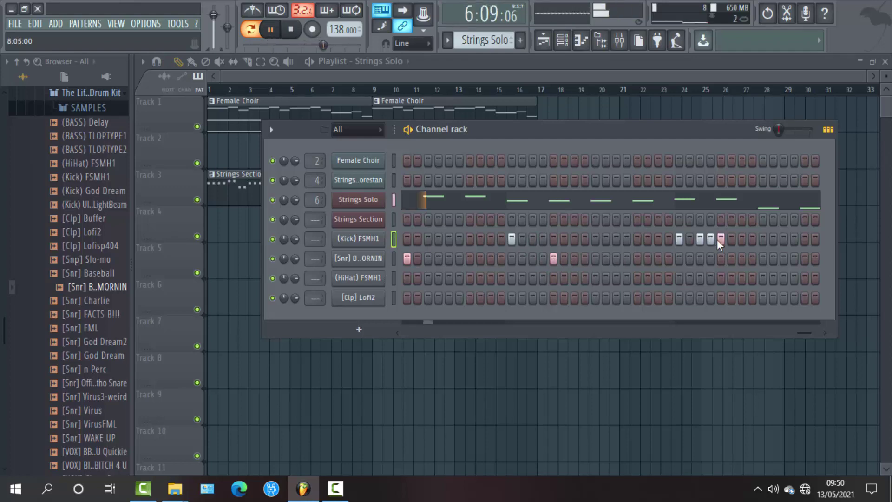
pyautogui.click(773, 258)
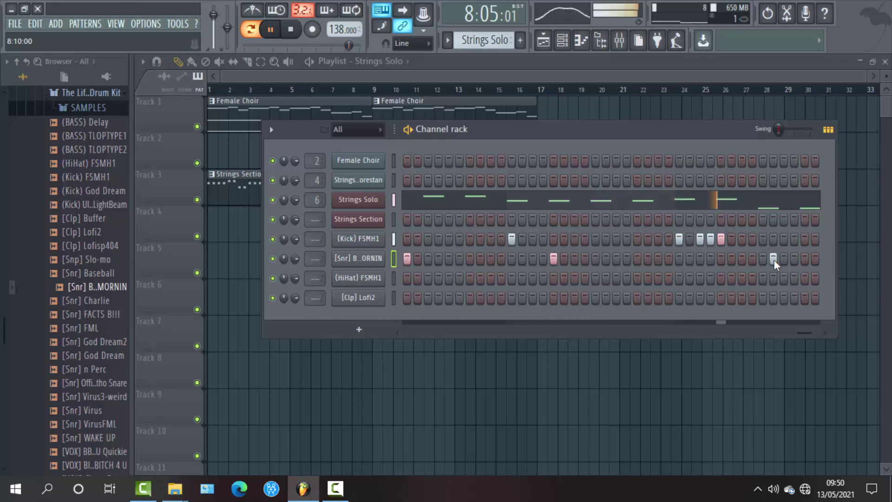
pyautogui.click(763, 258)
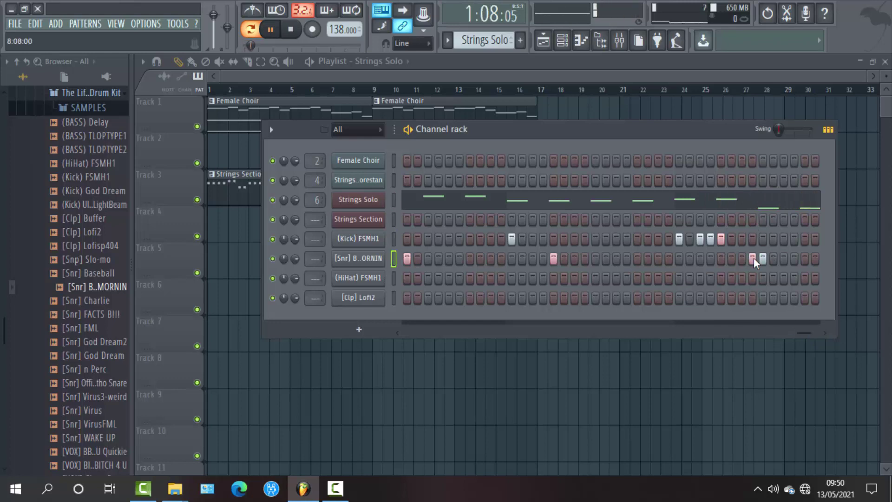
pyautogui.click(521, 239)
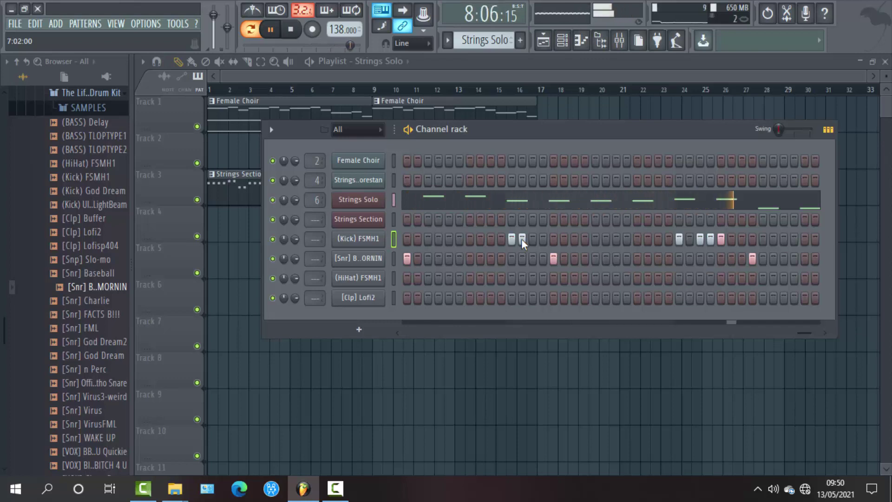
# - Move the snare on step 120 to step 119, also trying step 118, and move the kick on step 98 to step 99
pyautogui.click(741, 259)
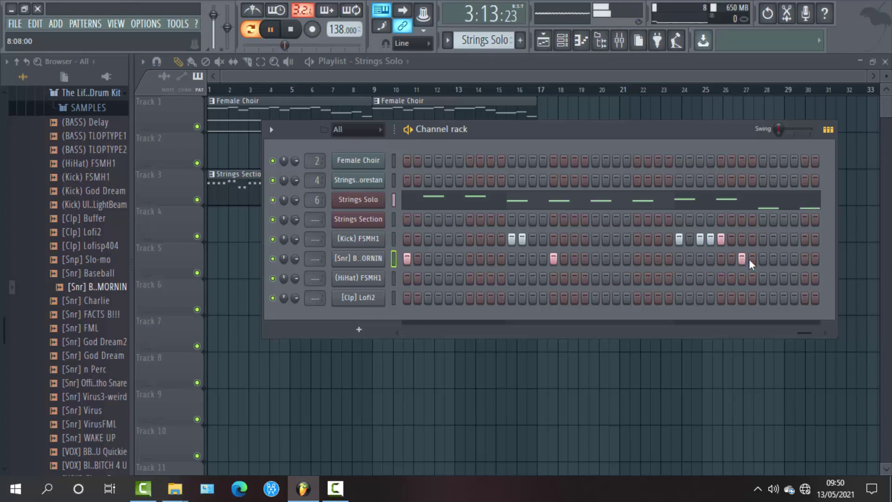
pyautogui.click(523, 239)
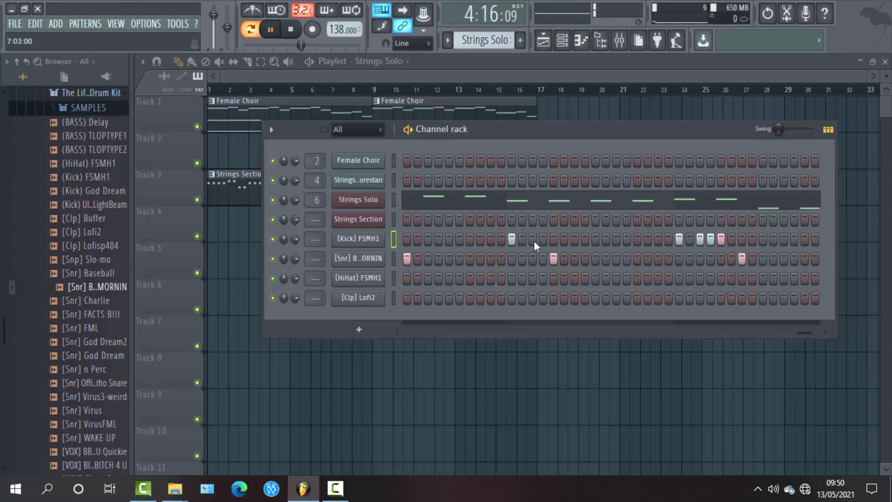
pyautogui.click(533, 239)
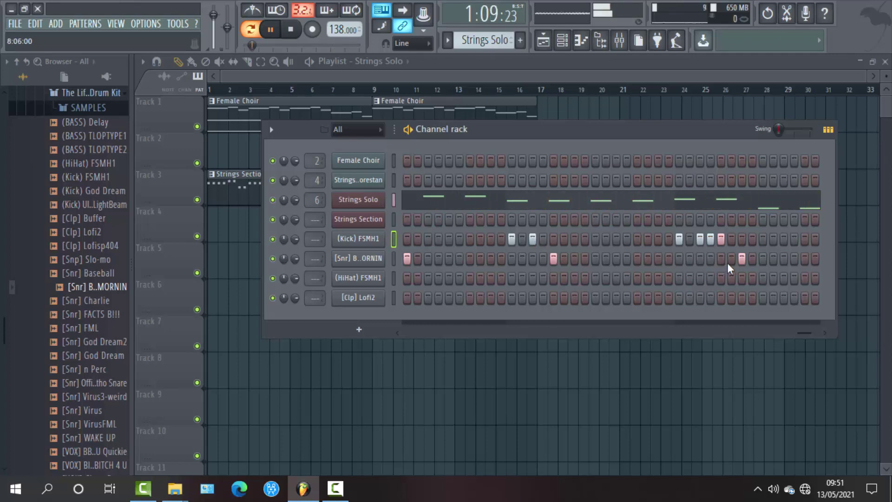
pyautogui.click(740, 260)
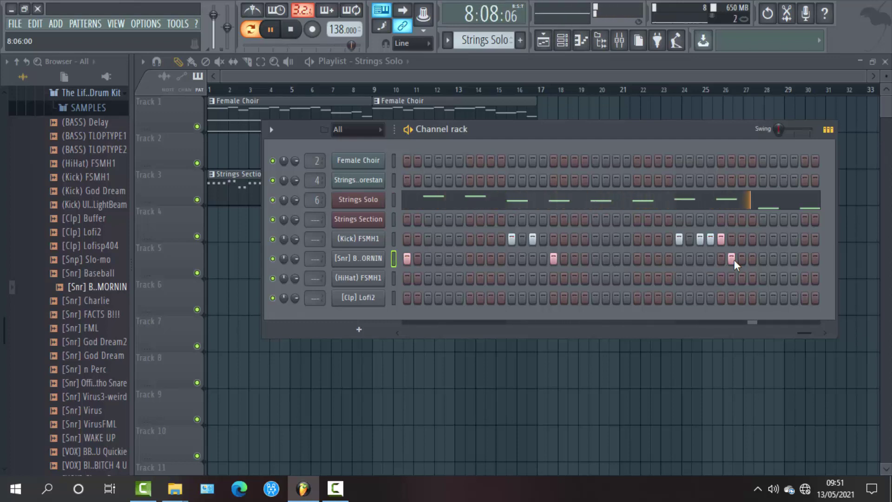
pyautogui.click(734, 260)
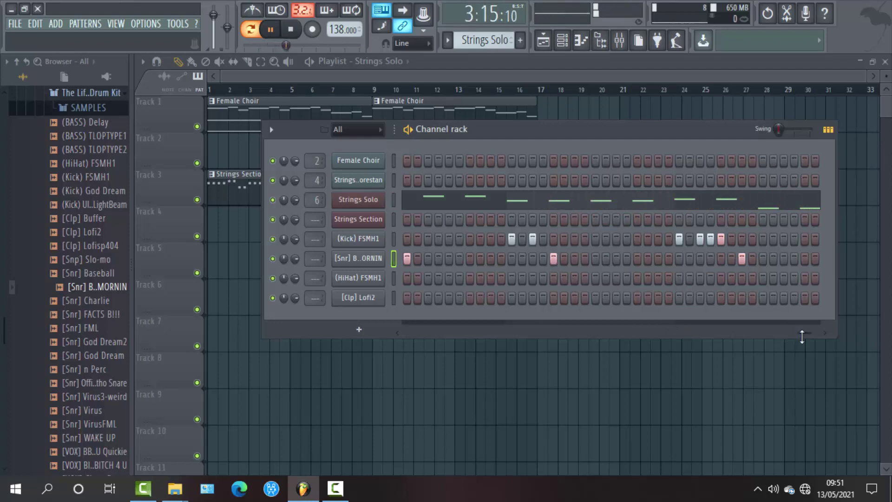
# - Fill every second step of the FSMH1 hi-hat channel from the start of the pattern
pyautogui.moveTo(804, 333); pyautogui.dragTo(400, 325)
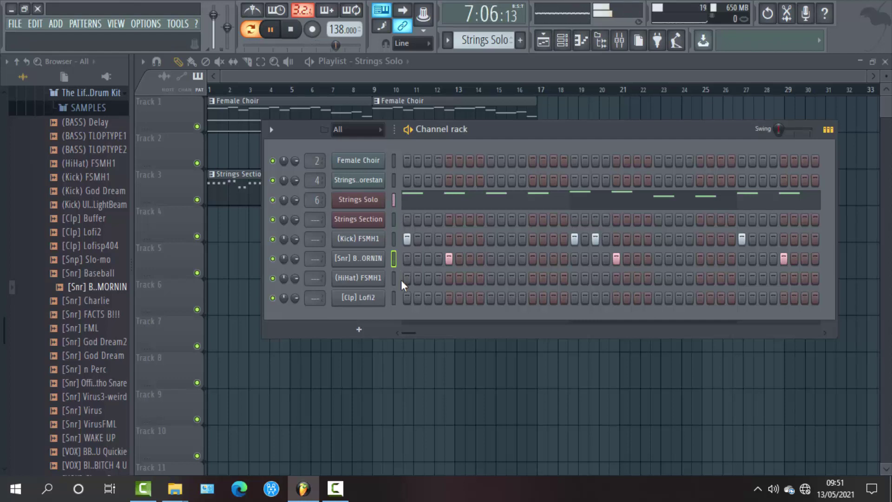
pyautogui.rightClick(367, 277)
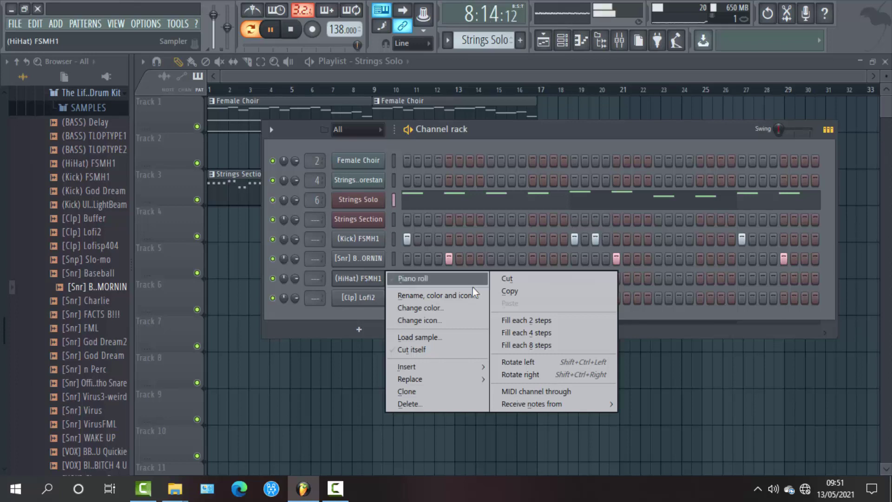
pyautogui.click(512, 320)
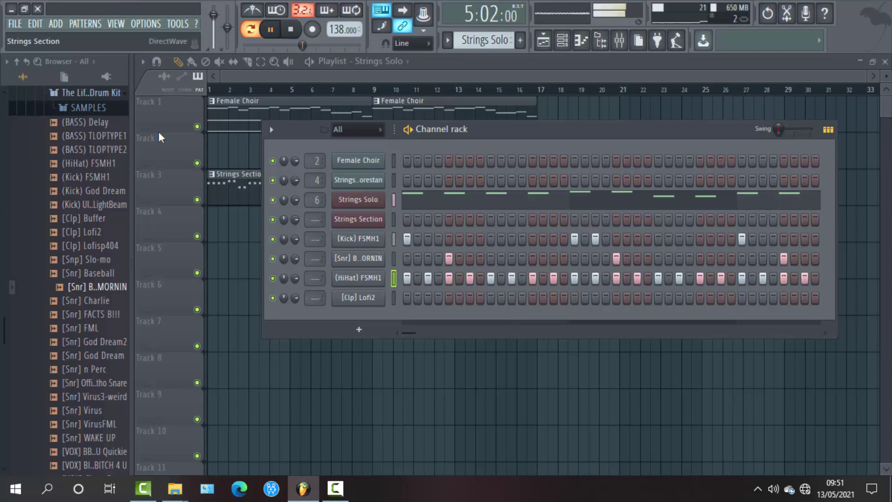
# - Replace the hi-hat channel's sample with YChopHat3 from the DRUMS folder of the Young Chop Producer Sound Kit
pyautogui.click(116, 95)
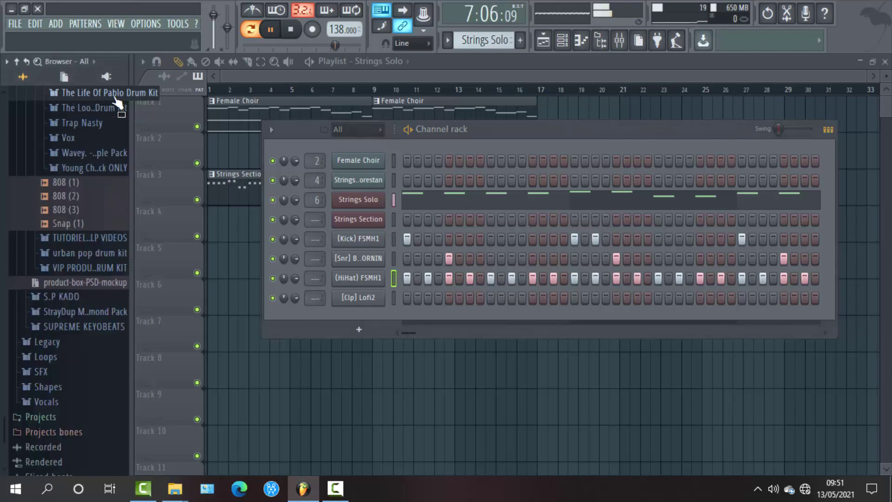
pyautogui.click(112, 168)
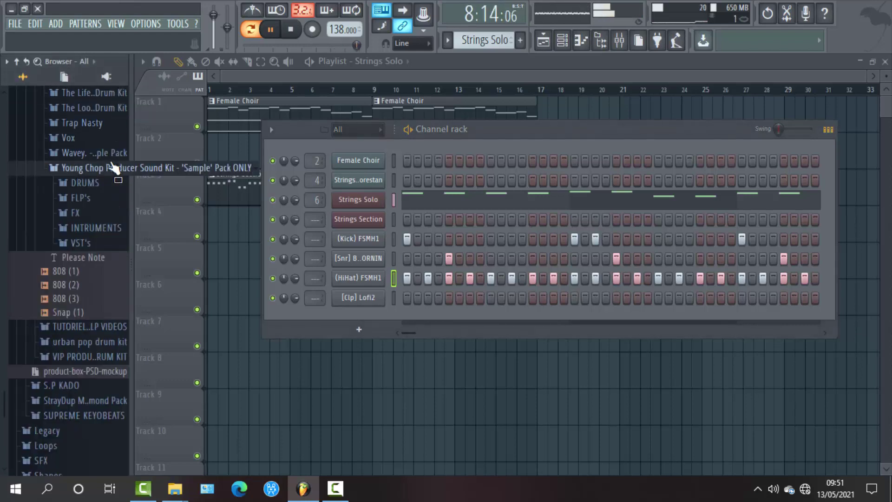
pyautogui.click(95, 185)
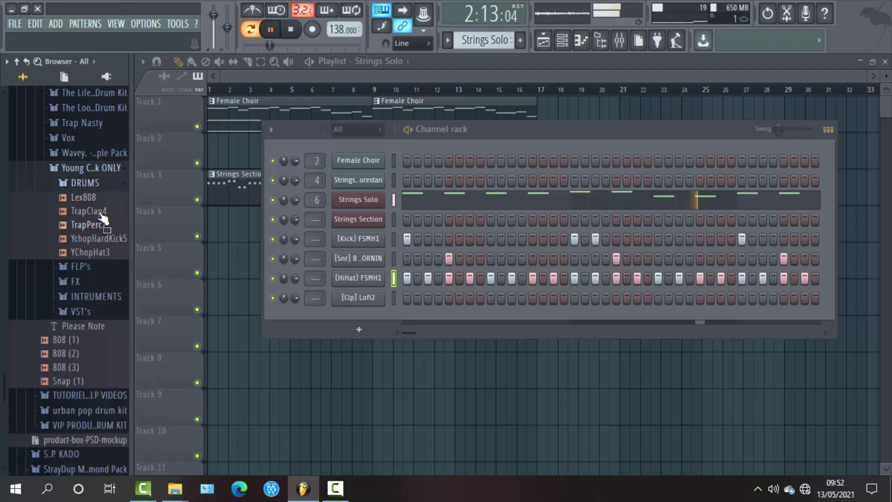
pyautogui.moveTo(96, 252); pyautogui.dragTo(339, 277)
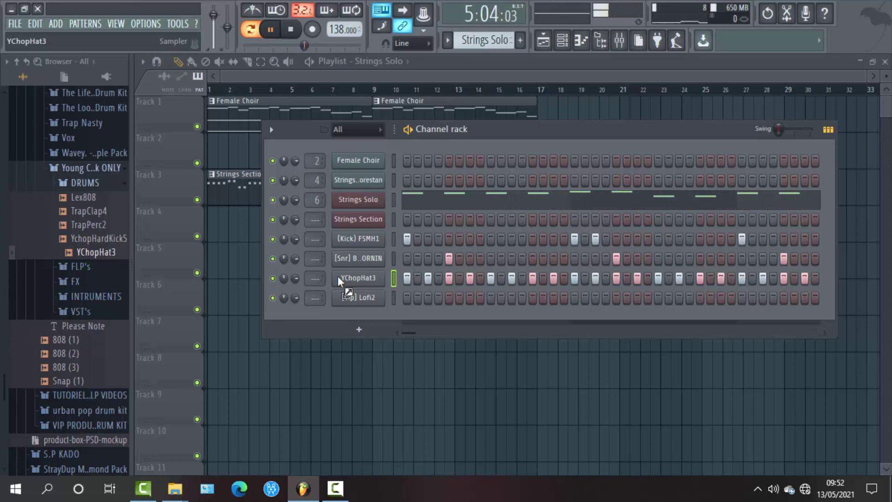
# - Collapse the sample browser folders and save the project on the desktop as "pratique # 3"
pyautogui.click(17, 61)
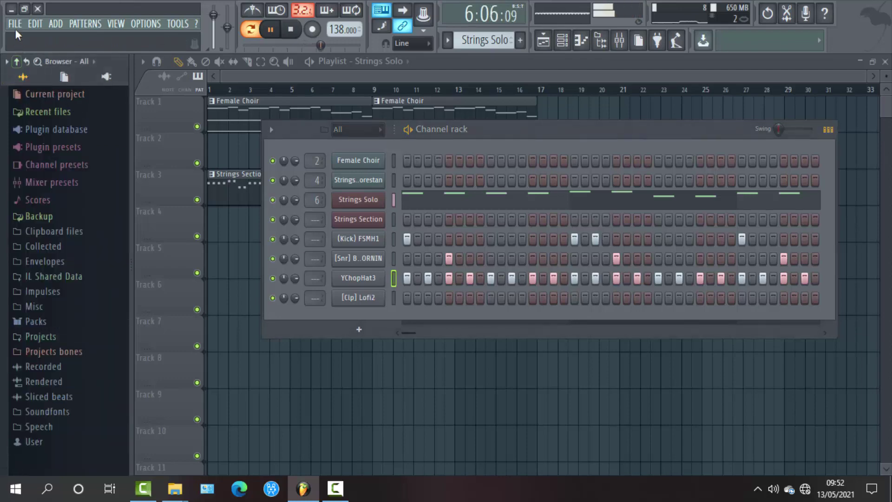
pyautogui.click(18, 24)
pyautogui.click(26, 80)
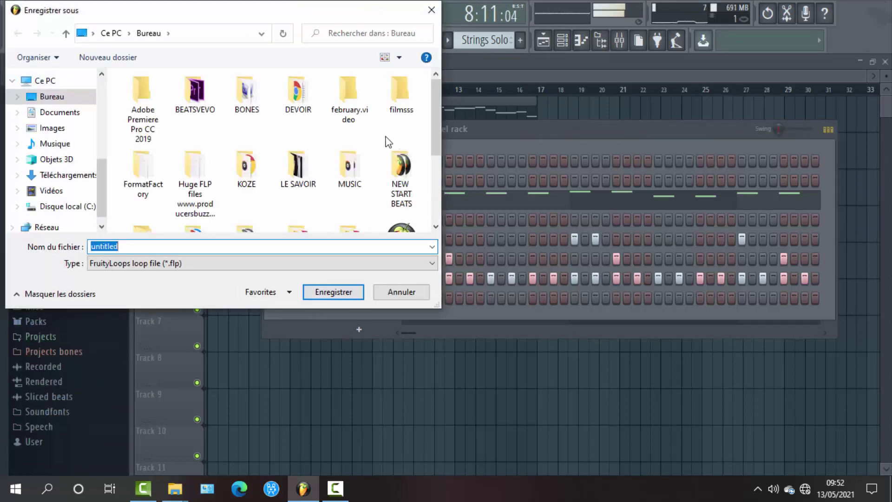
pyautogui.moveTo(433, 149); pyautogui.dragTo(331, 203)
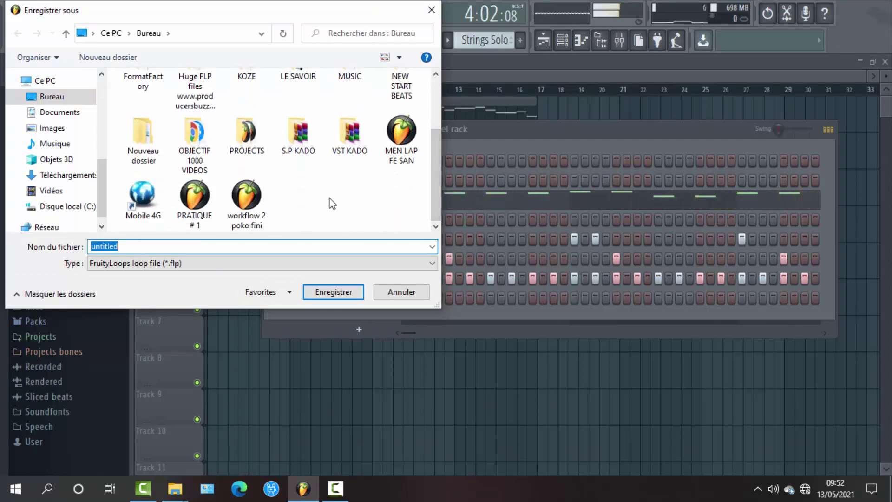
pyautogui.write('pratique')
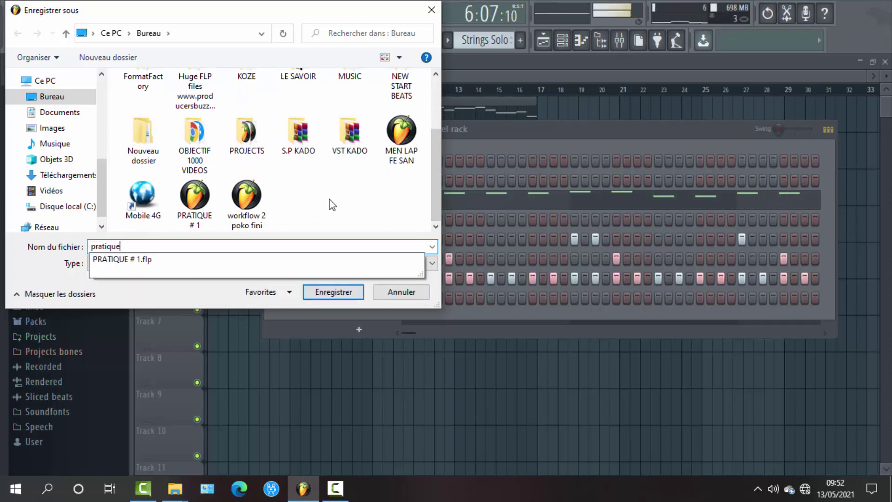
pyautogui.write(' # 3')
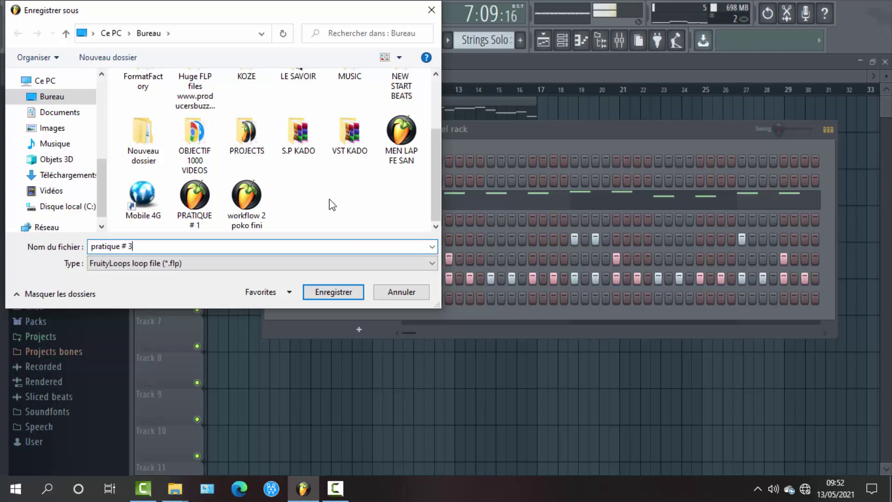
pyautogui.click(333, 293)
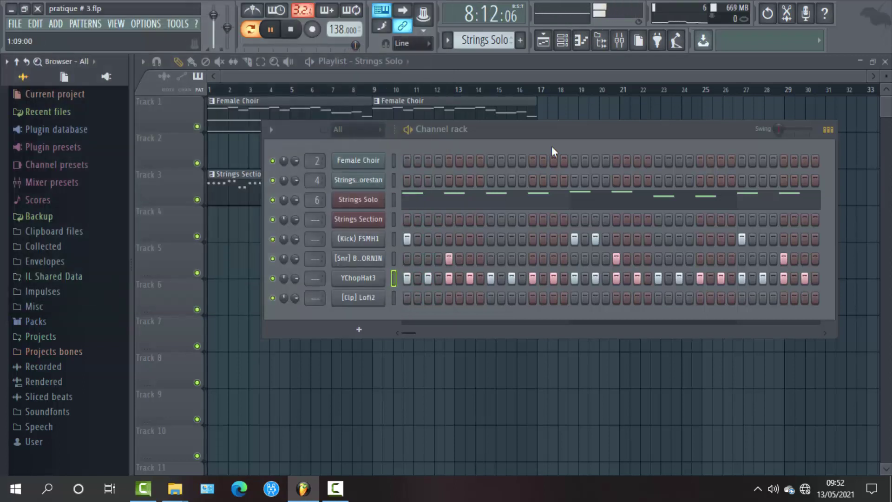
# - Try the Lofi2 clap on steps 11, 9 and 12 in turn, clearing each one again
pyautogui.moveTo(573, 128); pyautogui.dragTo(563, 127)
pyautogui.click(383, 296)
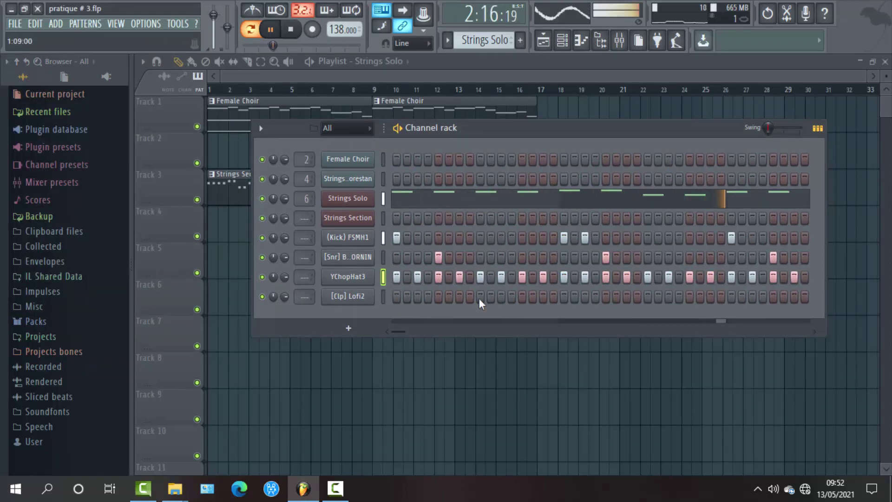
pyautogui.click(502, 297)
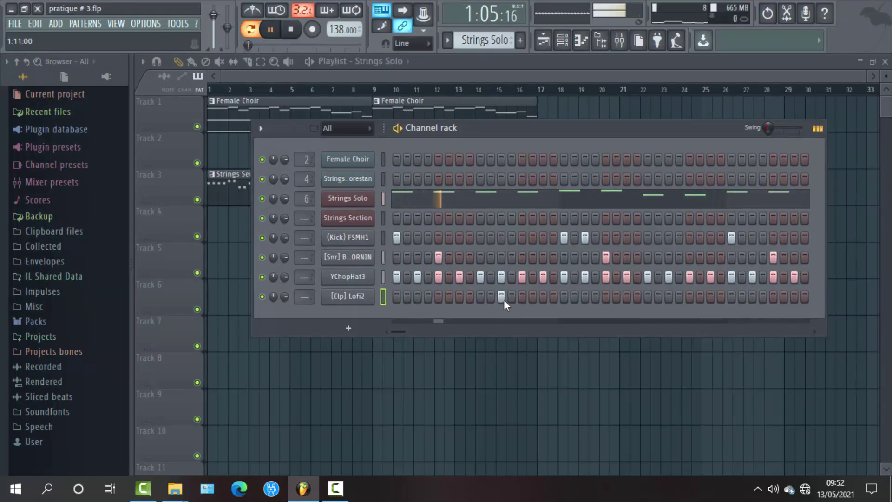
pyautogui.click(502, 296)
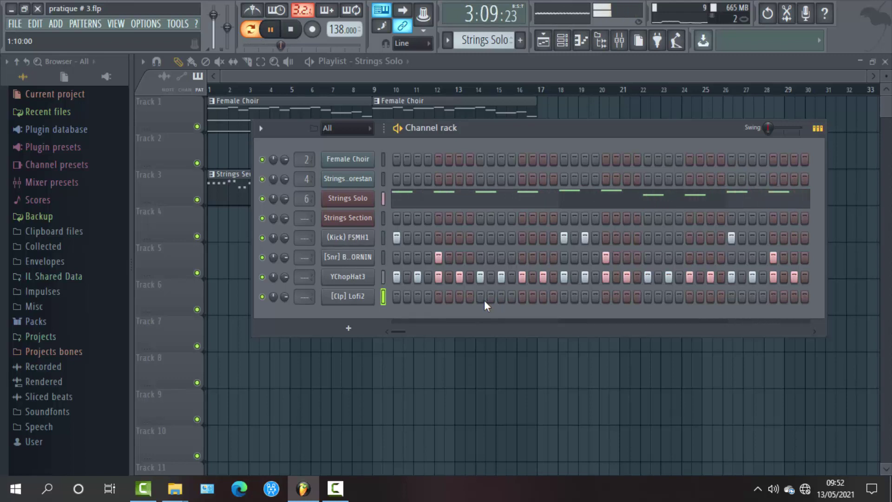
pyautogui.click(481, 298)
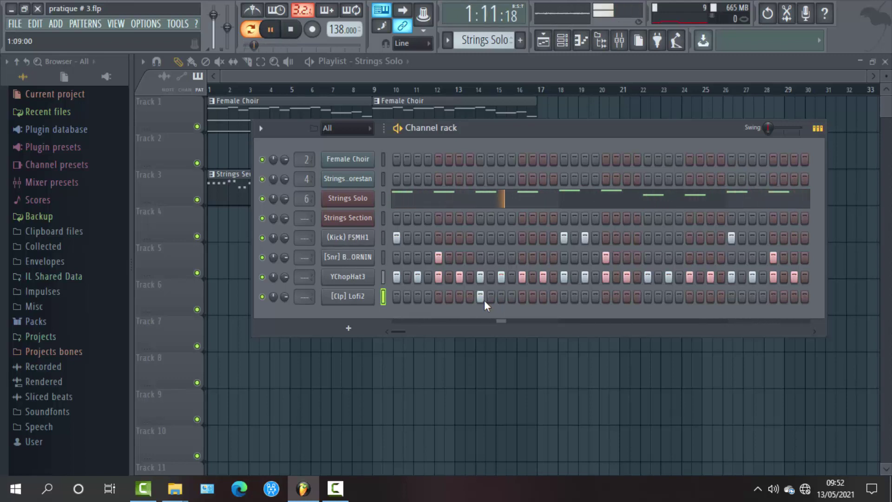
pyautogui.click(481, 297)
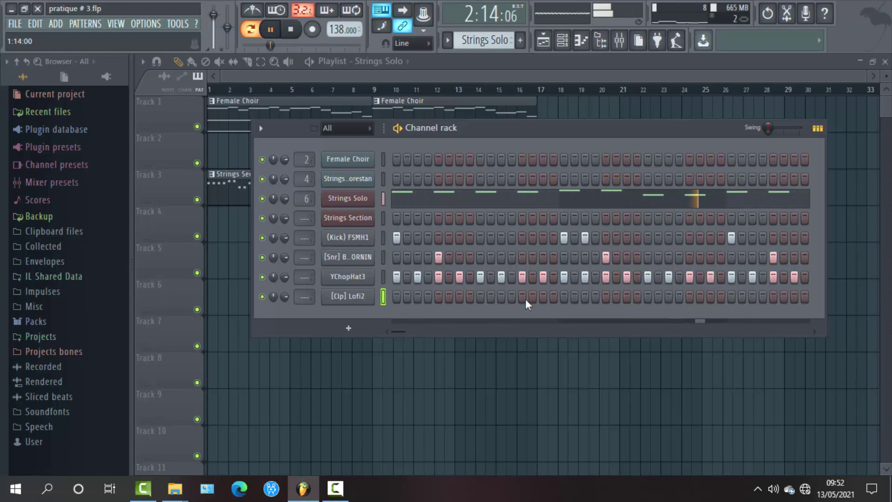
pyautogui.click(513, 297)
pyautogui.press('space')
pyautogui.press('space')
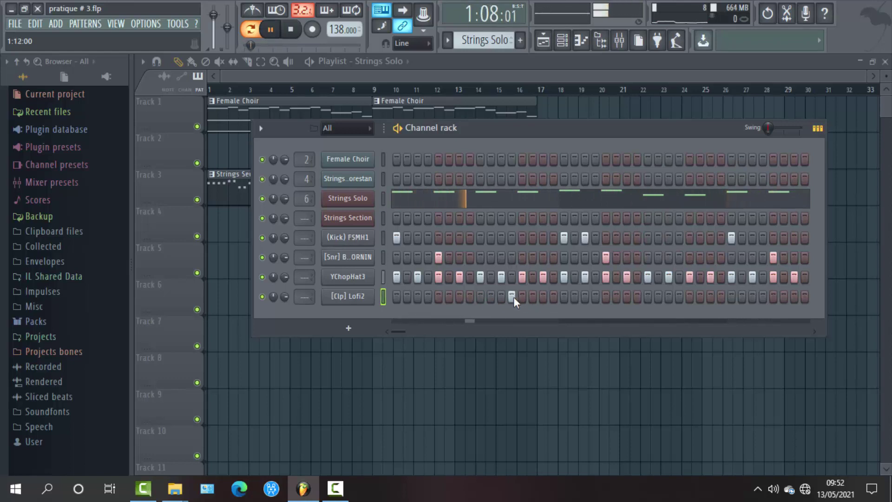
pyautogui.click(513, 297)
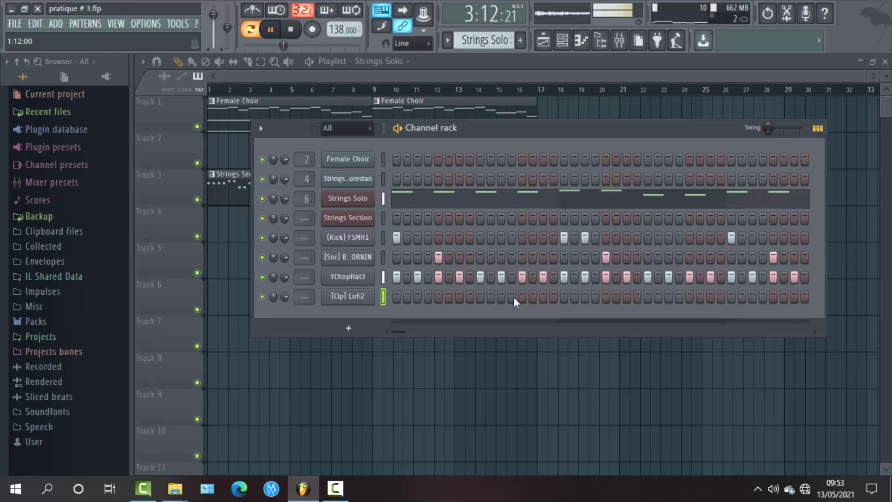
# - Delete the Lofi2 clap channel from the channel rack
pyautogui.rightClick(347, 301)
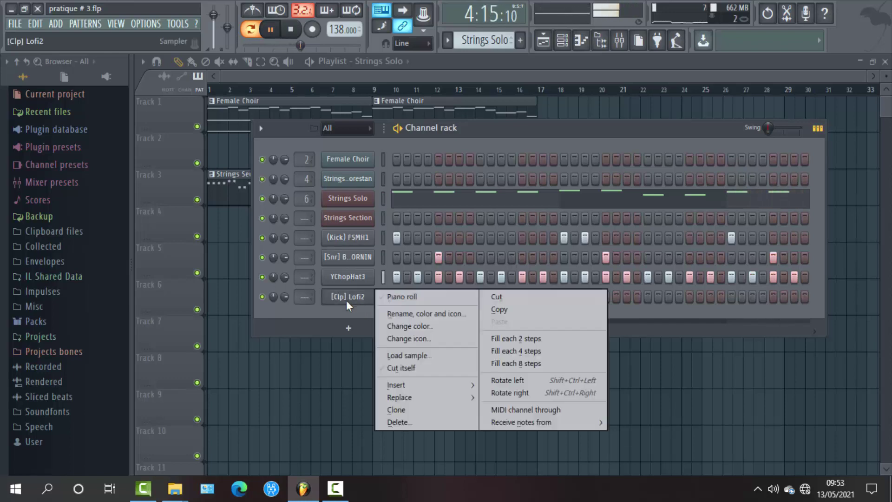
pyautogui.click(400, 422)
pyautogui.click(512, 279)
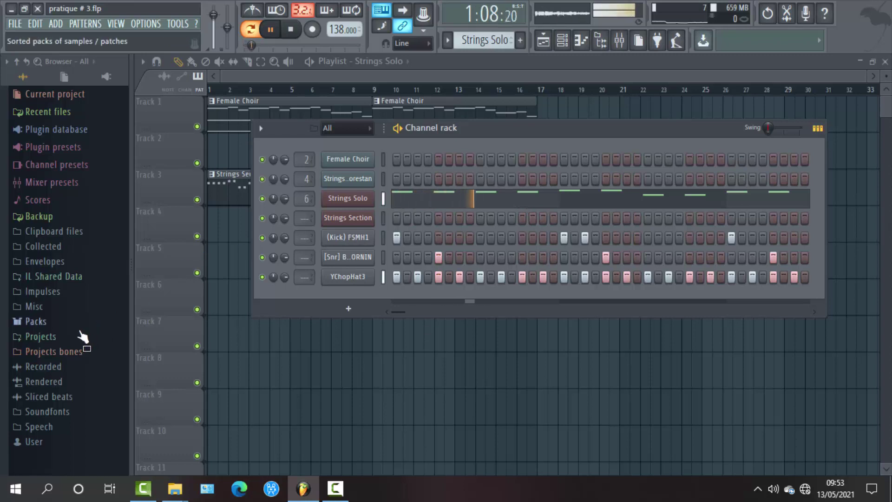
# - Add the 808 (1) sample from the TRAP KEYO folder of the KEYOBEATS pack as a new channel and stop playback
pyautogui.click(59, 324)
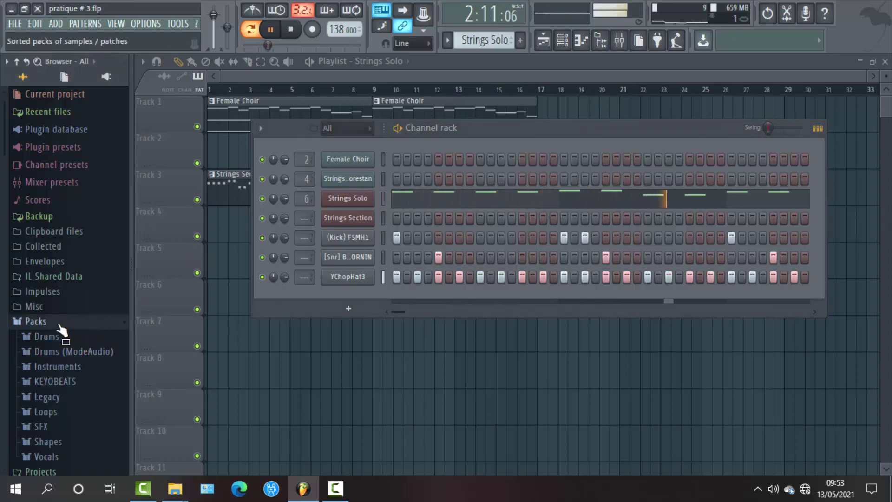
pyautogui.click(60, 382)
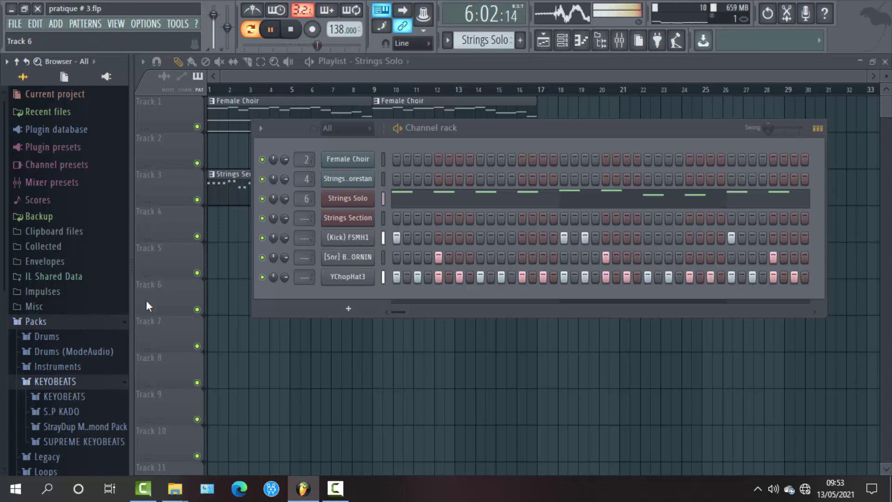
pyautogui.moveTo(87, 396); pyautogui.dragTo(88, 398)
pyautogui.click(83, 399)
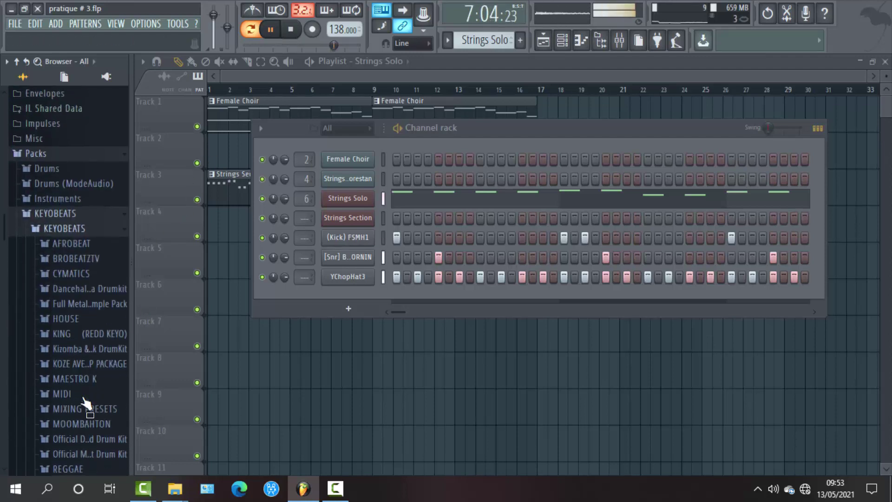
pyautogui.scroll(-3, 87, 402)
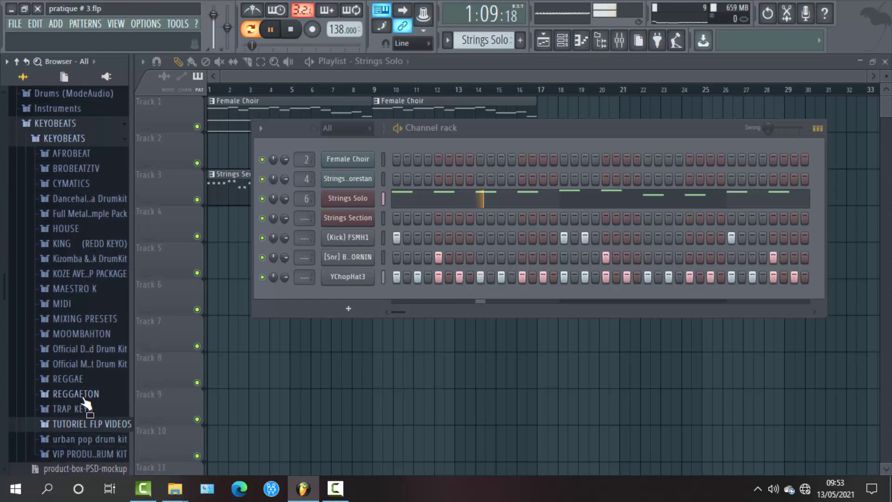
pyautogui.click(86, 403)
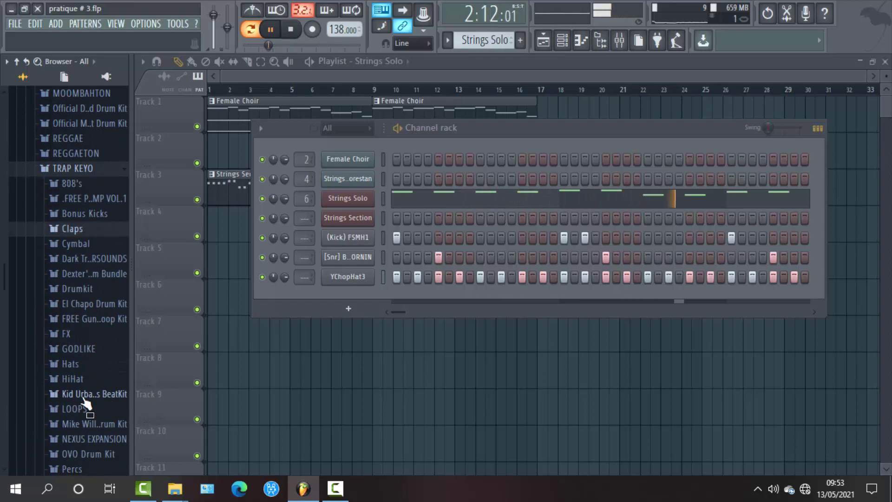
pyautogui.scroll(-2, 86, 402)
pyautogui.scroll(-3, 86, 403)
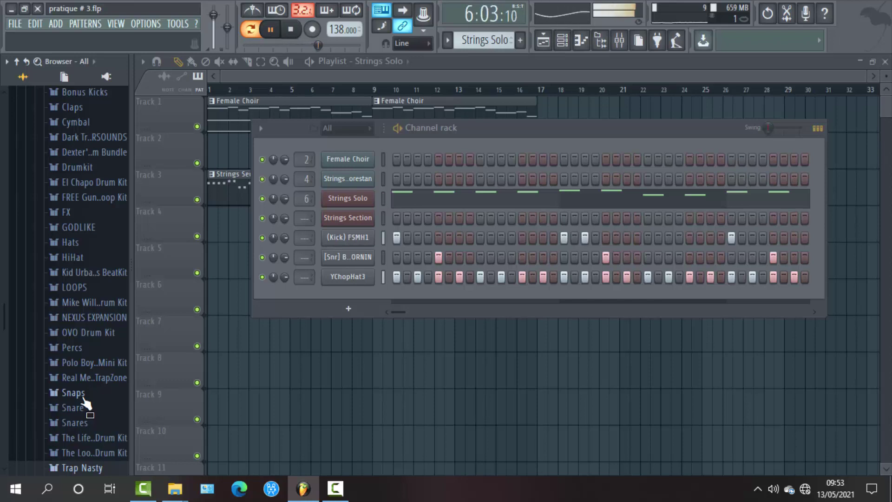
pyautogui.scroll(-3, 86, 403)
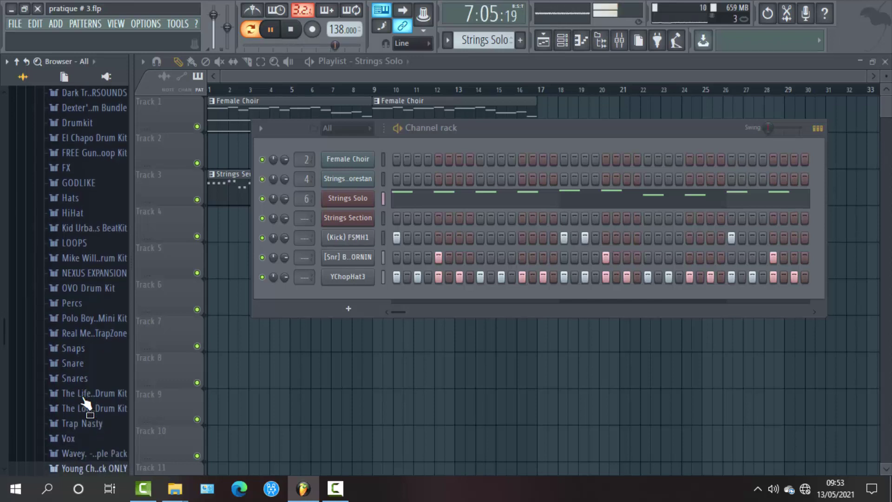
pyautogui.scroll(-1, 86, 402)
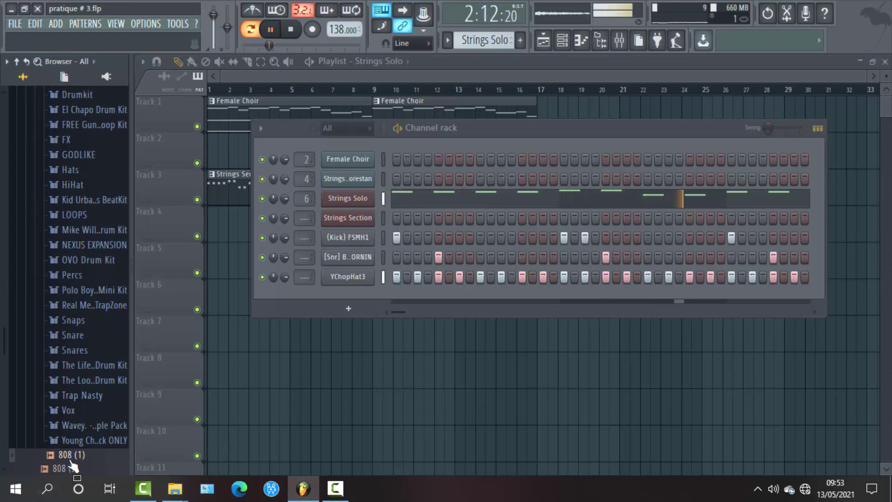
pyautogui.moveTo(65, 457); pyautogui.dragTo(353, 293)
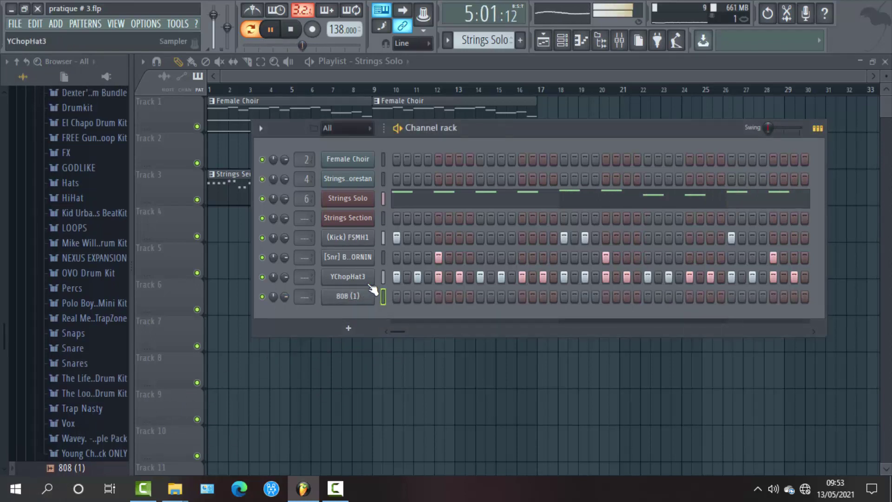
pyautogui.press('space')
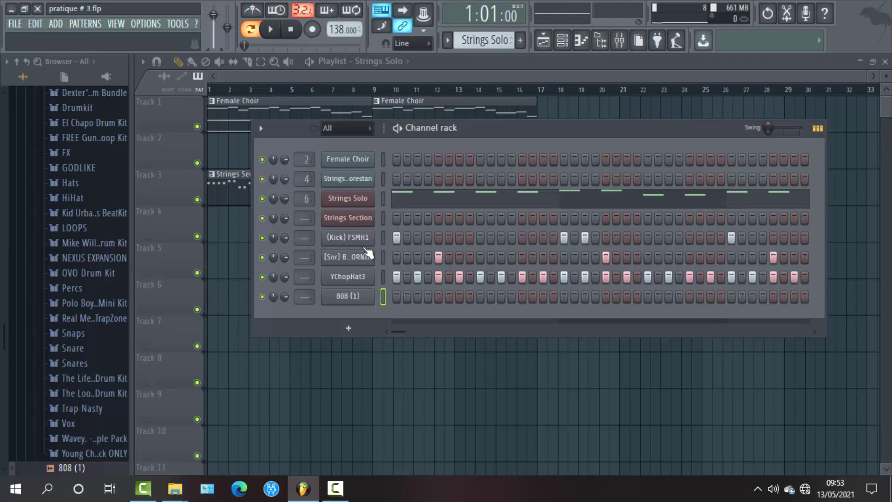
# - Copy the kick channel's step pattern and paste it into the 808 (1) channel
pyautogui.rightClick(356, 238)
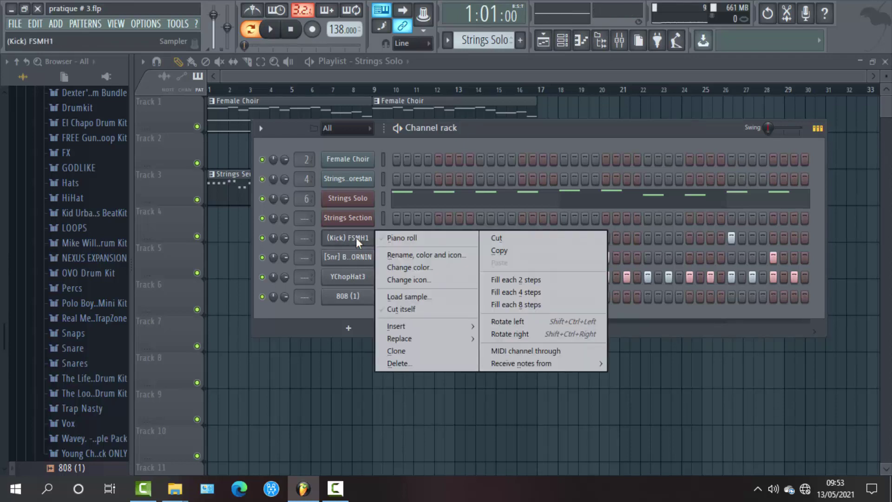
pyautogui.click(520, 253)
pyautogui.rightClick(361, 303)
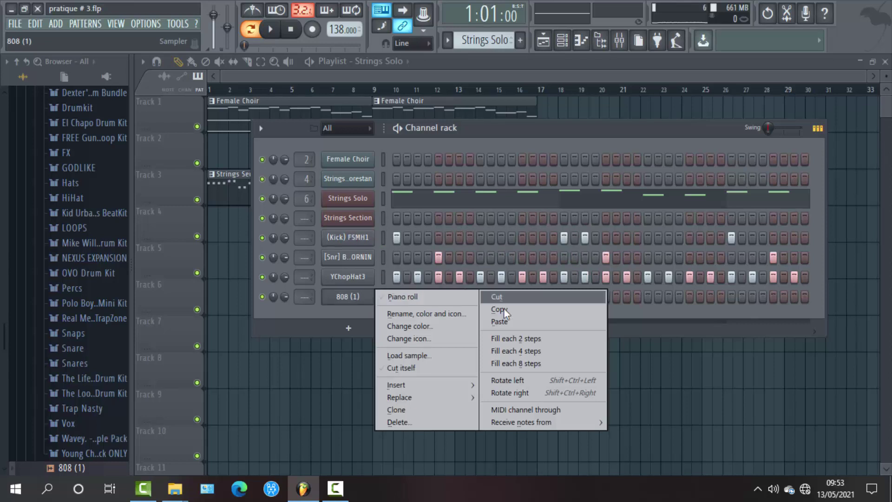
pyautogui.click(506, 322)
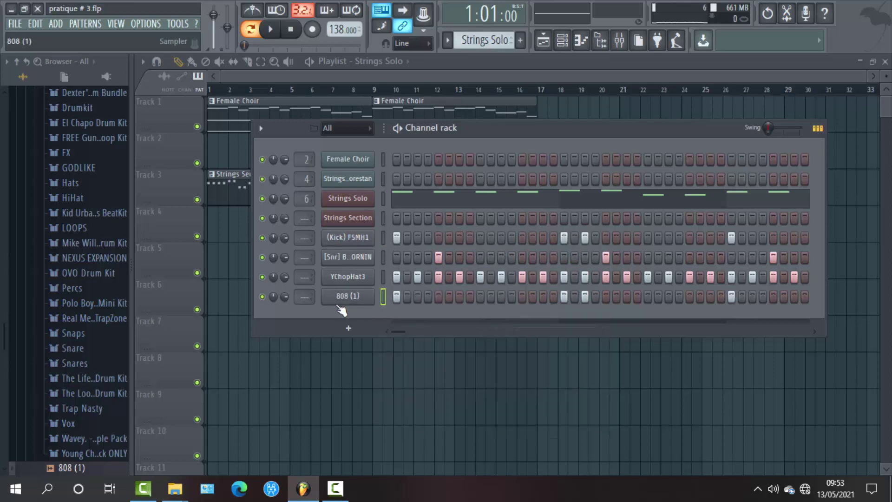
# - Try lengthening the first C5 note of 808 (1) to one bar in the piano roll, listen, and undo it
pyautogui.rightClick(362, 298)
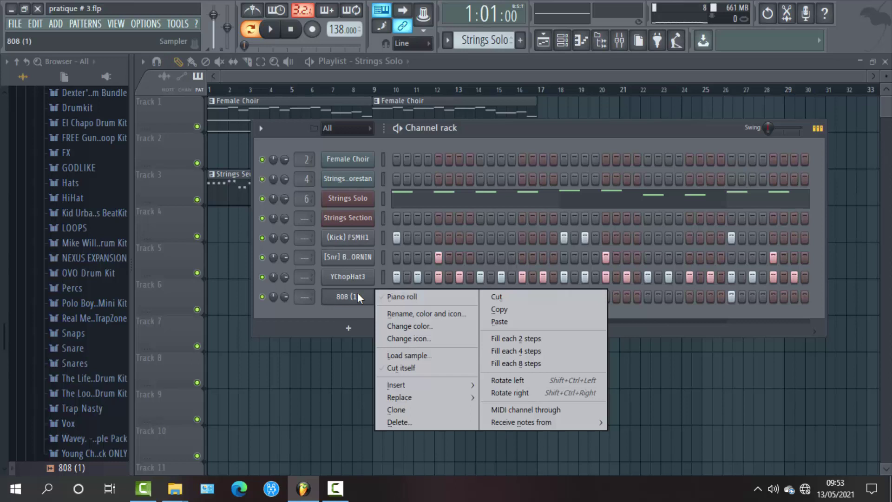
pyautogui.click(414, 295)
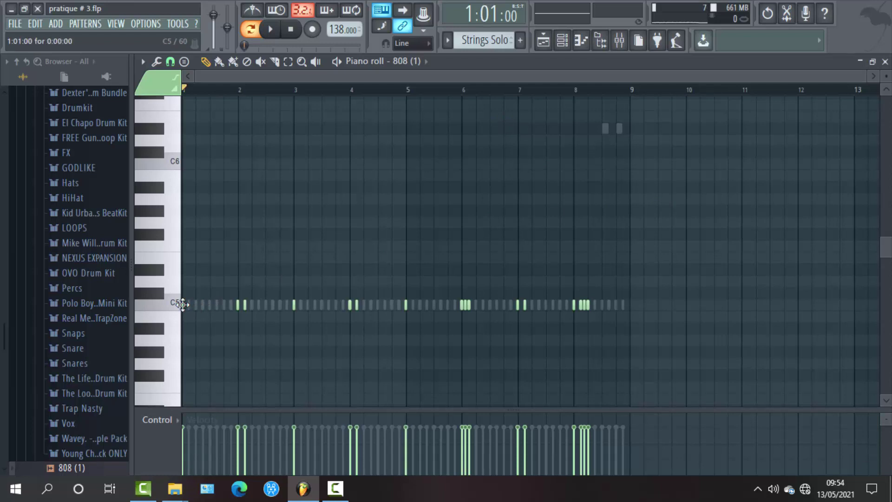
pyautogui.moveTo(205, 304); pyautogui.dragTo(231, 306)
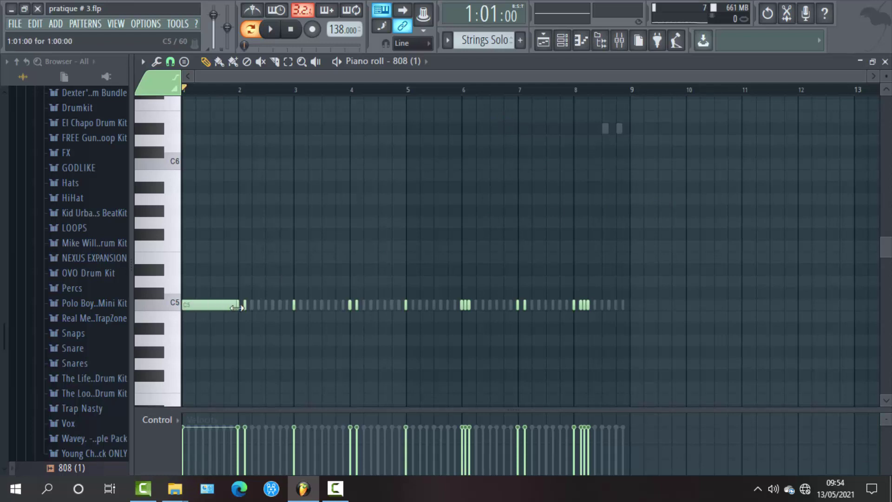
pyautogui.press('space')
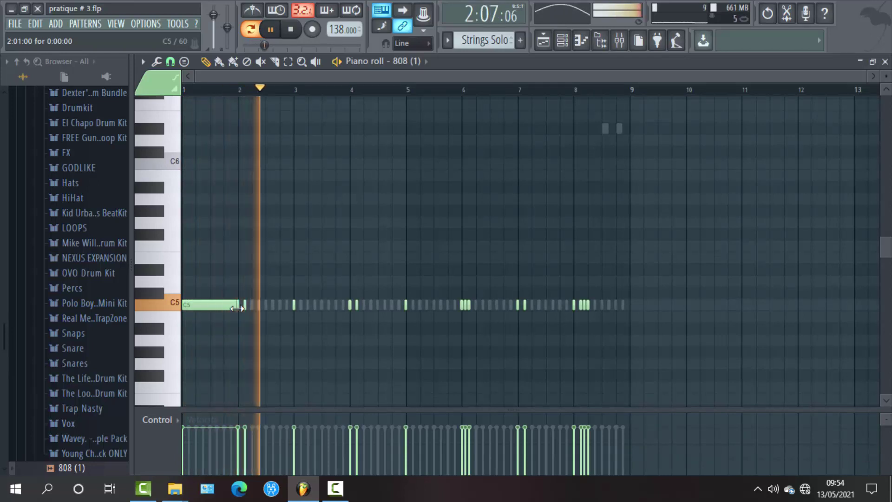
pyautogui.hotkey('ctrl', 'z')
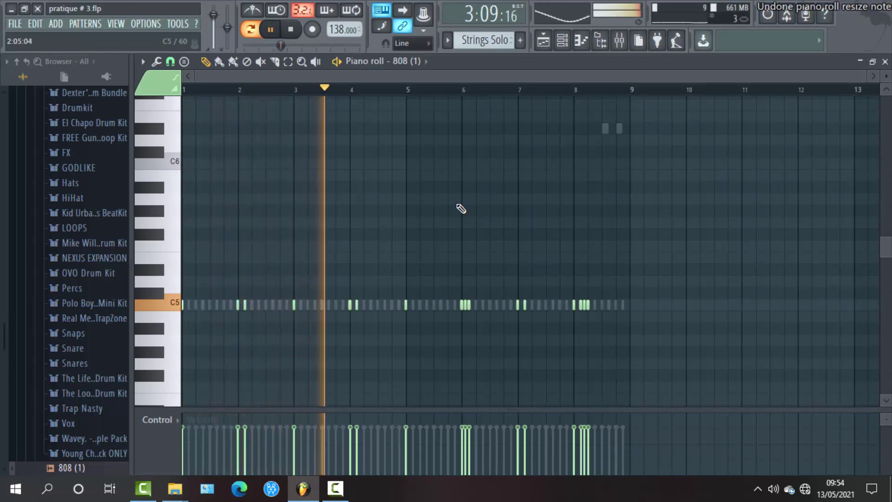
pyautogui.click(885, 62)
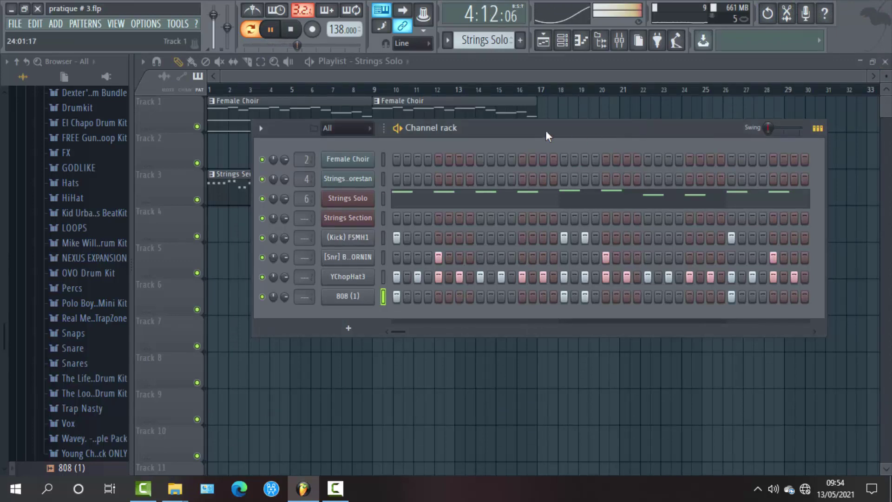
pyautogui.press('space')
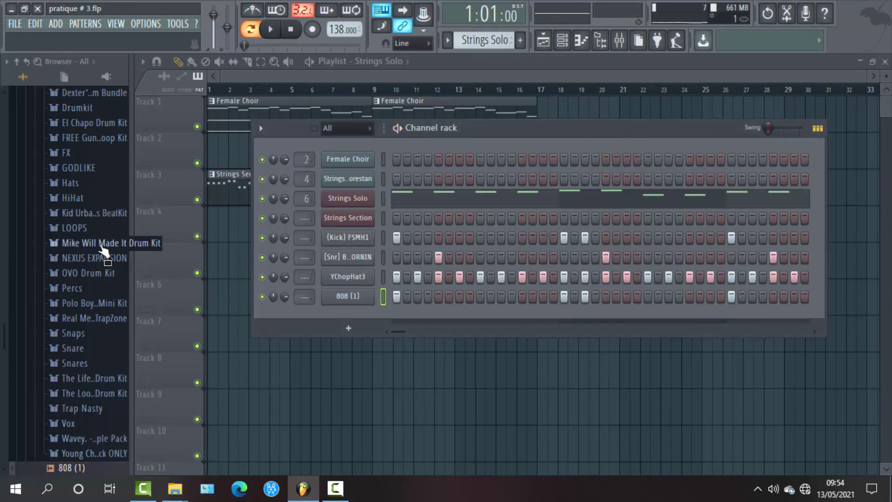
pyautogui.click(105, 138)
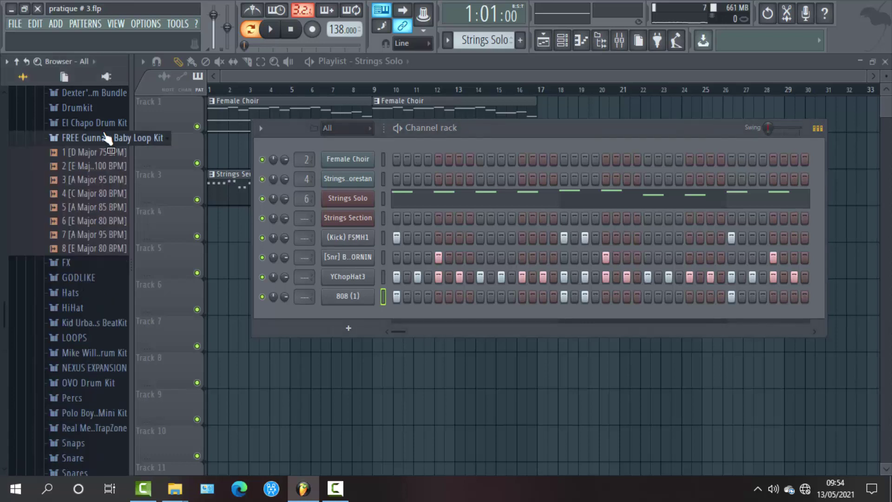
pyautogui.click(100, 139)
pyautogui.click(100, 123)
pyautogui.press('space')
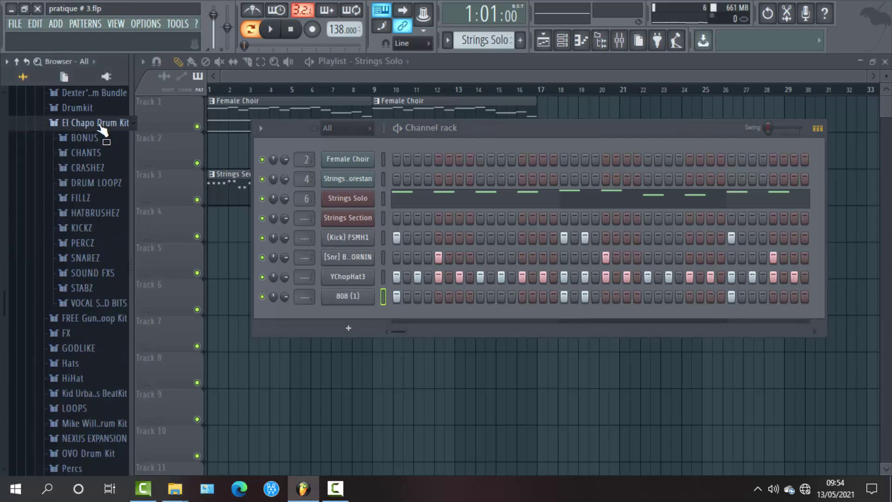
pyautogui.press('space')
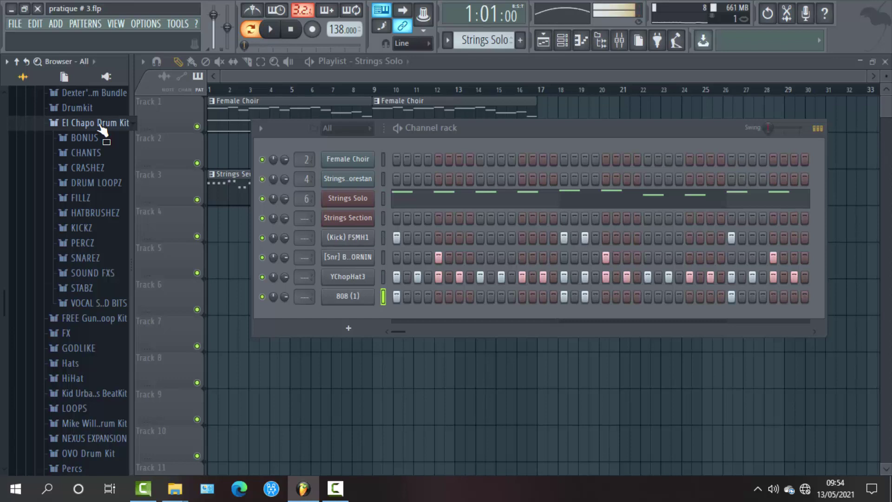
pyautogui.click(101, 124)
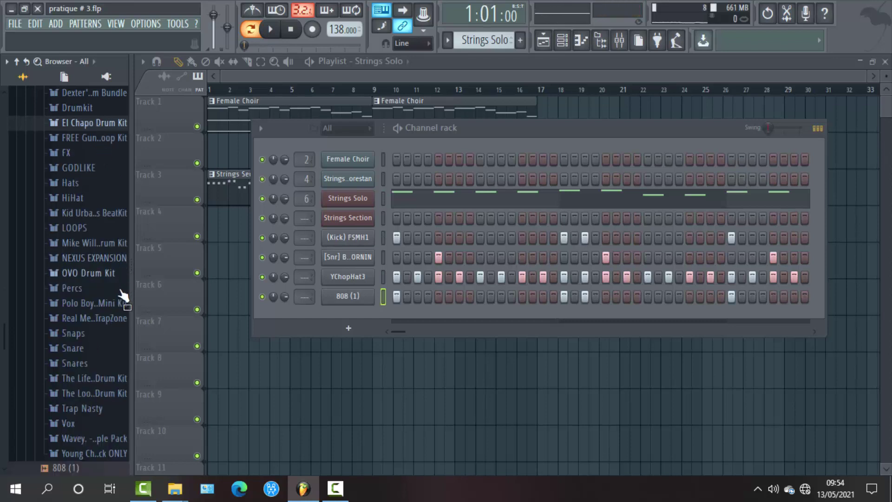
# - Try 808 (2) from the 808s folder of the Trap Nasty drum kit as the 808 channel's sample and play the pattern
pyautogui.click(111, 409)
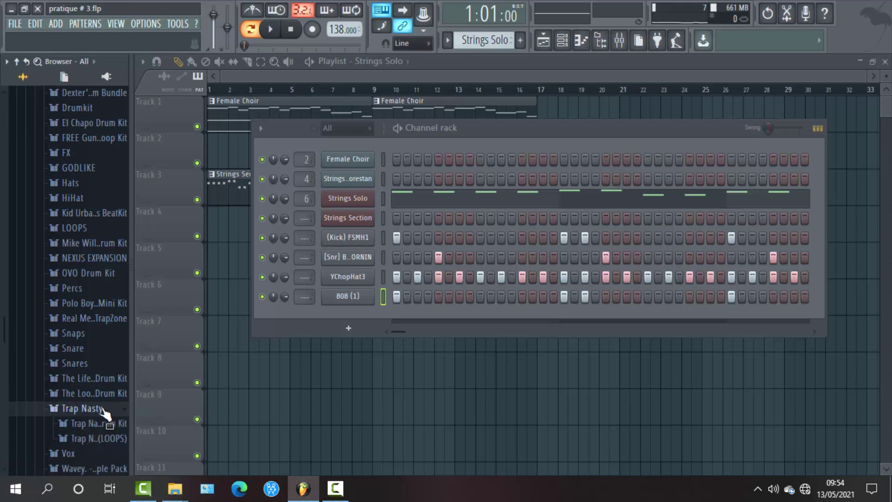
pyautogui.click(114, 424)
pyautogui.click(95, 380)
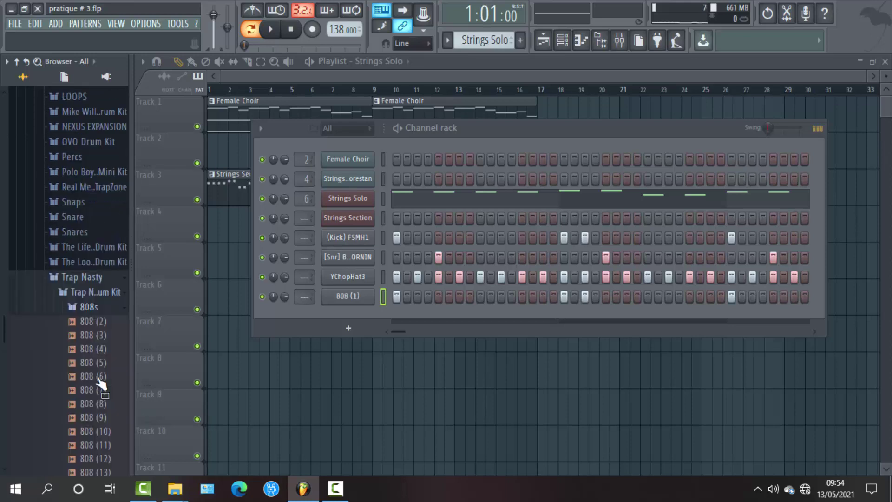
pyautogui.click(99, 210)
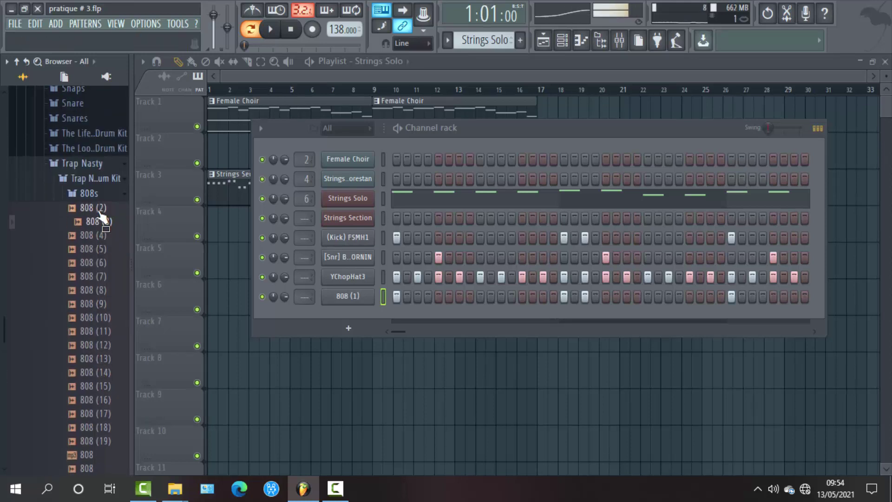
pyautogui.moveTo(99, 212); pyautogui.dragTo(348, 296)
pyautogui.press('space')
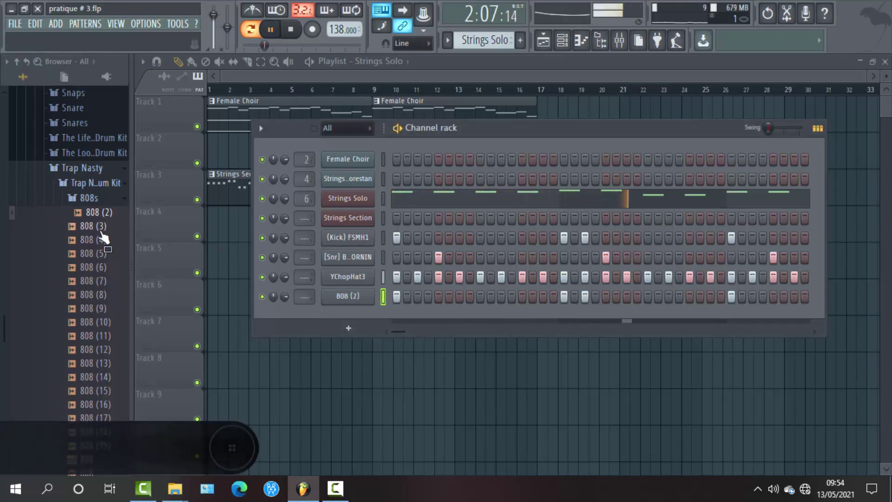
# - Try 808 (3) from the same 808s folder as the 808 channel's sample
pyautogui.moveTo(100, 229); pyautogui.dragTo(191, 261)
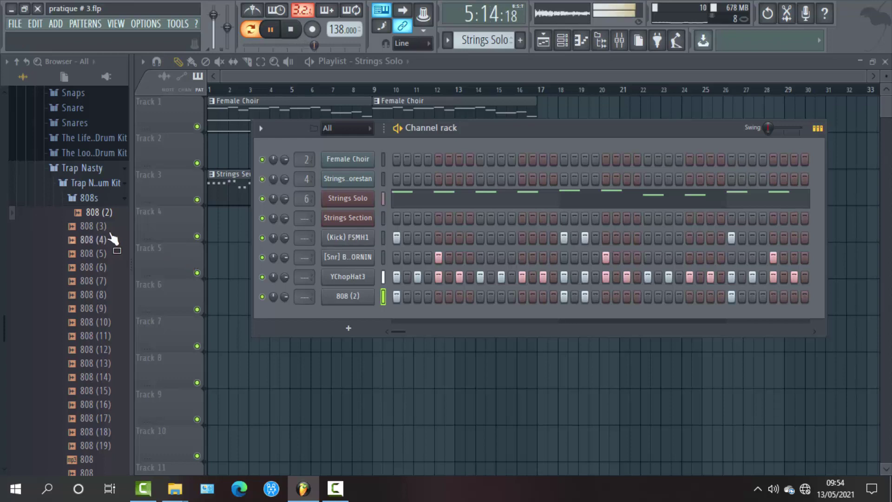
pyautogui.click(96, 225)
pyautogui.moveTo(96, 226); pyautogui.dragTo(340, 300)
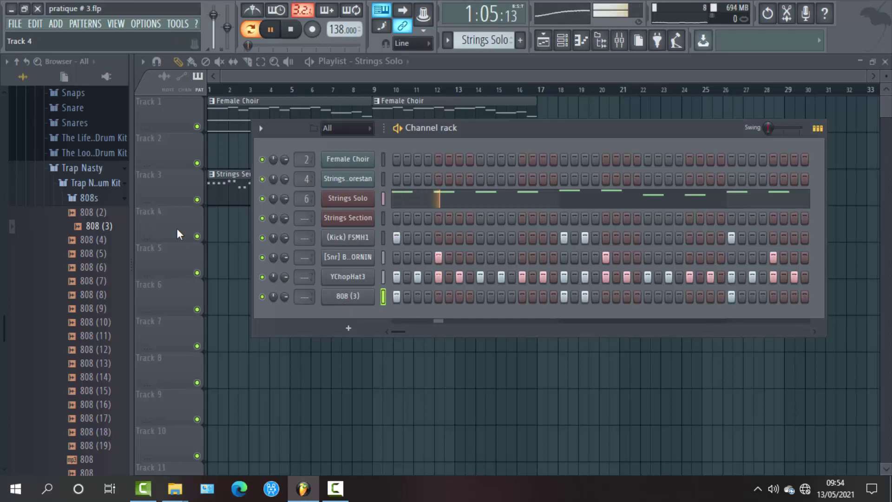
# - Replace the 808 channel's sample with Lex808 from the DRUMS folder of the Young Chop Producer Sound Kit
pyautogui.click(112, 197)
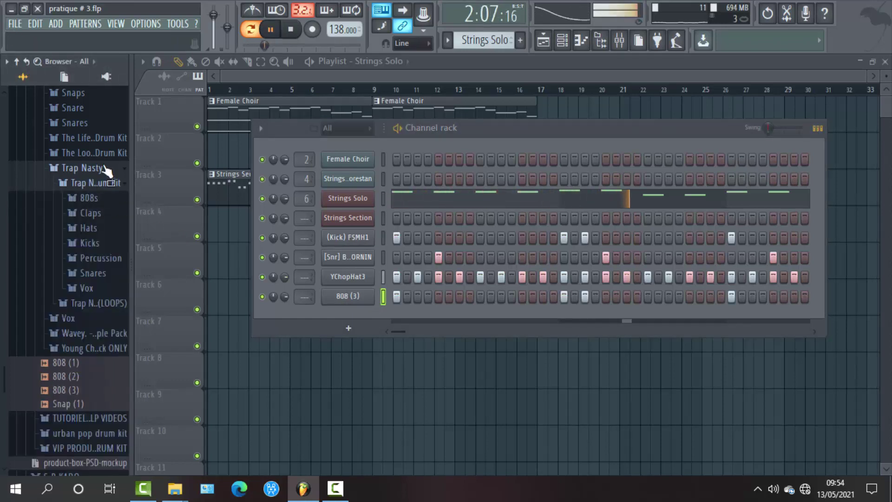
pyautogui.click(106, 169)
pyautogui.click(105, 215)
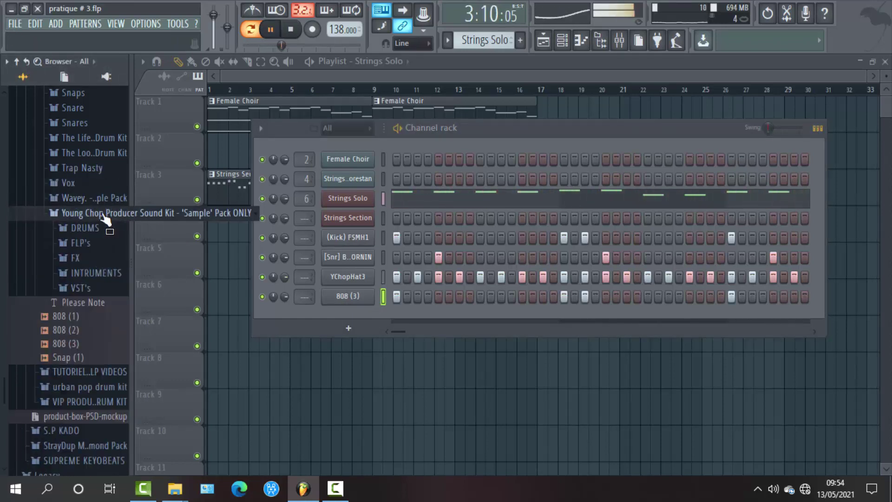
pyautogui.click(99, 229)
pyautogui.click(98, 243)
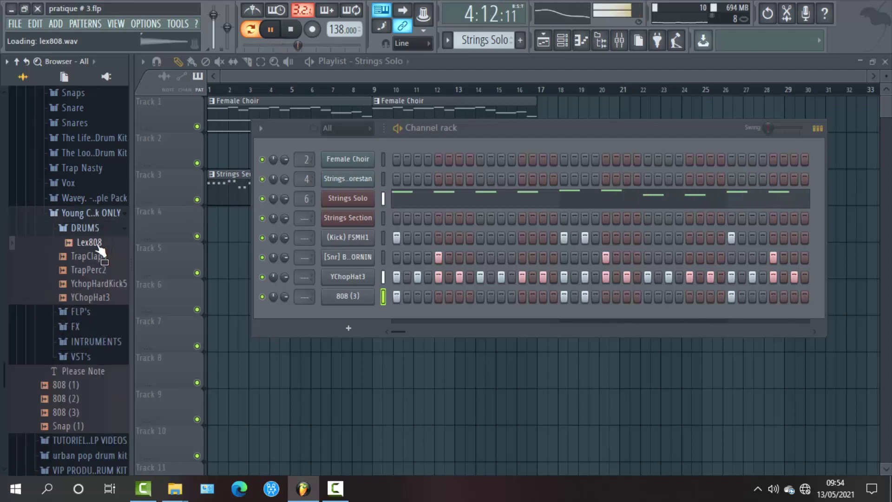
pyautogui.moveTo(99, 248); pyautogui.dragTo(350, 299)
# - Normalize the Lex808 sample in its channel settings and close them
pyautogui.click(348, 296)
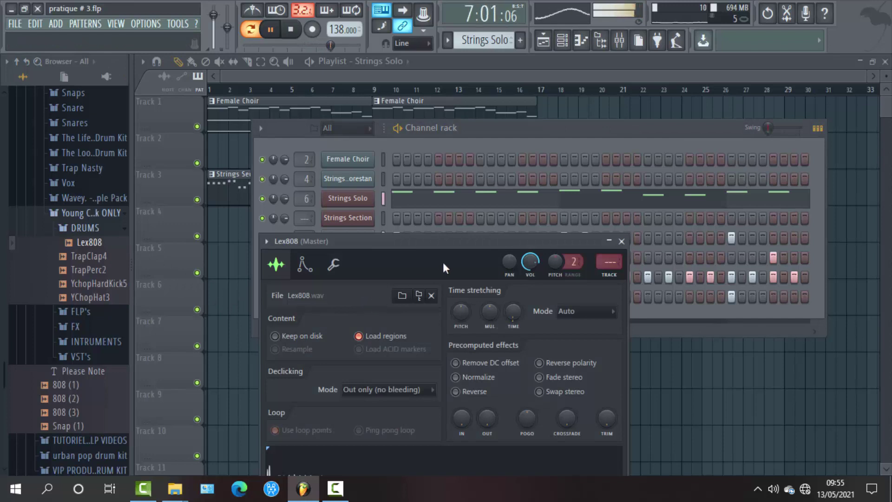
pyautogui.moveTo(445, 250); pyautogui.dragTo(481, 162)
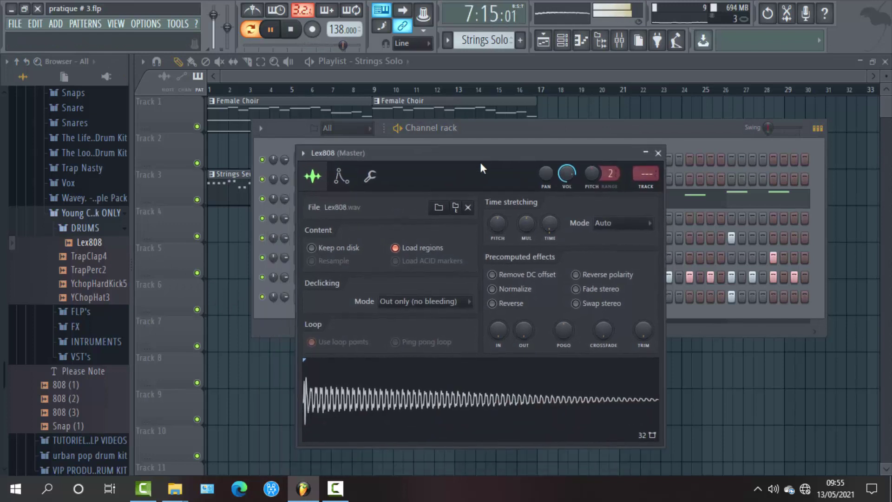
pyautogui.click(492, 288)
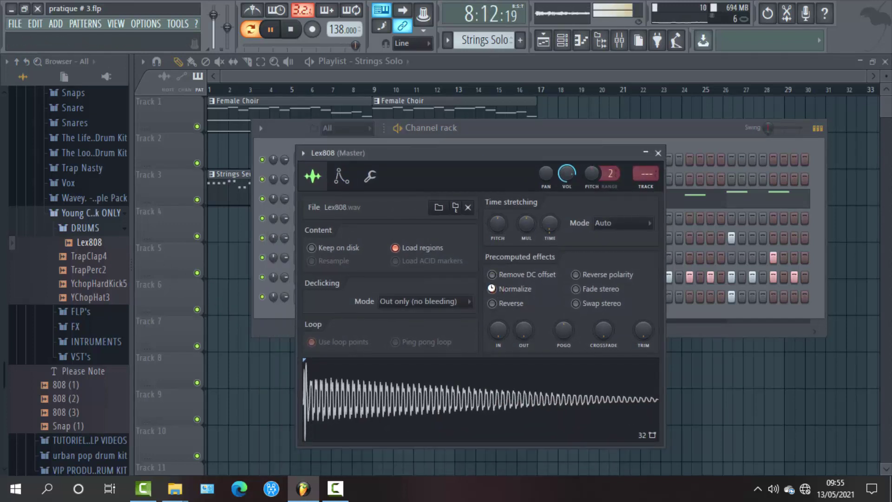
pyautogui.click(658, 153)
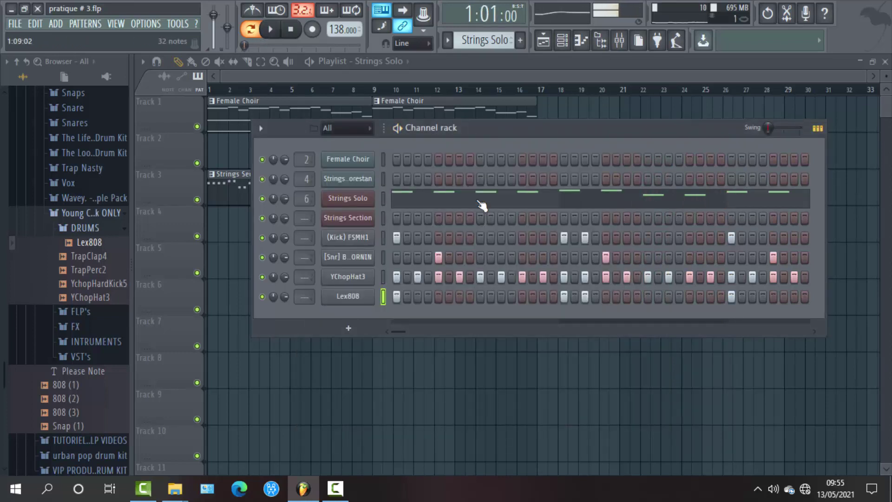
# - Route the kick, snare and hi-hat channels to their own mixer tracks 7, 8 and 9
pyautogui.click(348, 238)
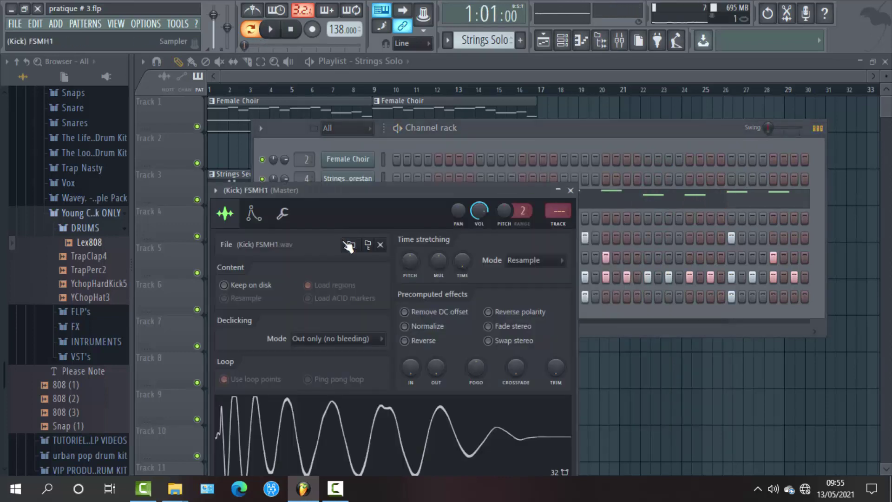
pyautogui.click(559, 212)
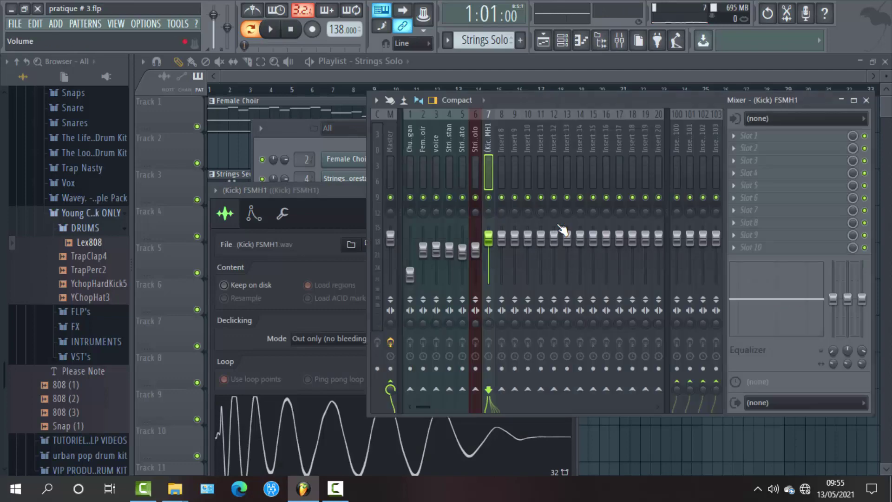
pyautogui.click(866, 101)
pyautogui.click(618, 135)
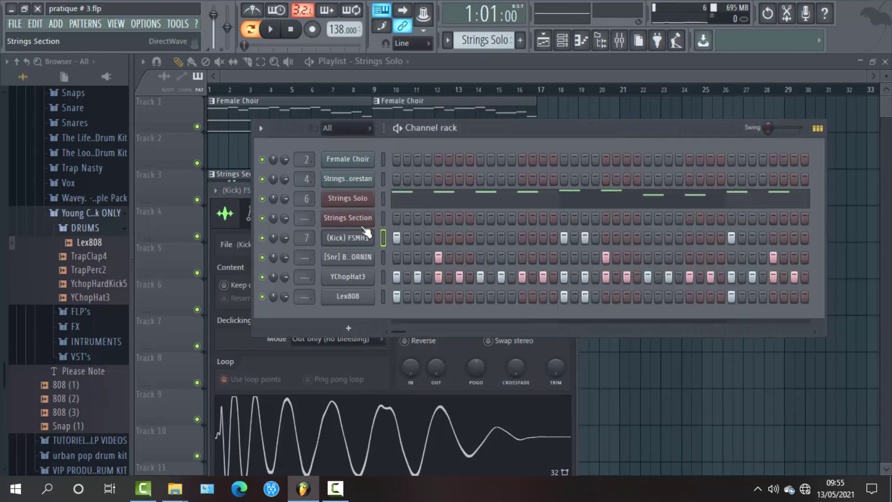
pyautogui.click(348, 256)
pyautogui.click(593, 261)
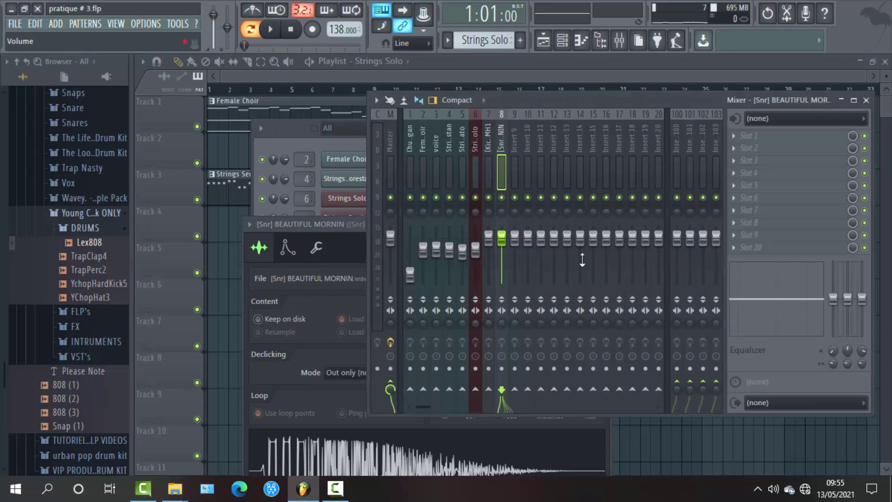
pyautogui.click(867, 101)
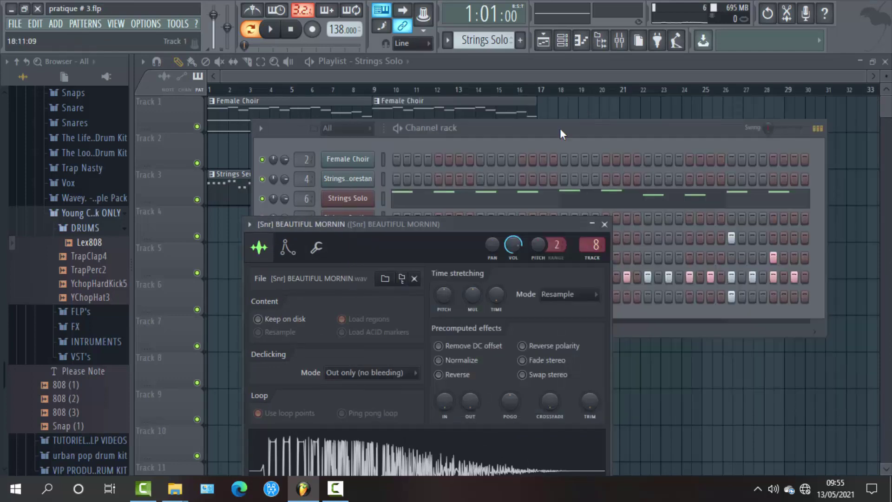
pyautogui.click(558, 131)
pyautogui.click(347, 277)
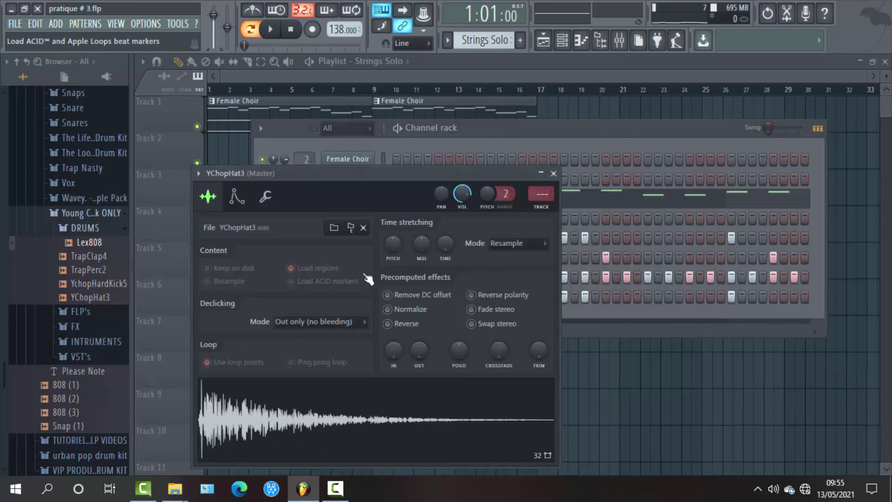
pyautogui.click(550, 212)
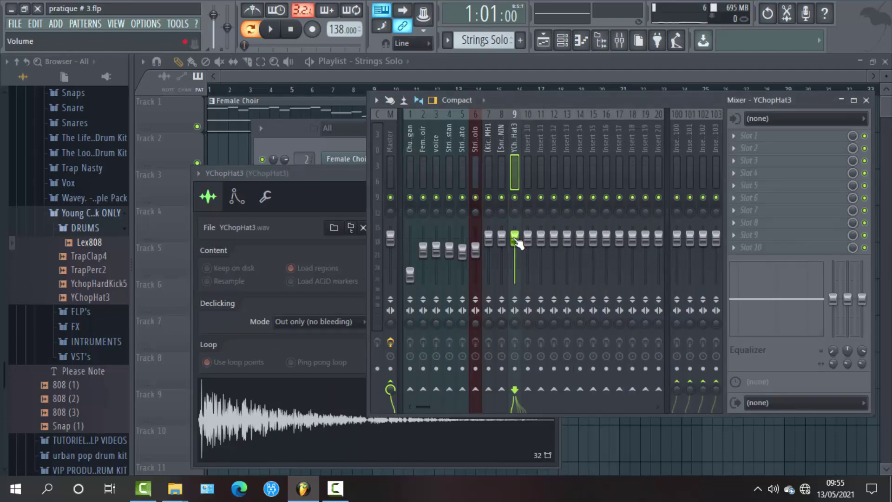
# - Lower the snare's mixer level to 80% (-4.6 dB) and the hi-hat's to somewhat below 75%, fine-tuning it during playback
pyautogui.click(503, 239)
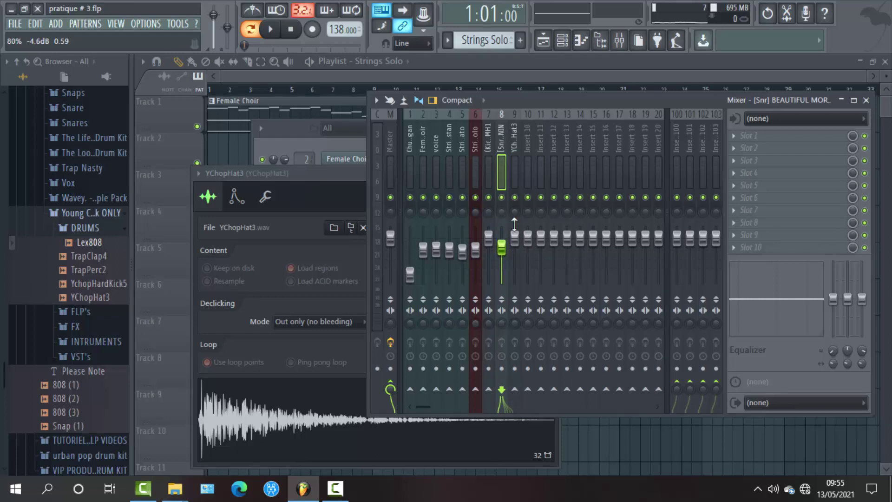
pyautogui.moveTo(515, 243); pyautogui.dragTo(515, 258)
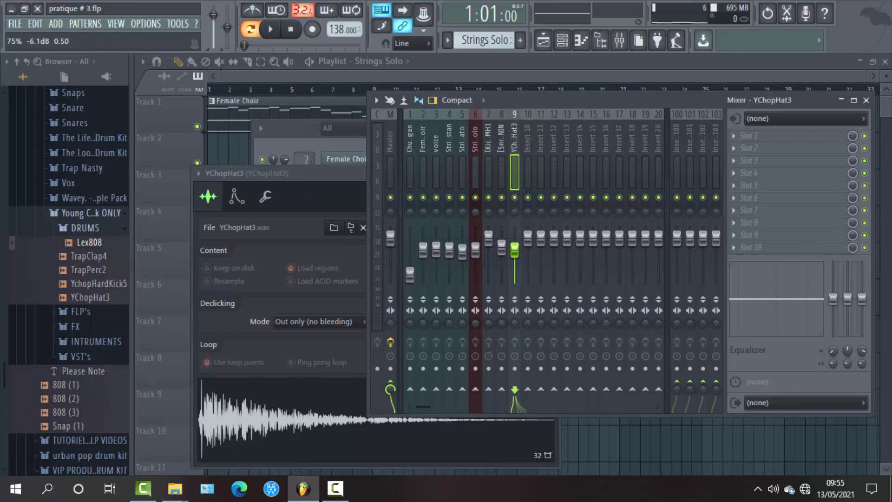
pyautogui.press('space')
pyautogui.moveTo(515, 251); pyautogui.dragTo(515, 257)
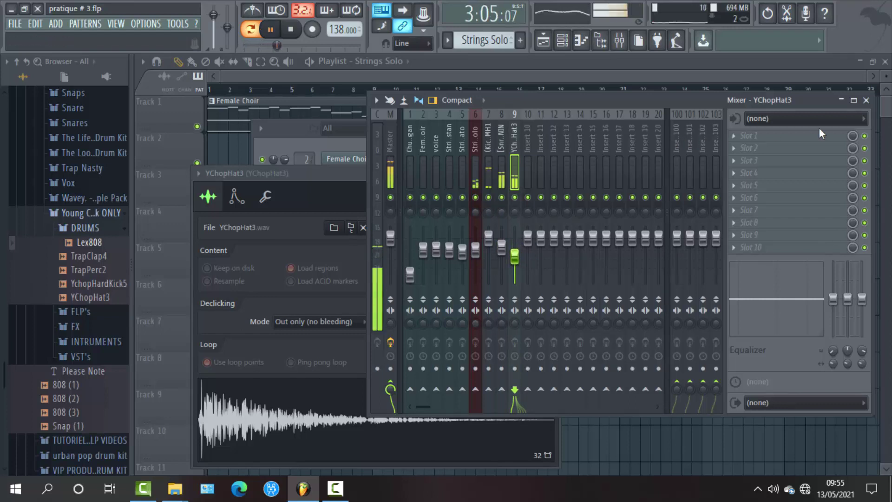
pyautogui.click(866, 100)
pyautogui.click(530, 129)
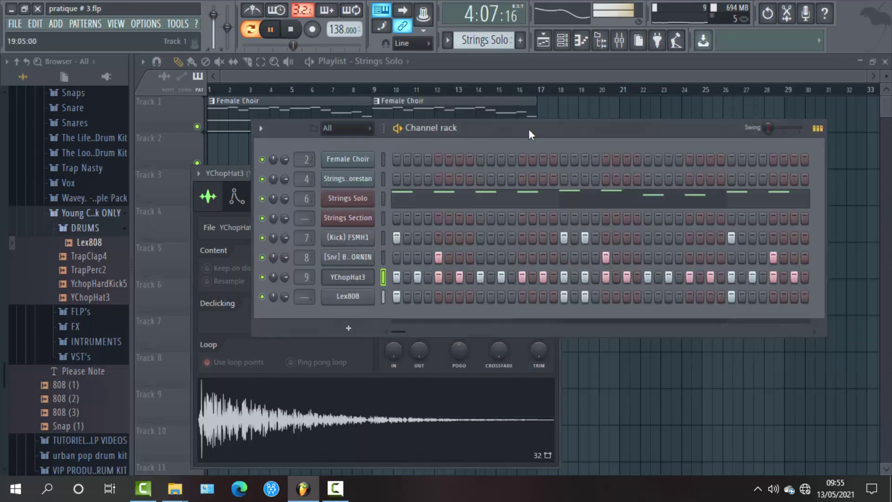
# - Route the Lex808 channel to mixer track 10
pyautogui.click(354, 298)
pyautogui.click(644, 186)
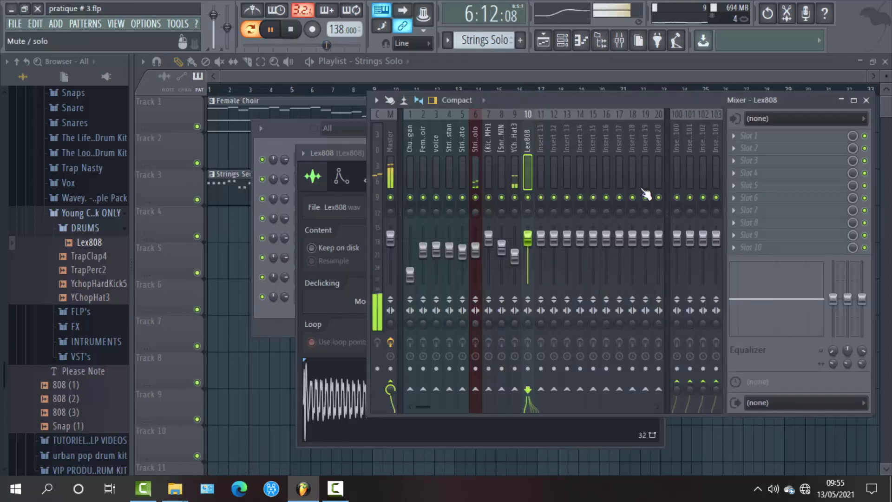
pyautogui.click(867, 101)
pyautogui.click(636, 127)
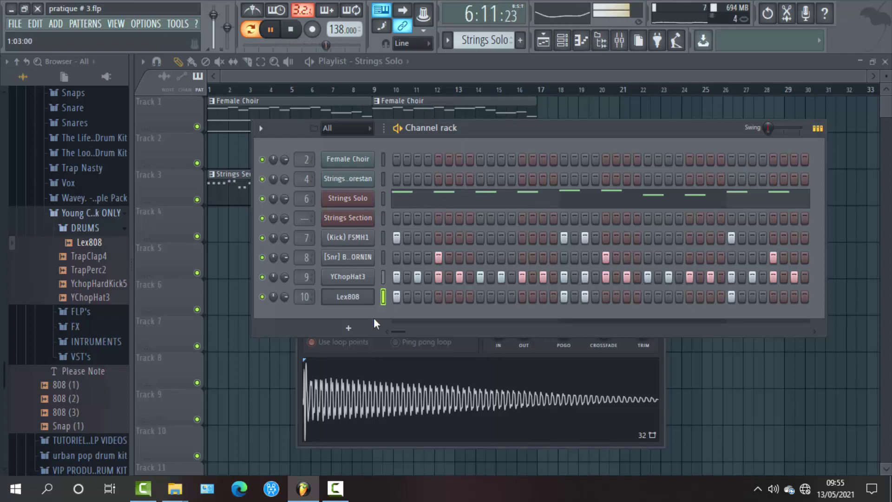
# - In the Lex808 piano roll, lengthen the first C5 note to almost a full bar and slightly lengthen the notes in bars 2 to 5
pyautogui.rightClick(370, 292)
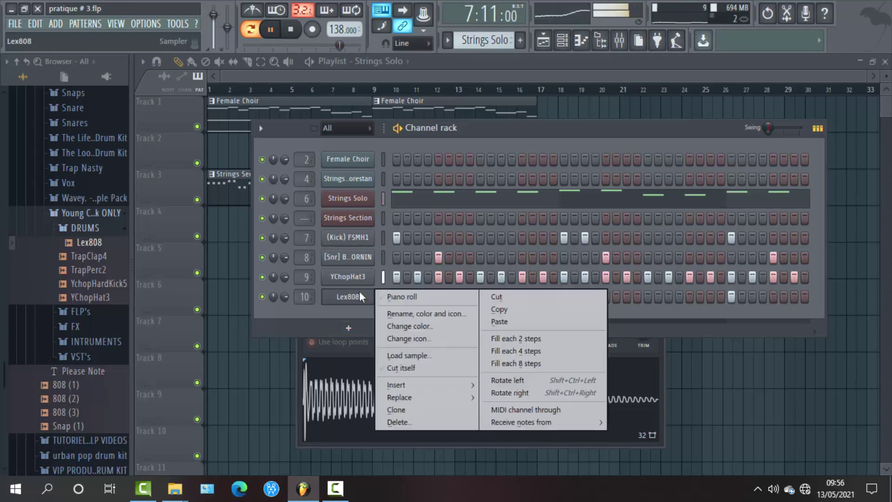
pyautogui.click(404, 296)
pyautogui.press('space')
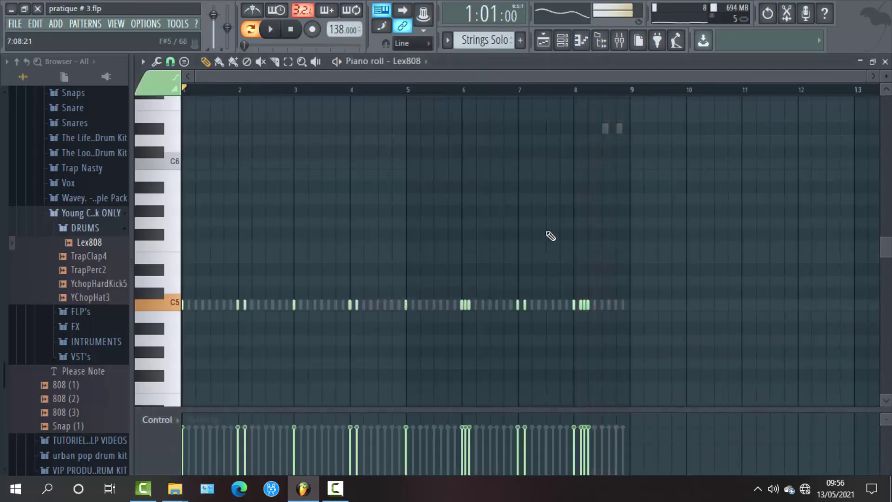
pyautogui.moveTo(863, 78); pyautogui.dragTo(453, 98)
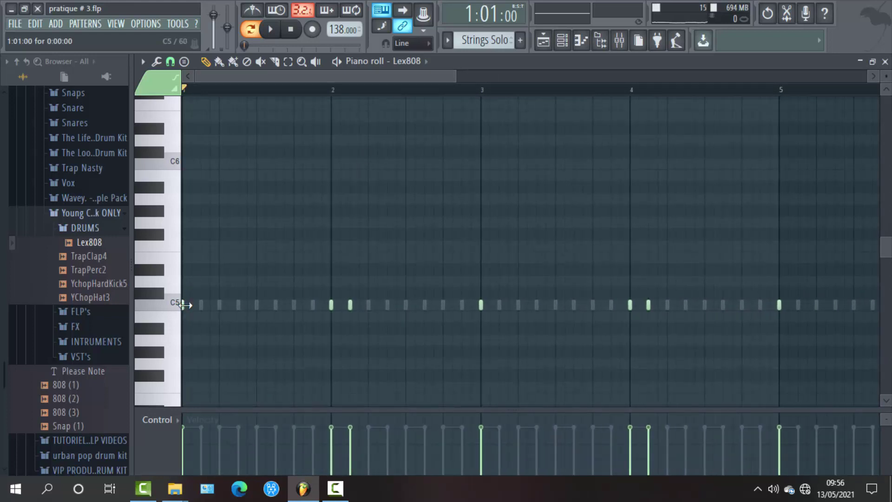
pyautogui.moveTo(185, 305); pyautogui.dragTo(275, 305)
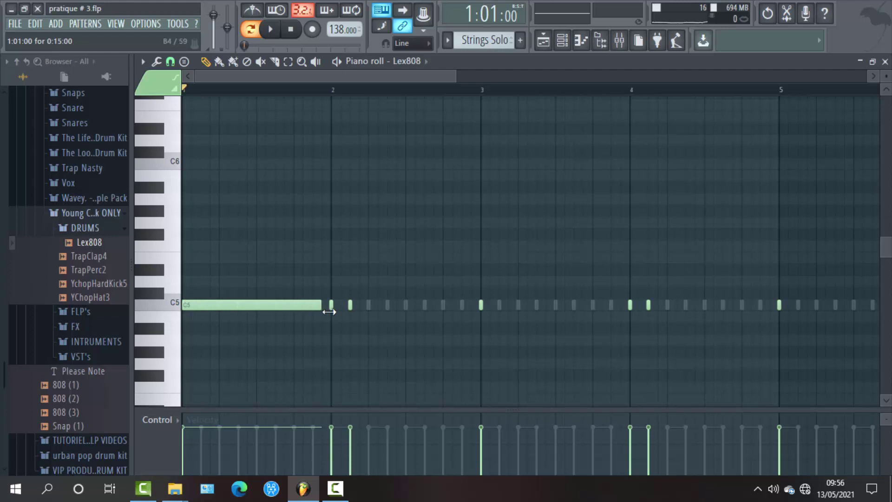
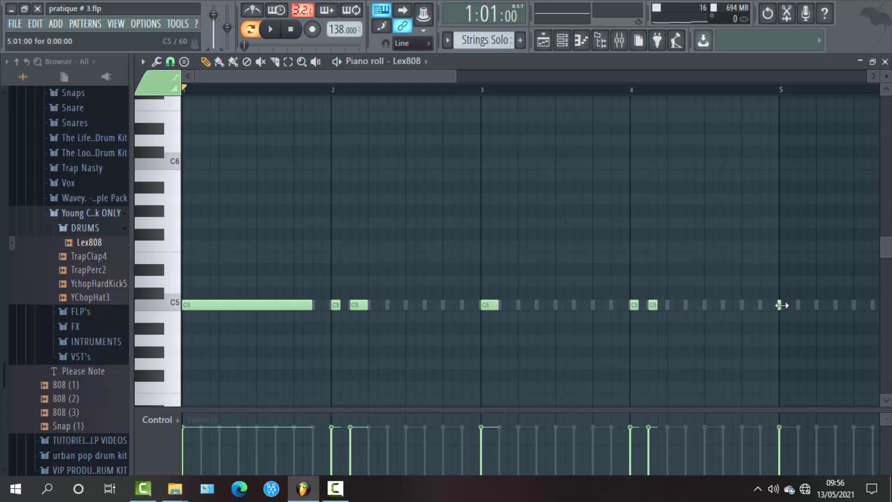
# - Play the pattern and extend the C5 notes at bar 3, the second hit of bar 4 and bar 5 to one beat each
pyautogui.press('space')
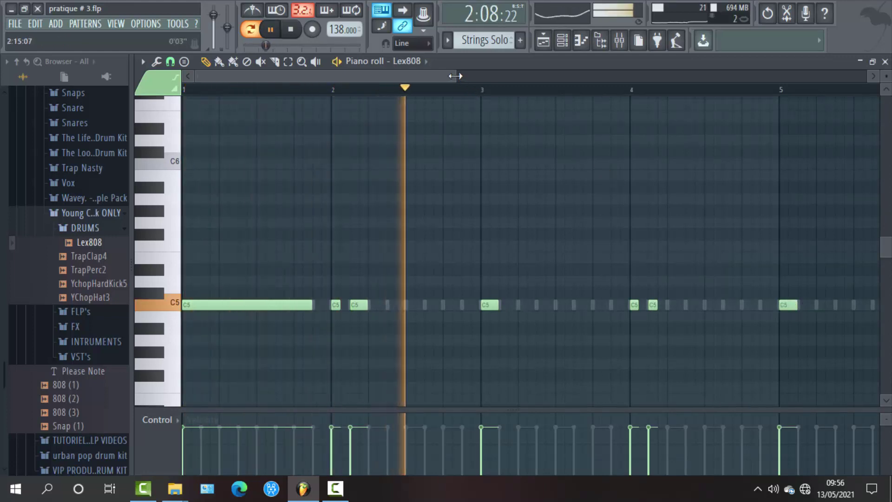
pyautogui.moveTo(457, 77); pyautogui.dragTo(498, 78)
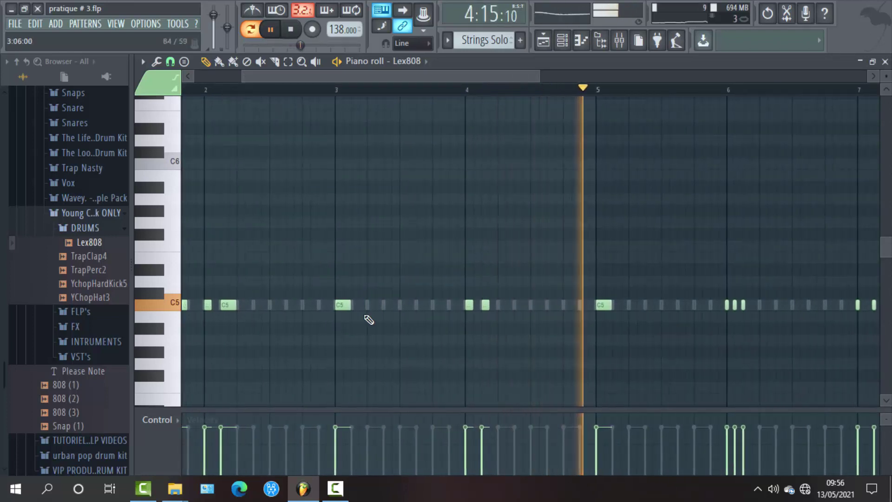
pyautogui.moveTo(352, 305); pyautogui.dragTo(372, 308)
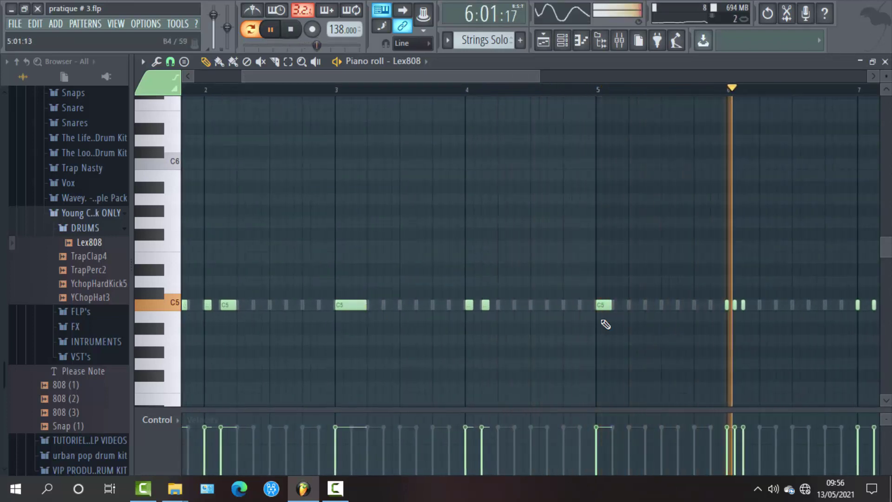
pyautogui.moveTo(610, 307); pyautogui.dragTo(629, 307)
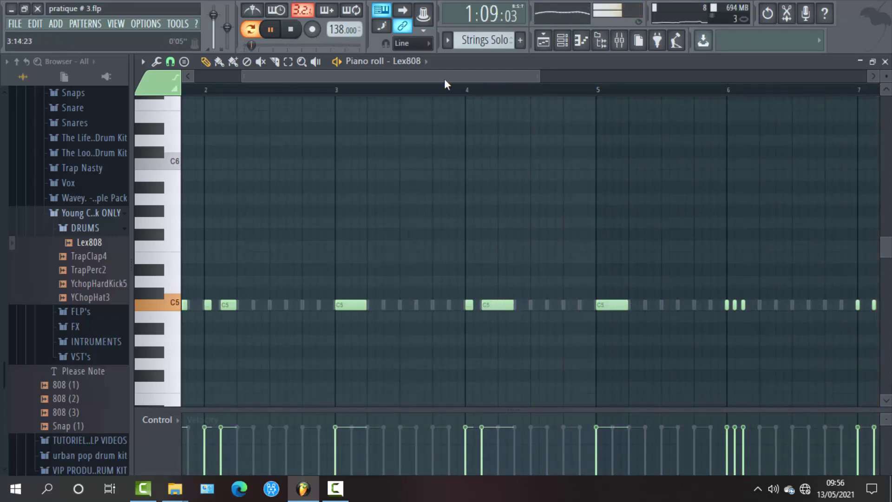
# - Delete the second and third Lex808 notes of bar 6 and lengthen the remaining C5 notes in bars 6 to 8
pyautogui.moveTo(445, 84); pyautogui.dragTo(603, 100)
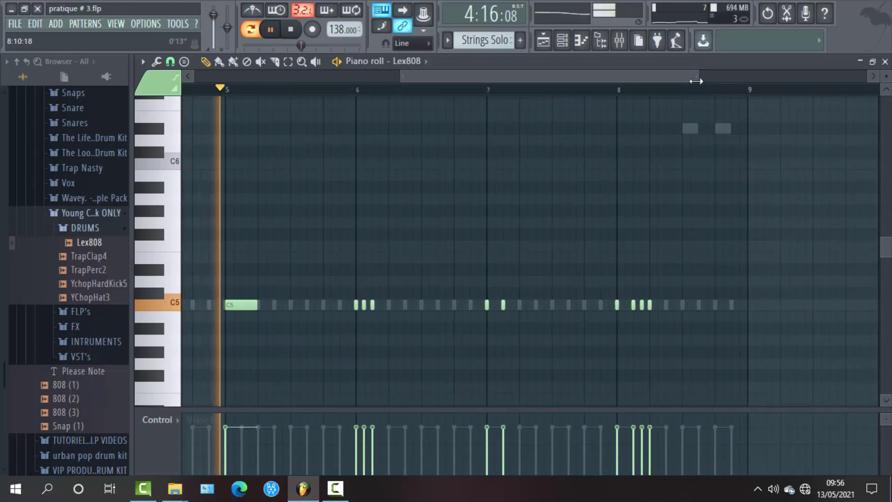
pyautogui.moveTo(699, 83); pyautogui.dragTo(558, 88)
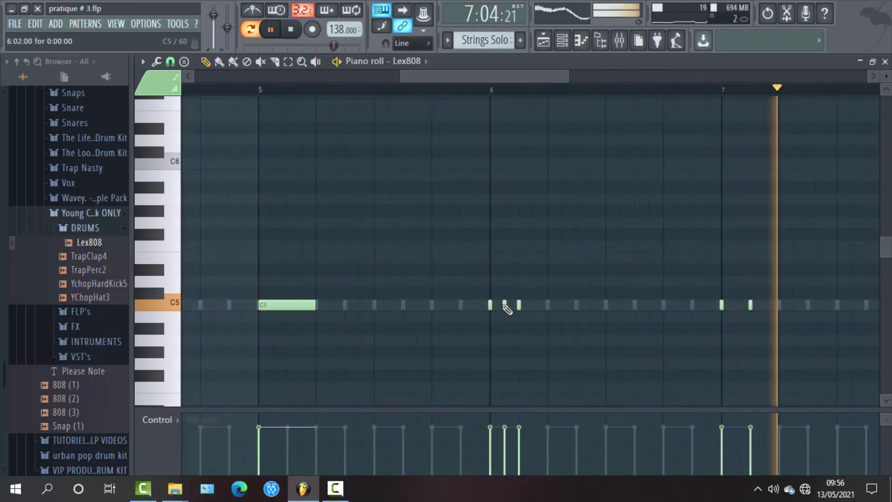
pyautogui.rightClick(503, 305)
pyautogui.rightClick(519, 305)
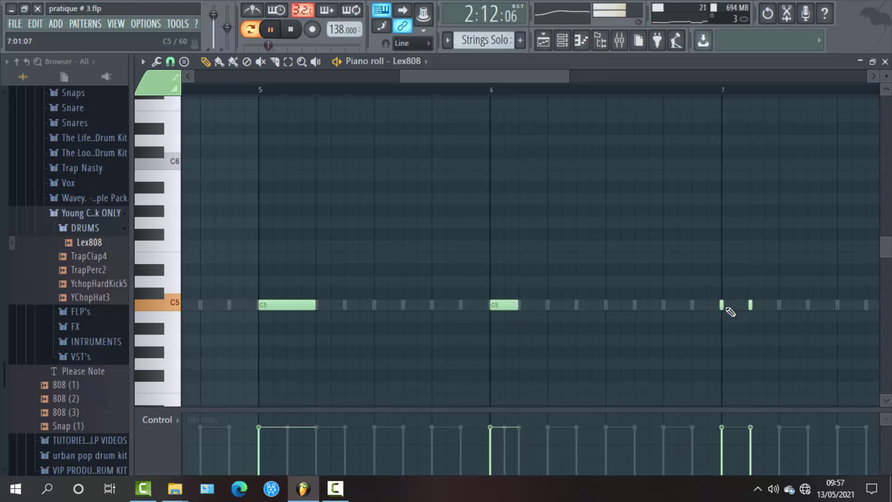
pyautogui.moveTo(727, 306); pyautogui.dragTo(780, 305)
pyautogui.moveTo(512, 81); pyautogui.dragTo(616, 87)
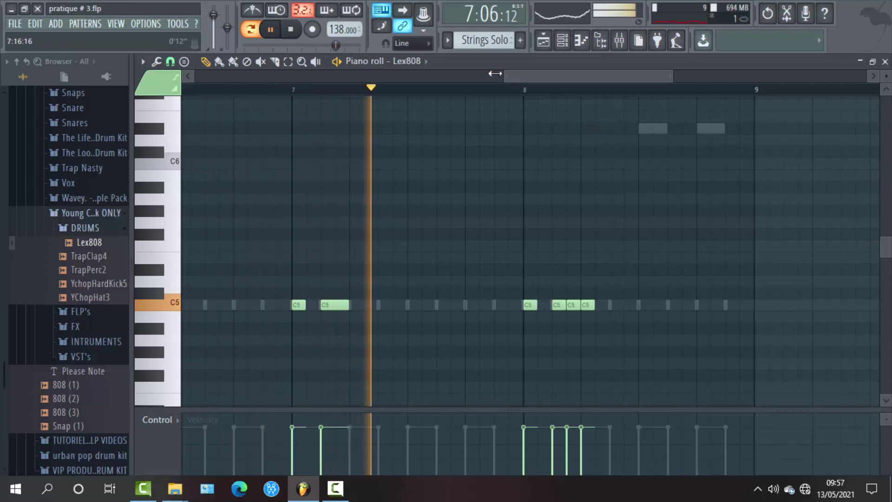
pyautogui.moveTo(495, 73); pyautogui.dragTo(198, 74)
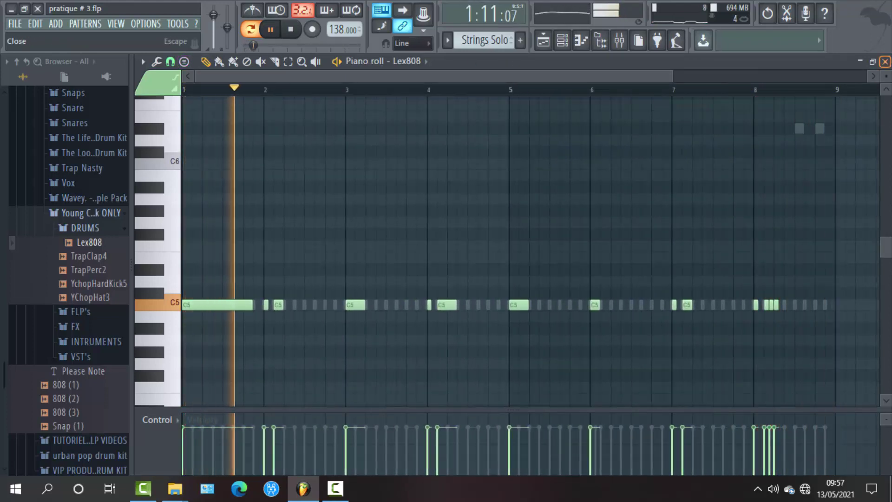
pyautogui.click(885, 62)
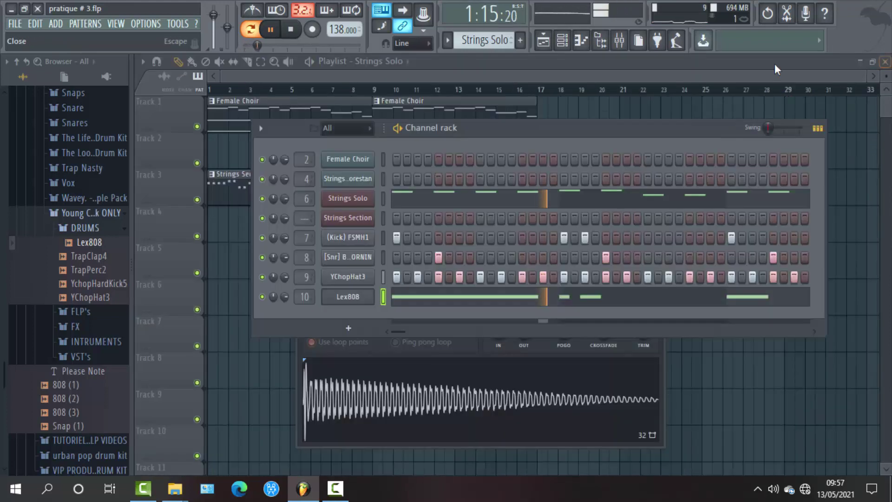
# - Collapse the browser folders and play the playlist arrangement in song mode with the Channel rack hidden
pyautogui.click(22, 66)
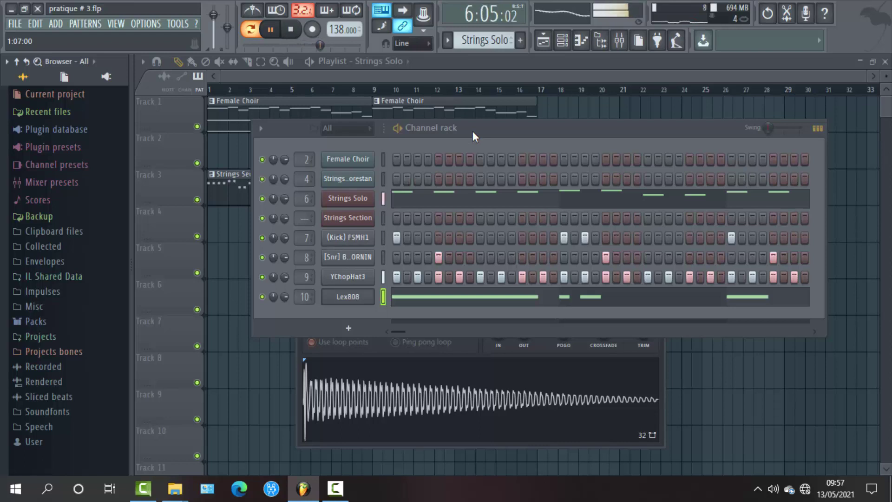
pyautogui.press('space')
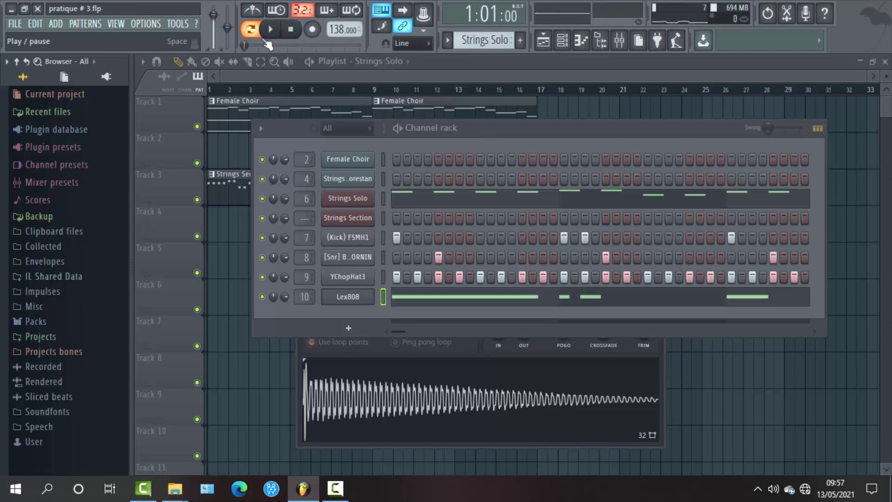
pyautogui.press('F6')
pyautogui.click(250, 29)
pyautogui.press('space')
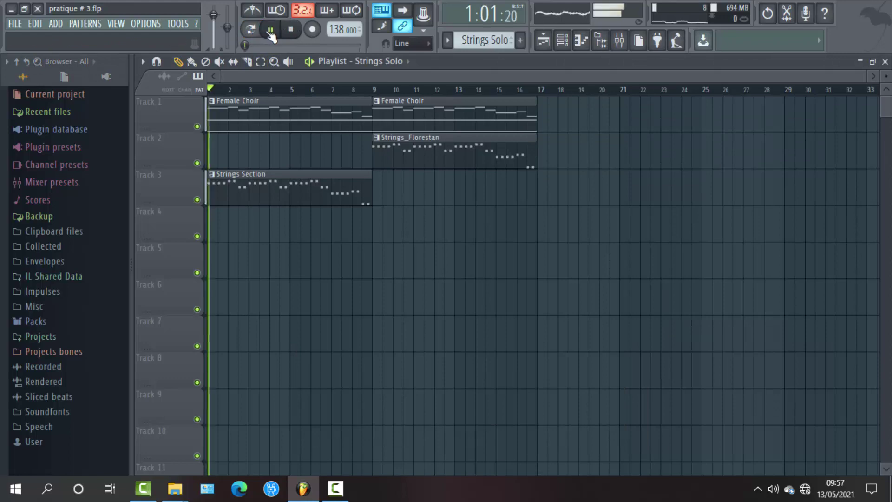
# - Listen to the playlist arrangement from bar 9 and again from bar 1
pyautogui.click(384, 90)
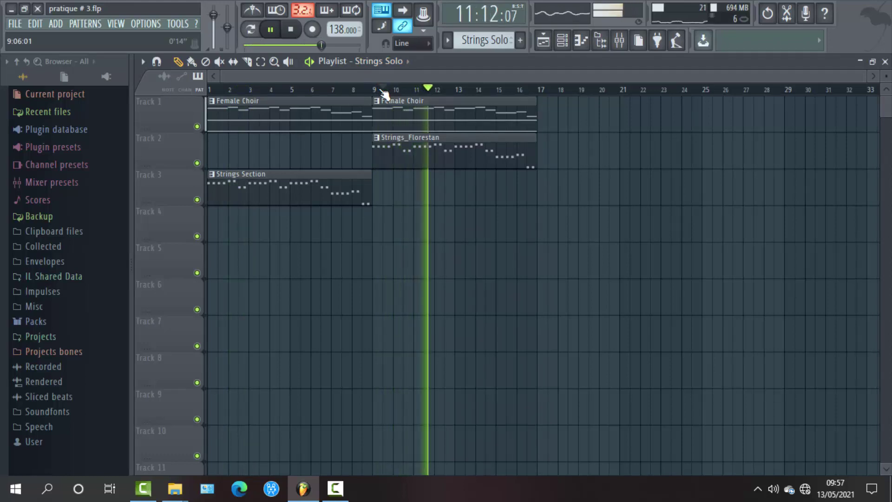
pyautogui.click(301, 90)
pyautogui.click(216, 90)
pyautogui.moveTo(221, 90); pyautogui.dragTo(209, 90)
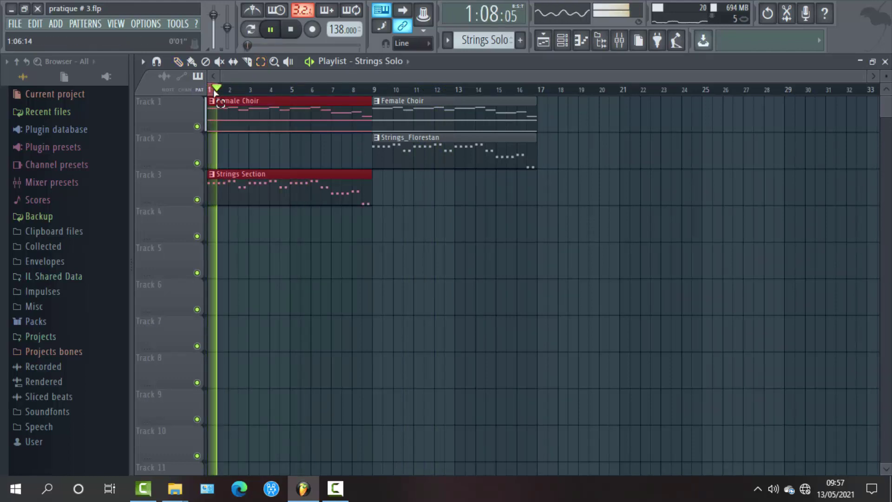
pyautogui.click(214, 91)
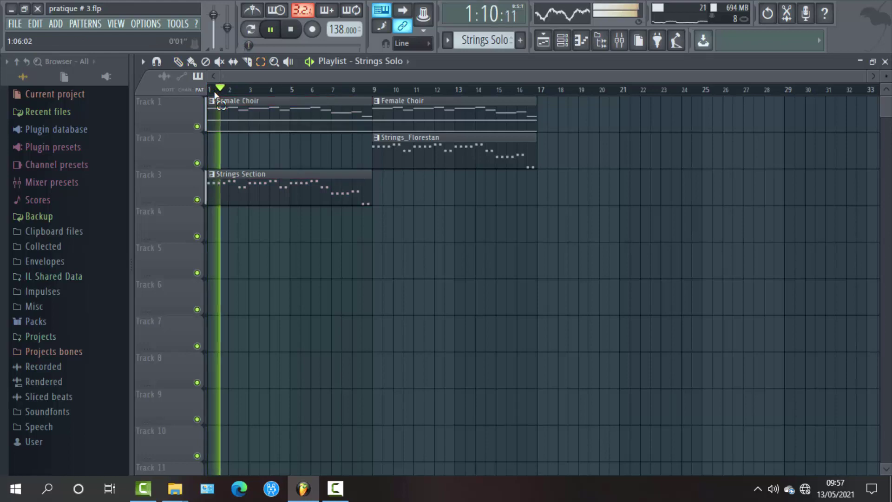
# - Fine-tune the Female Choir mixer track's volume during song playback, lowering it and raising it back slightly, and stop playback
pyautogui.click(562, 46)
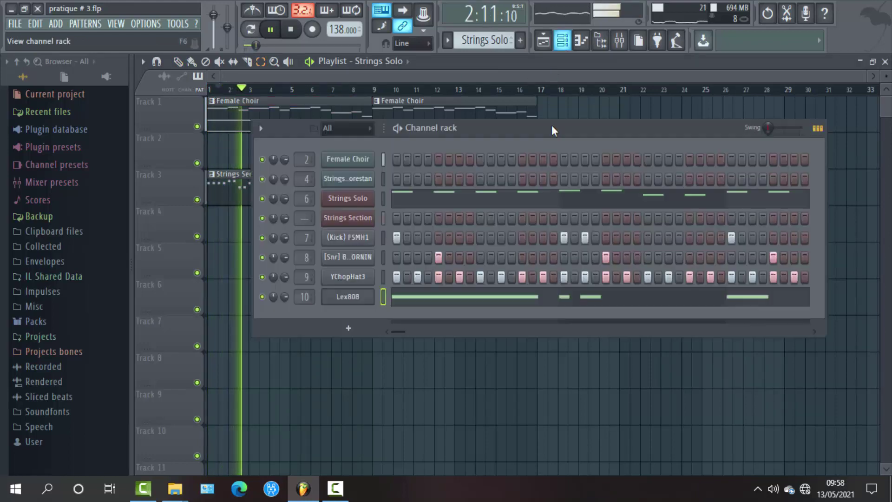
pyautogui.click(621, 40)
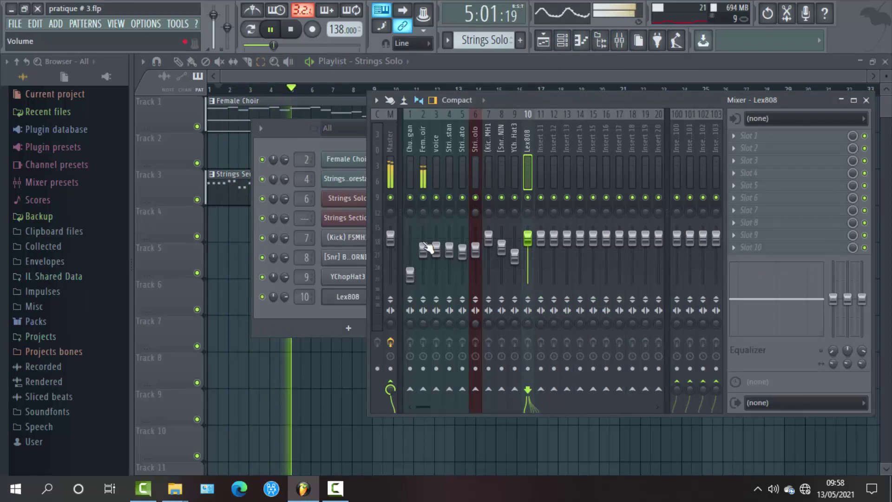
pyautogui.moveTo(422, 233); pyautogui.dragTo(421, 240)
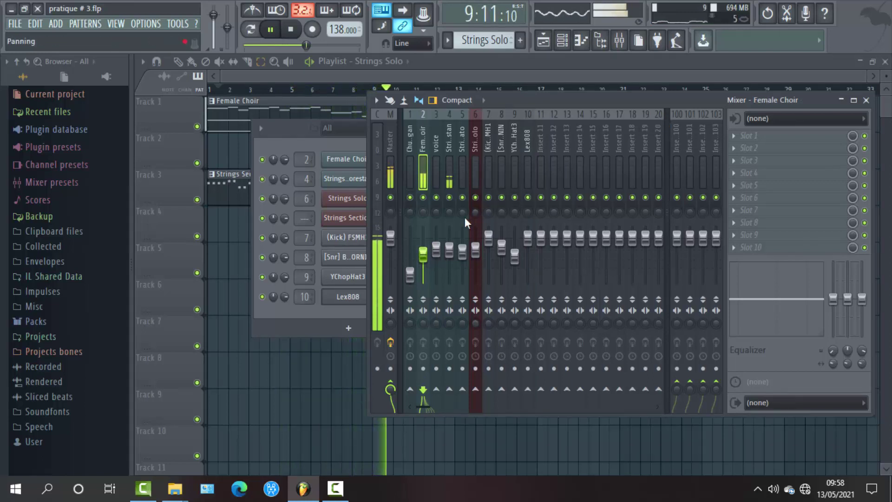
pyautogui.moveTo(423, 254); pyautogui.dragTo(423, 249)
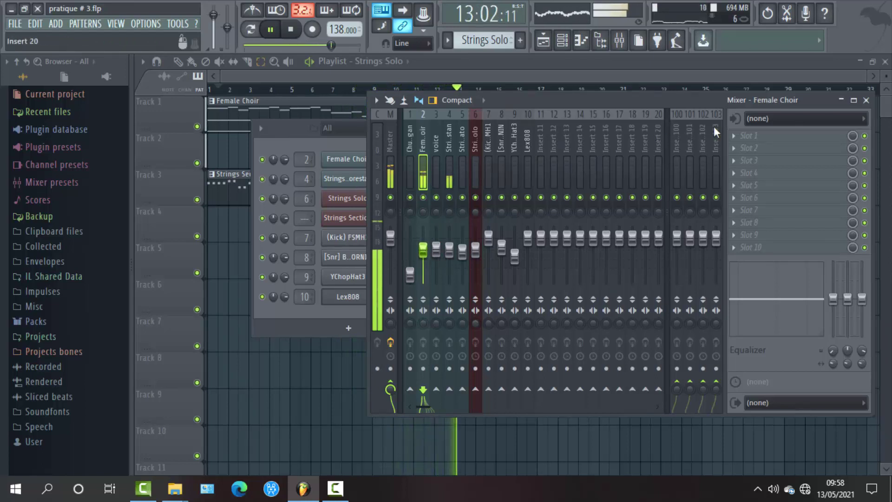
pyautogui.click(866, 100)
pyautogui.click(701, 76)
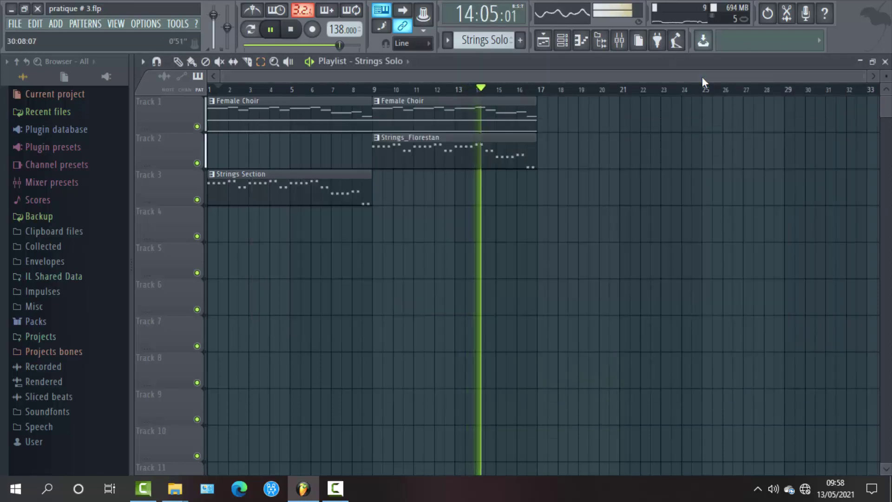
pyautogui.press('space')
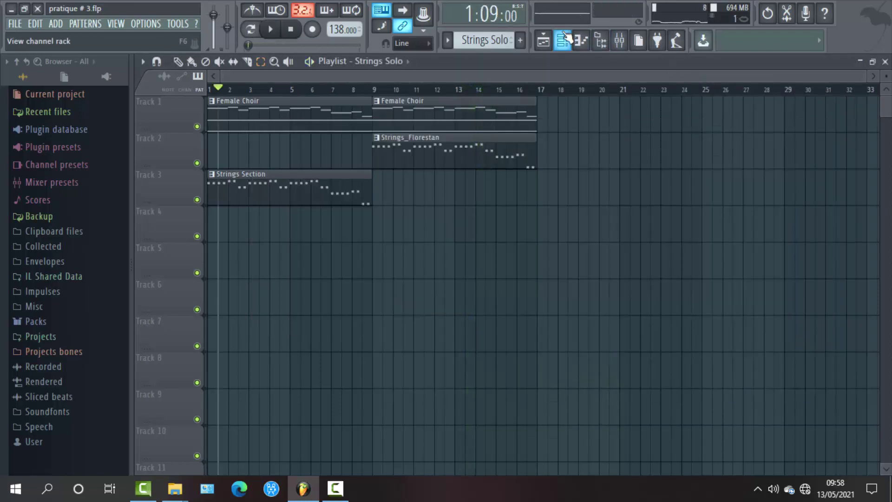
# - Show the Channel rack and rename the (Kick) FSMH1 channel as kick
pyautogui.click(601, 41)
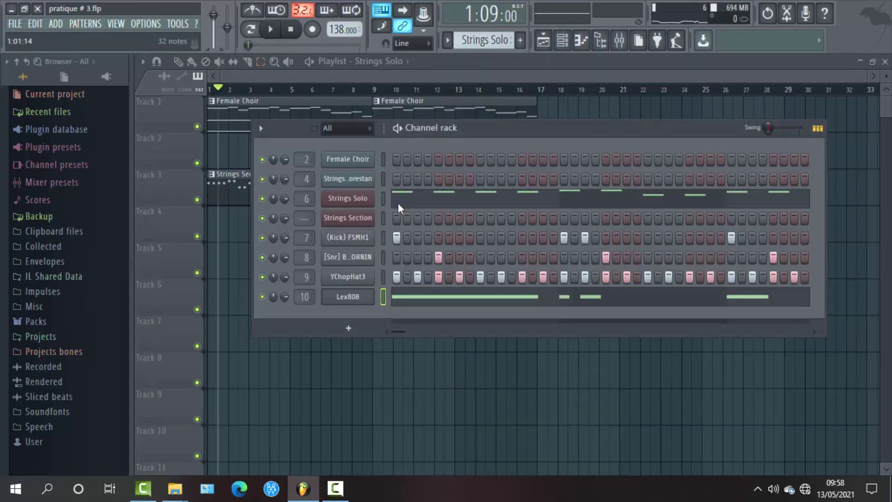
pyautogui.click(449, 44)
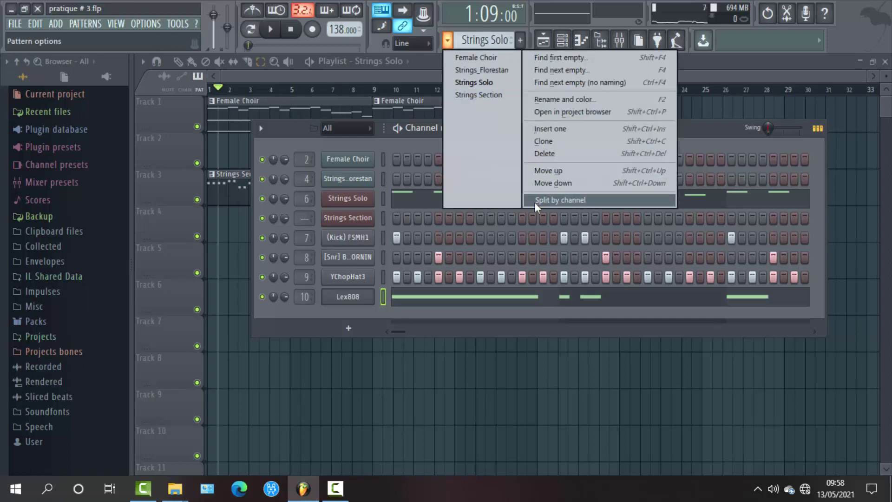
pyautogui.click(348, 237)
pyautogui.click(571, 190)
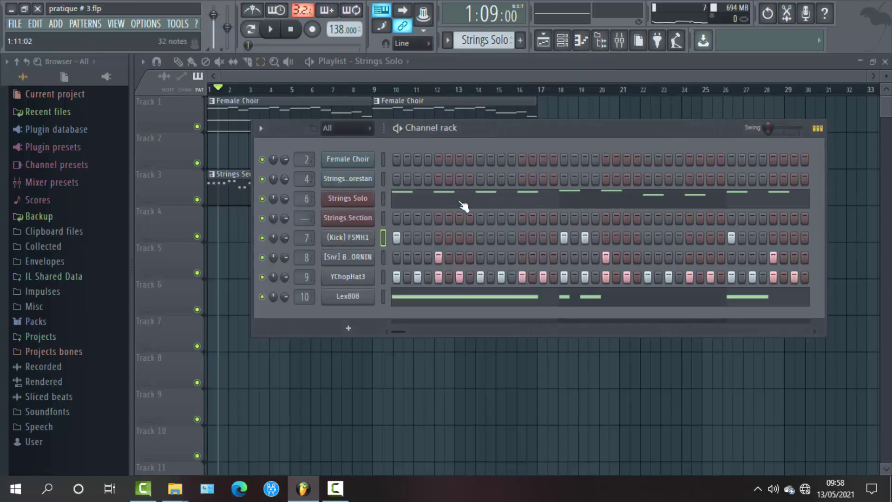
pyautogui.rightClick(362, 236)
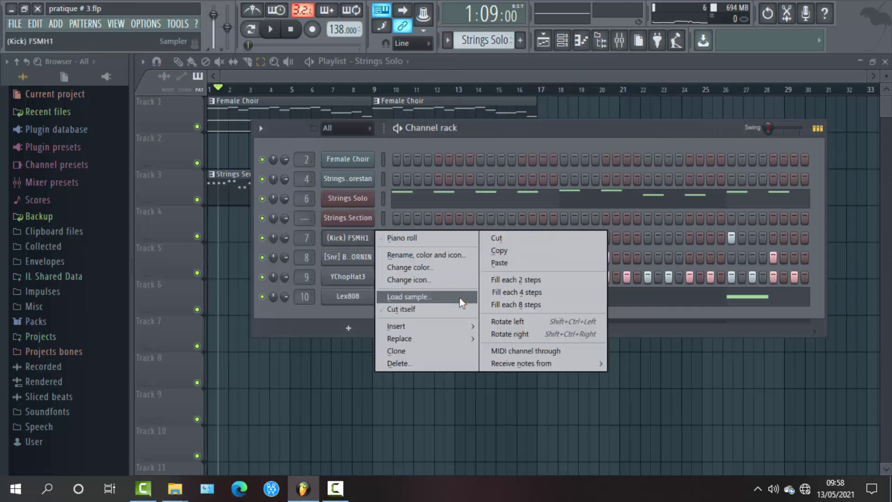
pyautogui.click(426, 259)
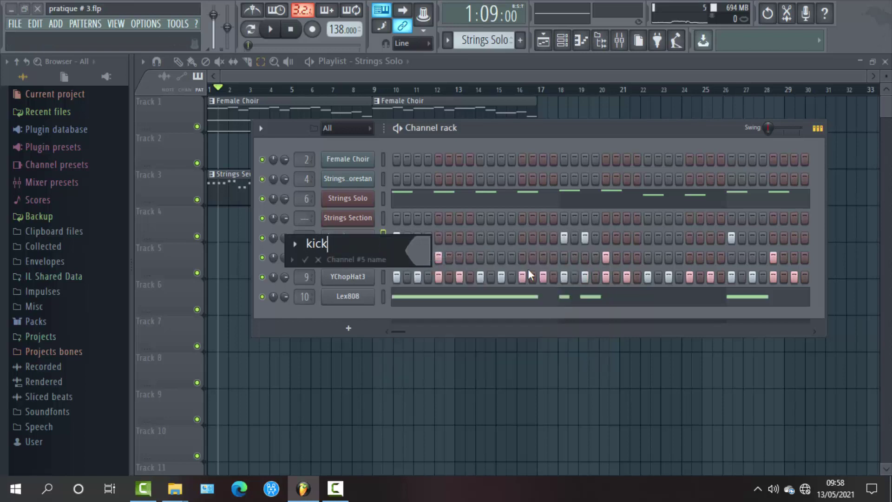
pyautogui.press('Return')
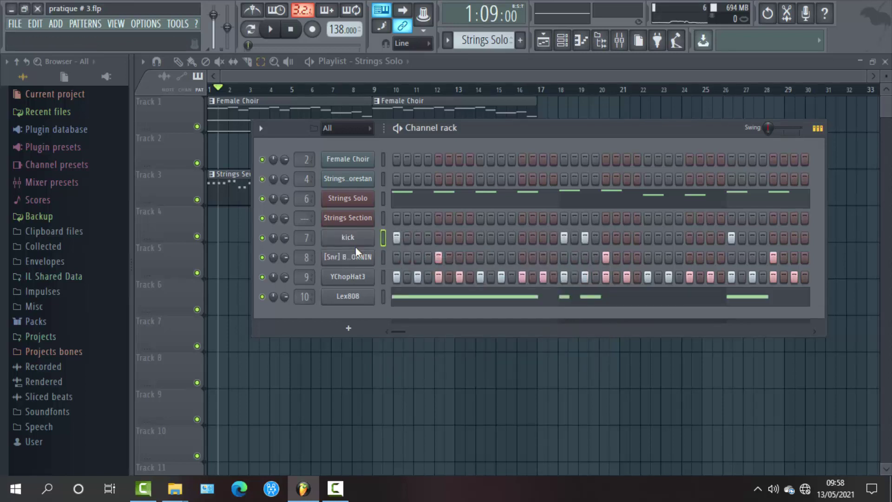
# - Rename the [Snr] BEAUTIFUL MORNIN channel as snare
pyautogui.rightClick(354, 259)
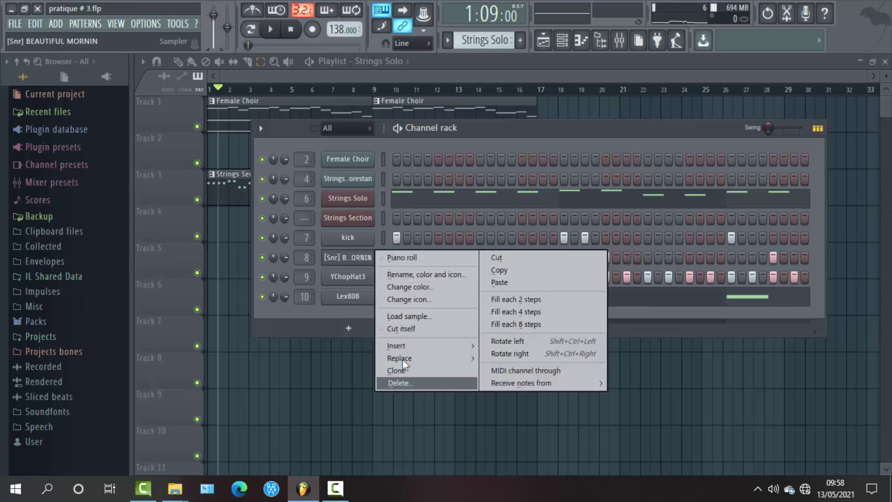
pyautogui.click(402, 275)
pyautogui.write('s')
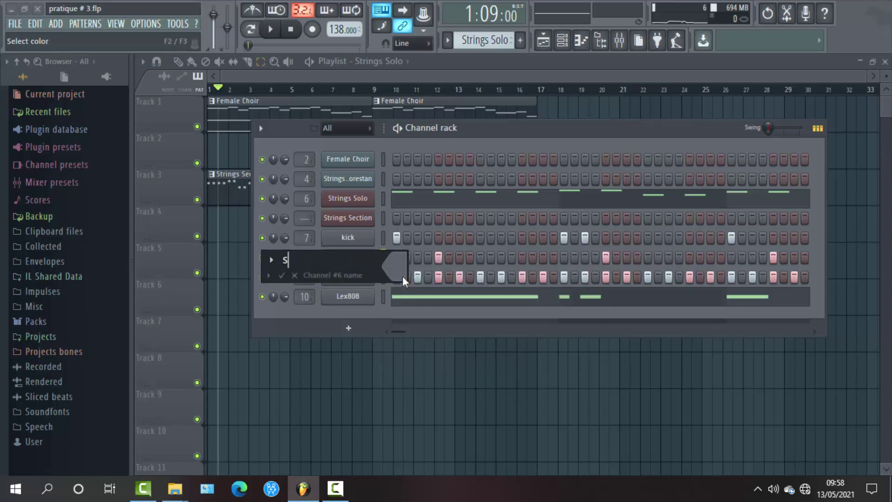
pyautogui.write('nare')
pyautogui.press('Return')
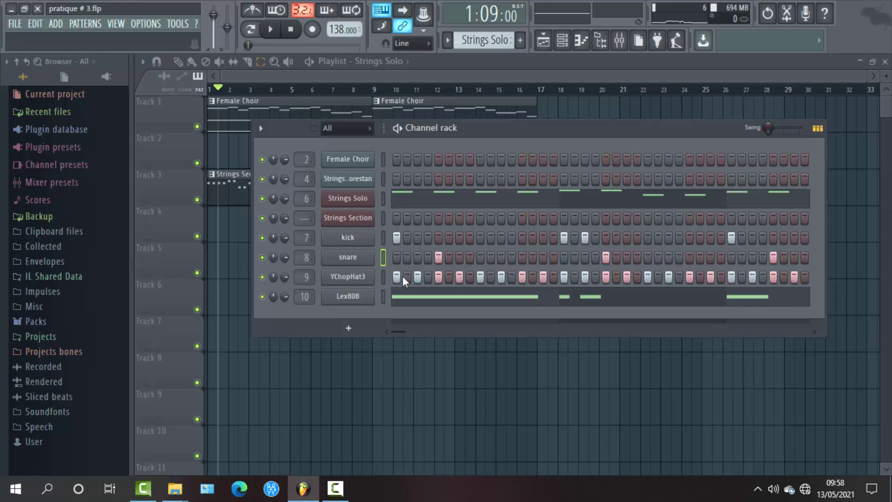
# - Rename the YChopHat3 channel as hat
pyautogui.rightClick(365, 283)
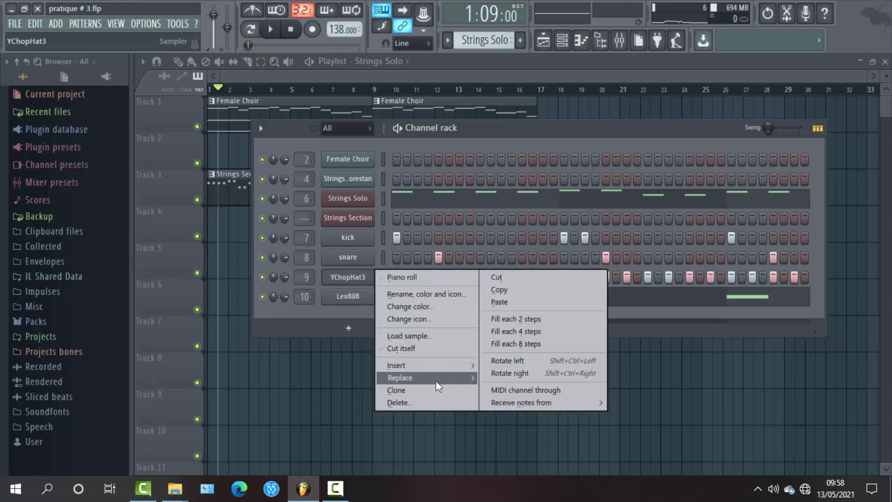
pyautogui.click(420, 297)
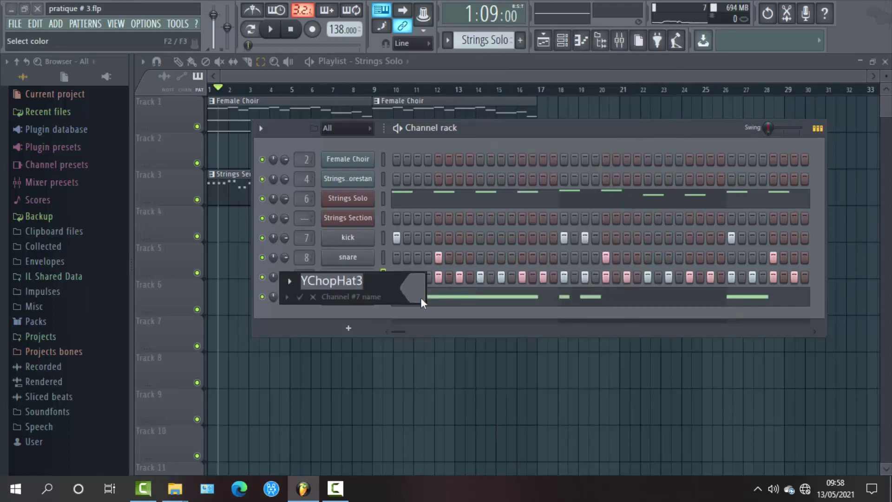
pyautogui.write('h')
pyautogui.write('i hat')
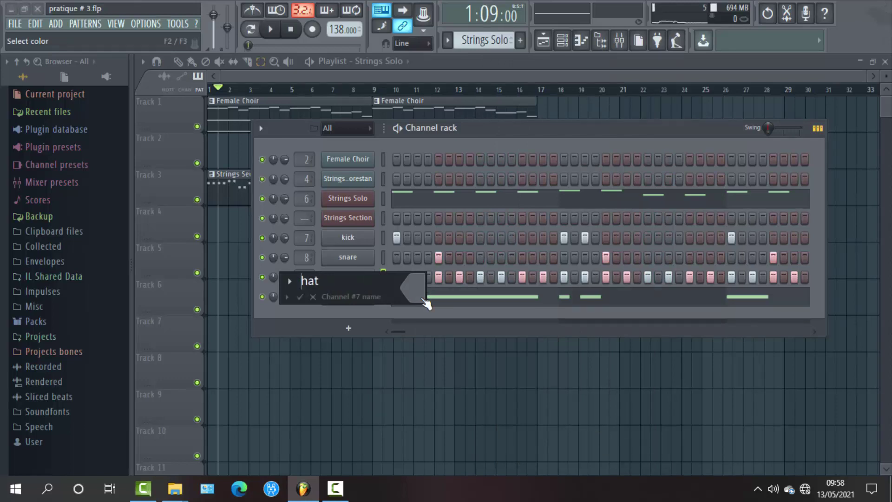
pyautogui.press('Return')
# - Rename the Lex808 channel as 808
pyautogui.rightClick(367, 300)
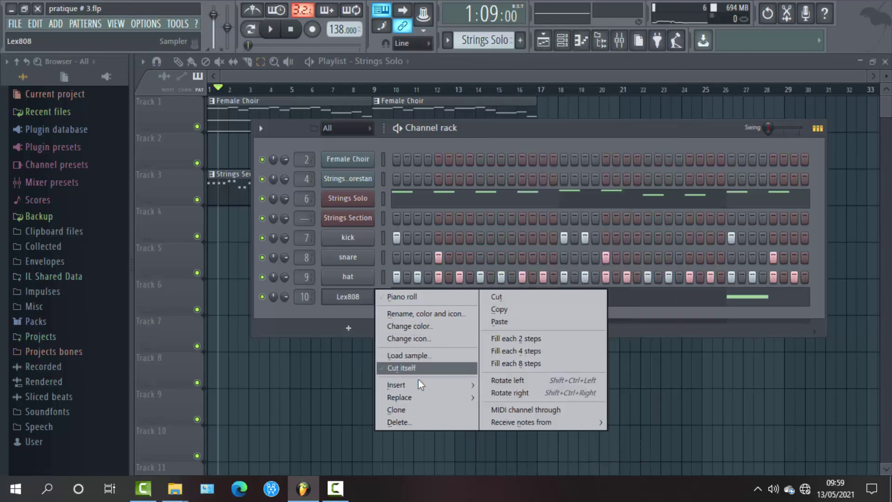
pyautogui.click(414, 314)
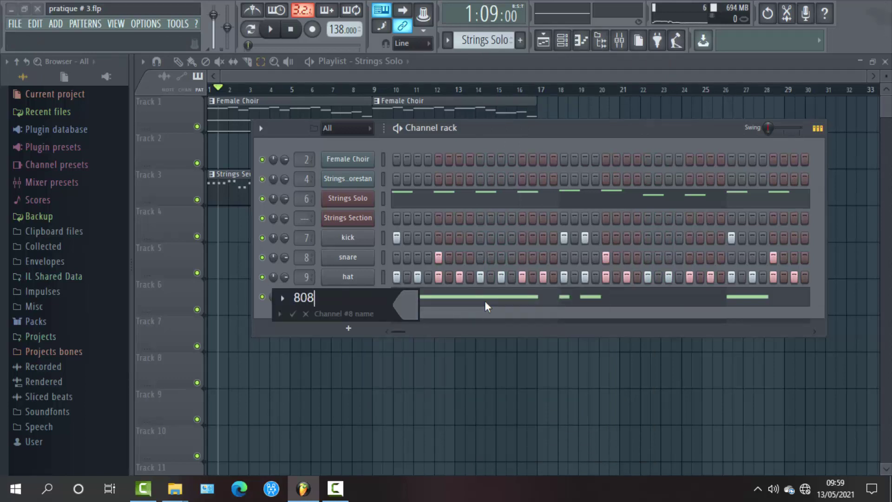
pyautogui.write('808')
pyautogui.press('Return')
# - Briefly play the song and split the Strings Solo pattern by channel
pyautogui.press('space')
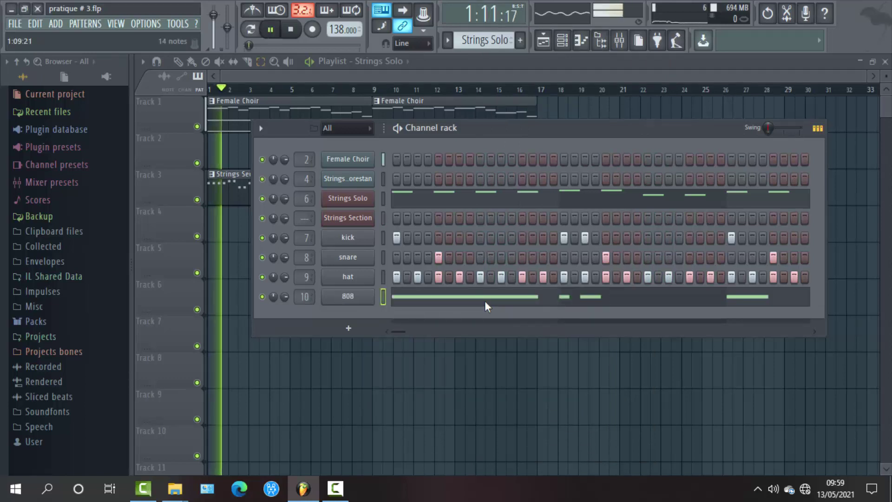
pyautogui.press('space')
pyautogui.click(448, 42)
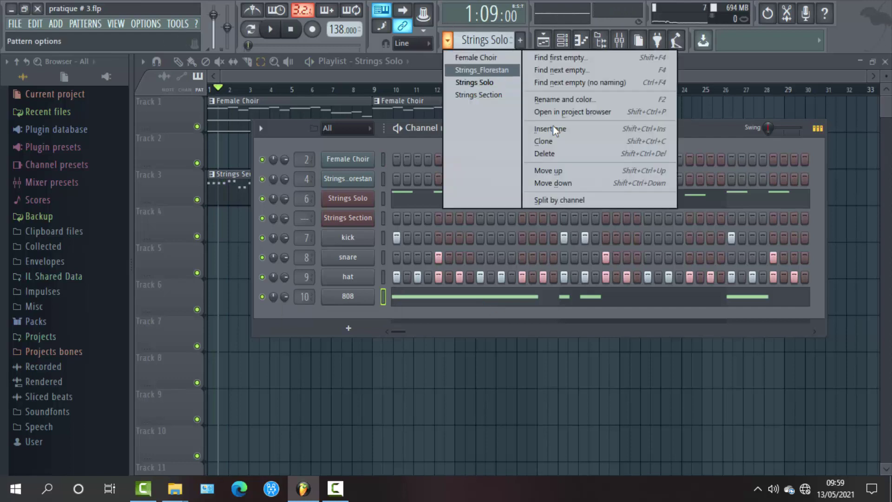
pyautogui.click(564, 198)
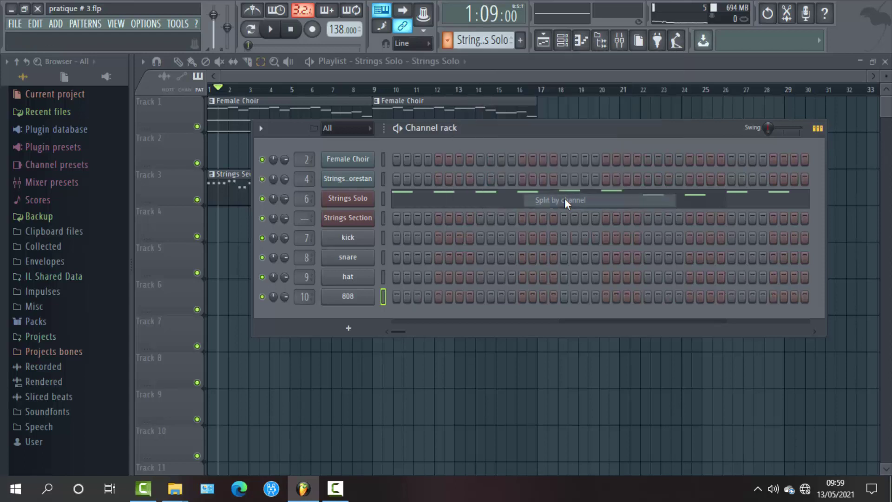
# - Select the Strings Solo - kick pattern and shorten its name to kick
pyautogui.click(448, 41)
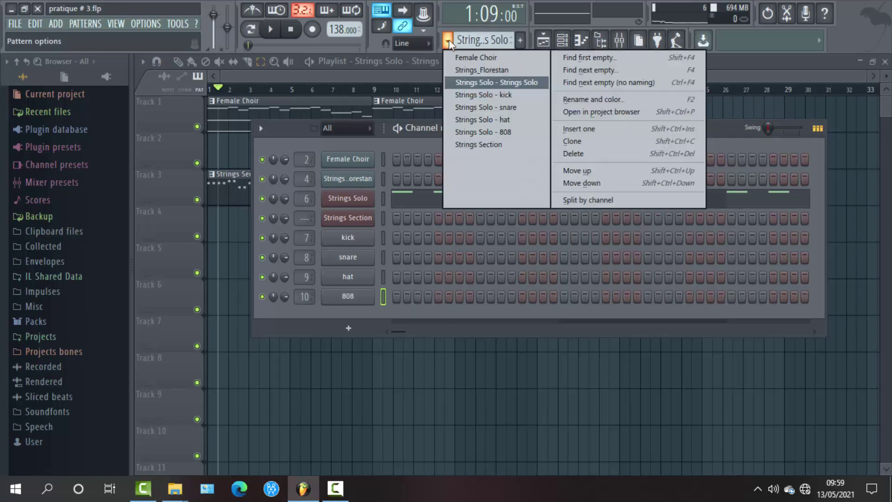
pyautogui.click(476, 97)
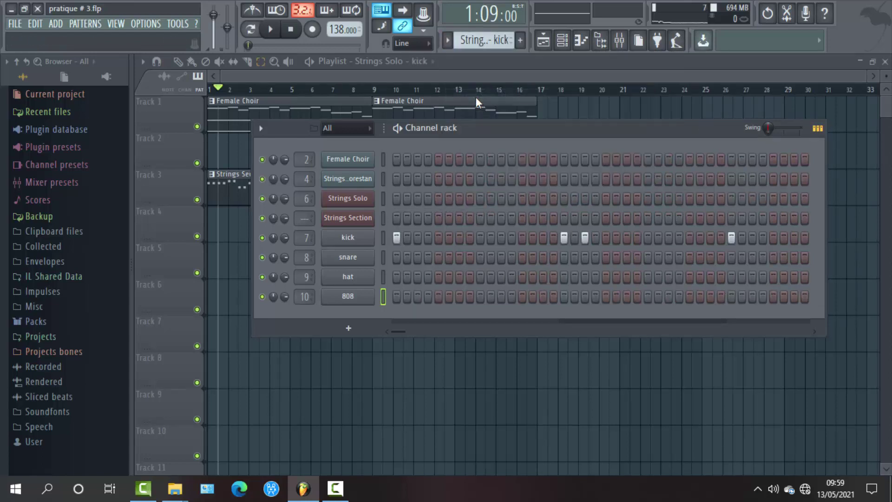
pyautogui.click(449, 43)
pyautogui.click(581, 99)
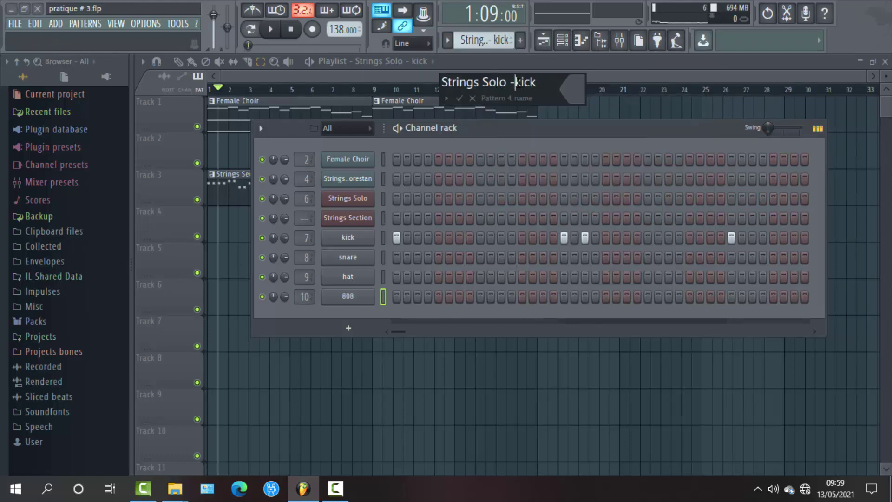
pyautogui.press('Return')
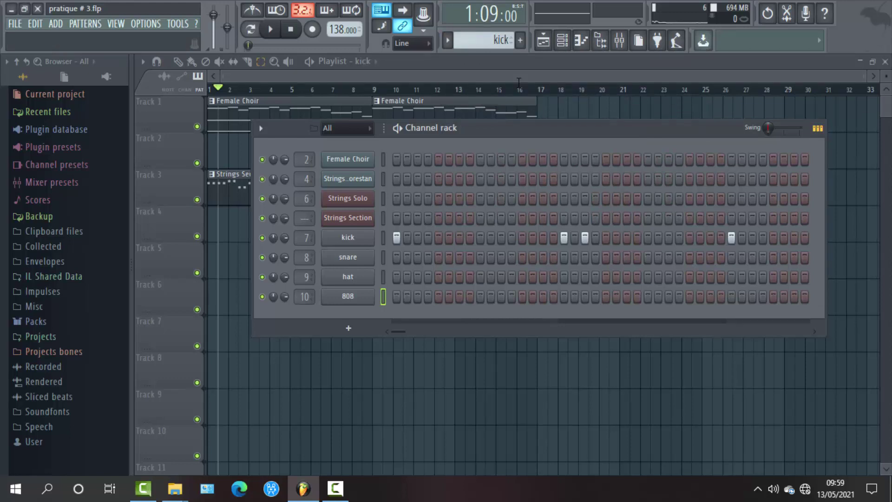
# - Select the Strings Solo - snare pattern and remove the Strings Solo prefix so it is named snare
pyautogui.click(448, 41)
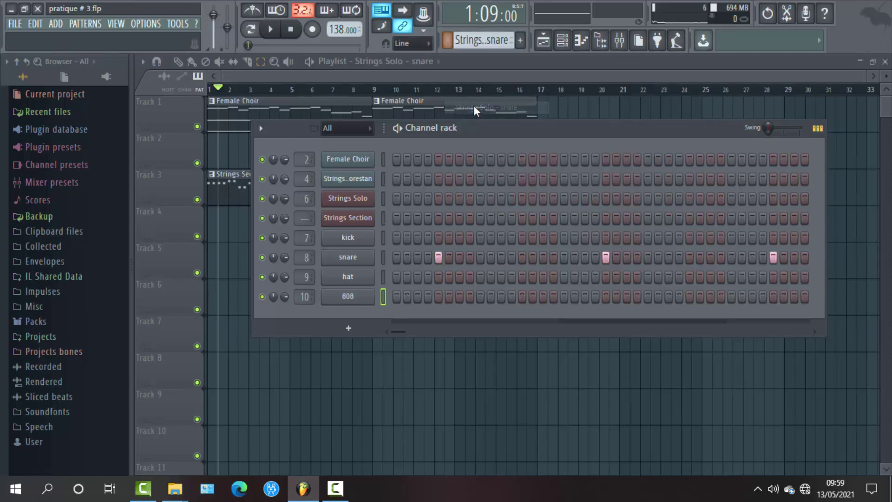
pyautogui.click(473, 108)
pyautogui.click(447, 41)
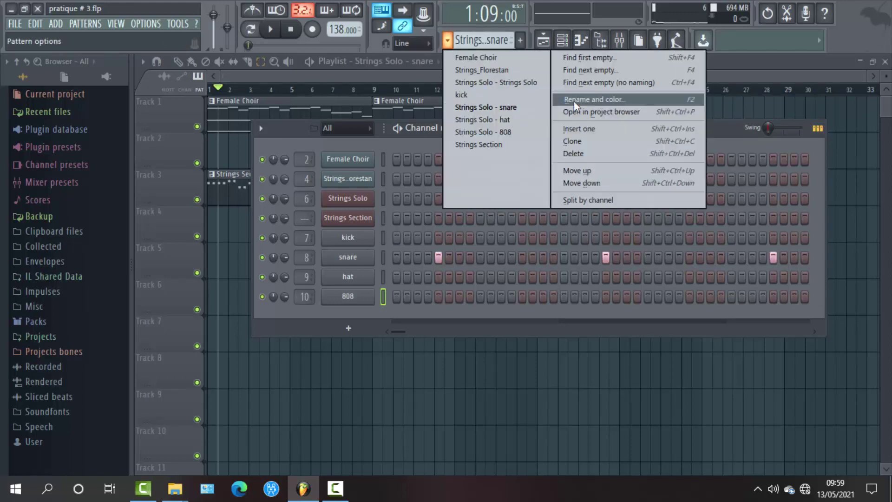
pyautogui.click(574, 100)
pyautogui.press('Left')
pyautogui.press('Left')
pyautogui.press('Left')
pyautogui.press('Left')
pyautogui.press('Left')
pyautogui.press('Left')
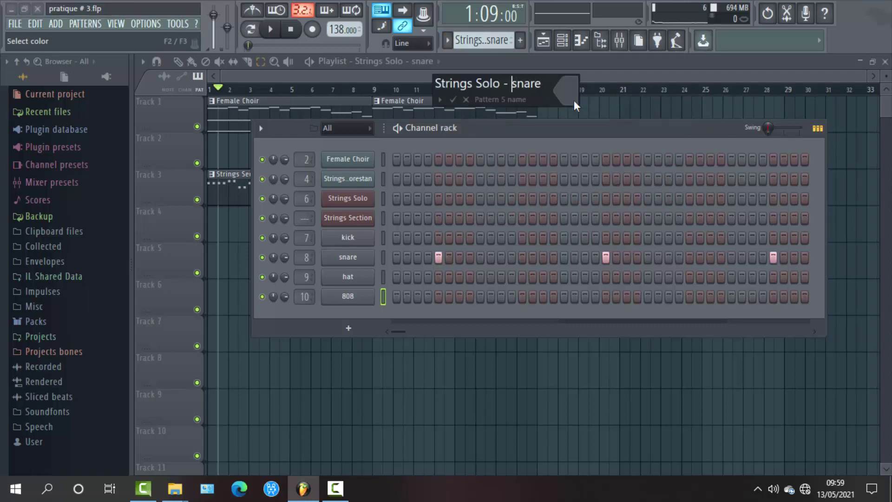
pyautogui.press('BackSpace')
pyautogui.press('BackSpace')
pyautogui.press('BackSpace')
pyautogui.press('BackSpace')
pyautogui.press('BackSpace')
pyautogui.press('BackSpace')
pyautogui.press('BackSpace')
pyautogui.press('BackSpace')
pyautogui.press('BackSpace')
pyautogui.press('BackSpace')
pyautogui.press('BackSpace')
pyautogui.press('BackSpace')
pyautogui.press('BackSpace')
pyautogui.press('BackSpace')
pyautogui.press('BackSpace')
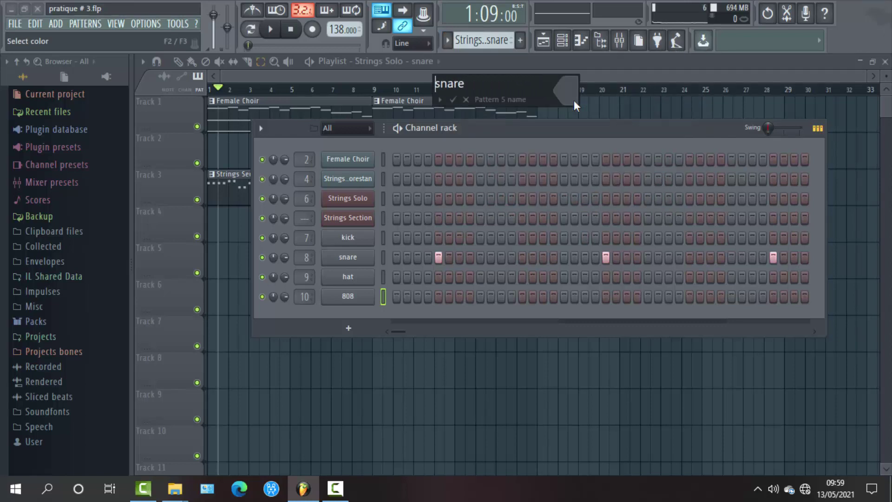
pyautogui.press('Return')
# - Select the Strings Solo - hat pattern and remove the Strings Solo prefix so it is named hat
pyautogui.click(448, 40)
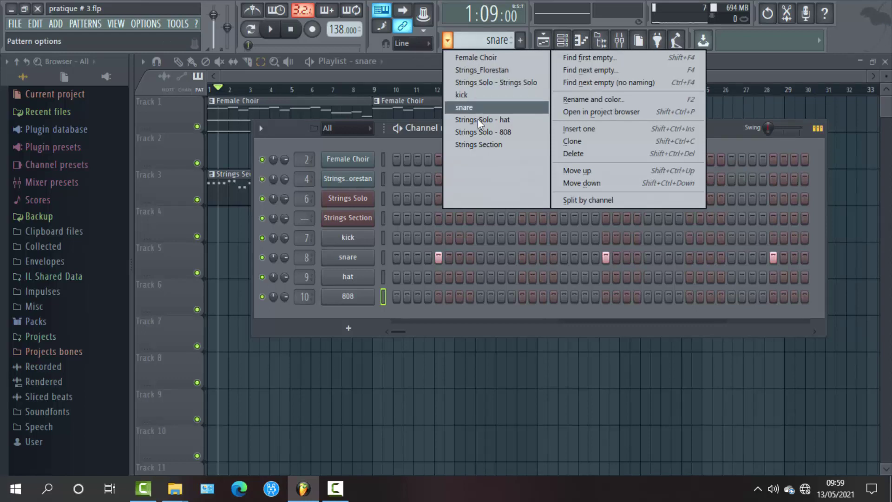
pyautogui.click(479, 123)
pyautogui.click(469, 40)
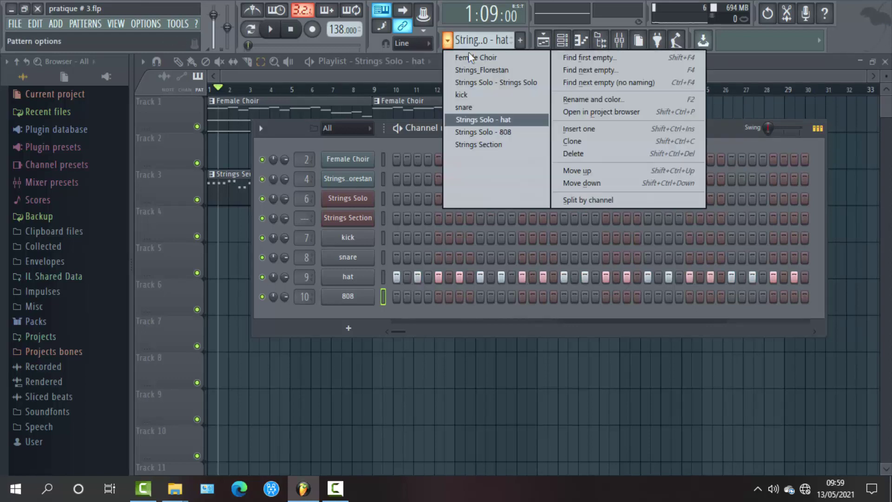
pyautogui.click(572, 103)
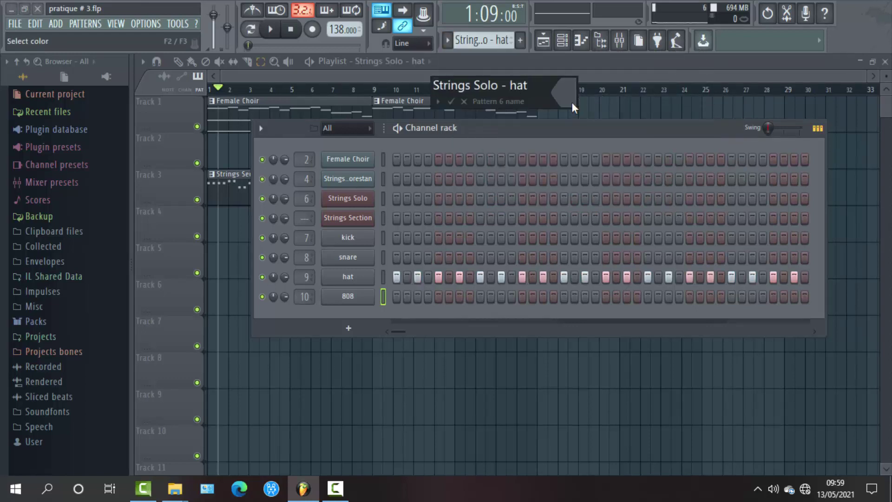
pyautogui.press('Left')
pyautogui.press('Left')
pyautogui.press('Left')
pyautogui.press('BackSpace')
pyautogui.press('BackSpace')
pyautogui.press('BackSpace')
pyautogui.press('BackSpace')
pyautogui.press('BackSpace')
pyautogui.press('BackSpace')
pyautogui.press('BackSpace')
pyautogui.press('BackSpace')
pyautogui.press('BackSpace')
pyautogui.press('BackSpace')
pyautogui.press('BackSpace')
pyautogui.press('BackSpace')
pyautogui.press('BackSpace')
pyautogui.press('BackSpace')
pyautogui.press('BackSpace')
pyautogui.press('Return')
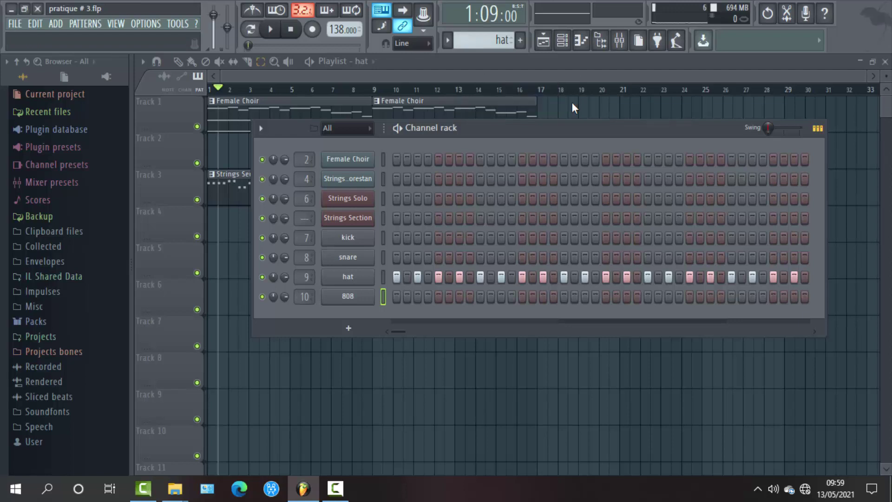
# - Select the Strings Solo - 808 pattern and shorten its name to 808
pyautogui.click(447, 40)
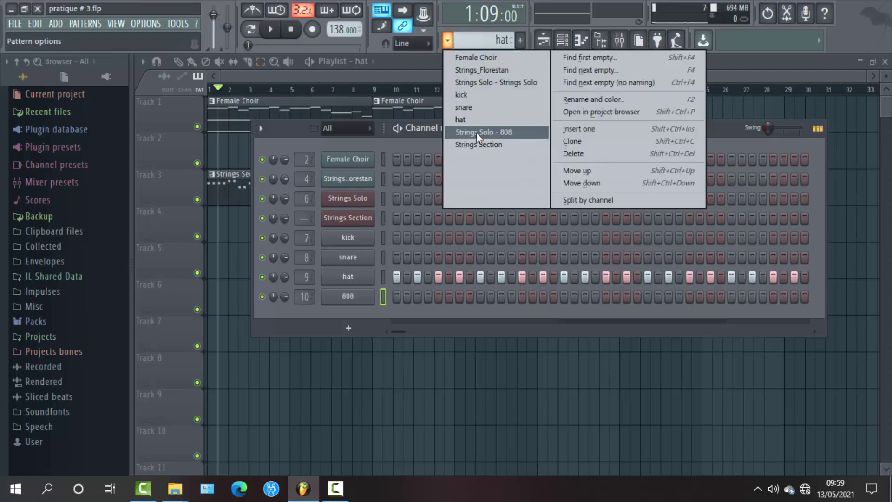
pyautogui.click(476, 132)
pyautogui.click(448, 40)
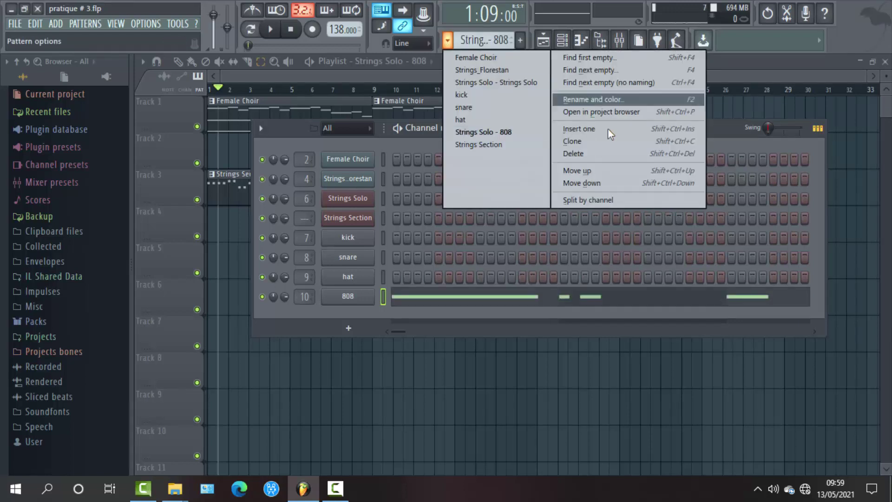
pyautogui.click(597, 101)
pyautogui.press('Left')
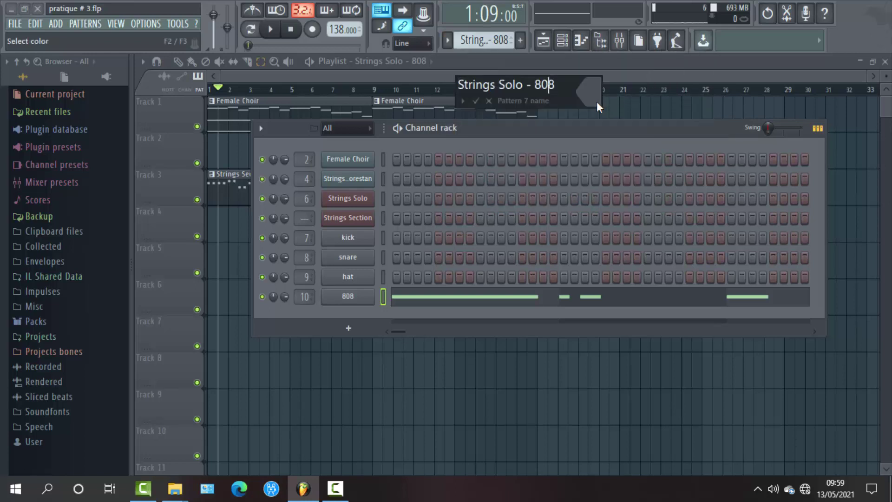
pyautogui.press('Left')
pyautogui.press('Left')
pyautogui.press('BackSpace')
pyautogui.press('BackSpace')
pyautogui.press('BackSpace')
pyautogui.press('BackSpace')
pyautogui.press('BackSpace')
pyautogui.press('BackSpace')
pyautogui.press('BackSpace')
pyautogui.press('BackSpace')
pyautogui.press('BackSpace')
pyautogui.press('BackSpace')
pyautogui.press('BackSpace')
pyautogui.press('BackSpace')
pyautogui.press('BackSpace')
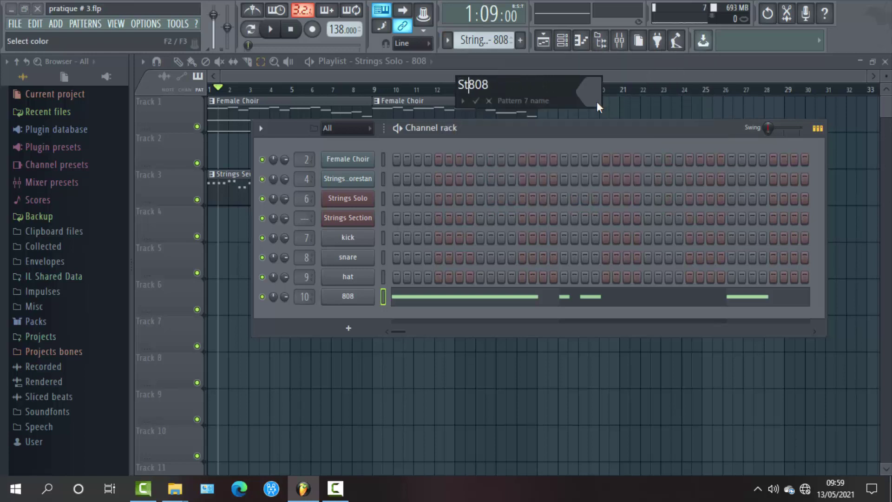
pyautogui.press('BackSpace')
pyautogui.press('BackSpace')
pyautogui.press('Return')
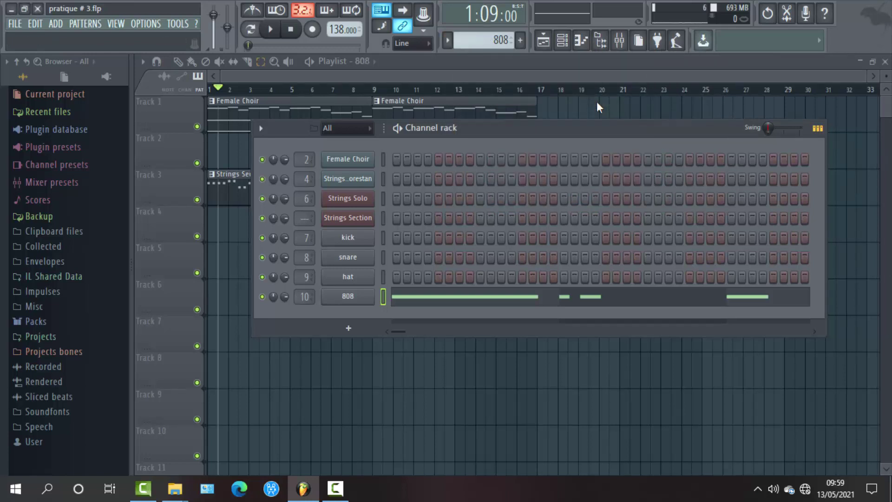
# - Switch to the Strings Section pattern
pyautogui.click(449, 42)
pyautogui.click(470, 139)
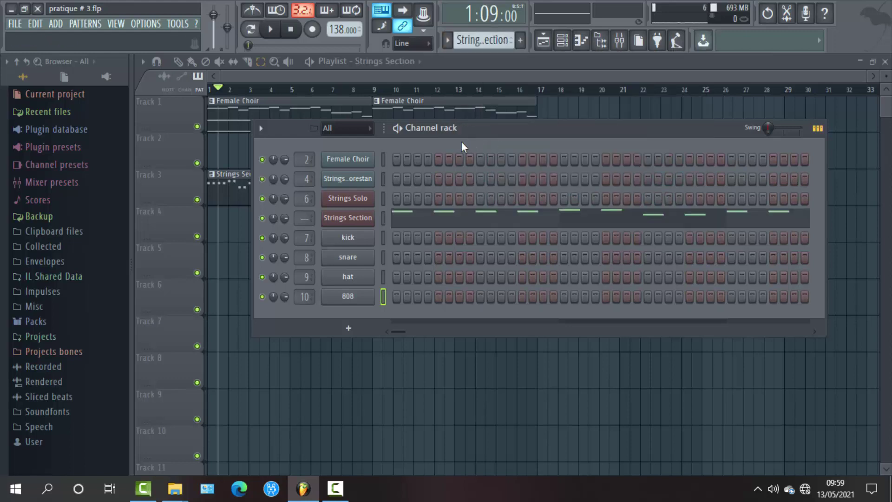
# - Start song playback and place the kick pattern on Track 4 of the playlist, starting at bar 9
pyautogui.press('space')
pyautogui.press('space')
pyautogui.click(445, 75)
pyautogui.click(447, 42)
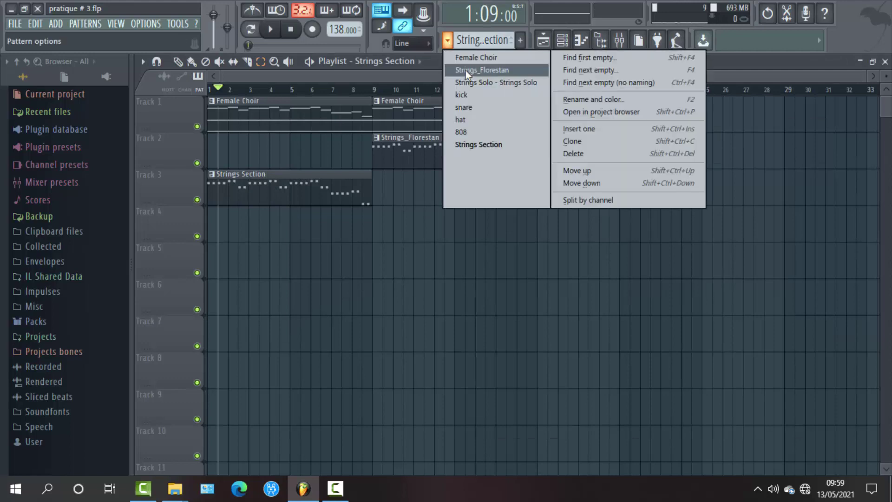
pyautogui.click(463, 94)
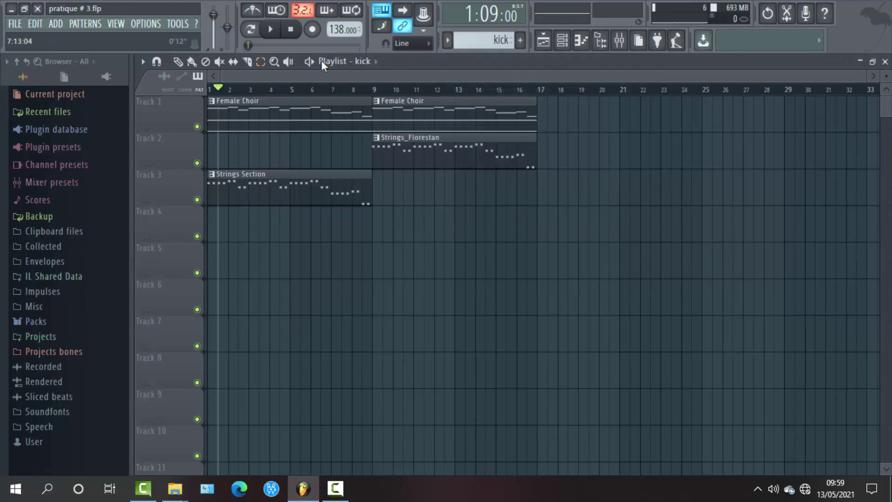
pyautogui.click(276, 35)
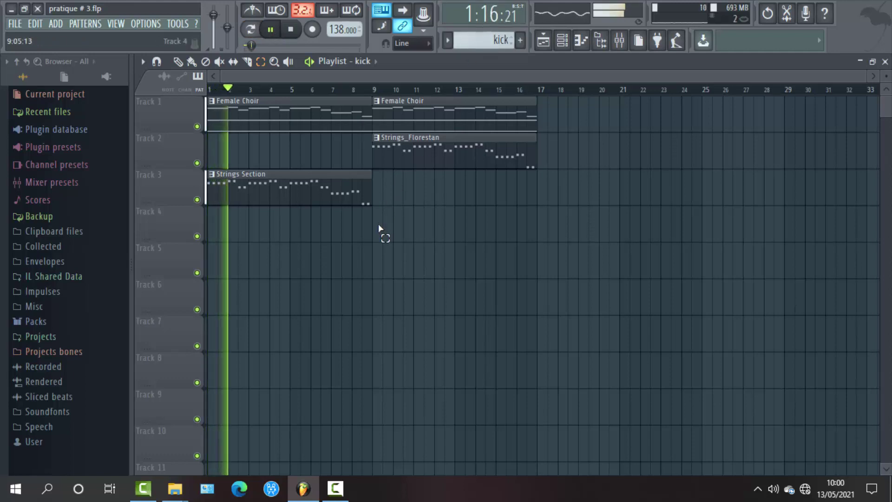
pyautogui.click(177, 61)
pyautogui.click(377, 224)
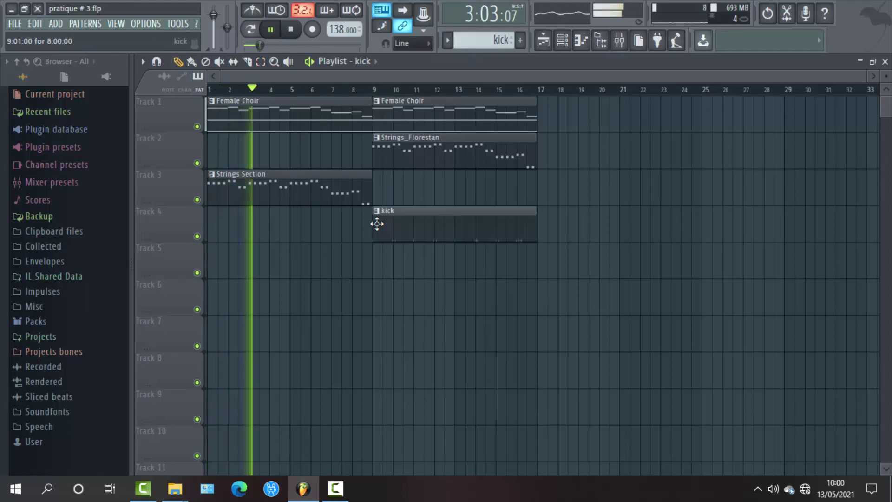
# - Place the snare pattern on Track 5 and align its start with bar 9
pyautogui.click(447, 41)
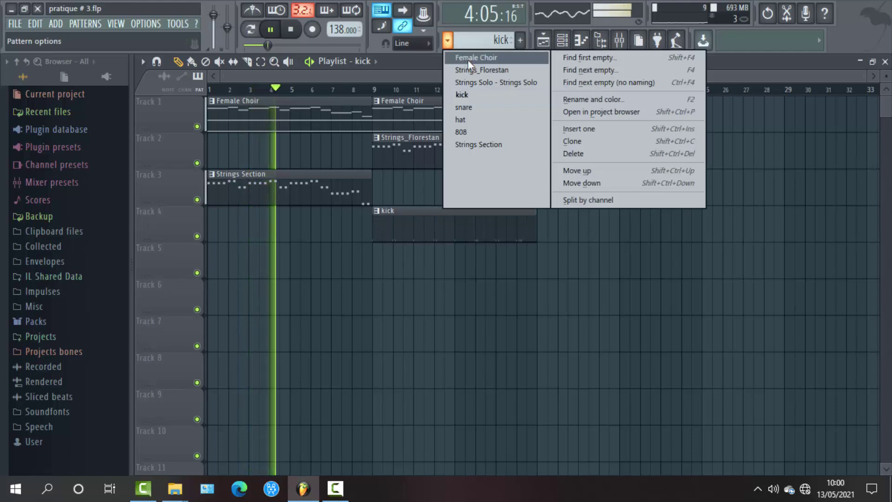
pyautogui.click(464, 108)
pyautogui.click(379, 262)
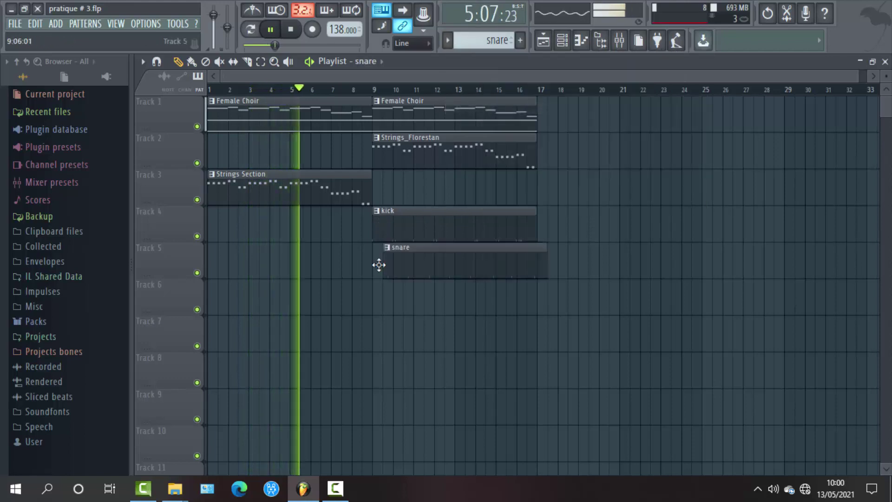
pyautogui.moveTo(379, 265); pyautogui.dragTo(368, 265)
# - Place the hat pattern on Track 6 and align its start with bar 9
pyautogui.click(448, 41)
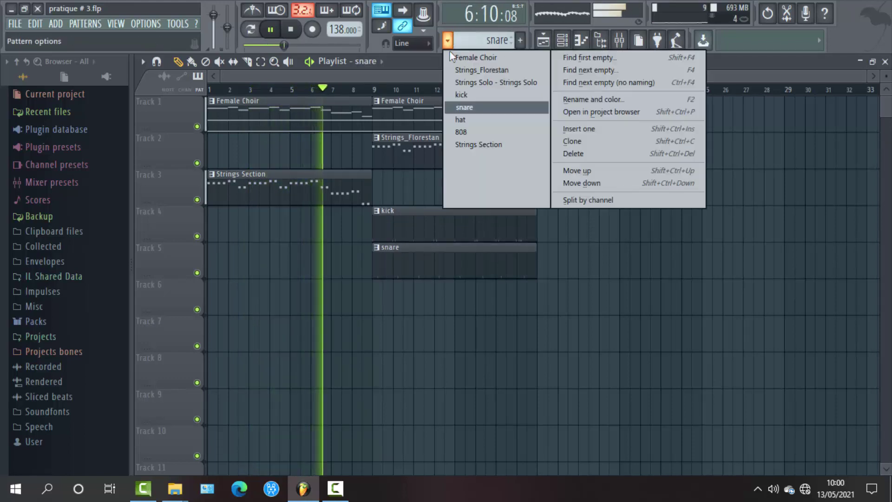
pyautogui.click(460, 120)
pyautogui.click(385, 298)
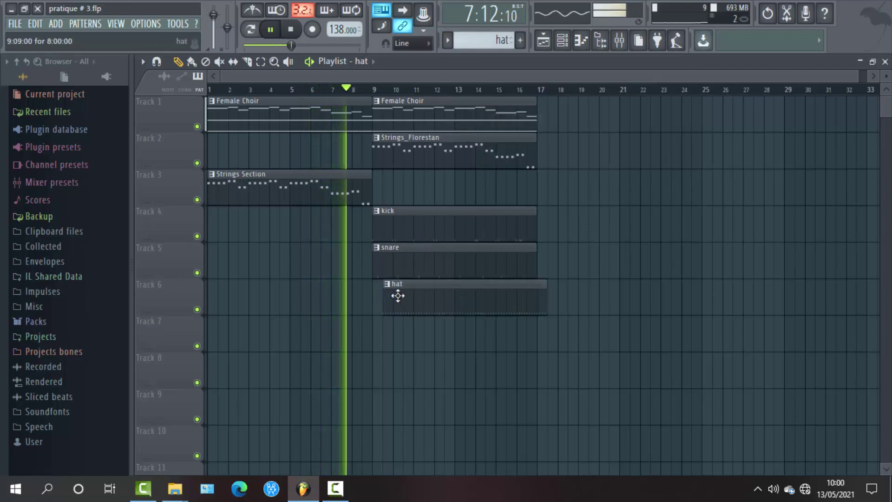
pyautogui.moveTo(398, 295); pyautogui.dragTo(386, 296)
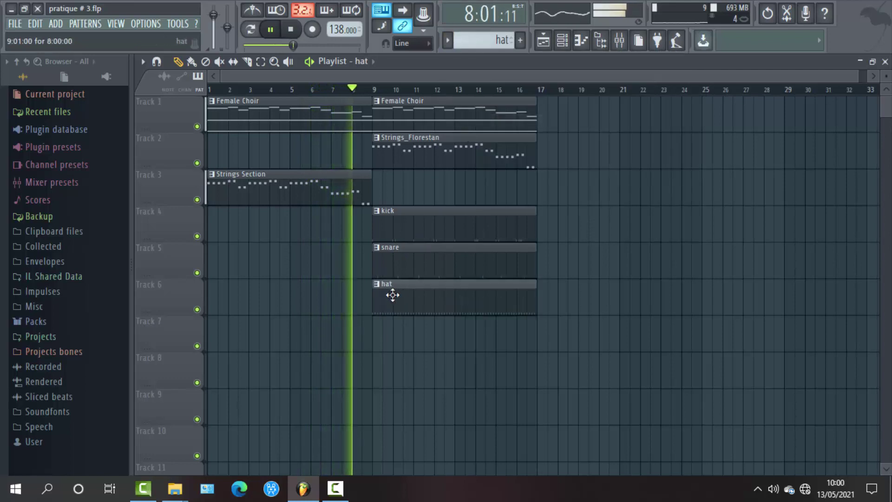
# - Place the 808 pattern on Track 7 and align its start with bar 9
pyautogui.click(447, 40)
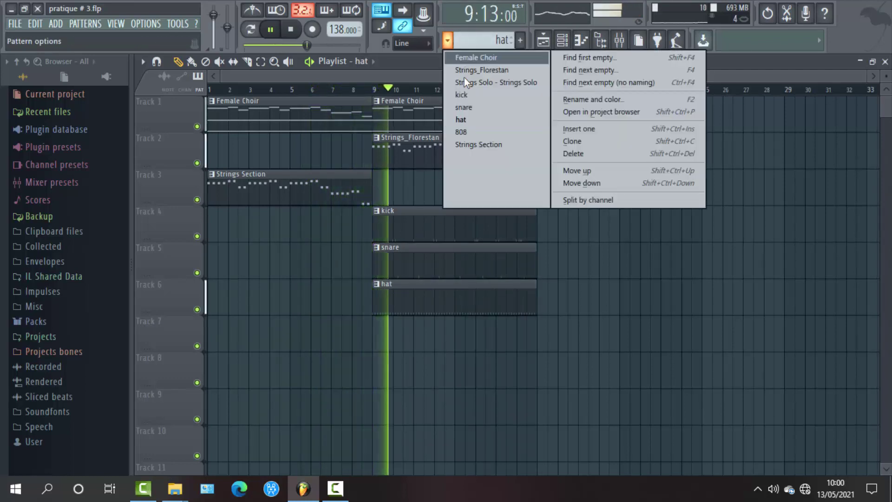
pyautogui.click(472, 132)
pyautogui.click(378, 333)
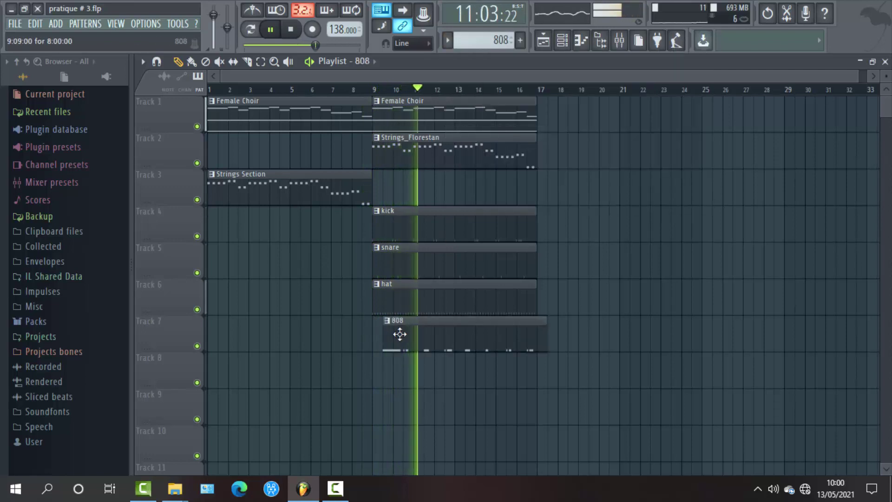
pyautogui.moveTo(399, 334); pyautogui.dragTo(389, 332)
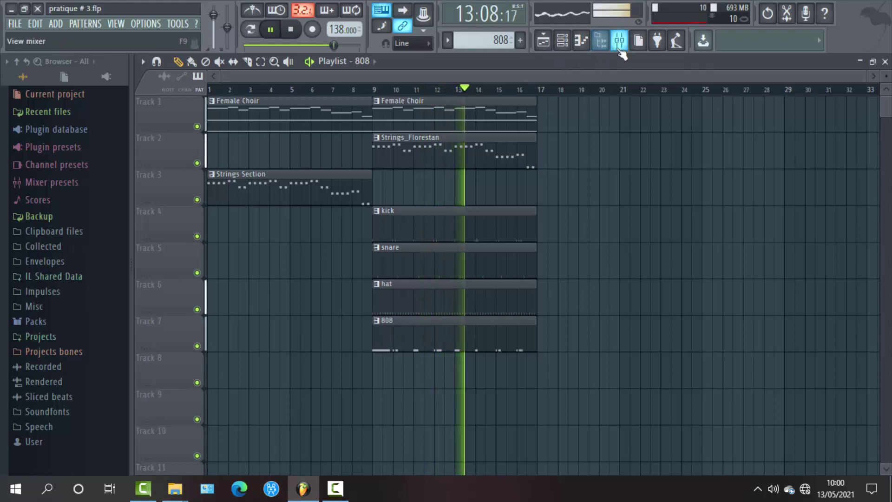
# - Lower the computer's playback volume to 70
pyautogui.press('XF86AudioLowerVolume')
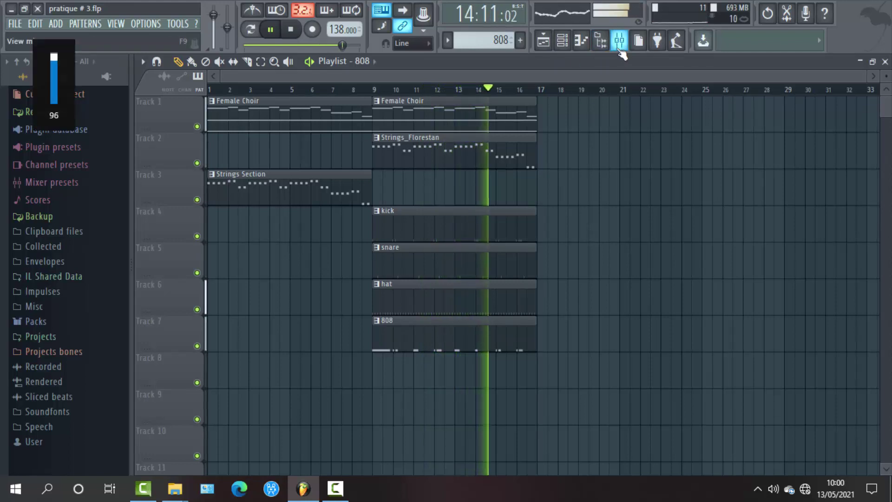
pyautogui.press('XF86AudioLowerVolume')
pyautogui.press('XF86AudioLowerVolume')
pyautogui.press('XF86AudioLowerVolume')
pyautogui.press('XF86AudioLowerVolume')
pyautogui.press('XF86AudioLowerVolume')
pyautogui.press('XF86AudioLowerVolume')
pyautogui.press('XF86AudioLowerVolume')
pyautogui.press('XF86AudioLowerVolume')
pyautogui.press('XF86AudioLowerVolume')
pyautogui.press('XF86AudioLowerVolume')
pyautogui.press('XF86AudioLowerVolume')
pyautogui.press('XF86AudioLowerVolume')
pyautogui.press('XF86AudioLowerVolume')
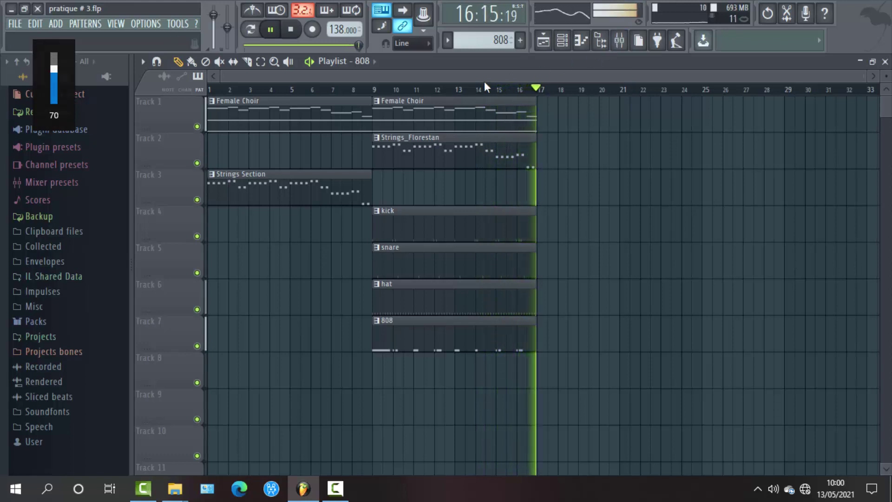
# - Mute the Female Choir track and listen to the arrangement from bar 9 without it
pyautogui.click(382, 91)
pyautogui.click(197, 126)
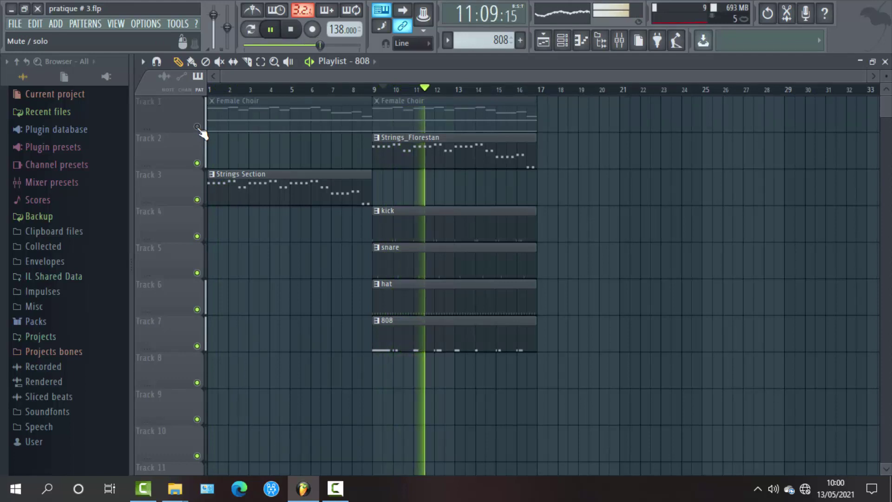
pyautogui.press('space')
pyautogui.press('space')
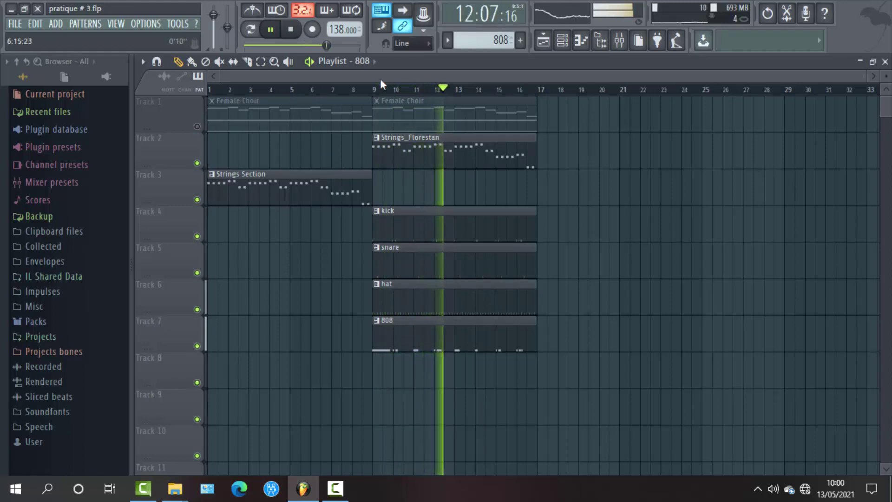
# - Show the Channel rack and select the Strings Section pattern to inspect its notes
pyautogui.click(562, 41)
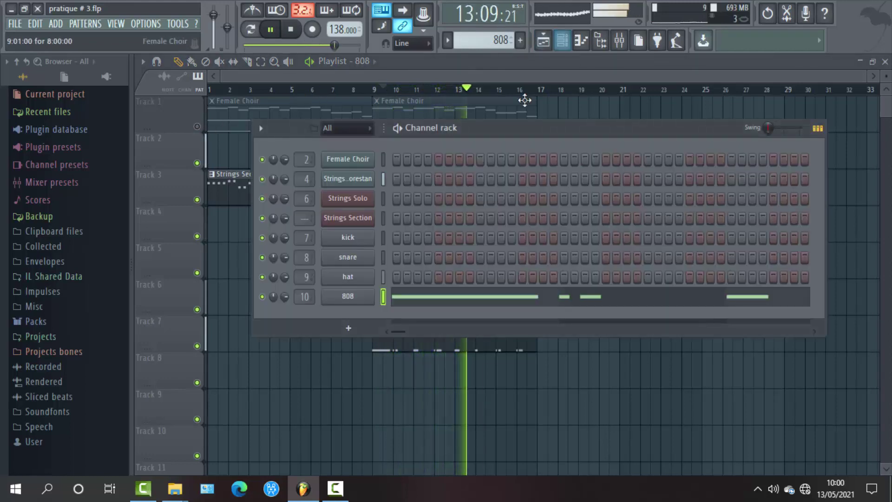
pyautogui.moveTo(509, 131); pyautogui.dragTo(512, 120)
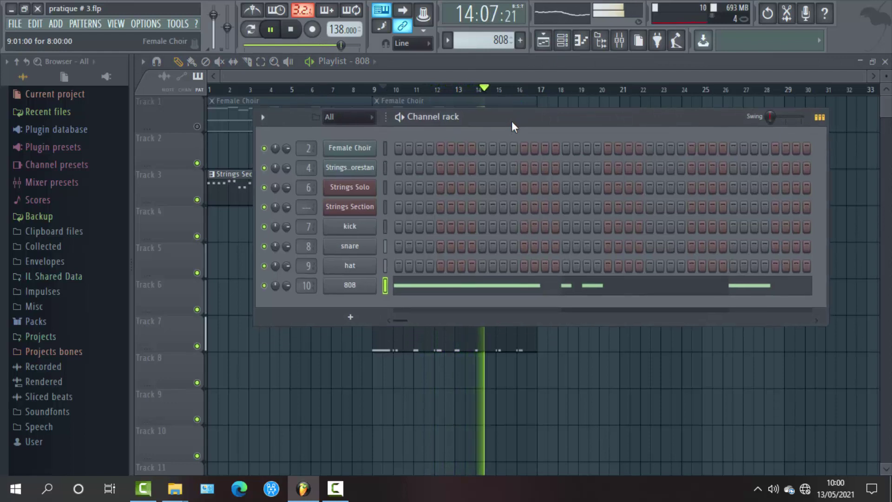
pyautogui.click(449, 41)
pyautogui.click(464, 141)
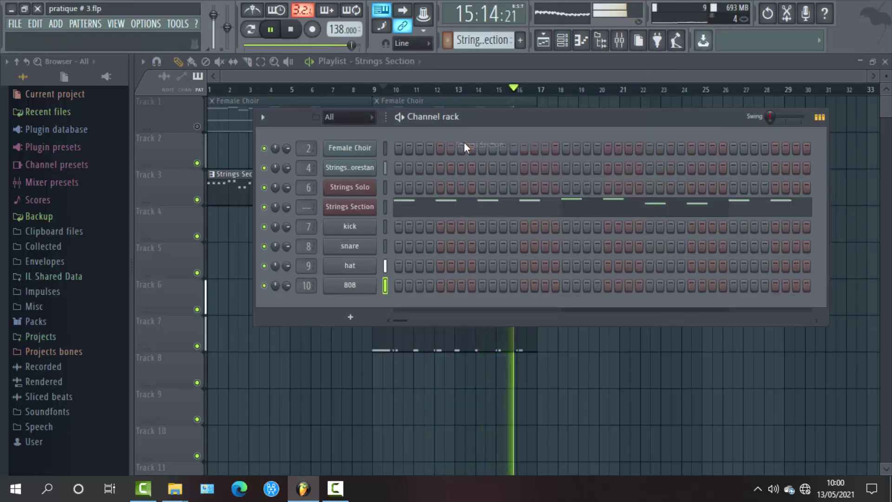
pyautogui.click(257, 34)
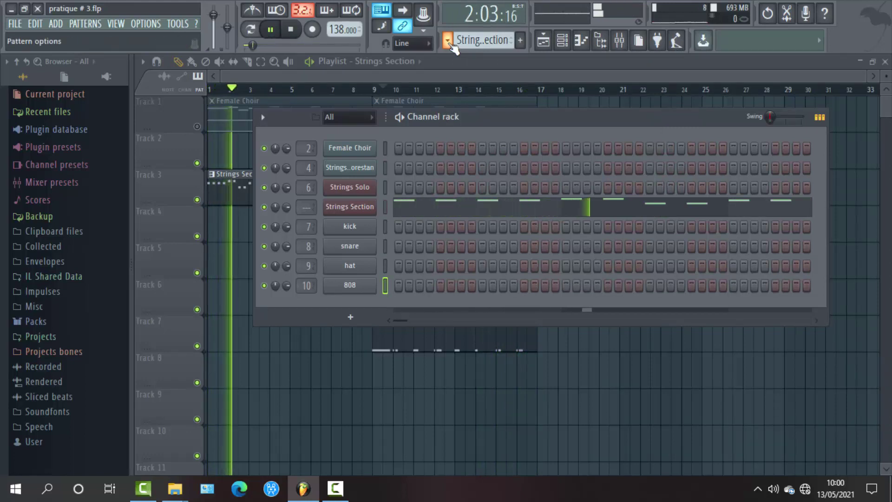
# - Select the Strings Solo pattern, audition it in pattern mode, and return to song playback with the Channel rack closed
pyautogui.click(448, 43)
pyautogui.click(465, 82)
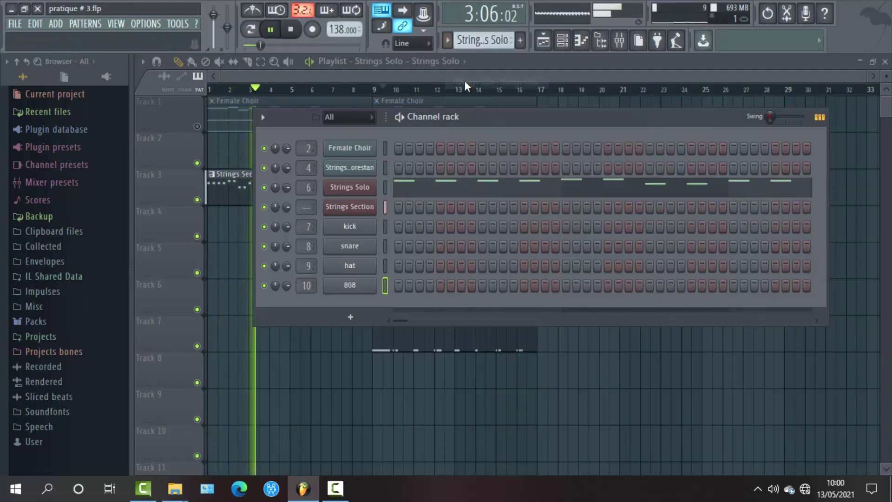
pyautogui.click(251, 29)
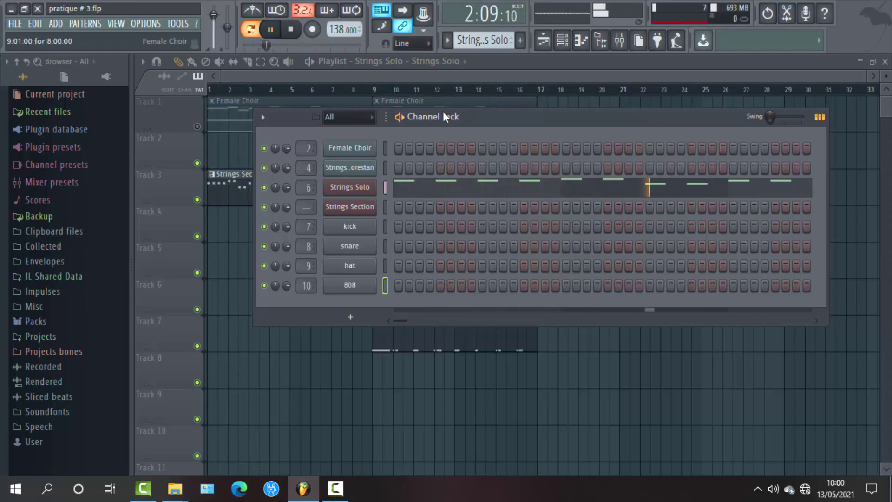
pyautogui.moveTo(443, 116); pyautogui.dragTo(448, 185)
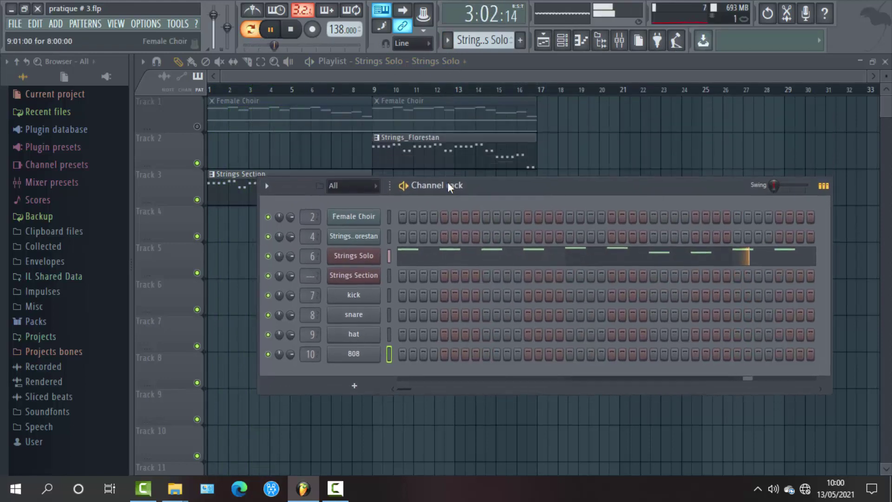
pyautogui.click(252, 29)
pyautogui.press('F6')
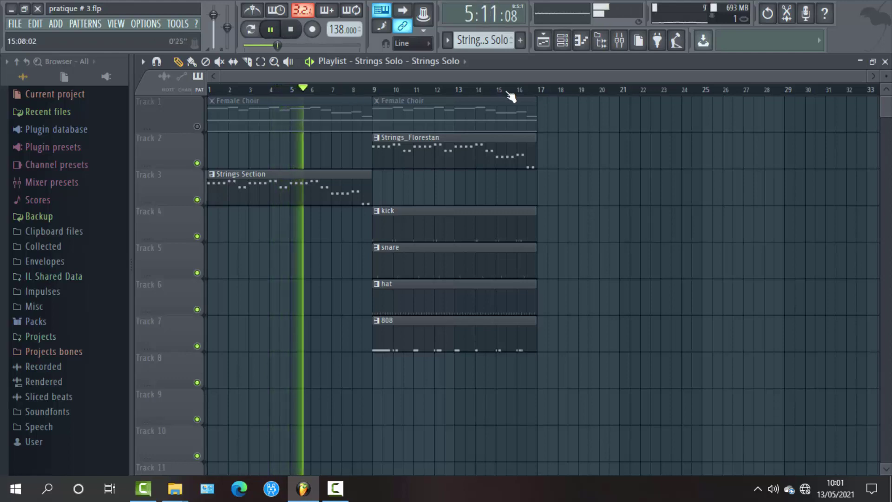
# - Lower the Female Choir mixer level to about 41% (-15.7 dB) and unmute Track 1 in the playlist
pyautogui.click(563, 41)
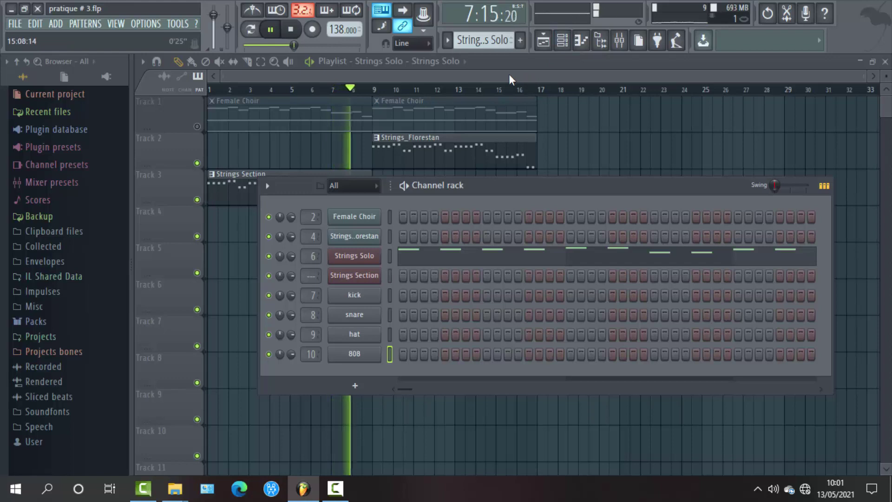
pyautogui.press('F6')
pyautogui.click(619, 41)
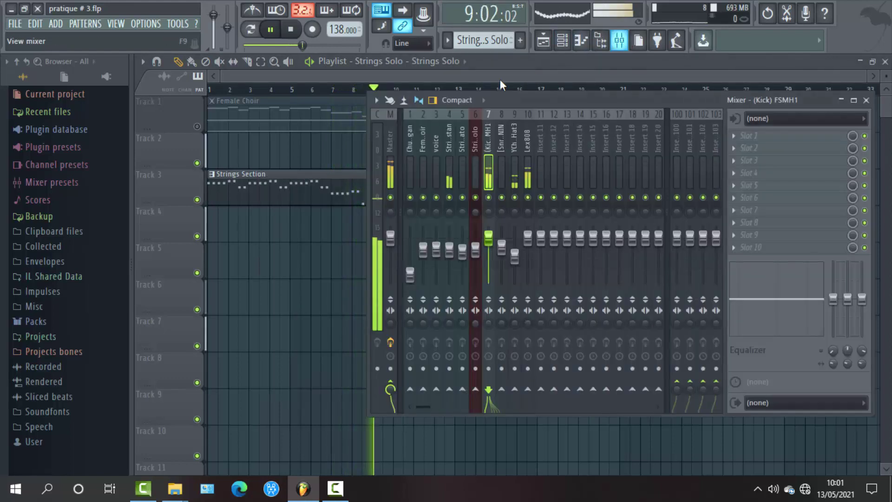
pyautogui.click(449, 143)
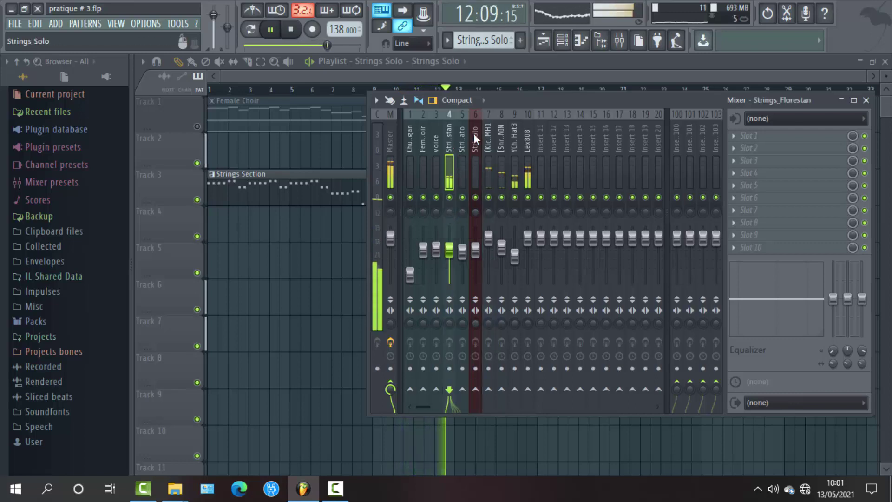
pyautogui.click(422, 162)
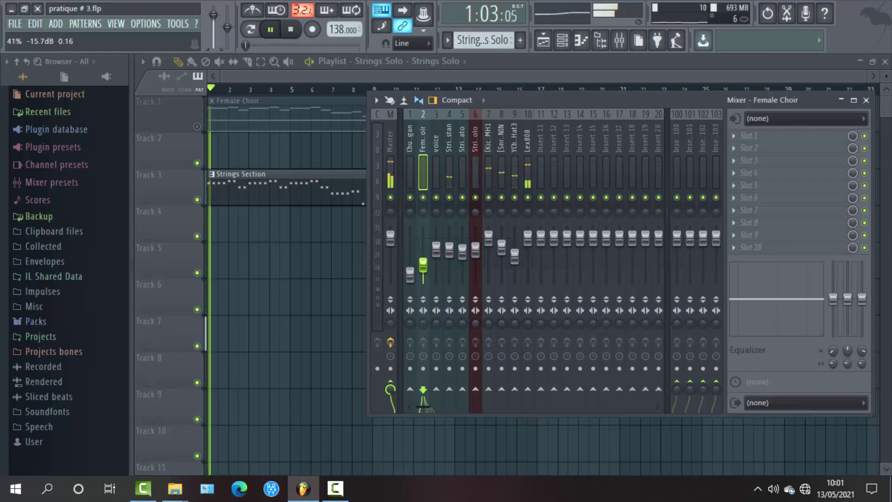
pyautogui.click(199, 126)
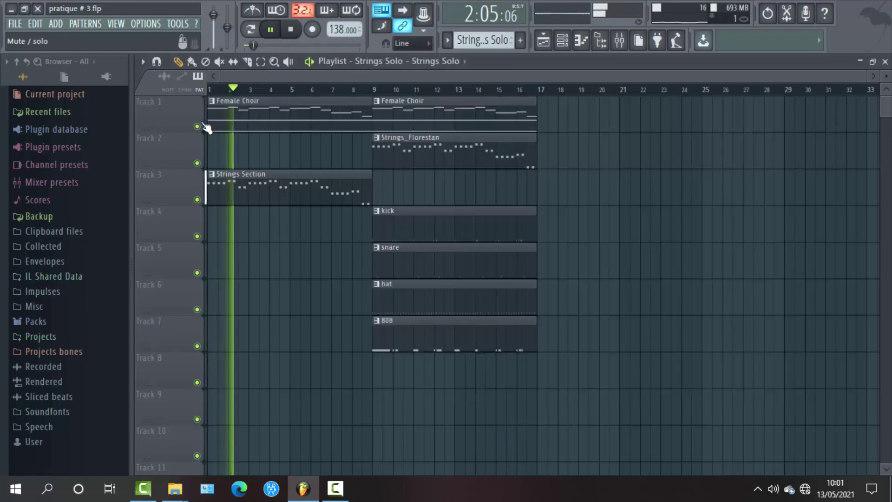
# - Show the Channel rack and expand the browser's Packs down to the inner KEYOBEATS folder
pyautogui.click(562, 42)
pyautogui.moveTo(475, 184); pyautogui.dragTo(499, 151)
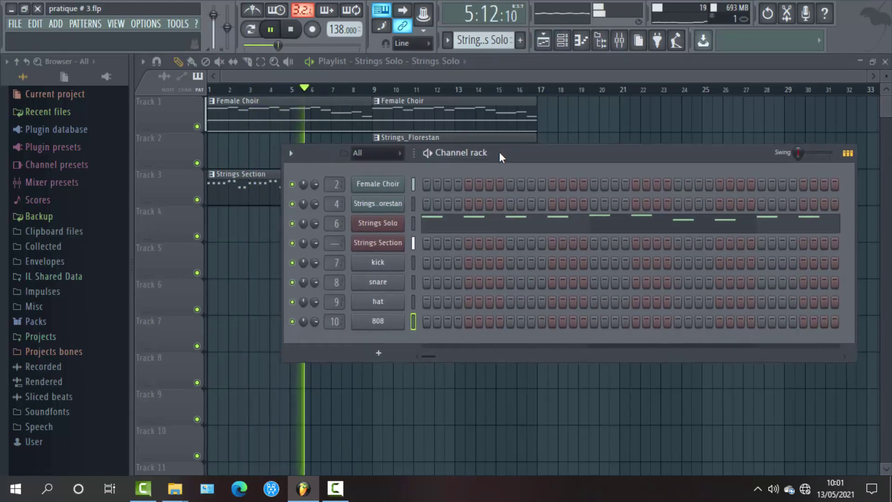
pyautogui.click(47, 326)
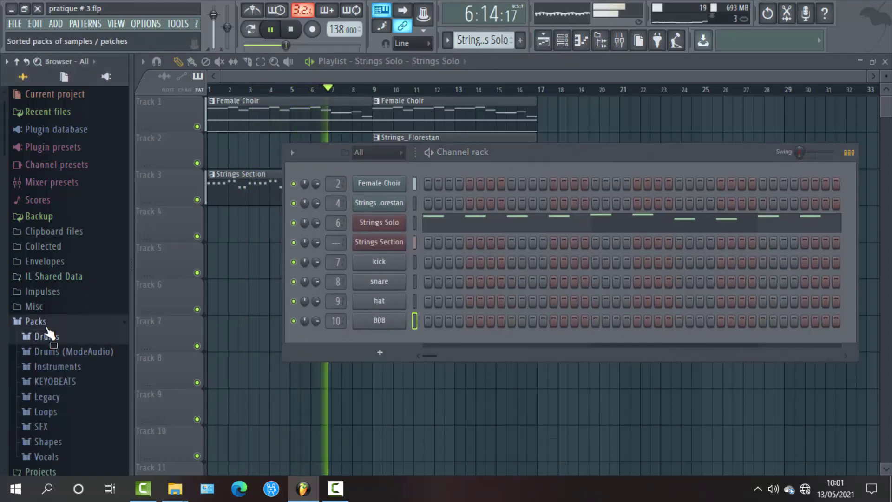
pyautogui.press('Right')
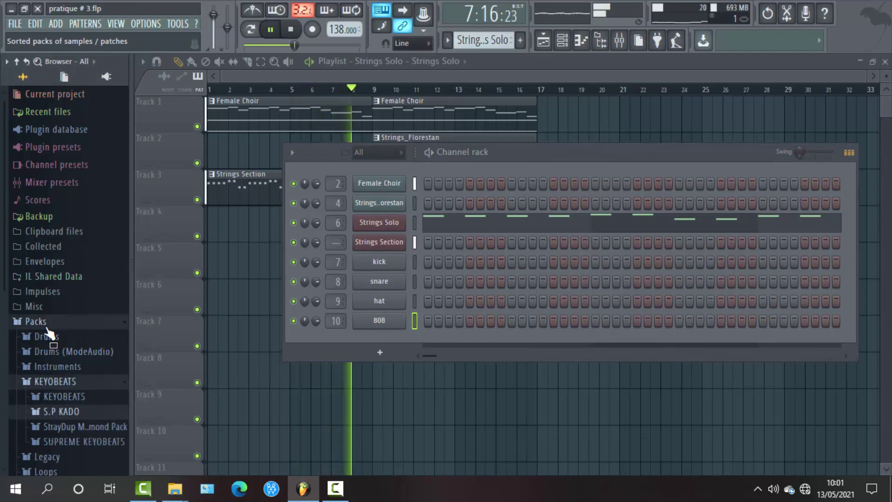
pyautogui.press('Down')
pyautogui.press('Right')
# - Go through the KEYOBEATS packs and expand the TRAP KEYO folder
pyautogui.press('Down')
pyautogui.press('Down')
pyautogui.press('Down')
pyautogui.press('Down')
pyautogui.press('Down')
pyautogui.press('Down')
pyautogui.press('Down')
pyautogui.press('Down')
pyautogui.press('Down')
pyautogui.press('Down')
pyautogui.press('Down')
pyautogui.press('Down')
pyautogui.press('Down')
pyautogui.press('Down')
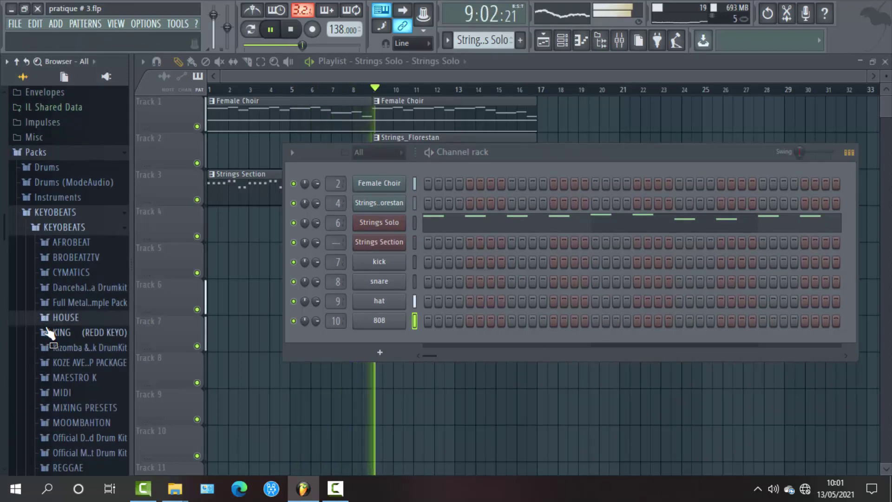
pyautogui.press('Down')
pyautogui.press('Up')
pyautogui.press('Up')
pyautogui.press('Up')
pyautogui.press('Up')
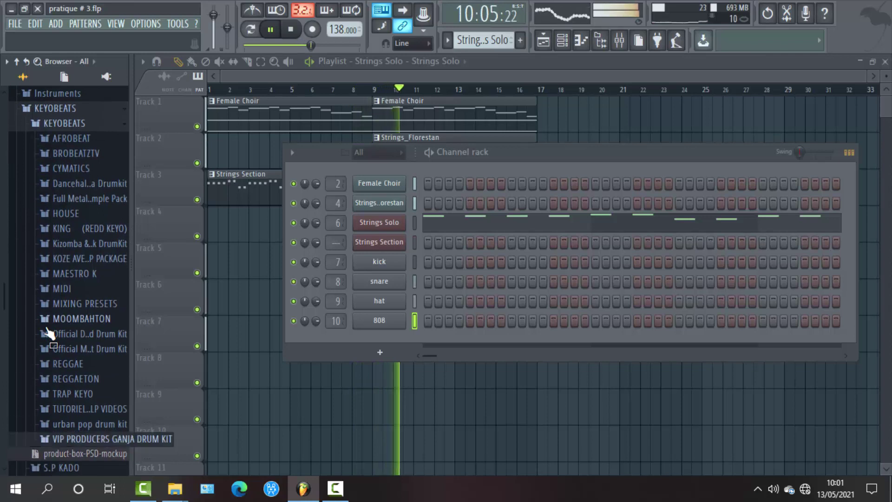
pyautogui.press('Right')
# - Look through the drum kits and sample folders inside the TRAP KEYO folder
pyautogui.press('Down')
pyautogui.press('Down')
pyautogui.press('Down')
pyautogui.press('Down')
pyautogui.press('Down')
pyautogui.press('Down')
pyautogui.press('Down')
pyautogui.press('Down')
pyautogui.press('Down')
pyautogui.press('Down')
pyautogui.press('Down')
pyautogui.press('Down')
pyautogui.press('Down')
pyautogui.press('Down')
pyautogui.press('Down')
pyautogui.press('Down')
pyautogui.press('Down')
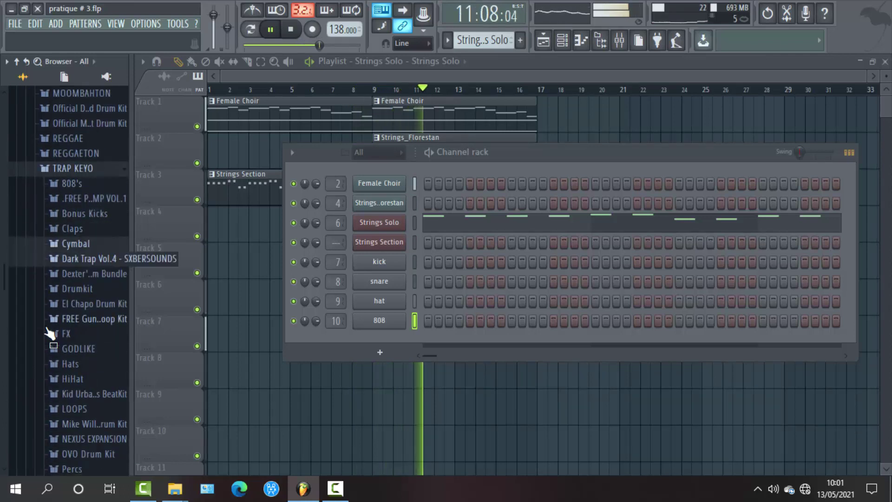
pyautogui.press('Up')
pyautogui.press('Up')
pyautogui.press('Up')
pyautogui.press('Up')
pyautogui.press('Up')
pyautogui.press('Up')
pyautogui.press('Up')
pyautogui.press('Up')
pyautogui.press('Up')
pyautogui.press('Up')
pyautogui.press('Up')
pyautogui.press('Up')
pyautogui.press('Up')
pyautogui.press('Up')
pyautogui.press('Up')
pyautogui.press('Up')
pyautogui.press('Up')
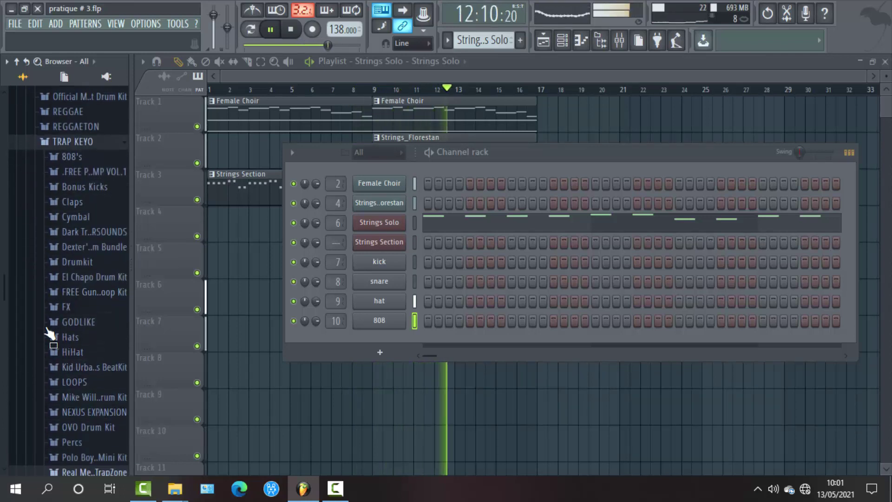
pyautogui.scroll(-3, 50, 332)
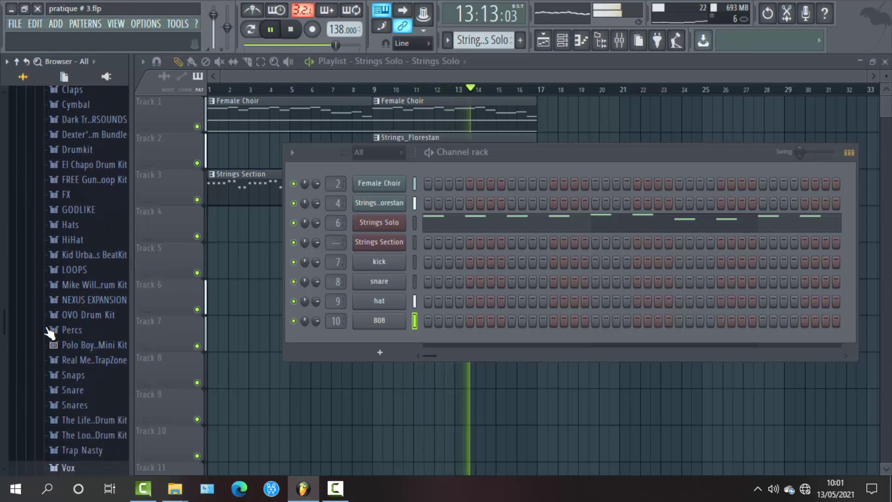
pyautogui.press('End')
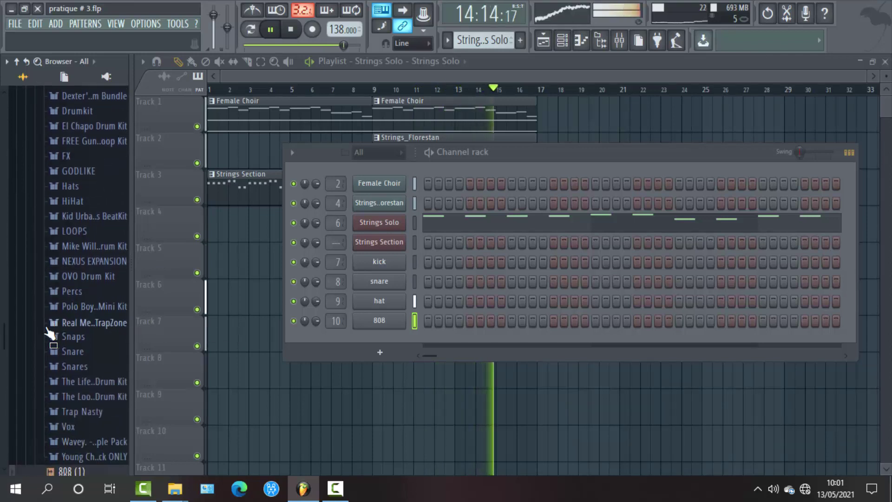
# - Open the DRUMS folder of the Young Ch..ck ONLY pack, audition its samples, and collapse the folder again
pyautogui.press('Right')
pyautogui.press('Down')
pyautogui.press('Right')
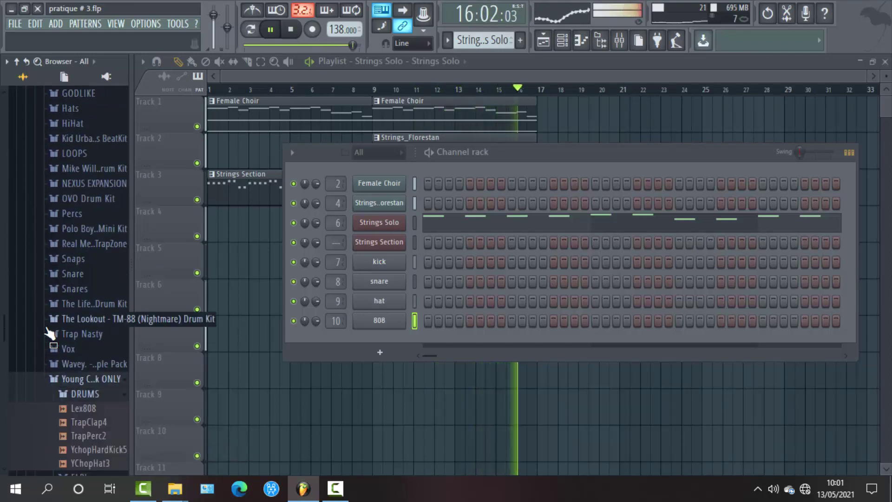
pyautogui.press('Down')
pyautogui.press('Down')
pyautogui.press('Down')
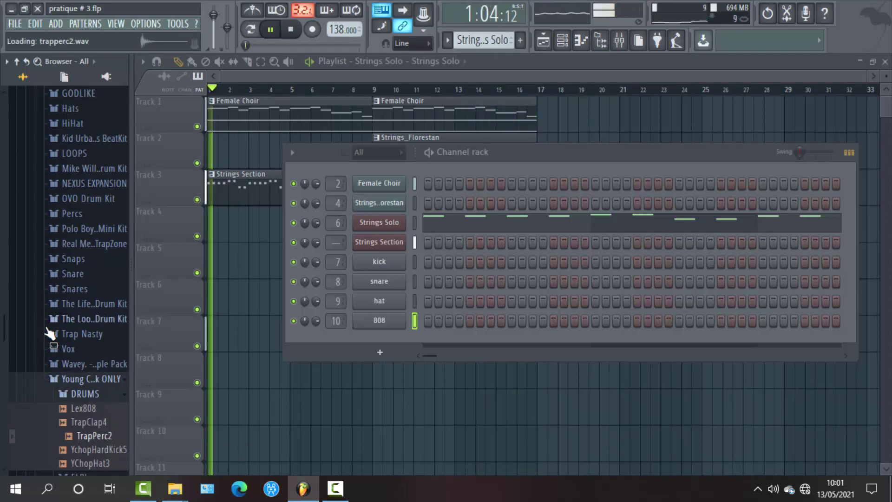
pyautogui.press('Down')
pyautogui.press('Down')
pyautogui.press('Up')
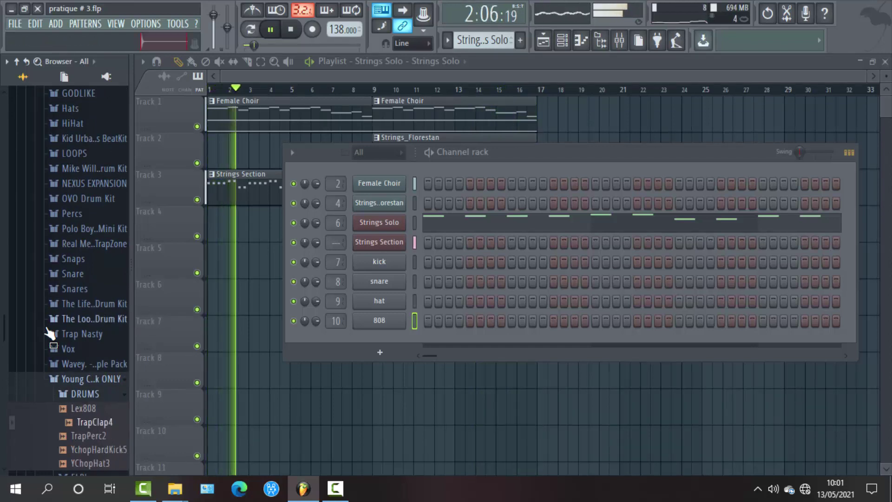
pyautogui.press('Up')
pyautogui.press('Up')
pyautogui.press('Up')
pyautogui.press('Left')
pyautogui.press('Down')
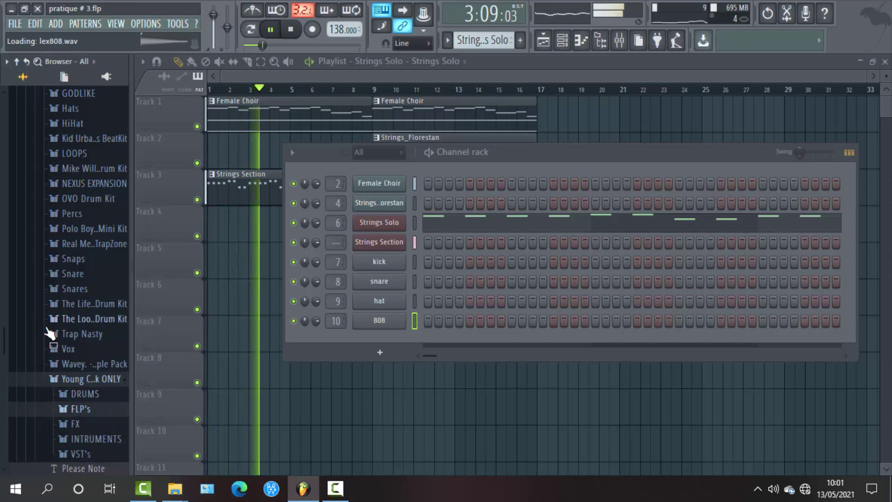
# - Open the SAMPLES folder of The Lif..Drum Kit and audition its bass, kick, clap and snare samples
pyautogui.press('Down')
pyautogui.press('Up')
pyautogui.press('pageup')
pyautogui.press('Down')
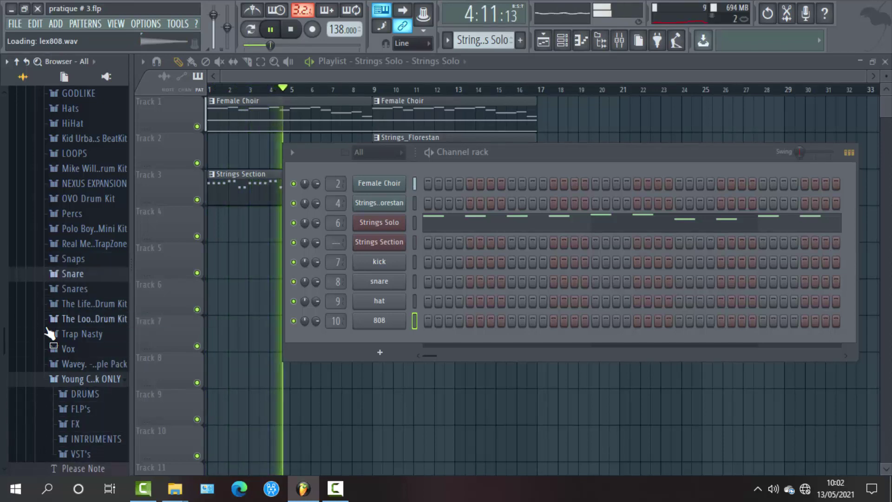
pyautogui.press('Down')
pyautogui.press('Down')
pyautogui.press('Right')
pyautogui.press('Right')
pyautogui.press('Down')
pyautogui.press('Down')
pyautogui.press('Down')
pyautogui.press('Down')
pyautogui.press('Down')
pyautogui.press('Down')
pyautogui.press('Down')
pyautogui.press('Down')
pyautogui.press('Down')
pyautogui.press('Down')
pyautogui.press('Down')
pyautogui.press('Down')
pyautogui.press('Down')
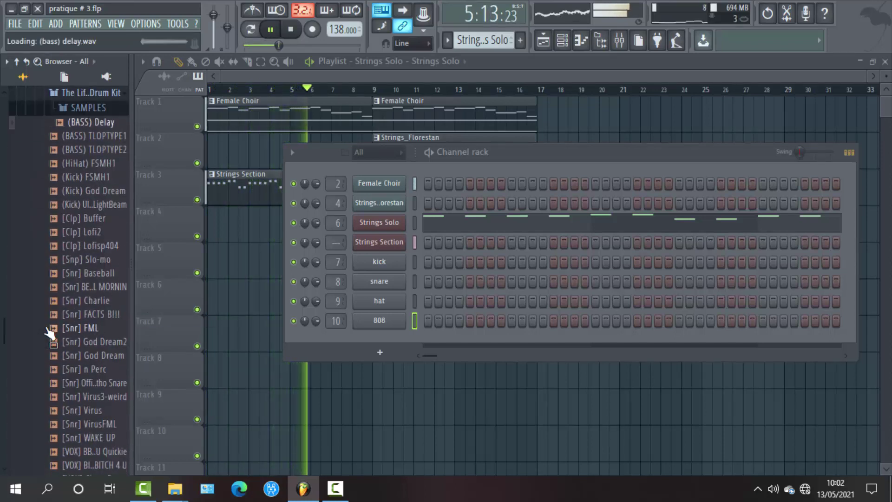
pyautogui.press('Down')
pyautogui.press('Down')
pyautogui.press('Down')
pyautogui.press('Down')
pyautogui.press('Down')
pyautogui.press('Down')
pyautogui.press('Down')
pyautogui.press('Down')
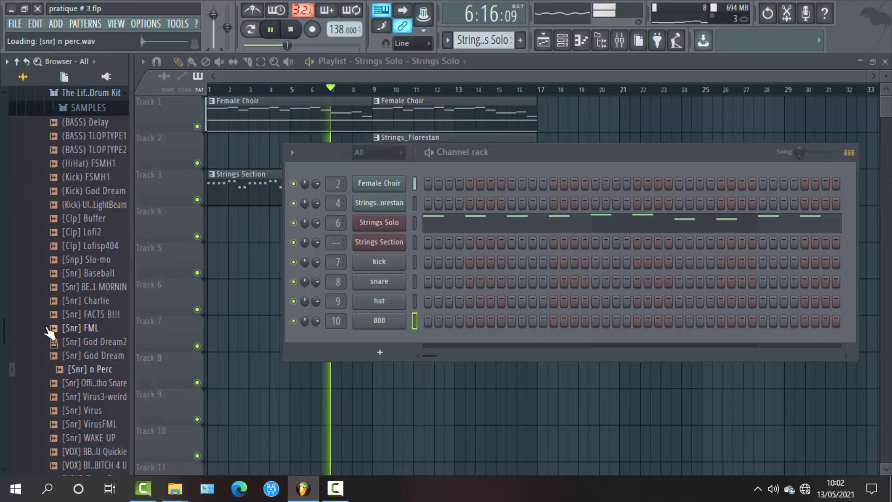
# - Audition the kit's [VOX] samples through Woo and Yeeheea, and collapse the kit's folder
pyautogui.press('Down')
pyautogui.press('Down')
pyautogui.press('Down')
pyautogui.press('Down')
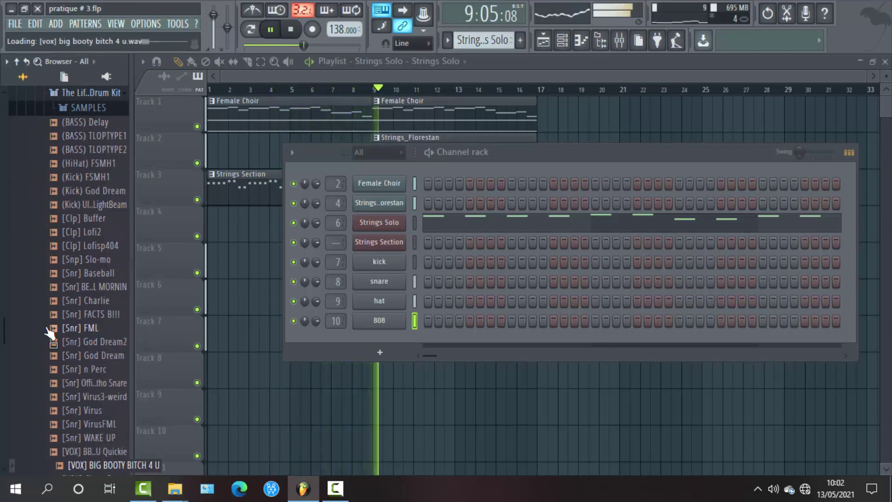
pyautogui.press('Down')
pyautogui.press('Down')
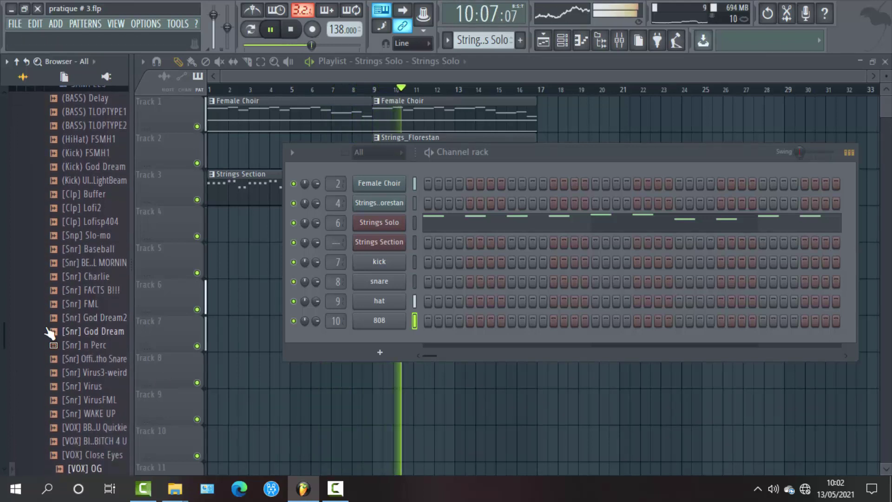
pyautogui.press('Up')
pyautogui.press('Up')
pyautogui.press('Down')
pyautogui.press('Down')
pyautogui.press('Down')
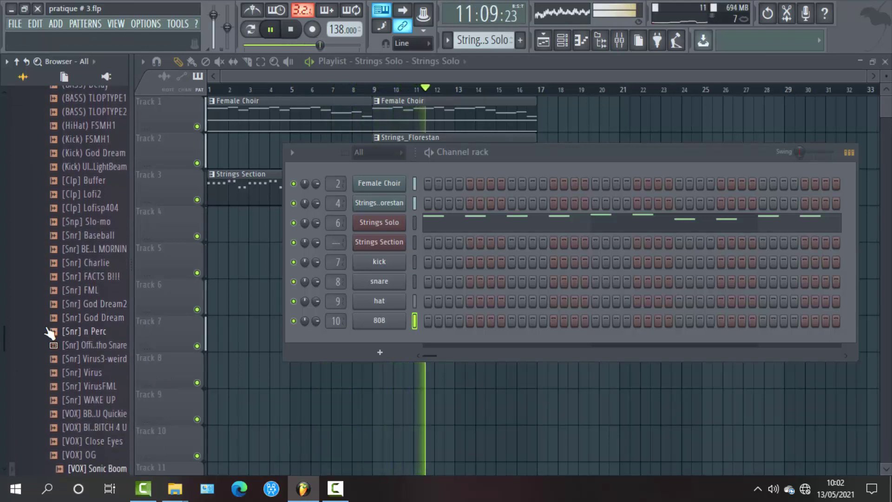
pyautogui.press('Down')
pyautogui.press('Down')
pyautogui.press('Down')
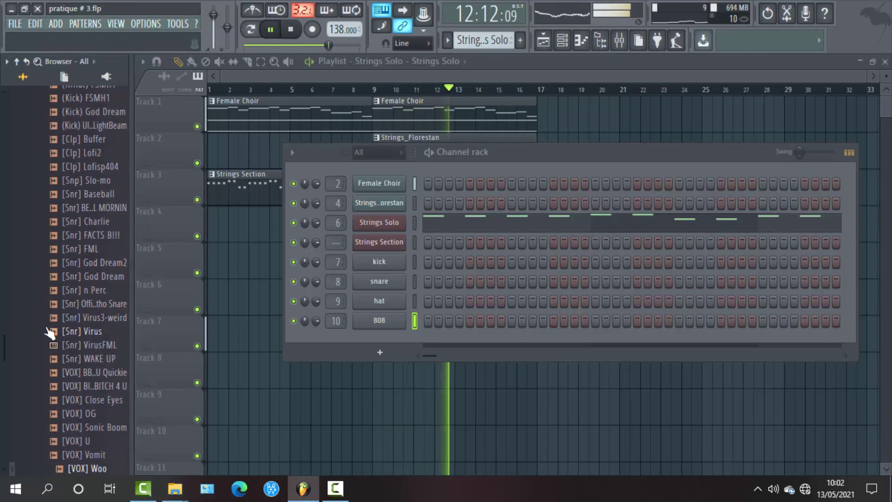
pyautogui.press('Down')
pyautogui.press('Down')
pyautogui.press('Up')
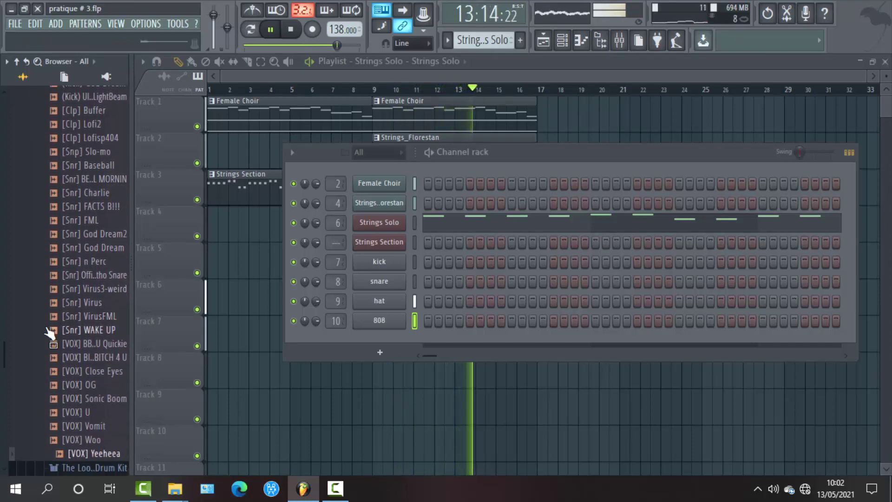
pyautogui.scroll(-8, 50, 333)
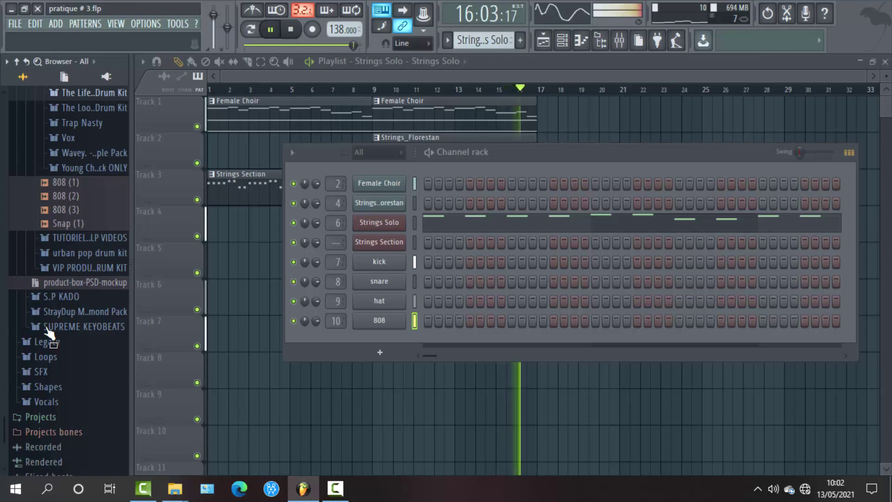
# - Check the drum kit subfolders of the Trap Nasty pack and collapse them
pyautogui.press('Right')
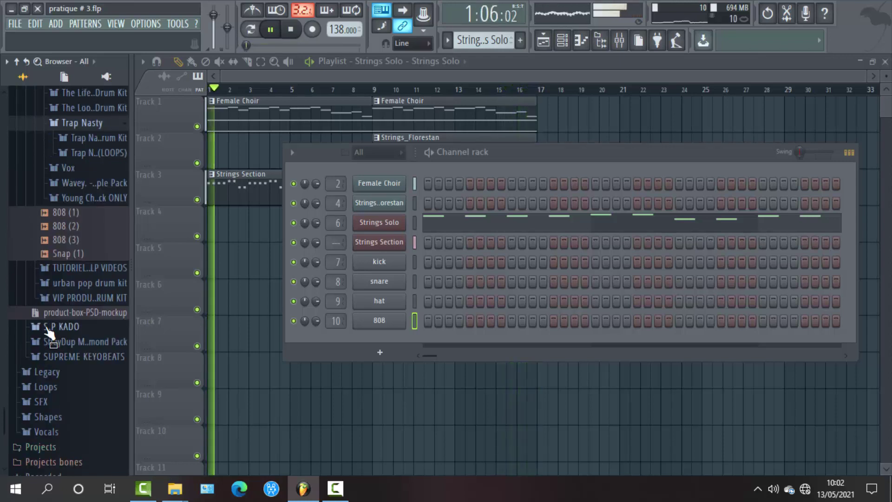
pyautogui.press('Down')
pyautogui.press('Right')
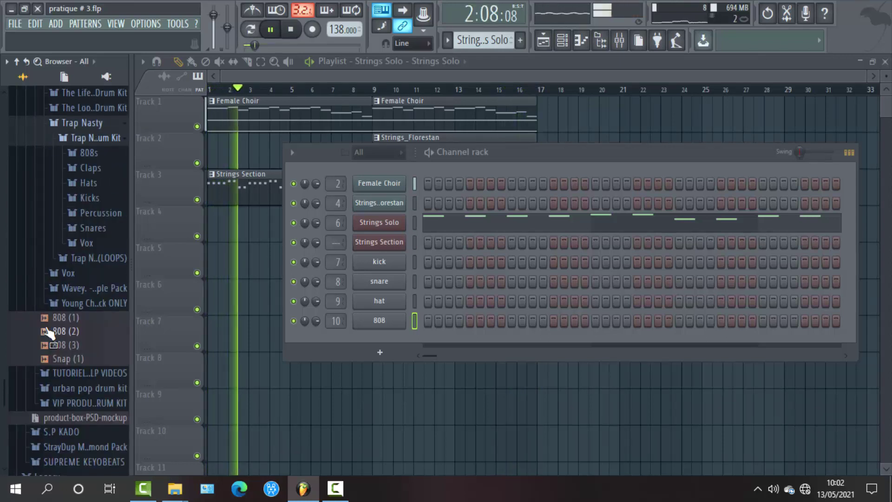
pyautogui.press('Down')
pyautogui.press('Down')
pyautogui.press('Down')
pyautogui.press('Left')
pyautogui.press('Left')
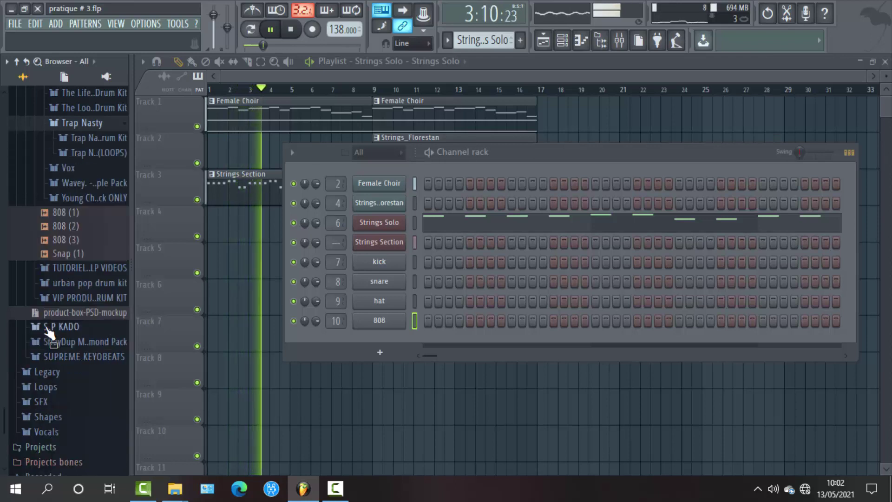
# - Expand the Crash Hits folder in the .FREE P..P VOL.1 pack and audition Crash1
pyautogui.press('Down')
pyautogui.press('Right')
pyautogui.press('Down')
pyautogui.press('Right')
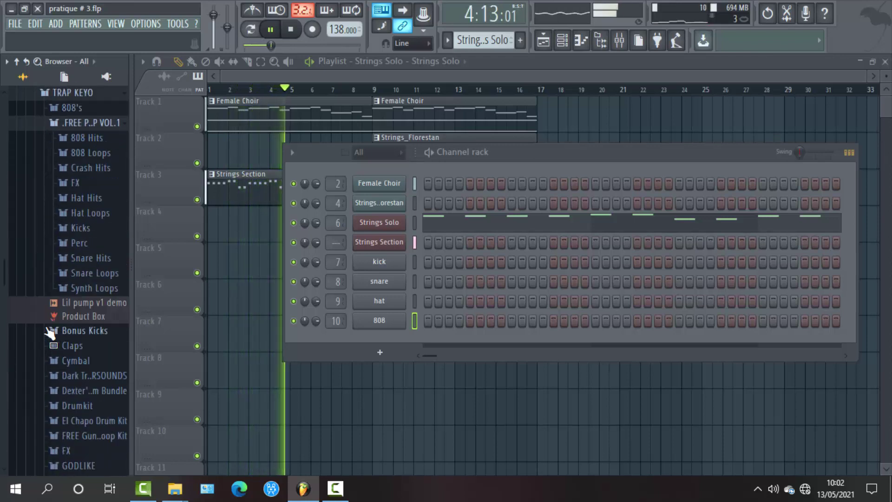
pyautogui.press('Down')
pyautogui.press('Down')
pyautogui.press('Down')
pyautogui.press('Right')
pyautogui.press('Down')
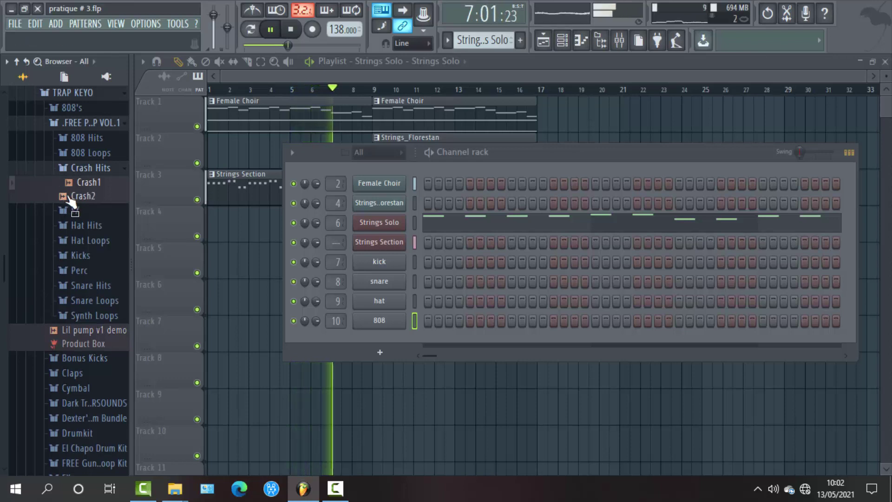
# - Place the Crash1 sample at bar 1 of Track 8 and normalize it in its channel settings
pyautogui.click(74, 196)
pyautogui.moveTo(83, 183); pyautogui.dragTo(210, 386)
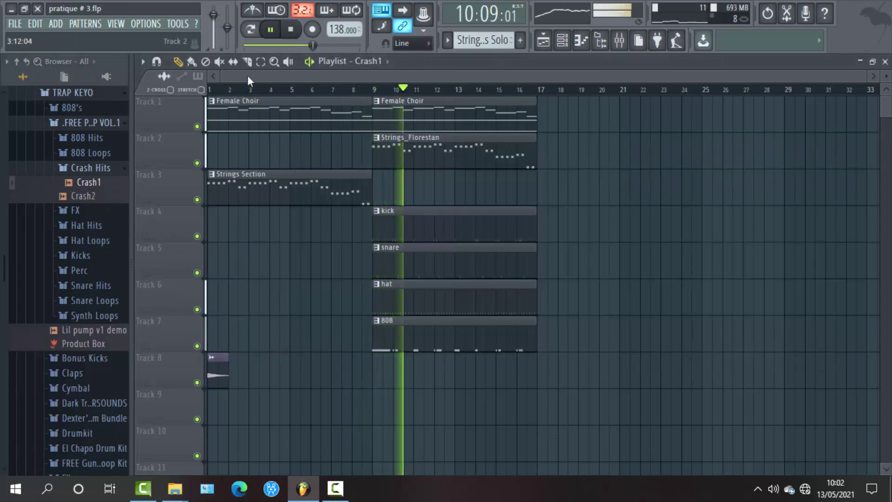
pyautogui.click(254, 32)
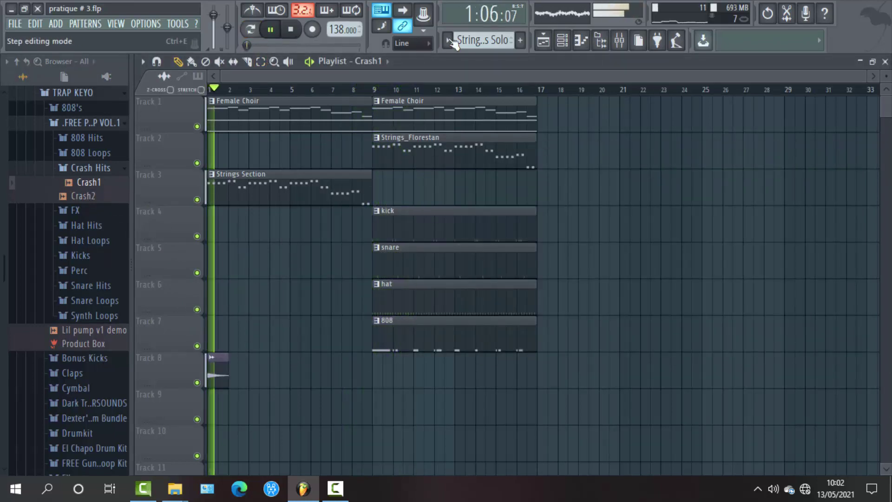
pyautogui.doubleClick(215, 372)
pyautogui.click(338, 259)
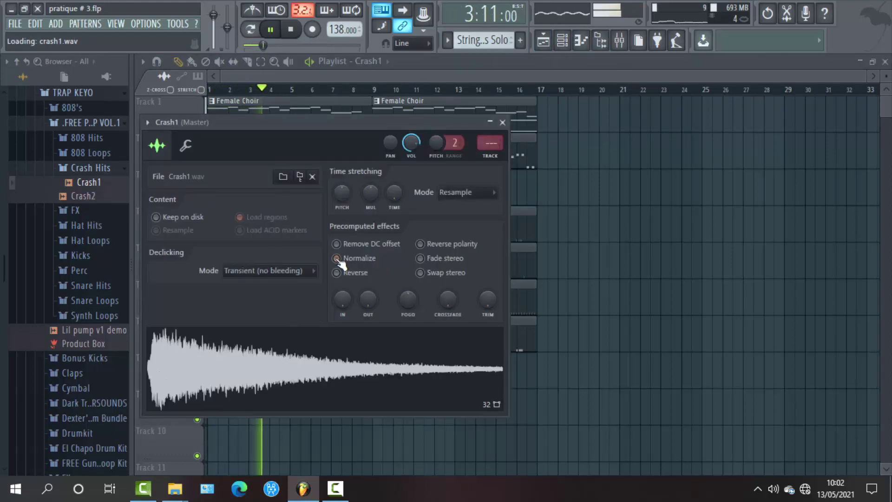
# - Route Crash1 to mixer track 11 and lower its level to 50% (-12.7 dB), with playback to check it
pyautogui.click(494, 158)
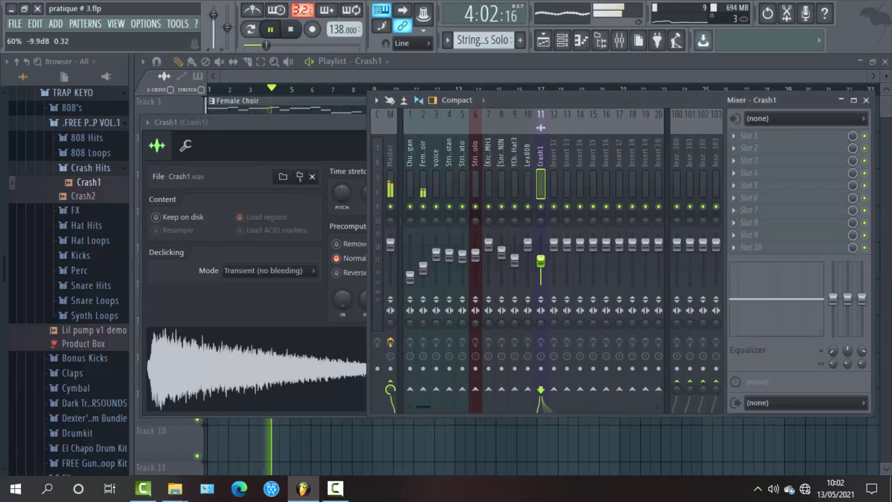
pyautogui.press('space')
pyautogui.press('space')
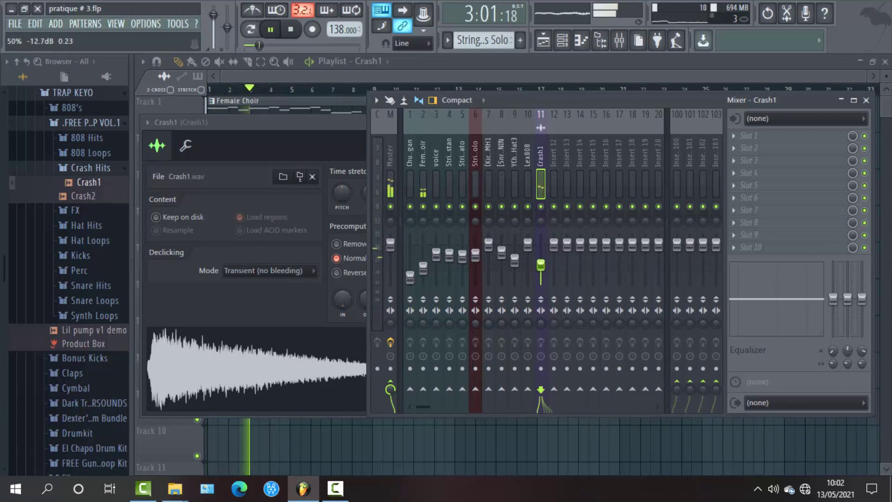
pyautogui.click(343, 74)
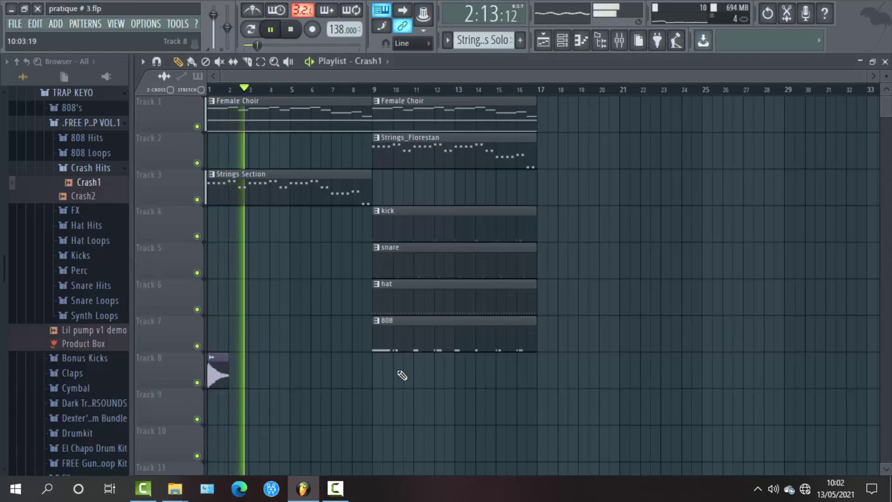
# - Add a second Crash1 clip at bar 9 of Track 8 and insert an empty track above the crash clips
pyautogui.click(378, 371)
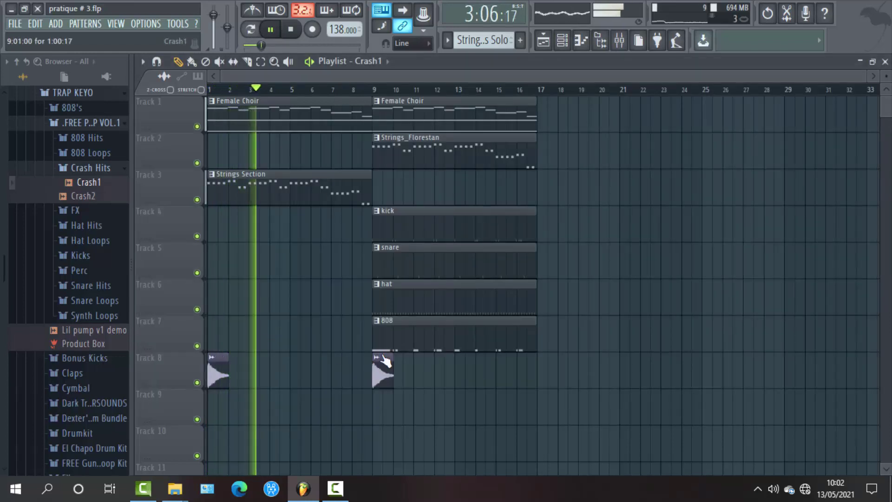
pyautogui.click(373, 91)
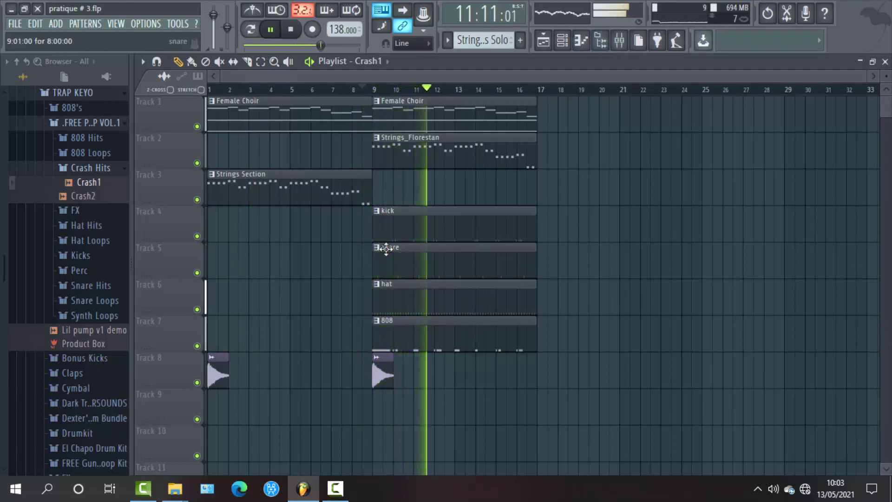
pyautogui.rightClick(186, 369)
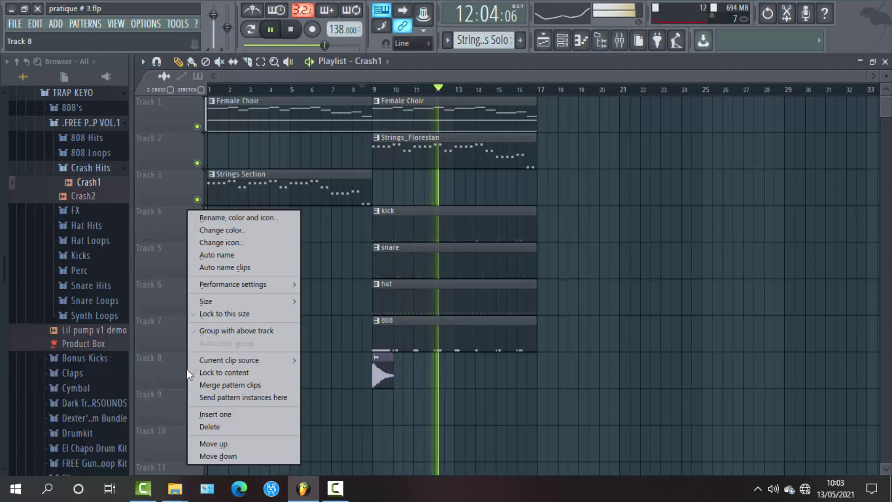
pyautogui.click(198, 415)
pyautogui.moveTo(90, 253); pyautogui.dragTo(86, 264)
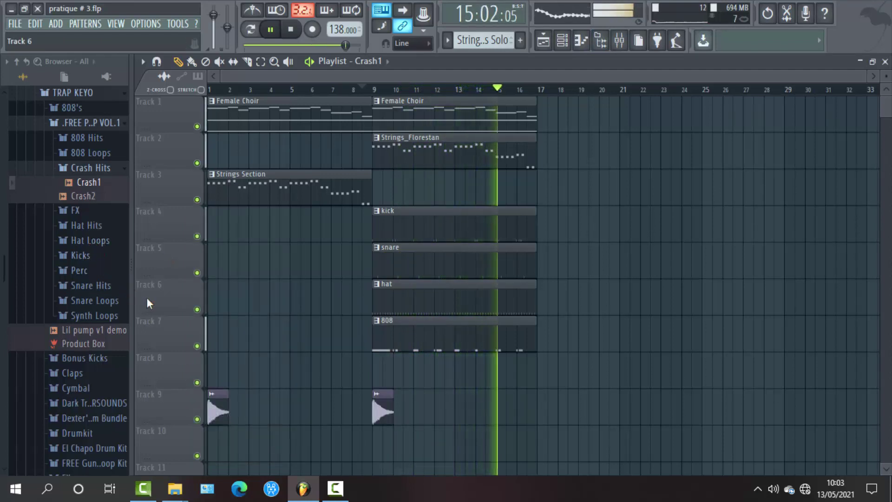
# - Select the 808 pattern, stop playback, and open the 808 channel's notes in the Piano roll
pyautogui.click(426, 324)
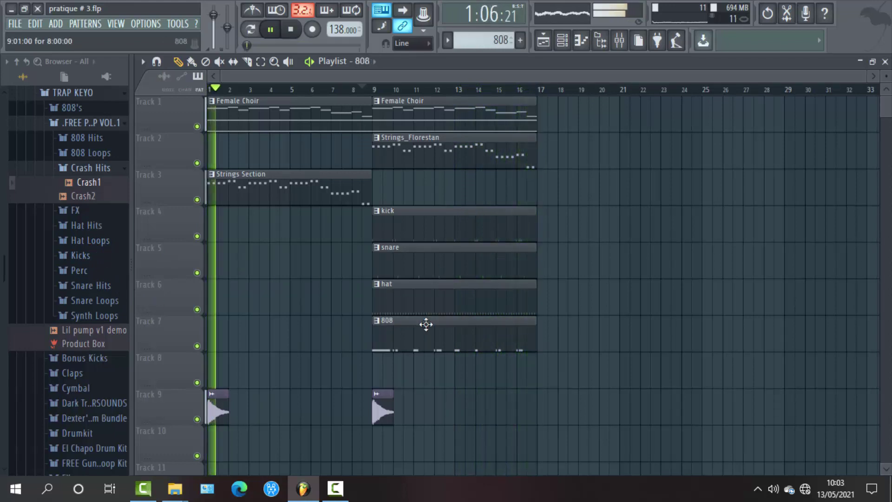
pyautogui.press('space')
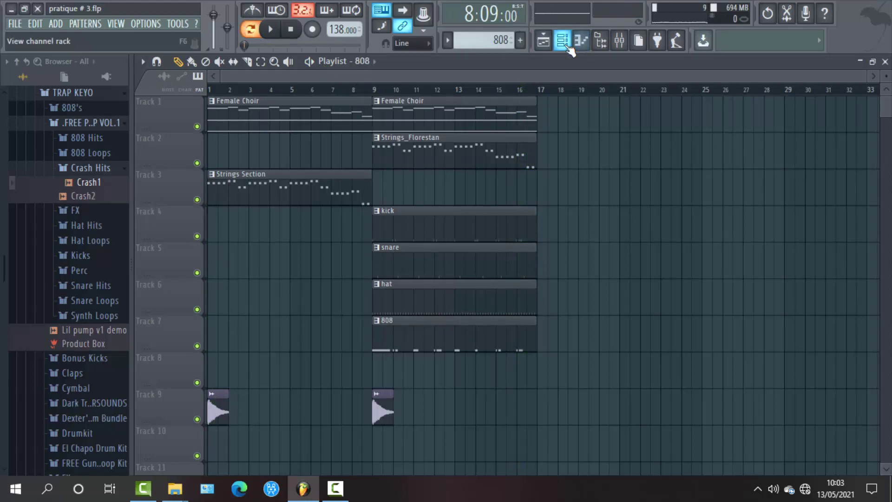
pyautogui.click(563, 41)
pyautogui.click(451, 321)
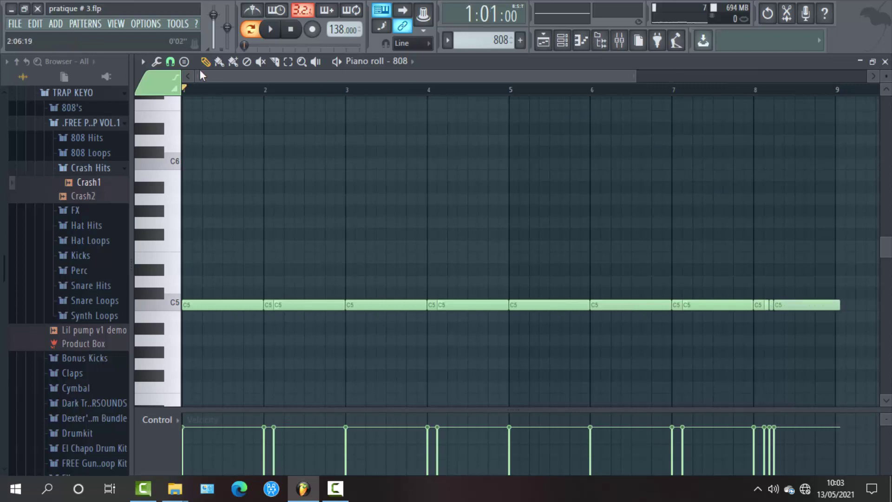
# - Trim the last 808 note to end at bar 9, close the Piano roll, and play the song from bar 9
pyautogui.moveTo(198, 73); pyautogui.dragTo(539, 111)
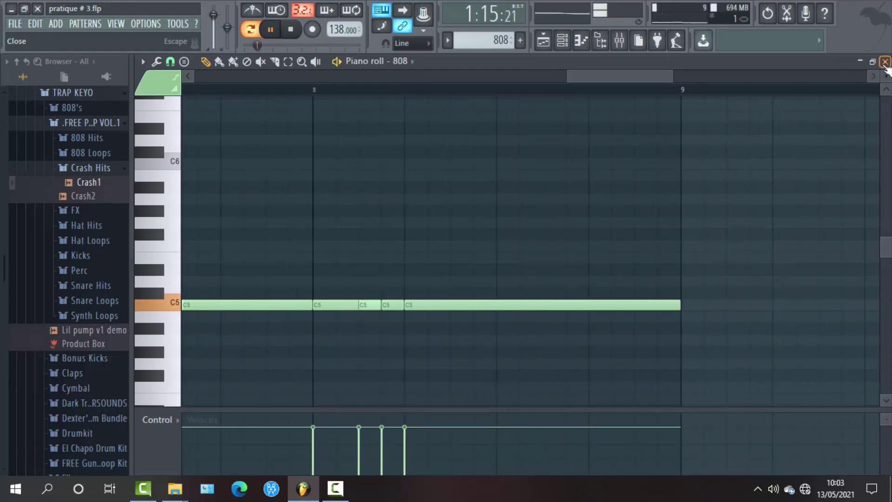
pyautogui.click(885, 62)
pyautogui.click(256, 31)
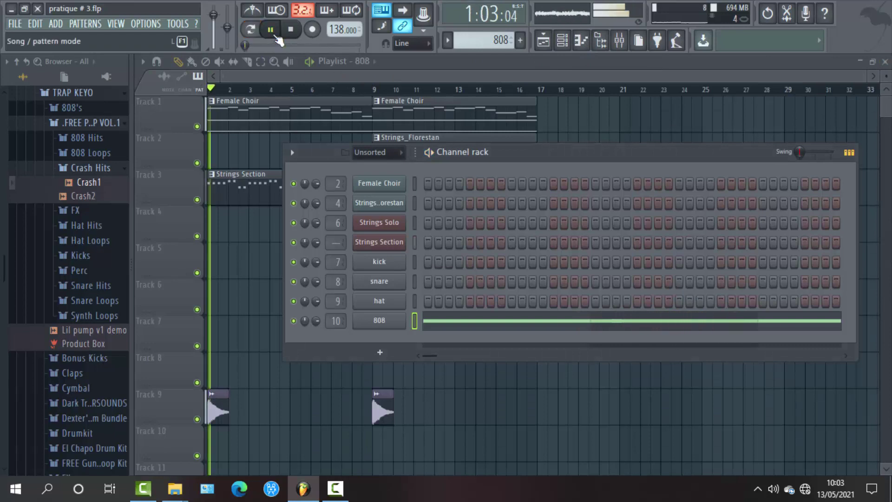
pyautogui.press('F6')
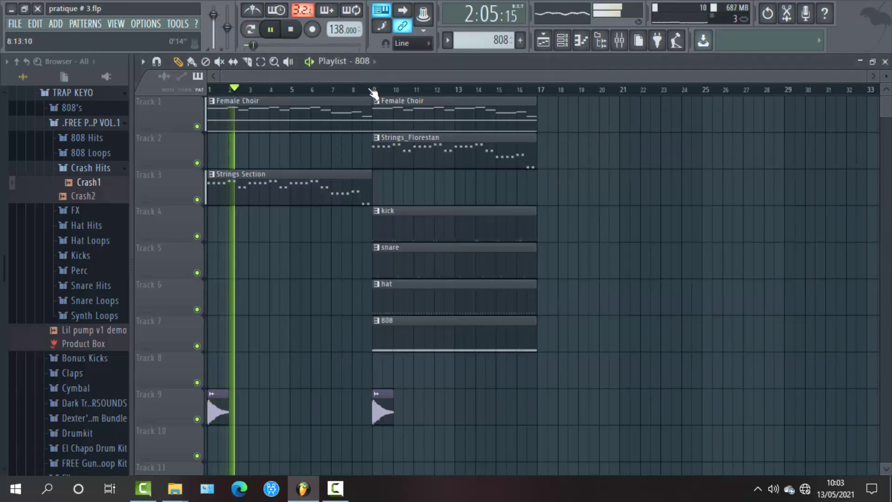
pyautogui.click(374, 89)
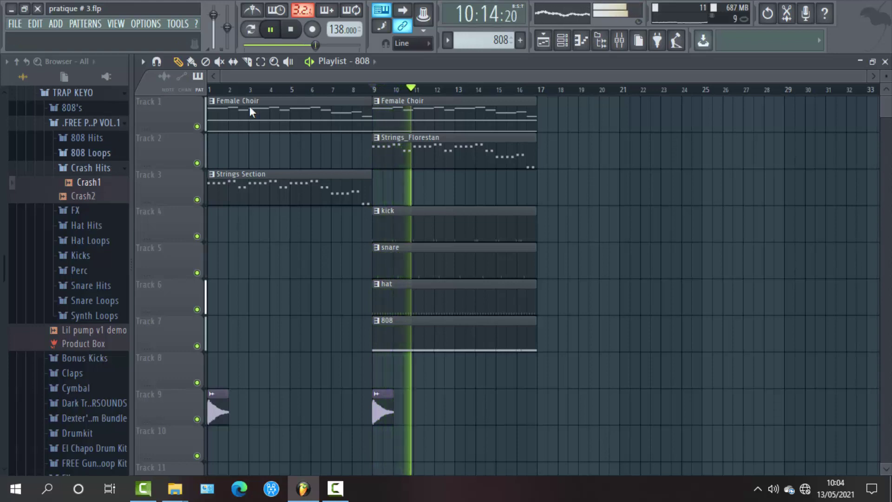
# - Stop playback and audition the Gucci_Prada and pump_yo_bass samples in the 808 Hits folder
pyautogui.click(562, 41)
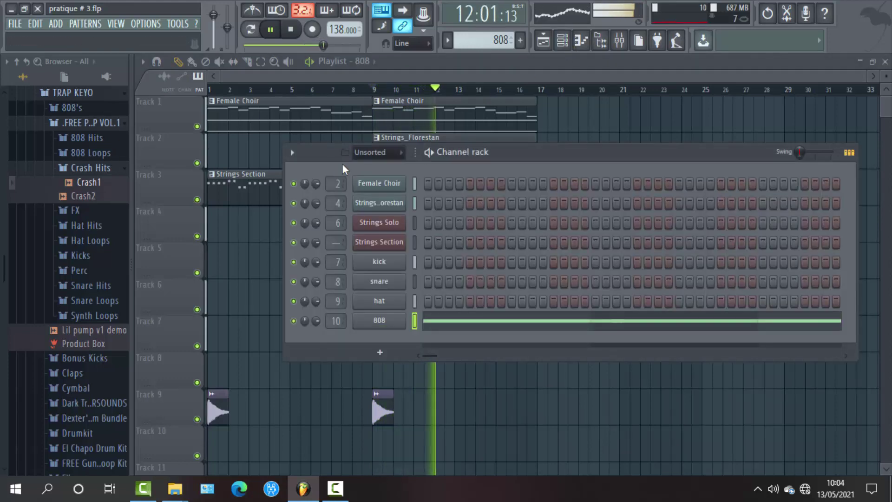
pyautogui.press('space')
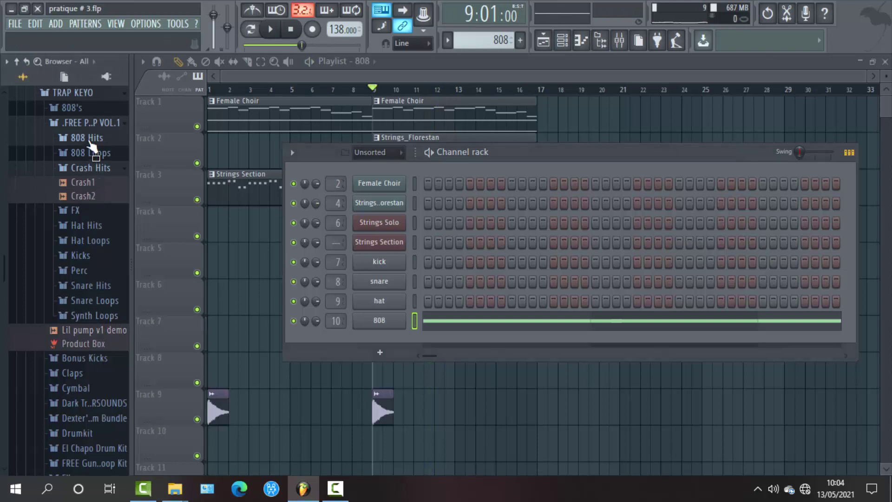
pyautogui.click(88, 138)
pyautogui.click(95, 152)
pyautogui.click(85, 169)
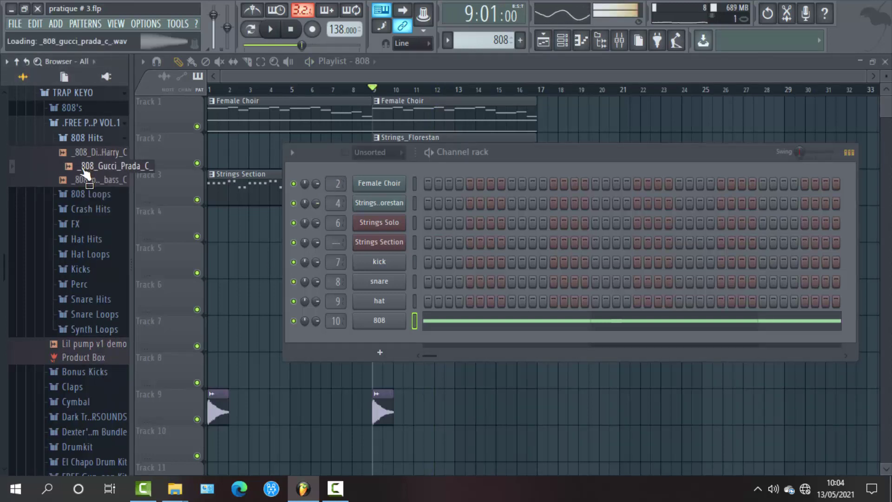
pyautogui.click(85, 181)
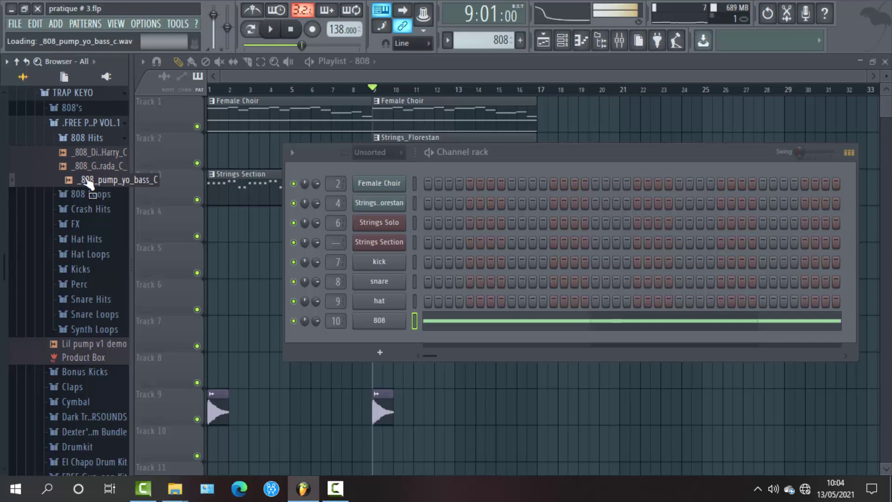
# - Replace the 808 channel's sample with 808 (4) from the 808's folder and play the song to hear it
pyautogui.click(72, 111)
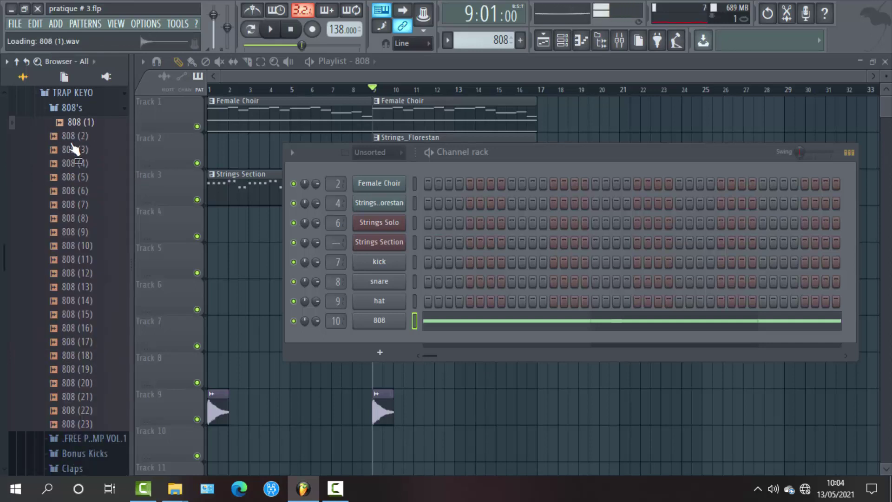
pyautogui.click(72, 165)
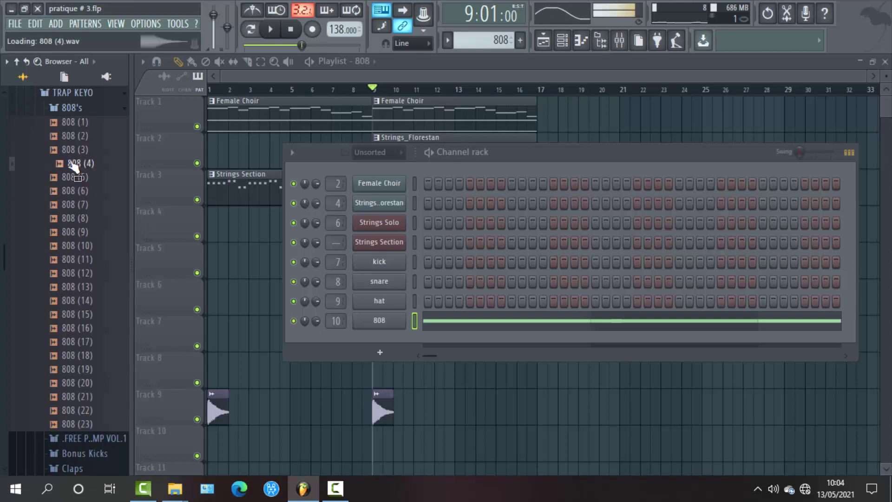
pyautogui.moveTo(308, 284); pyautogui.dragTo(378, 322)
pyautogui.press('space')
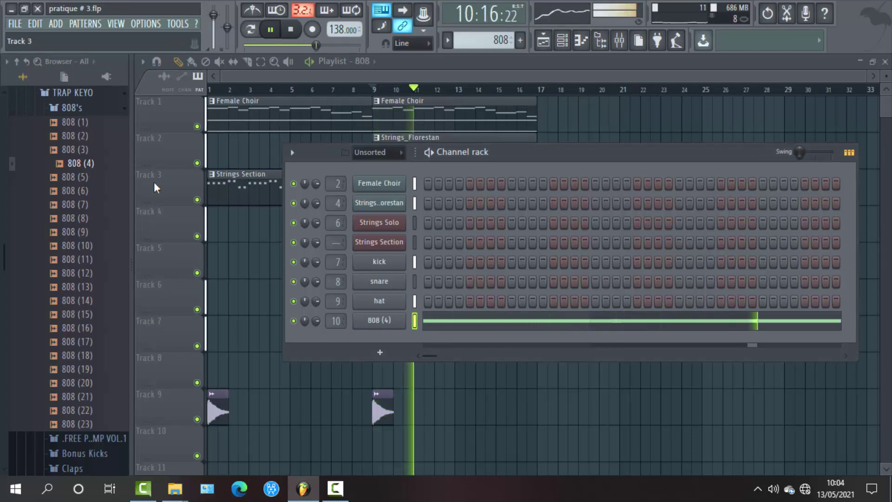
pyautogui.click(70, 109)
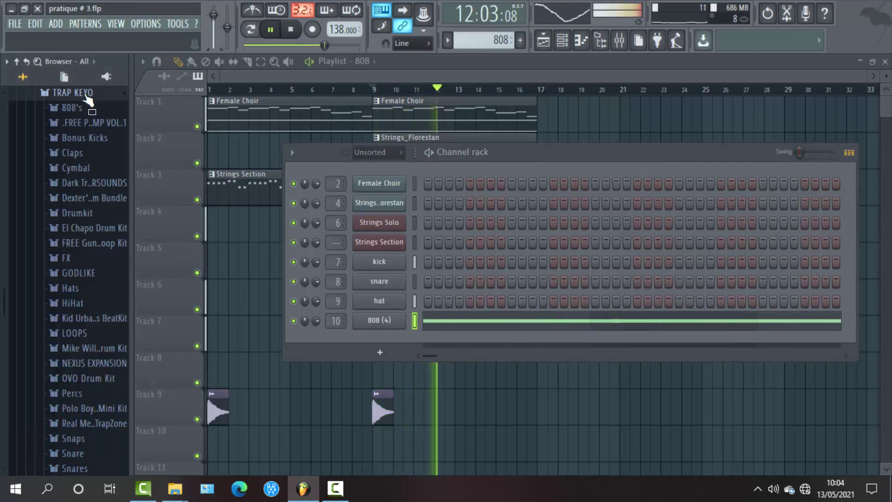
pyautogui.click(86, 94)
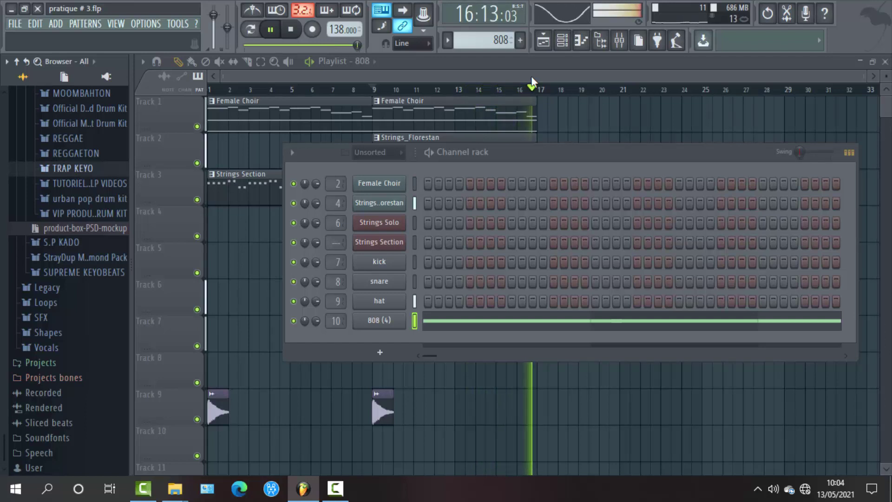
# - Check the Crash1 level on mixer track 11 against song playback, and close the mixer and channel rack
pyautogui.click(619, 41)
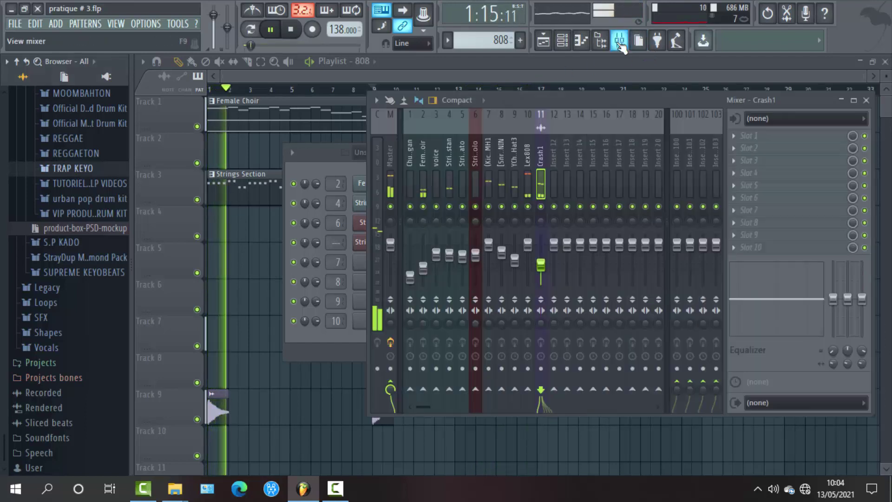
pyautogui.moveTo(541, 265); pyautogui.dragTo(540, 264)
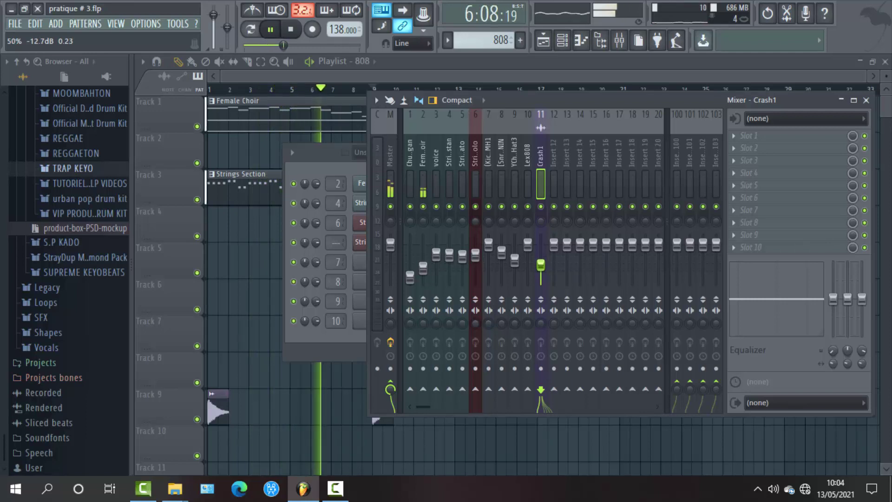
pyautogui.moveTo(540, 264); pyautogui.dragTo(540, 260)
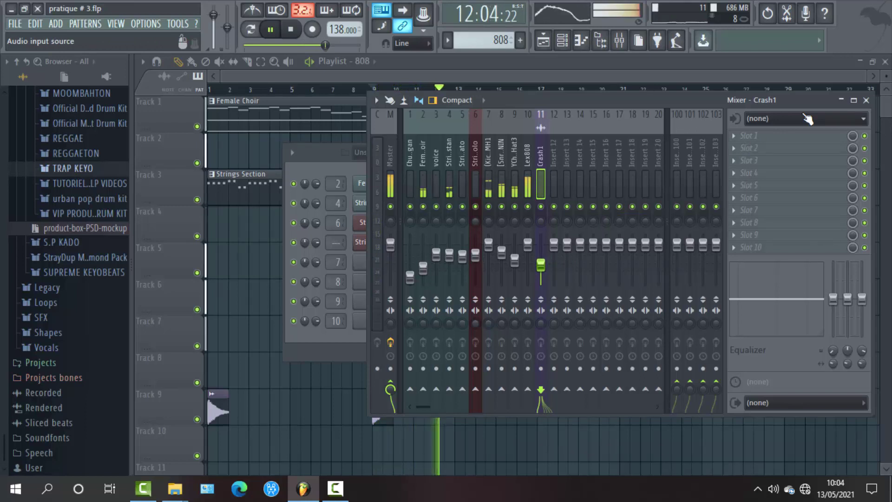
pyautogui.click(866, 101)
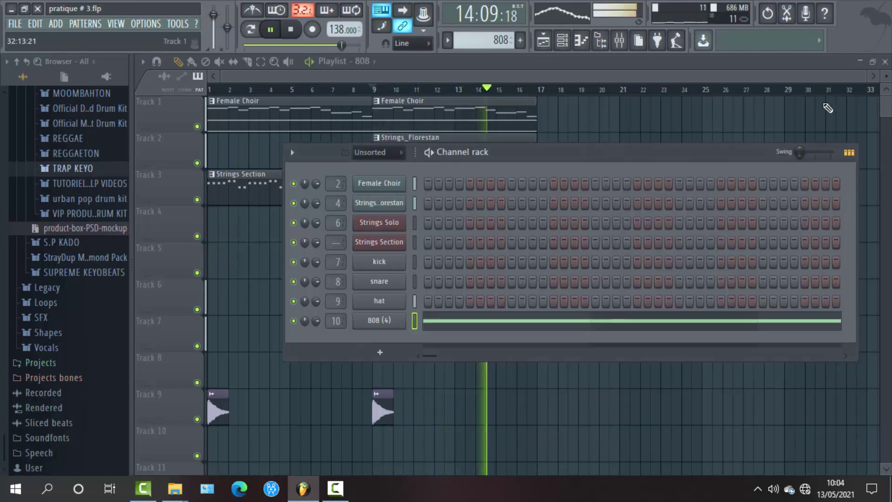
pyautogui.press('F6')
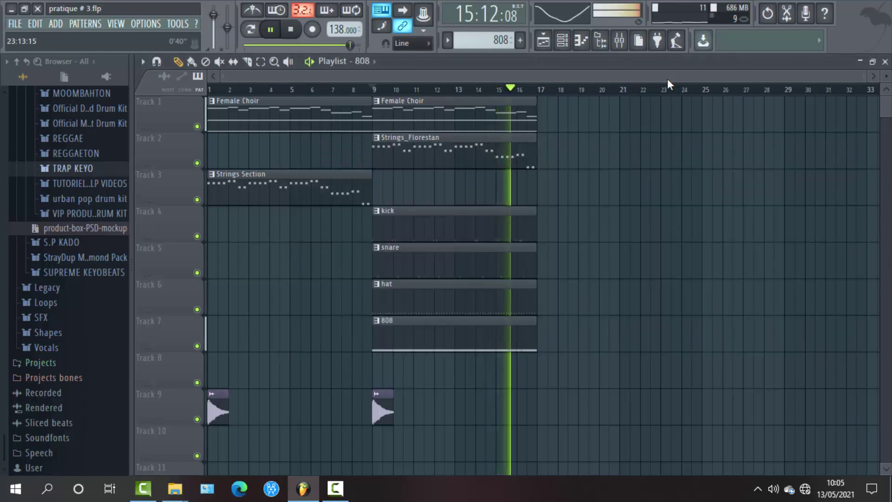
# - Select the Strings Section pattern, play it in pattern mode, and route its channel to free mixer track 12
pyautogui.click(622, 43)
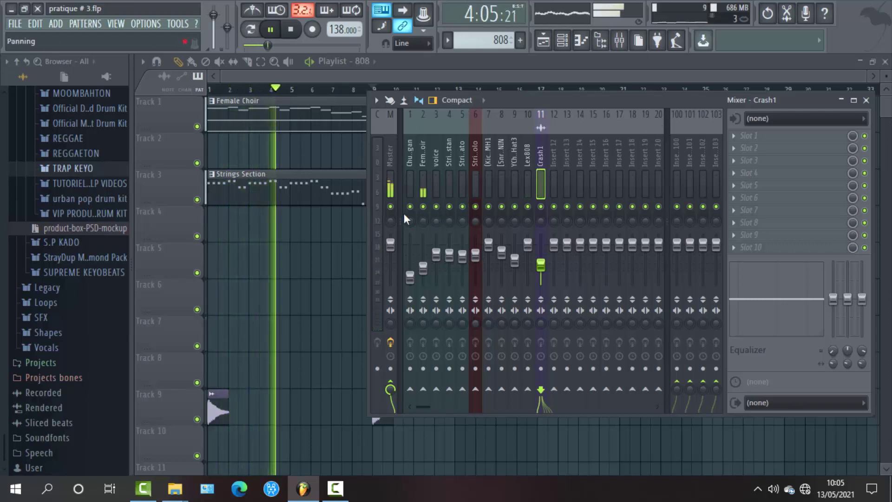
pyautogui.click(339, 186)
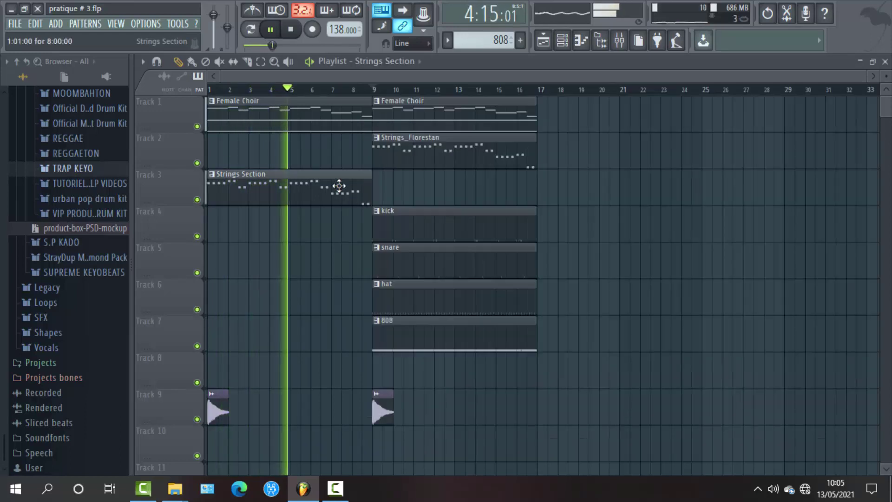
pyautogui.click(250, 30)
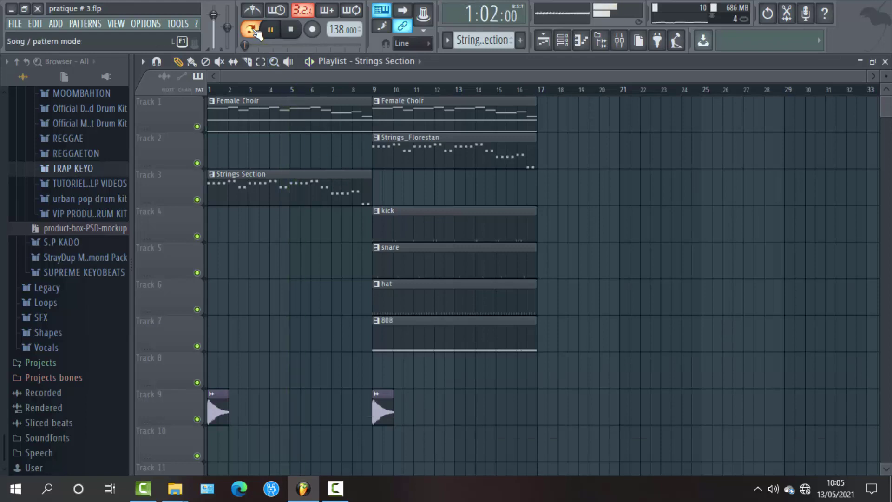
pyautogui.click(620, 41)
pyautogui.click(570, 42)
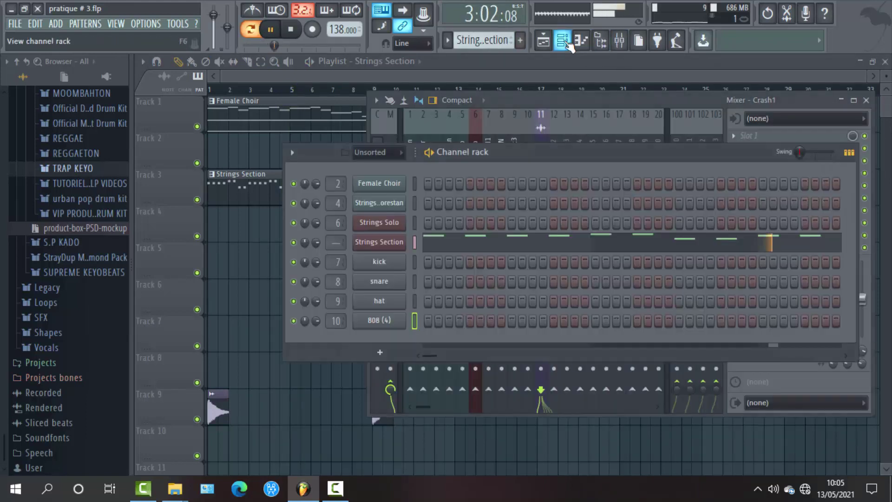
pyautogui.click(380, 244)
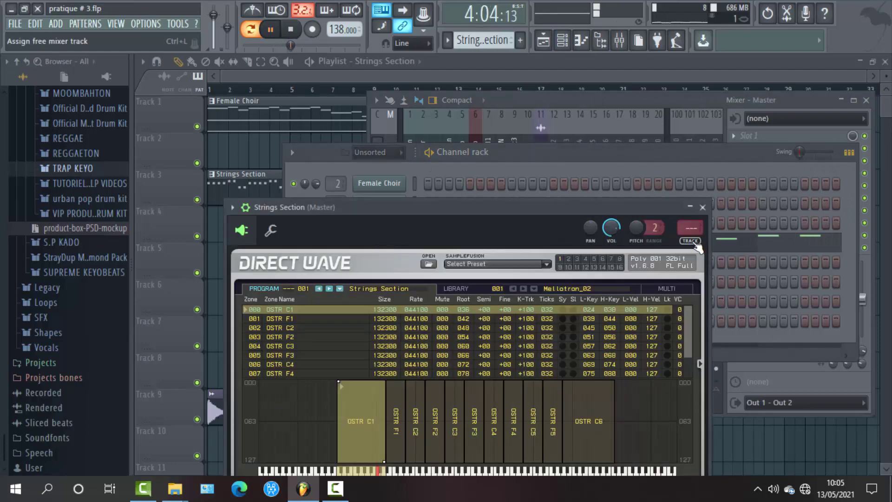
pyautogui.click(691, 228)
# - Lower the Strings Section level on mixer track 12 to 80% (-4.7 dB) during song playback, and collapse the sample folders
pyautogui.moveTo(553, 243); pyautogui.dragTo(554, 247)
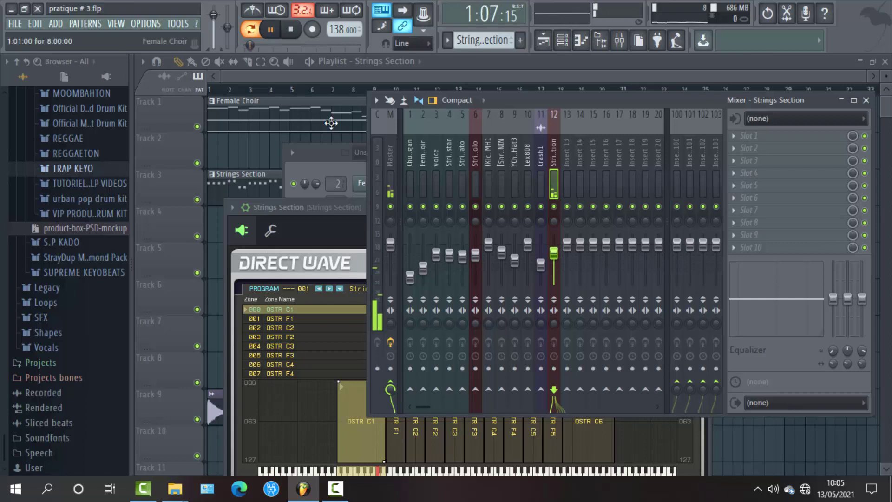
pyautogui.click(250, 29)
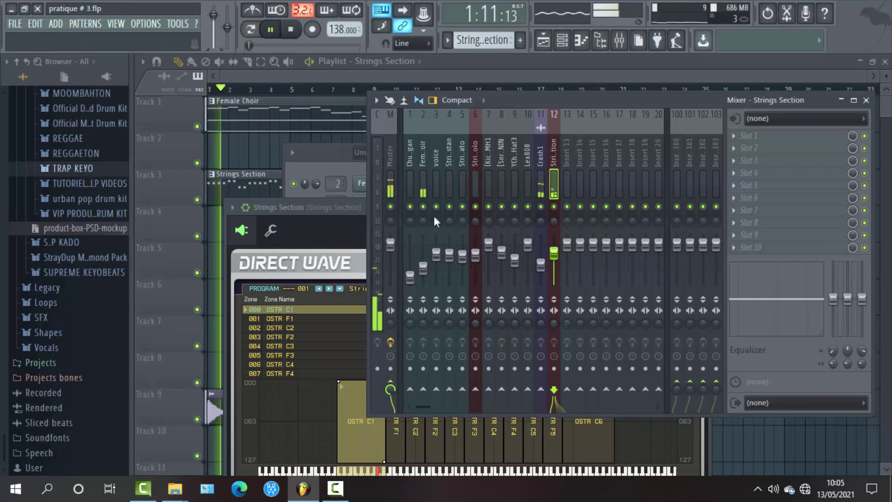
pyautogui.rightClick(553, 253)
pyautogui.click(567, 264)
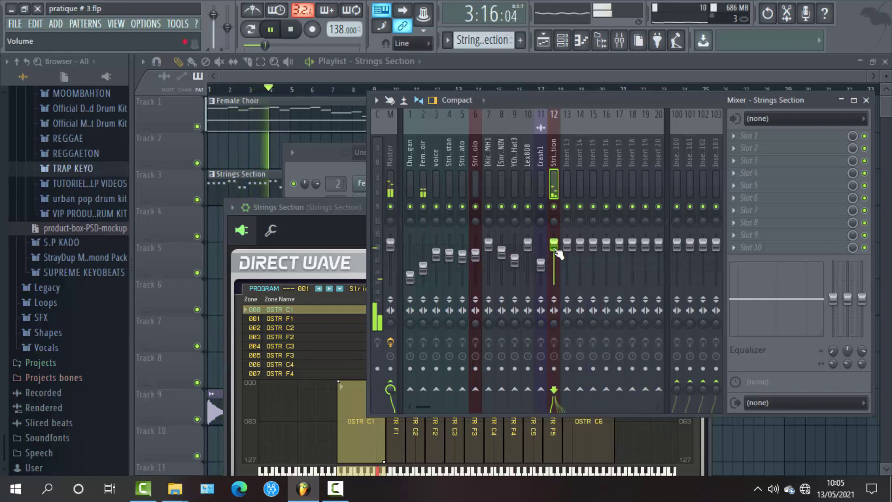
pyautogui.moveTo(556, 250); pyautogui.dragTo(556, 257)
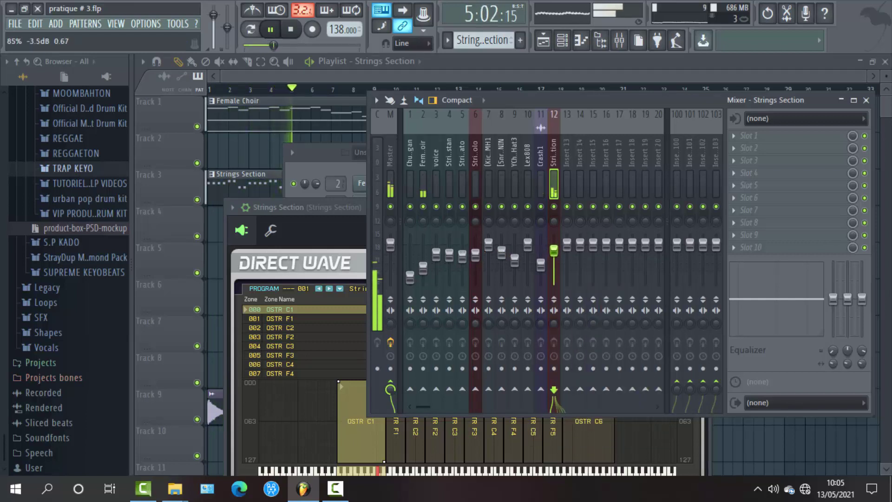
pyautogui.moveTo(554, 251); pyautogui.dragTo(554, 252)
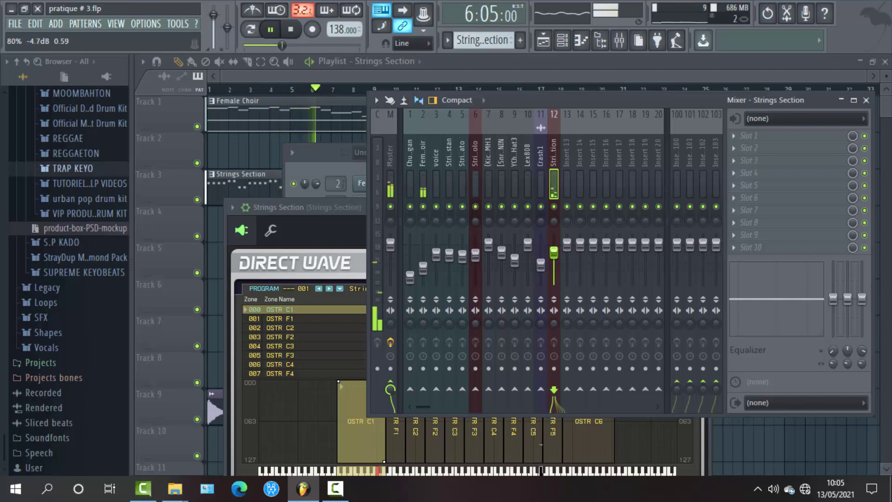
pyautogui.click(536, 77)
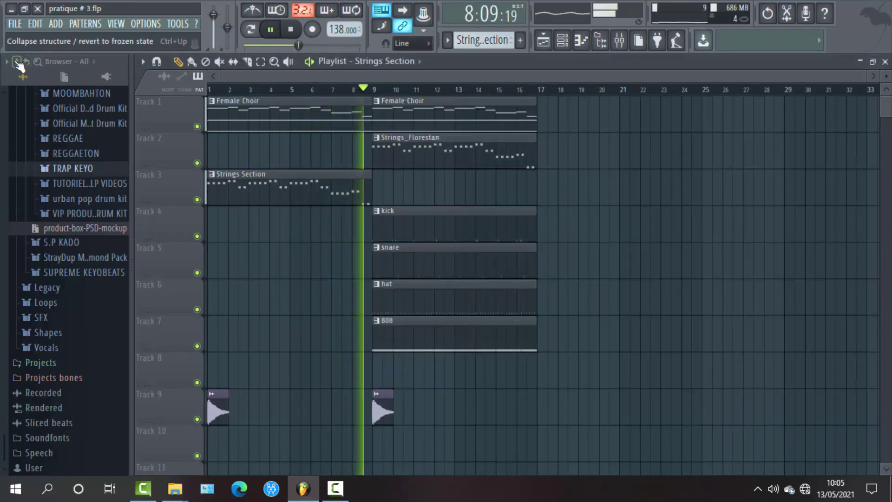
pyautogui.click(17, 62)
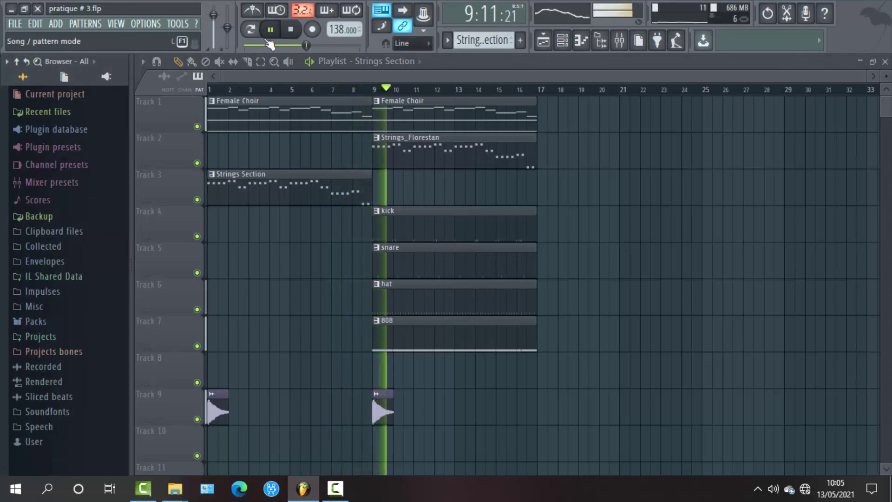
# - Try lowering the Lex808 level on mixer track 10 to 77% (-5.5 dB), reset it, and close the mixer
pyautogui.click(620, 40)
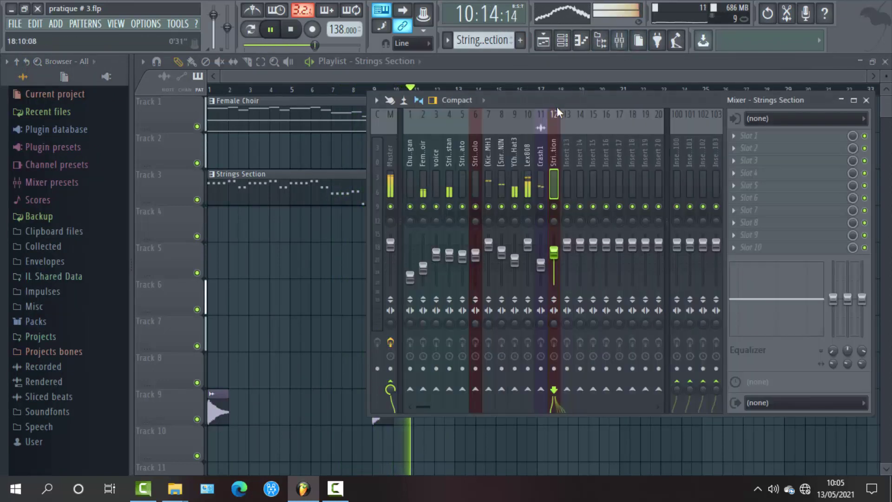
pyautogui.click(526, 144)
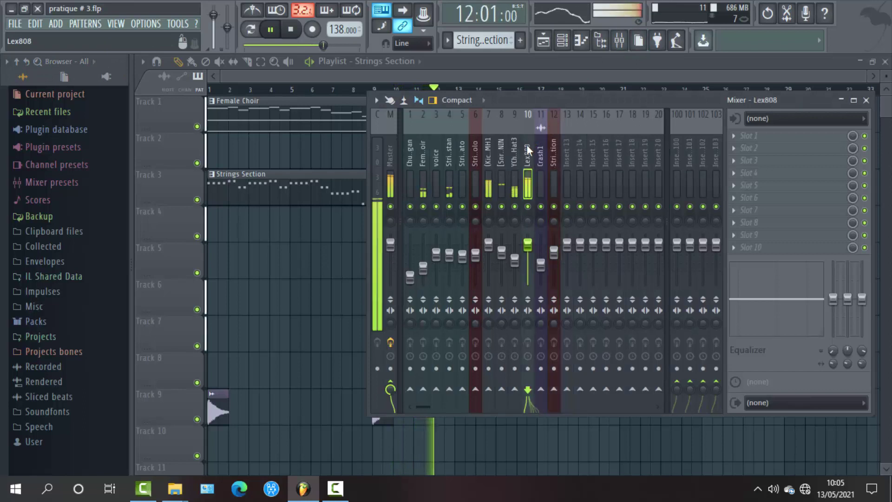
pyautogui.moveTo(527, 245); pyautogui.dragTo(527, 253)
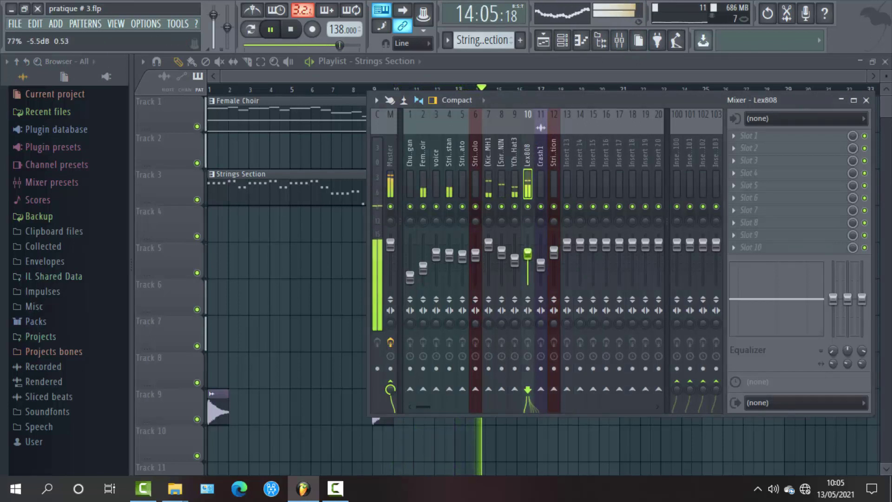
pyautogui.rightClick(527, 253)
pyautogui.click(540, 258)
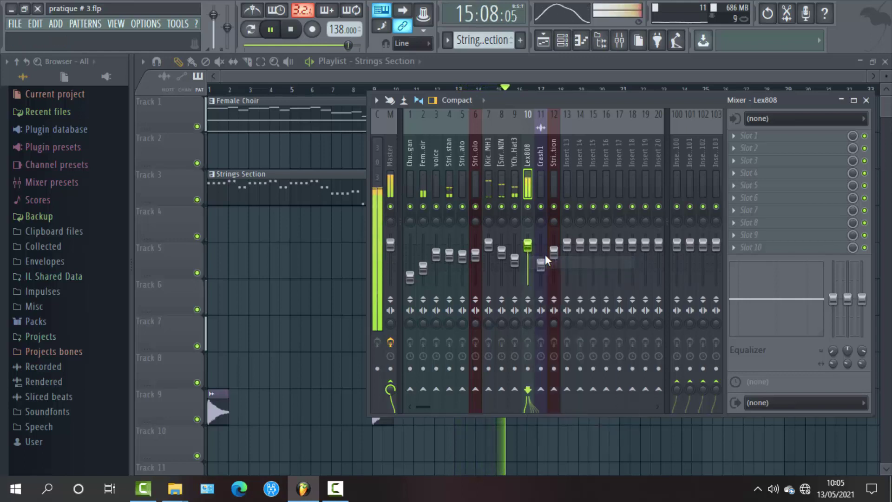
pyautogui.click(866, 100)
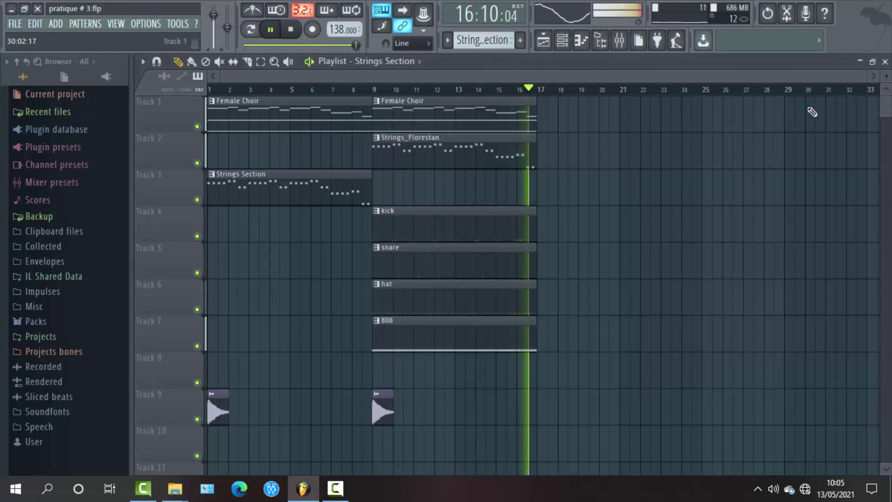
# - Stop the song playback and show the channel rack
pyautogui.press('space')
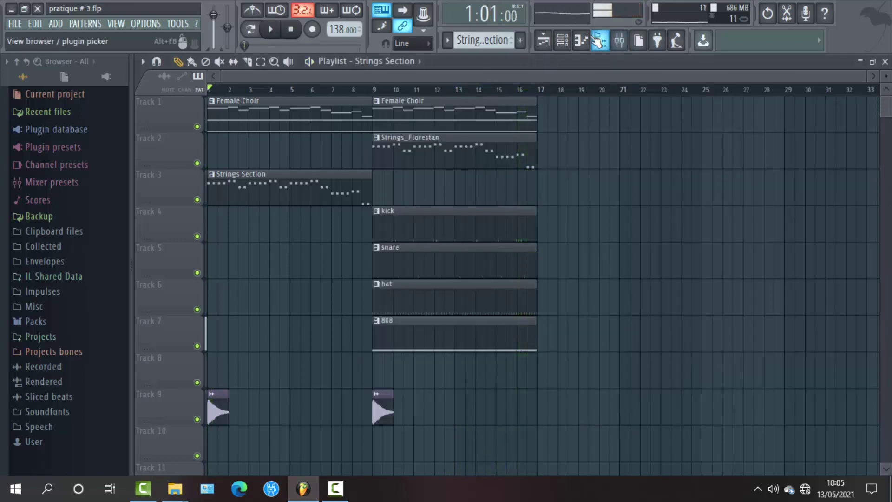
pyautogui.click(572, 39)
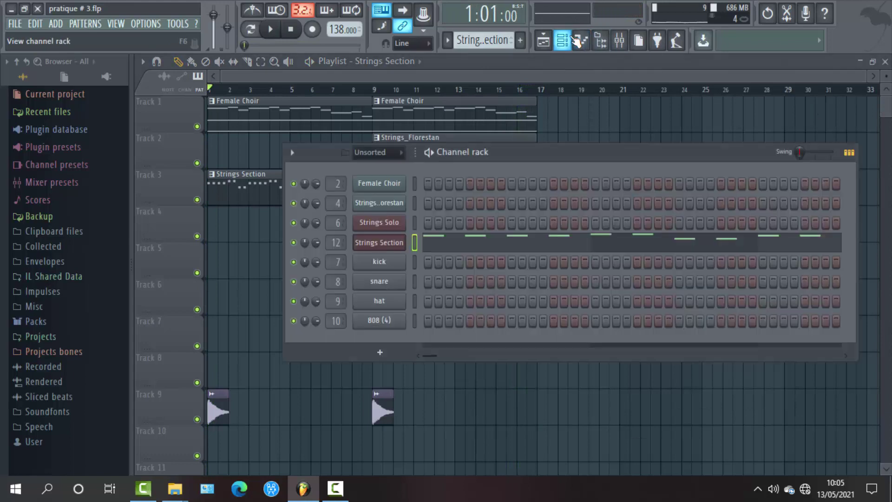
pyautogui.click(448, 40)
pyautogui.click(477, 145)
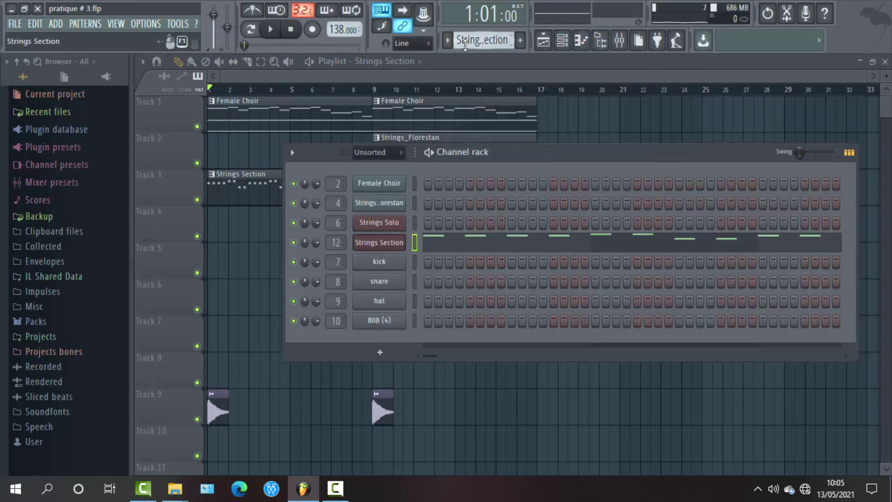
pyautogui.press('F4')
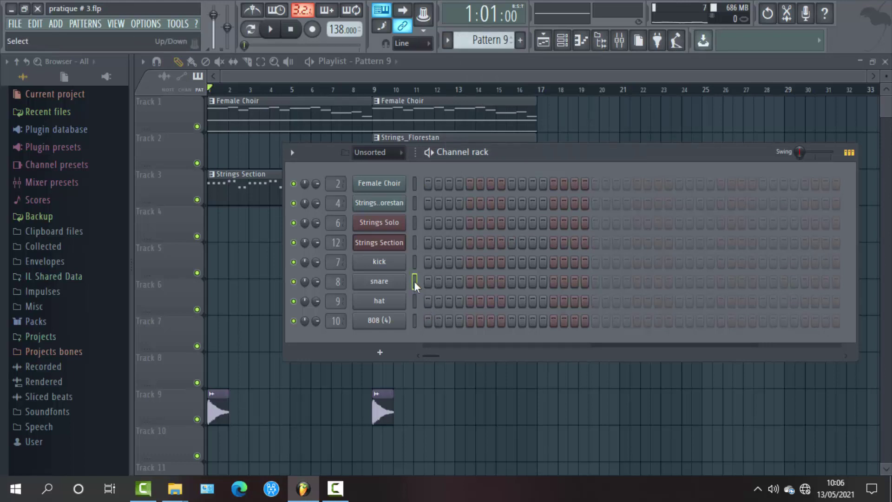
pyautogui.rightClick(392, 284)
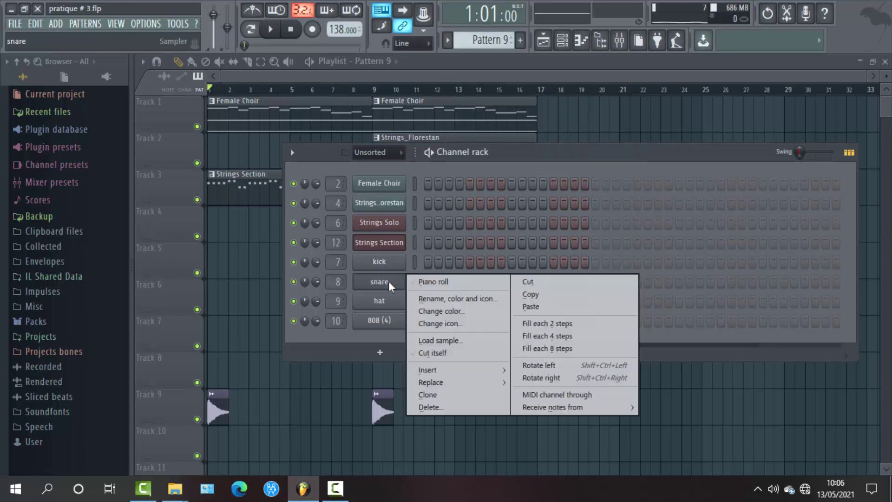
pyautogui.click(486, 151)
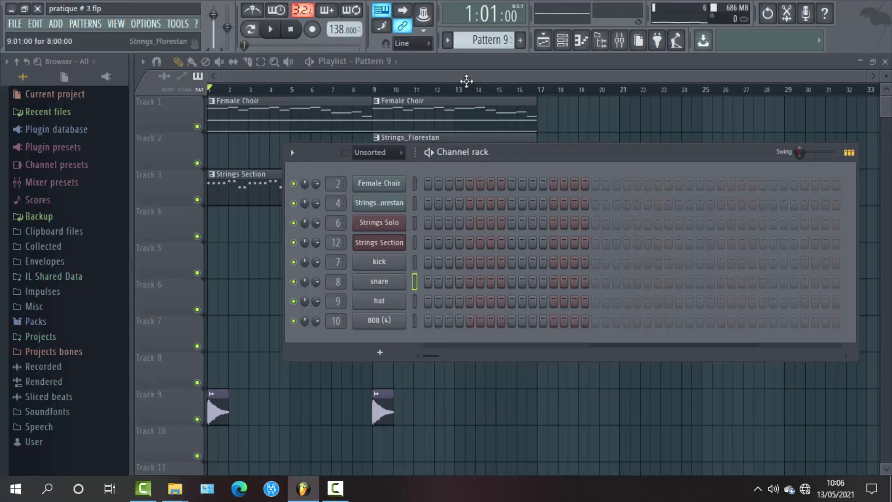
pyautogui.click(447, 40)
pyautogui.click(474, 131)
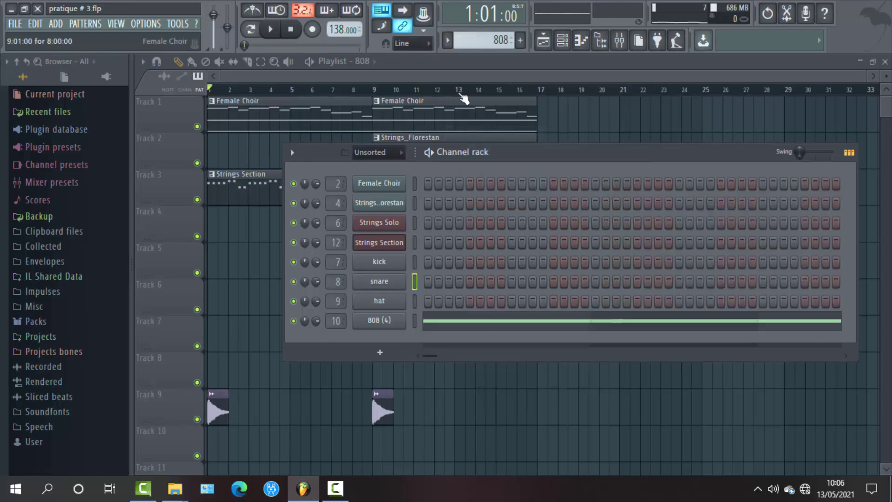
# - Select the Strings Solo pattern and open the snare channel in the piano roll
pyautogui.click(448, 40)
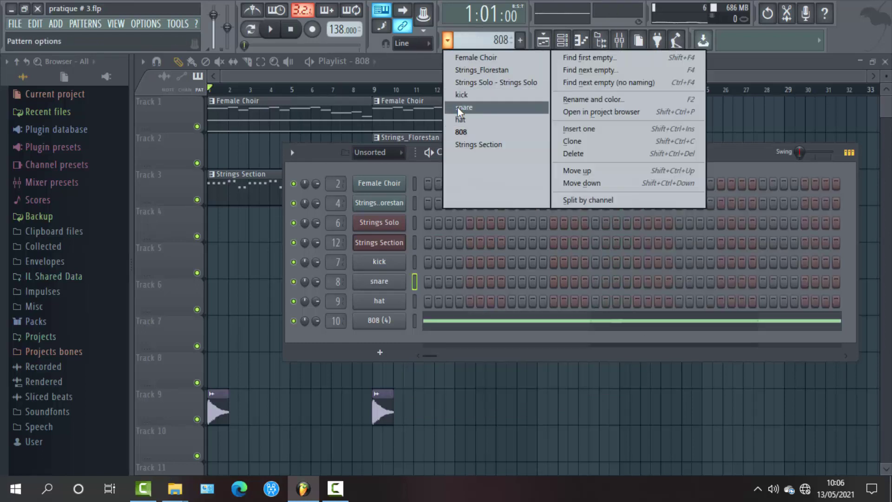
pyautogui.click(470, 83)
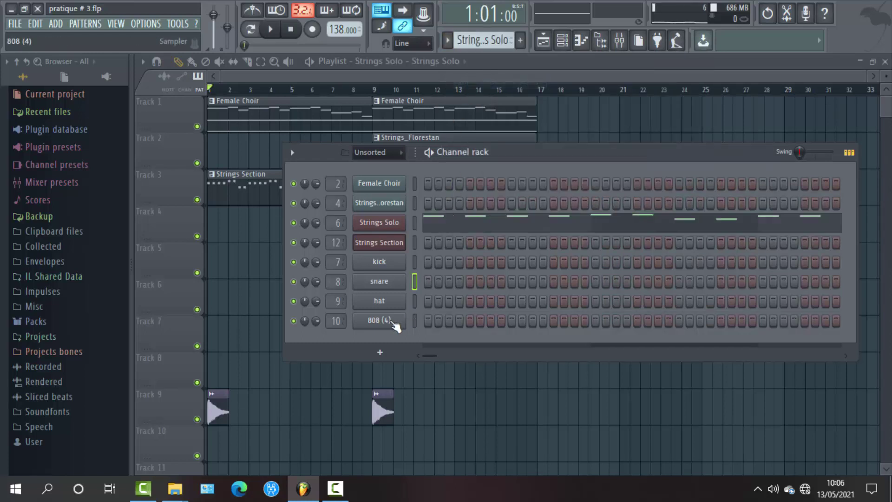
pyautogui.rightClick(402, 282)
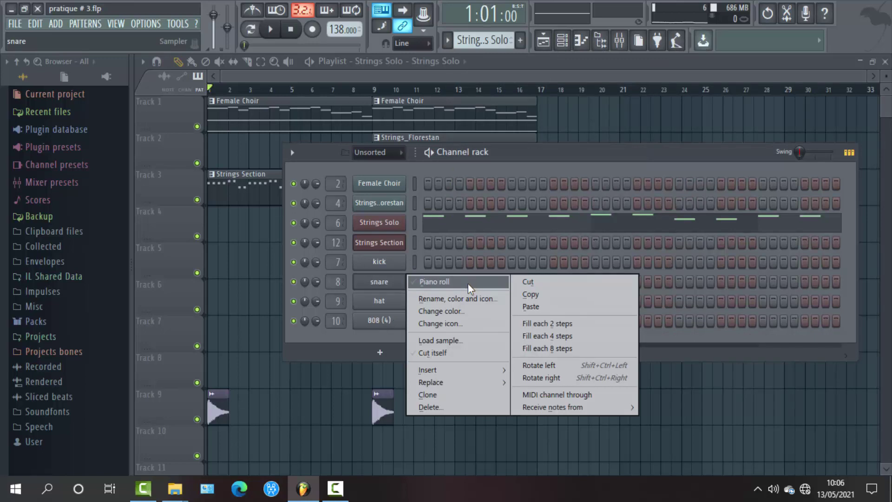
pyautogui.click(467, 283)
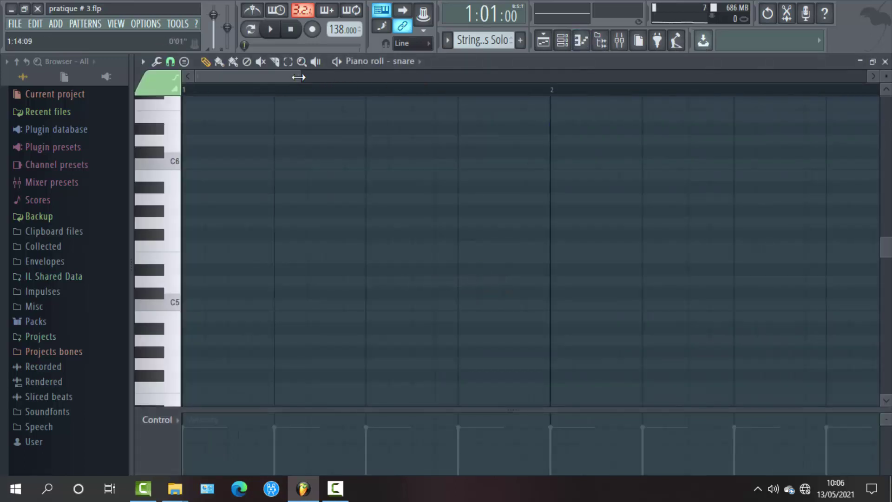
# - Fill bar 5 of the snare with four one-beat F#5 notes and switch playback to pattern mode
pyautogui.moveTo(298, 77); pyautogui.dragTo(867, 77)
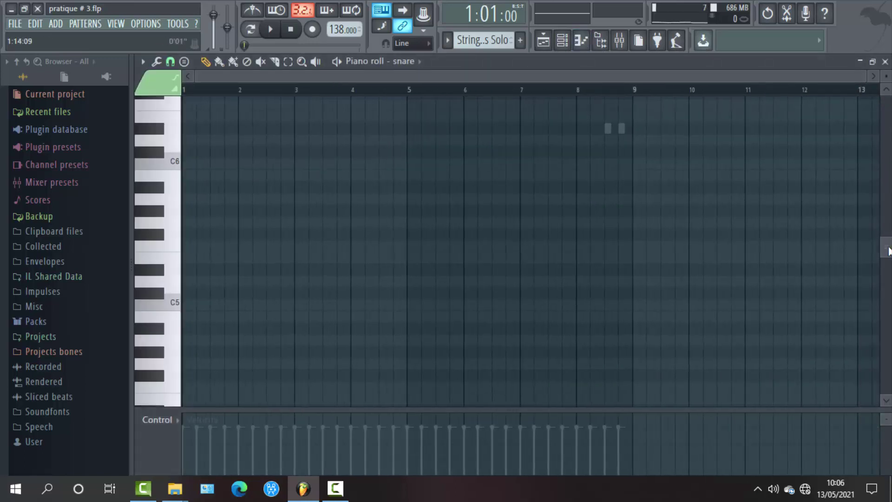
pyautogui.moveTo(888, 250)
pyautogui.mouseDown()
pyautogui.moveTo(887, 205)
pyautogui.moveTo(887, 247)
pyautogui.mouseUp()
pyautogui.click(410, 268)
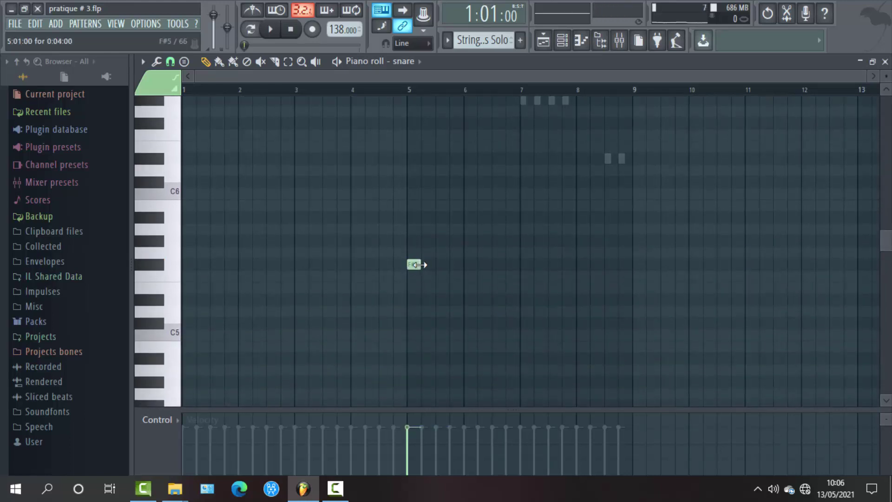
pyautogui.click(428, 265)
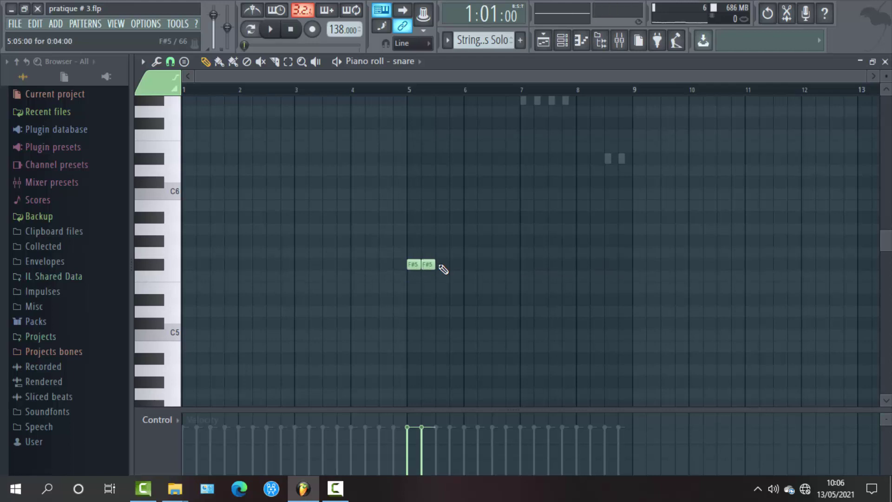
pyautogui.click(440, 264)
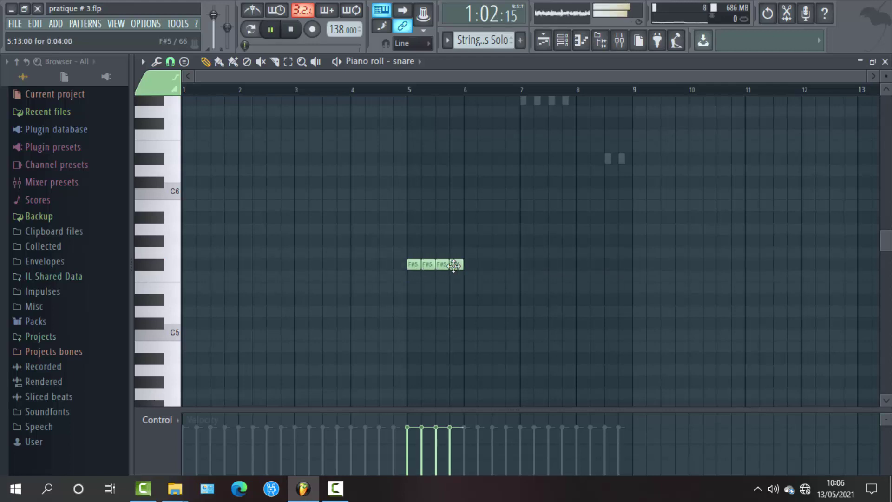
pyautogui.click(251, 29)
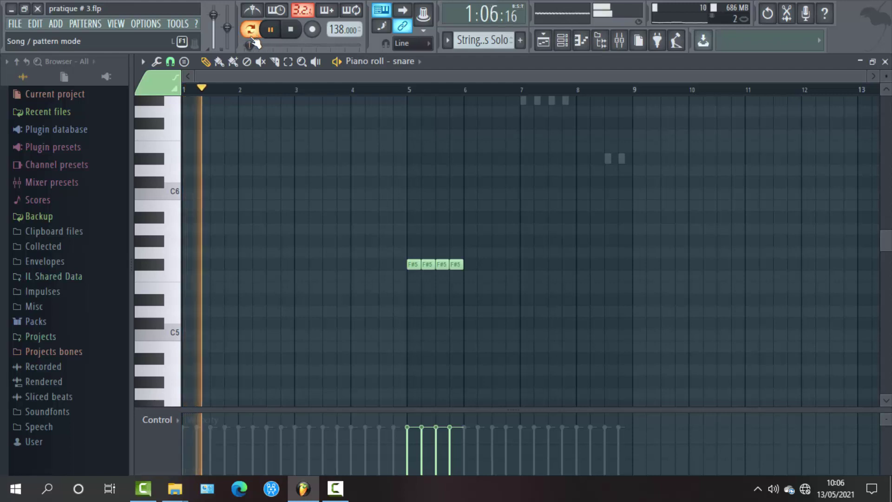
# - Set the piano roll snap to 1/4 step and draw two half-beat F#5 snare notes at the start of bar 6
pyautogui.click(170, 62)
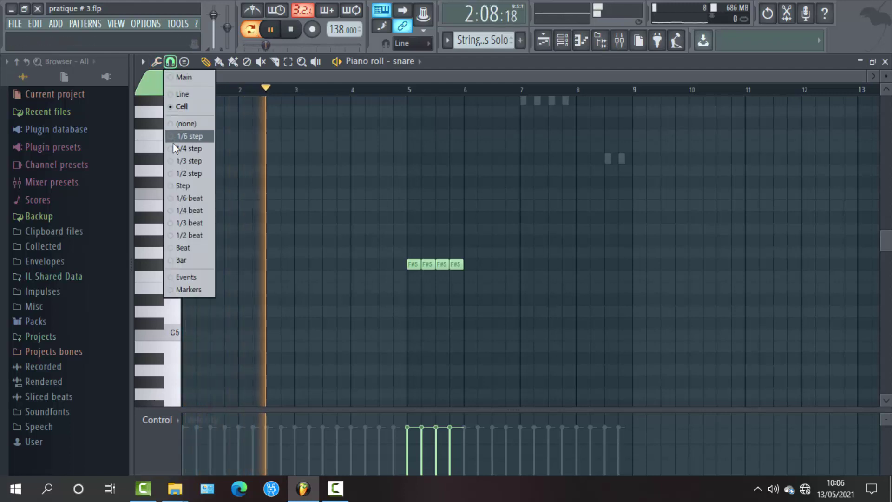
pyautogui.click(189, 148)
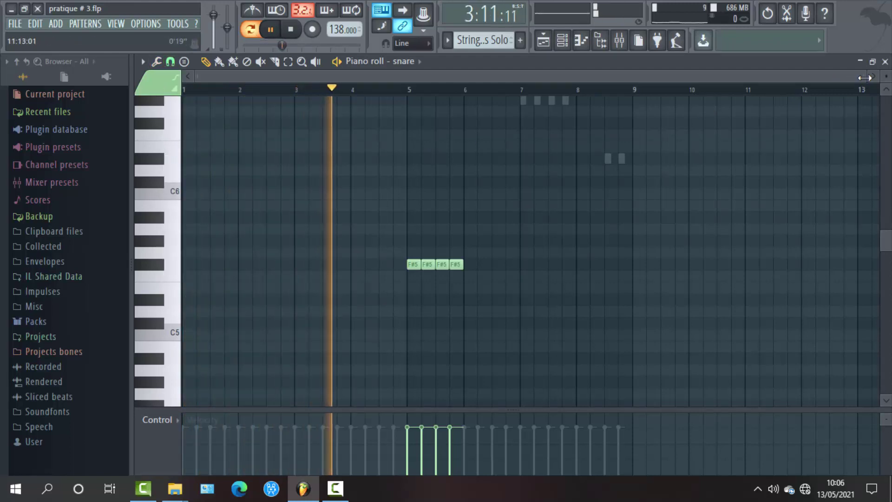
pyautogui.moveTo(865, 76); pyautogui.dragTo(644, 69)
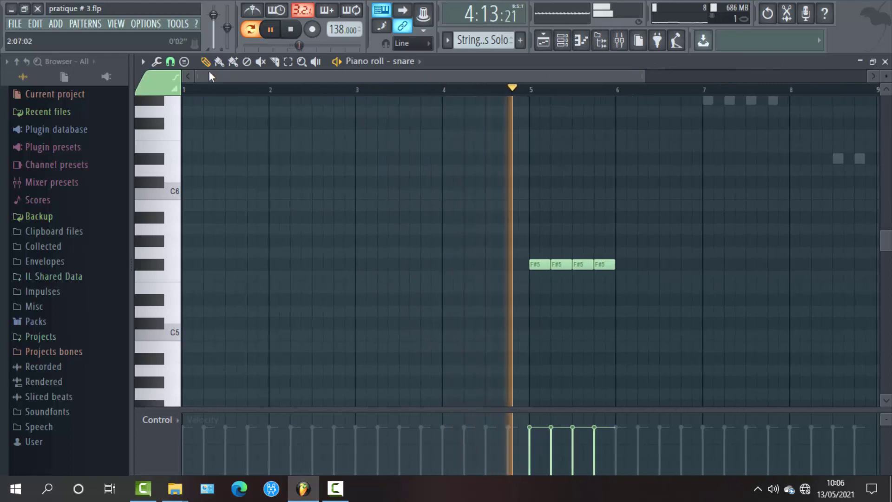
pyautogui.moveTo(197, 74); pyautogui.dragTo(378, 103)
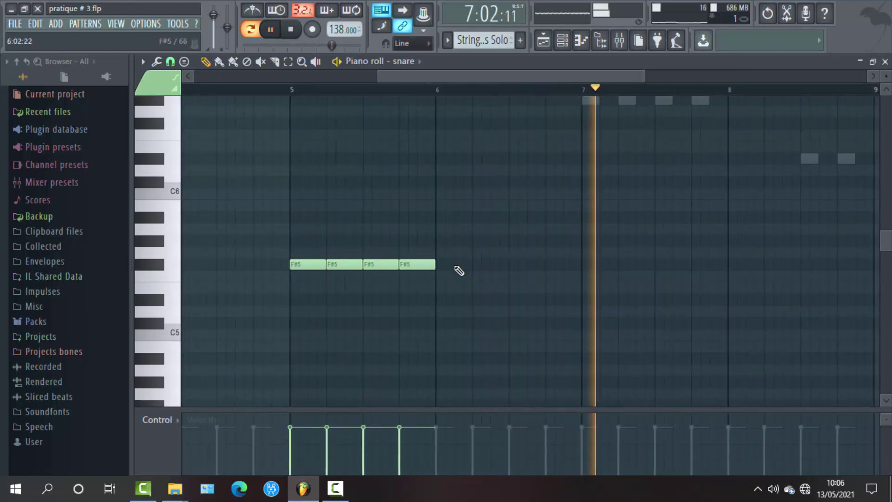
pyautogui.click(453, 265)
pyautogui.moveTo(457, 265); pyautogui.dragTo(444, 264)
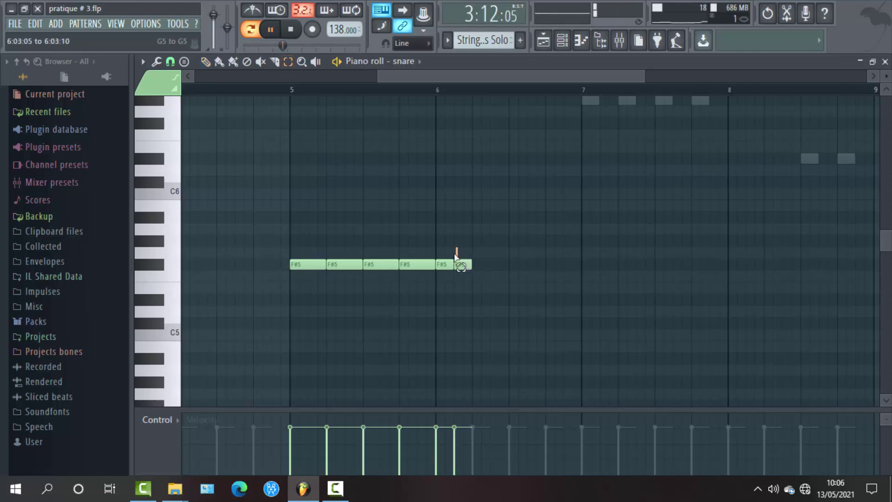
# - Duplicate the two half-beat F#5 notes three times to fill bar 6, and stop playback
pyautogui.moveTo(444, 237); pyautogui.dragTo(482, 292)
pyautogui.hotkey('ctrl', 'b')
pyautogui.hotkey('ctrl', 'b')
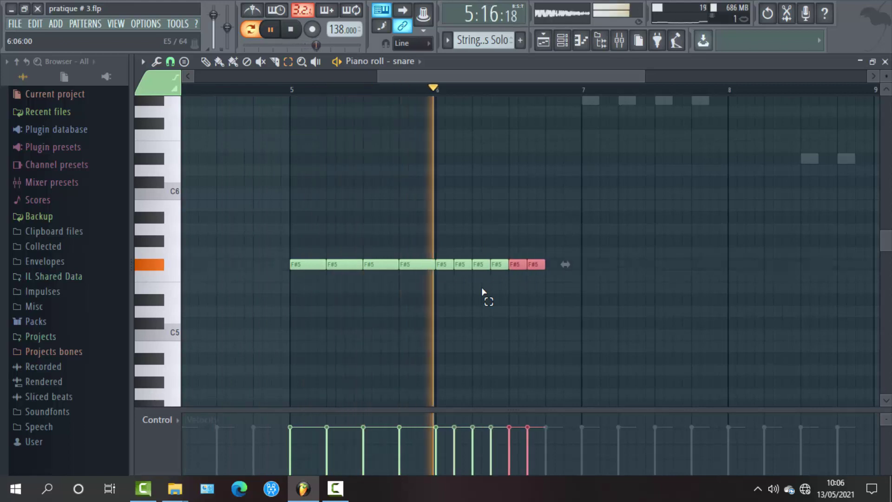
pyautogui.hotkey('ctrl', 'b')
pyautogui.press('space')
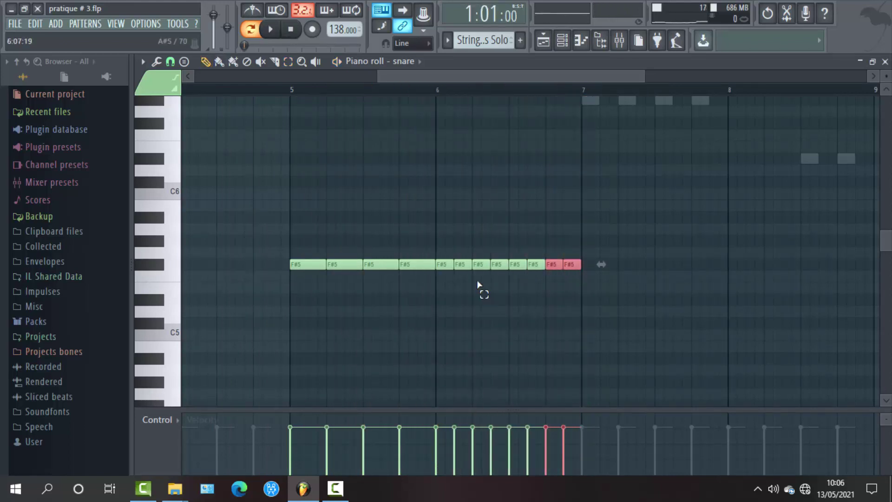
# - Draw three quarter-beat F#5 snare notes at the start of bar 7 and duplicate them until they fill the bar exactly
pyautogui.click(601, 264)
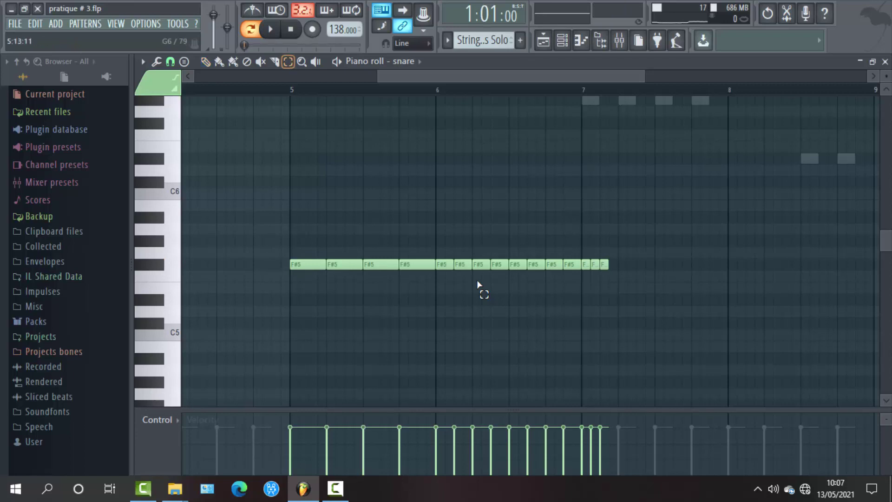
pyautogui.moveTo(584, 224); pyautogui.dragTo(596, 269)
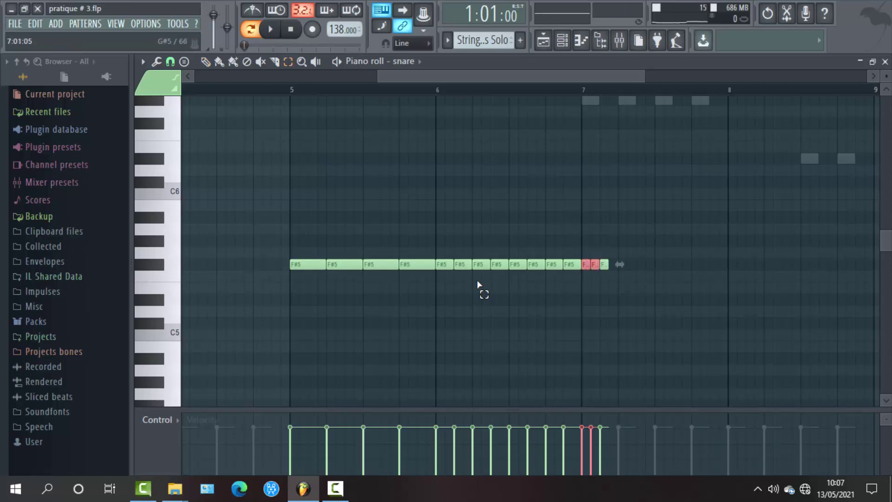
pyautogui.moveTo(581, 235); pyautogui.dragTo(609, 269)
pyautogui.hotkey('ctrl', 'b')
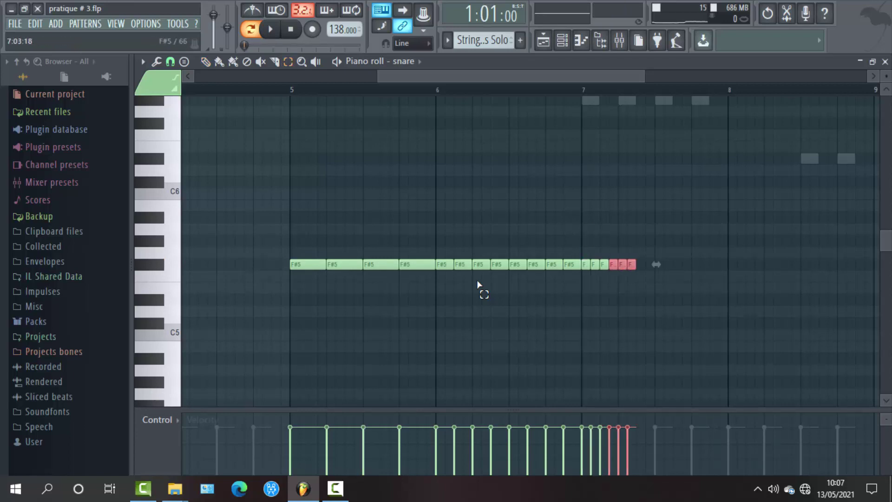
pyautogui.hotkey('ctrl', 'b')
pyautogui.hotkey('ctrl', 'b')
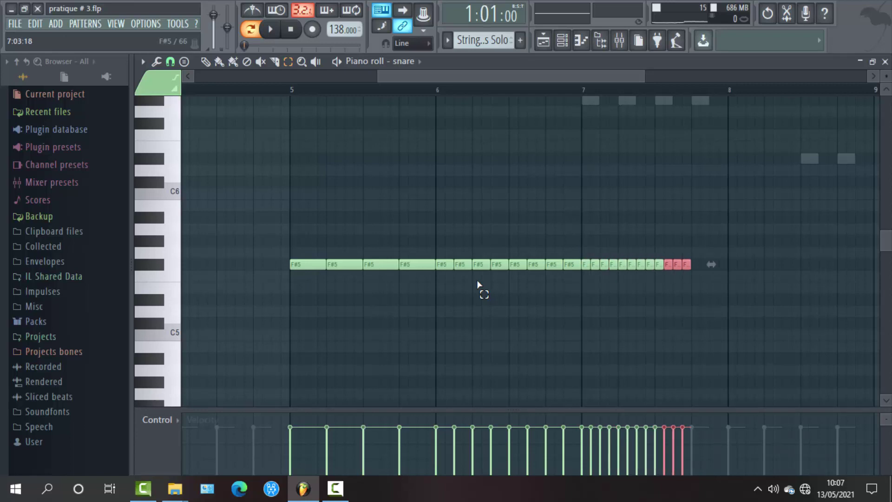
pyautogui.hotkey('ctrl', 'b')
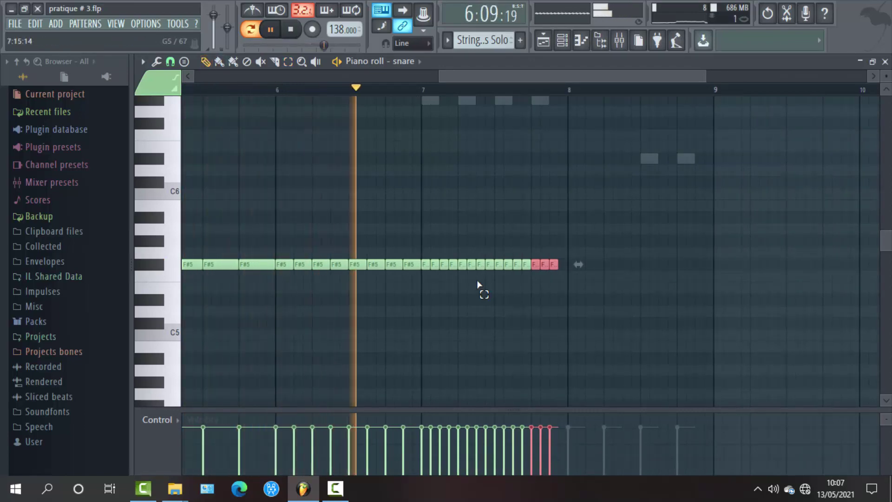
pyautogui.hotkey('ctrl', 'z')
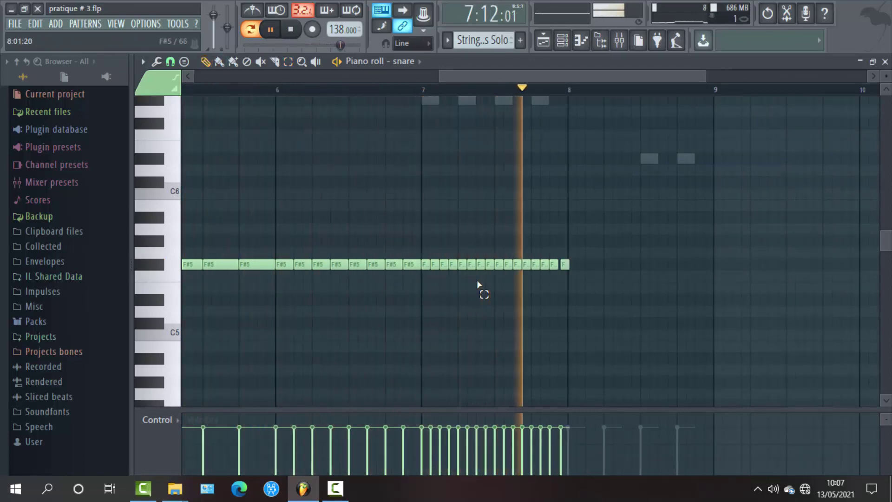
pyautogui.hotkey('ctrl', 'z')
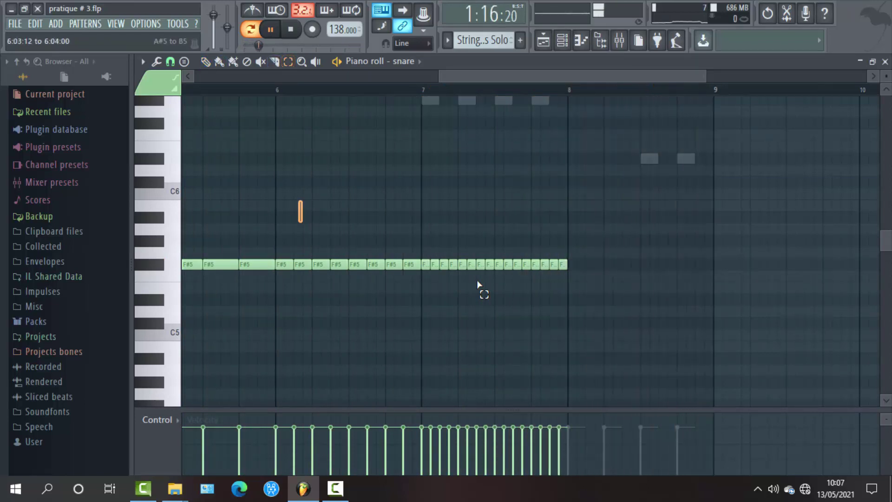
# - Transpose all the snare notes in bar 6 down two semitones to E5
pyautogui.moveTo(303, 222); pyautogui.dragTo(403, 294)
pyautogui.moveTo(280, 213); pyautogui.dragTo(404, 305)
pyautogui.press('Down')
pyautogui.press('Down')
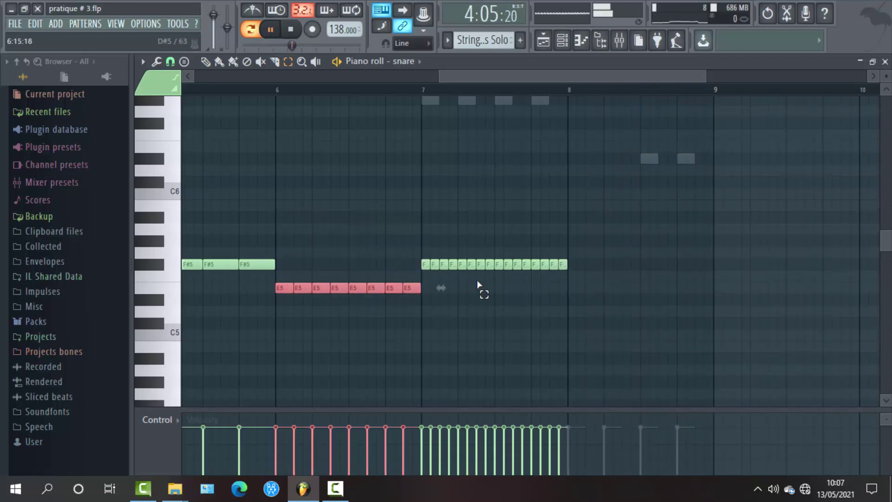
# - Transpose the first eight snare notes of bar 7 down four semitones to D5
pyautogui.moveTo(419, 236); pyautogui.dragTo(564, 281)
pyautogui.moveTo(478, 281); pyautogui.dragTo(477, 282)
pyautogui.press('Down')
pyautogui.press('Down')
pyautogui.press('Down')
pyautogui.press('Down')
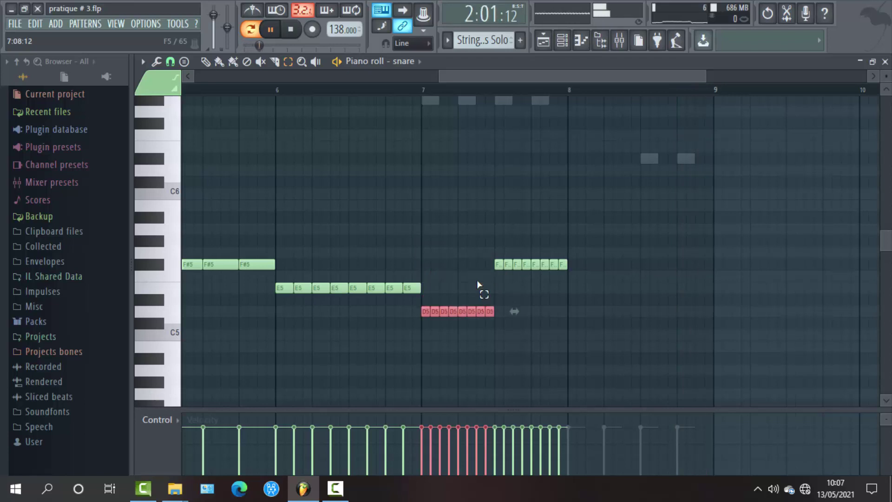
# - Transpose the last eight snare notes of bar 7 down to C5
pyautogui.moveTo(491, 249); pyautogui.dragTo(557, 279)
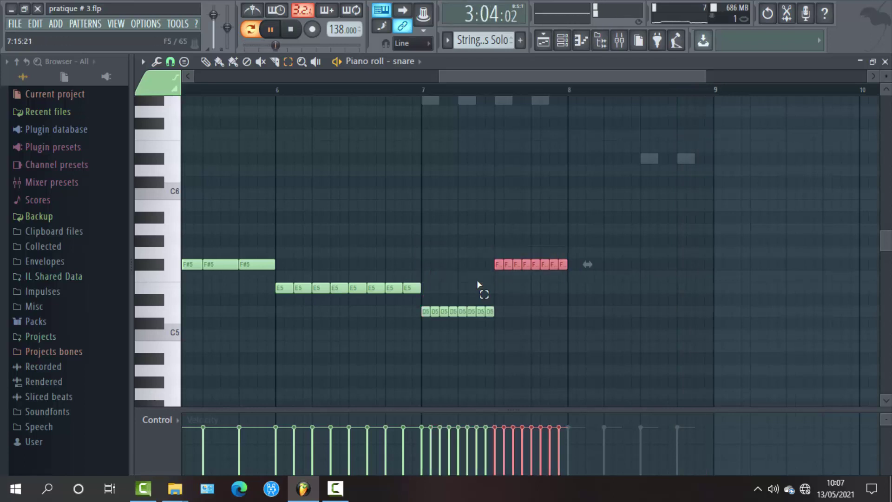
pyautogui.press('Down')
pyautogui.press('Down')
pyautogui.press('Down')
pyautogui.press('Down')
pyautogui.press('Down')
pyautogui.press('Down')
pyautogui.press('Down')
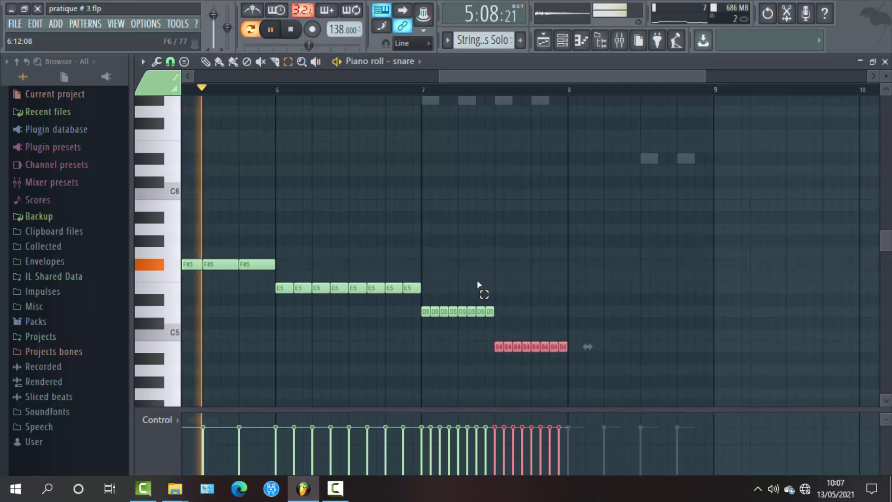
pyautogui.press('Up')
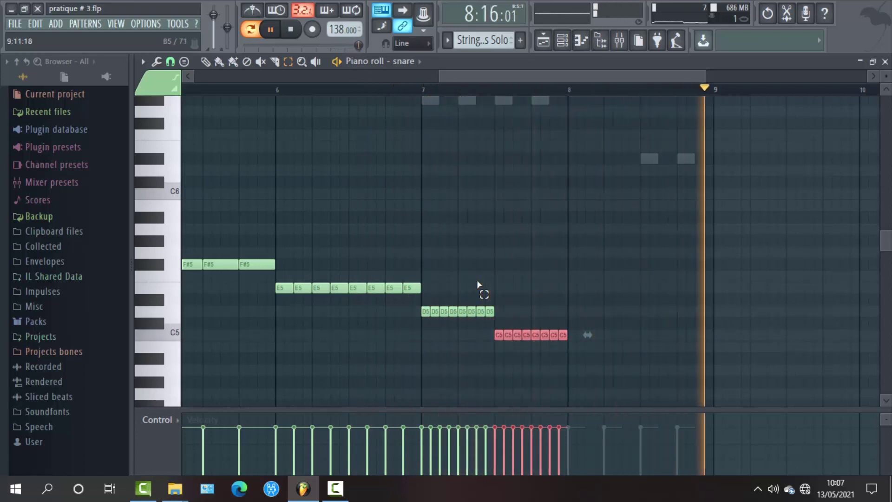
# - Add a shortened C5 snare note at the start of bar 8 and repeat it until eight notes fill the first beat
pyautogui.scroll(-4, 479, 284)
pyautogui.scroll(-1, 478, 284)
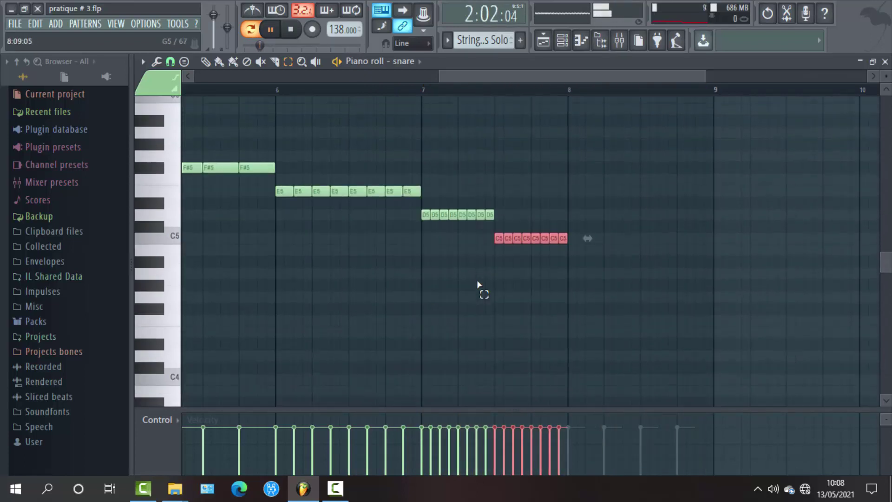
pyautogui.scroll(2, 479, 284)
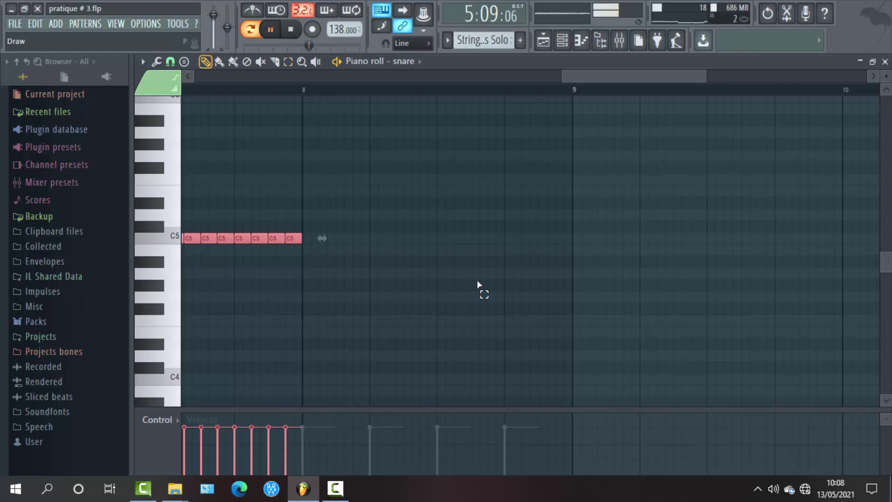
pyautogui.click(320, 238)
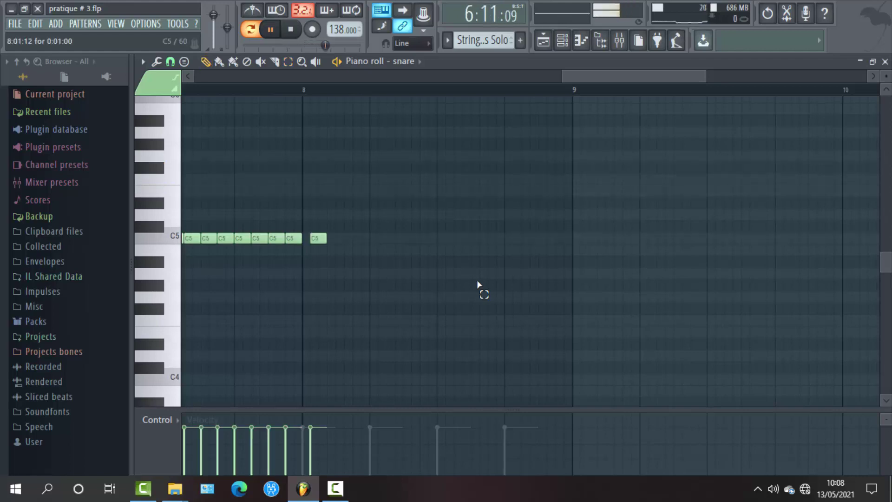
pyautogui.hotkey('alt', 'q')
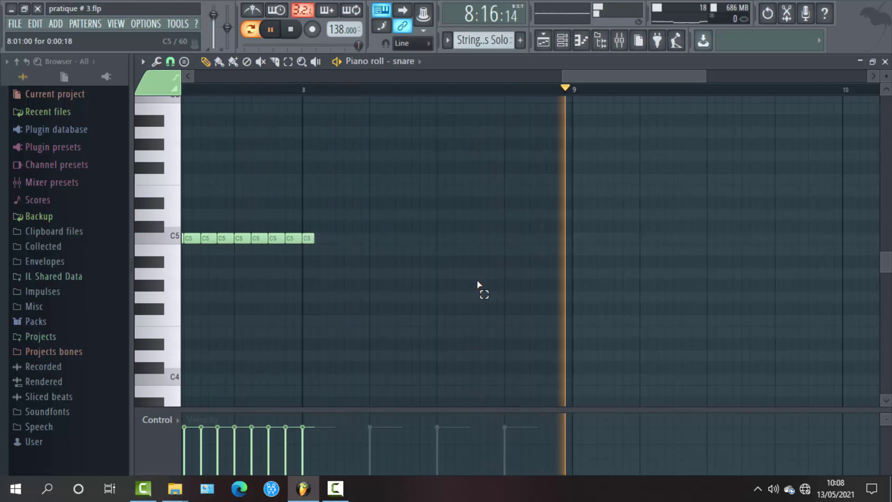
pyautogui.hotkey('ctrl', 'q')
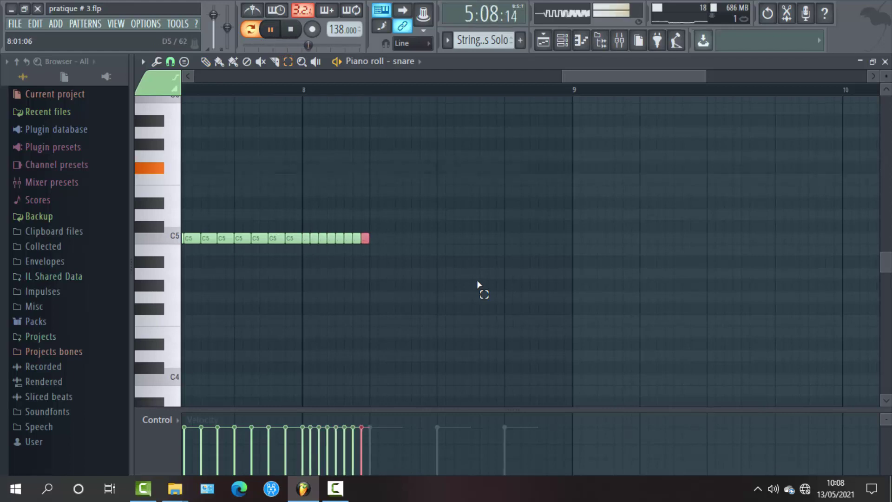
# - Duplicate the eight first-beat snare notes of bar 8 twice to fill the second and third beats
pyautogui.moveTo(302, 210); pyautogui.dragTo(374, 253)
pyautogui.hotkey('ctrl', 'b')
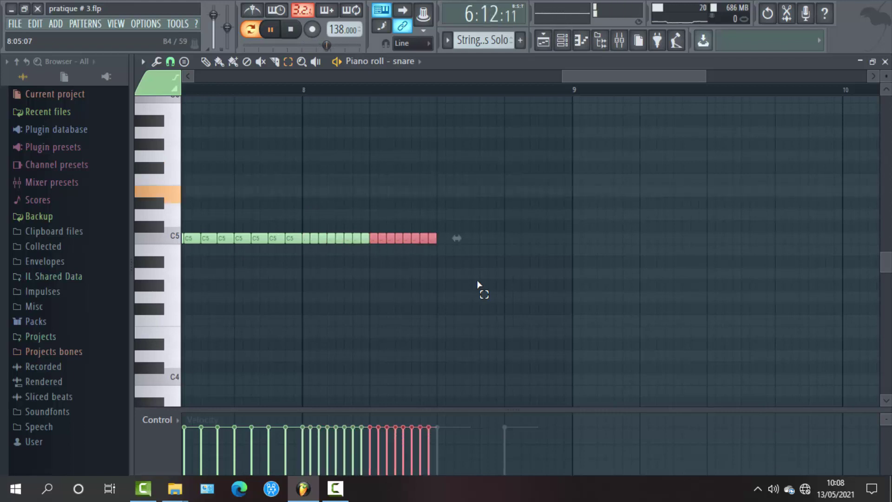
pyautogui.hotkey('ctrl', 'b')
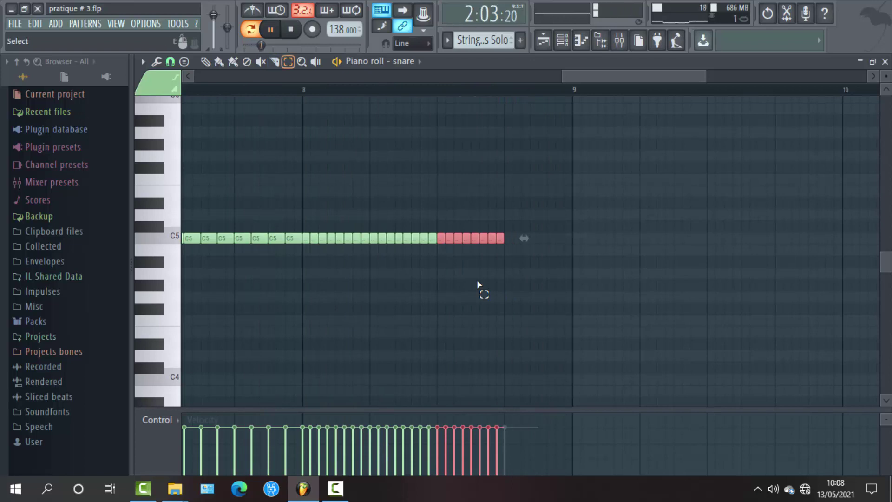
# - Duplicate the last seven C5 snare notes into the fourth beat of bar 8
pyautogui.moveTo(316, 220); pyautogui.dragTo(393, 254)
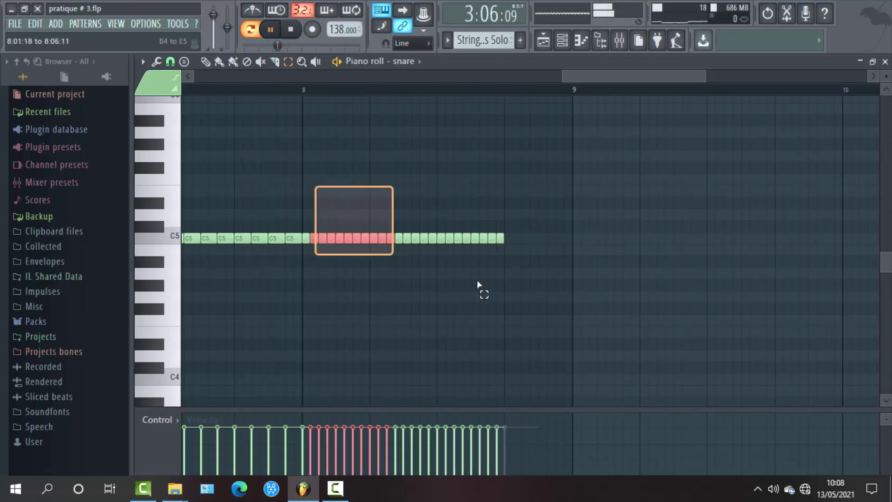
pyautogui.moveTo(448, 199); pyautogui.dragTo(450, 231)
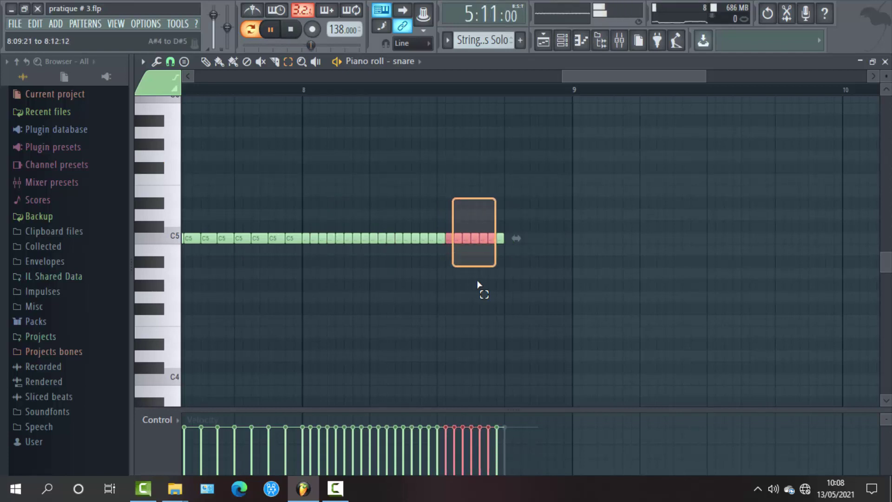
pyautogui.moveTo(496, 266); pyautogui.dragTo(504, 267)
pyautogui.scroll(3, 478, 284)
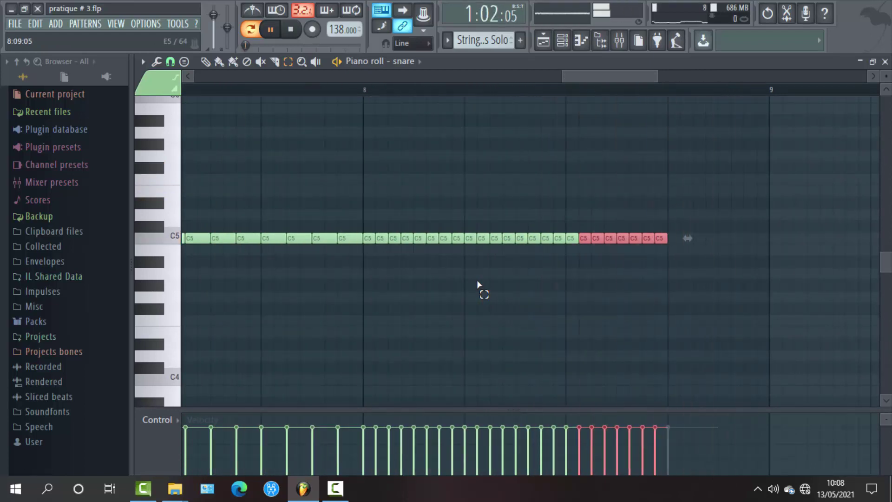
pyautogui.hotkey('ctrl', 'b')
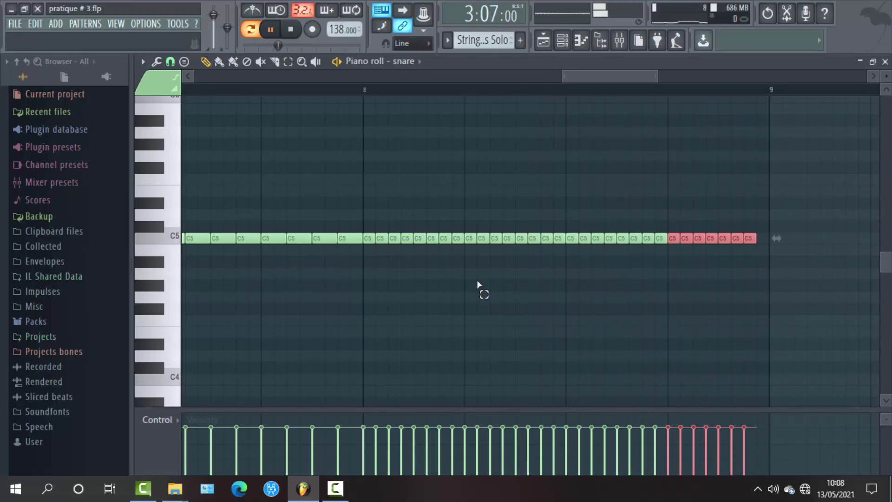
# - Transpose the last four snare notes of bar 6 down one semitone to D#5
pyautogui.scroll(-5, 478, 285)
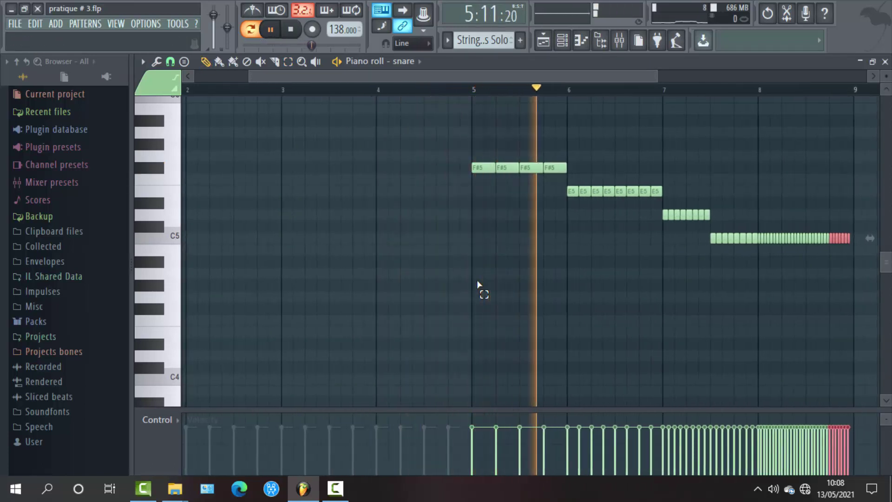
pyautogui.scroll(3, 478, 284)
pyautogui.scroll(1, 478, 284)
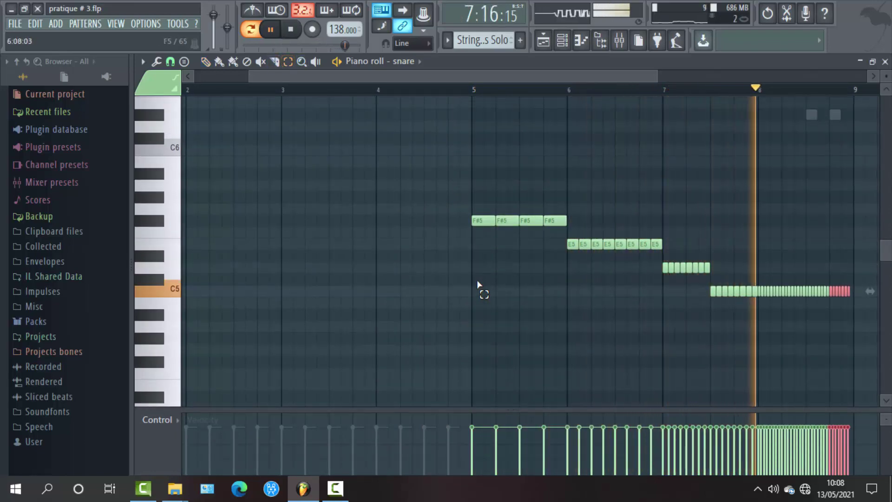
pyautogui.moveTo(615, 228); pyautogui.dragTo(655, 249)
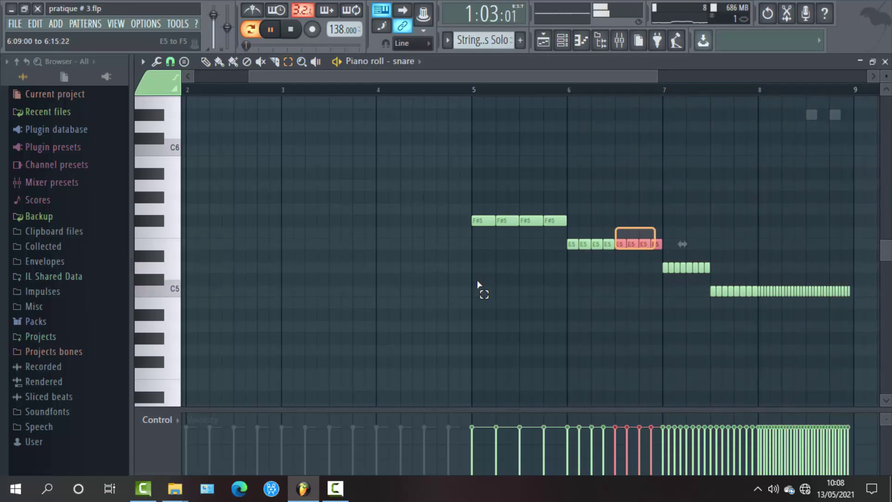
pyautogui.hotkey('ctrl', 'Down')
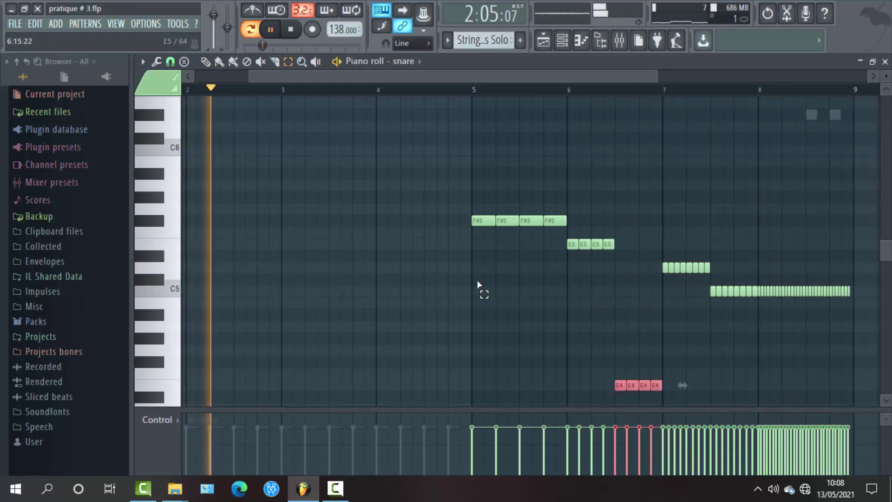
pyautogui.hotkey('ctrl', 'Up')
pyautogui.hotkey('shift', 'Down')
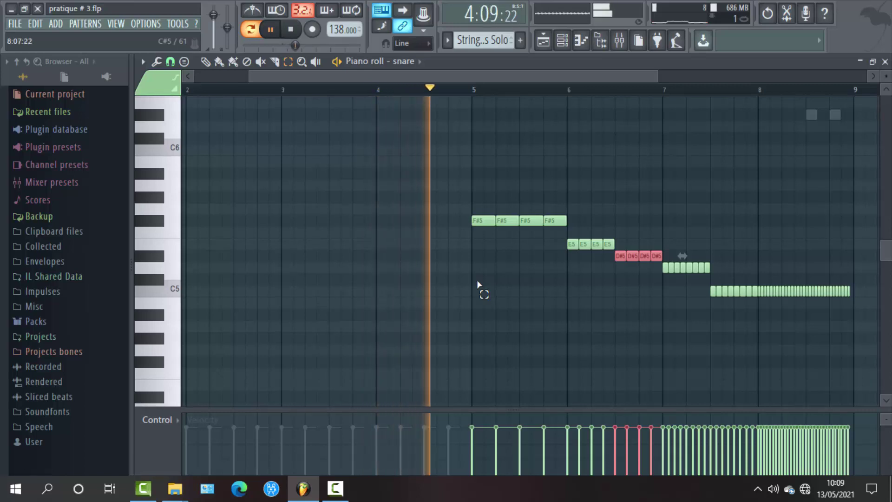
# - Transpose the snare notes in the second half of bar 8 down to A#4 and delete the four F#5 notes in bar 5
pyautogui.moveTo(810, 275); pyautogui.dragTo(850, 307)
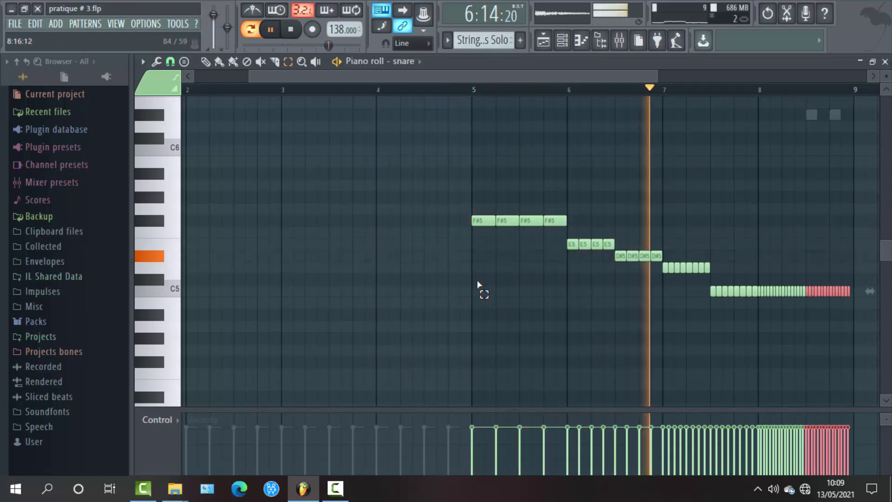
pyautogui.hotkey('shift', 'Down')
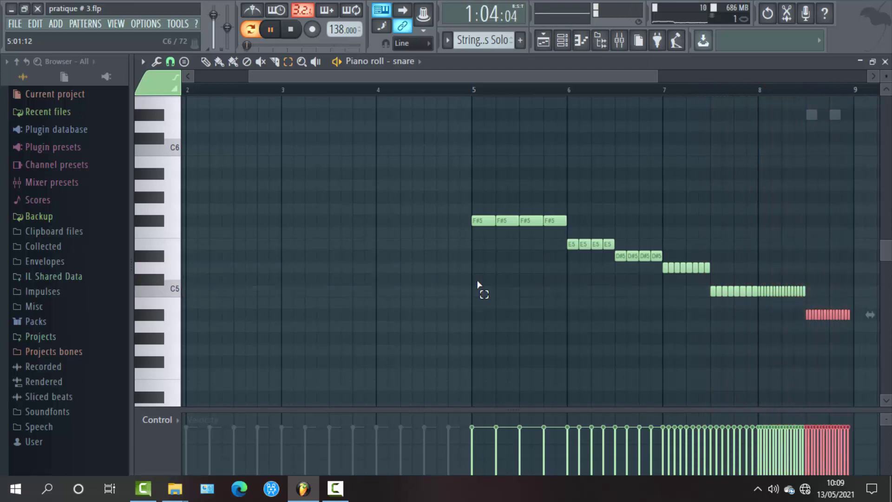
pyautogui.moveTo(458, 170); pyautogui.dragTo(542, 234)
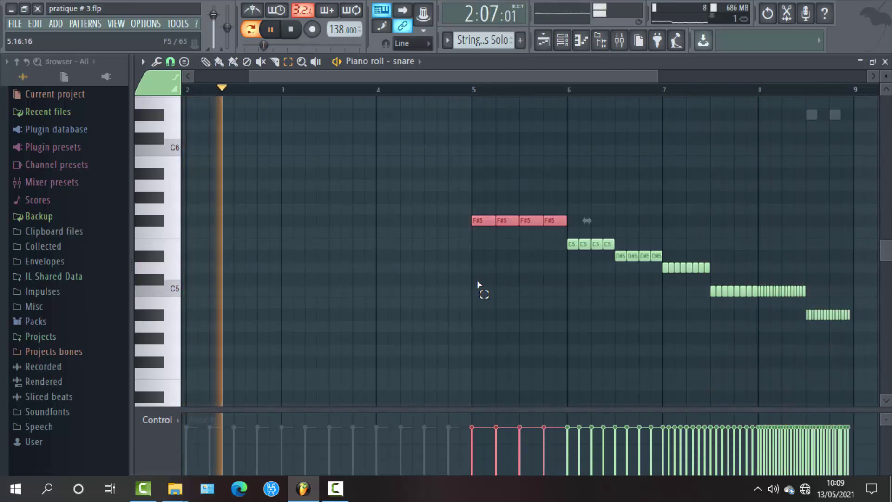
pyautogui.press('Delete')
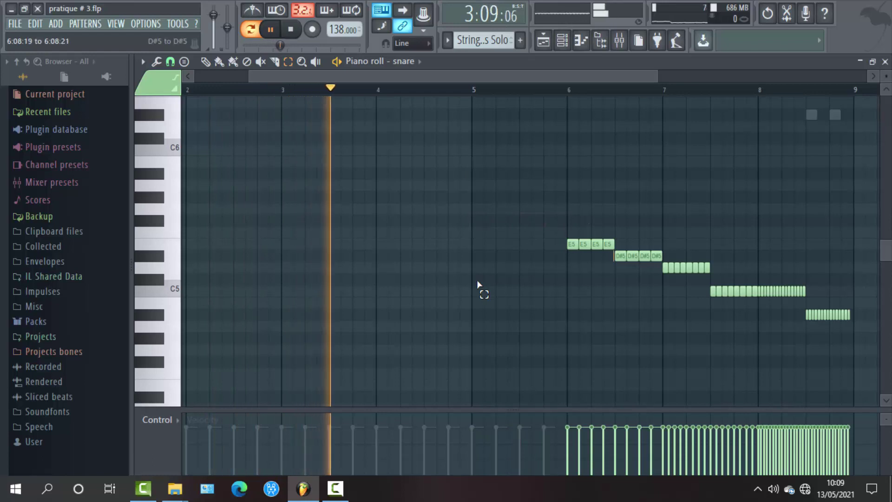
# - Raise the four D#5 snare notes in bar 6 back to E5
pyautogui.moveTo(613, 251); pyautogui.dragTo(682, 256)
pyautogui.hotkey('ctrl', 'Up')
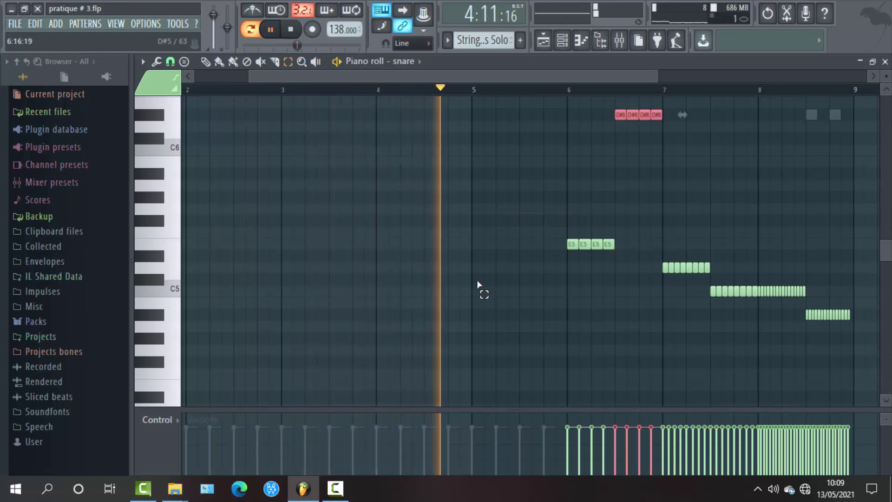
pyautogui.hotkey('ctrl', 'Down')
pyautogui.press('Up')
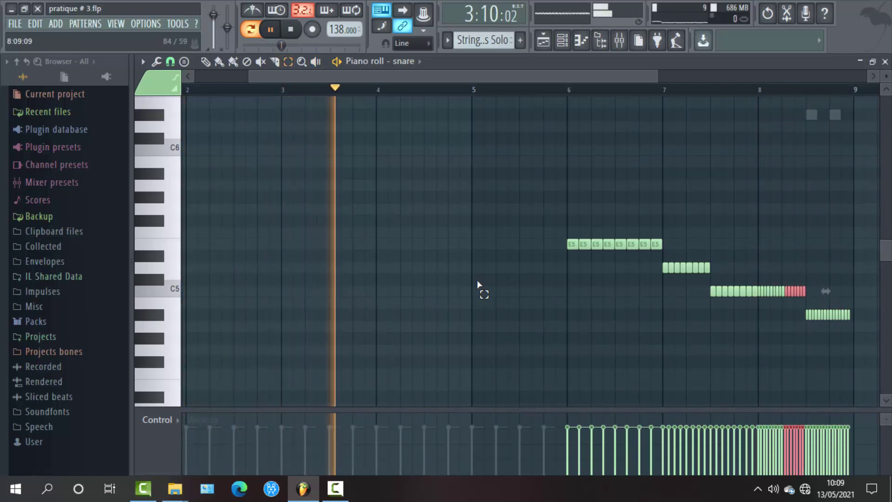
# - Transpose the snare notes in bar 8's second beat down to B4 and the last seven notes down to A4
pyautogui.press('Down')
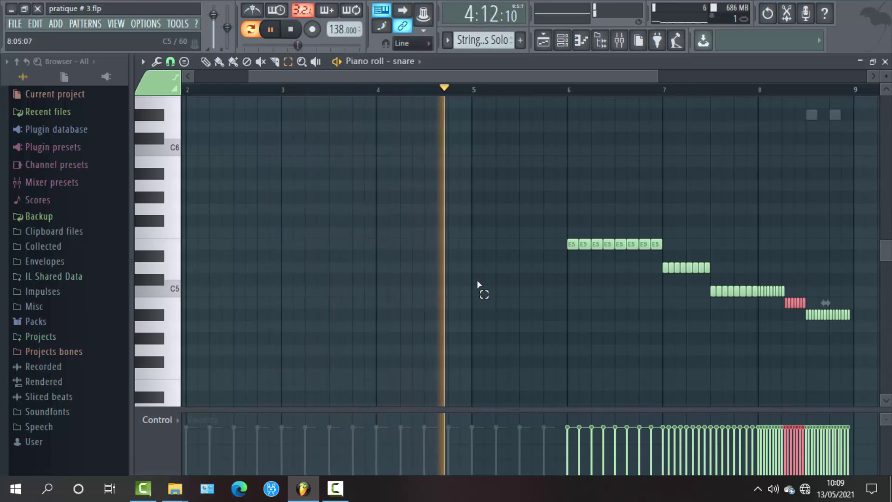
pyautogui.press('Up')
pyautogui.press('Down')
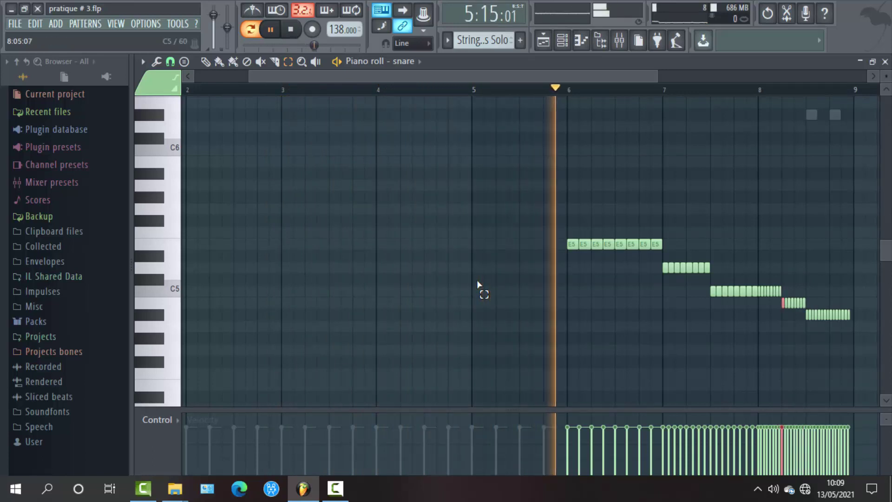
pyautogui.press('Down')
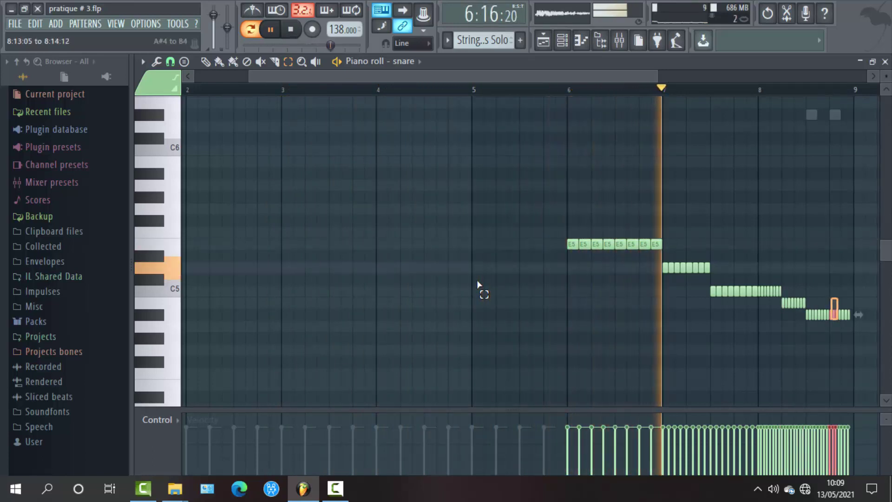
pyautogui.press('Down')
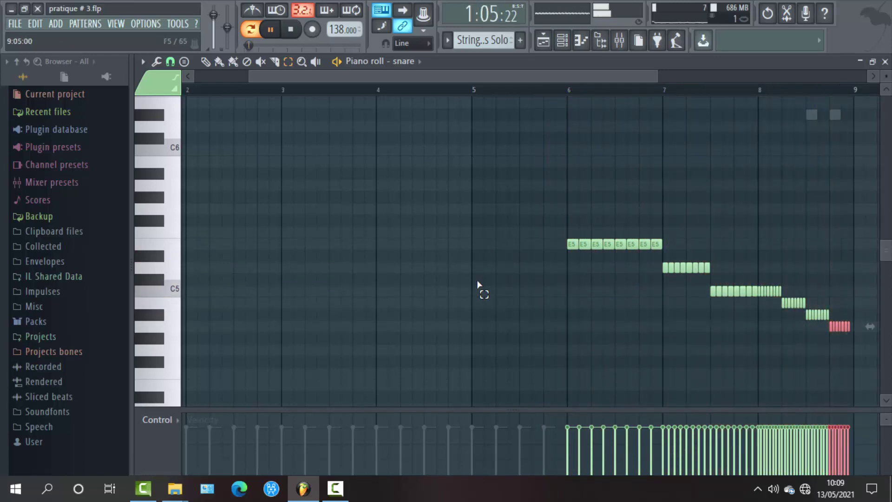
# - Cut the snare notes from the Strings Solo pattern and paste them onto the snare channel of the new, empty Pattern 9
pyautogui.press('Escape')
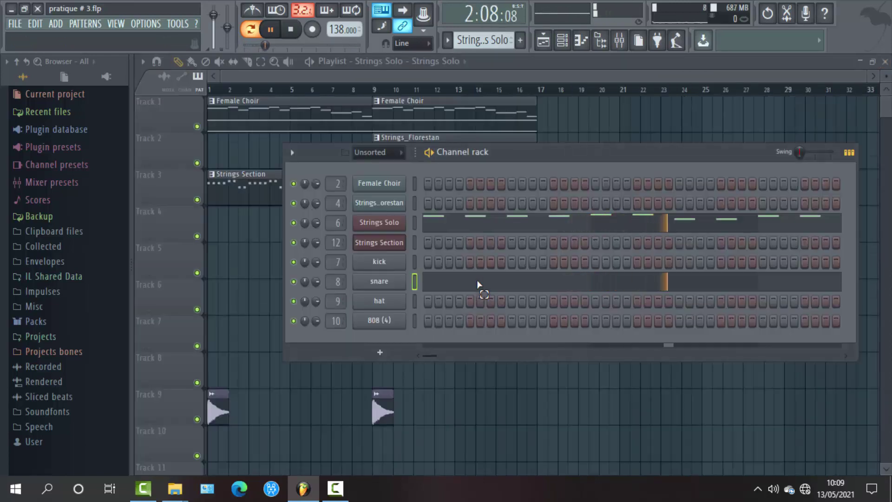
pyautogui.rightClick(479, 284)
pyautogui.press('Return')
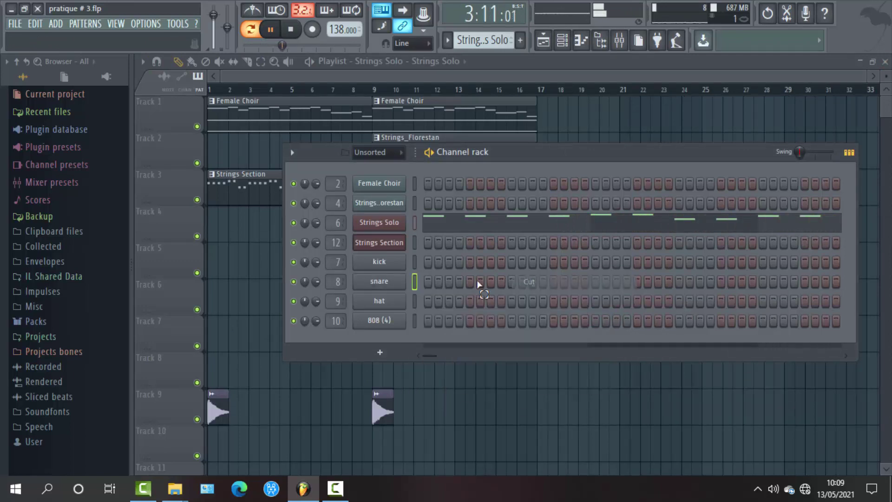
pyautogui.click(447, 41)
pyautogui.press('Return')
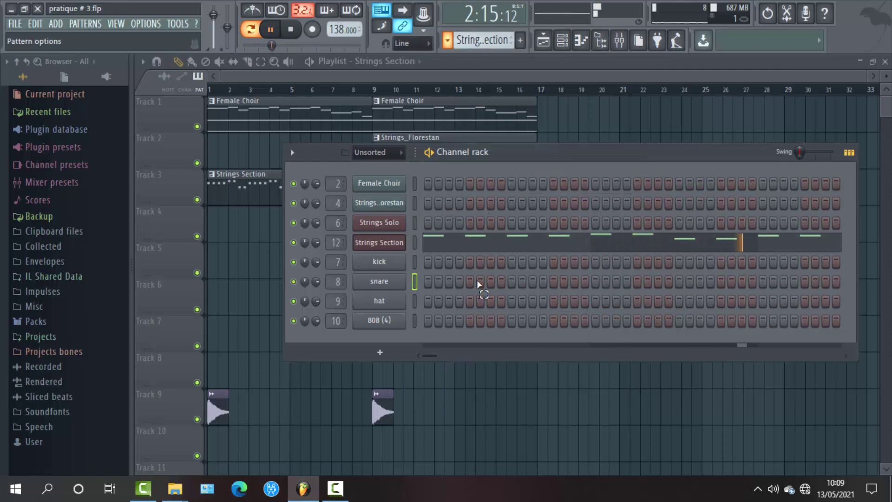
pyautogui.press('F4')
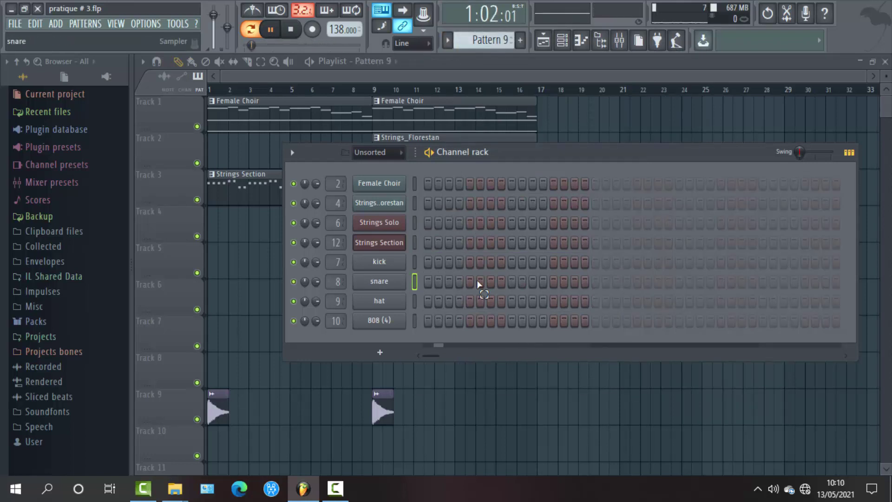
pyautogui.rightClick(478, 283)
pyautogui.press('Return')
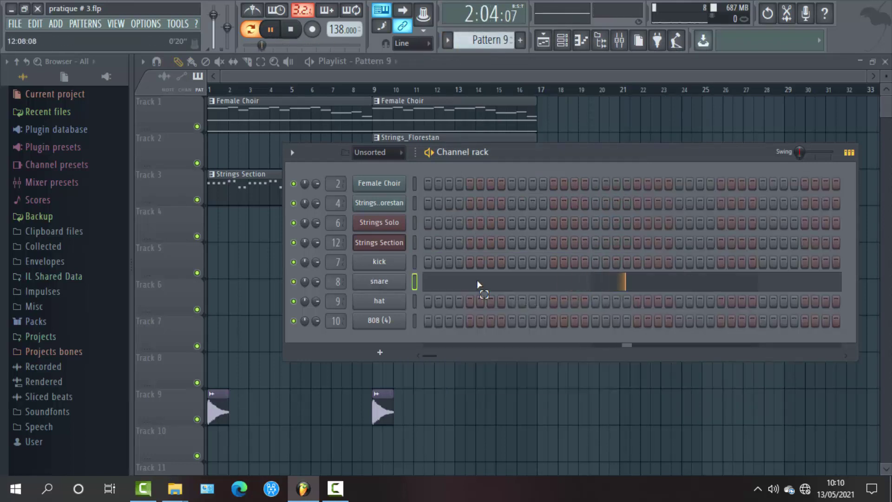
# - Rename Pattern 9 as "snare roll" and place it on Track 8 in the playlist, starting at bar 1
pyautogui.press('F6')
pyautogui.press('l')
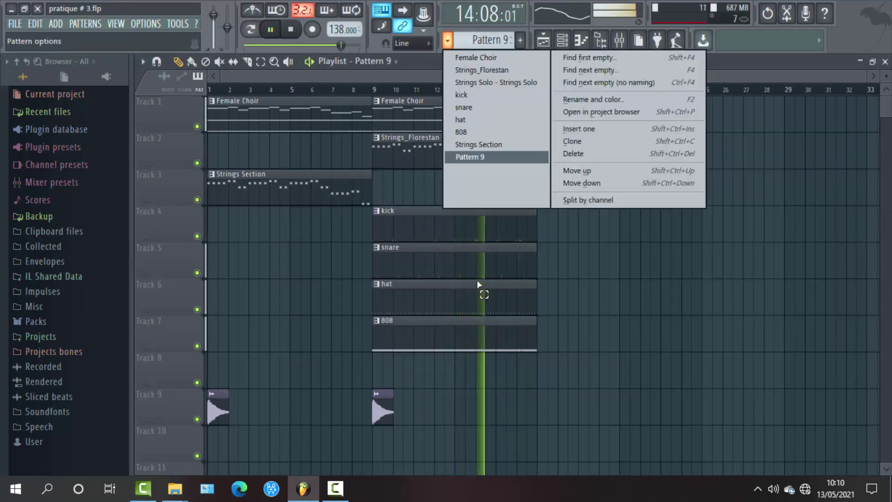
pyautogui.press('Down')
pyautogui.press('Return')
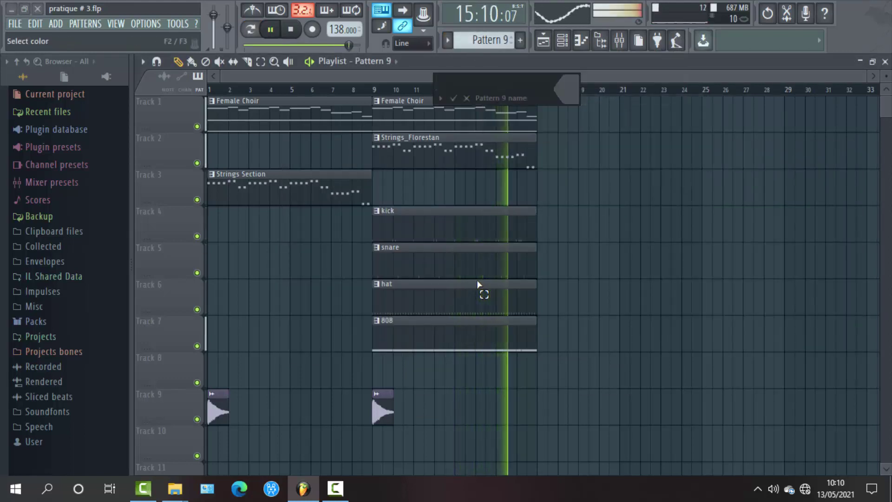
pyautogui.write('snar')
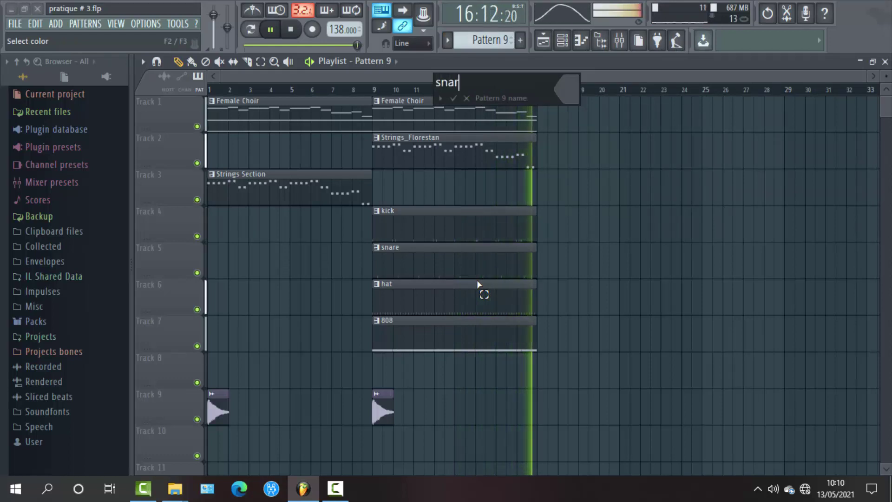
pyautogui.write('e roll')
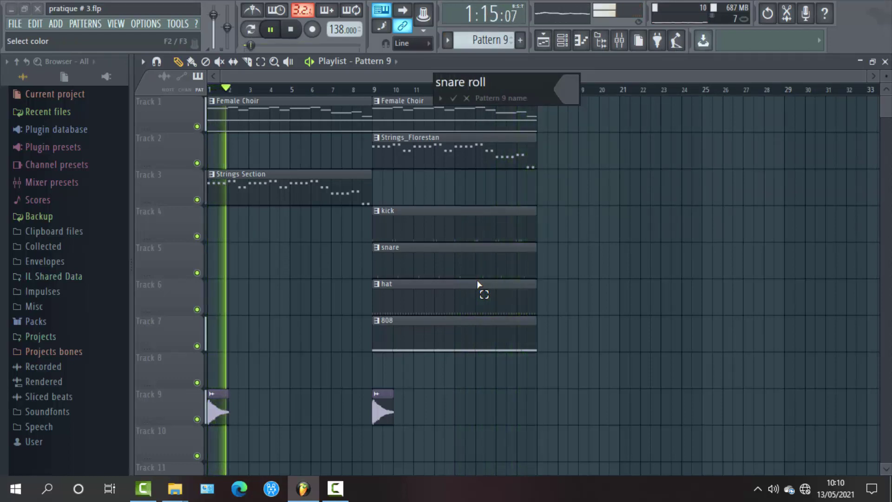
pyautogui.press('Return')
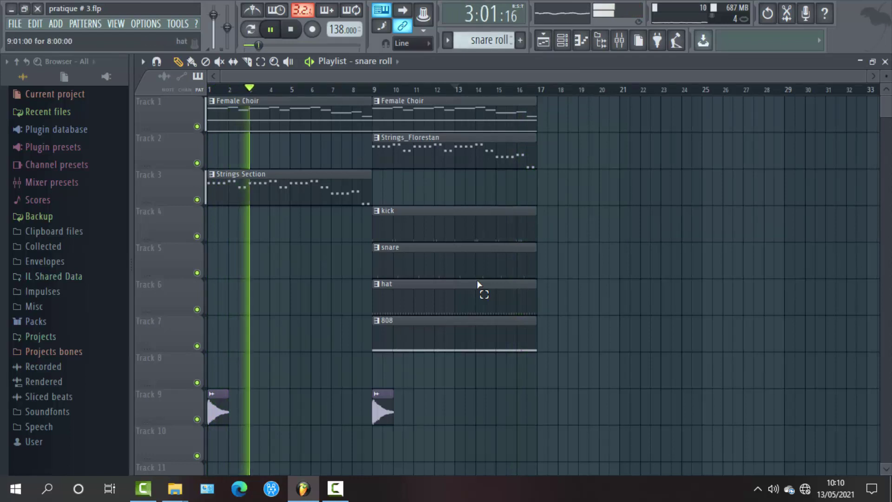
pyautogui.click(367, 367)
pyautogui.moveTo(367, 367); pyautogui.dragTo(220, 367)
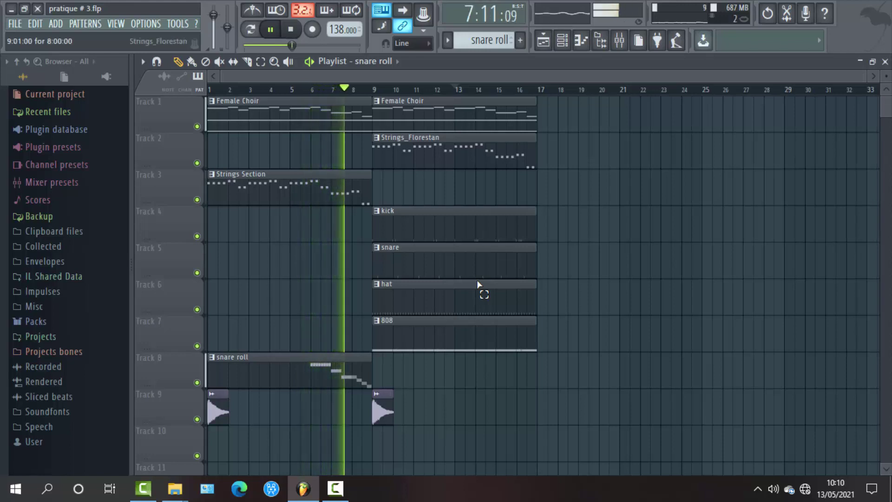
# - Clone the snare channel and move the snare roll notes from the original channel to snare #2
pyautogui.press('F6')
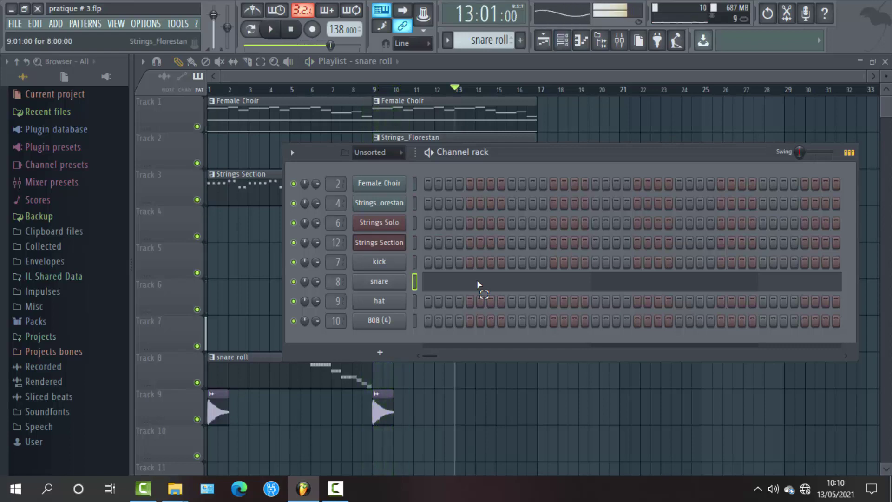
pyautogui.rightClick(478, 284)
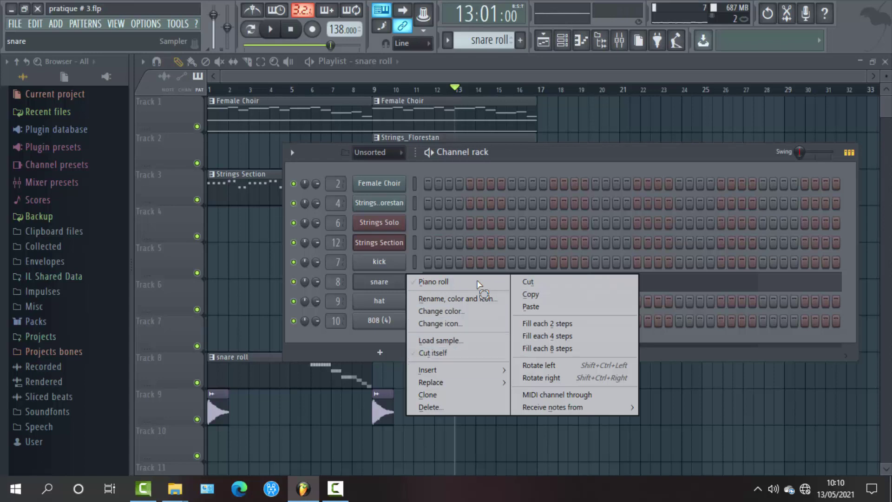
pyautogui.press('Down')
pyautogui.press('Return')
pyautogui.rightClick(478, 284)
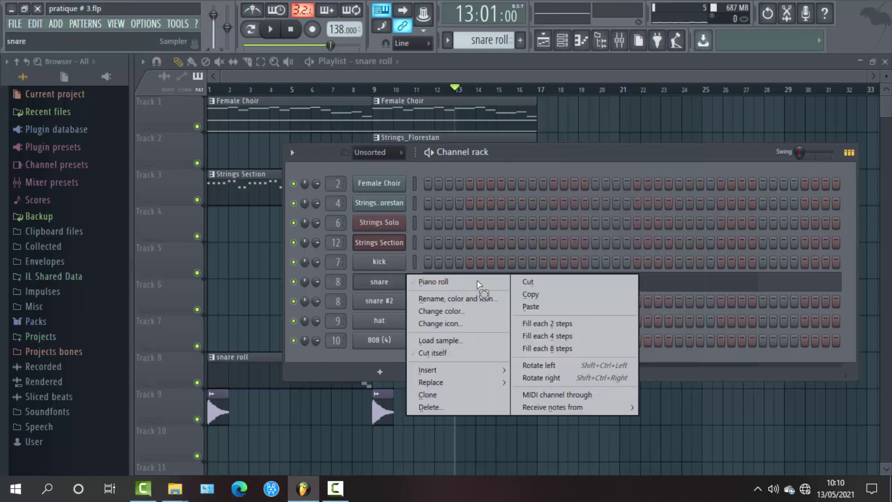
pyautogui.press('Return')
pyautogui.rightClick(478, 284)
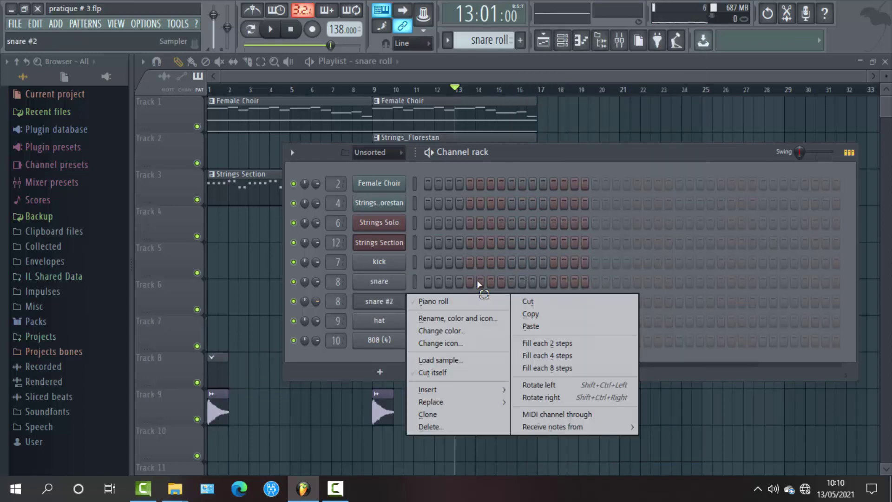
pyautogui.press('Return')
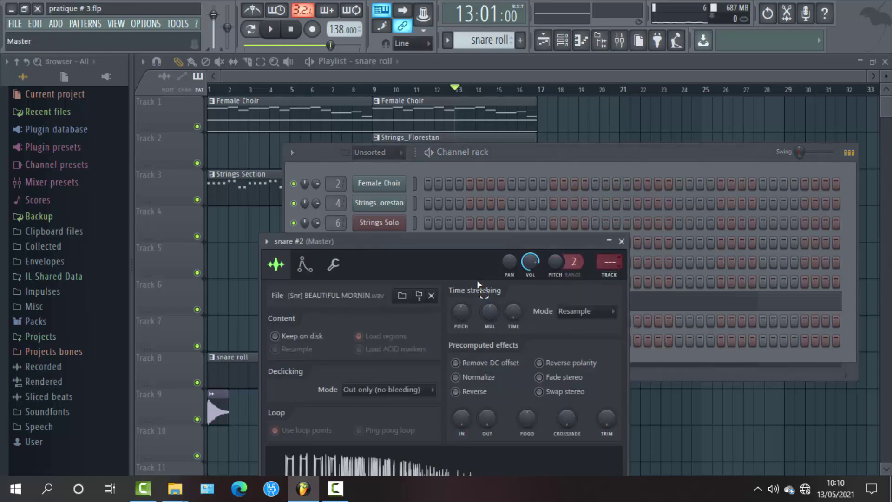
# - Route snare #2 to mixer track 13 and set that track's level to -12.0 dB (52%)
pyautogui.hotkey('ctrl', 'l')
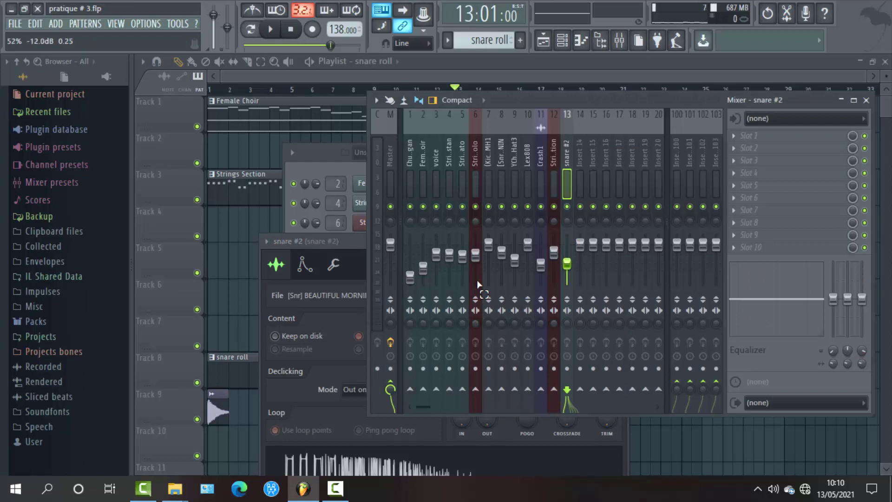
pyautogui.press('F12')
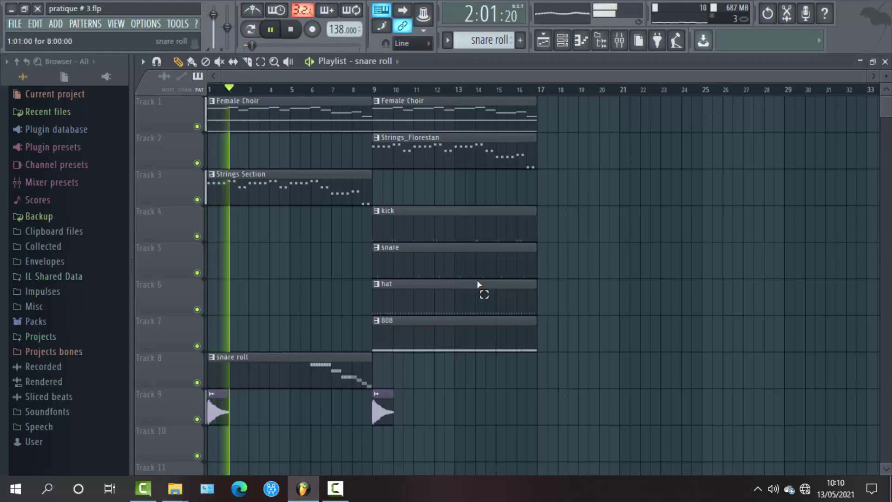
# - Trim the empty beginning of the snare roll clip on Track 8 so it starts at bar 5
pyautogui.moveTo(209, 367); pyautogui.dragTo(363, 367)
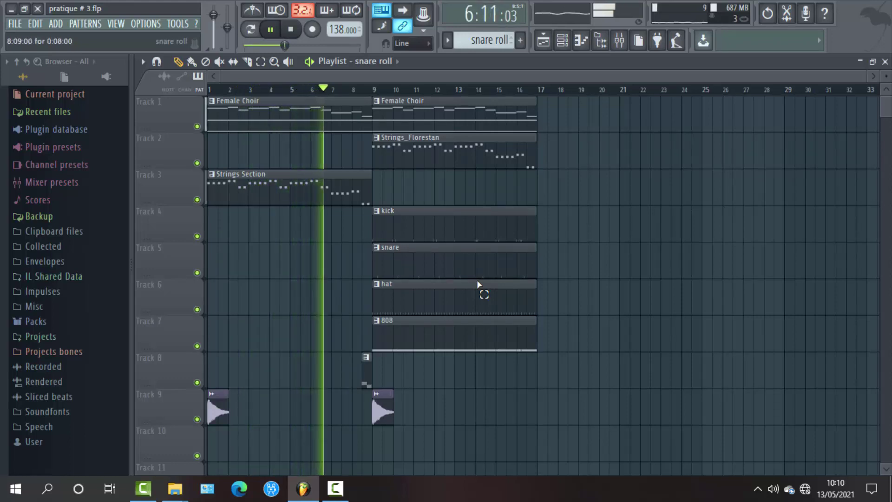
pyautogui.hotkey('ctrl', 'z')
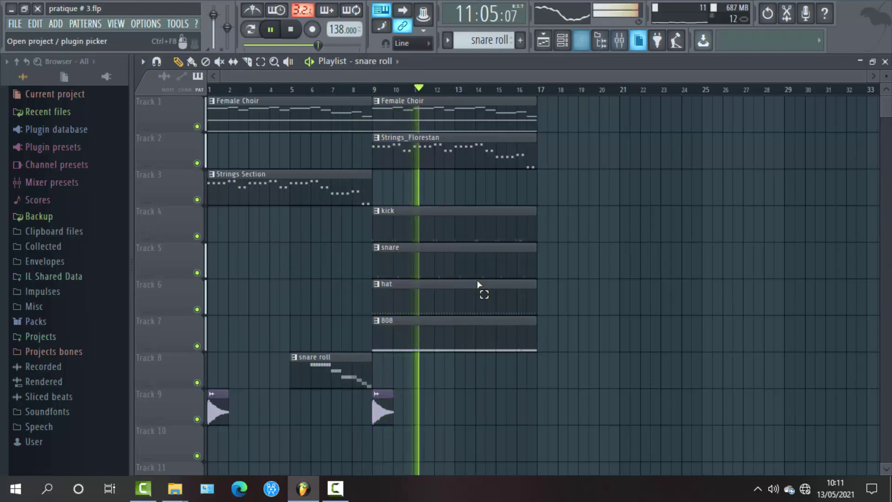
# - Lower the Lex808 mixer level slightly and raise the YChopHat3 level to -7.0 dB (71%)
pyautogui.press('F9')
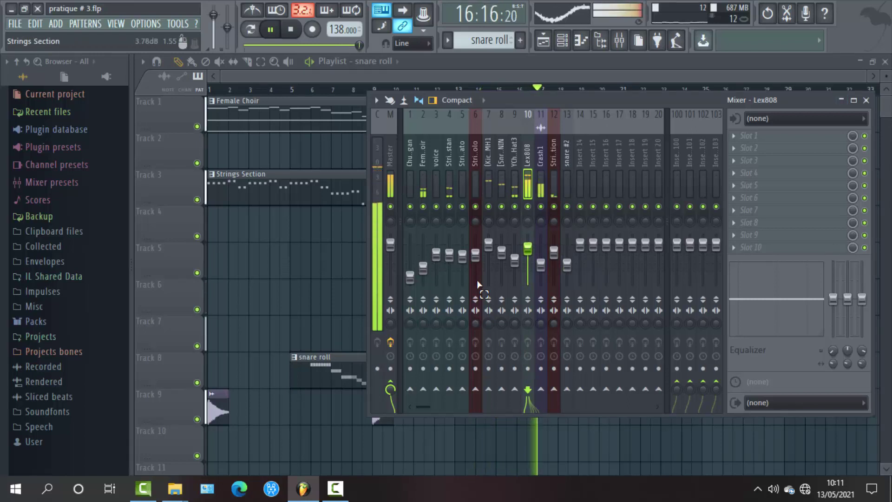
pyautogui.press('Left')
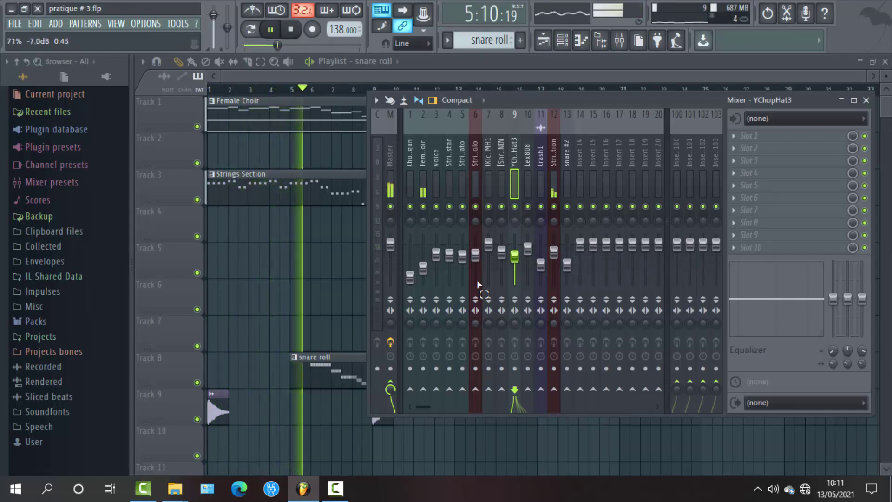
pyautogui.press('Escape')
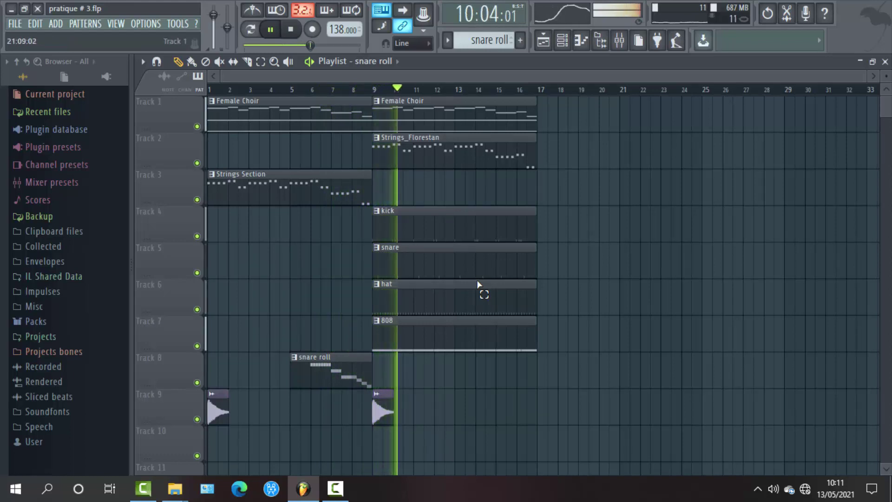
pyautogui.press('F6')
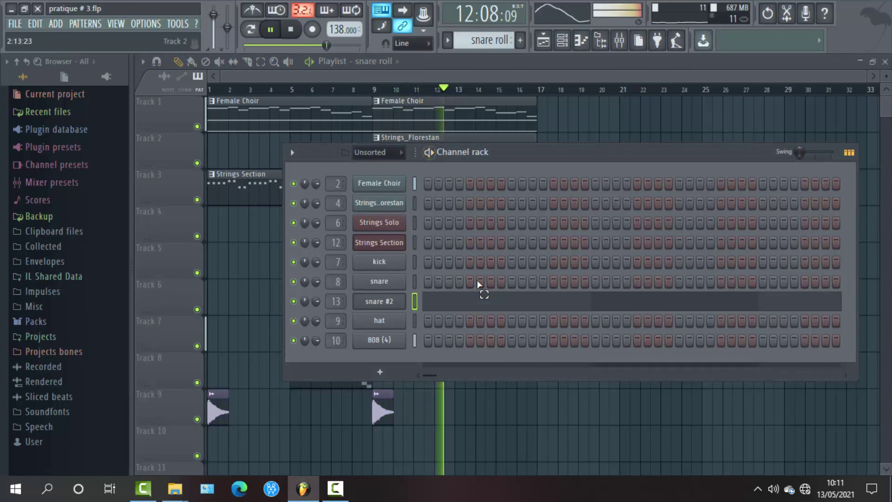
pyautogui.rightClick(178, 98)
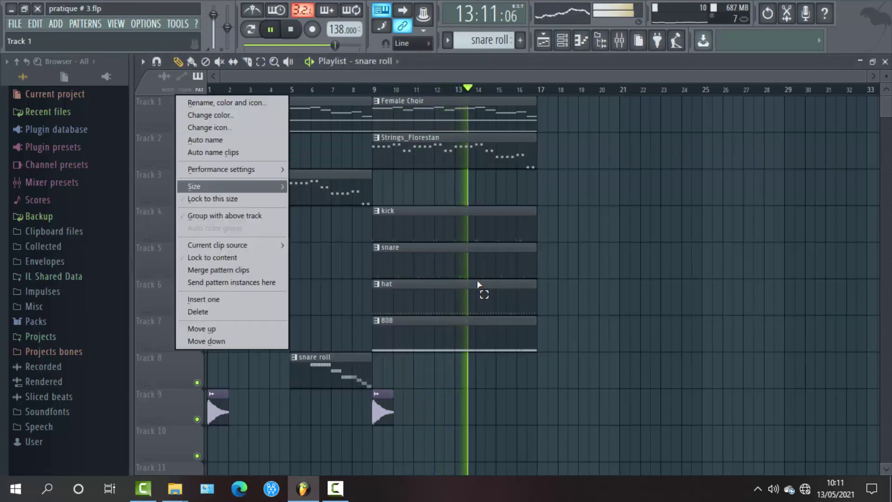
pyautogui.press('Down')
pyautogui.press('Down')
pyautogui.press('Down')
pyautogui.press('Down')
pyautogui.press('Down')
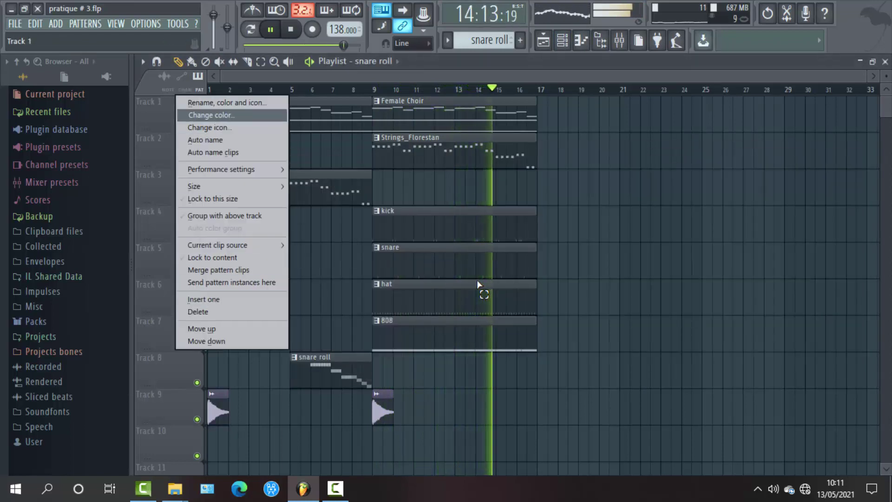
pyautogui.press('Escape')
# - Insert an empty playlist track above the Female Choir track and move the Strings_Florestan clip onto it at bar 9
pyautogui.rightClick(169, 96)
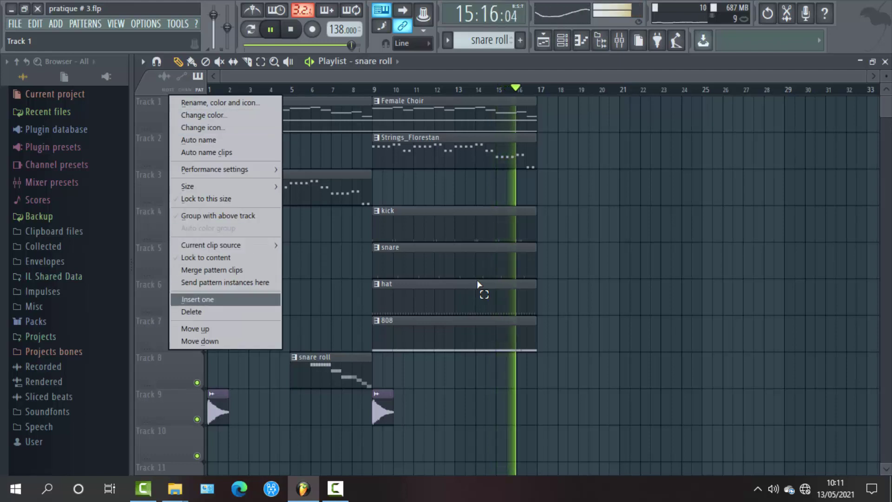
pyautogui.click(200, 300)
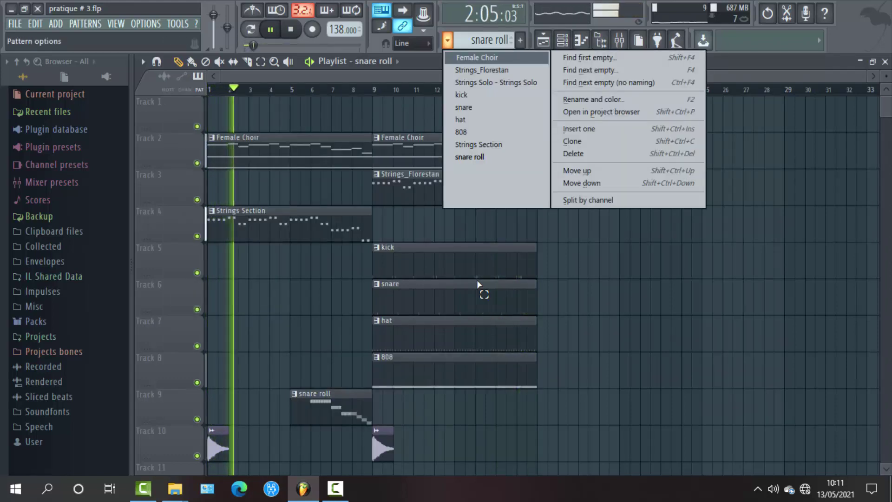
pyautogui.press('Down')
pyautogui.press('Return')
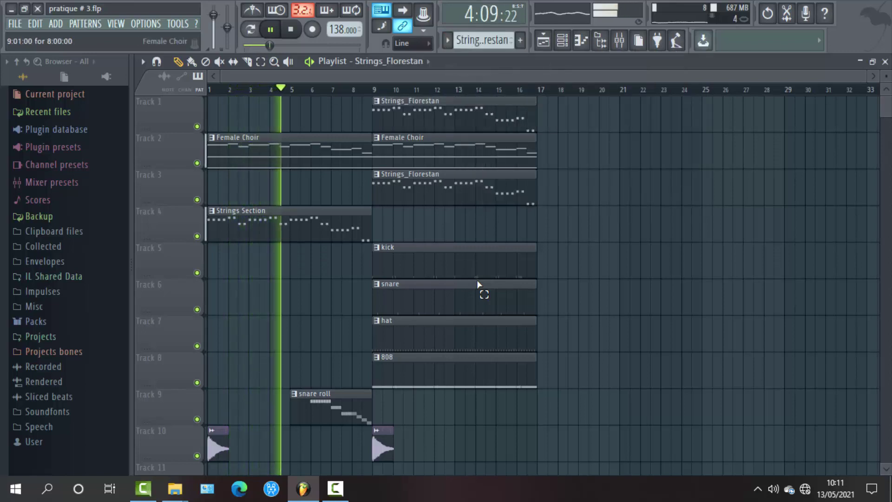
pyautogui.hotkey('ctrl', 'z')
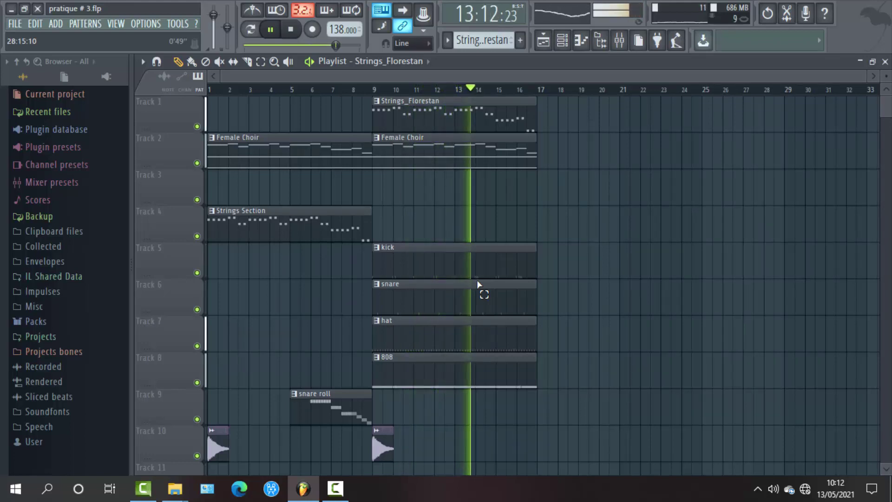
# - Stop playback, add a Harmor channel with the Church organ preset, and audition its sound
pyautogui.press('space')
pyautogui.press('F6')
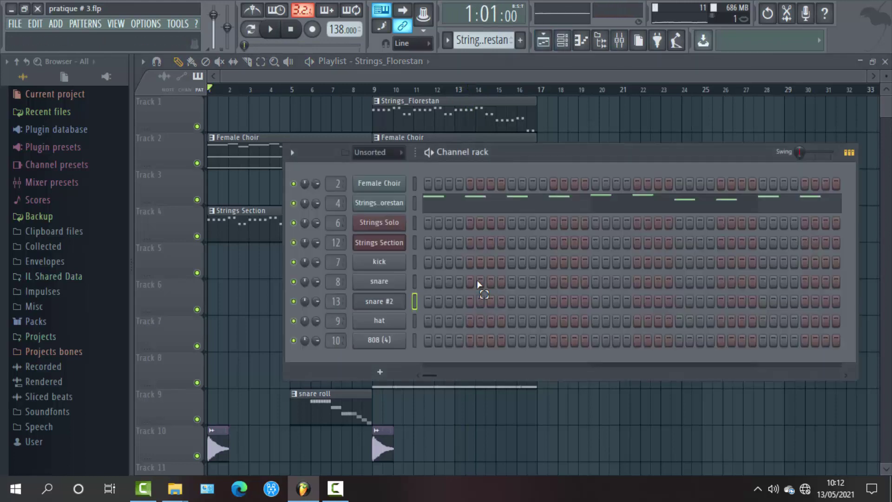
pyautogui.click(379, 372)
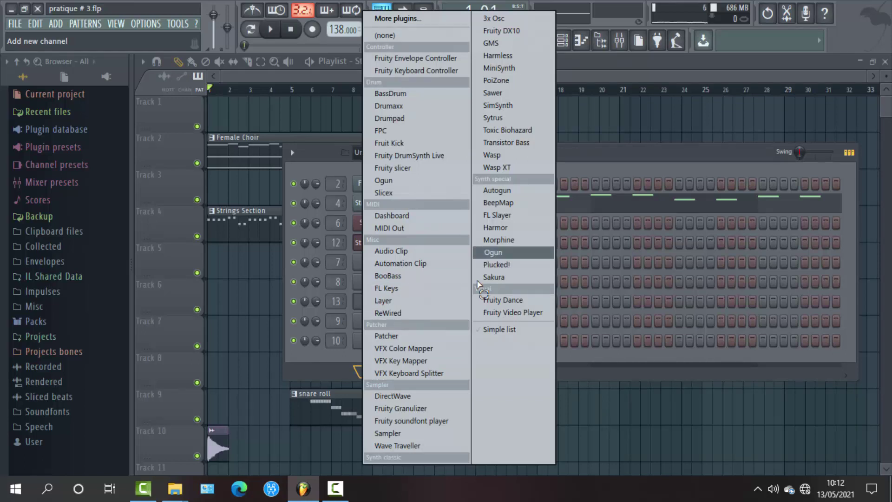
pyautogui.click(495, 227)
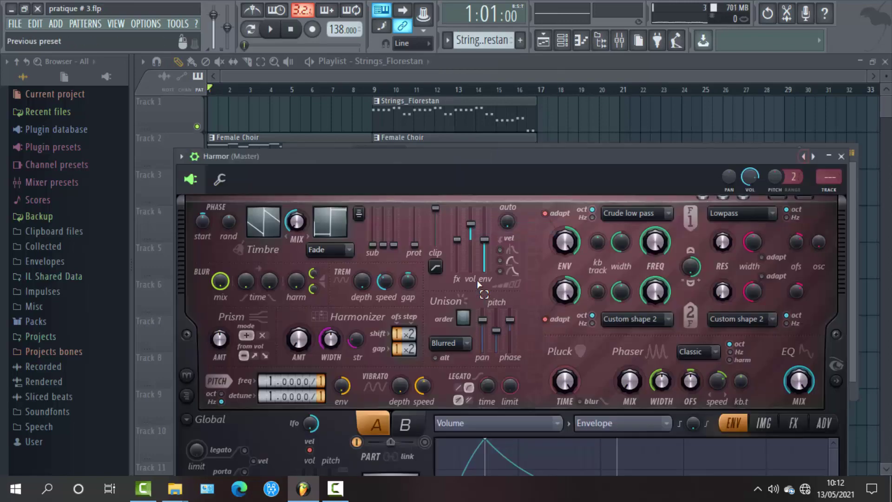
pyautogui.rightClick(813, 156)
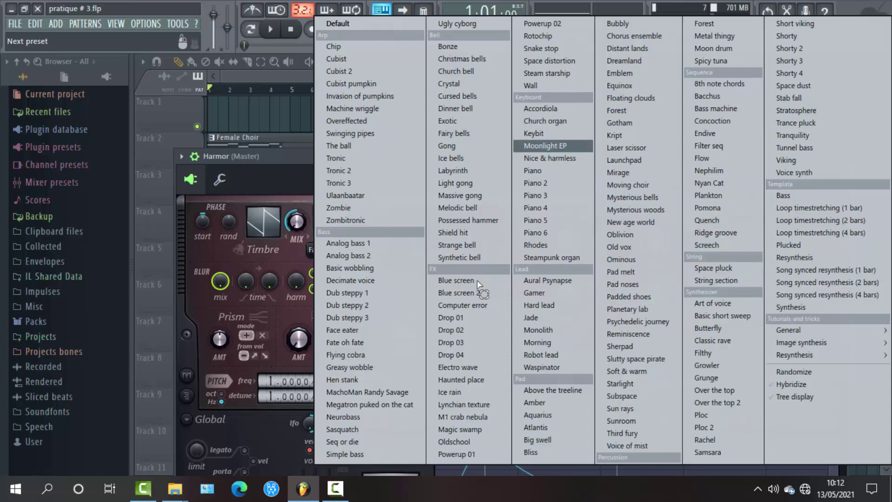
pyautogui.press('Down')
pyautogui.press('Return')
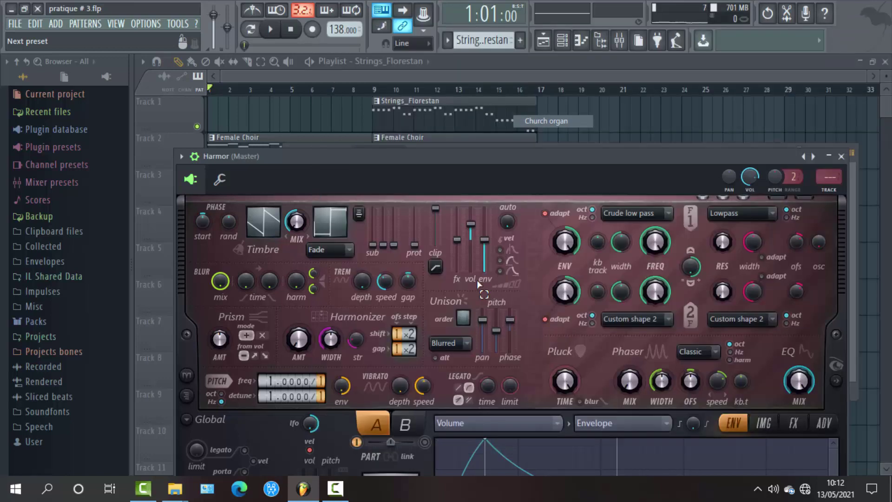
pyautogui.press('space')
pyautogui.press('space')
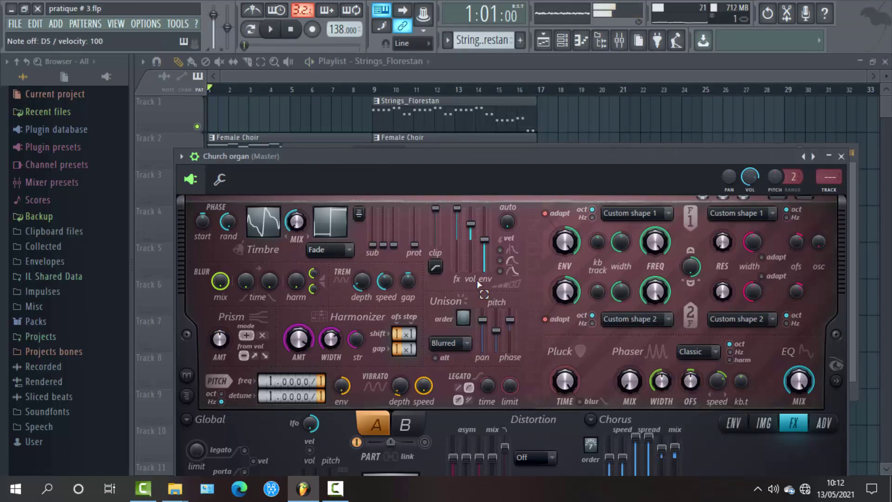
pyautogui.press('Escape')
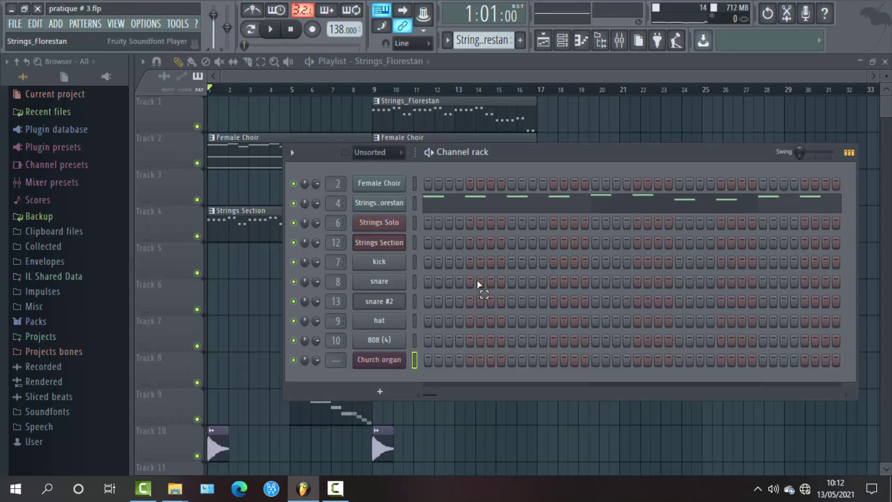
# - Switch to the Female Choir pattern and copy the notes of its Female Choir channel
pyautogui.press('KP_Subtract')
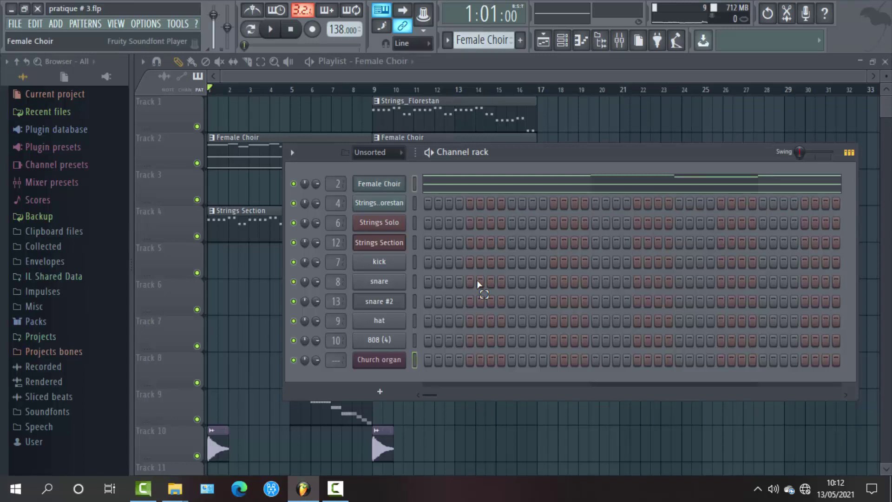
pyautogui.press('Menu')
pyautogui.press('Right')
pyautogui.press('Down')
pyautogui.press('Return')
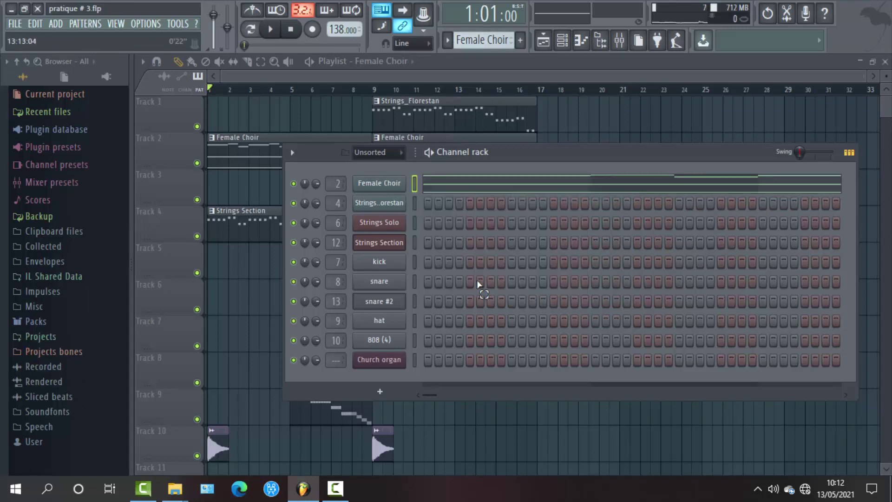
# - Create a new empty pattern after the existing ones and name it "organ"
pyautogui.click(483, 40)
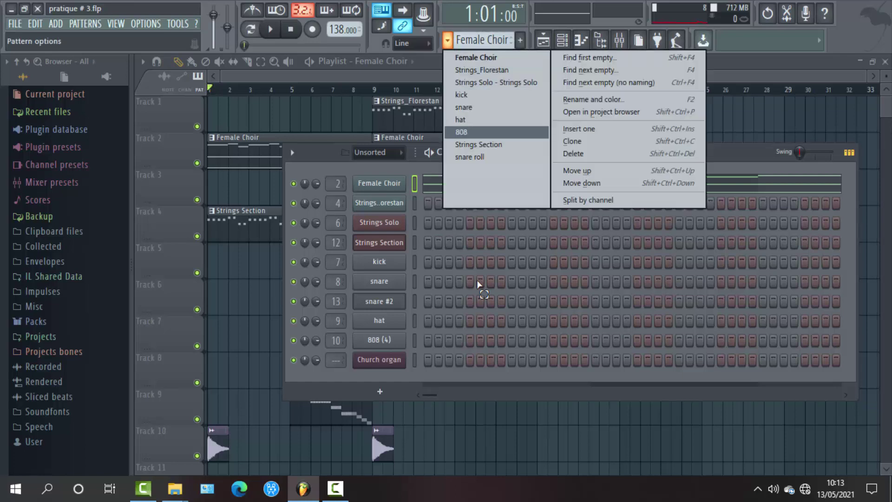
pyautogui.click(469, 157)
pyautogui.press('F4')
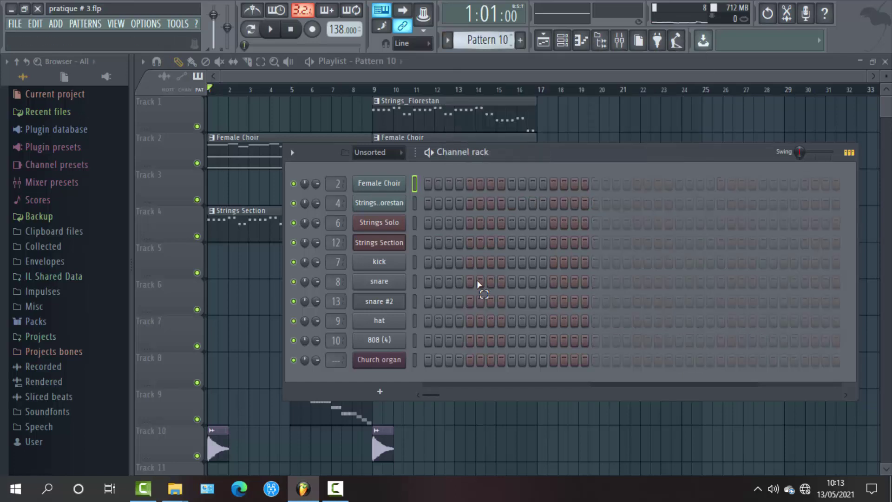
pyautogui.press('Menu')
pyautogui.press('Down')
pyautogui.press('Down')
pyautogui.press('Down')
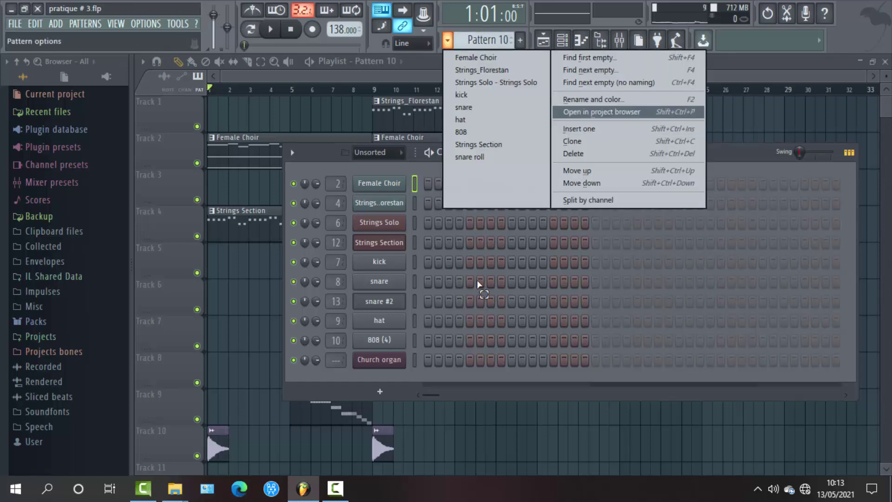
pyautogui.press('F2')
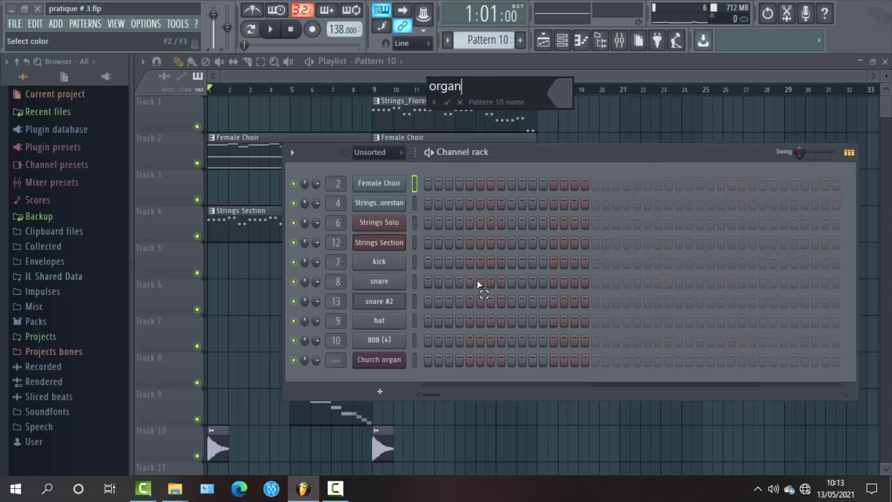
pyautogui.press('Return')
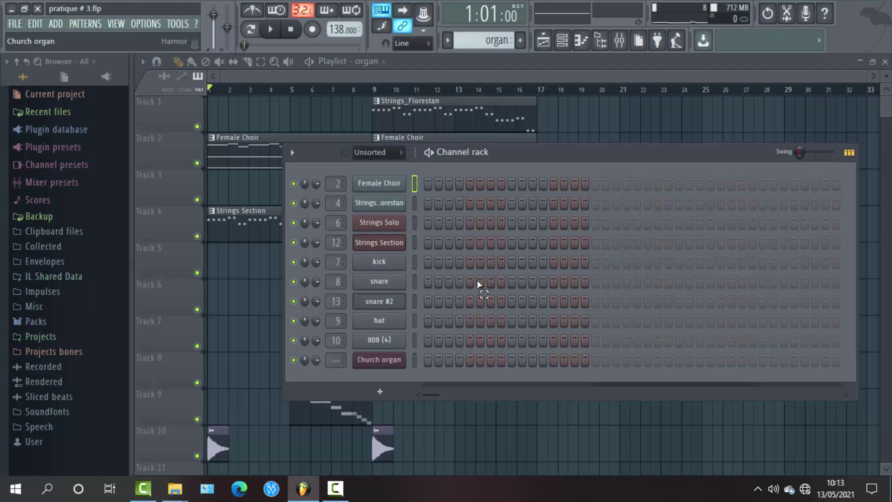
# - Paste the copied Female Choir notes into the Church organ channel of the organ pattern
pyautogui.press('Menu')
pyautogui.press('Down')
pyautogui.press('Down')
pyautogui.press('Down')
pyautogui.press('Return')
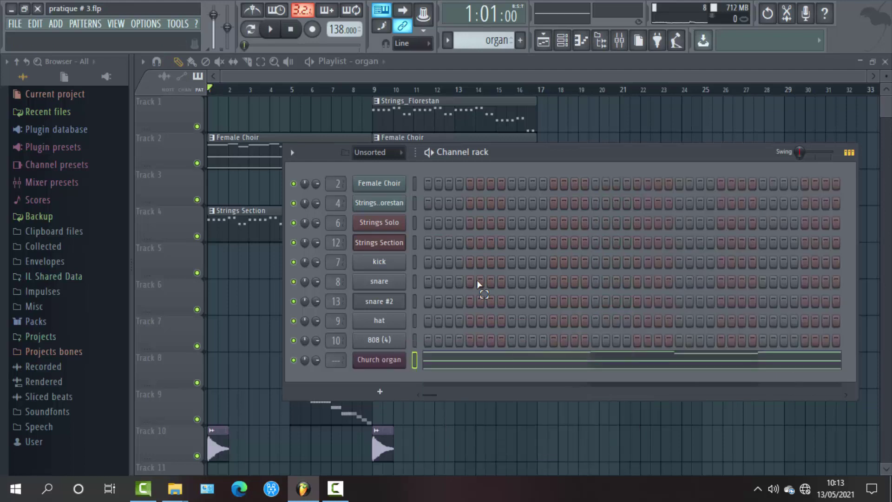
# - Play the organ pattern, route the Church organ channel to mixer track 14, and set its level to -8.2 dB (66%)
pyautogui.press('space')
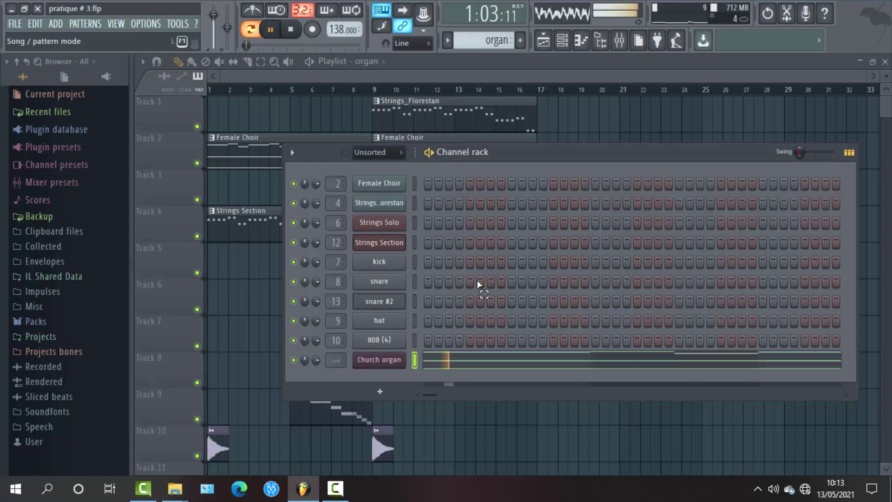
pyautogui.press('Return')
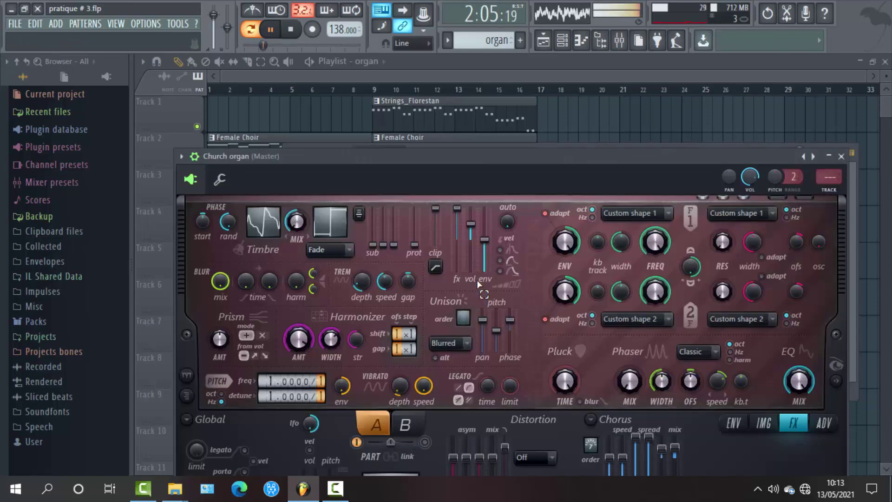
pyautogui.press('F9')
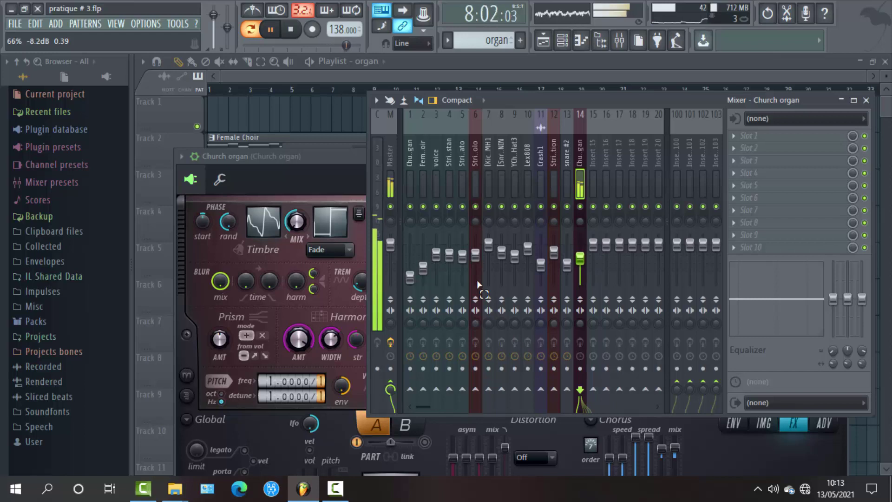
# - Move the Church organ mixer track to insert 1, ahead of all other tracks, and lower its level further
pyautogui.hotkey('alt', 'Left')
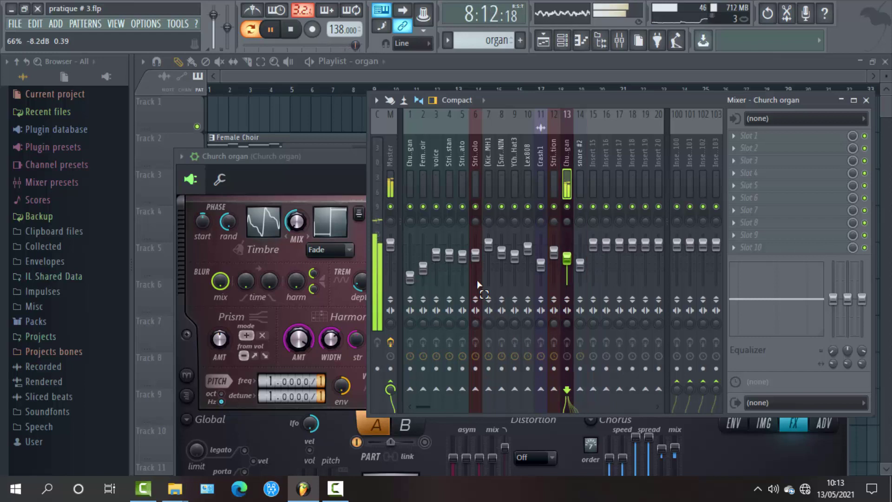
pyautogui.hotkey('alt', 'Left')
pyautogui.hotkey('alt', 'Left')
pyautogui.hotkey('alt', 'Left')
pyautogui.hotkey('alt', 'Left')
pyautogui.hotkey('alt', 'Left')
pyautogui.hotkey('alt', 'Left')
pyautogui.hotkey('alt', 'Left')
pyautogui.hotkey('alt', 'Left')
pyautogui.hotkey('alt', 'Left')
pyautogui.hotkey('alt', 'Left')
pyautogui.hotkey('alt', 'Left')
pyautogui.hotkey('alt', 'Left')
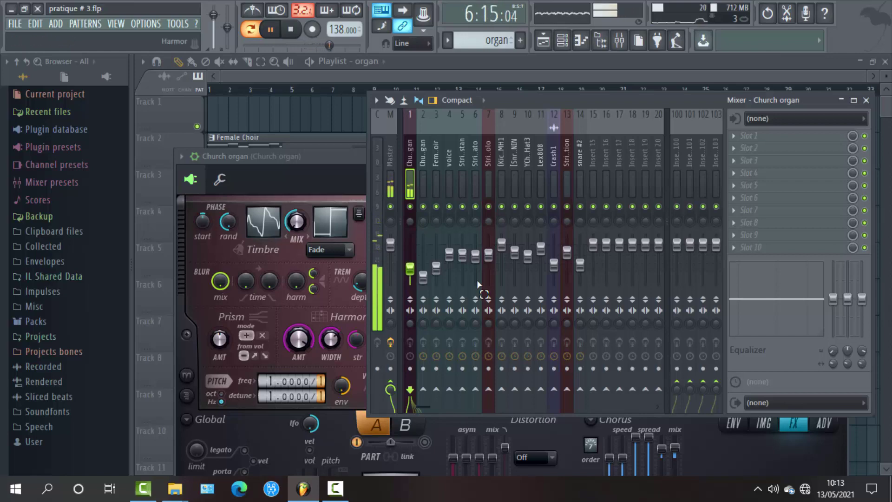
# - Change the Church organ channel's Harmor preset to Moonlight EP and browse the preset list without choosing another
pyautogui.press('+')
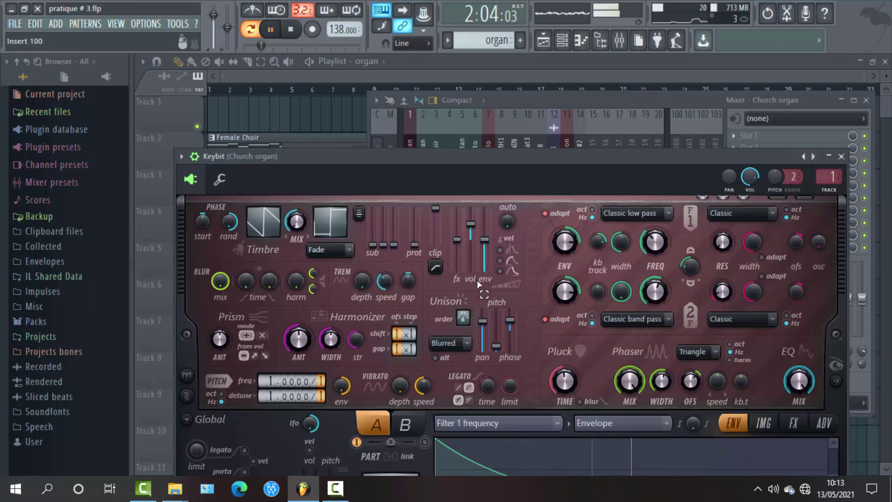
pyautogui.press('+')
pyautogui.press('+')
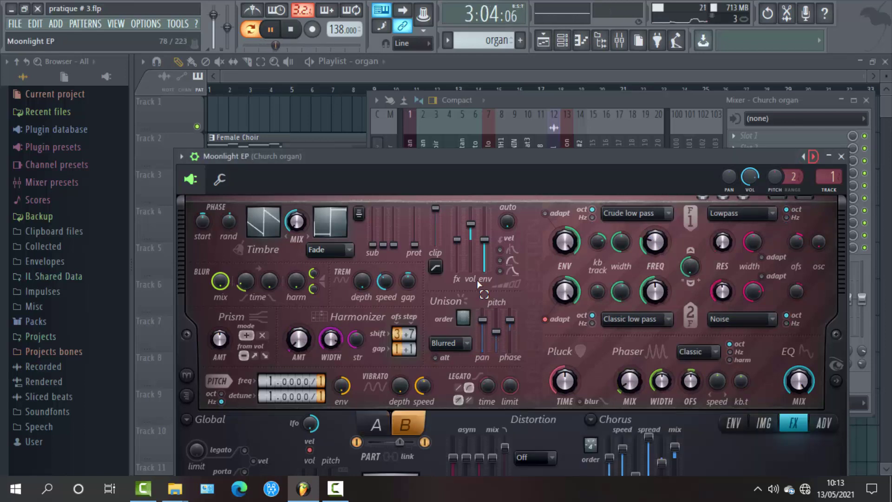
pyautogui.rightClick(479, 284)
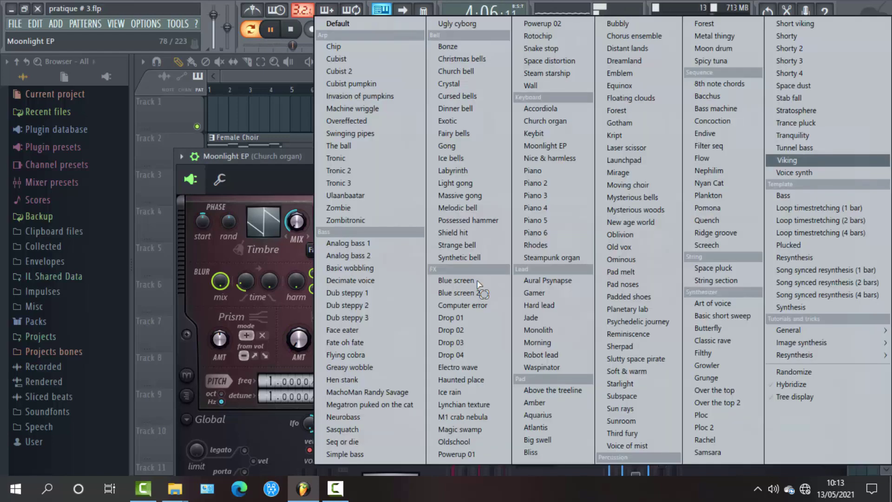
pyautogui.press('Left')
pyautogui.press('Left')
pyautogui.press('Left')
pyautogui.press('Left')
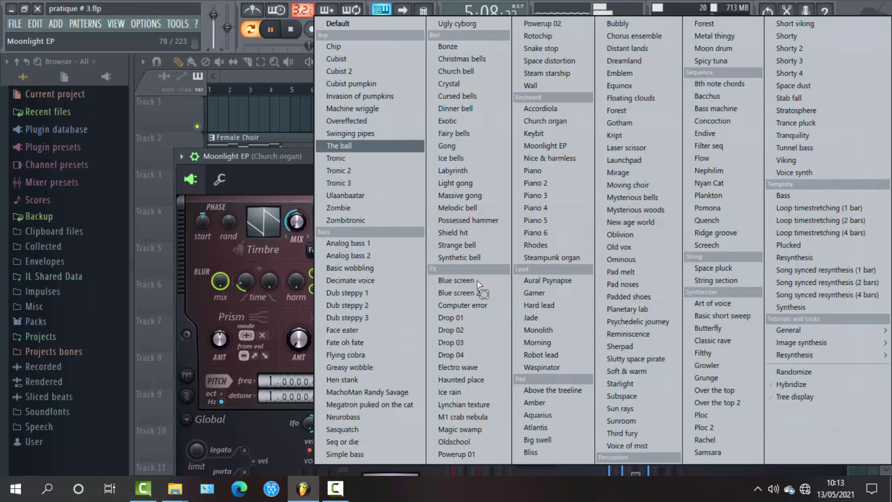
pyautogui.press('Escape')
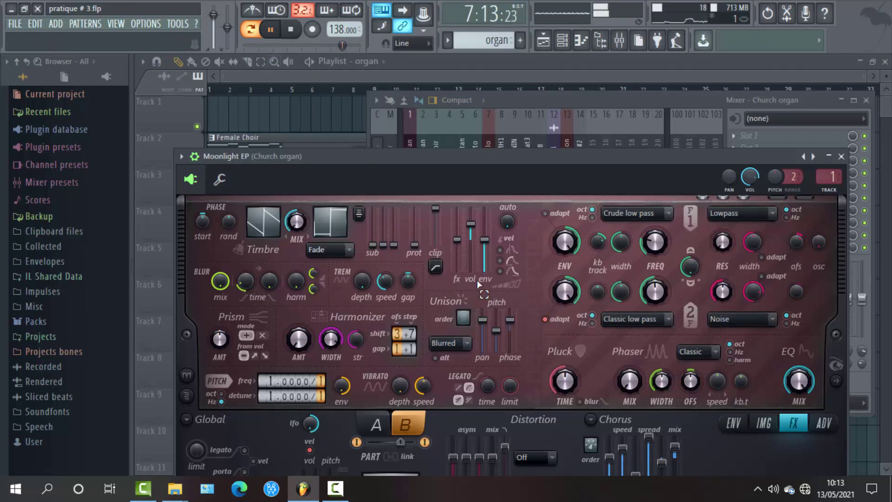
# - Place organ clips on Track 3 at bars 1 and 9, and move the Strings_Florestan clip to bar 17
pyautogui.press('F12')
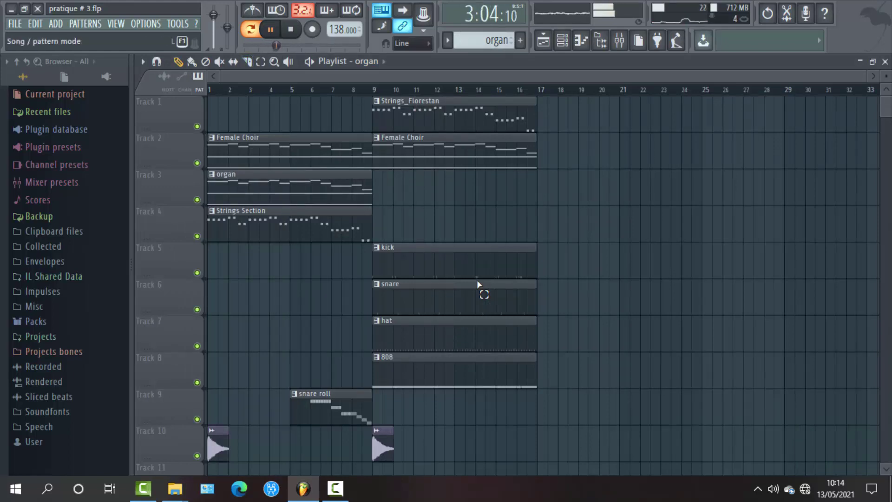
pyautogui.press('l')
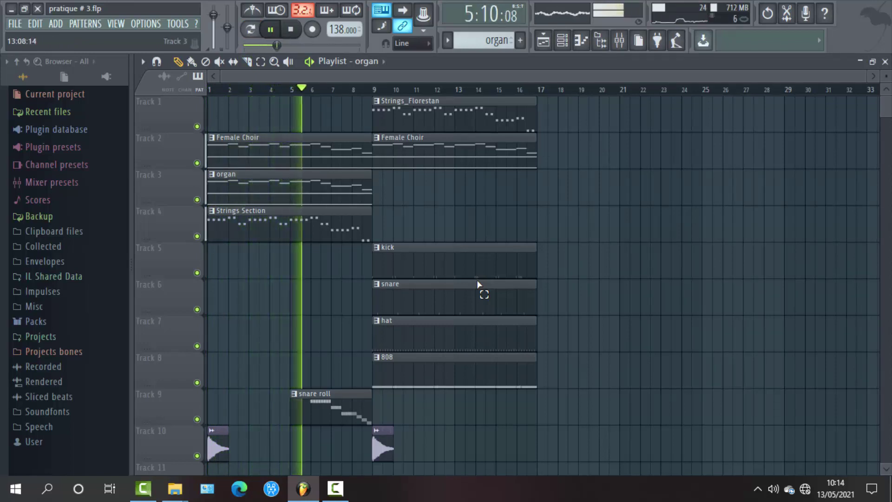
pyautogui.click(386, 186)
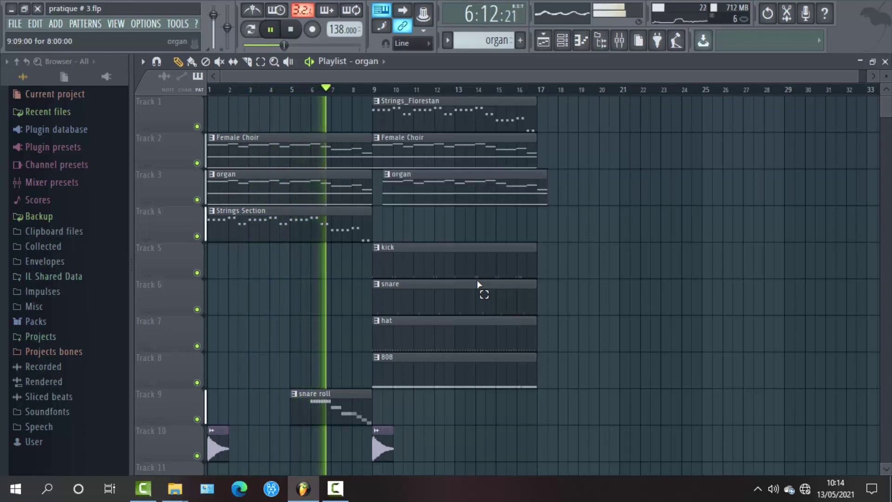
pyautogui.hotkey('ctrl', 'z')
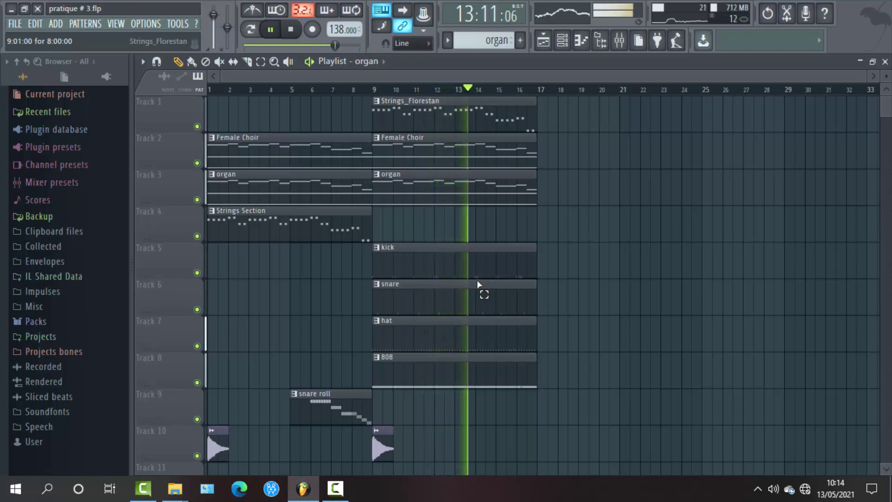
pyautogui.hotkey('shift', 'Right')
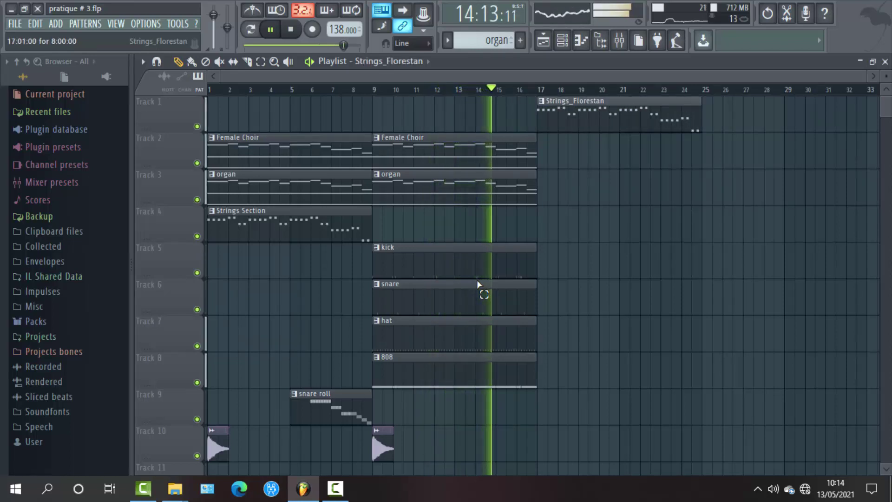
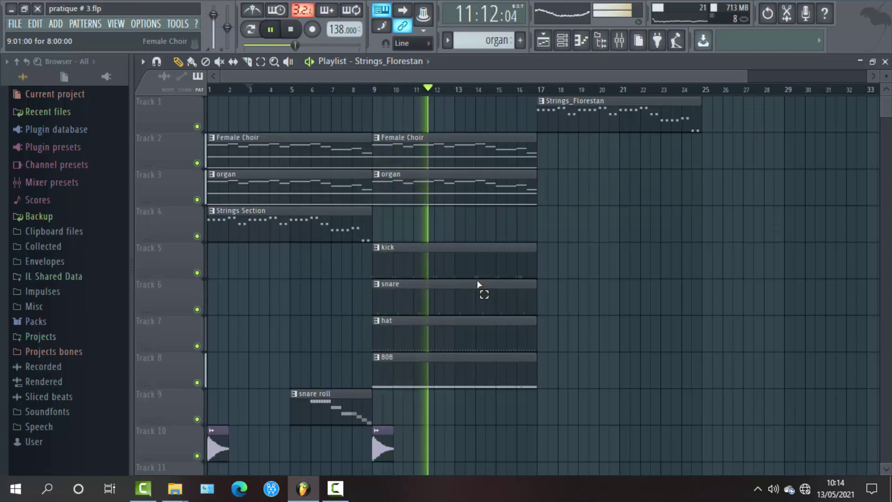
# - Stop playback, add a Morphine synthesizer channel to the channel rack, and close its plugin window
pyautogui.press('space')
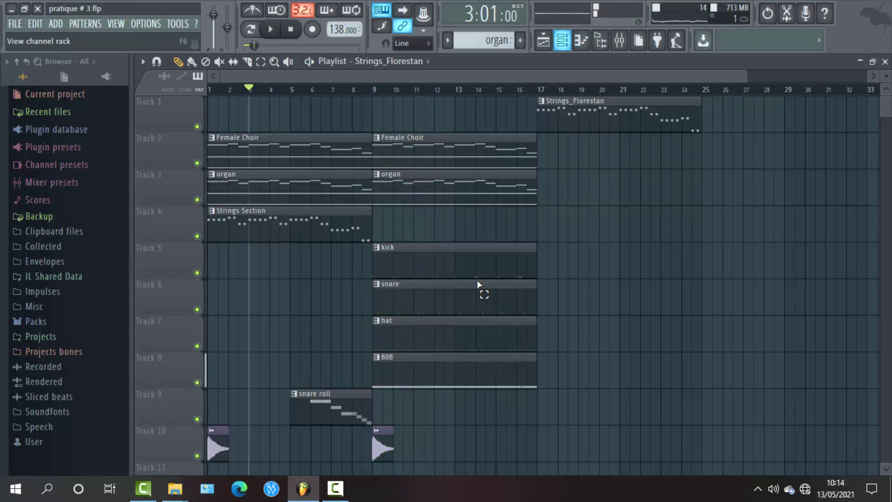
pyautogui.press('F6')
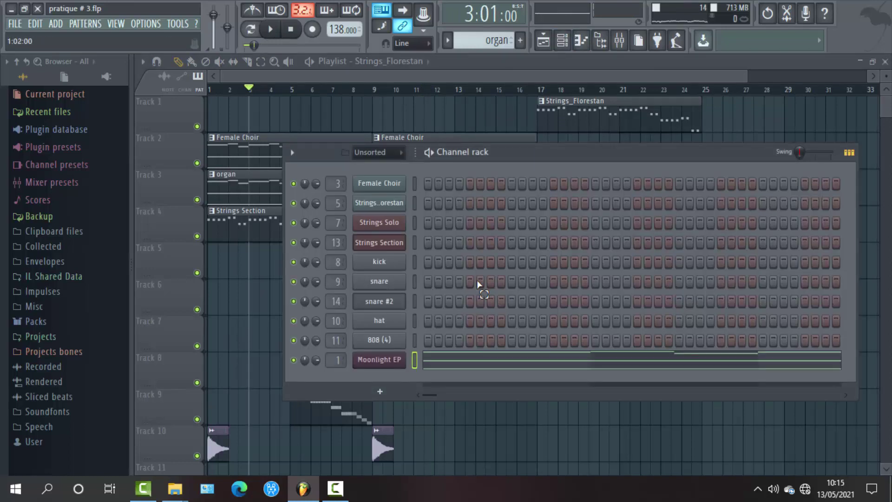
pyautogui.click(380, 392)
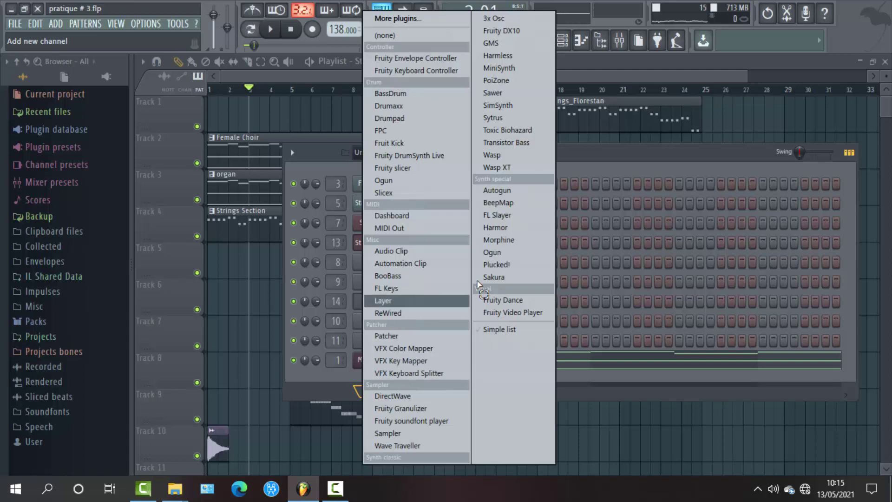
pyautogui.press('Up')
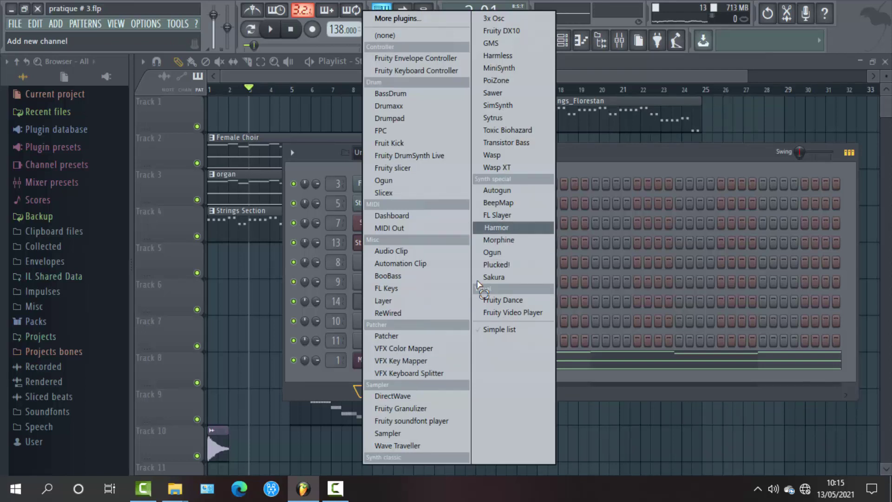
pyautogui.press('Down')
pyautogui.press('Return')
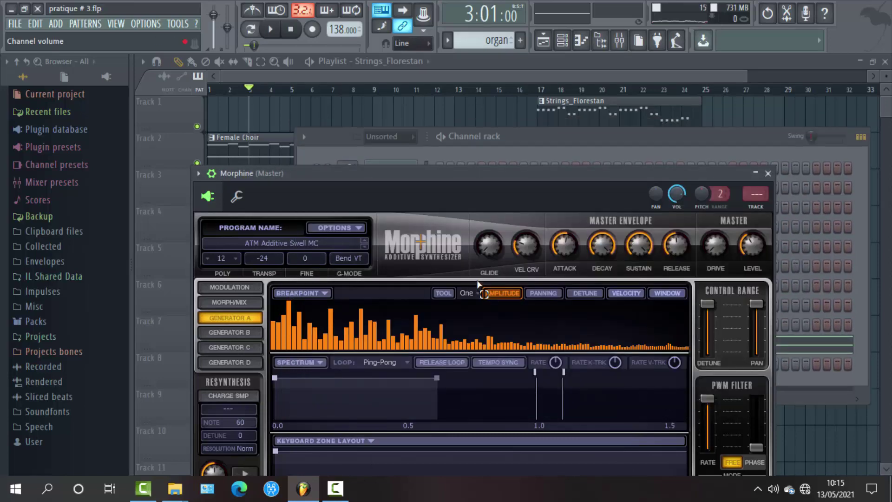
pyautogui.press('Escape')
# - Rename the organ pattern as "melody"
pyautogui.press('F6')
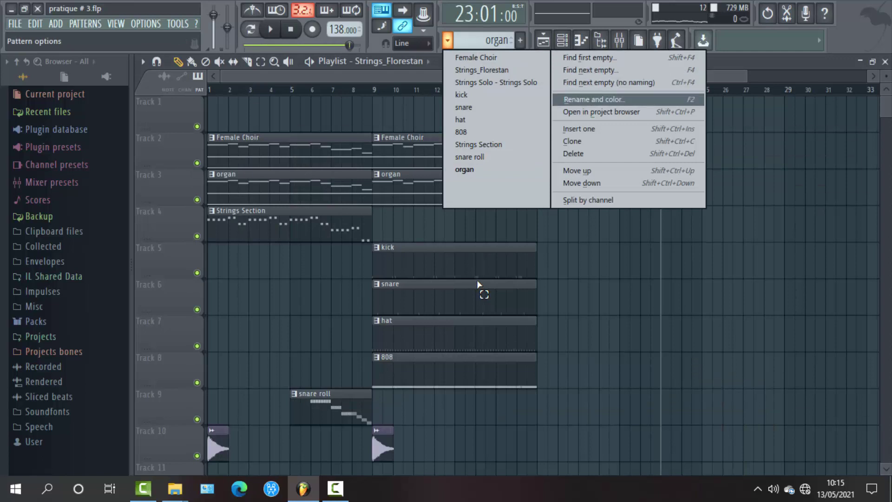
pyautogui.press('Return')
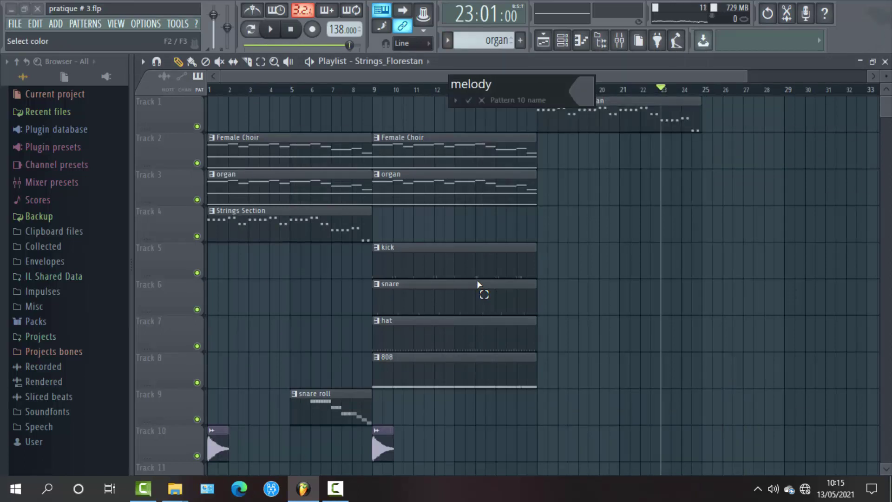
pyautogui.press('Return')
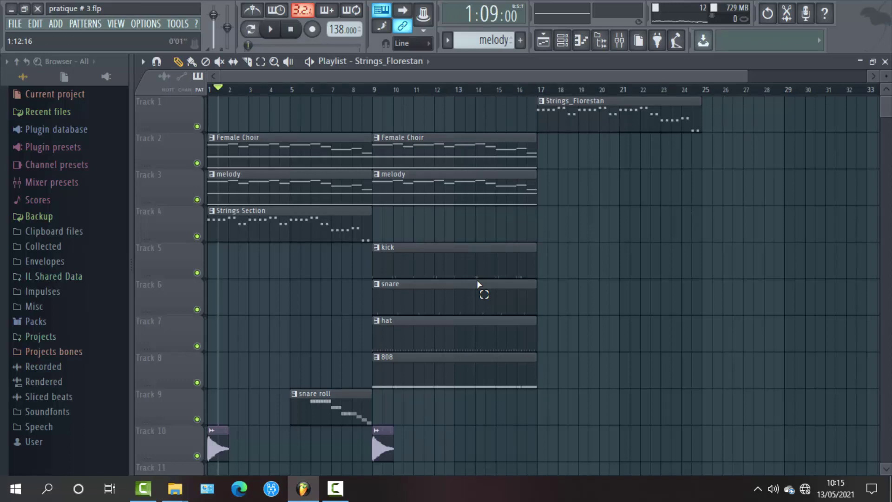
# - Play the song and duplicate the Strings Section clip on Track 4 to bar 9
pyautogui.press('space')
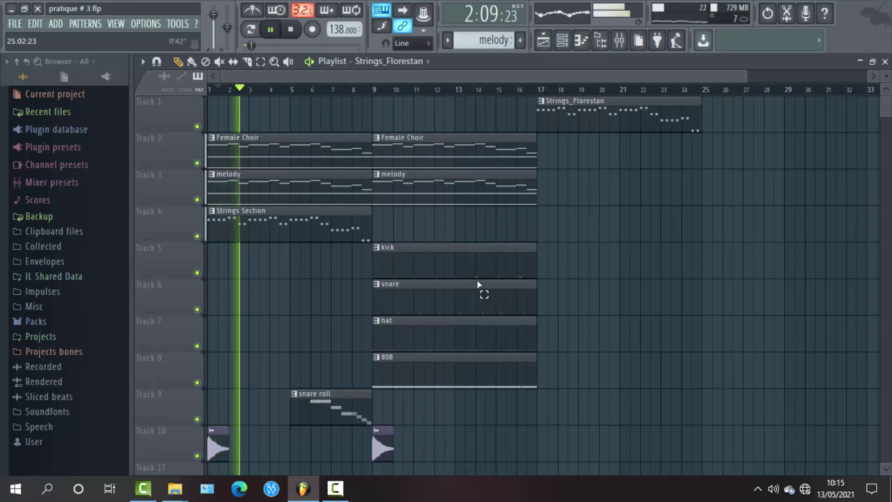
pyautogui.scroll(-3, 478, 284)
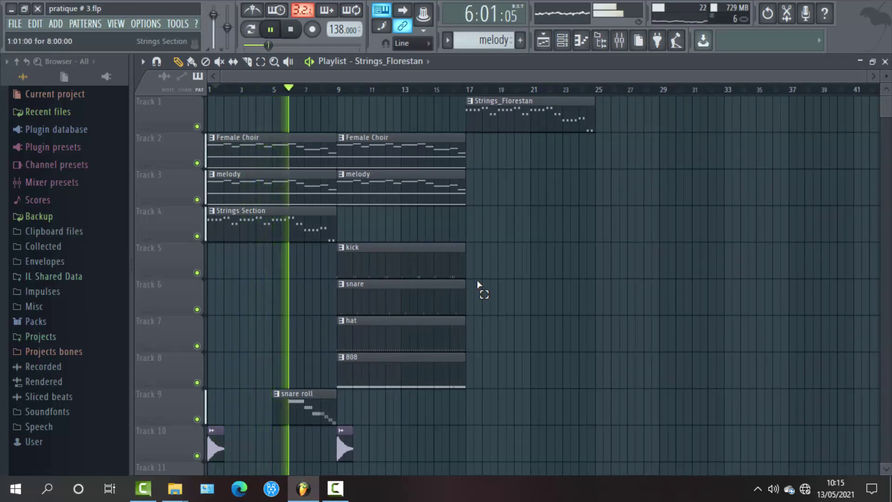
pyautogui.hotkey('ctrl', 'b')
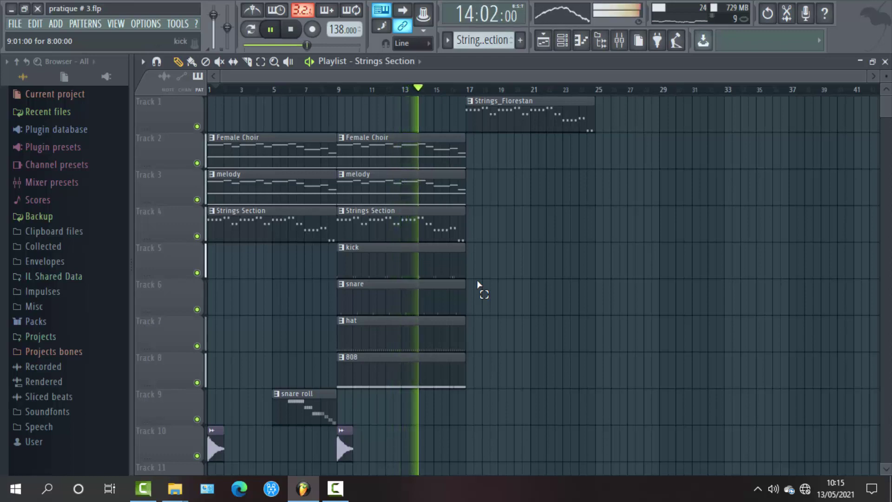
# - Mute the kick, snare and 808 tracks during playback to hear the remaining parts
pyautogui.click(197, 273)
pyautogui.click(197, 310)
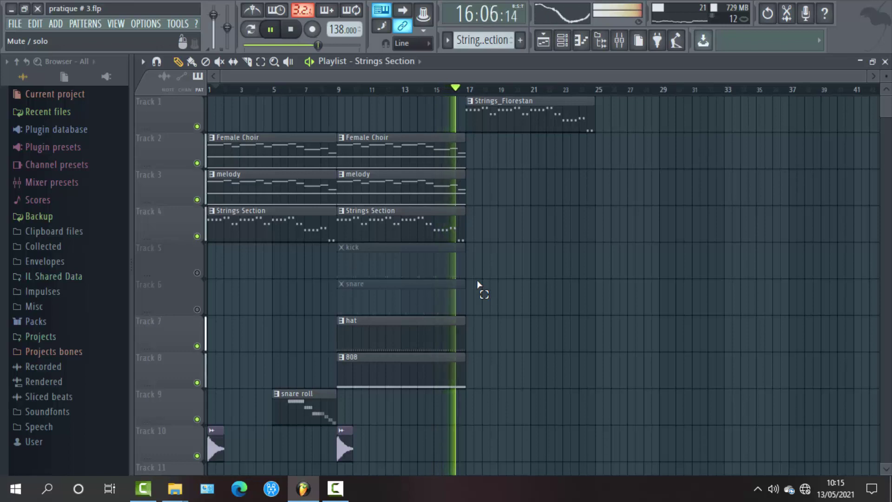
pyautogui.click(197, 383)
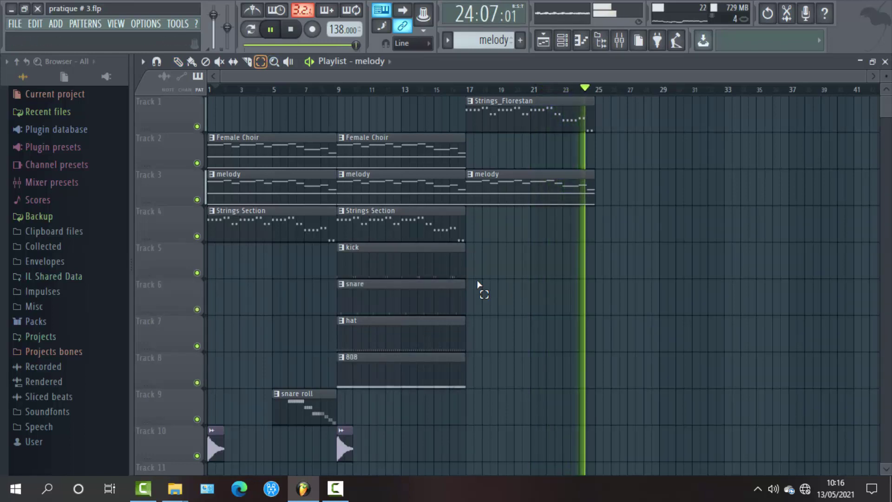
# - Duplicate the kick, snare, hat and 808 clips to bar 17, and insert an empty track above the Strings Section track
pyautogui.moveTo(488, 242); pyautogui.dragTo(360, 388)
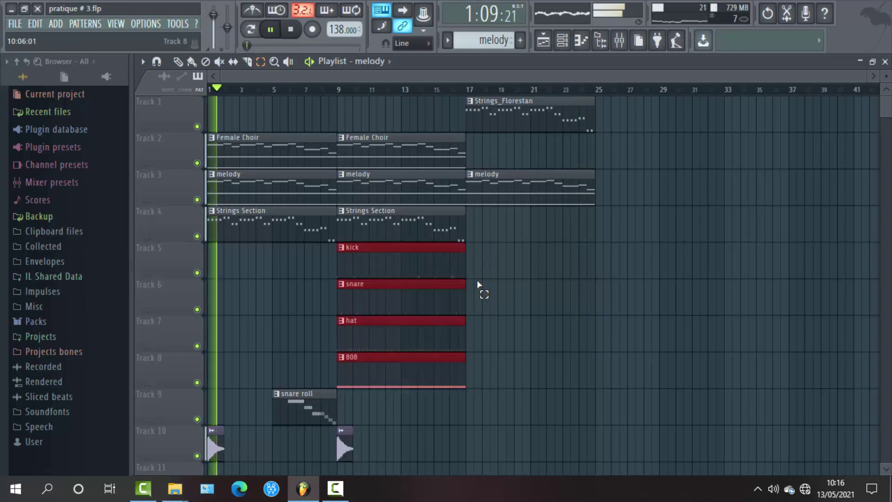
pyautogui.hotkey('ctrl', 'b')
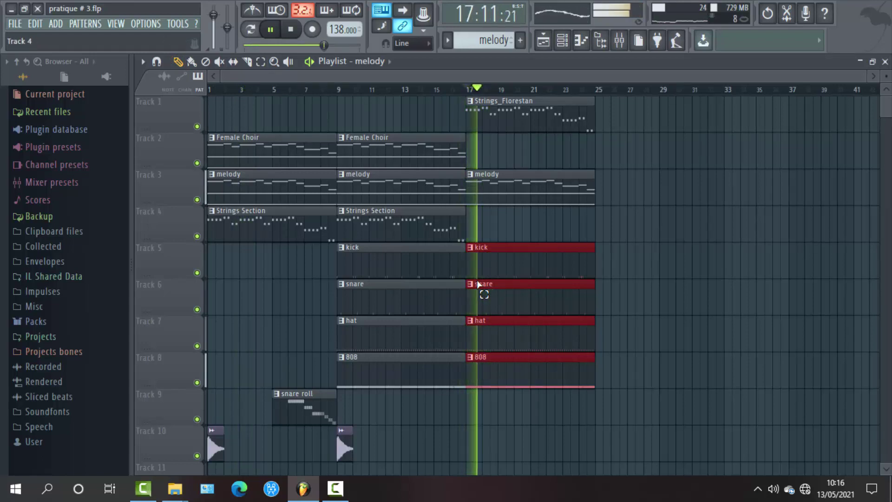
pyautogui.rightClick(173, 207)
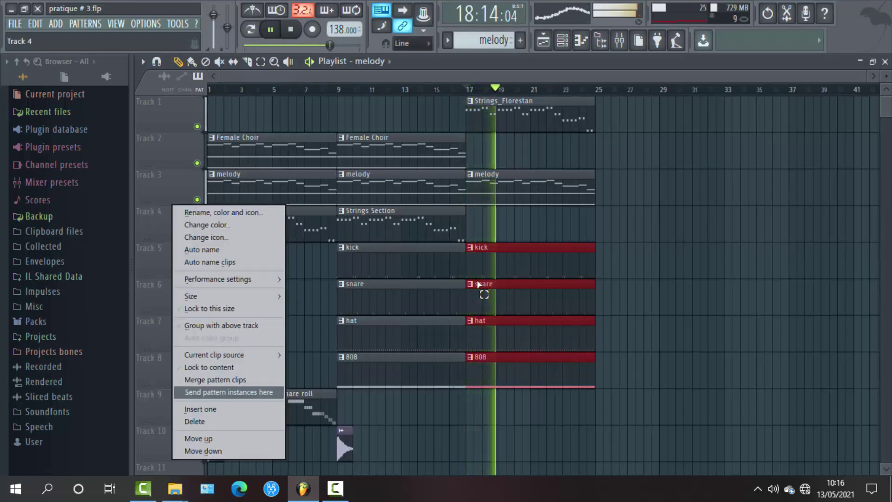
pyautogui.click(200, 409)
pyautogui.press('space')
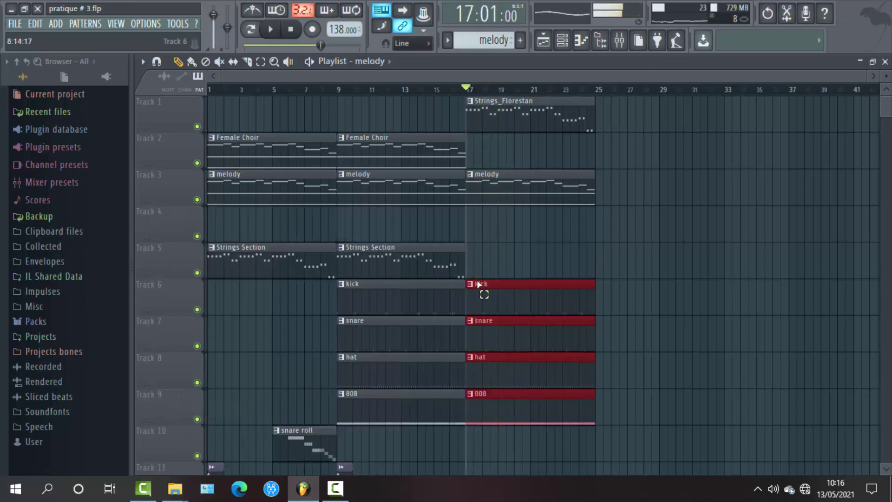
# - Copy the melody notes from the Moonlight EP channel into the Morphine channel, and mute Moonlight EP
pyautogui.press('F6')
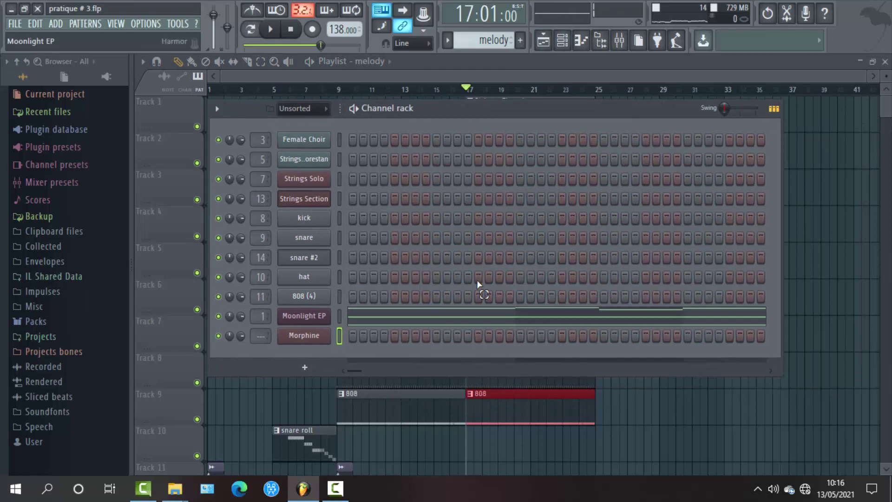
pyautogui.rightClick(321, 316)
pyautogui.click(455, 329)
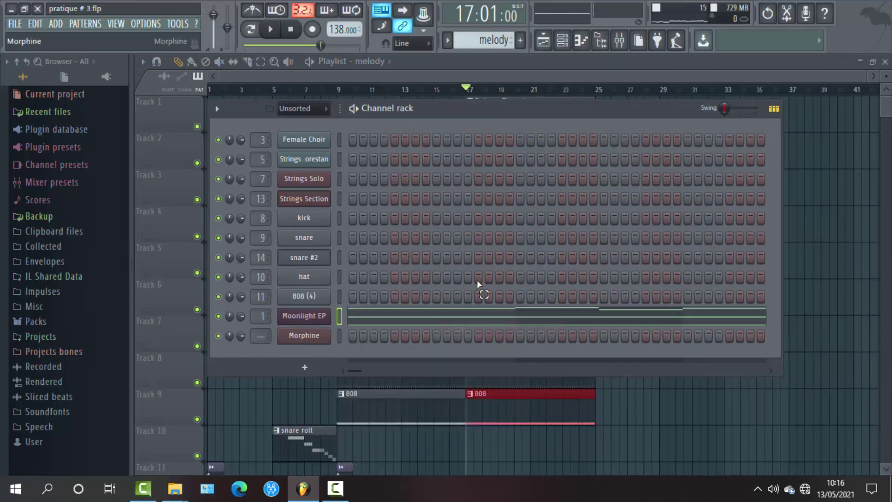
pyautogui.rightClick(321, 331)
pyautogui.click(455, 355)
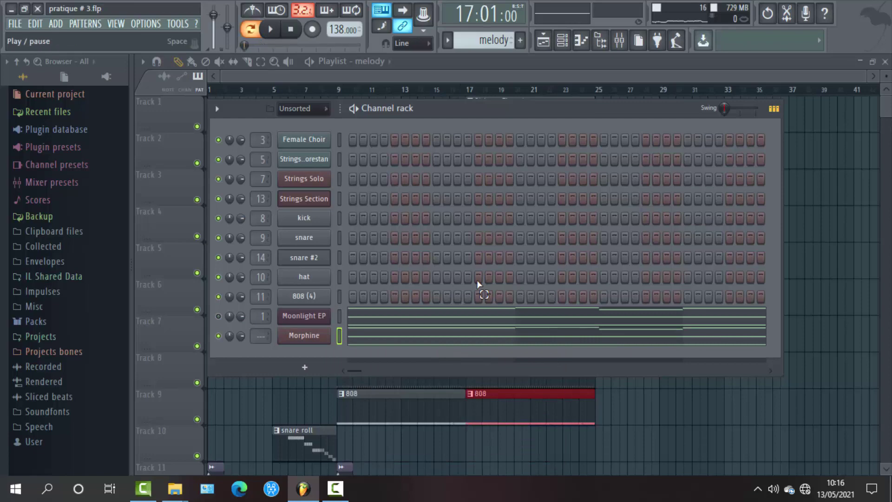
# - Audition presets from Morphine's Keyboards bank on the looping melody and load KBD Butter Organ FG
pyautogui.click(304, 335)
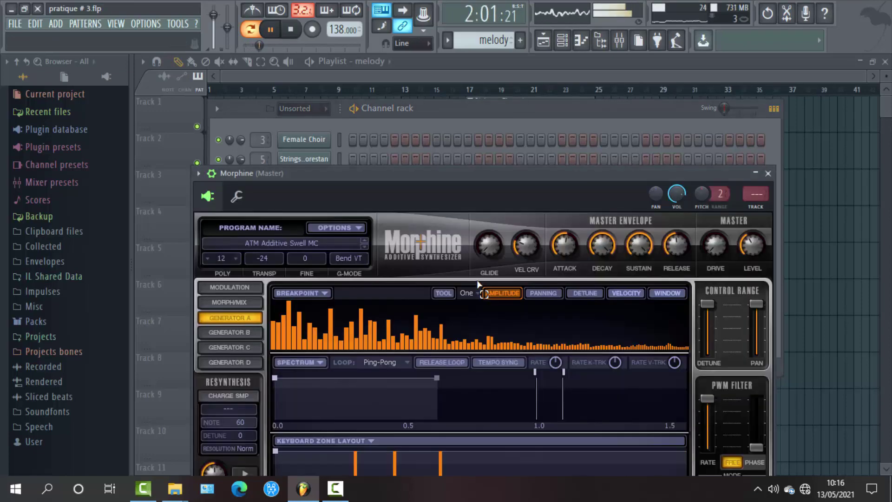
pyautogui.click(281, 242)
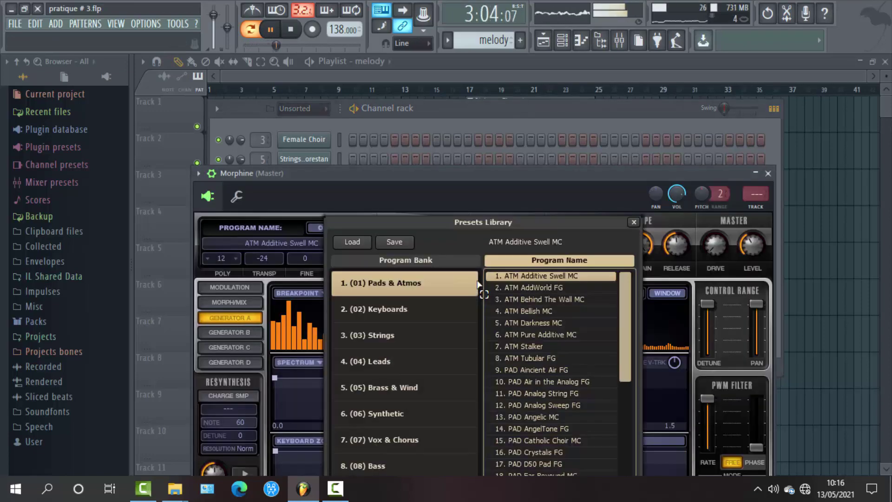
pyautogui.press('Down')
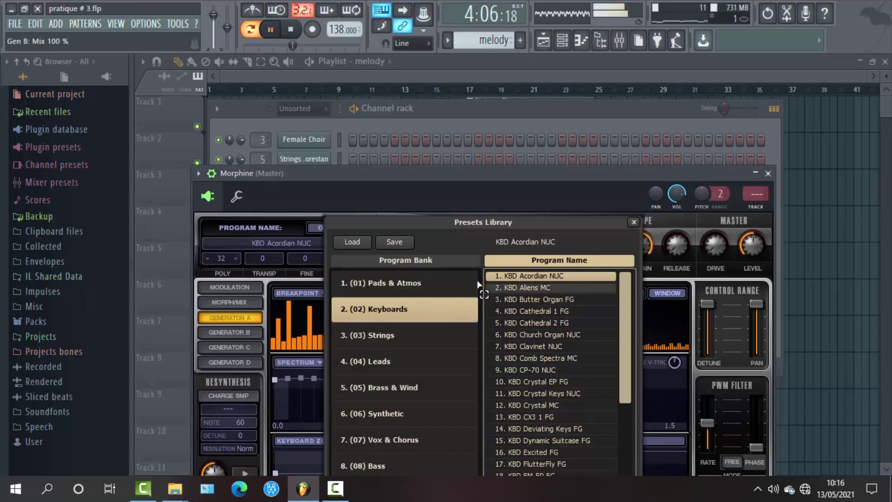
pyautogui.press('Down')
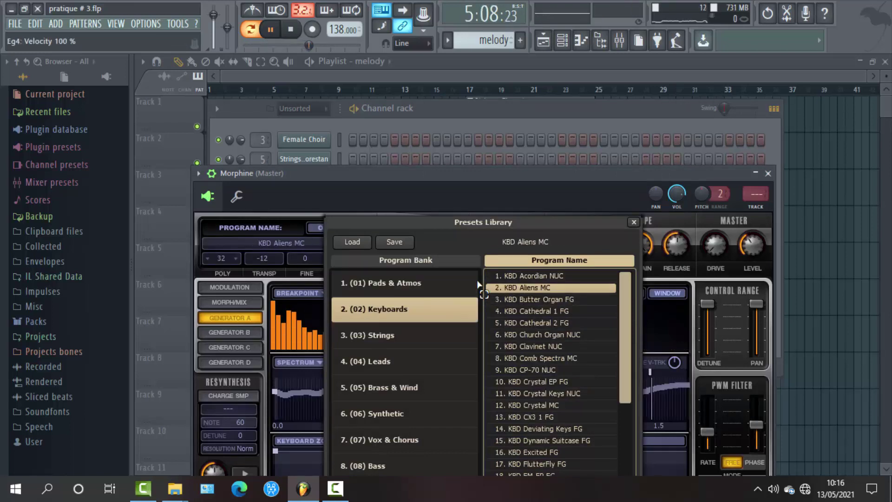
pyautogui.press('Escape')
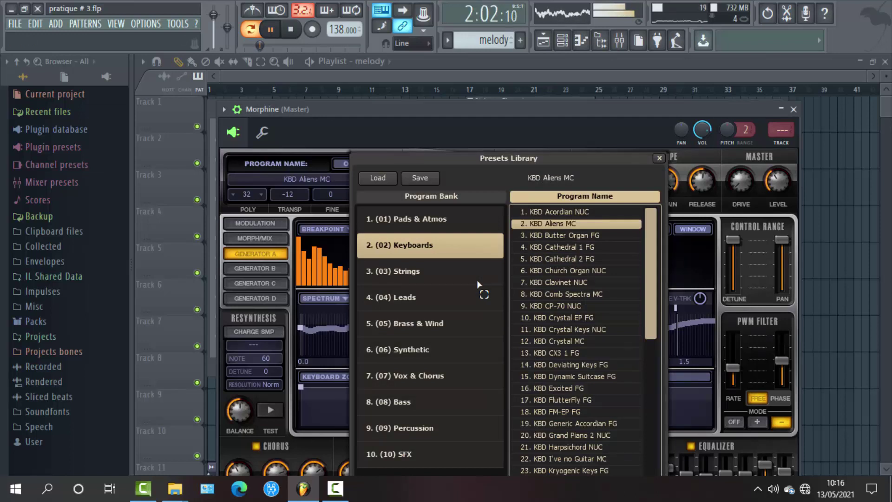
pyautogui.press('Down')
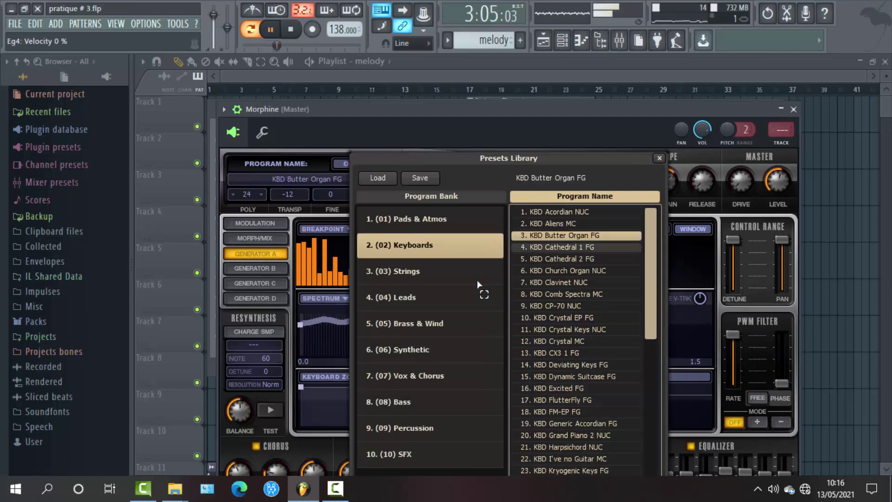
pyautogui.press('Down')
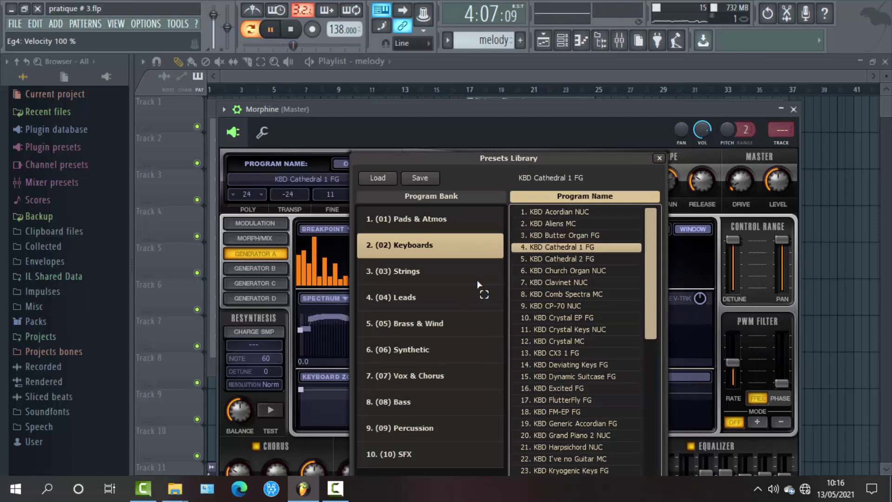
pyautogui.press('Up')
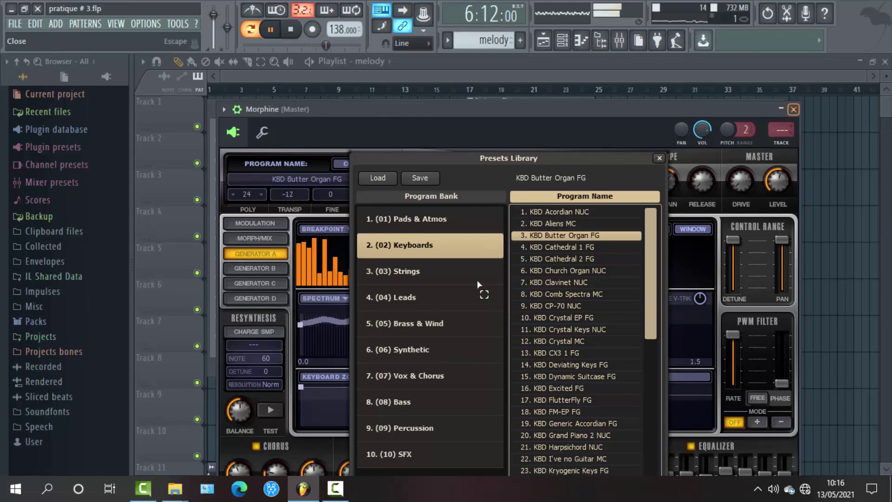
pyautogui.press('Escape')
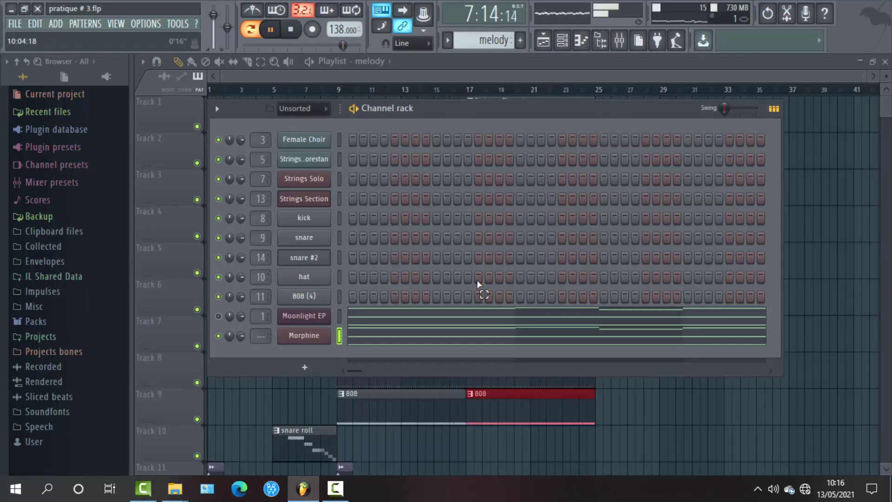
# - Play the arrangement in song mode, check the levels in the Mixer, and stop playback
pyautogui.press('Escape')
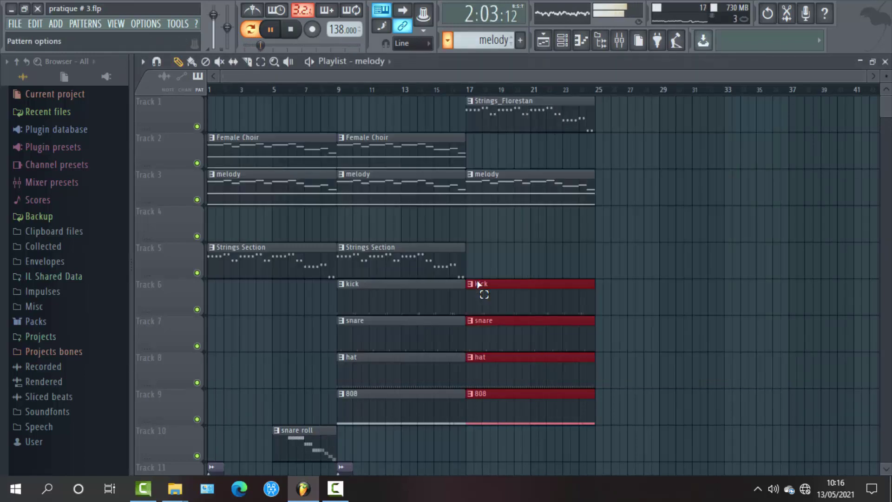
pyautogui.press('Escape')
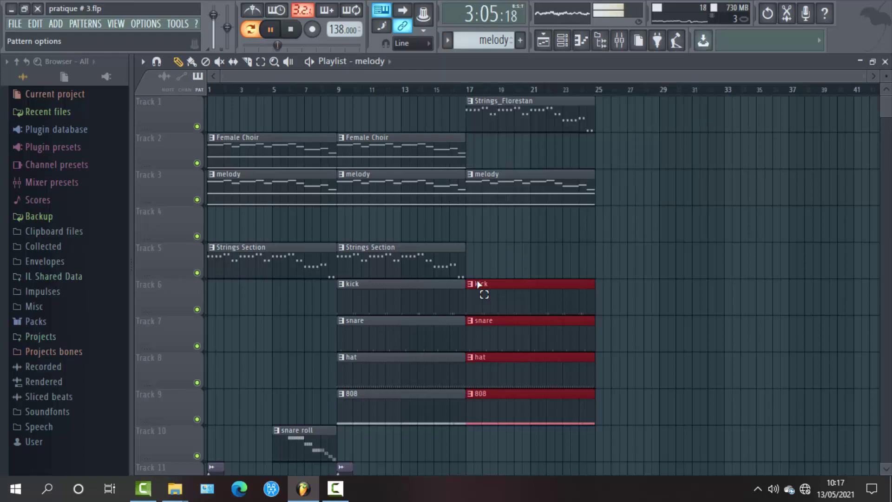
pyautogui.press('l')
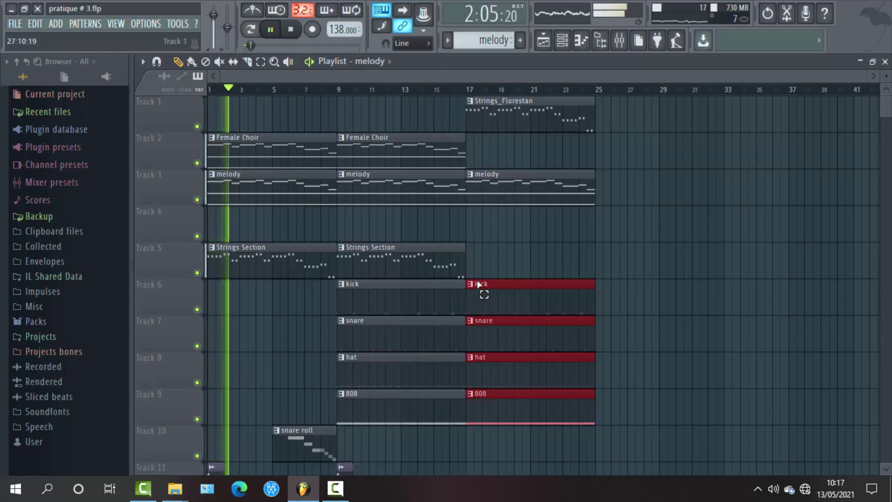
pyautogui.press('F9')
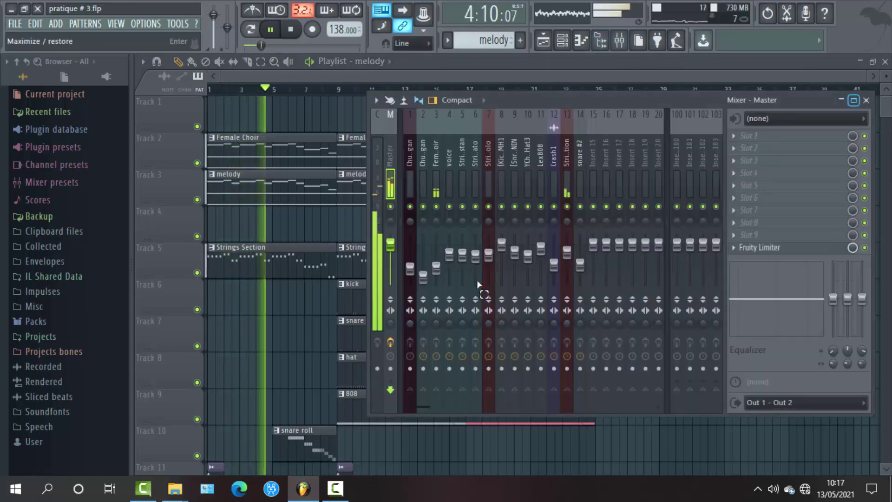
pyautogui.press('F9')
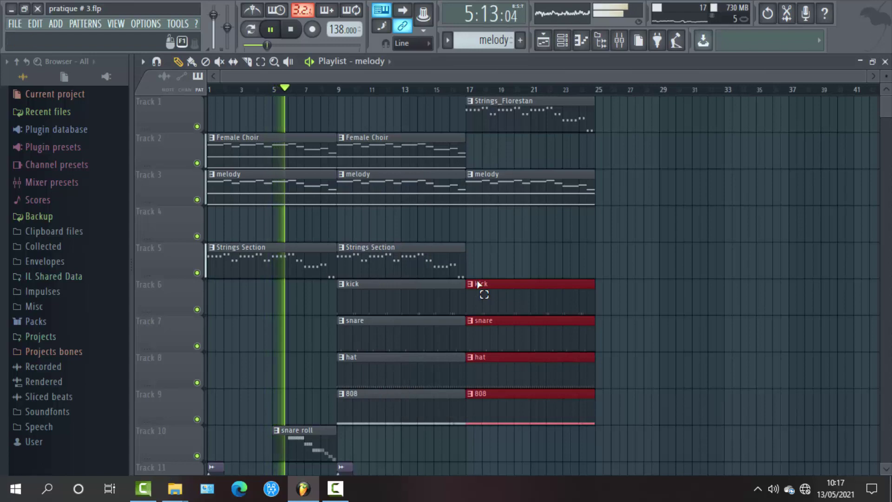
pyautogui.press('F7')
pyautogui.press('space')
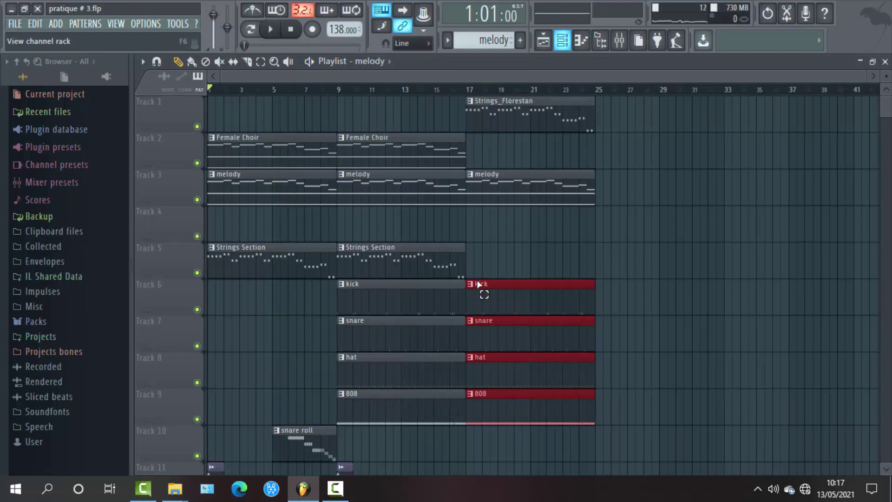
# - Route the Morphine synthesizer to mixer track 15, lower that track's volume fader, and play the song
pyautogui.press('Return')
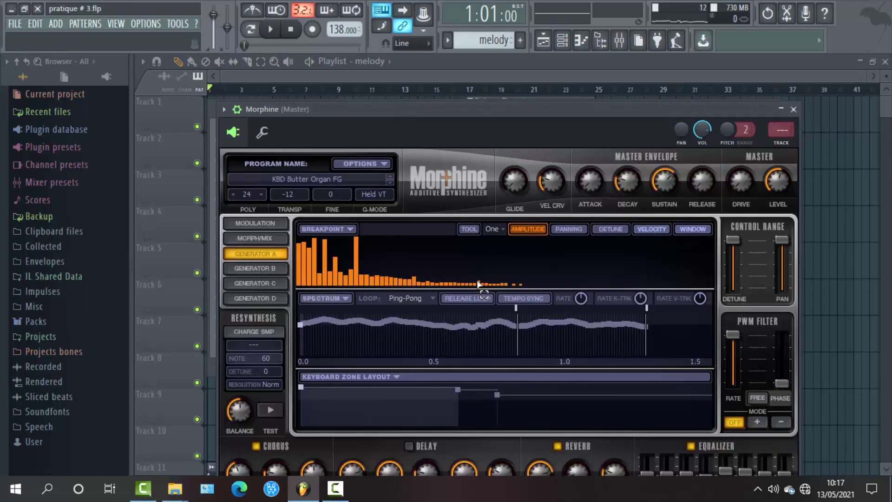
pyautogui.hotkey('ctrl', 'l')
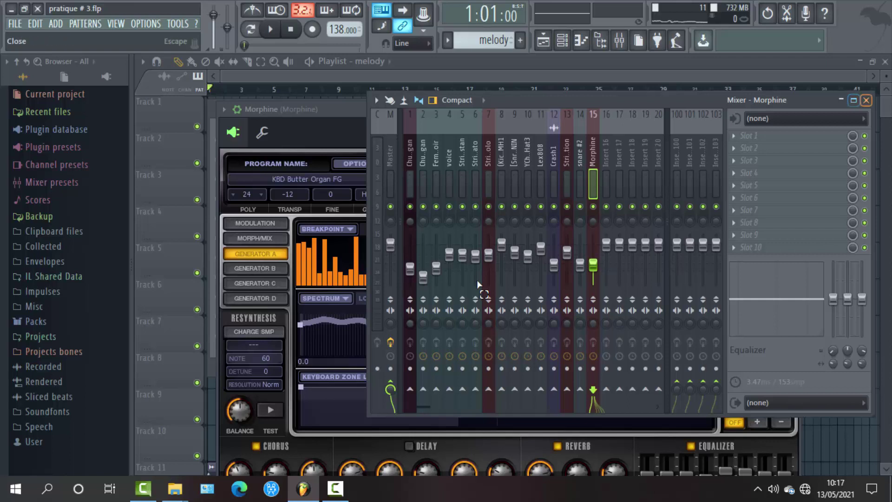
pyautogui.press('Escape')
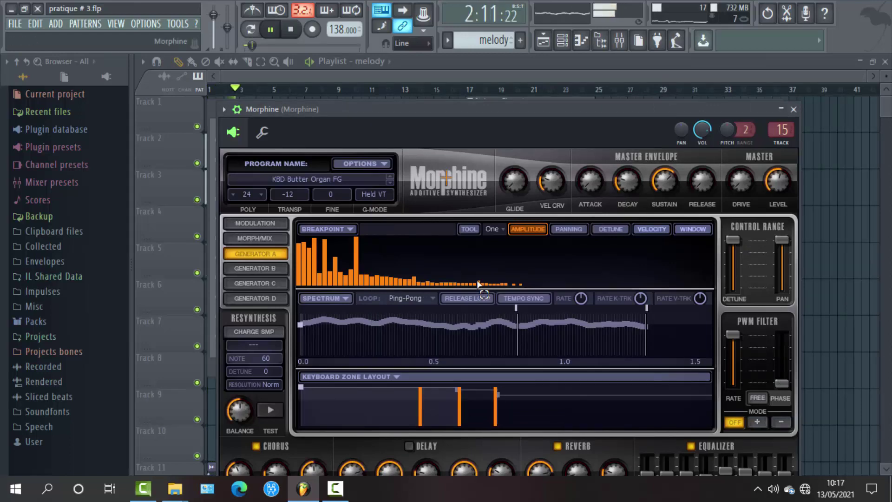
# - Set the snare #2 mixer track's volume to 70% while the song plays
pyautogui.press('F6')
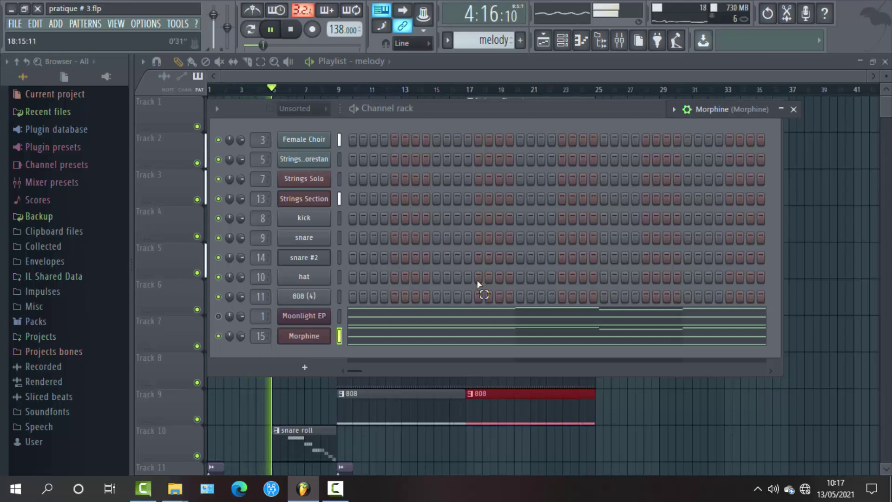
pyautogui.press('F6')
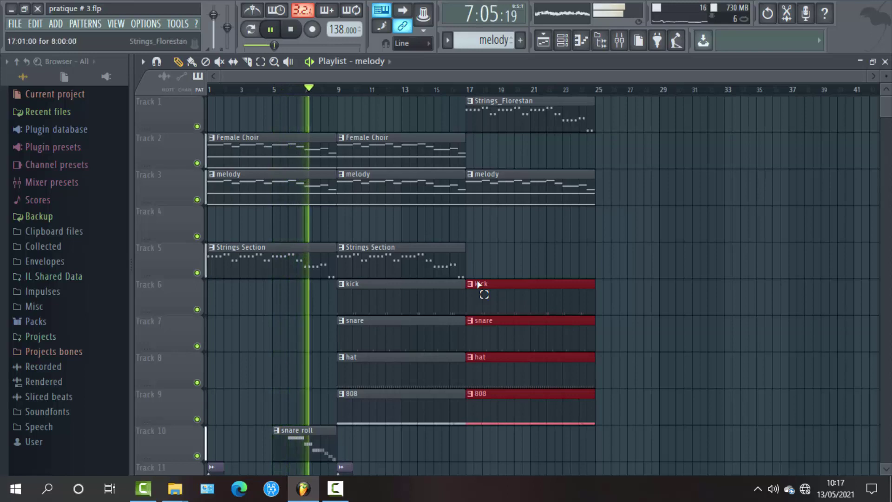
pyautogui.press('F9')
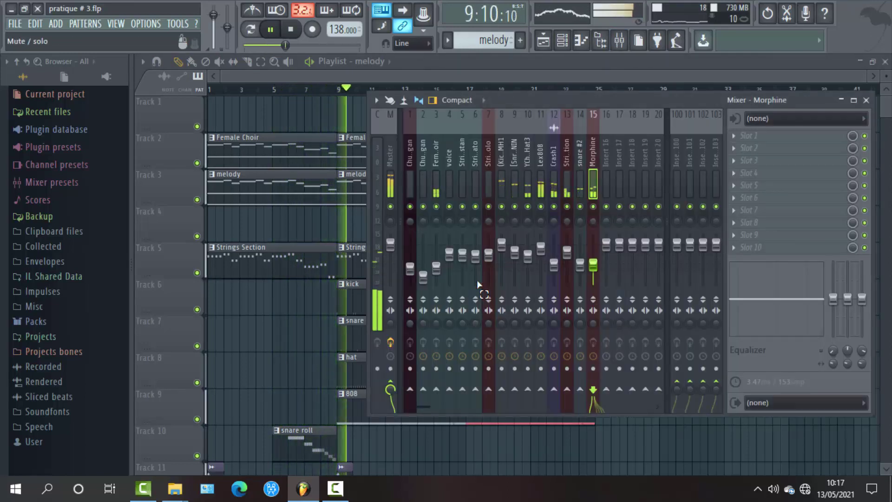
pyautogui.press('Left')
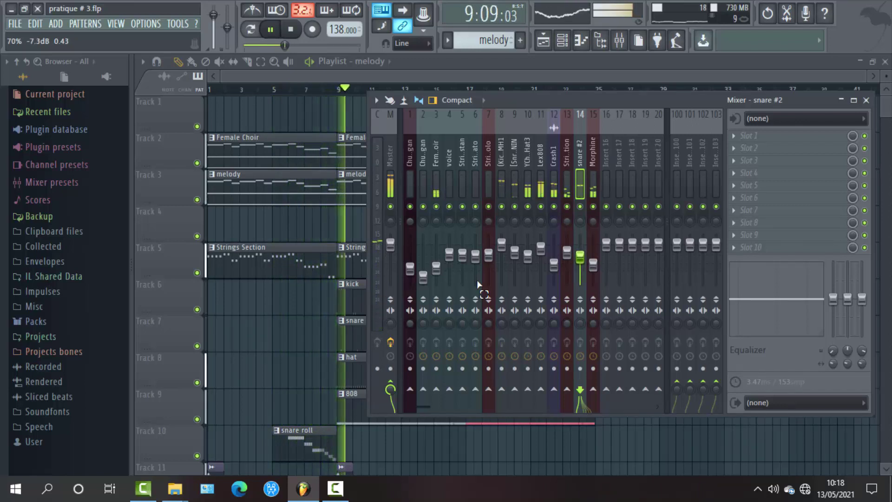
pyautogui.press('F9')
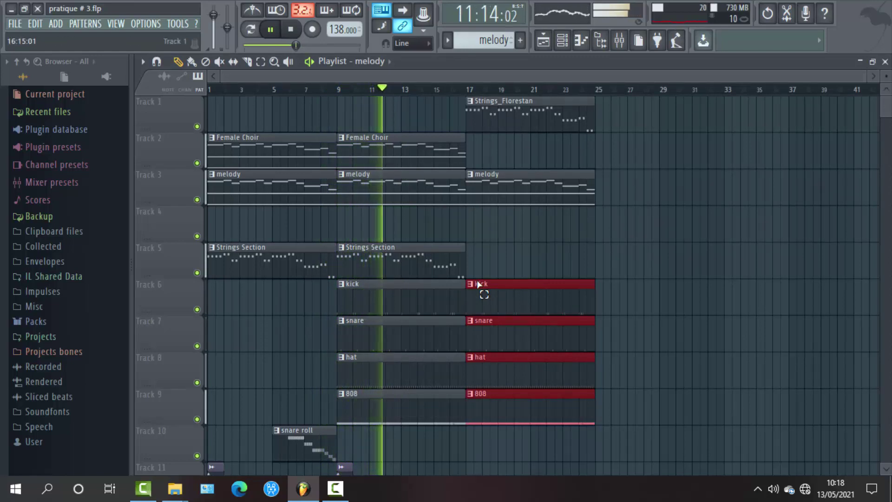
# - Stop playback, show the channel rack, and create a new empty pattern
pyautogui.click(447, 40)
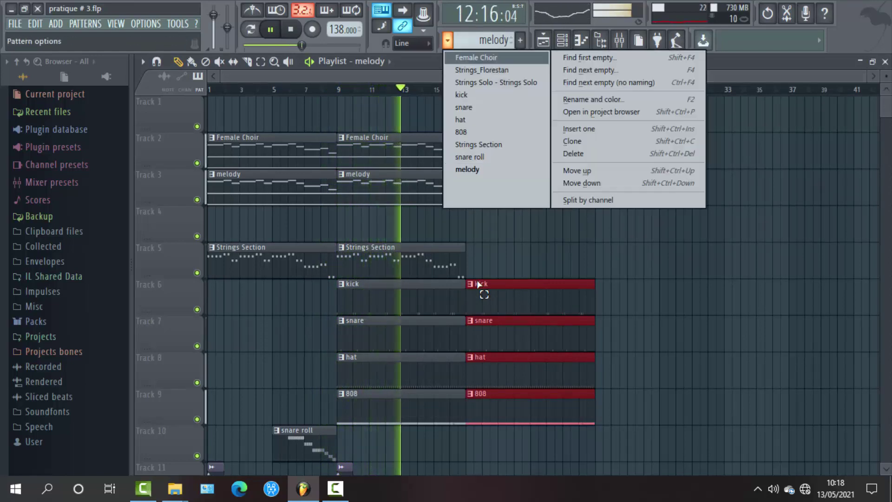
pyautogui.click(496, 169)
pyautogui.press('F6')
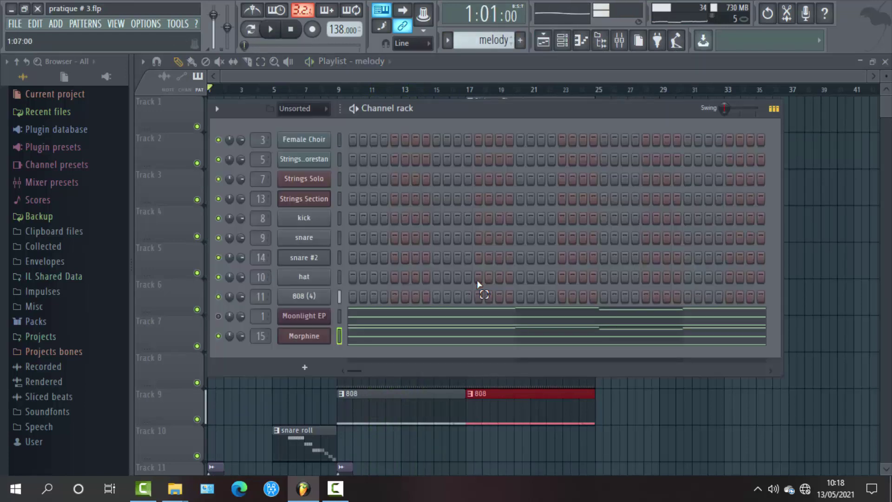
pyautogui.press('F4')
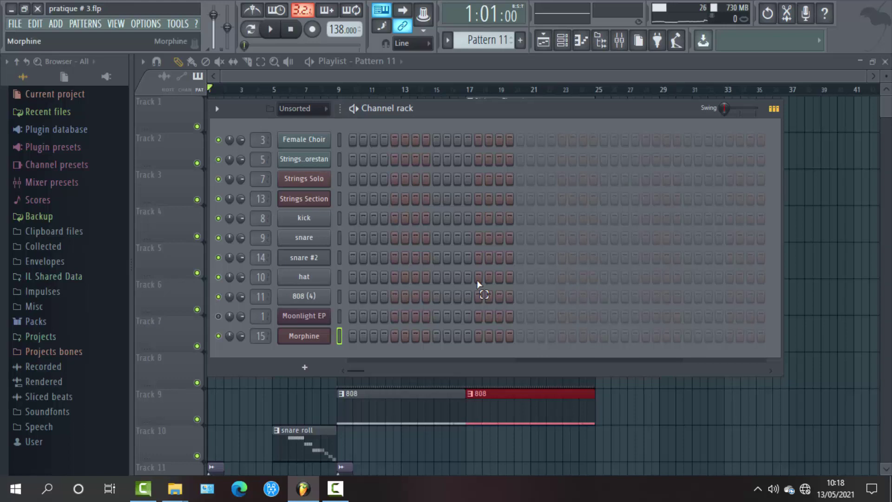
# - Paste the copied melody notes into the Morphine channel of Pattern 11 and hide the channel rack
pyautogui.rightClick(329, 336)
pyautogui.click(455, 355)
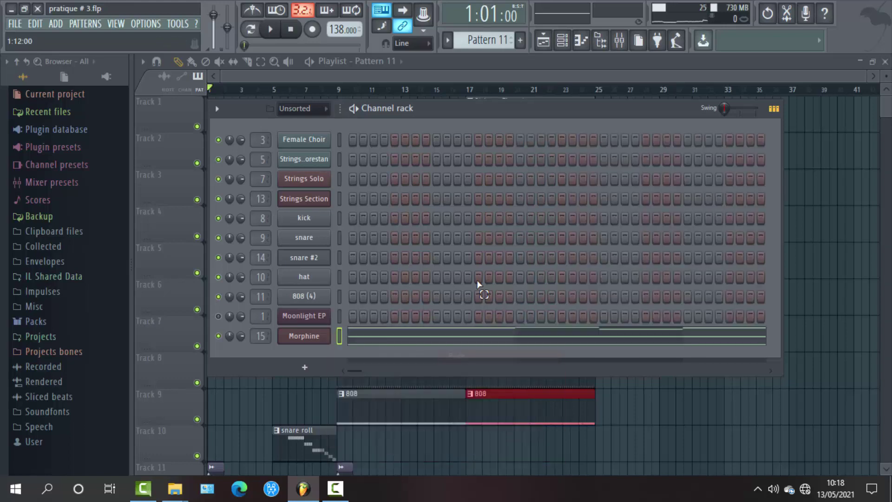
pyautogui.press('KP_Subtract')
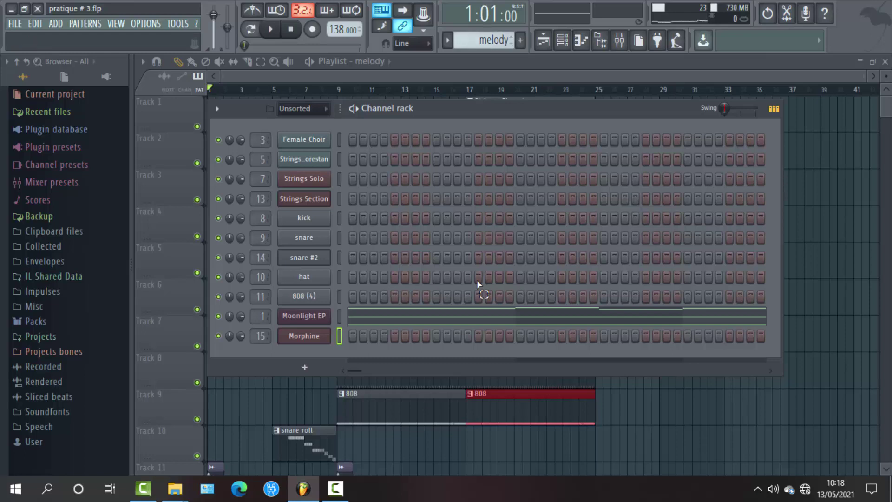
pyautogui.press('F6')
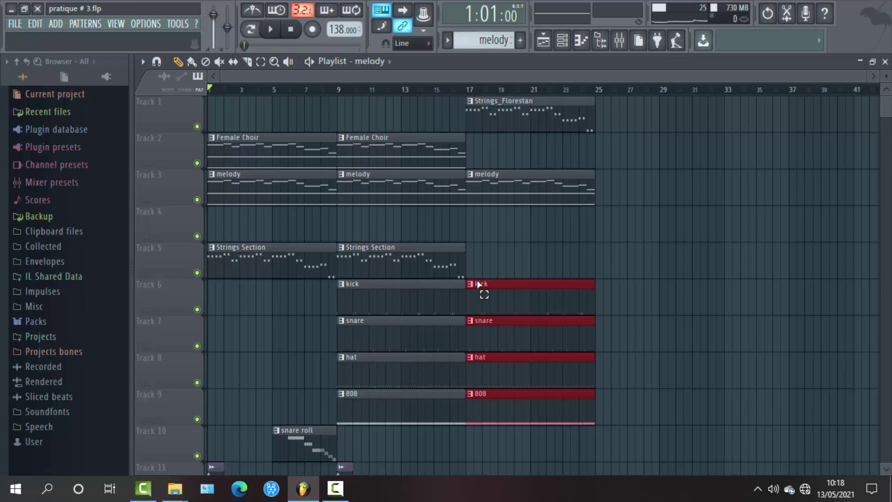
# - Rename Pattern 11 as organ
pyautogui.press('F4')
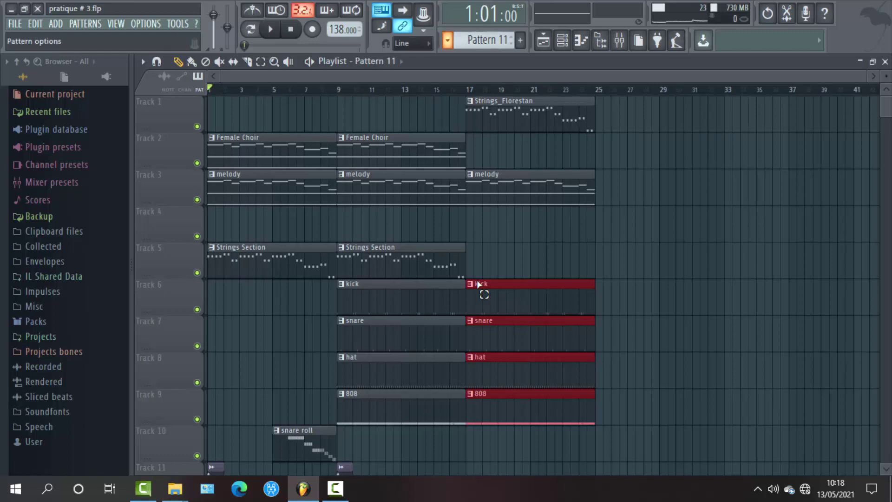
pyautogui.click(447, 40)
pyautogui.press('F2')
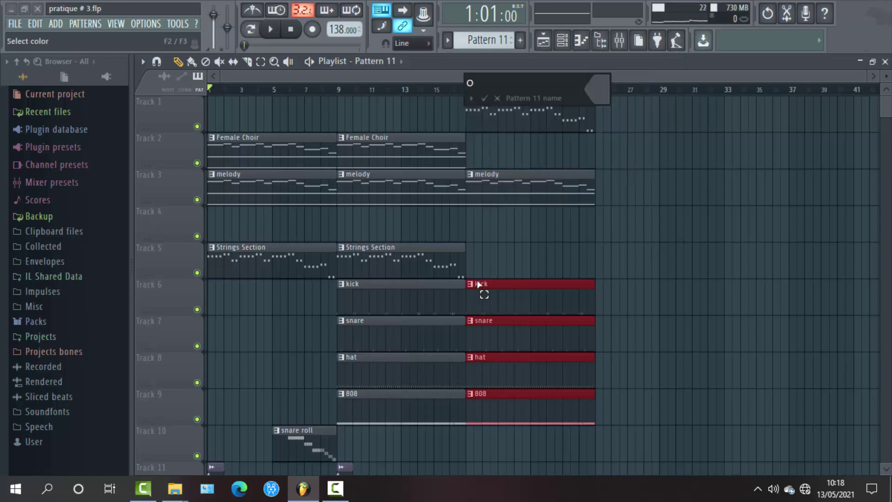
pyautogui.press('Return')
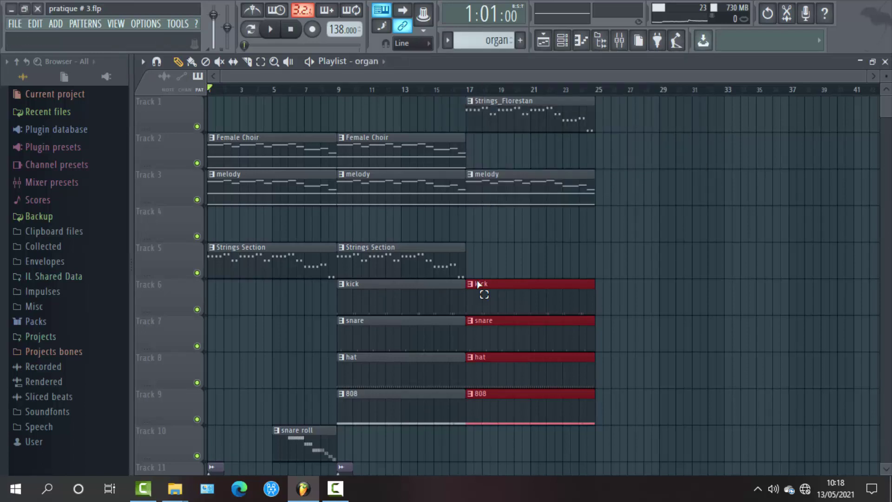
# - Place the organ pattern at bar 17 on Track 4 and delete the melody clip at bar 17 on Track 3
pyautogui.click(476, 223)
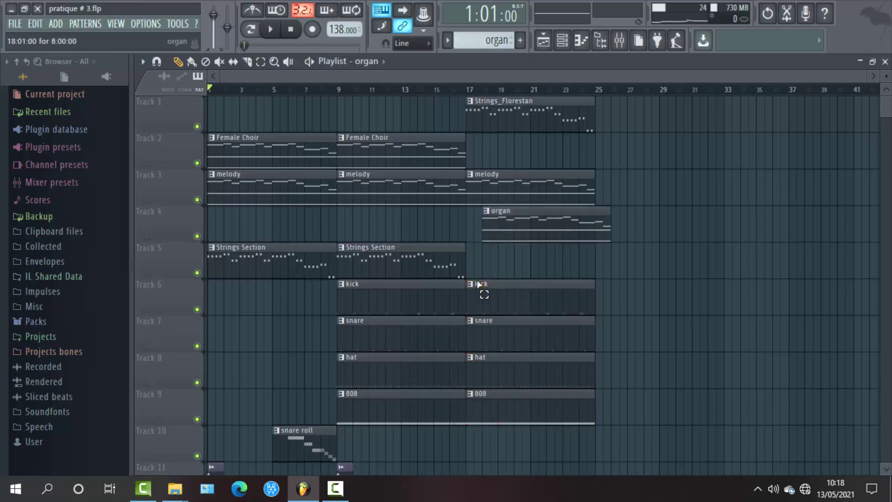
pyautogui.hotkey('shift', 'Left')
pyautogui.rightClick(504, 186)
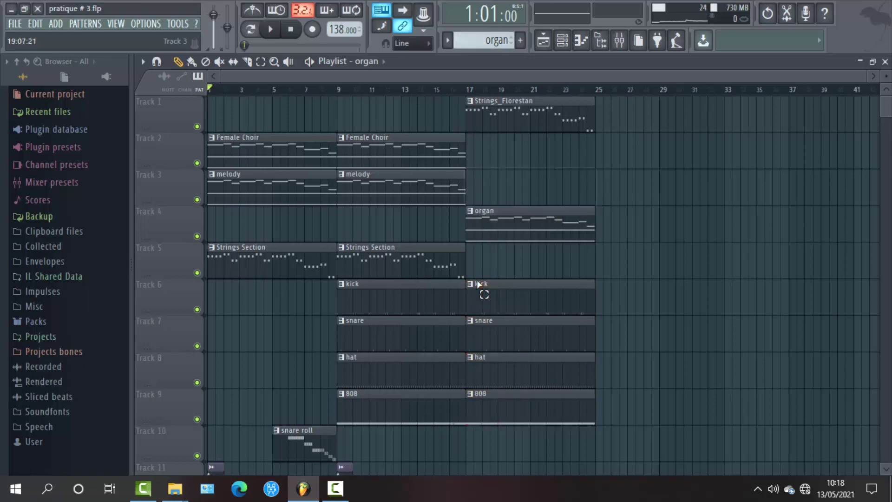
# - Place a Strings Section clip at bar 17 on Track 5 and play the song
pyautogui.click(477, 281)
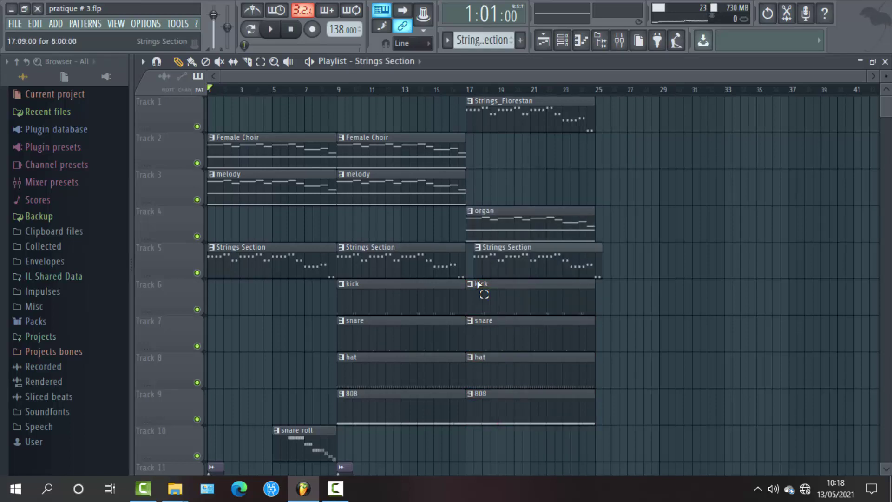
pyautogui.hotkey('shift', 'Left')
pyautogui.press('space')
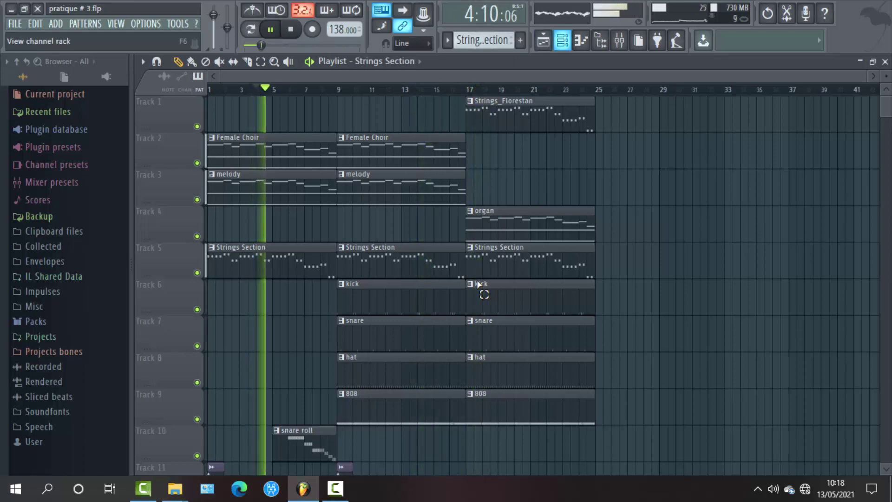
# - Compare the melody and organ patterns by ear in pattern mode, then return to song mode and stop playback
pyautogui.press('F6')
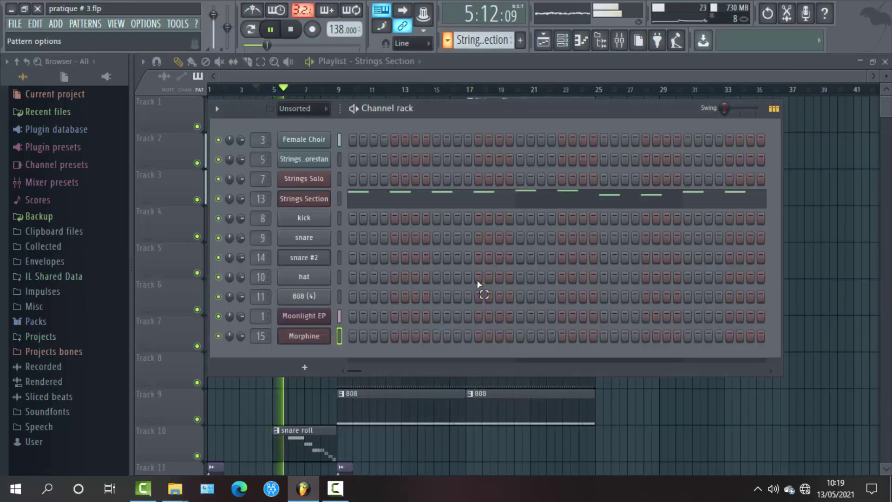
pyautogui.click(483, 40)
pyautogui.click(467, 169)
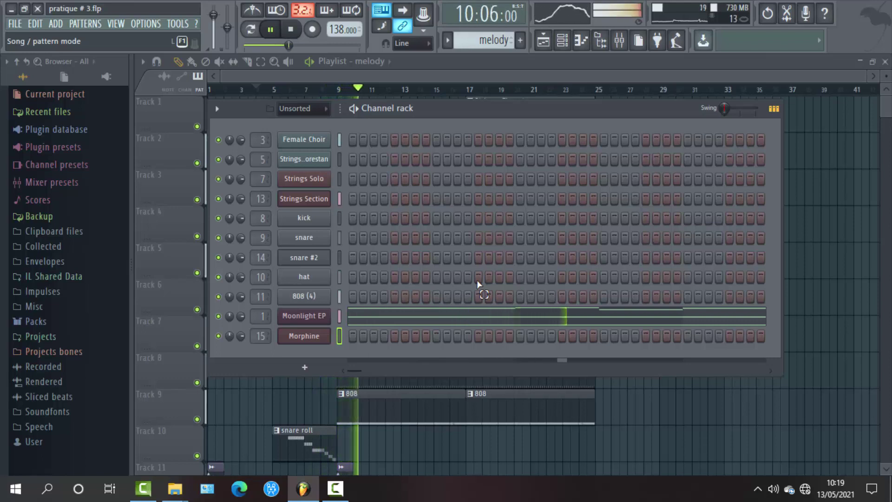
pyautogui.press('l')
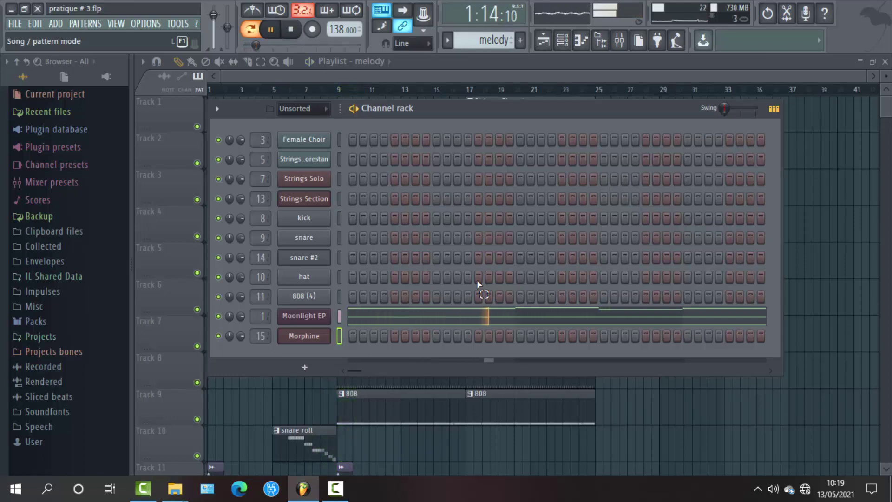
pyautogui.press('KP_Add')
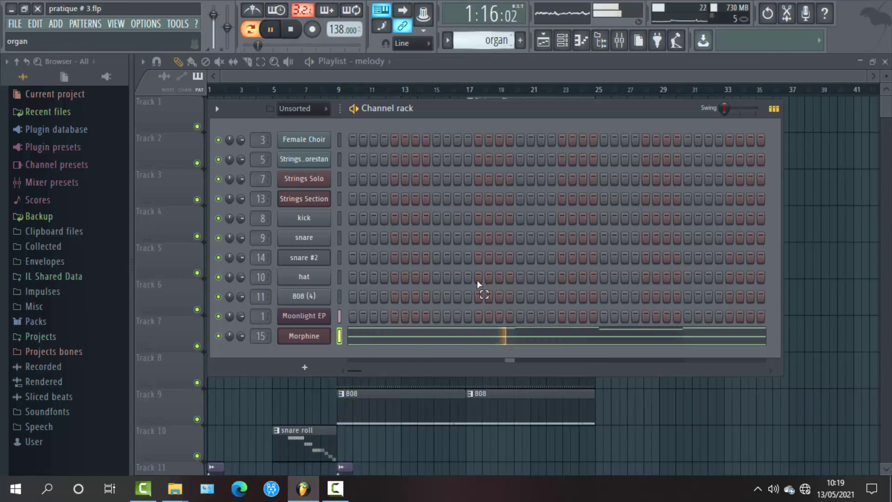
pyautogui.press('l')
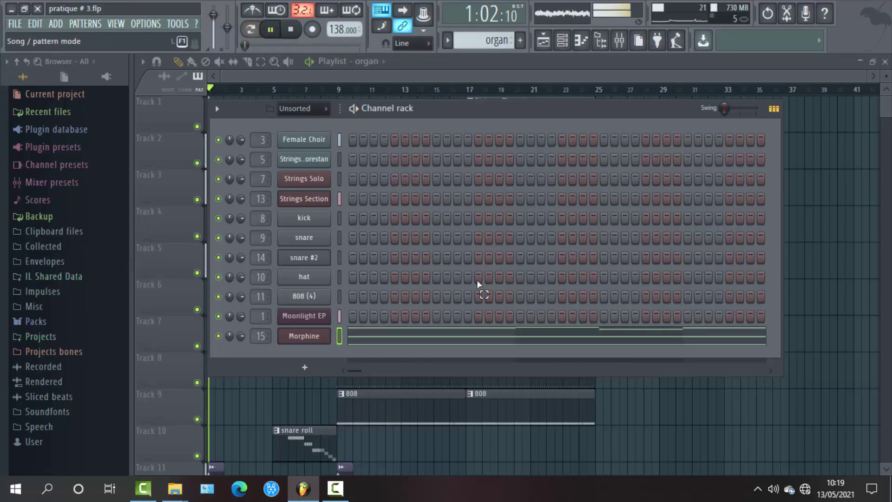
pyautogui.press('space')
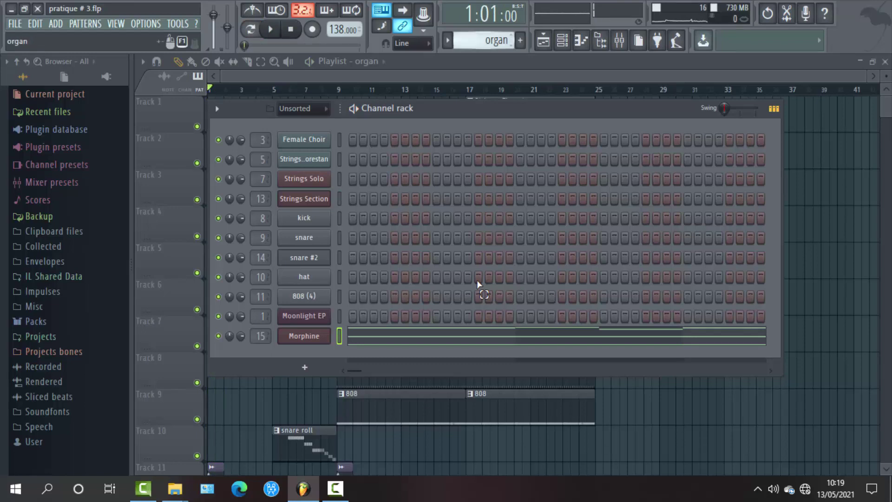
# - Create a new empty pattern and clone the Morphine channel
pyautogui.press('KP_Add')
pyautogui.rightClick(304, 335)
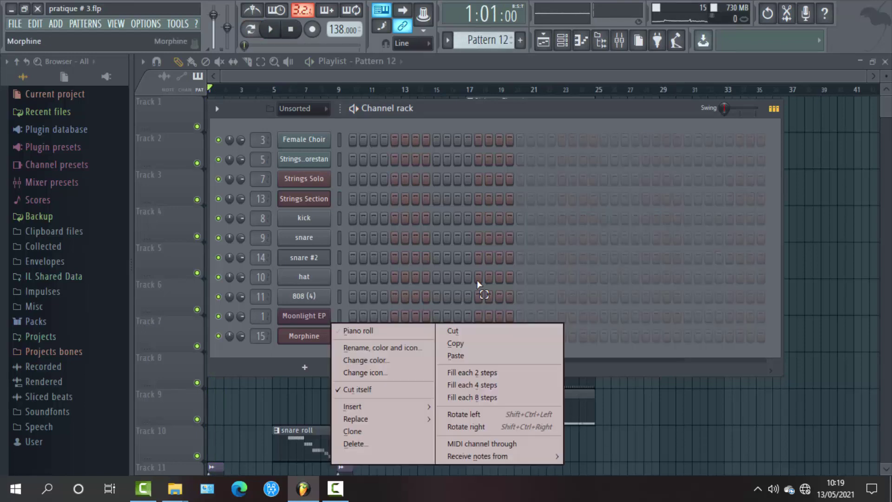
pyautogui.press('Return')
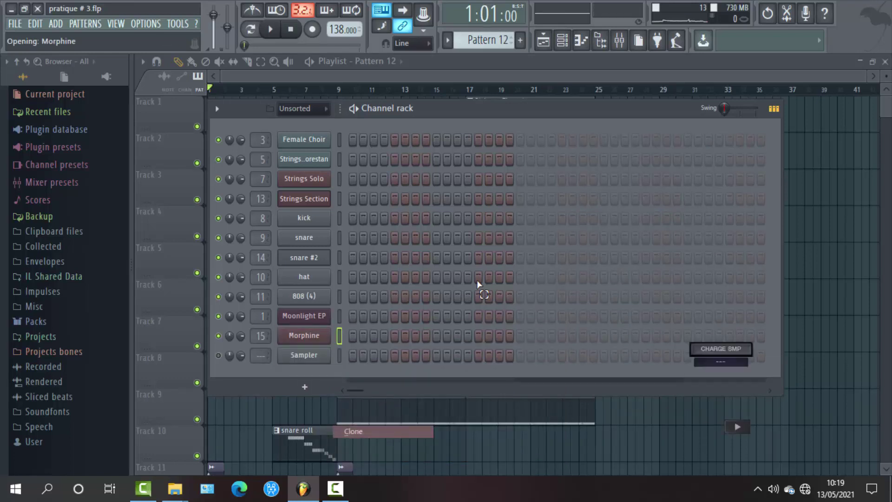
pyautogui.rightClick(304, 355)
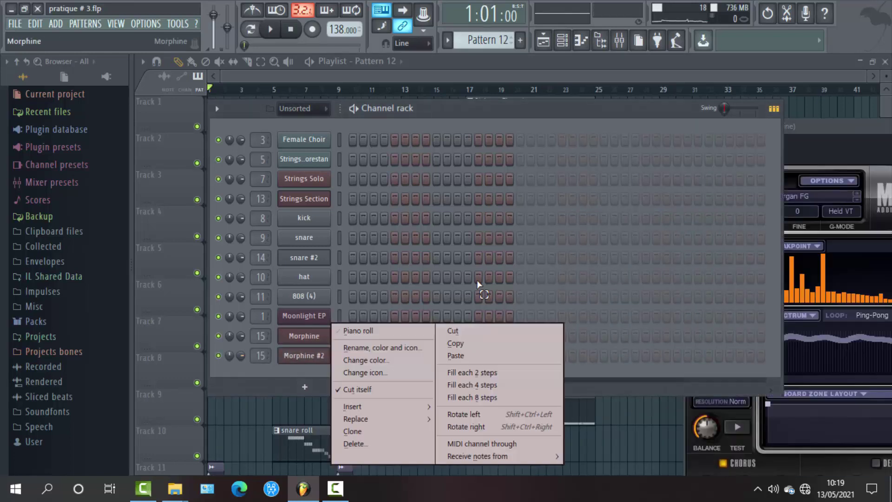
pyautogui.press('Escape')
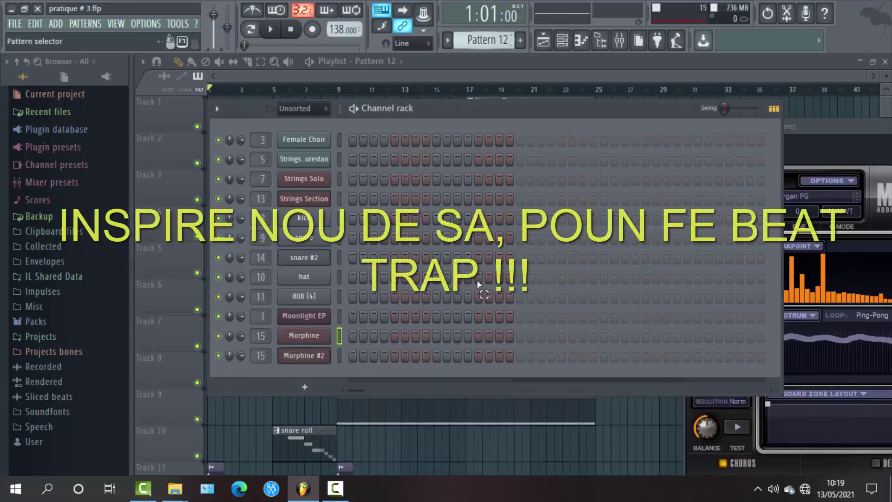
# - Switch to the Strings Solo pattern and copy the notes of the Strings Solo channel
pyautogui.click(447, 40)
pyautogui.press('Down')
pyautogui.press('Down')
pyautogui.press('Down')
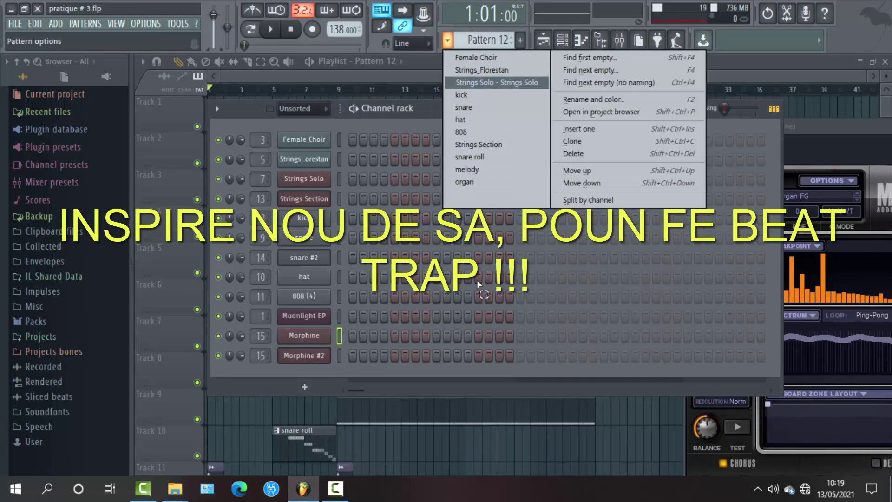
pyautogui.press('Return')
pyautogui.rightClick(304, 178)
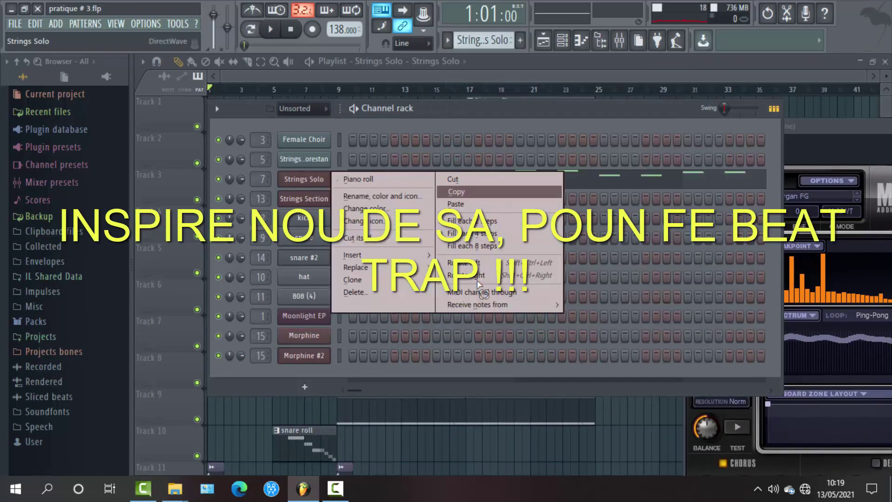
pyautogui.click(460, 193)
# - Paste the copied Strings Solo notes into the cloned Morphine #2 channel of Pattern 12
pyautogui.click(447, 40)
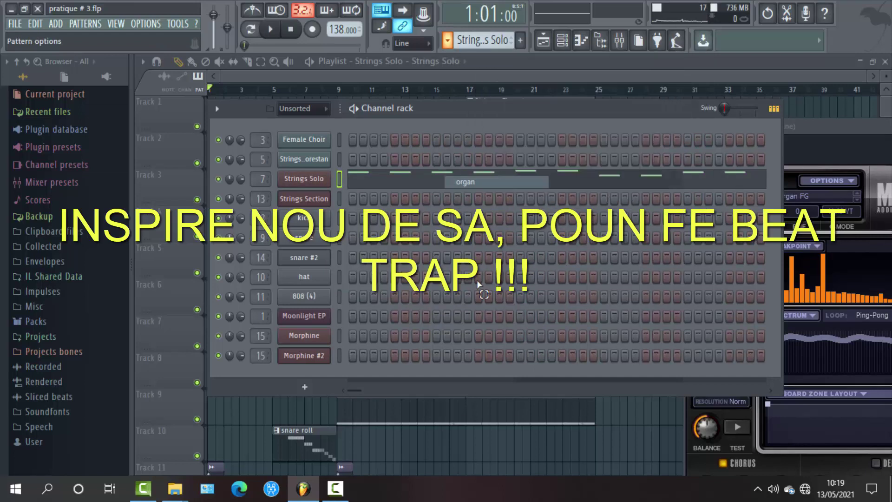
pyautogui.click(465, 181)
pyautogui.press('F4')
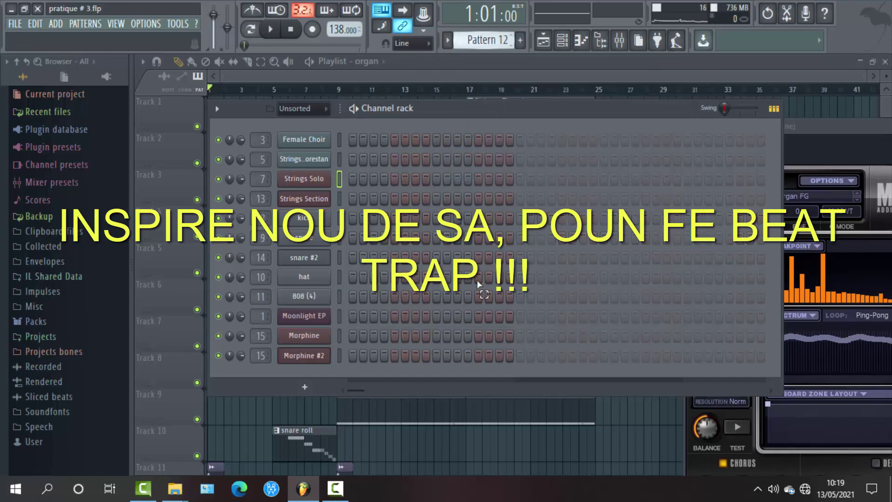
pyautogui.rightClick(325, 356)
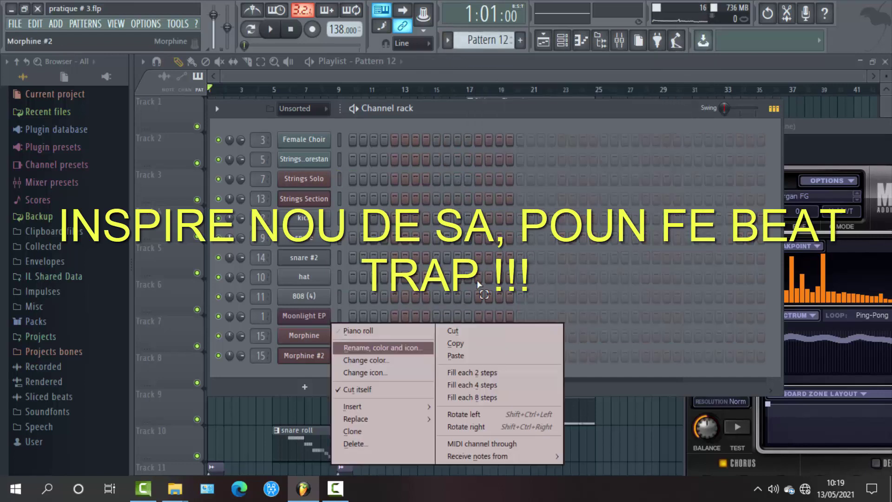
pyautogui.click(465, 355)
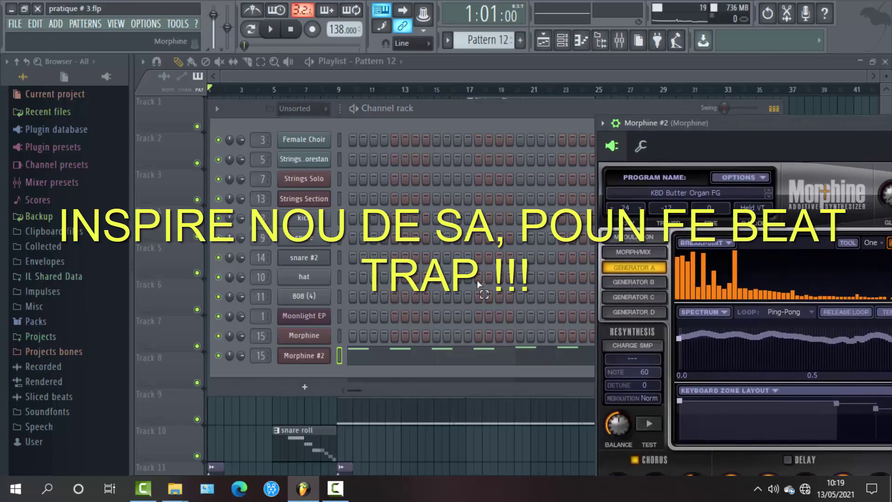
# - Loop Pattern 12 and audition Pads & Atmos presets in Morphine #2, from ATM AddWorld FG to PAD Voices in the Wind FG
pyautogui.press('space')
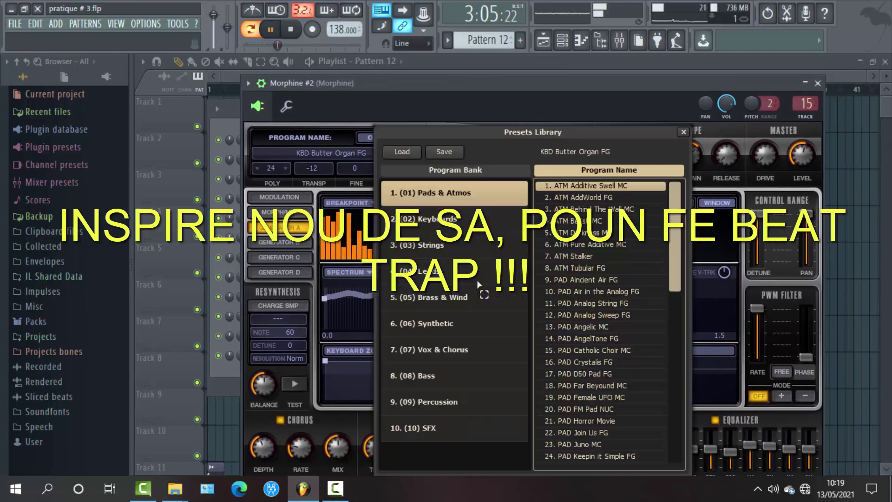
pyautogui.press('Down')
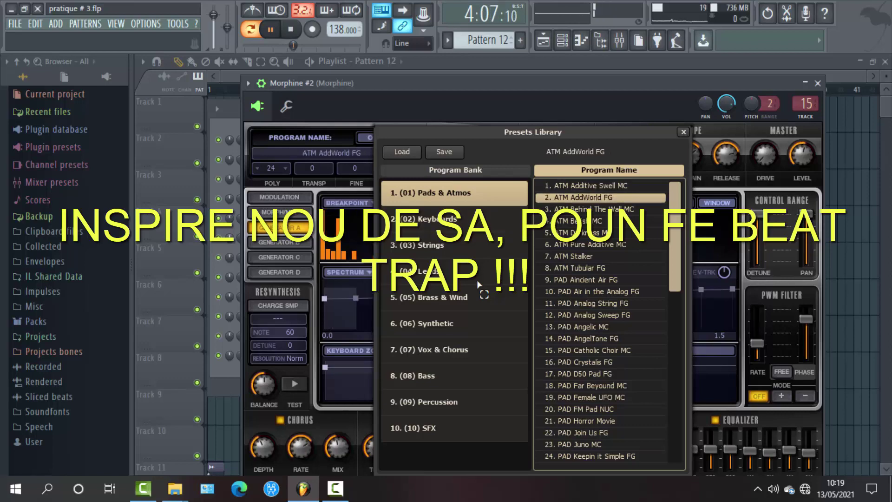
pyautogui.click(586, 292)
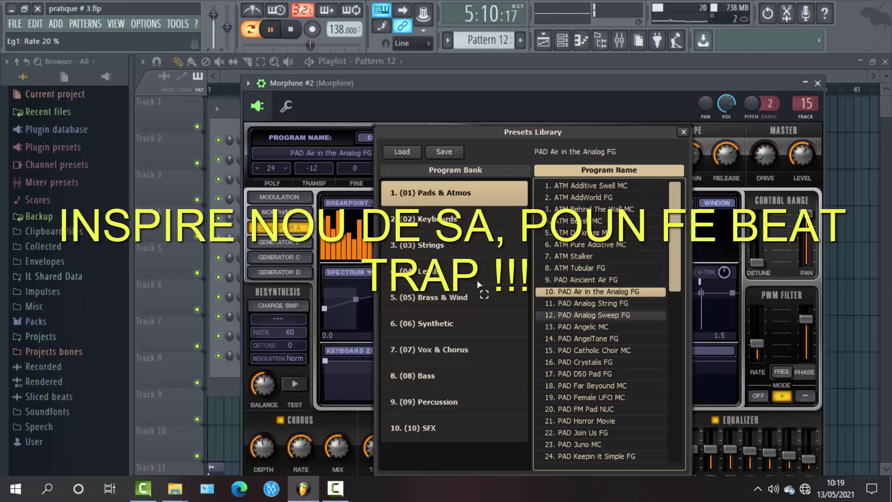
pyautogui.press('Down')
pyautogui.press('Down')
pyautogui.press('Down')
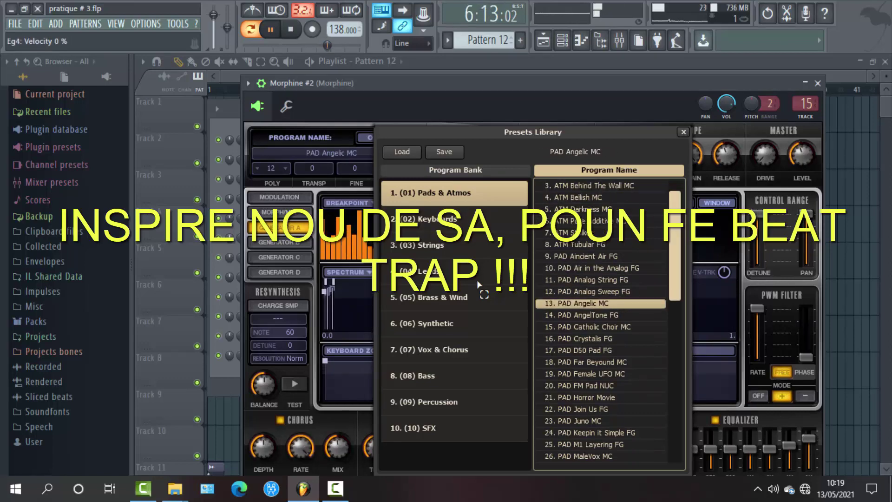
pyautogui.scroll(-10, 602, 321)
pyautogui.scroll(-1, 602, 433)
pyautogui.click(595, 420)
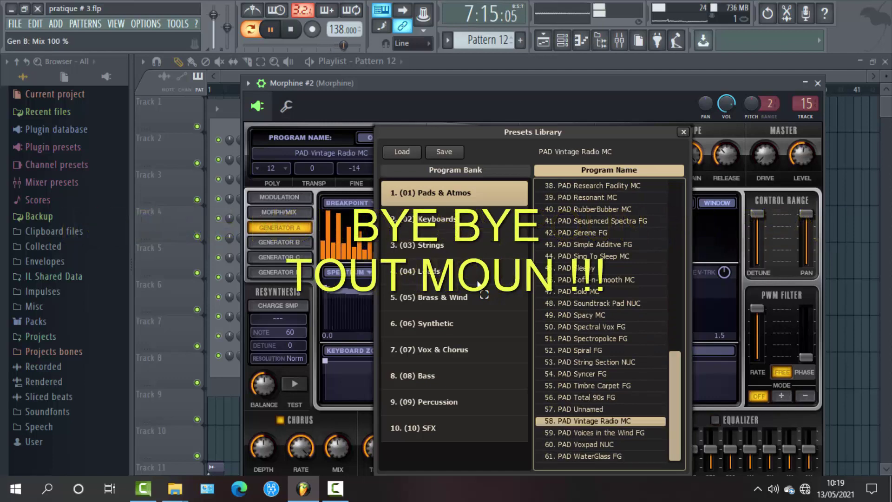
pyautogui.press('Down')
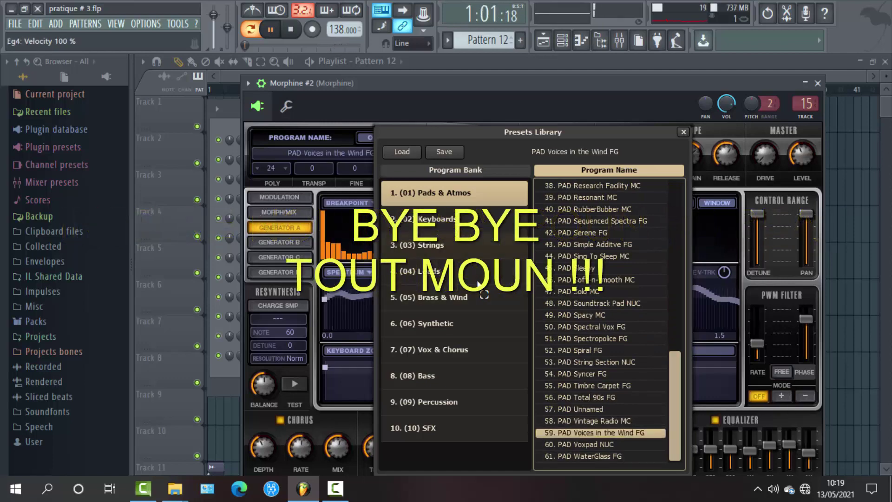
# - Audition Leads presets including LED PWM Filter MC, LED Analog Bro MC and LED Fat MC, plus BRS Clarinet NUC from Brass & Wind
pyautogui.click(479, 281)
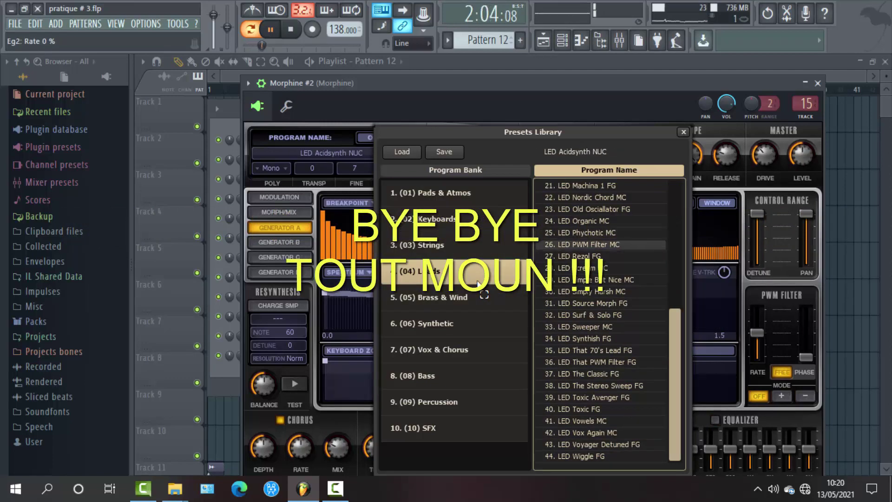
pyautogui.press('Return')
pyautogui.press('pageup')
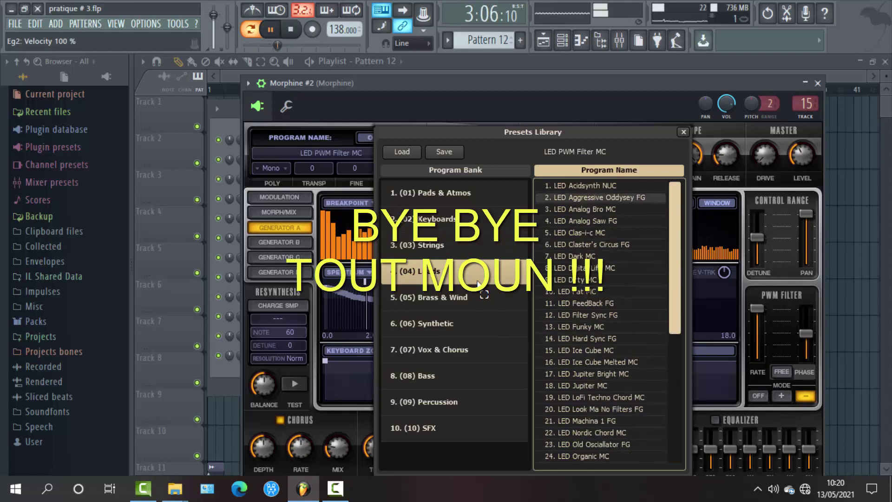
pyautogui.press('Down')
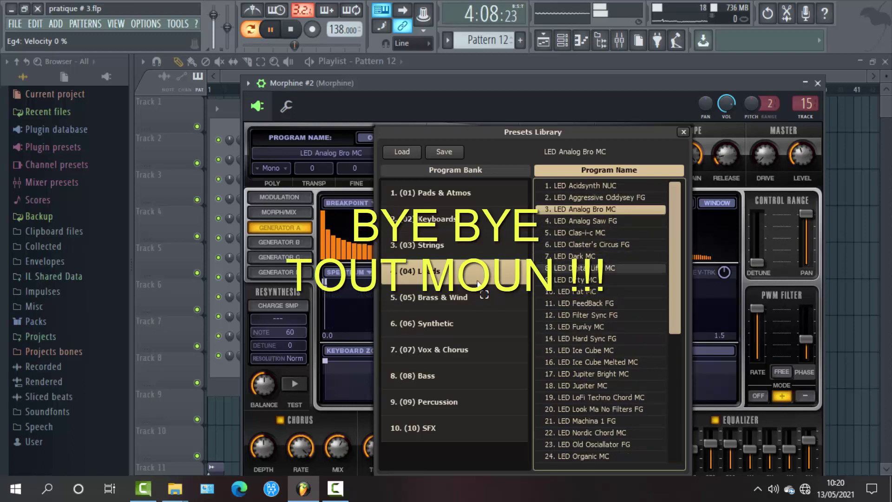
pyautogui.click(576, 292)
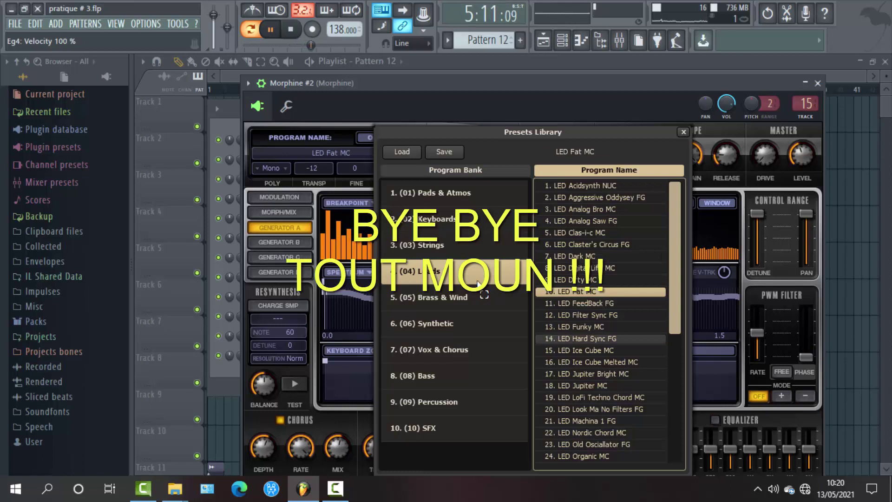
pyautogui.press('Return')
pyautogui.click(478, 285)
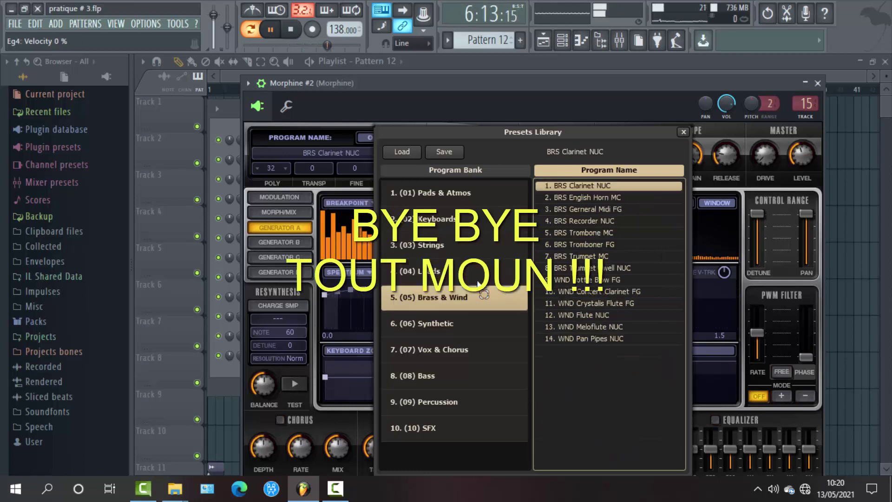
# - Load the VOX Choir NUC preset from the Vox & Chorus bank into Morphine #2 while the pattern loops
pyautogui.press('Down')
pyautogui.press('Down')
pyautogui.press('Return')
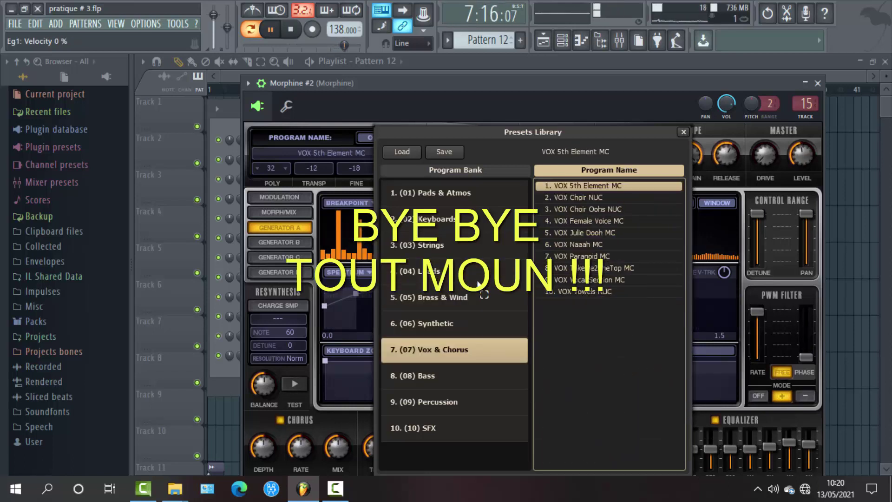
pyautogui.press('Down')
pyautogui.press('Up')
pyautogui.press('Return')
pyautogui.press('Down')
pyautogui.press('Down')
pyautogui.press('Down')
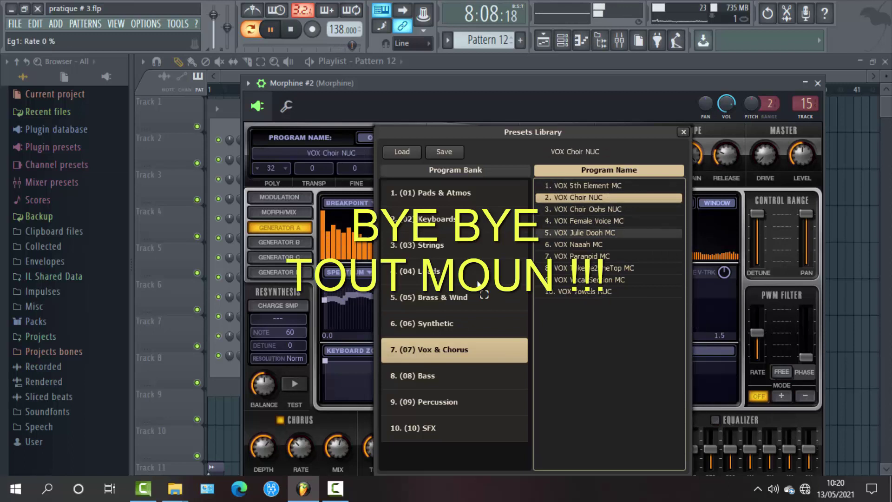
pyautogui.press('Down')
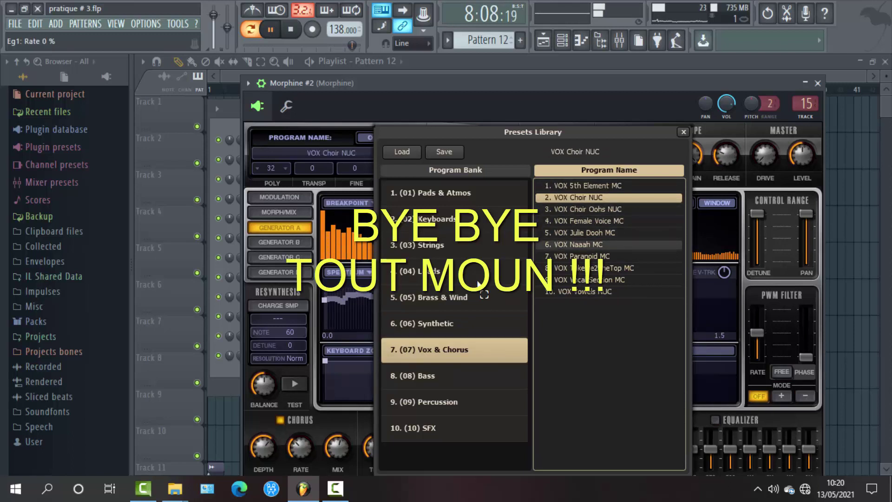